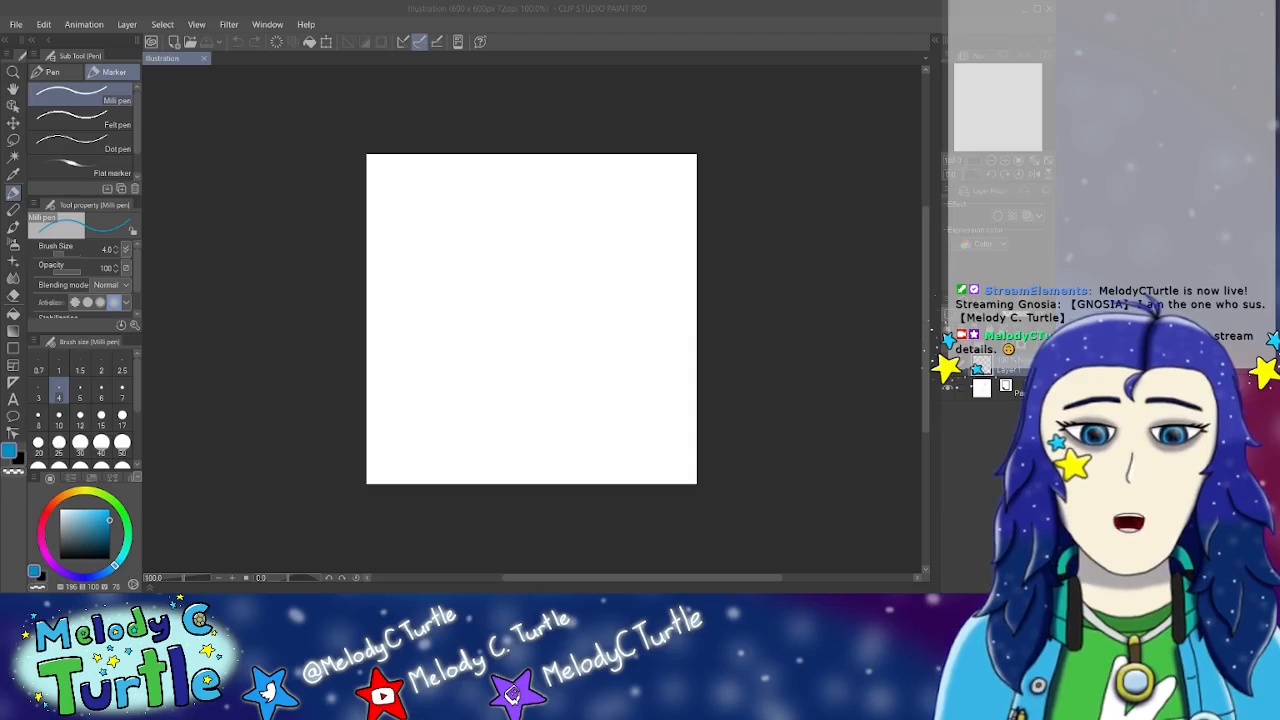
Step: Handwrite the title DINO RHINO in black on two lines in the canvas's upper-left corner with the Milli pen
left_click(751, 580)
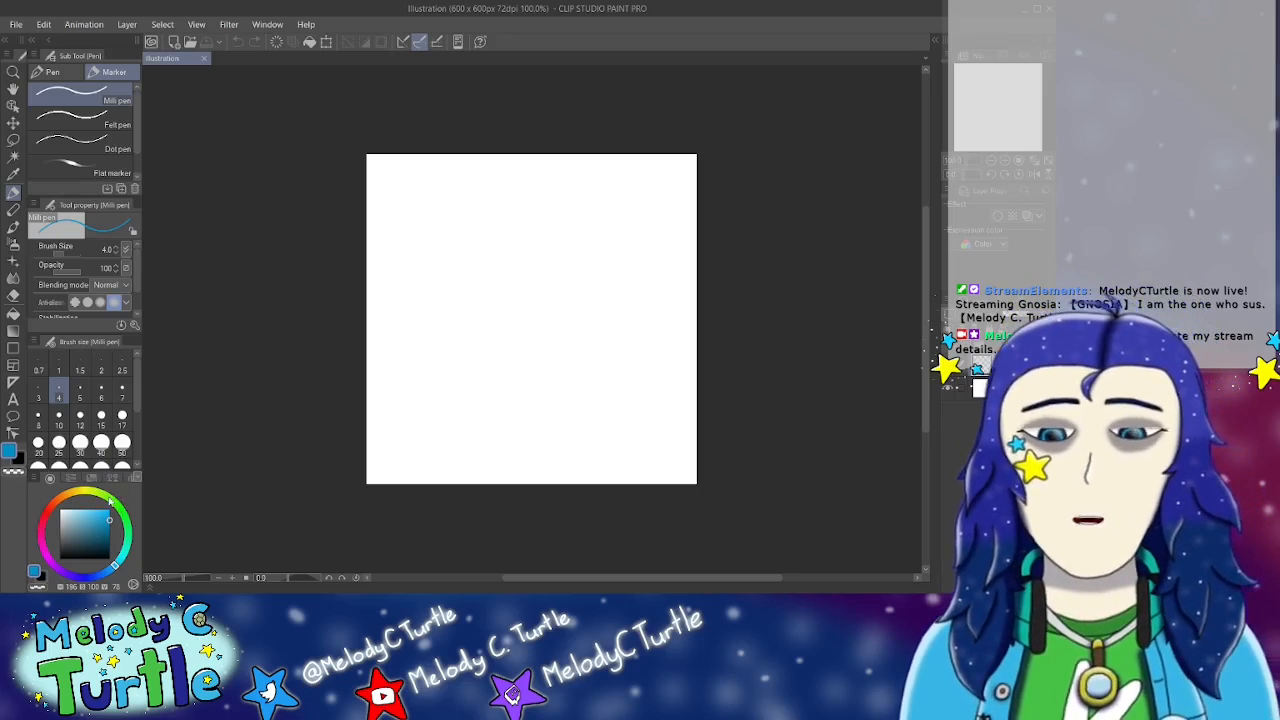
left_click_drag(108, 522, 178, 563)
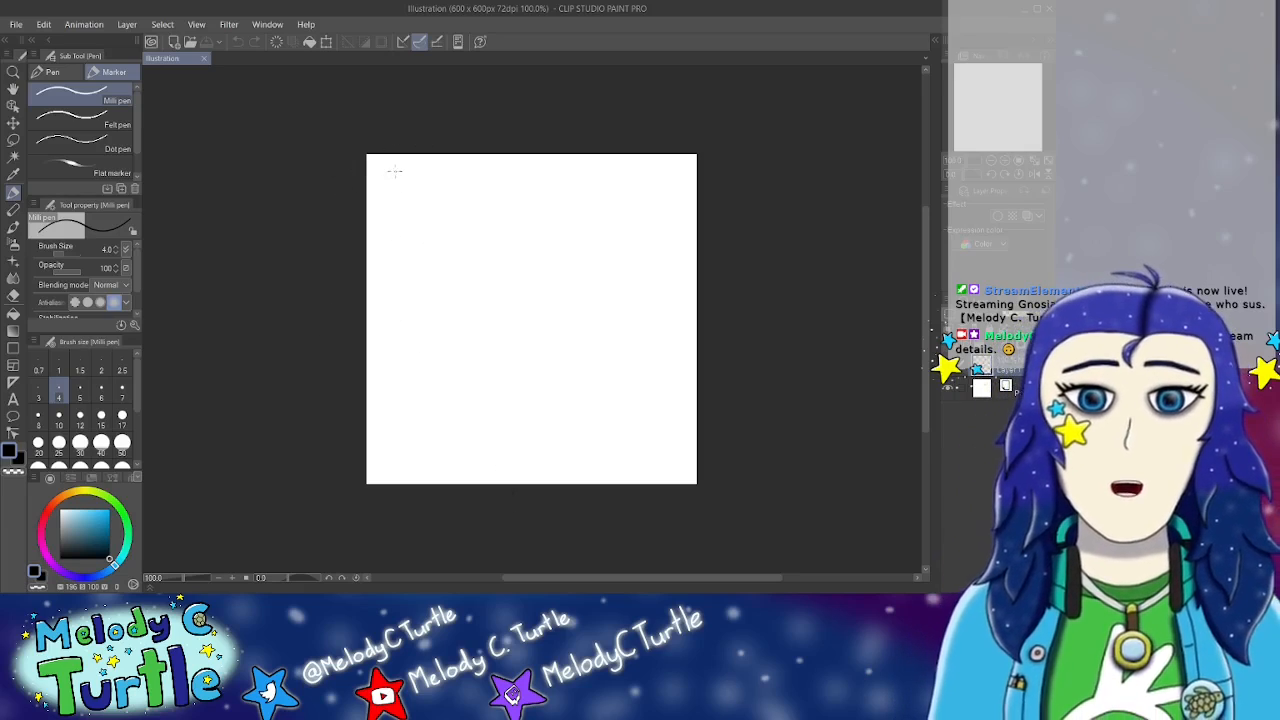
mouse_move(372, 166)
left_mouse_down()
mouse_move(377, 188)
mouse_move(415, 158)
mouse_move(420, 170)
mouse_move(382, 214)
mouse_move(409, 197)
left_mouse_up()
left_click_drag(409, 188, 417, 203)
left_click_drag(421, 201, 433, 178)
mouse_move(441, 177)
left_mouse_down()
mouse_move(436, 192)
mouse_move(441, 177)
left_mouse_up()
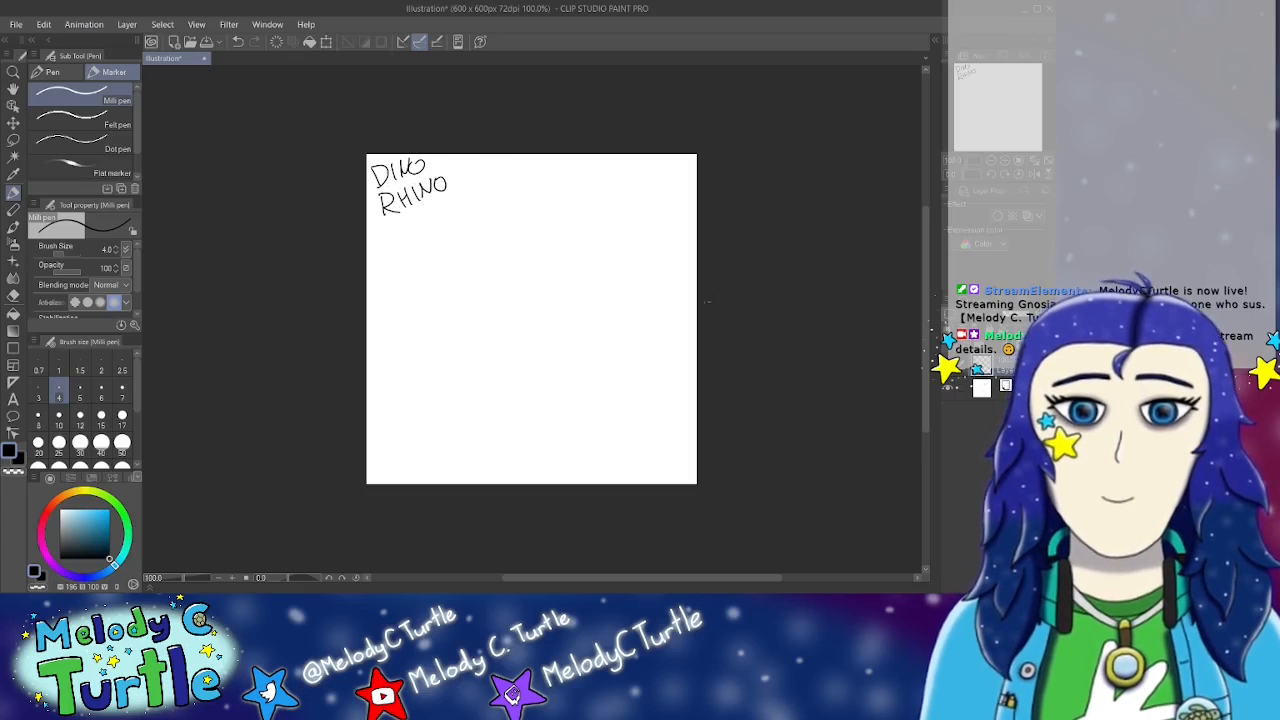
Step: Add a new layer above the lettering layer, called Name, and choose a dark green drawing color
left_click(953, 346)
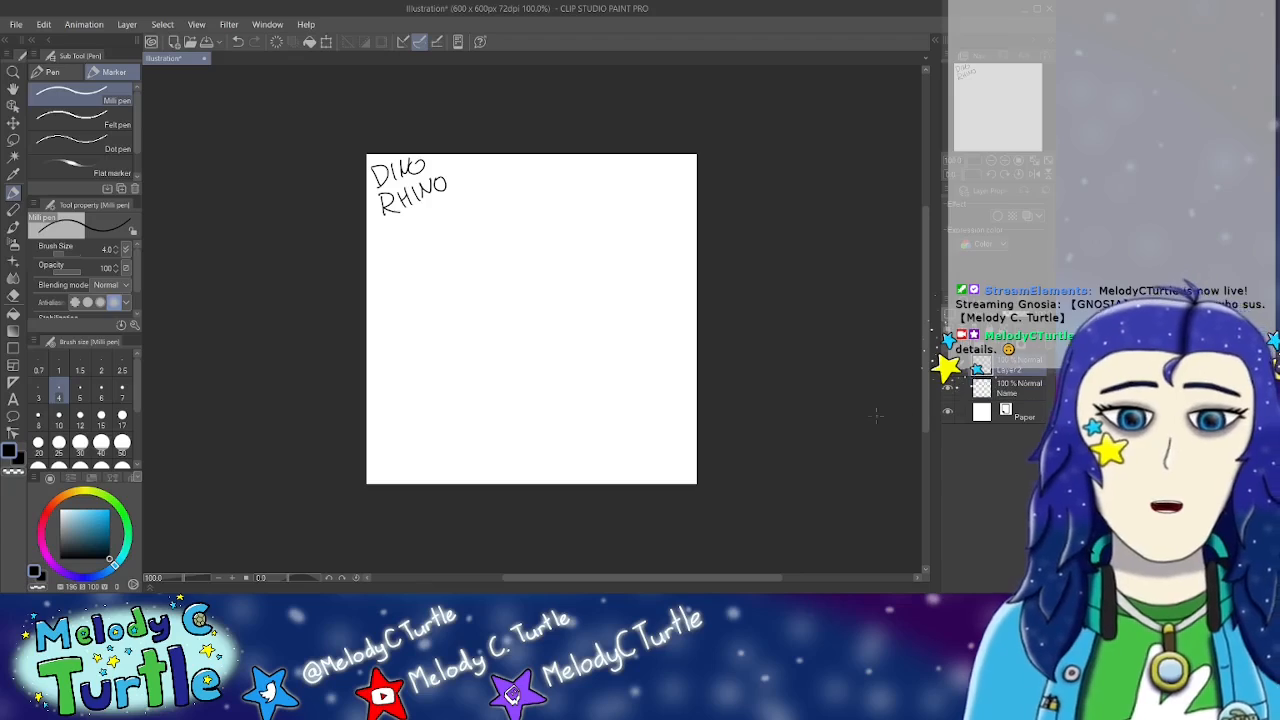
left_click(122, 513)
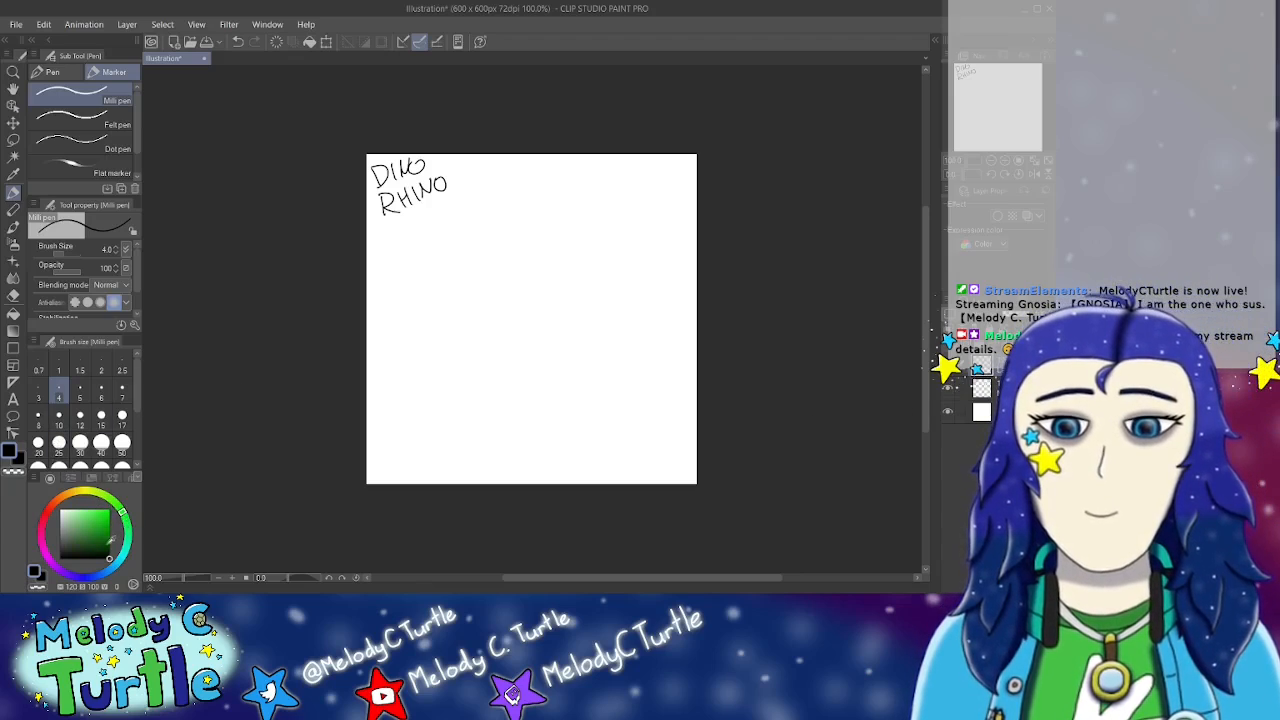
left_click(110, 540)
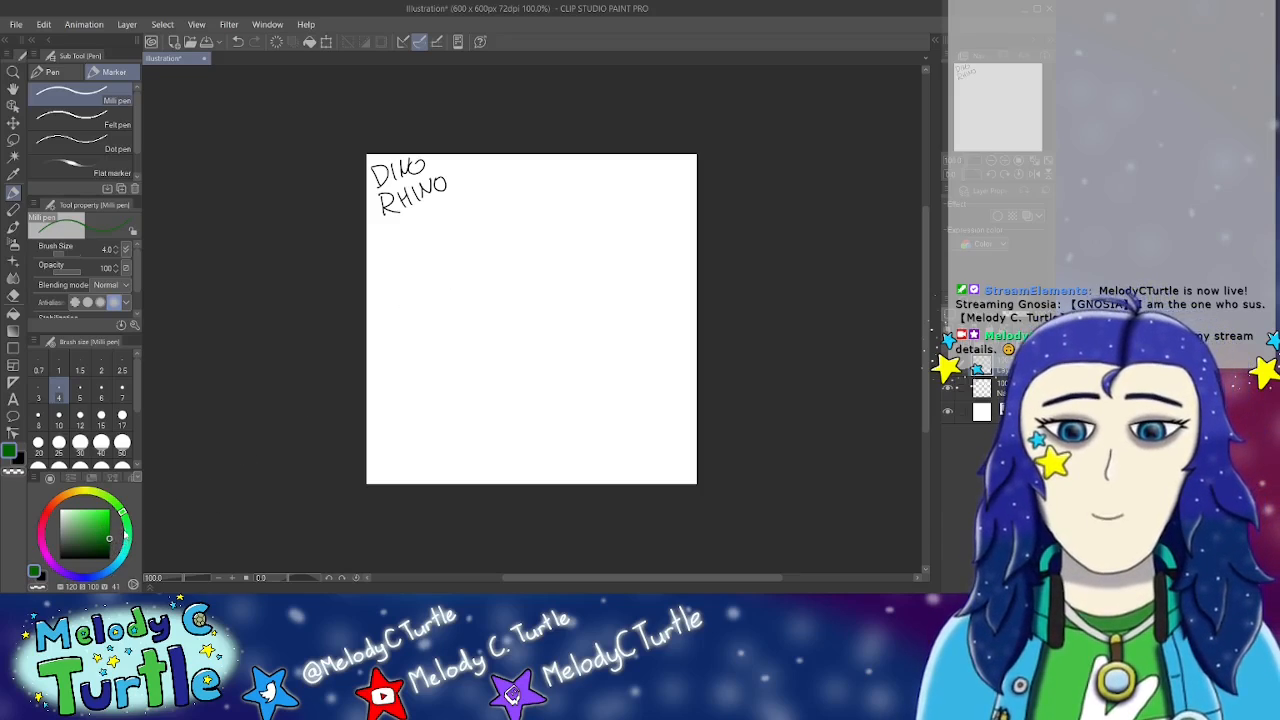
left_click_drag(104, 540, 109, 535)
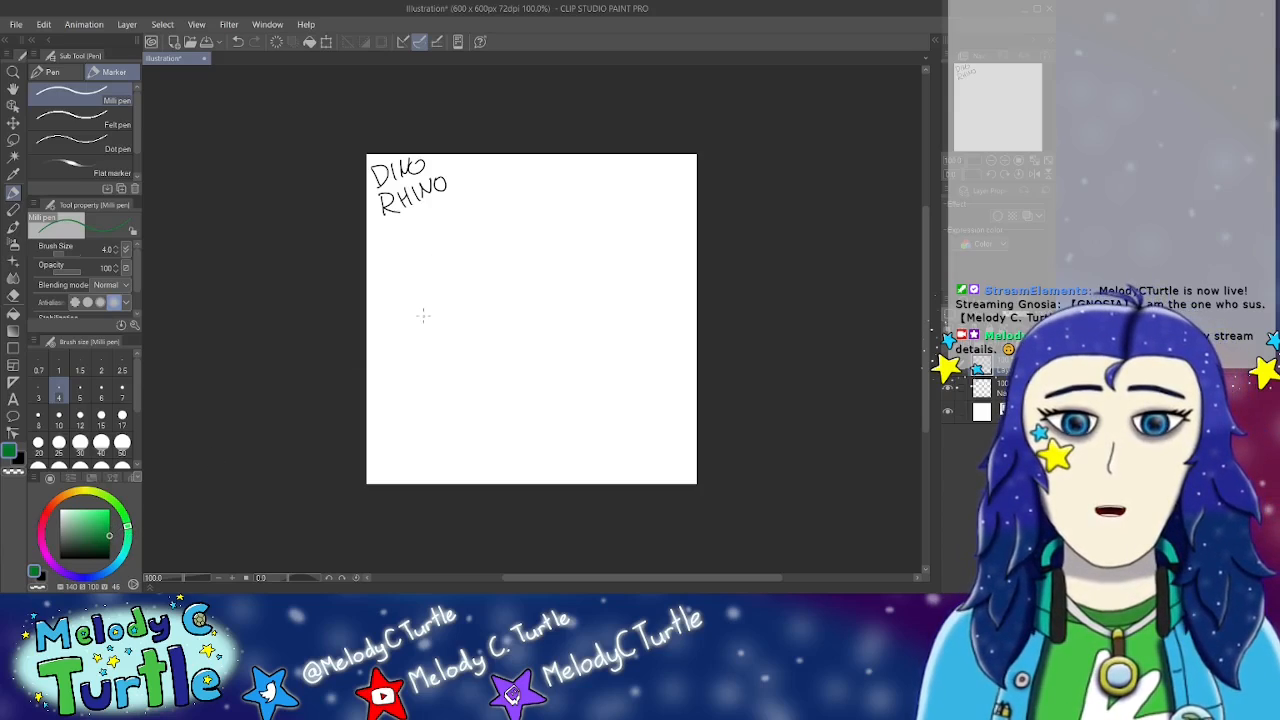
Step: Sketch the dinosaur's head outline in dark green, with a scalloped frill, a rounded snout and cheek, and a mouth line
mouse_move(414, 310)
left_mouse_down()
mouse_move(431, 244)
mouse_move(443, 252)
mouse_move(494, 227)
mouse_move(501, 260)
left_mouse_up()
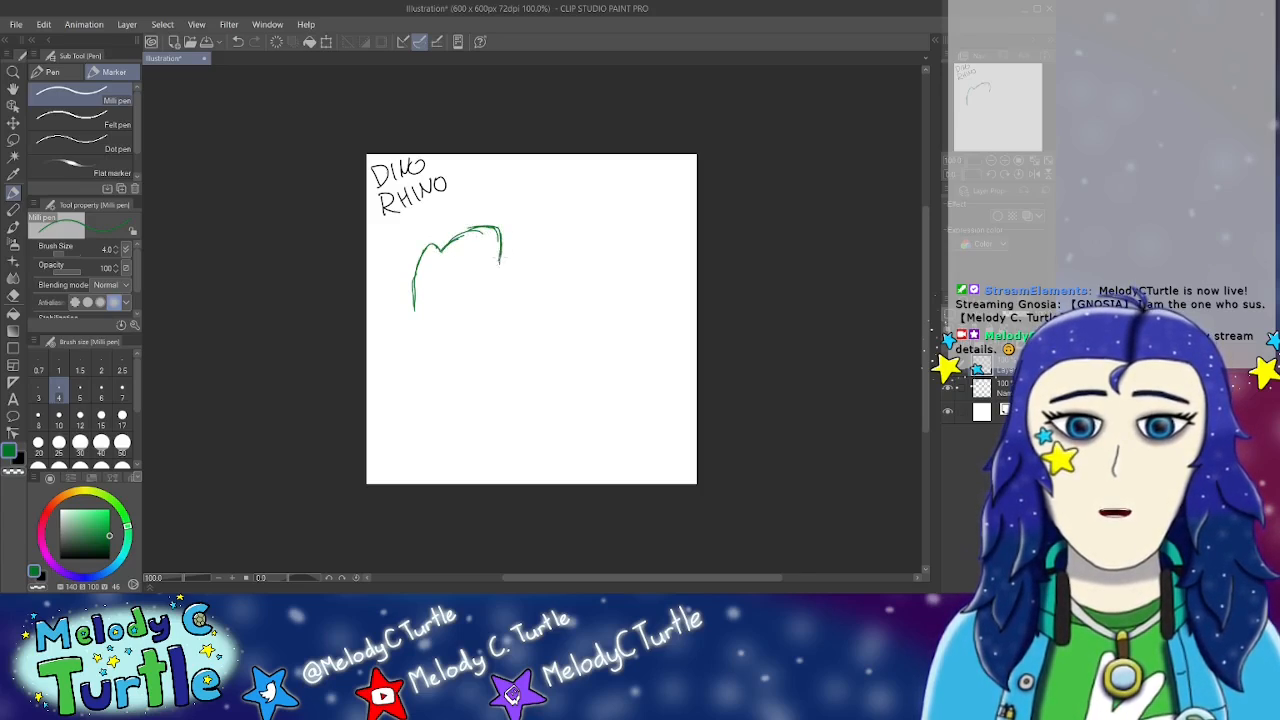
mouse_move(500, 260)
left_mouse_down()
mouse_move(511, 283)
mouse_move(493, 318)
left_mouse_up()
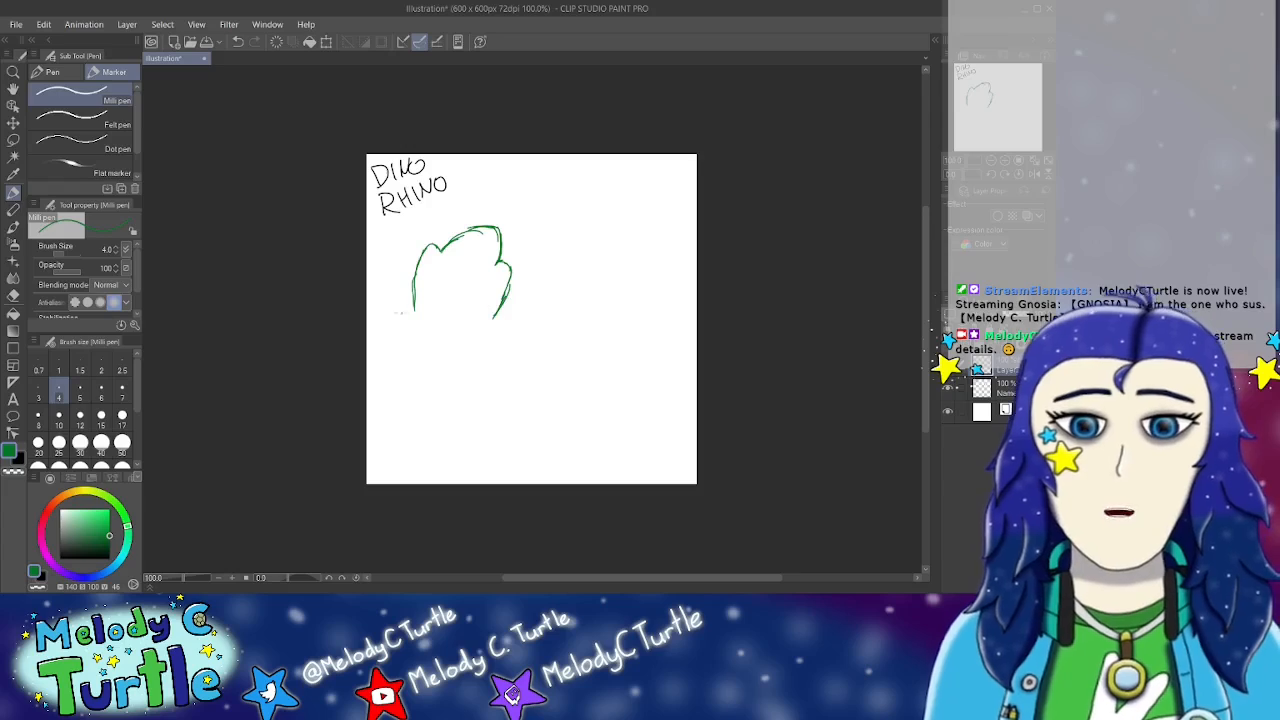
mouse_move(418, 306)
left_mouse_down()
mouse_move(396, 320)
mouse_move(398, 350)
mouse_move(452, 343)
mouse_move(410, 366)
mouse_move(464, 363)
left_mouse_up()
mouse_move(490, 316)
left_mouse_down()
mouse_move(502, 348)
mouse_move(455, 358)
left_mouse_up()
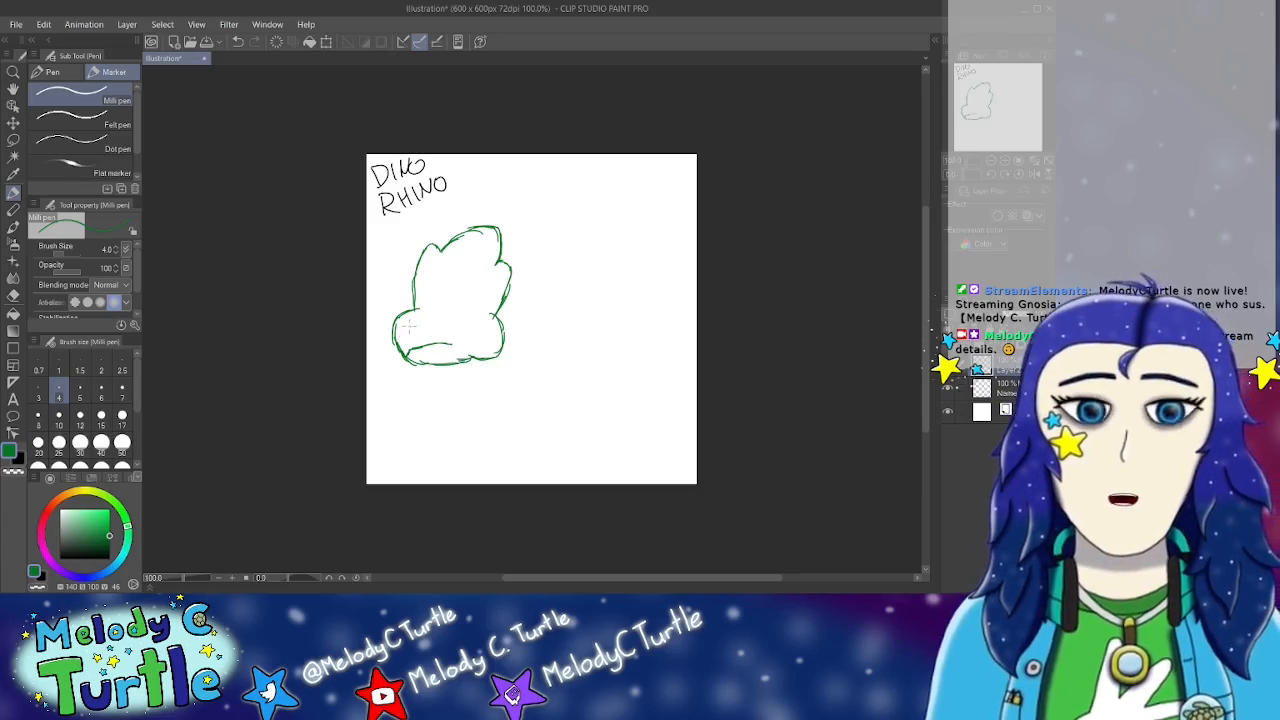
Step: Sketch the arched back, rump and two near legs in green, erasing the stray overlapping lines along the back
mouse_move(500, 298)
left_mouse_down()
mouse_move(583, 287)
mouse_move(658, 320)
left_mouse_up()
mouse_move(588, 289)
left_mouse_down()
mouse_move(640, 305)
mouse_move(662, 355)
left_mouse_up()
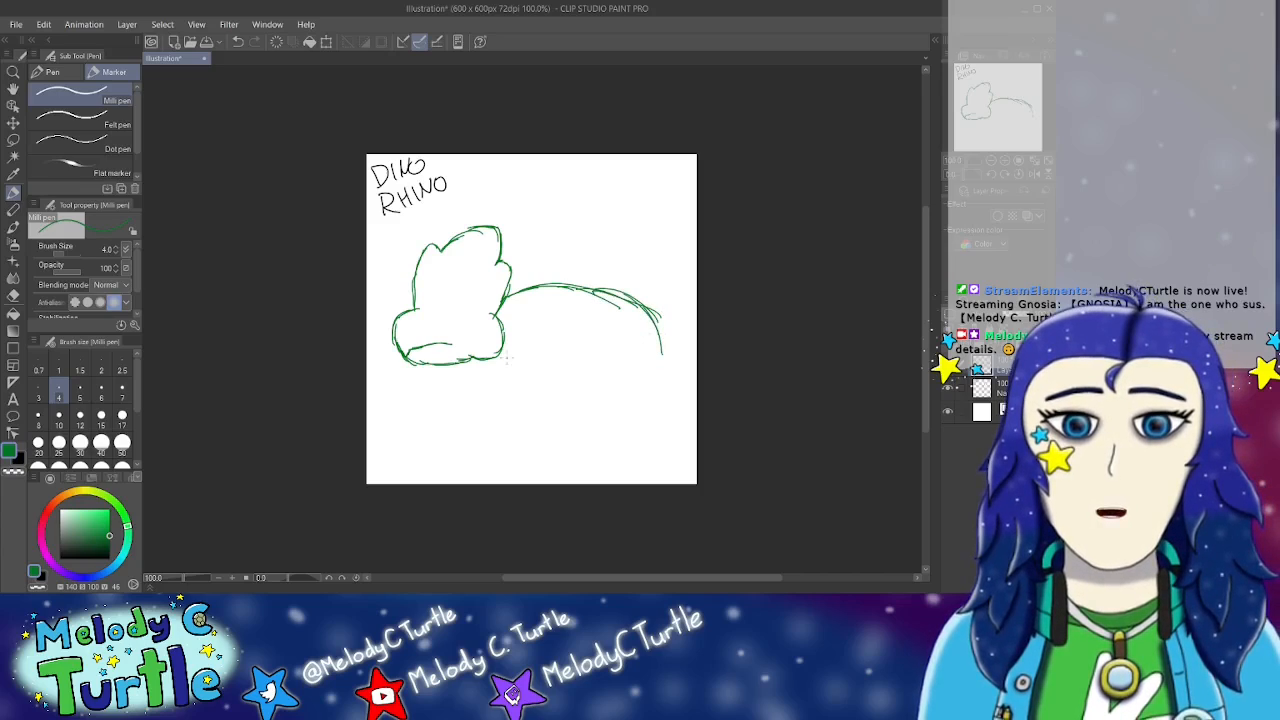
mouse_move(505, 362)
left_mouse_down()
mouse_move(501, 426)
mouse_move(537, 431)
left_mouse_up()
left_click_drag(546, 366, 546, 430)
mouse_move(659, 322)
left_mouse_down()
mouse_move(665, 402)
mouse_move(655, 432)
mouse_move(630, 435)
mouse_move(654, 431)
left_mouse_up()
left_click_drag(607, 368, 616, 431)
mouse_move(548, 397)
left_mouse_down()
mouse_move(606, 400)
mouse_move(549, 400)
mouse_move(580, 408)
mouse_move(597, 398)
left_mouse_up()
left_click(13, 297)
mouse_move(558, 290)
left_mouse_down()
mouse_move(635, 307)
mouse_move(592, 298)
mouse_move(605, 307)
mouse_move(480, 225)
mouse_move(577, 278)
mouse_move(555, 291)
mouse_move(546, 283)
mouse_move(594, 287)
mouse_move(552, 290)
mouse_move(608, 289)
left_mouse_up()
Step: Sketch the far front leg, the belly line and the start of the far hind leg in green
left_click(13, 192)
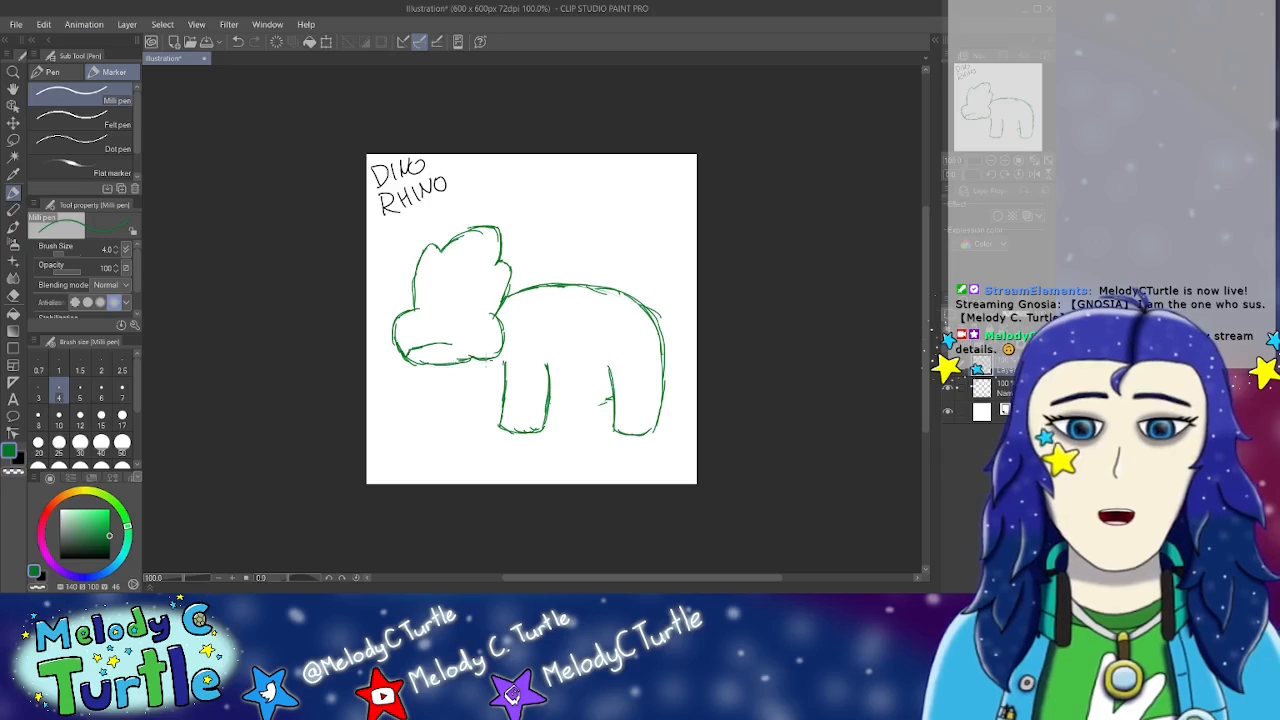
mouse_move(466, 358)
left_mouse_down()
mouse_move(480, 376)
mouse_move(470, 410)
mouse_move(502, 410)
left_mouse_up()
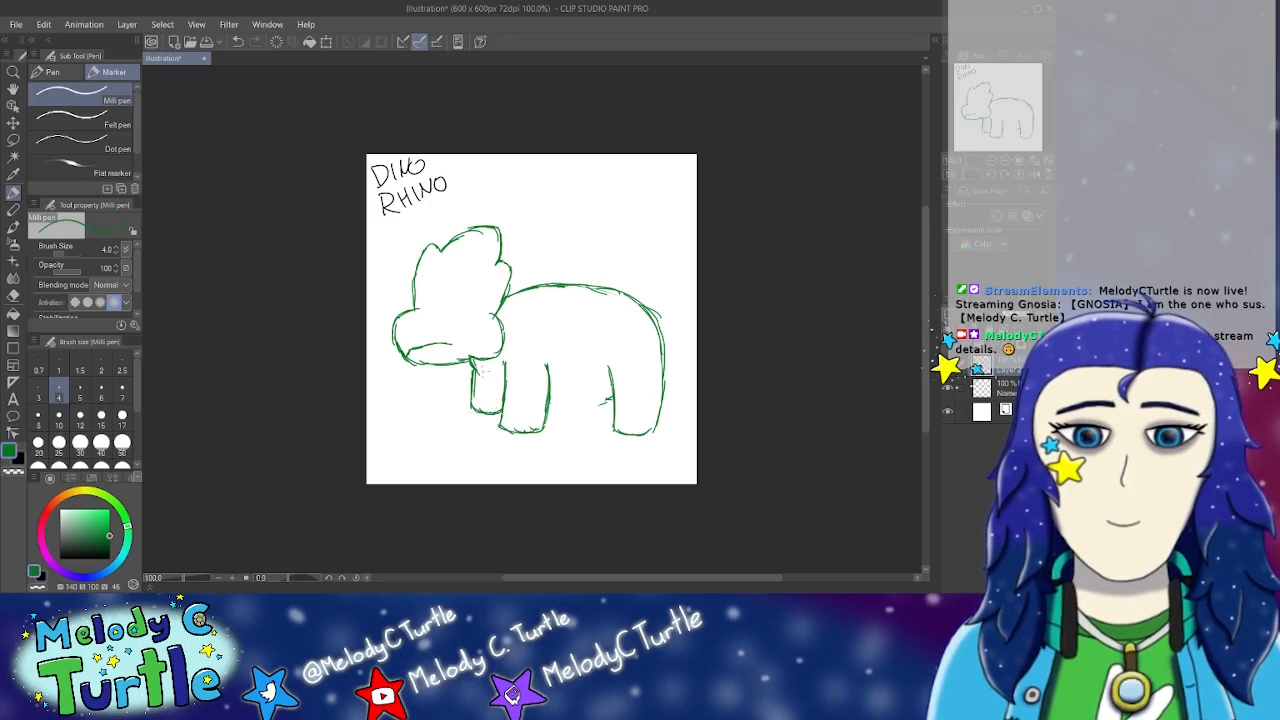
mouse_move(470, 366)
left_mouse_down()
mouse_move(502, 388)
mouse_move(613, 402)
mouse_move(589, 422)
left_mouse_up()
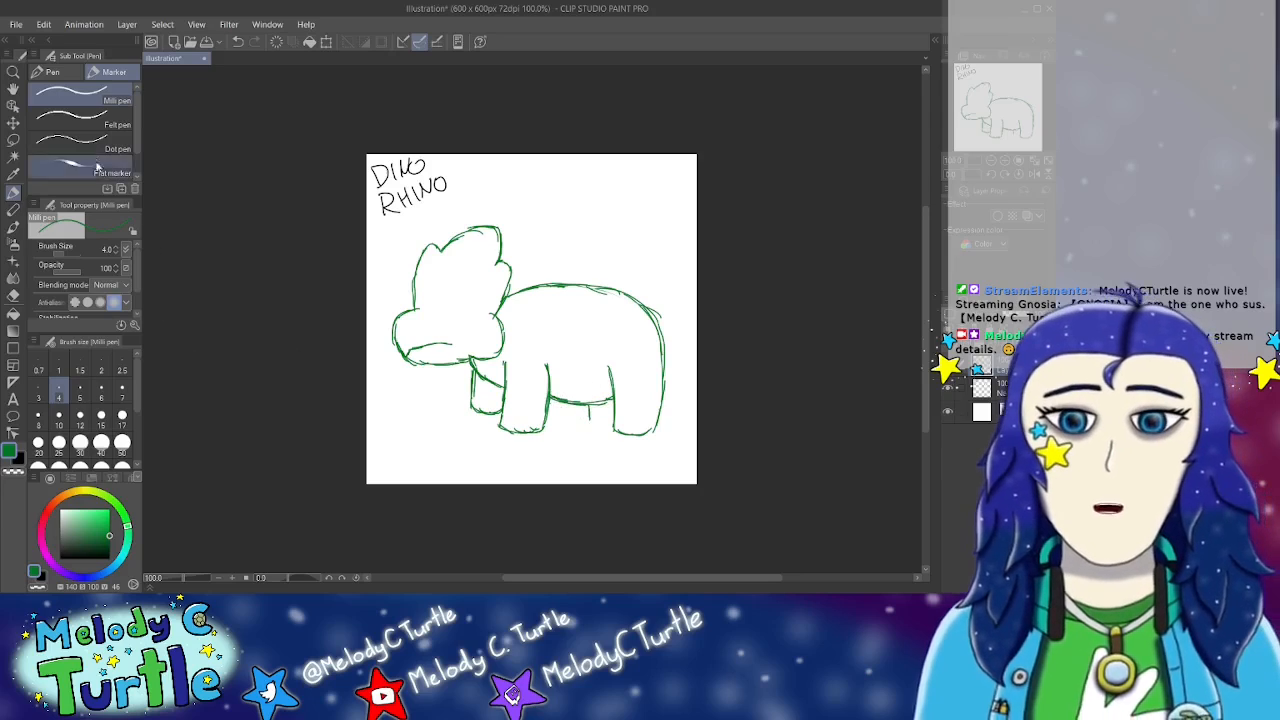
Step: Lasso the hindquarters, move them slightly toward the head to shorten the body, and clear the selection
left_click(13, 140)
mouse_move(566, 266)
left_mouse_down()
mouse_move(583, 459)
mouse_move(686, 454)
mouse_move(716, 281)
mouse_move(590, 236)
left_mouse_up()
left_click(13, 121)
left_click_drag(666, 372, 647, 373)
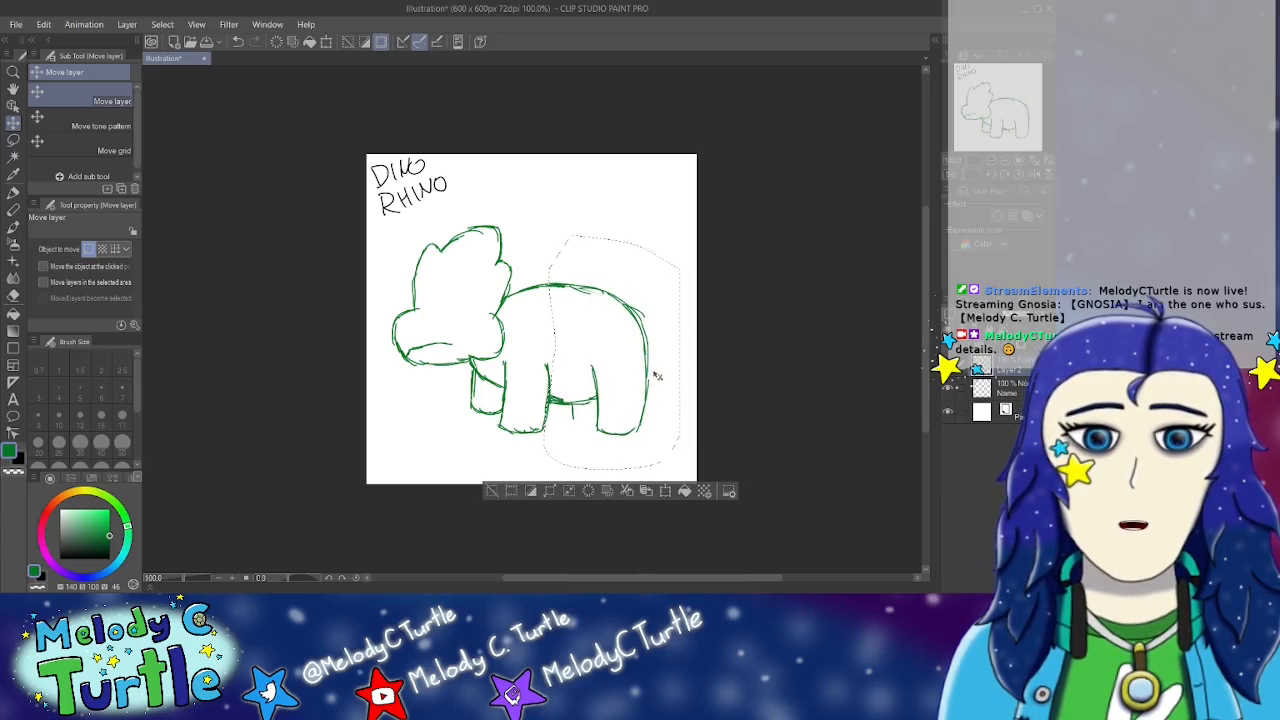
left_click(13, 295)
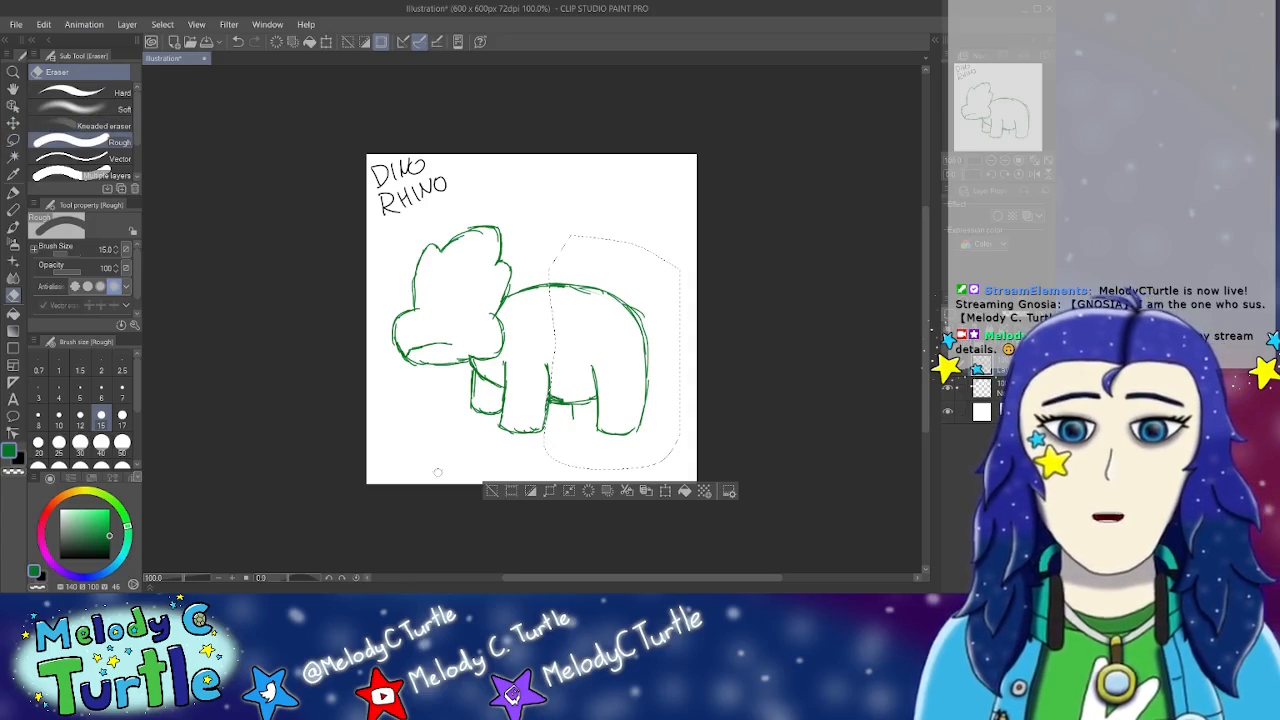
left_click(500, 492)
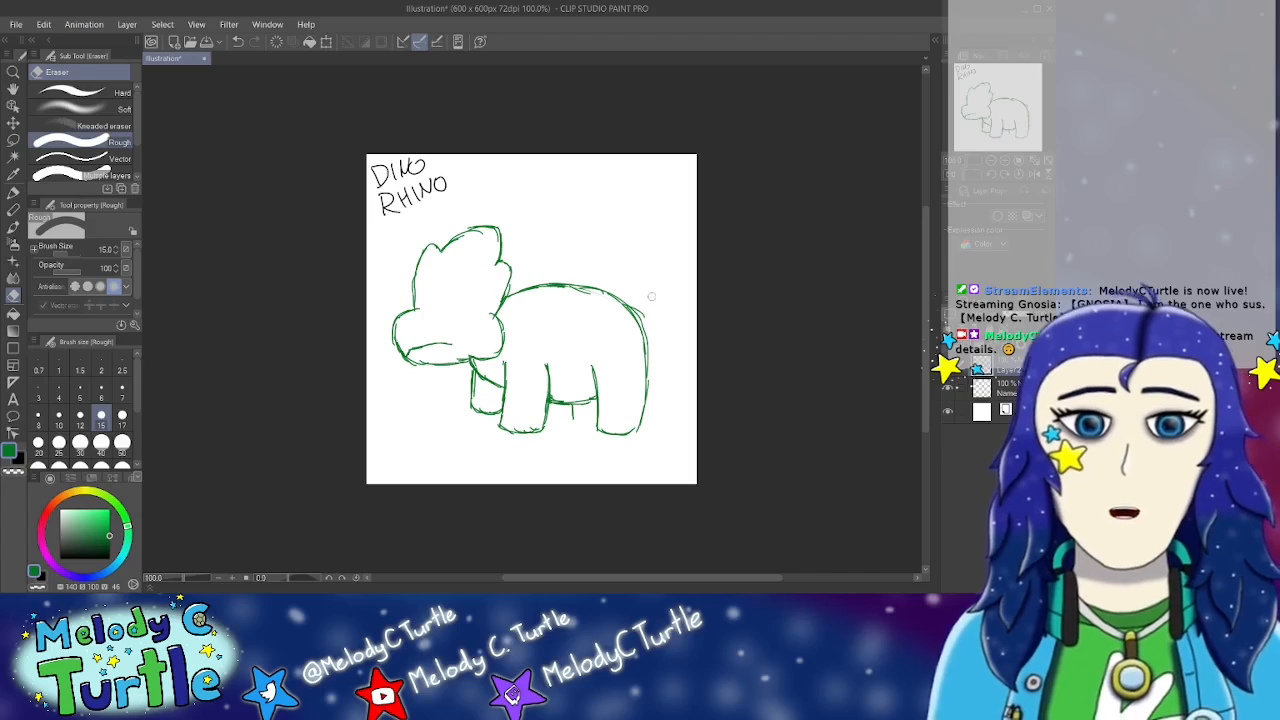
Step: Draw a short pointed tail on the rump and complete the far hind leg in green with the Milli pen
left_click(14, 193)
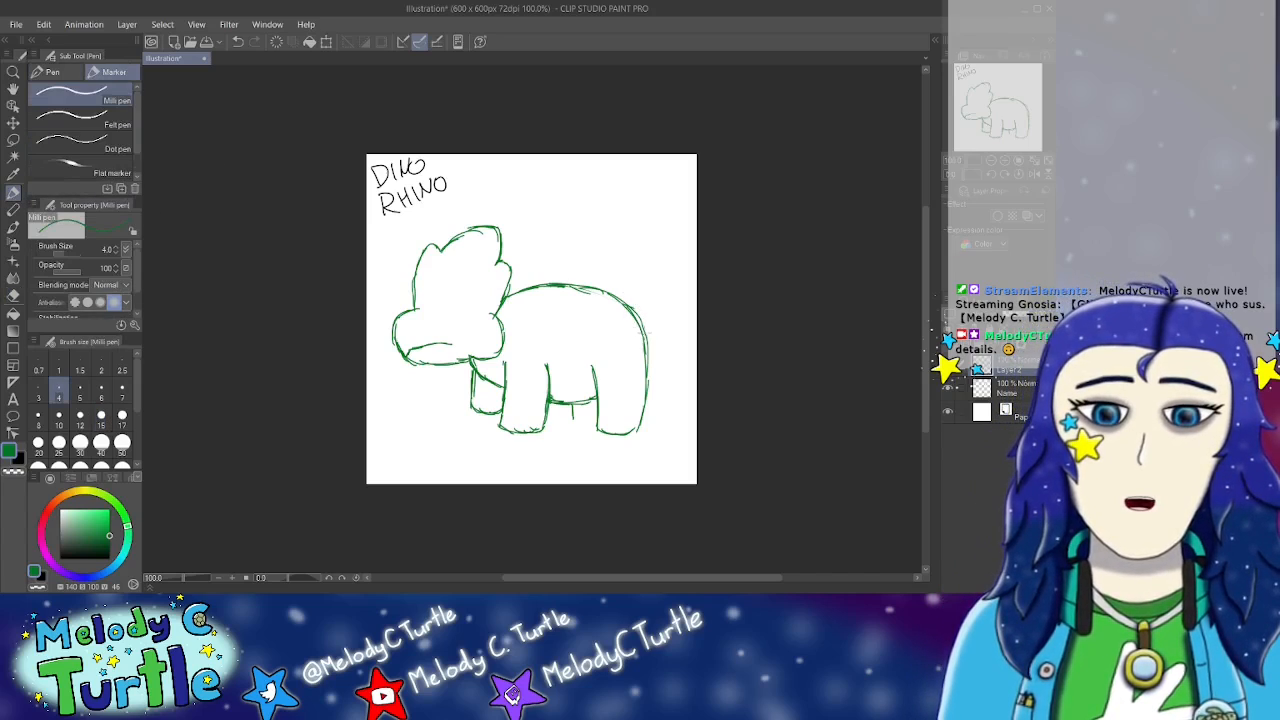
left_click_drag(630, 306, 653, 346)
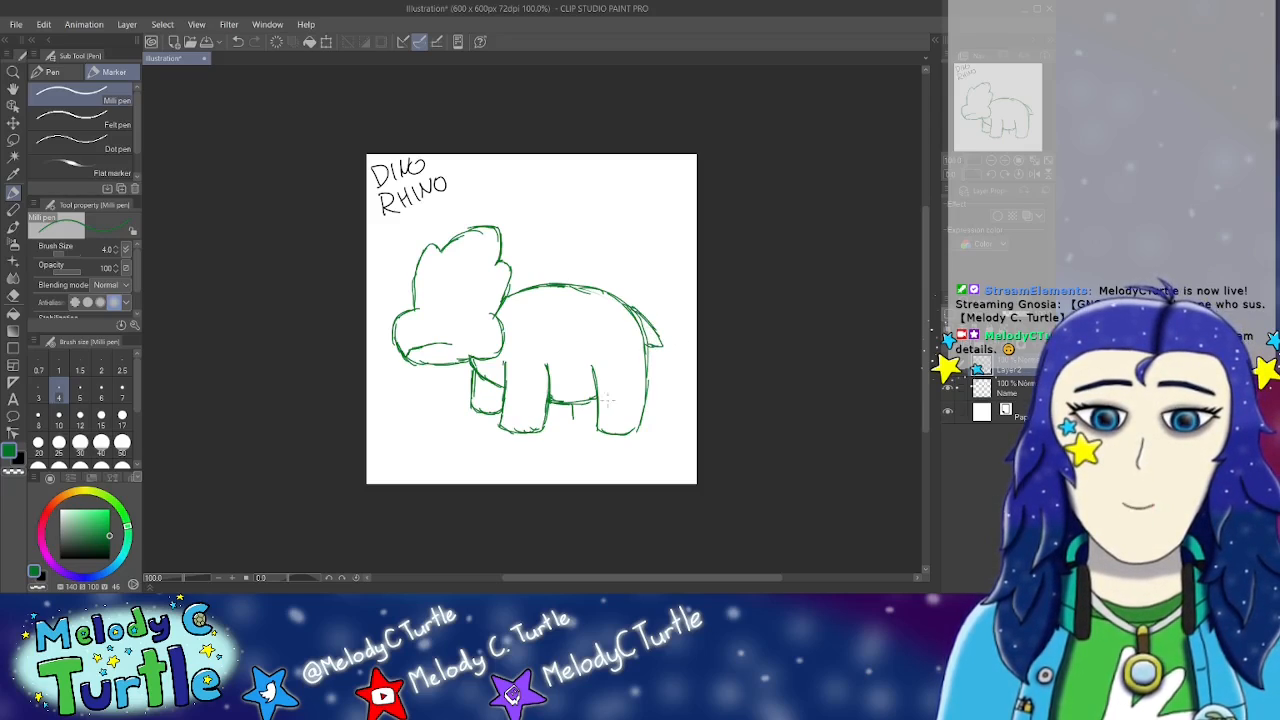
left_click_drag(566, 420, 603, 421)
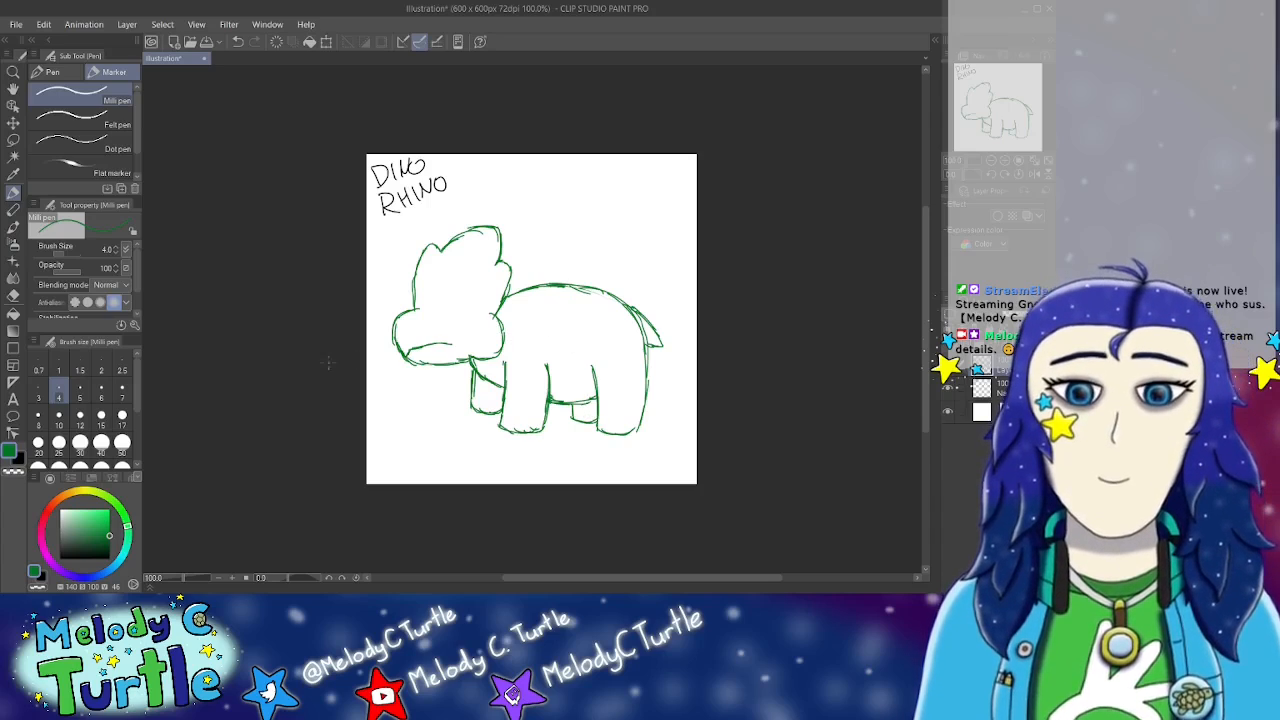
Step: Draw black rounded toenails on all four feet
left_click(18, 459)
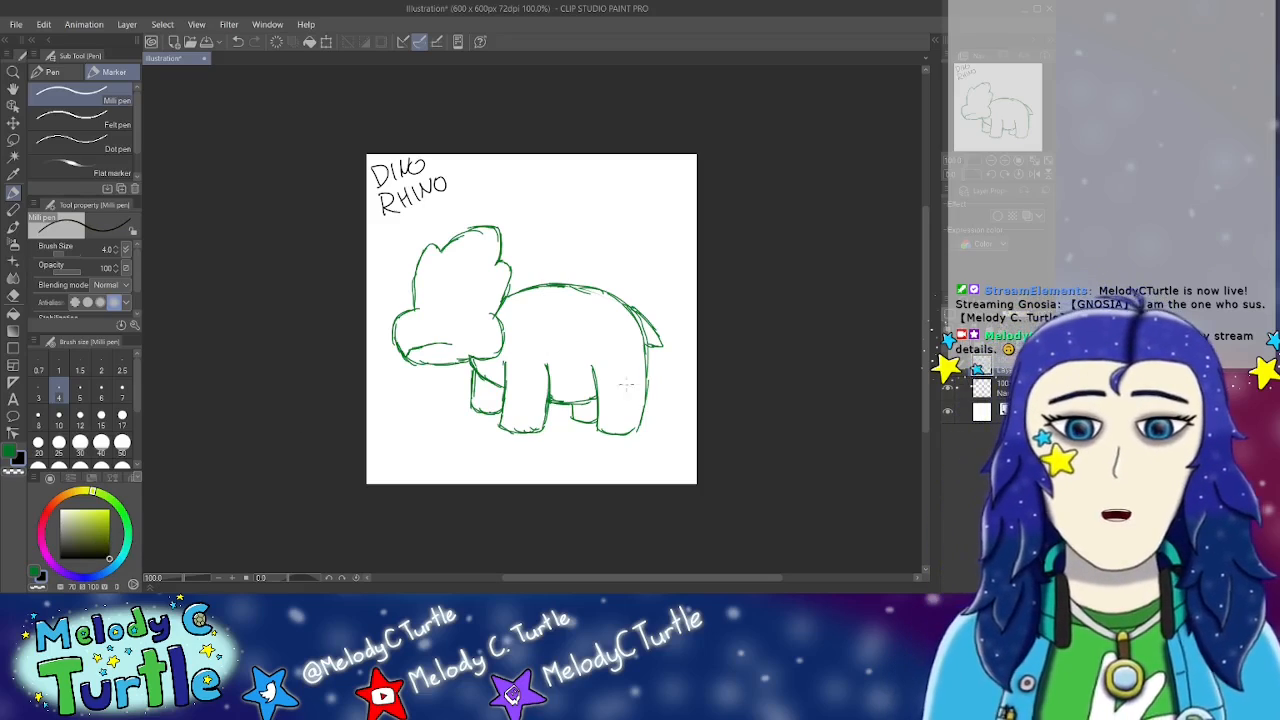
mouse_move(602, 420)
left_mouse_down()
mouse_move(626, 432)
mouse_move(584, 414)
mouse_move(594, 426)
left_mouse_up()
left_click_drag(586, 418, 598, 426)
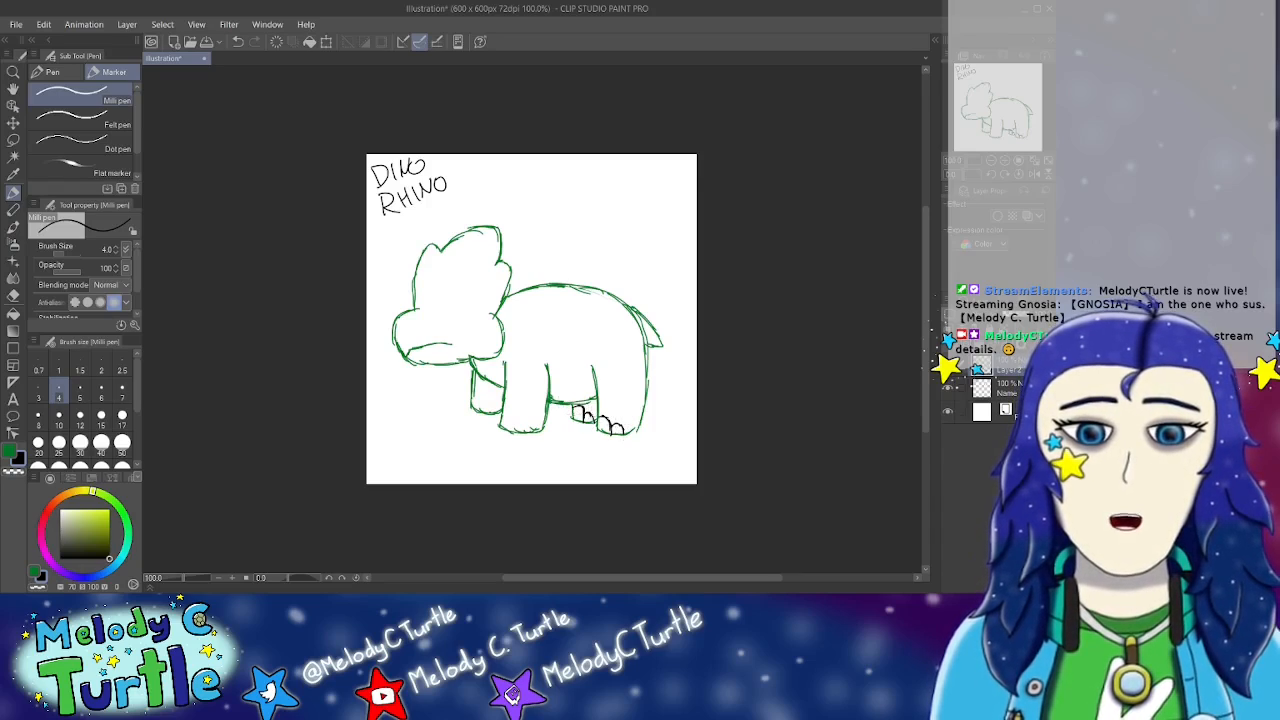
left_click_drag(502, 406, 520, 431)
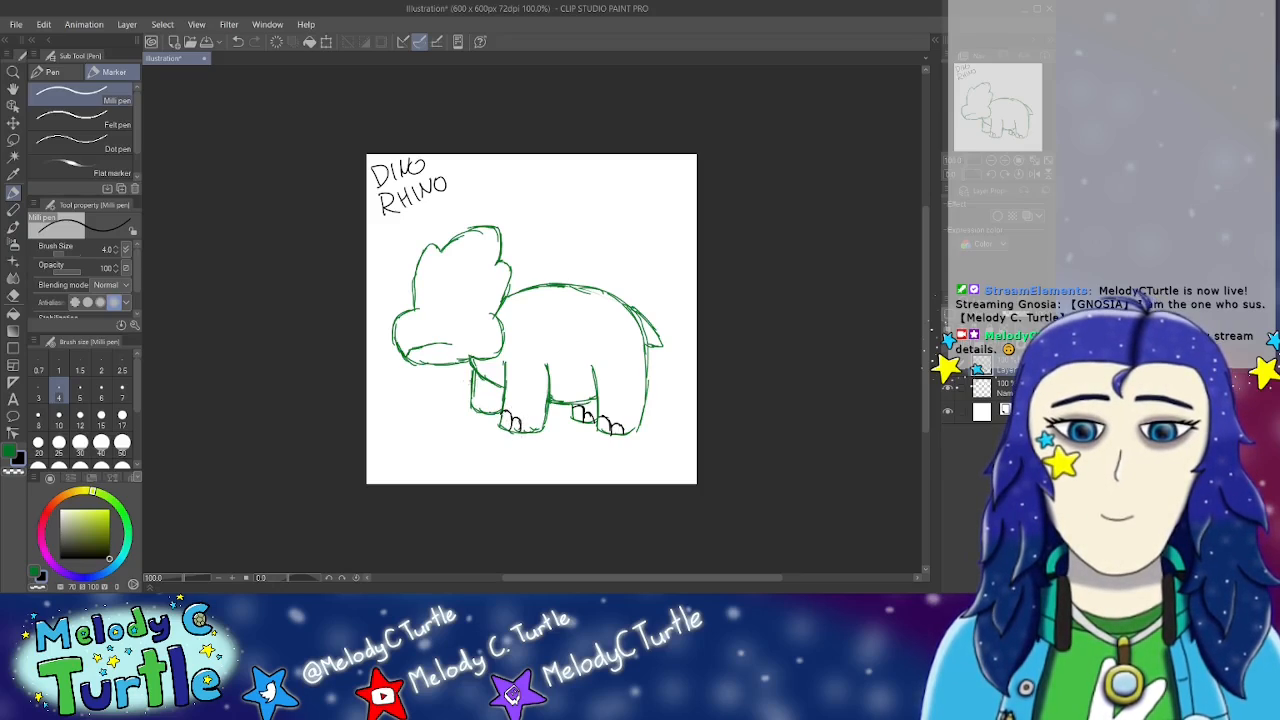
left_click_drag(475, 391, 494, 413)
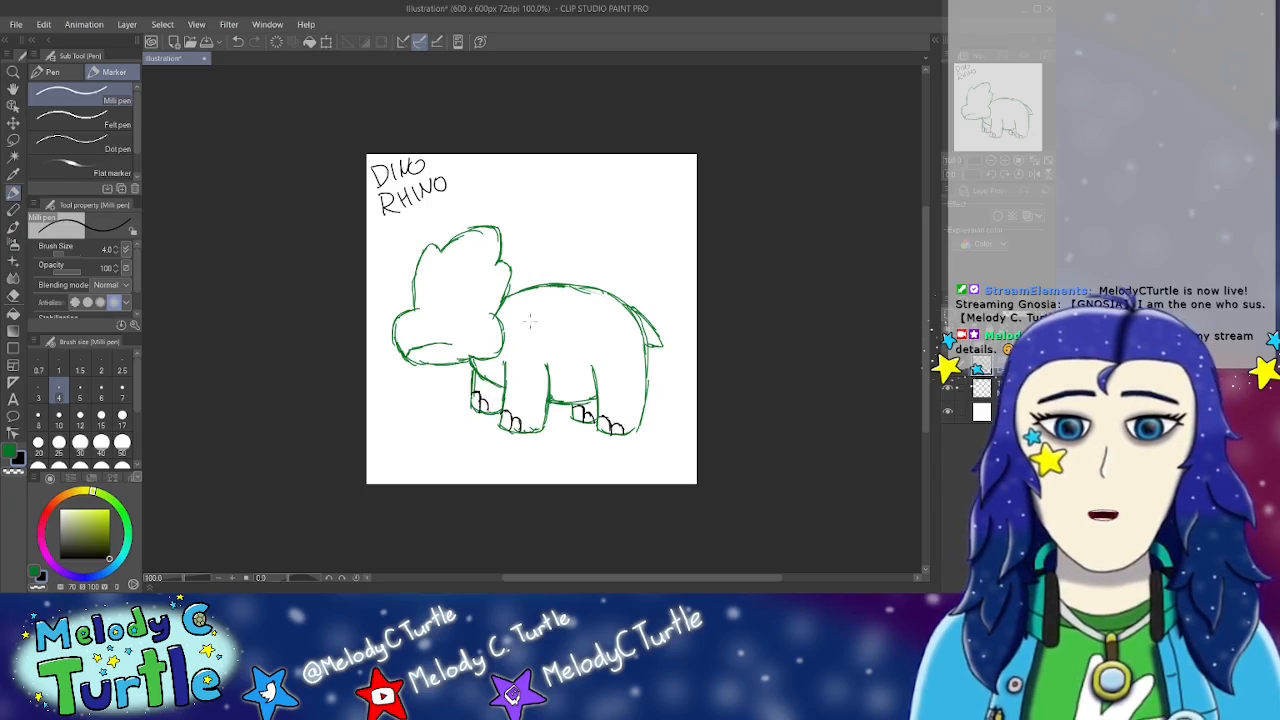
Step: Draw two outlined eyes with narrow pupils in black and add green nostrils on the snout, undoing the oversized far eye
mouse_move(456, 292)
left_mouse_down()
mouse_move(442, 318)
mouse_move(468, 313)
left_mouse_up()
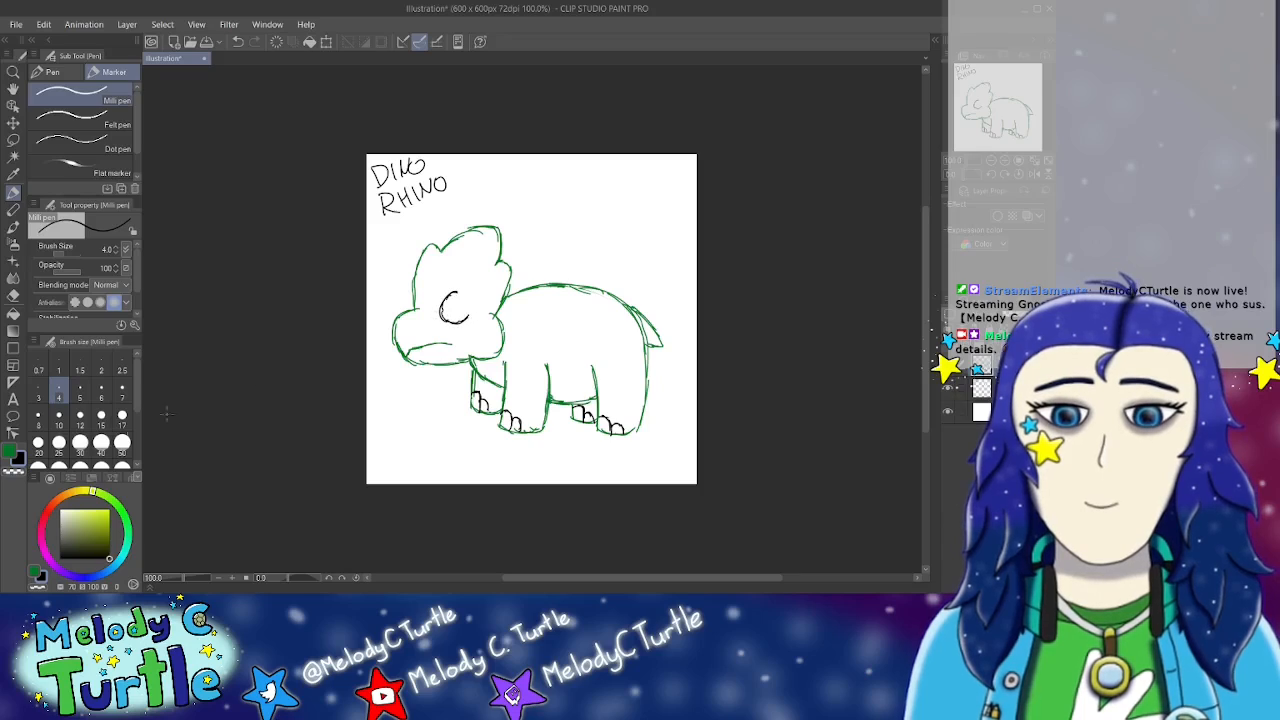
left_click(9, 450)
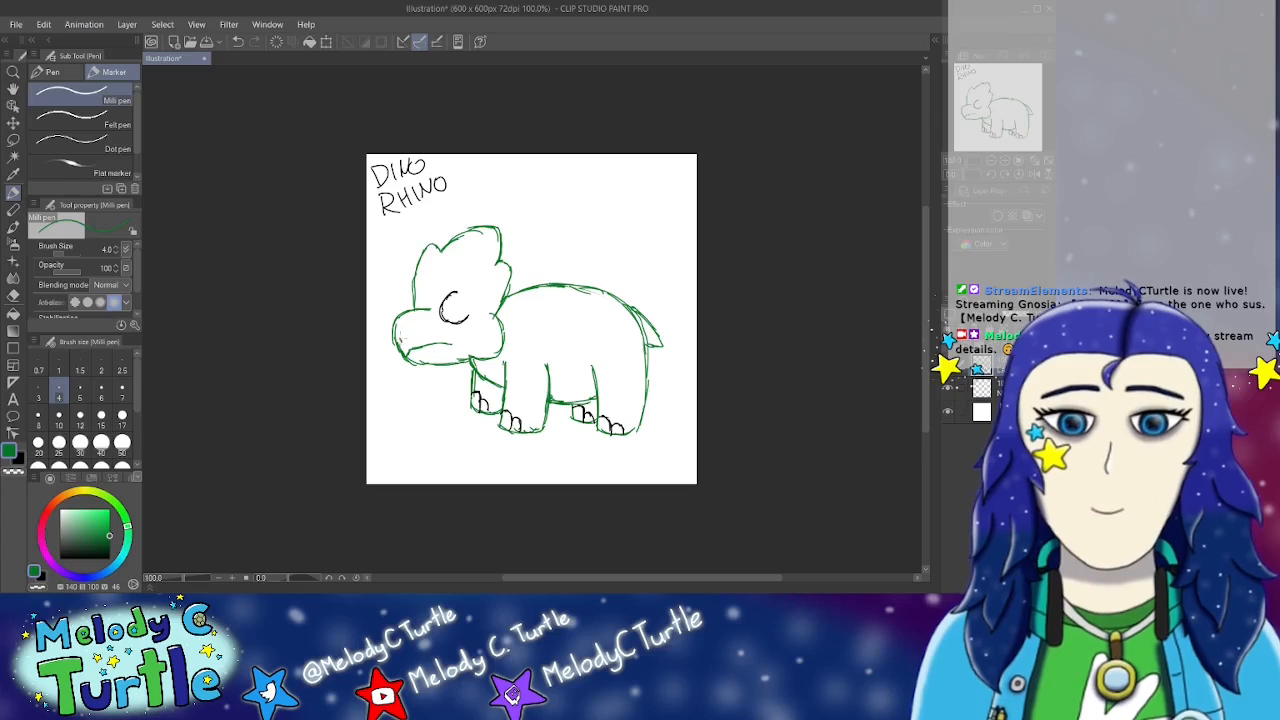
left_click(19, 458)
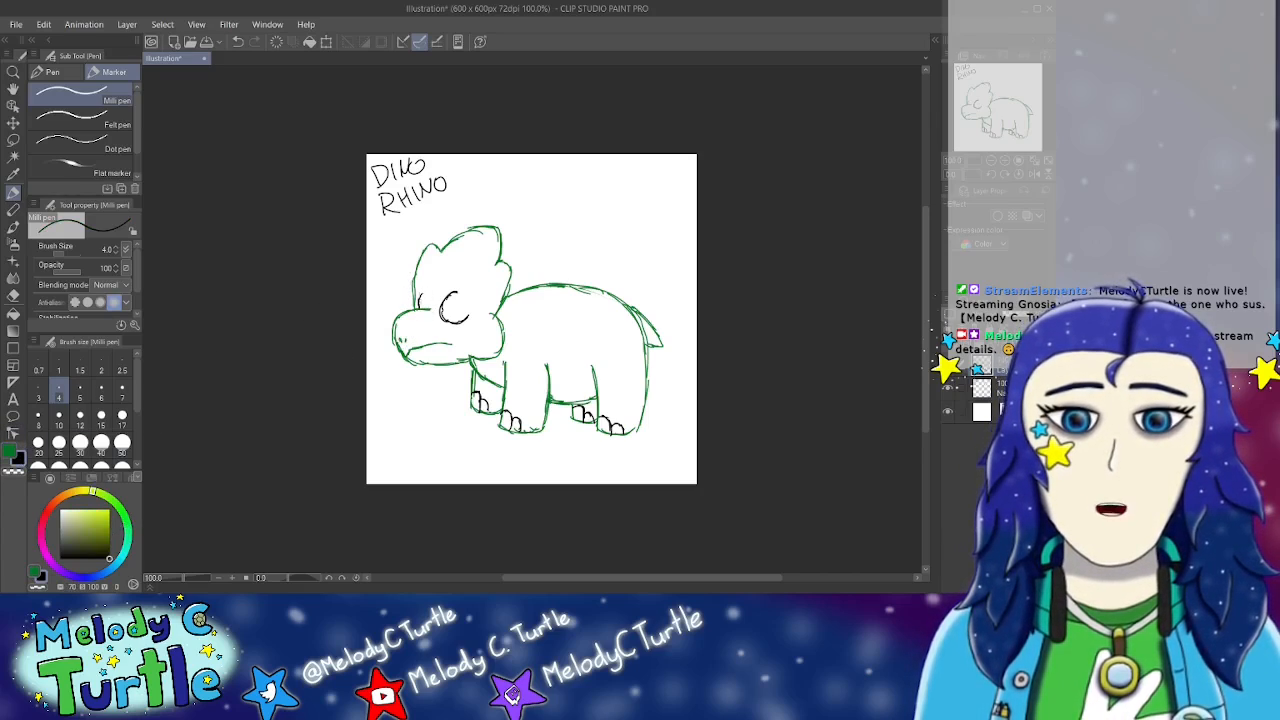
left_click_drag(421, 289, 440, 286)
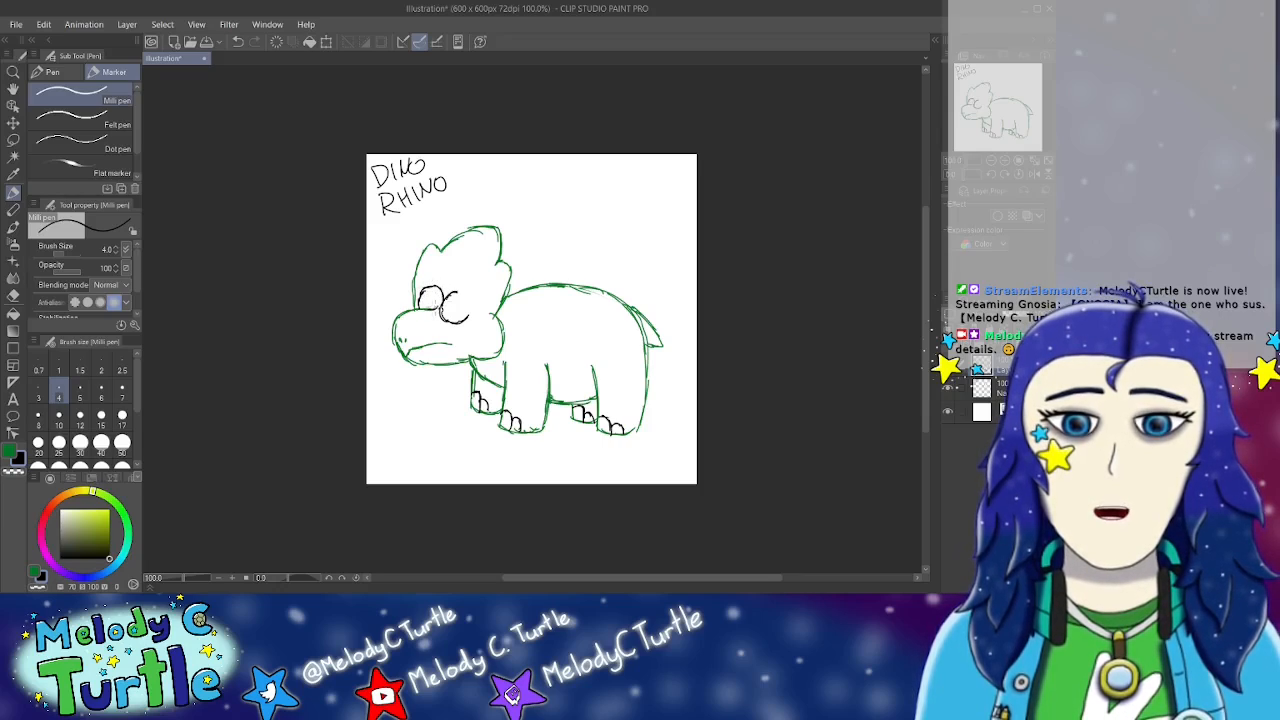
key("ctrl+z")
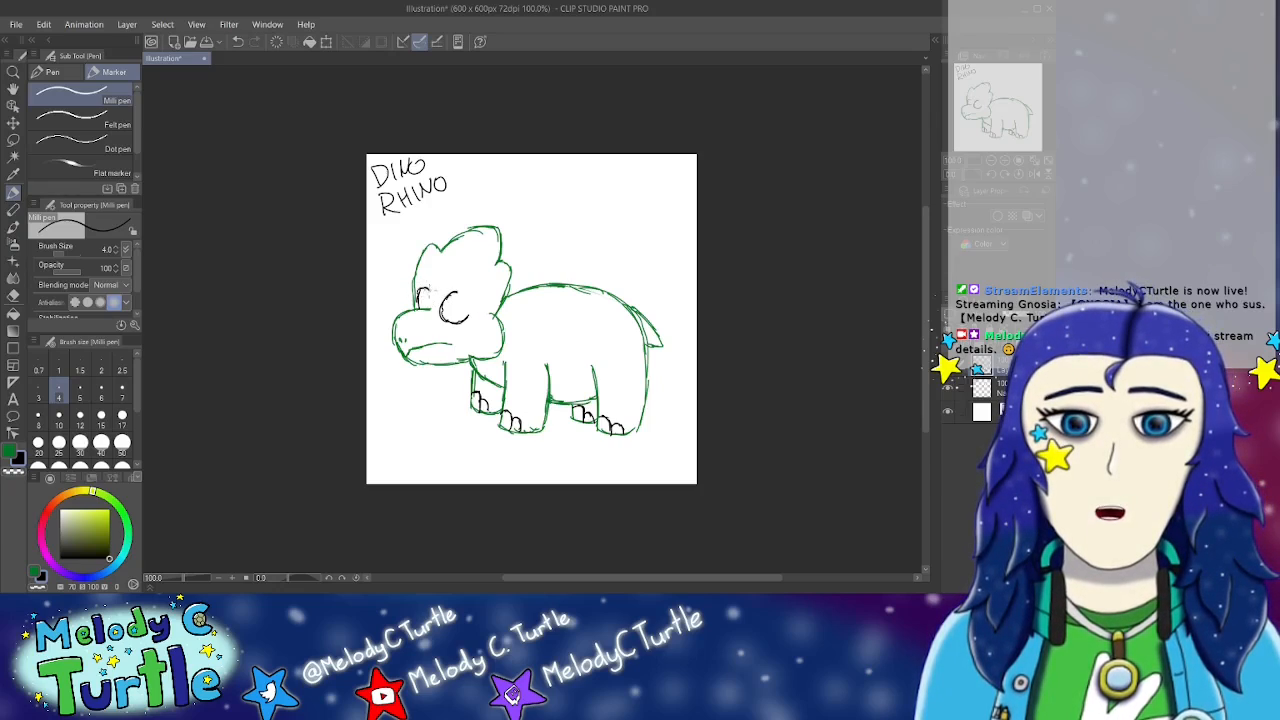
mouse_move(455, 293)
left_mouse_down()
mouse_move(467, 319)
mouse_move(425, 298)
left_mouse_up()
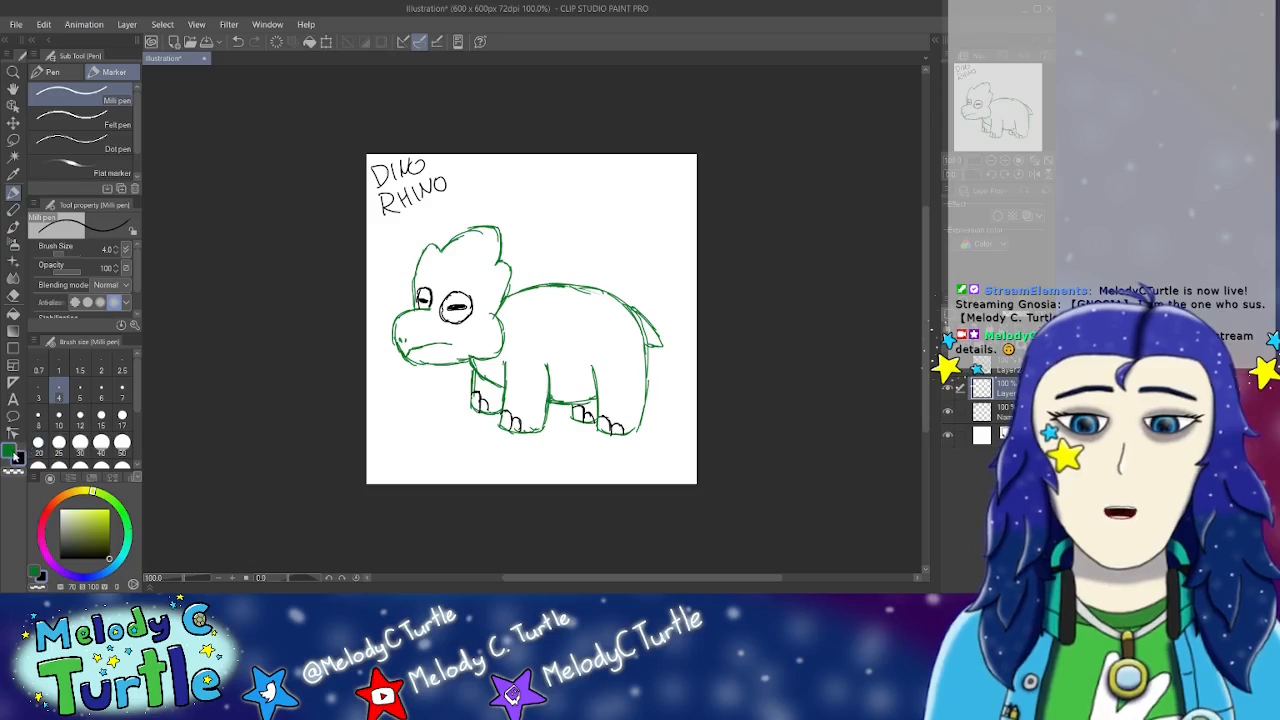
Step: Choose a lighter green and hatch color over the top of the head and frill on the layer beneath the line art
left_click(9, 451)
left_click_drag(109, 535, 89, 525)
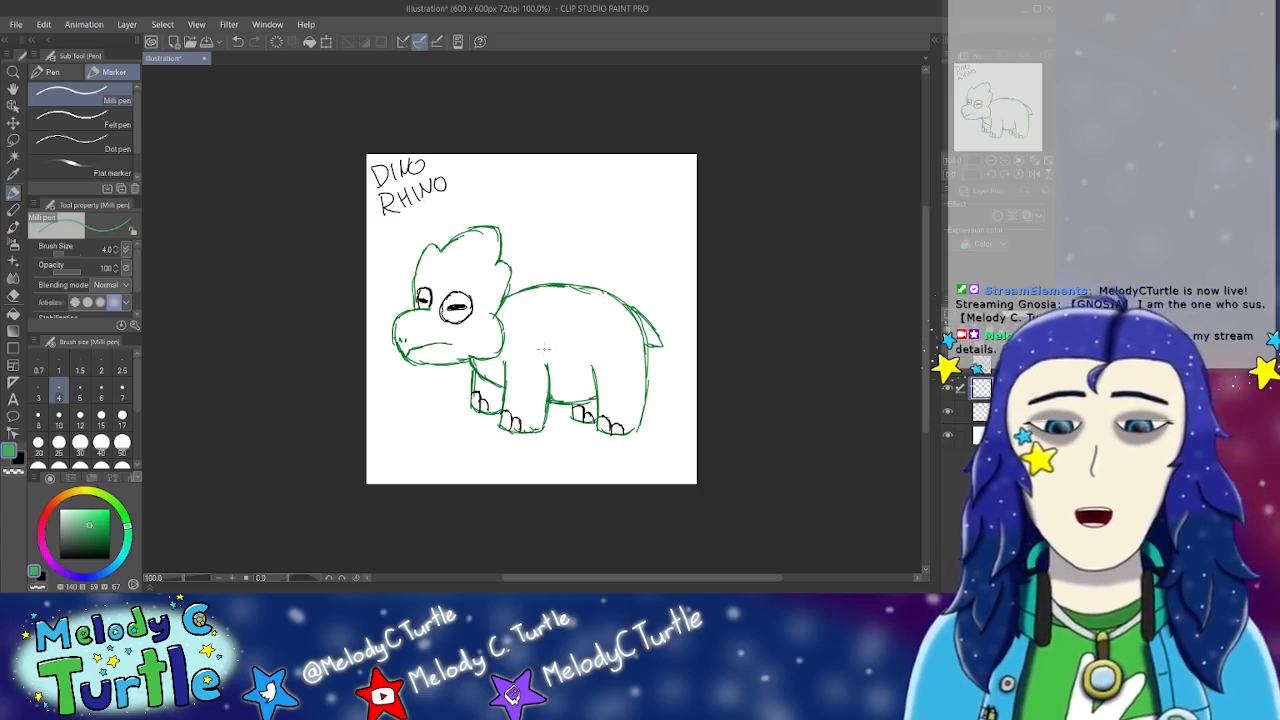
left_click_drag(431, 251, 422, 272)
mouse_move(474, 228)
left_mouse_down()
mouse_move(426, 270)
mouse_move(456, 250)
left_mouse_up()
left_click_drag(448, 256, 402, 284)
left_click_drag(486, 226, 416, 284)
left_click_drag(500, 218, 434, 270)
mouse_move(492, 230)
left_mouse_down()
mouse_move(416, 286)
mouse_move(428, 280)
left_mouse_up()
mouse_move(490, 234)
left_mouse_down()
mouse_move(410, 294)
mouse_move(418, 286)
left_mouse_up()
left_click_drag(506, 224, 414, 296)
left_click_drag(476, 252, 430, 284)
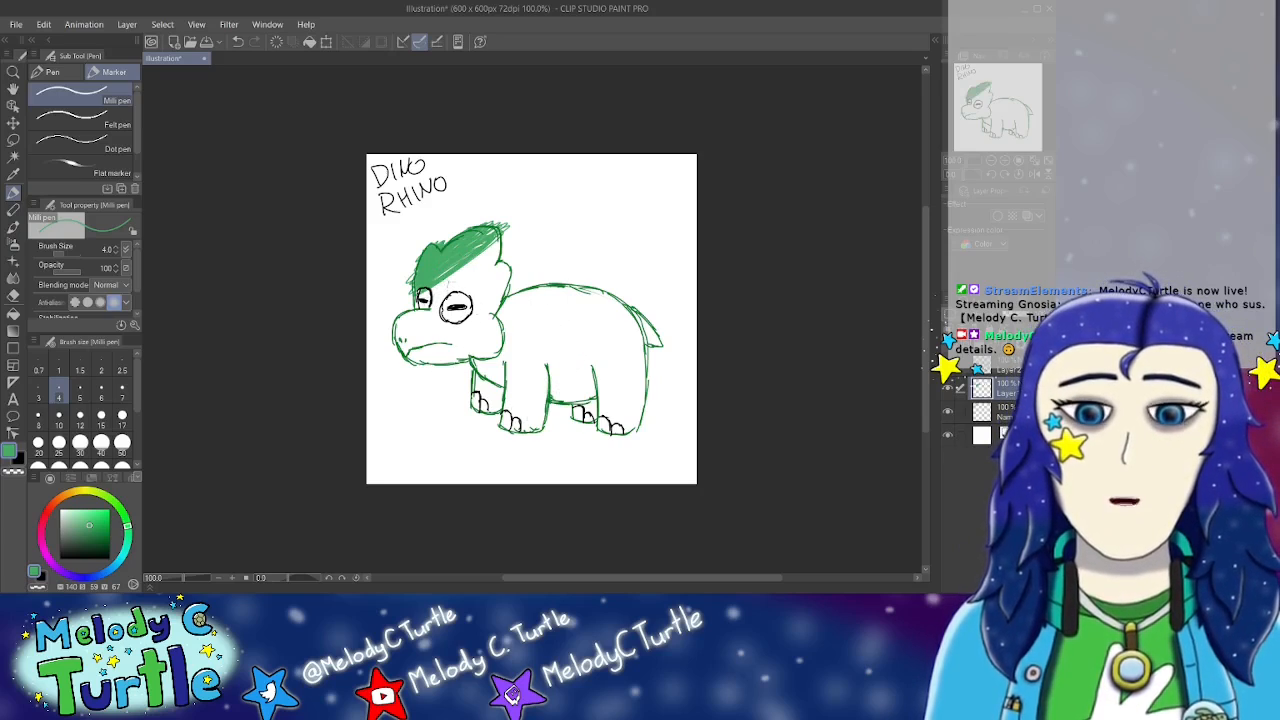
Step: Extend the light green hatching over the rest of the frill, around the eyes and across the upper snout
left_click_drag(484, 252, 420, 298)
left_click_drag(522, 232, 408, 307)
mouse_move(492, 254)
left_mouse_down()
mouse_move(402, 316)
mouse_move(384, 348)
left_mouse_up()
left_click_drag(474, 290, 388, 348)
mouse_move(504, 268)
left_mouse_down()
mouse_move(386, 358)
mouse_move(406, 344)
left_mouse_up()
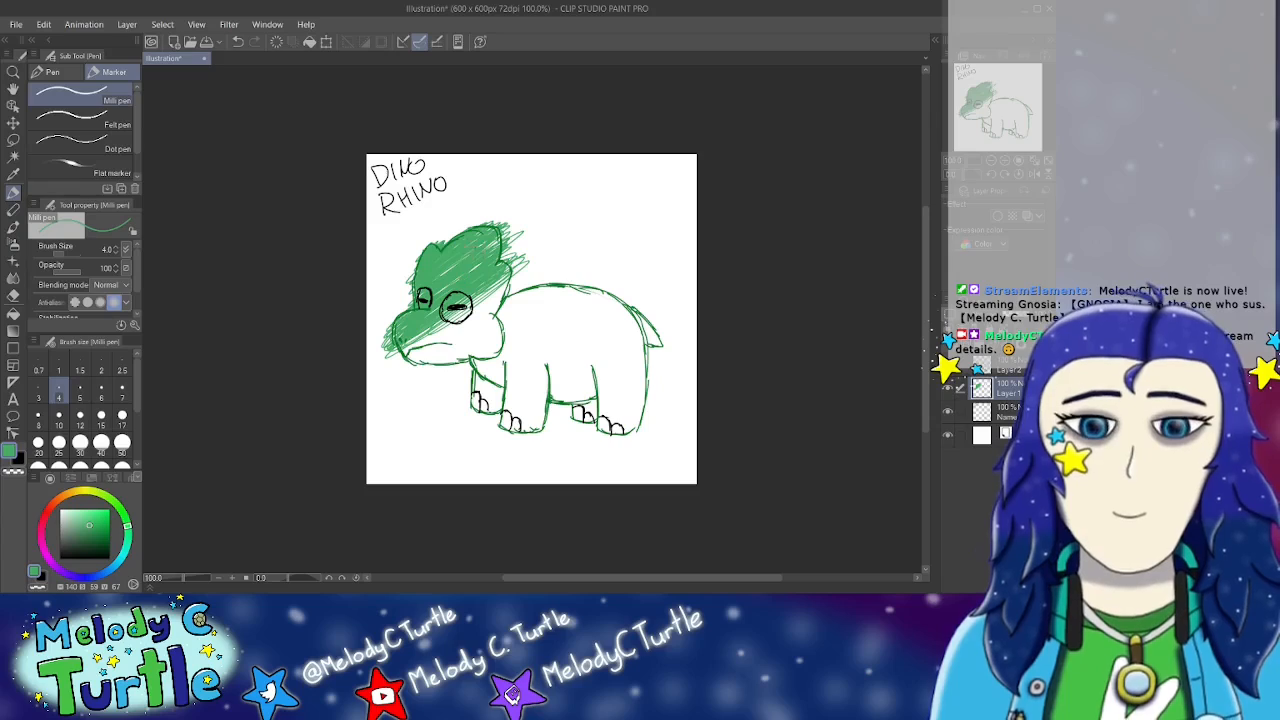
left_click_drag(430, 332, 414, 346)
left_click_drag(518, 276, 418, 348)
left_click_drag(488, 292, 400, 366)
mouse_move(532, 264)
left_mouse_down()
mouse_move(390, 362)
mouse_move(504, 290)
mouse_move(410, 358)
left_mouse_up()
left_click_drag(432, 342, 464, 318)
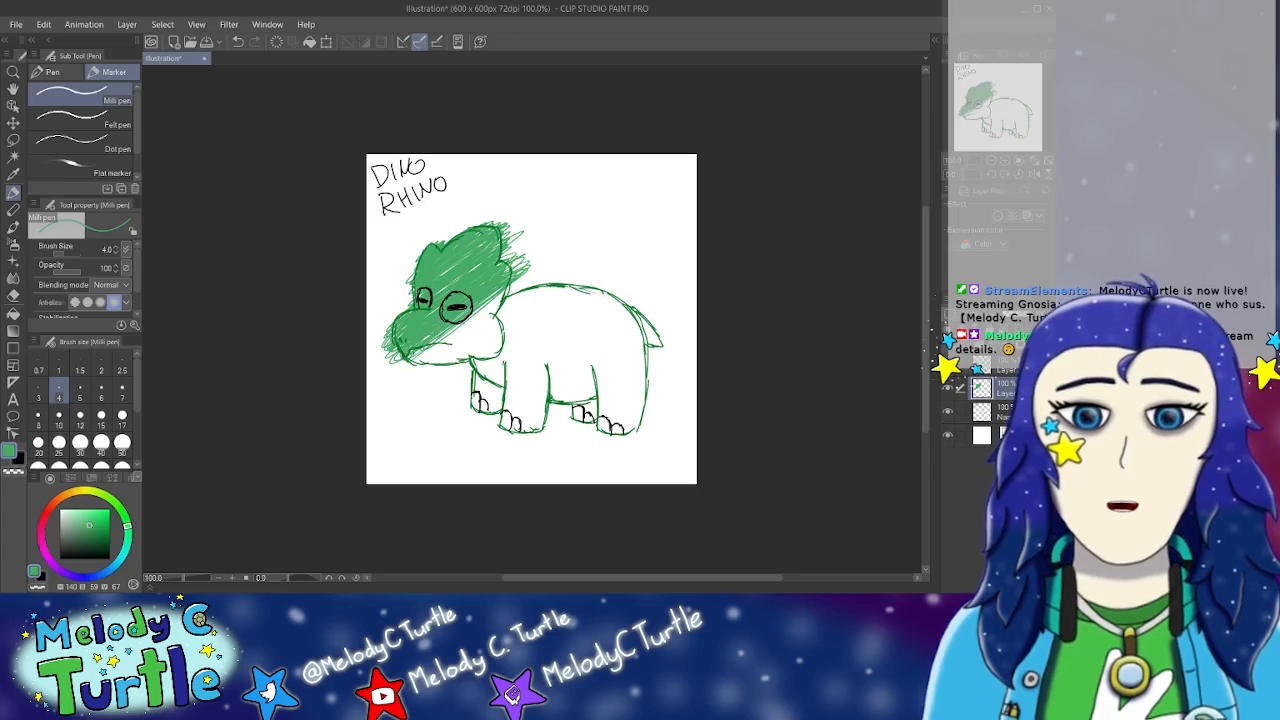
Step: Fill the mouth, lower jaw and cheek with light green diagonal strokes
left_click_drag(414, 360, 508, 304)
mouse_move(452, 350)
left_mouse_down()
mouse_move(538, 282)
mouse_move(484, 334)
left_mouse_up()
left_click_drag(506, 306, 530, 284)
mouse_move(456, 350)
left_mouse_down()
mouse_move(550, 278)
mouse_move(518, 302)
mouse_move(534, 290)
left_mouse_up()
left_click_drag(504, 322, 520, 306)
Step: Hatch the neck and front shoulder with light green diagonal strokes on the layer beneath the line art
left_click_drag(474, 360, 550, 282)
left_click_drag(464, 372, 554, 284)
left_click_drag(472, 372, 552, 288)
left_click_drag(484, 370, 556, 290)
left_click_drag(486, 356, 562, 290)
left_click_drag(520, 332, 552, 298)
left_click_drag(482, 356, 552, 288)
left_click_drag(504, 348, 532, 306)
left_click_drag(504, 346, 554, 292)
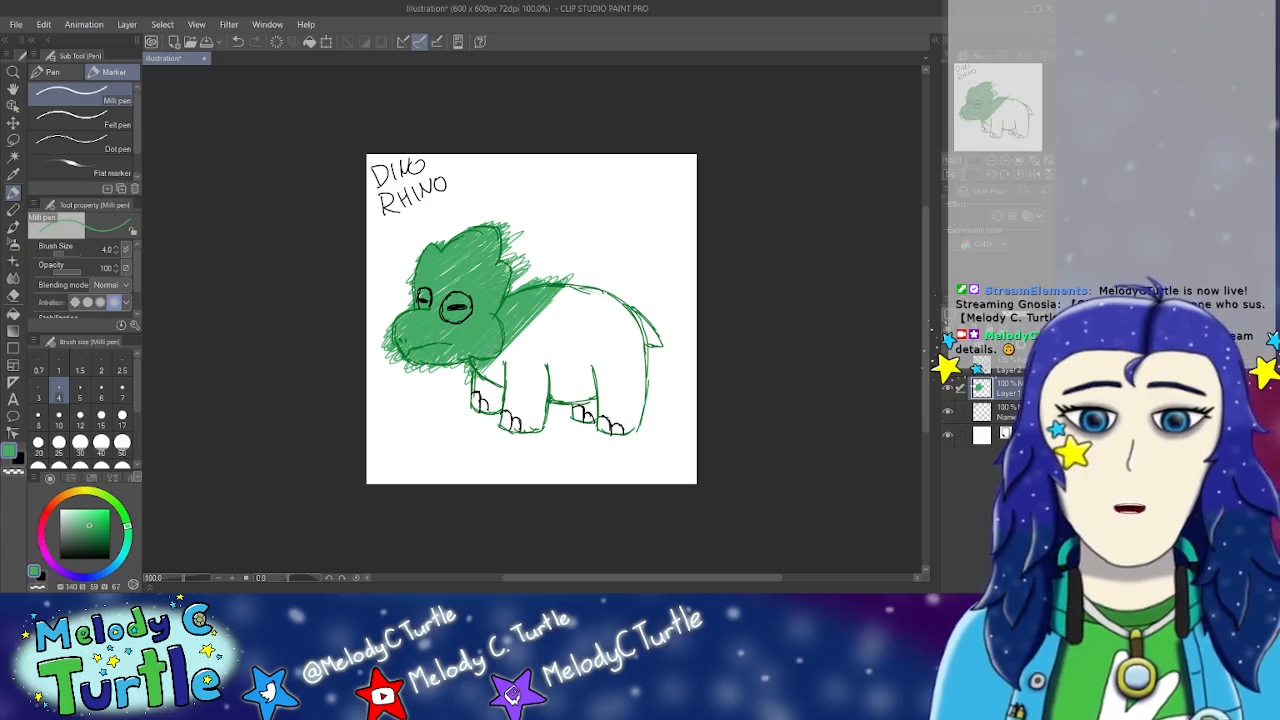
Step: Extend the light green hatching over the chest, the far front leg and the front half of the back
mouse_move(466, 388)
left_mouse_down()
mouse_move(592, 274)
mouse_move(578, 296)
left_mouse_up()
left_click_drag(484, 394, 556, 300)
left_click_drag(498, 382, 586, 290)
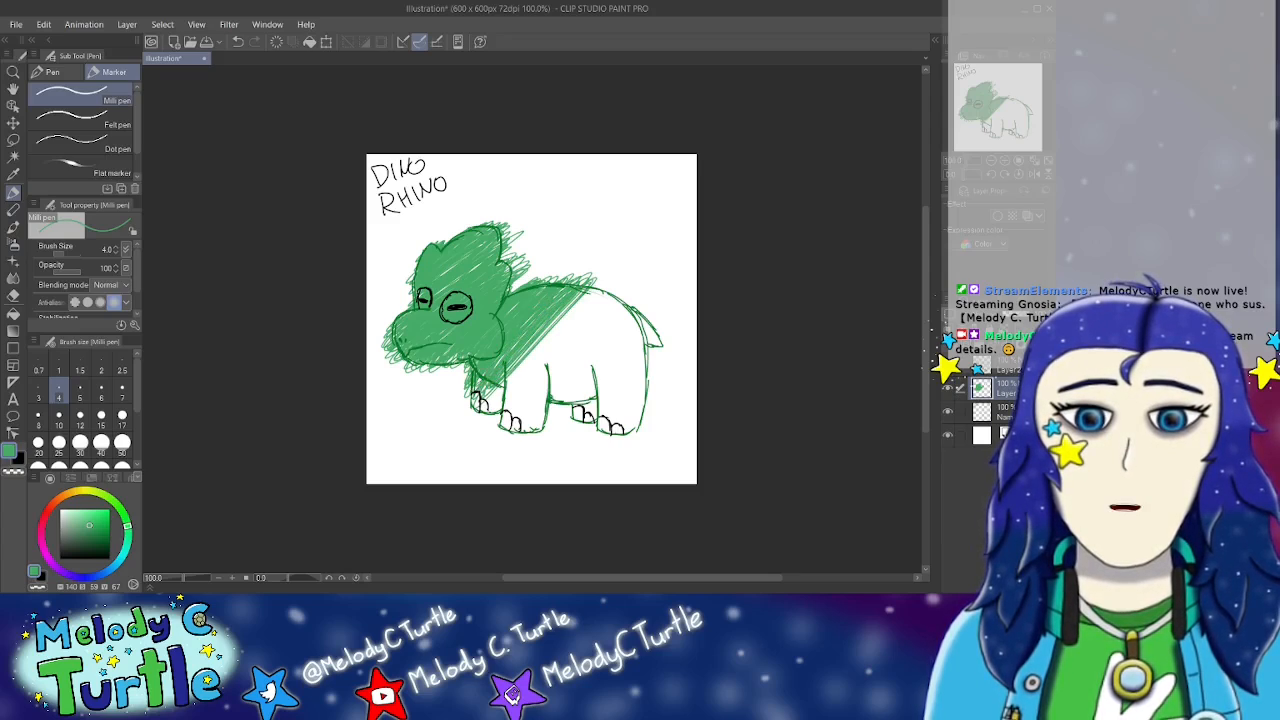
mouse_move(474, 404)
left_mouse_down()
mouse_move(590, 290)
mouse_move(524, 360)
left_mouse_up()
left_click_drag(560, 320, 610, 272)
left_click_drag(534, 350, 610, 272)
left_click_drag(488, 408, 502, 388)
left_click_drag(540, 350, 608, 280)
left_click_drag(486, 414, 590, 302)
mouse_move(486, 414)
left_mouse_down()
mouse_move(516, 386)
mouse_move(498, 402)
left_mouse_up()
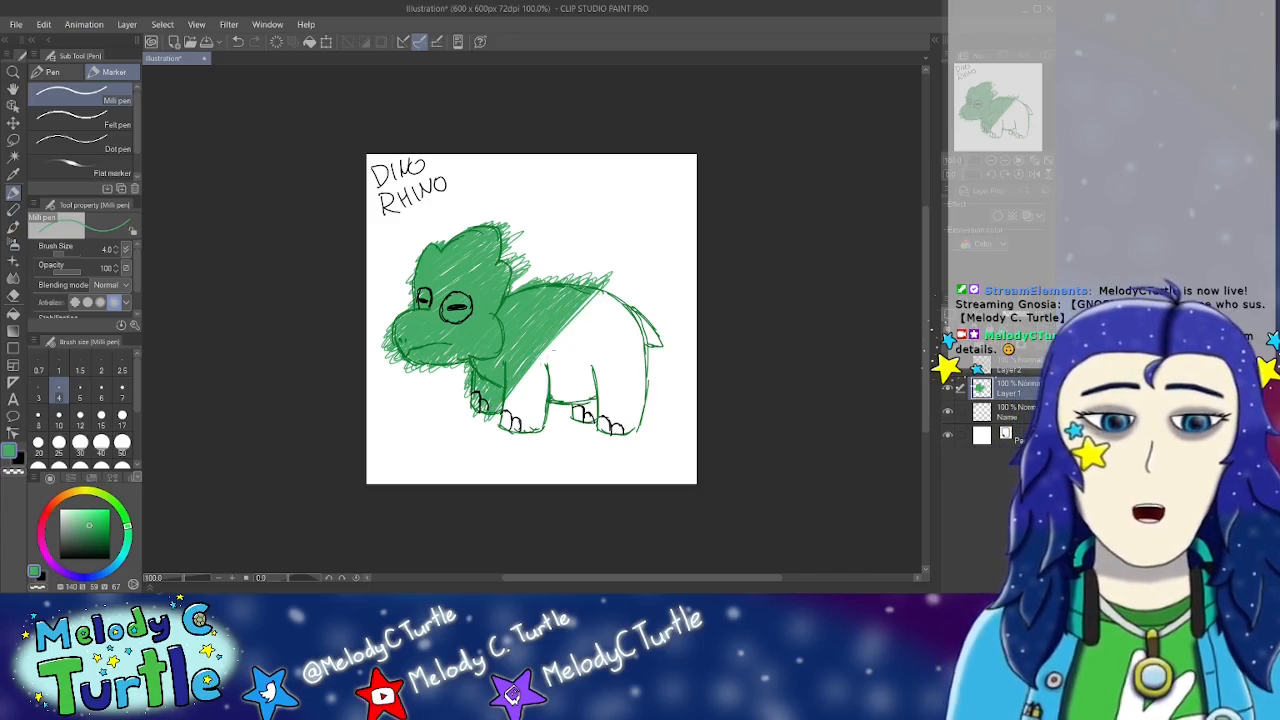
left_click_drag(550, 356, 626, 268)
mouse_move(506, 404)
left_mouse_down()
mouse_move(620, 280)
mouse_move(590, 304)
left_mouse_up()
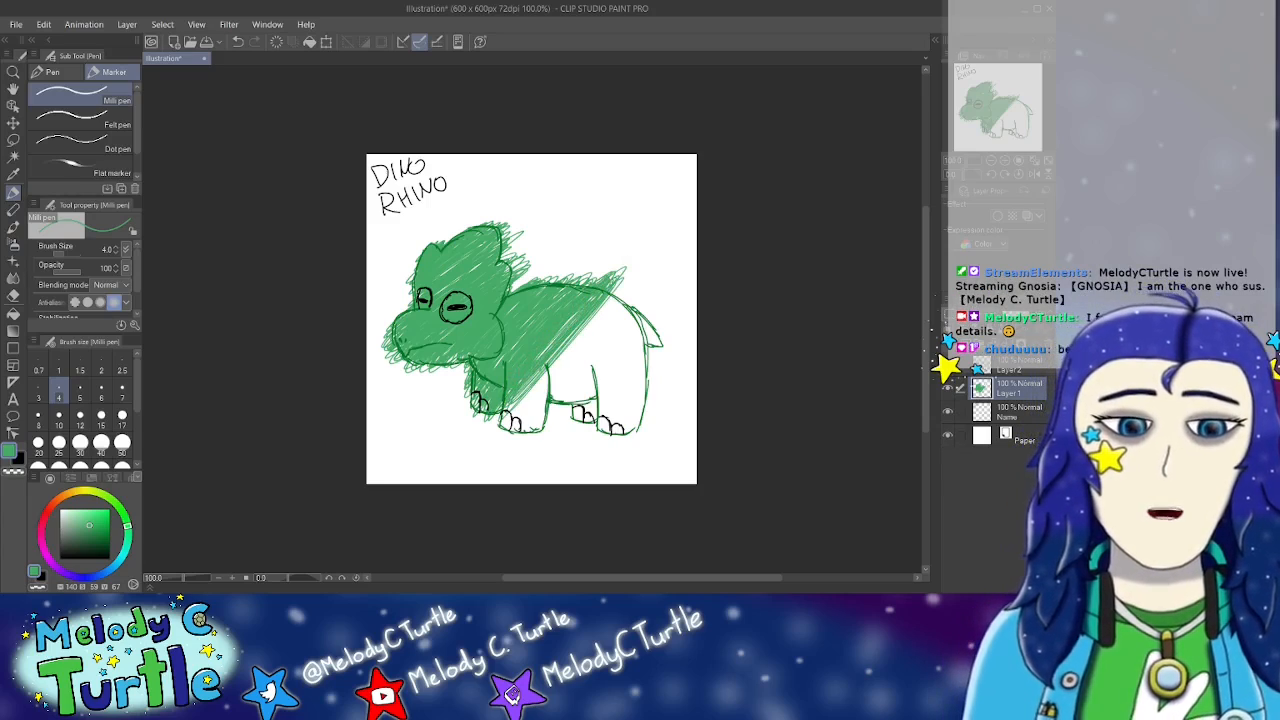
Step: Fill the near front leg, belly and middle of the body with light green diagonal strokes up to the rump
left_click_drag(524, 390, 572, 332)
left_click_drag(510, 412, 564, 348)
left_click_drag(513, 406, 517, 397)
left_click_drag(503, 417, 630, 290)
left_click_drag(552, 382, 632, 296)
mouse_move(518, 416)
left_mouse_down()
mouse_move(632, 290)
mouse_move(604, 328)
left_mouse_up()
left_click_drag(550, 386, 598, 334)
left_click_drag(524, 414, 626, 308)
mouse_move(518, 436)
left_mouse_down()
mouse_move(640, 300)
mouse_move(620, 326)
left_mouse_up()
left_click_drag(554, 398, 650, 298)
mouse_move(536, 428)
left_mouse_down()
mouse_move(630, 324)
mouse_move(544, 424)
mouse_move(525, 428)
left_mouse_up()
left_click_drag(580, 368, 616, 326)
left_click_drag(620, 330, 654, 302)
left_click_drag(578, 386, 654, 300)
left_click_drag(574, 382, 642, 312)
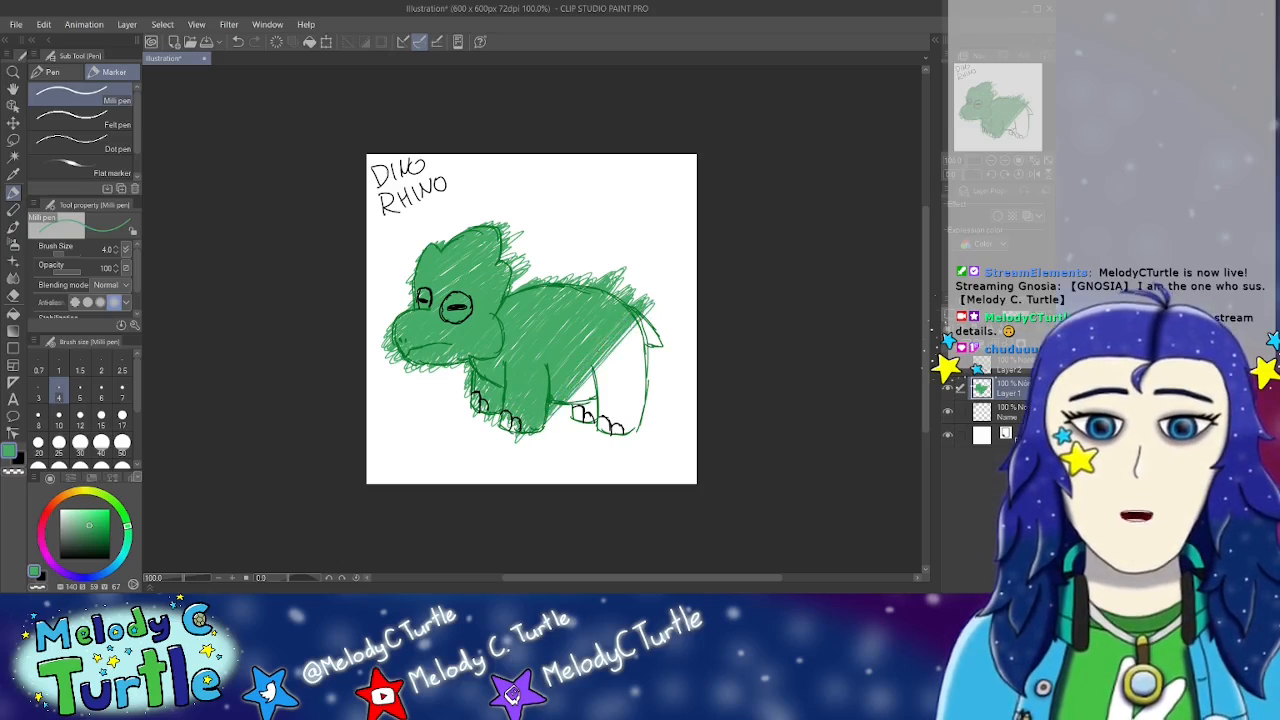
Step: Color the far hind leg, the upper rump and the tail with short light green strokes
mouse_move(582, 388)
left_mouse_down()
mouse_move(654, 306)
mouse_move(646, 318)
left_mouse_up()
left_click_drag(582, 394, 648, 316)
left_click_drag(584, 398, 644, 326)
left_click_drag(610, 374, 654, 320)
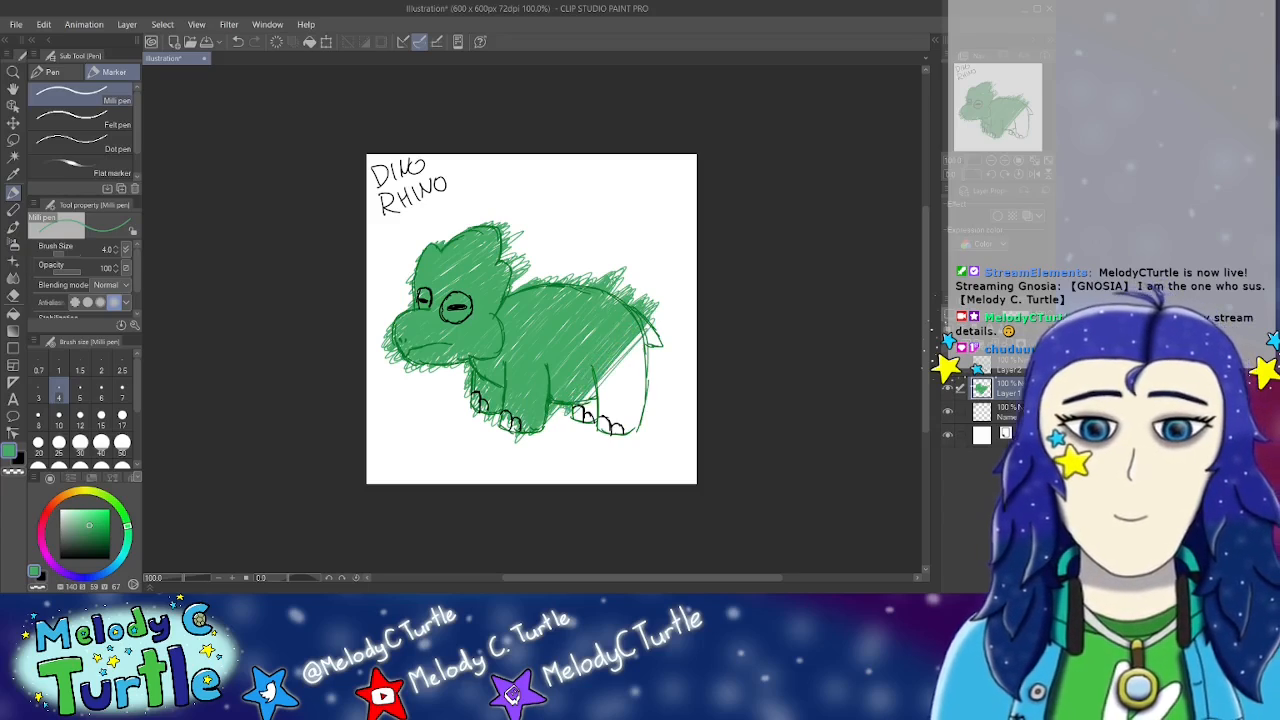
mouse_move(586, 398)
left_mouse_down()
mouse_move(624, 360)
mouse_move(582, 408)
mouse_move(650, 332)
mouse_move(600, 392)
left_mouse_up()
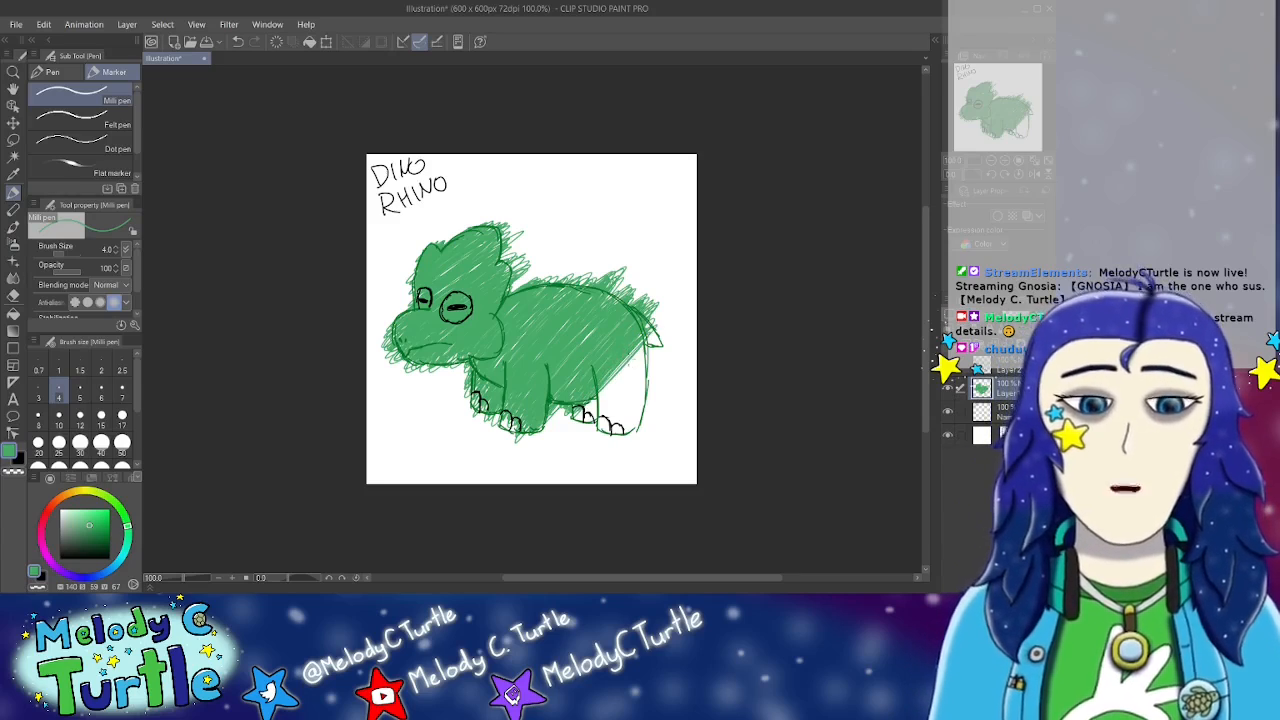
left_click_drag(648, 330, 660, 322)
left_click_drag(655, 342, 652, 344)
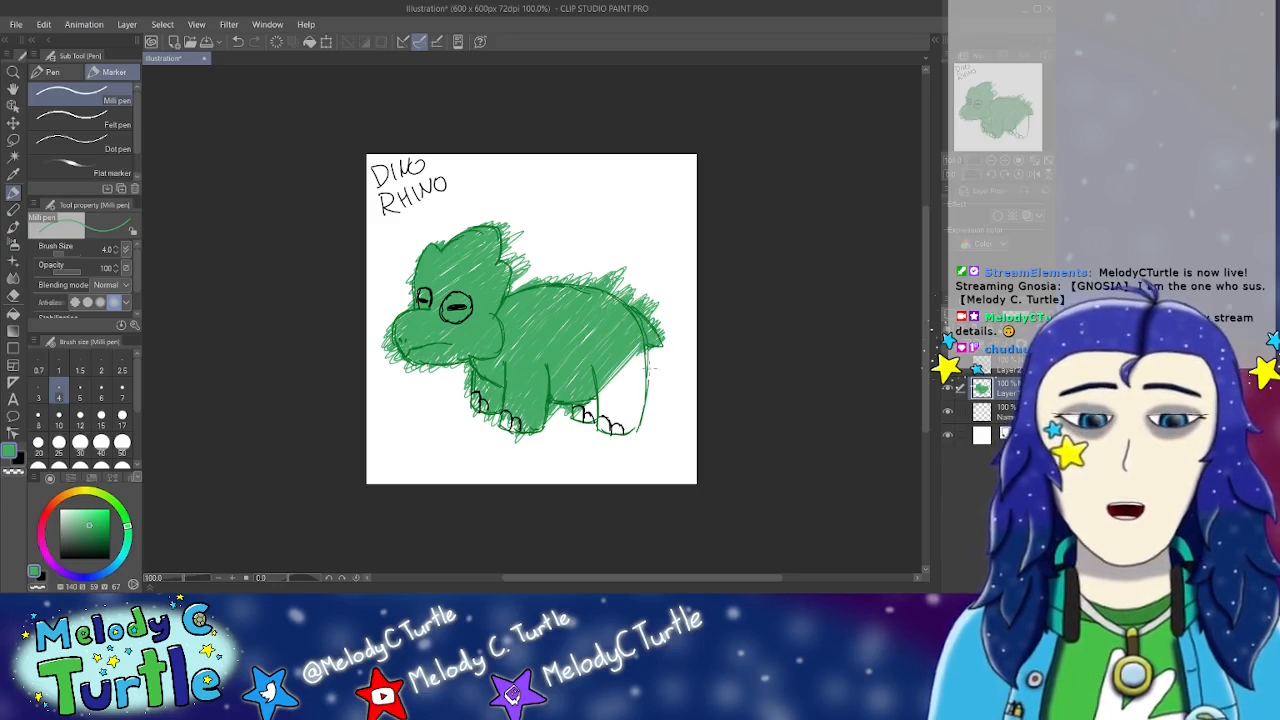
Step: Fill the near hind leg and the rear edge of the body with light green diagonal strokes
left_click_drag(631, 357, 601, 390)
left_click_drag(640, 352, 572, 425)
left_click_drag(646, 356, 590, 430)
left_click_drag(644, 380, 620, 402)
left_click_drag(658, 350, 600, 426)
mouse_move(656, 380)
left_mouse_down()
mouse_move(602, 436)
mouse_move(626, 436)
left_mouse_up()
left_click_drag(646, 412, 614, 436)
left_click_drag(648, 402, 616, 432)
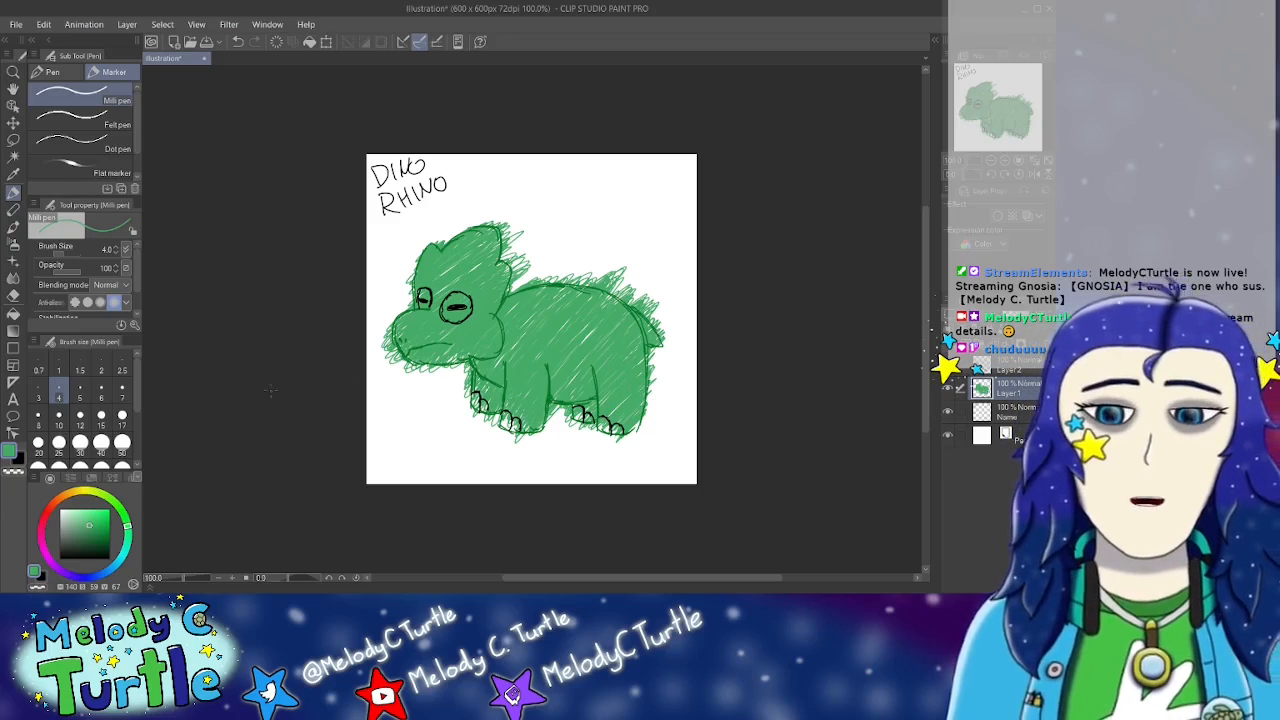
Step: Erase the green outside the dinosaur's outline and inside its toenails and eyes with the Rough eraser
left_click(13, 296)
mouse_move(410, 291)
left_mouse_down()
mouse_move(407, 305)
mouse_move(416, 257)
mouse_move(386, 360)
mouse_move(414, 367)
mouse_move(406, 374)
mouse_move(464, 367)
mouse_move(466, 400)
mouse_move(500, 427)
mouse_move(507, 416)
mouse_move(515, 442)
mouse_move(551, 424)
mouse_move(549, 408)
mouse_move(618, 436)
mouse_move(645, 414)
mouse_move(653, 383)
mouse_move(649, 409)
mouse_move(655, 398)
left_mouse_up()
key("ctrl+z")
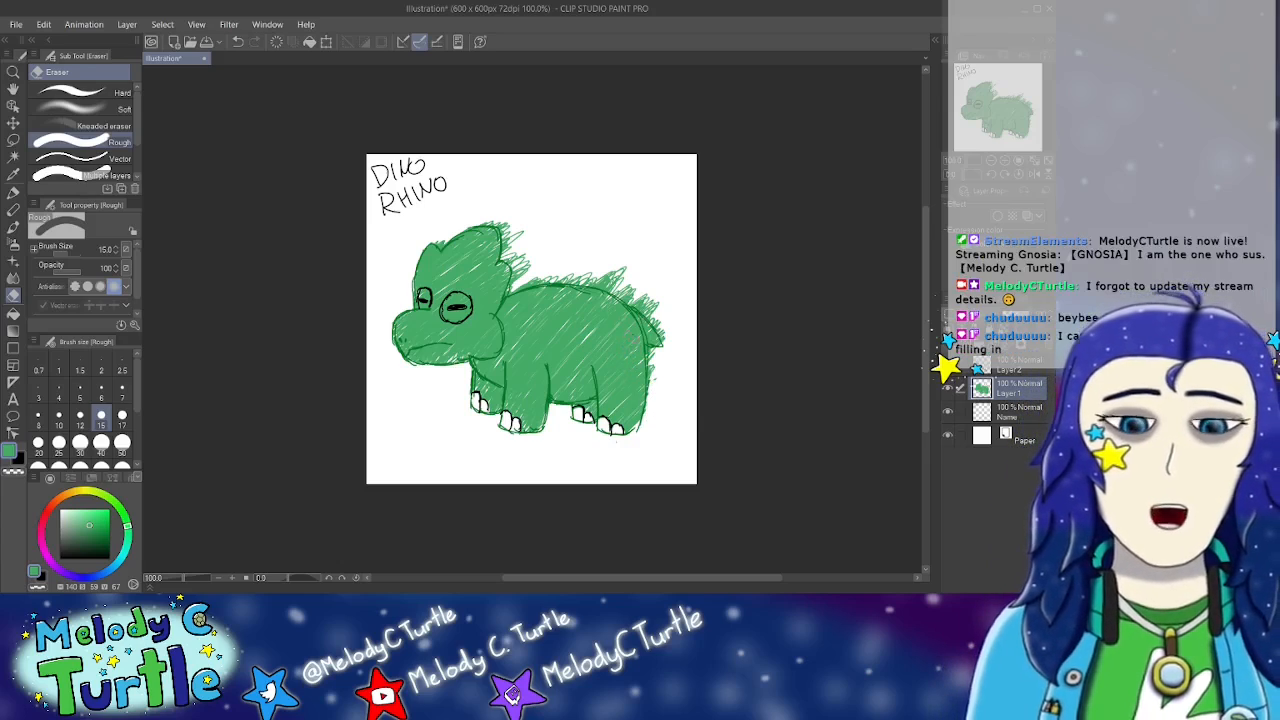
left_click_drag(658, 363, 659, 359)
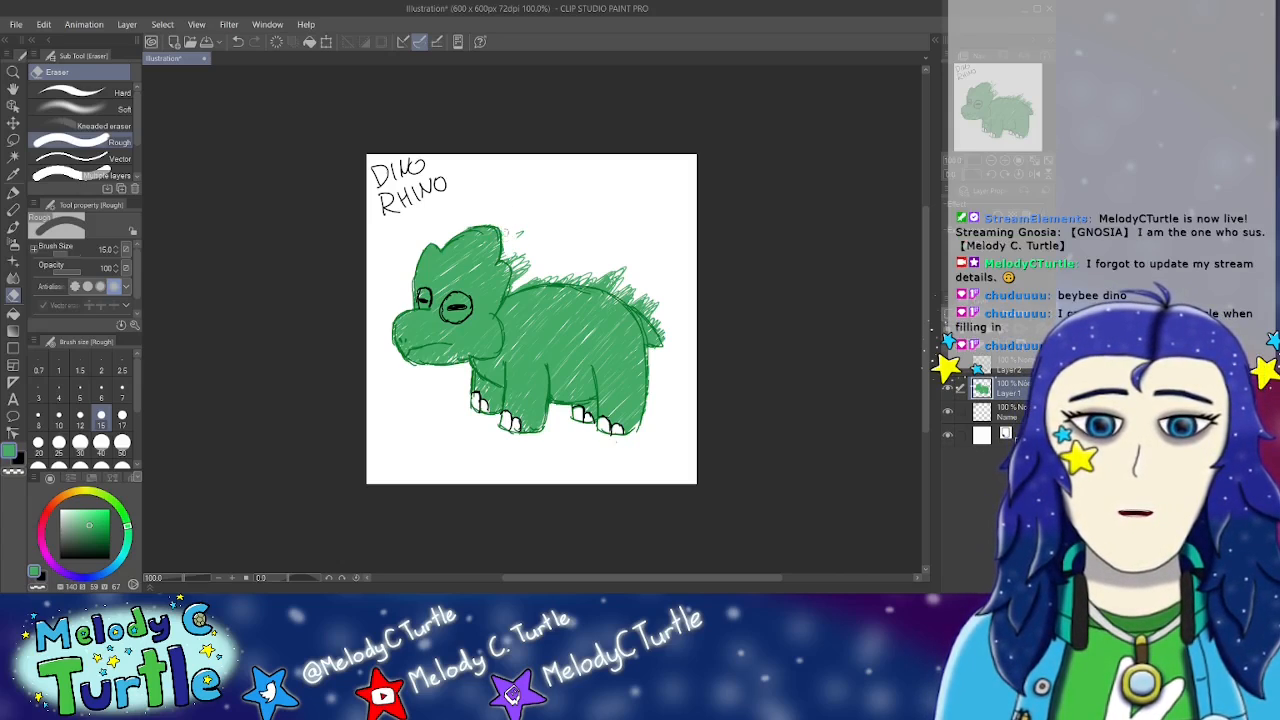
mouse_move(512, 254)
left_mouse_down()
mouse_move(510, 291)
mouse_move(526, 264)
mouse_move(522, 285)
mouse_move(618, 273)
mouse_move(630, 292)
mouse_move(566, 278)
mouse_move(631, 293)
mouse_move(621, 268)
mouse_move(659, 312)
mouse_move(633, 303)
mouse_move(673, 325)
mouse_move(673, 351)
left_mouse_up()
key("ctrl+z")
mouse_move(426, 288)
left_mouse_down()
mouse_move(422, 306)
mouse_move(428, 292)
mouse_move(454, 316)
mouse_move(458, 306)
mouse_move(448, 316)
mouse_move(466, 296)
mouse_move(467, 312)
mouse_move(450, 309)
left_mouse_up()
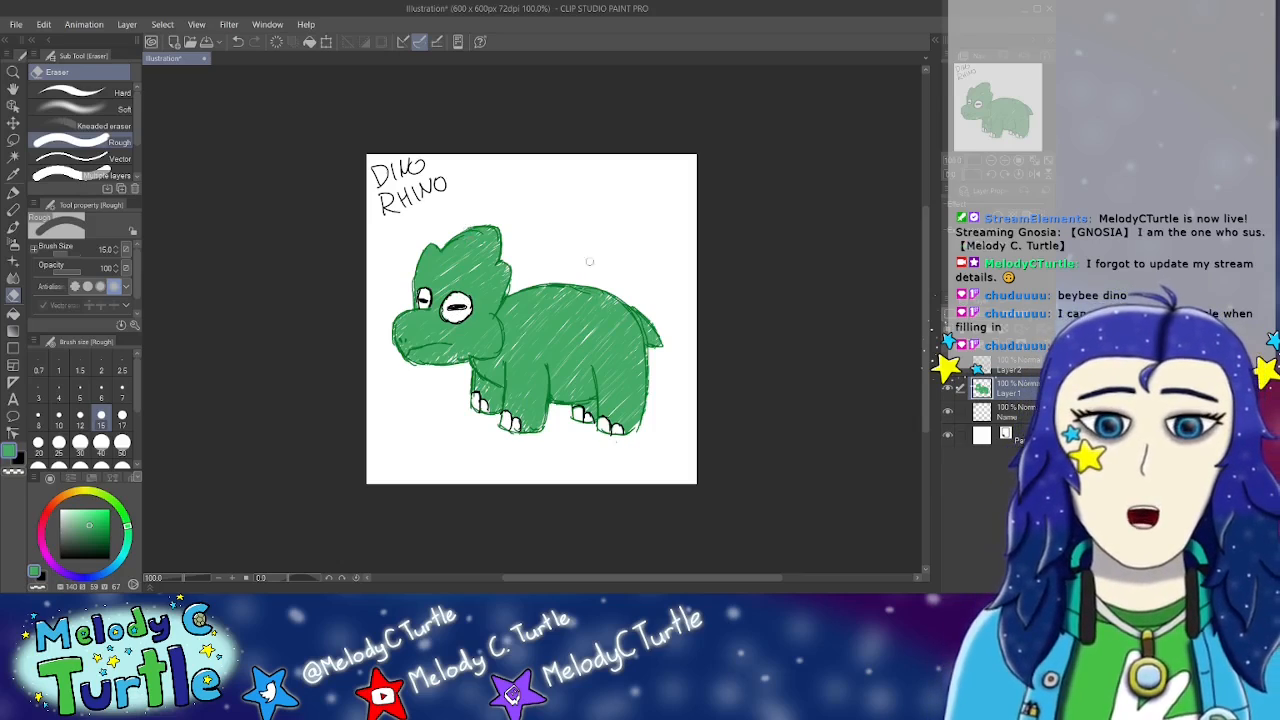
Step: Hide the Name layer so that only the colored dinosaur shows on the canvas
left_click(948, 411)
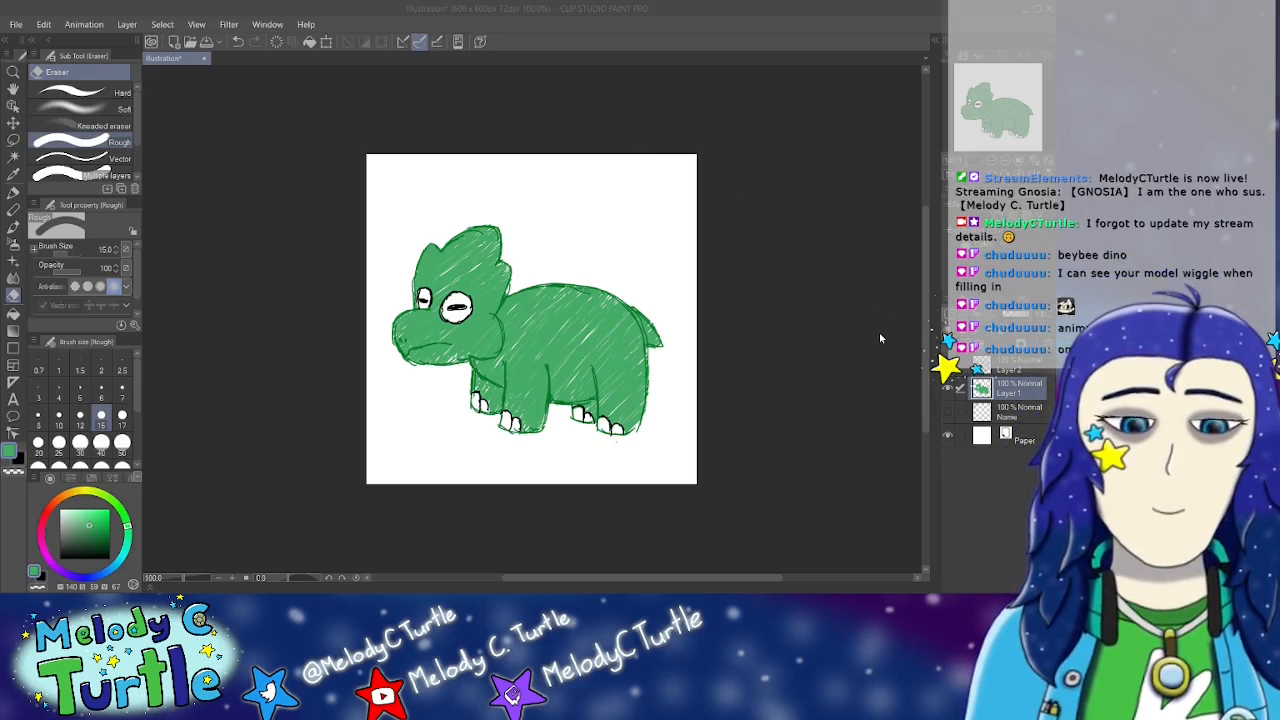
left_click(703, 179)
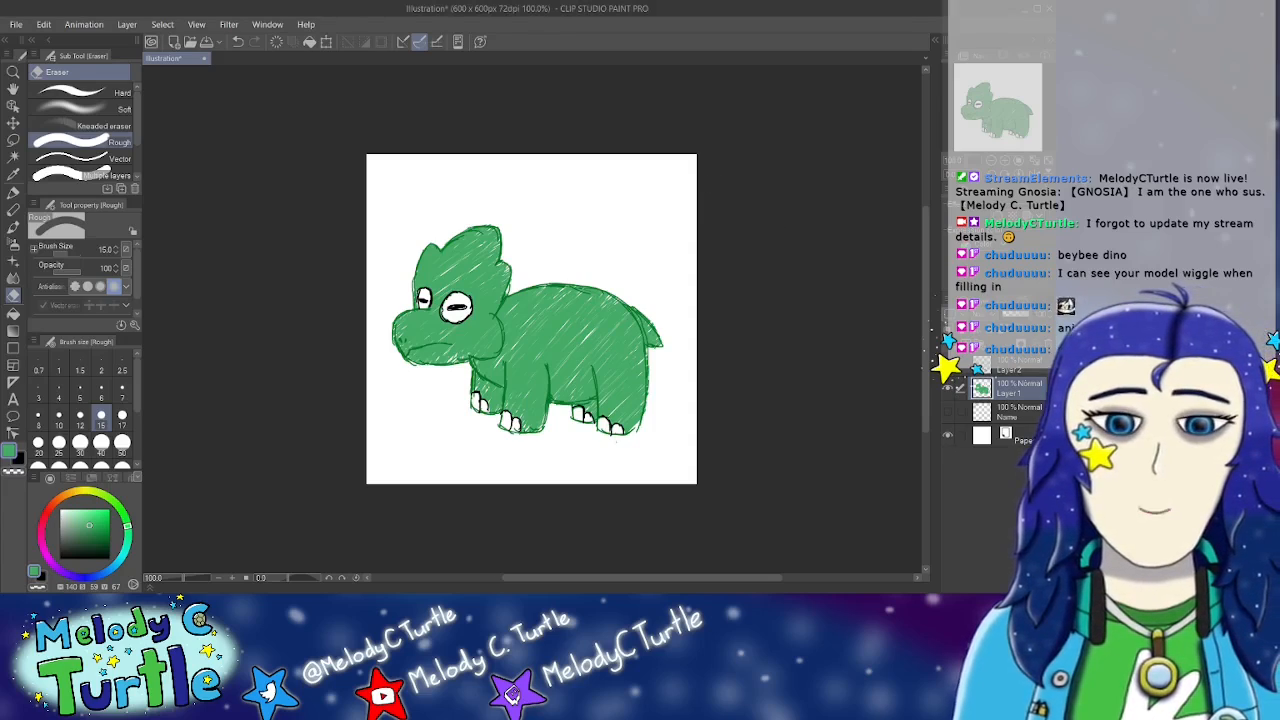
left_click(391, 587)
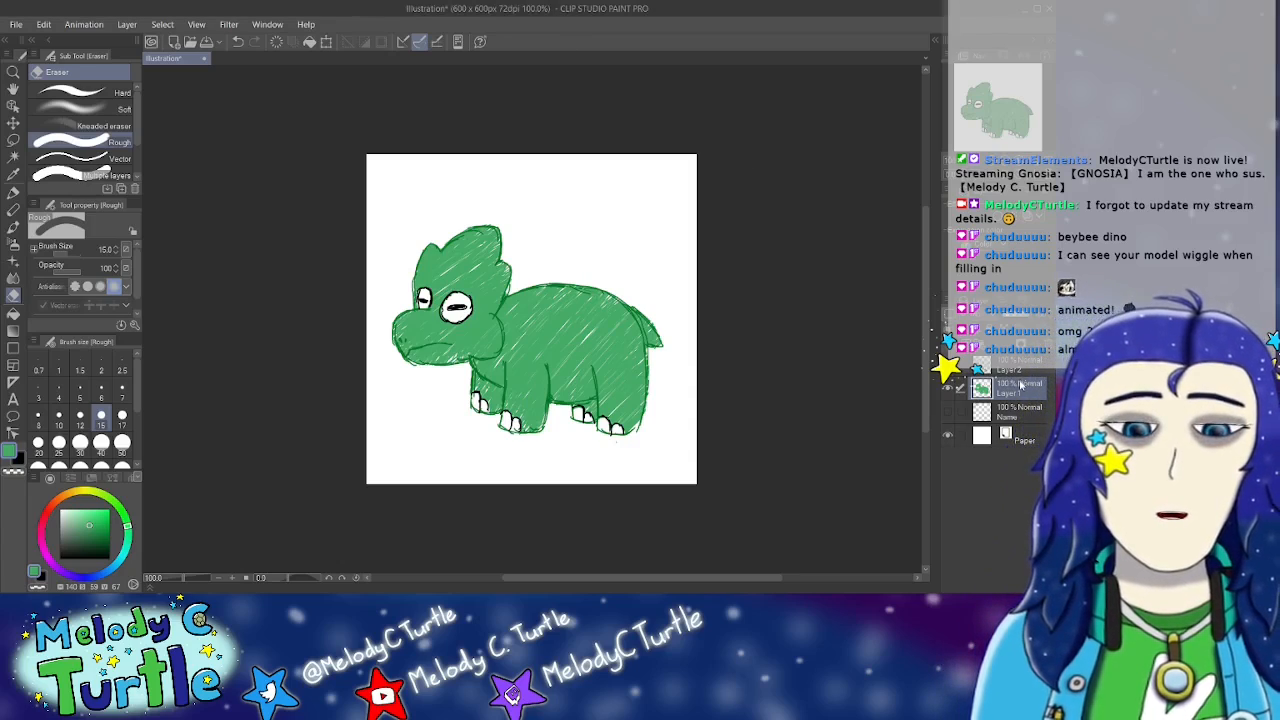
Step: Clear the coloring on Layer 1 and the line art on Layer 2
key("Delete")
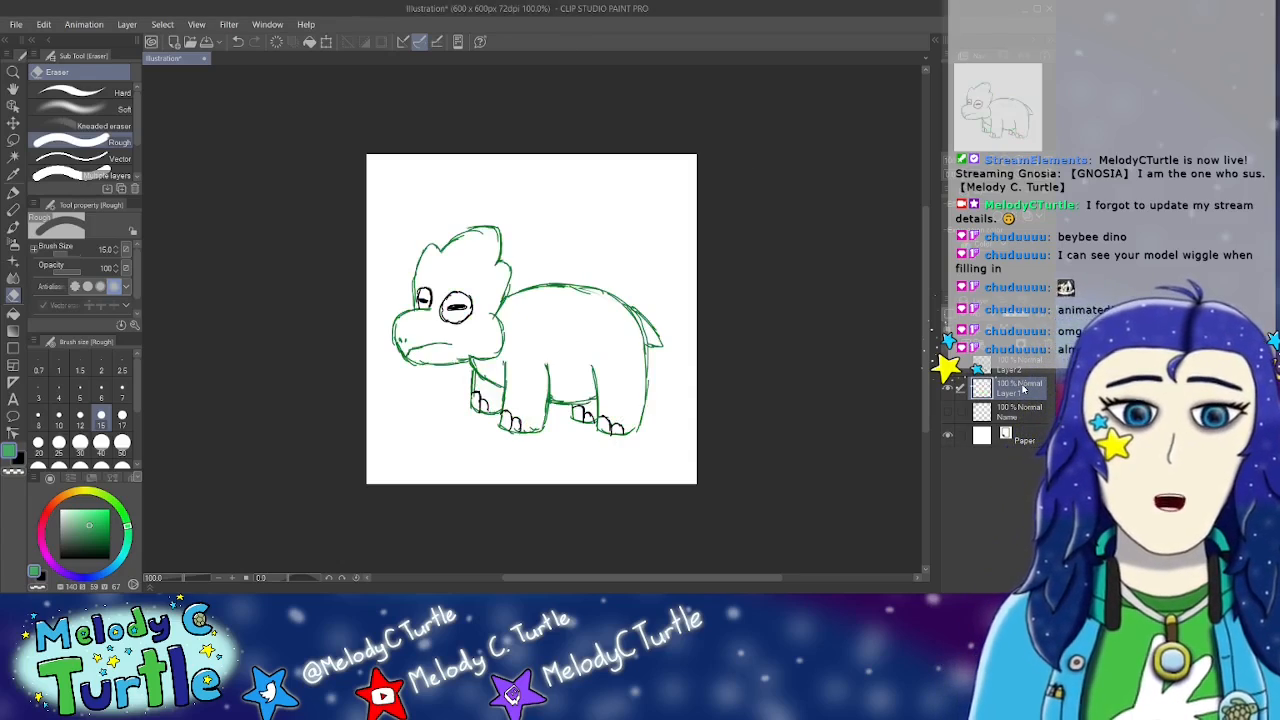
left_click(1019, 374)
key("Delete")
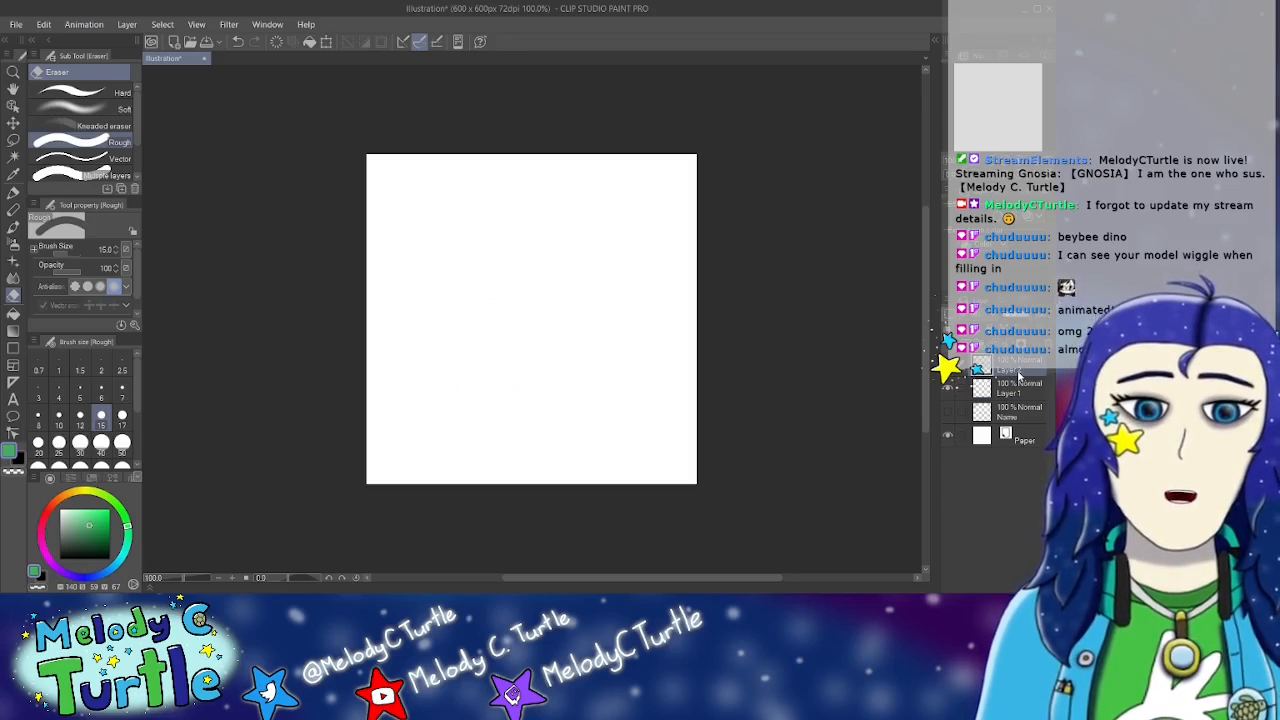
Step: Show the Name layer again and clear the DINO RHINO title from it
left_click(951, 415)
left_click(1027, 414)
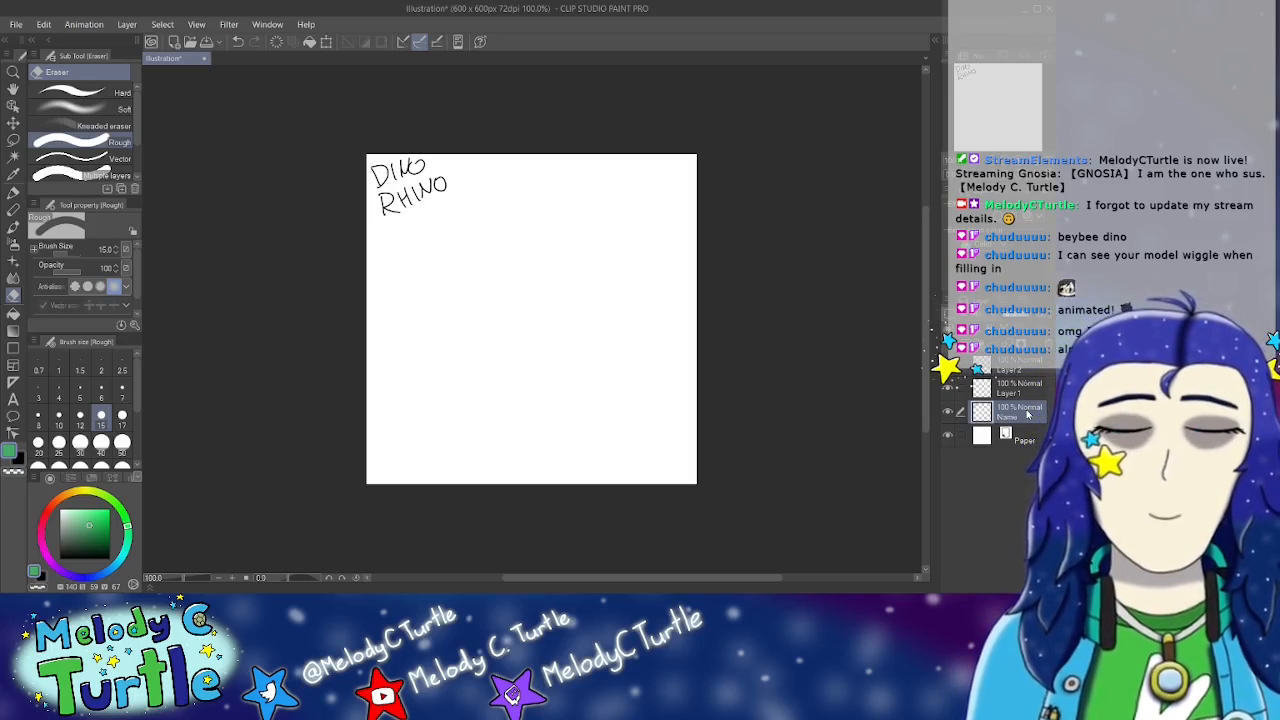
key("Delete")
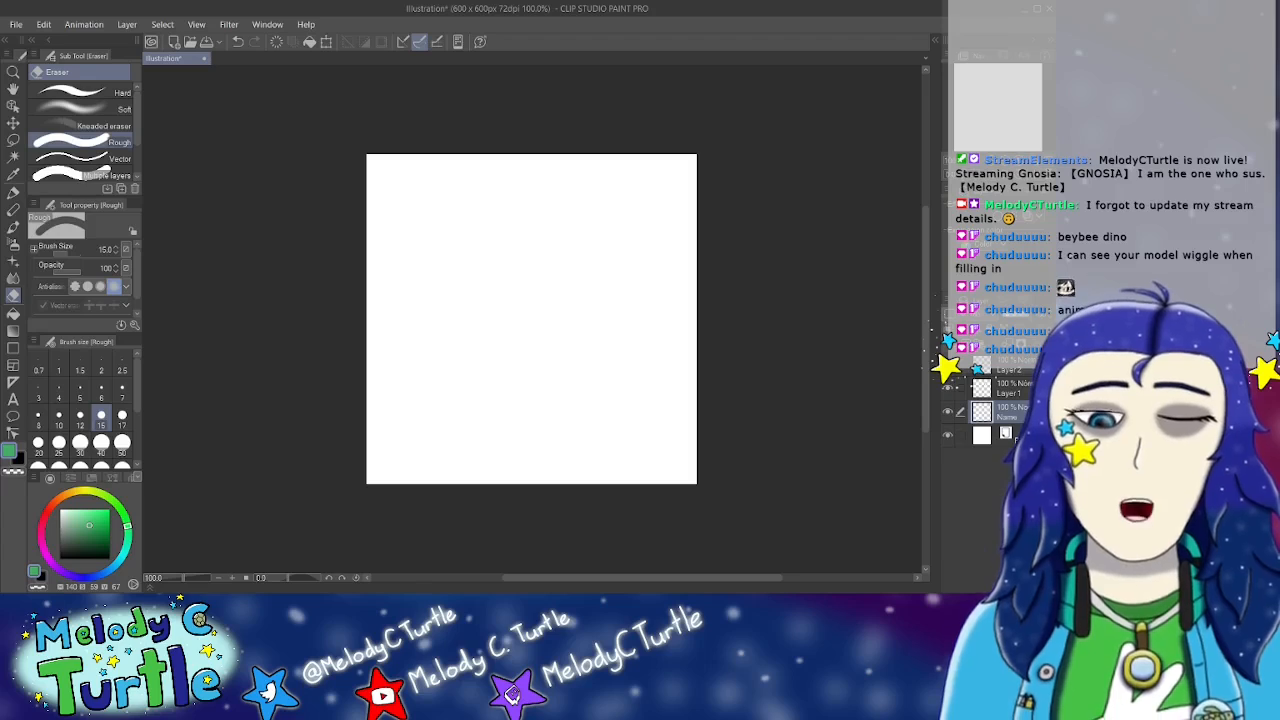
left_click(484, 591)
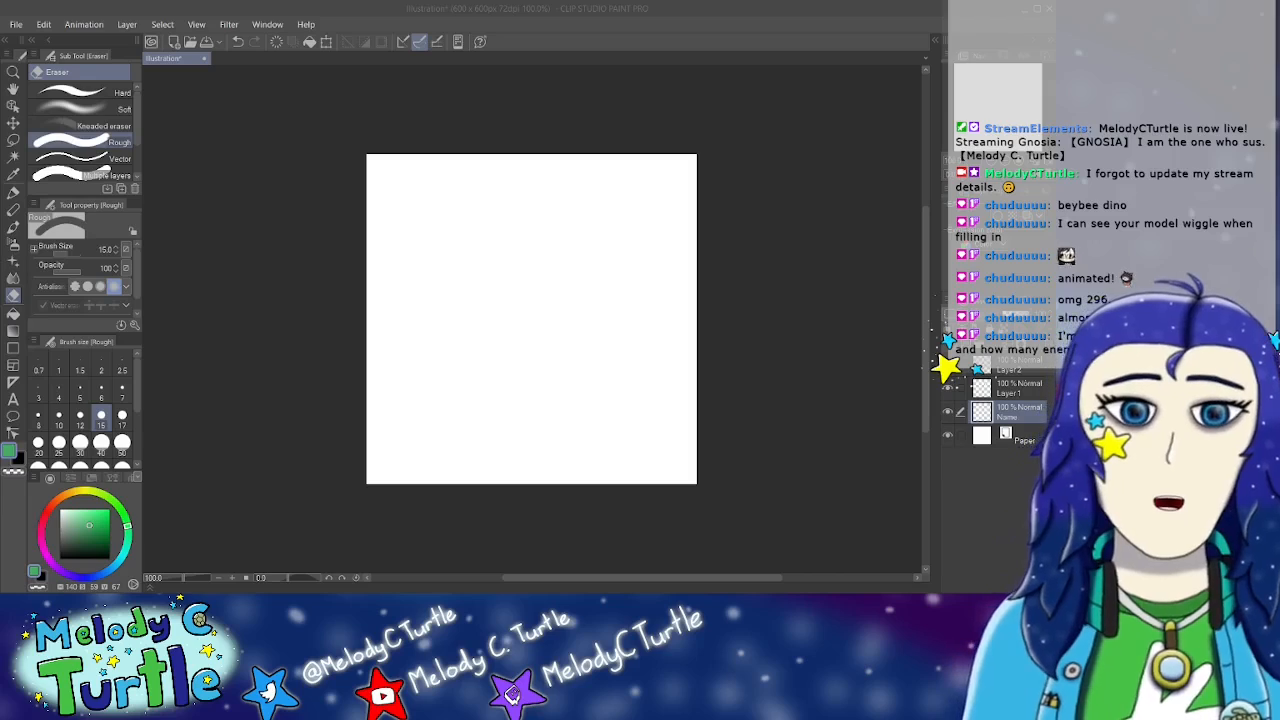
left_click(783, 26)
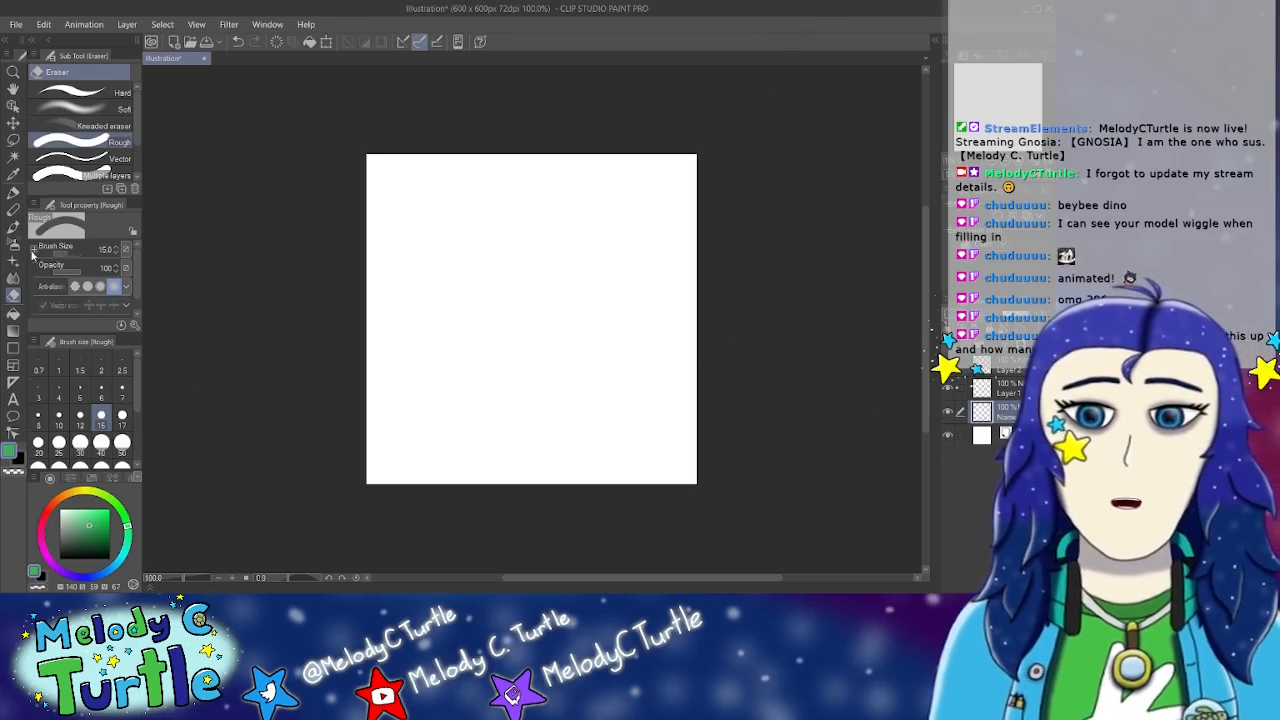
Step: Handwrite the title "M. Bush" in black with the Milli pen in the canvas's upper left corner on the Name layer
left_click(13, 192)
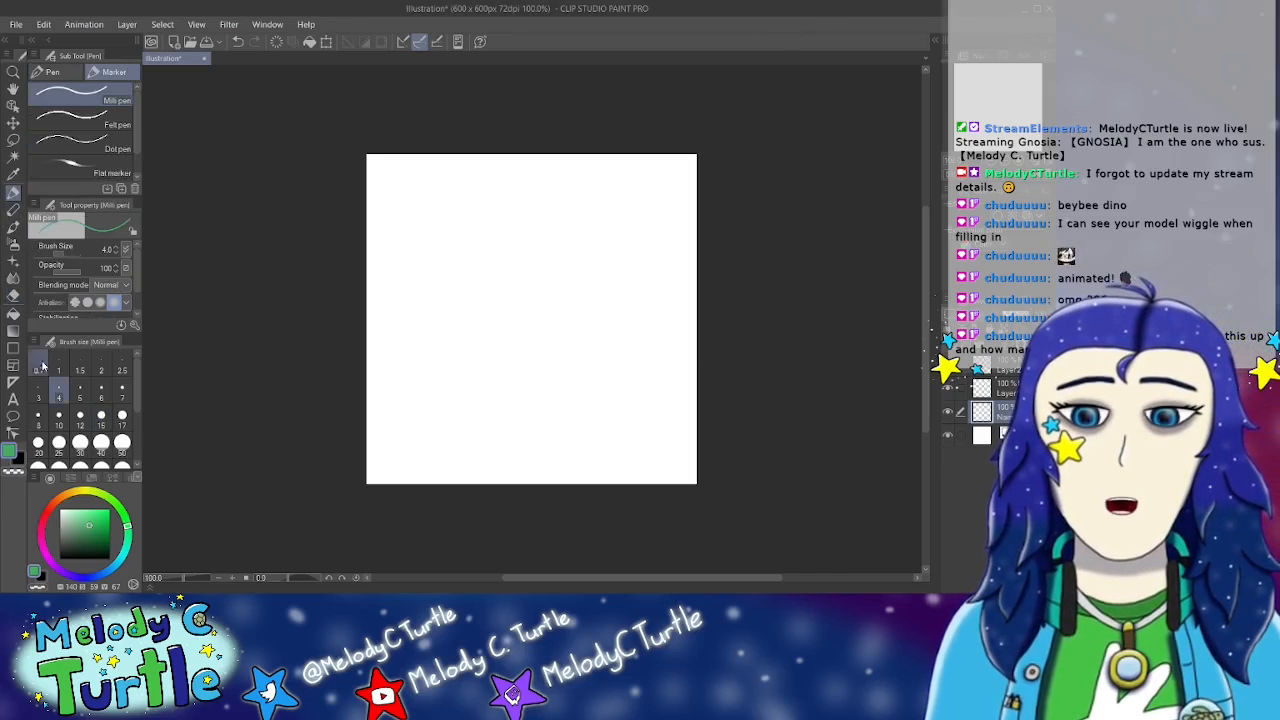
left_click(19, 460)
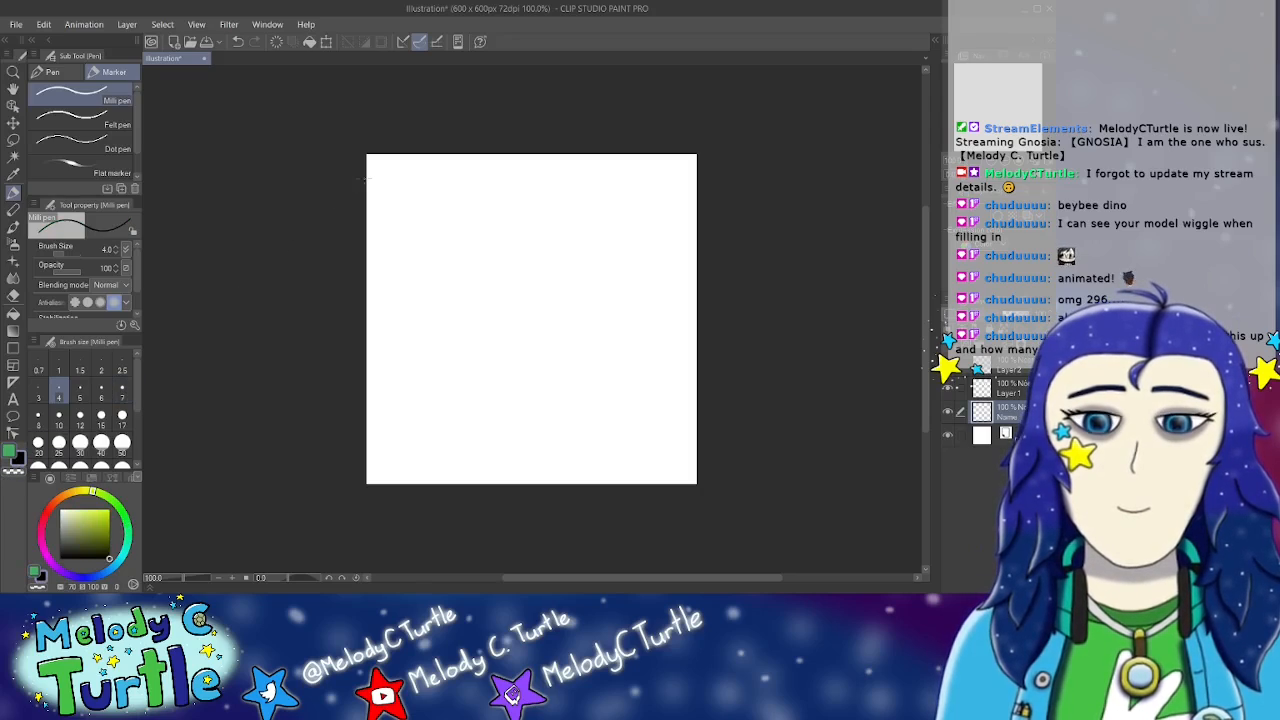
mouse_move(376, 190)
left_mouse_down()
mouse_move(423, 172)
mouse_move(425, 183)
mouse_move(460, 174)
left_mouse_up()
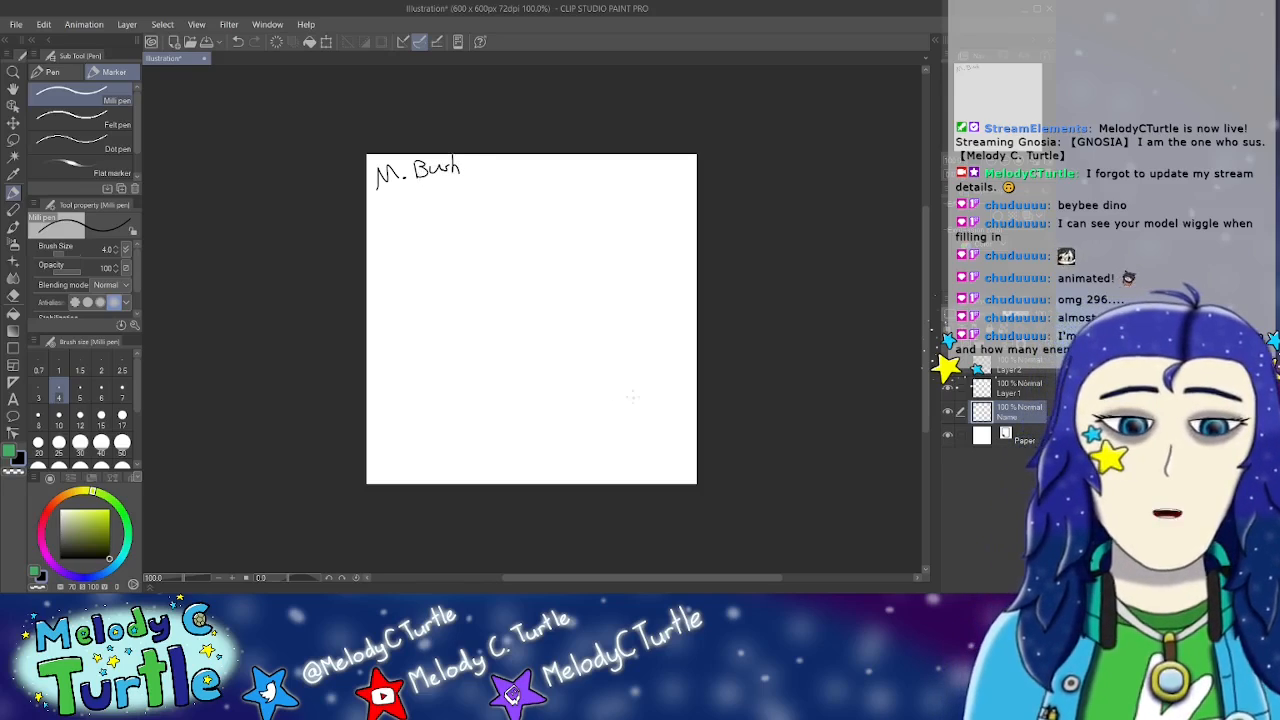
Step: Choose a dark green (124, 86, 34) and draw the bush's arched, jagged top outline on Layer 2
left_click(1013, 370)
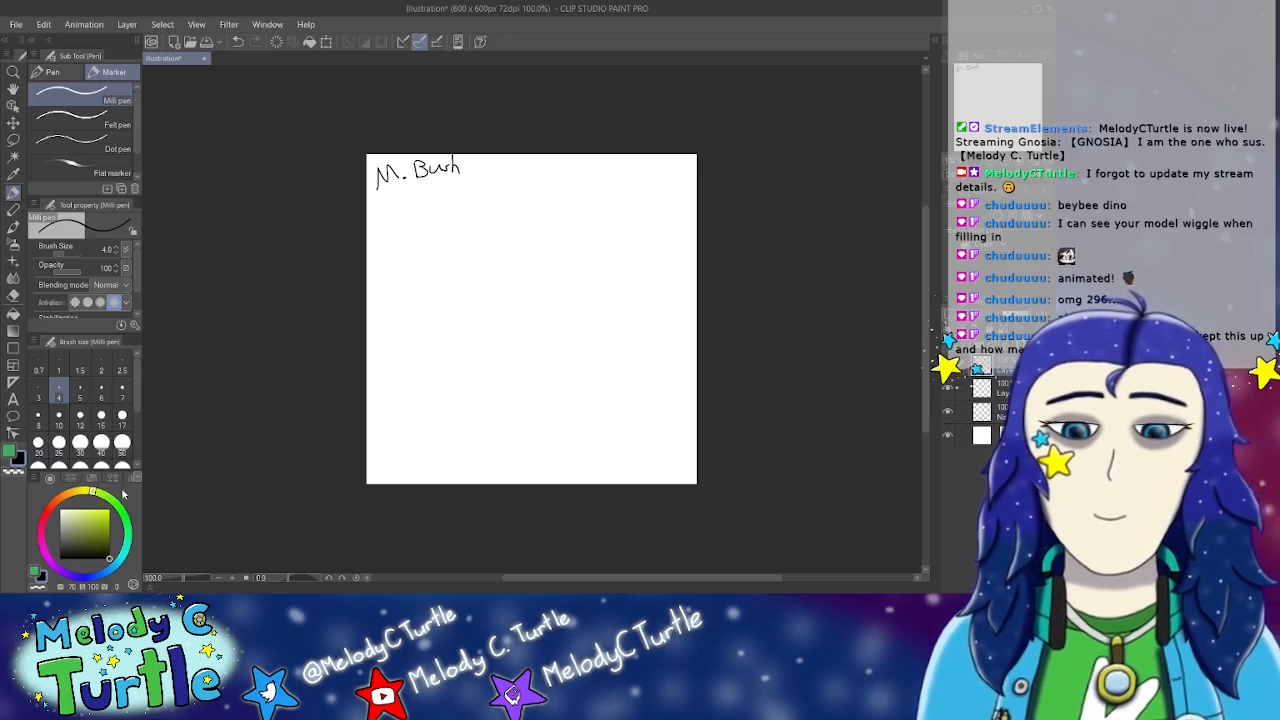
left_click(10, 450)
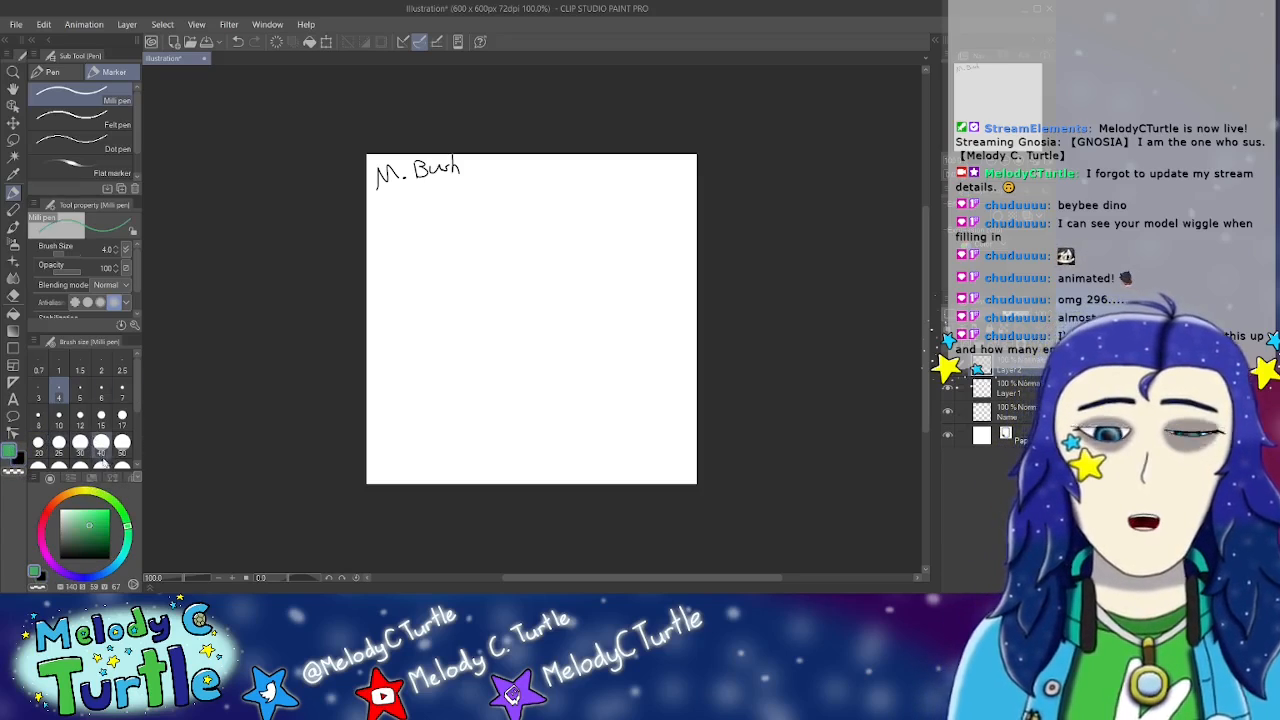
left_click(100, 537)
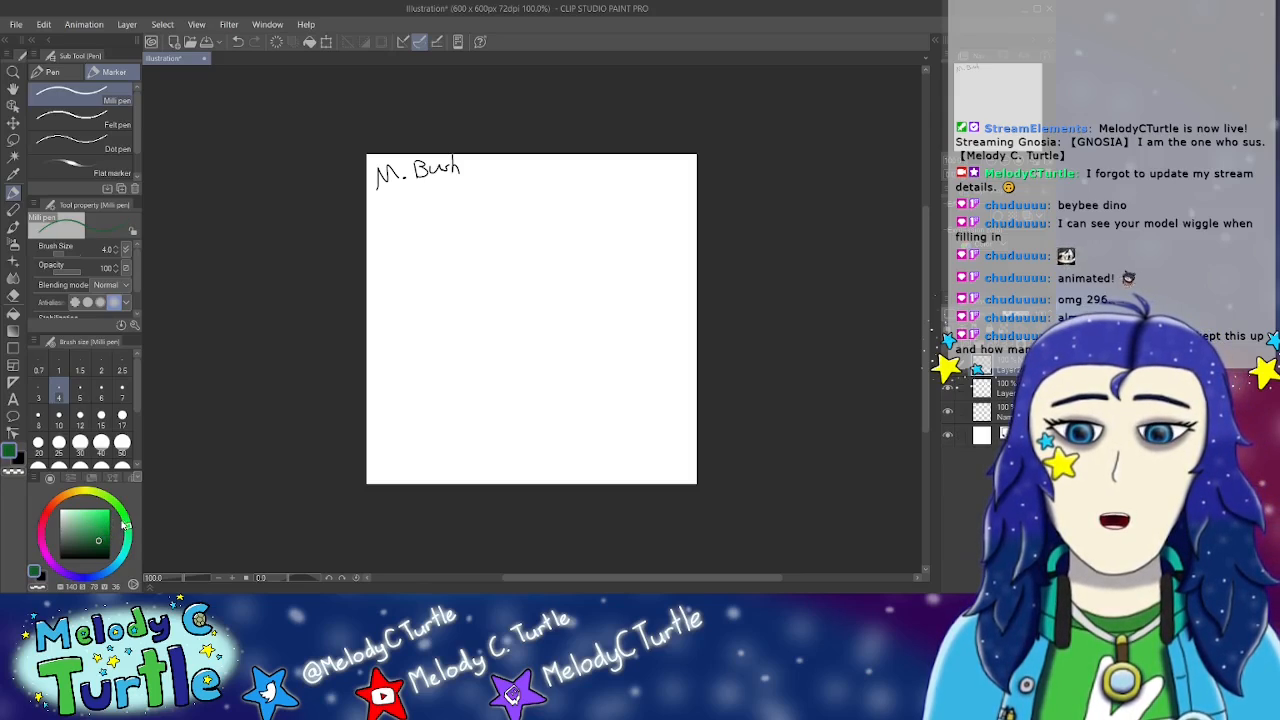
left_click(104, 541)
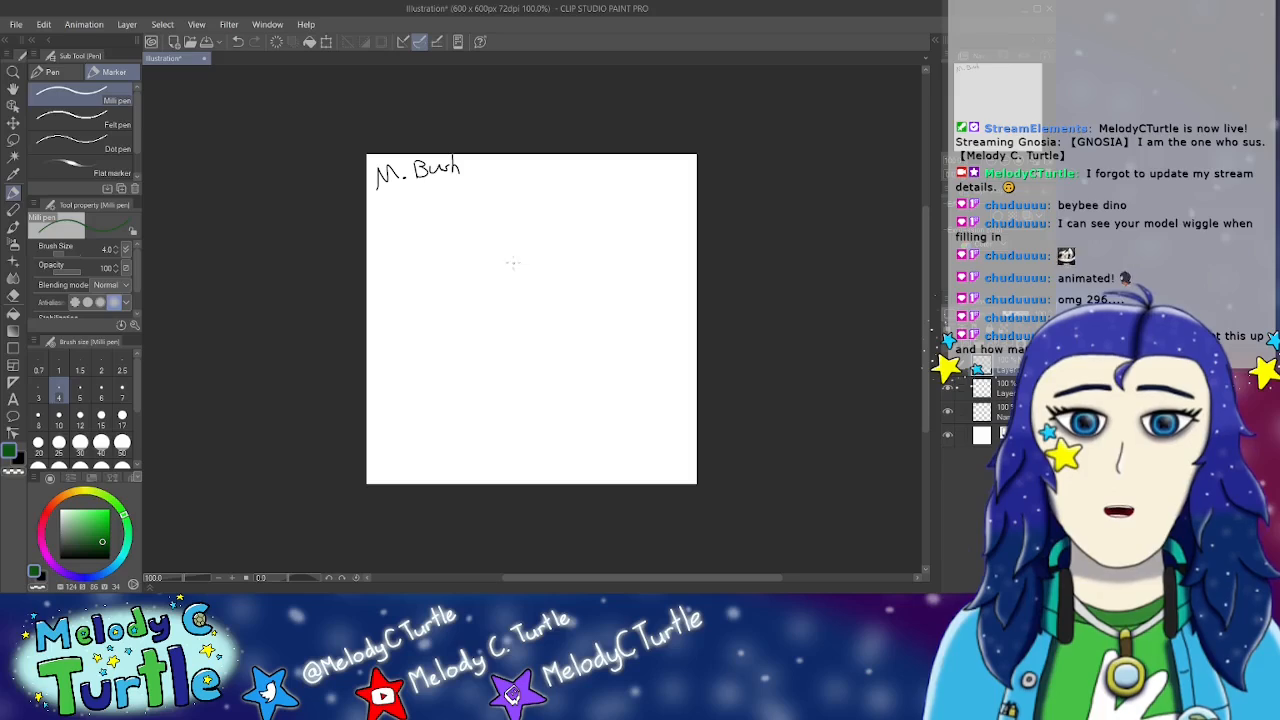
mouse_move(513, 254)
left_mouse_down()
mouse_move(443, 252)
mouse_move(464, 265)
mouse_move(423, 270)
mouse_move(434, 267)
mouse_move(398, 291)
mouse_move(432, 293)
left_mouse_up()
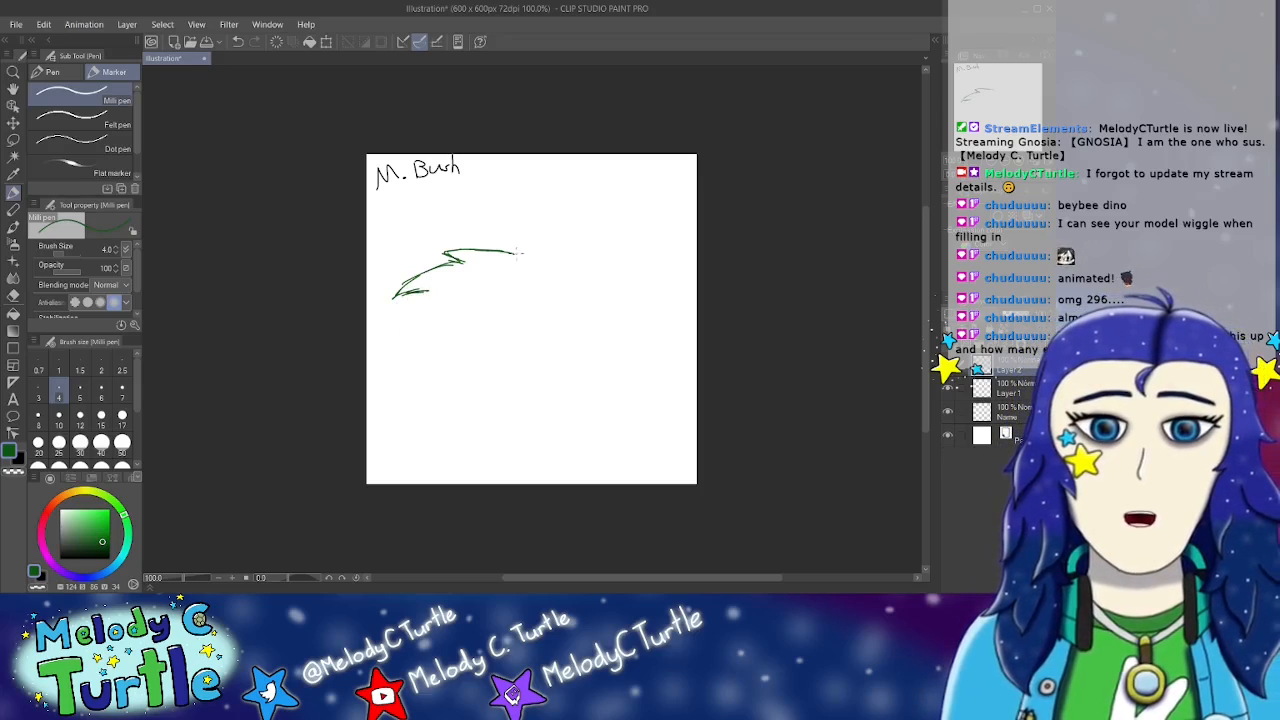
mouse_move(529, 251)
left_mouse_down()
mouse_move(590, 247)
mouse_move(583, 256)
mouse_move(654, 272)
mouse_move(670, 292)
mouse_move(631, 298)
left_mouse_up()
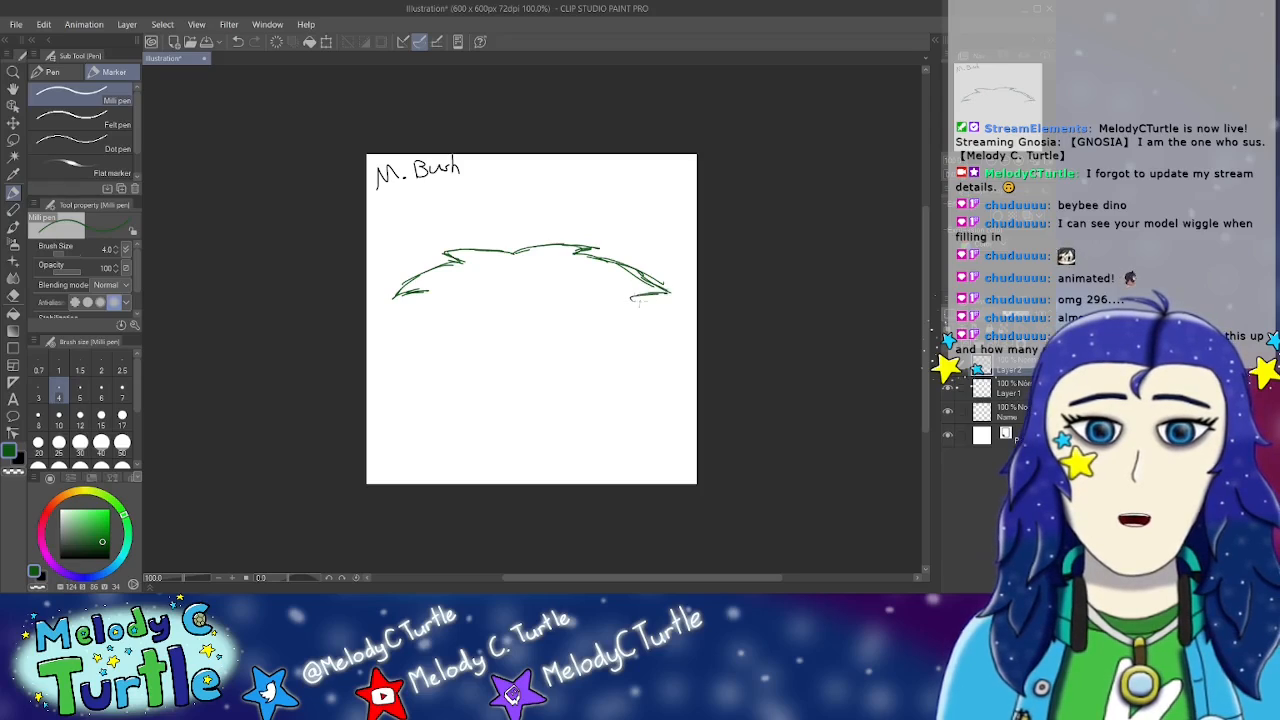
Step: Draw the bush's spiky sides and nearly flat base in dark green, then erase the doubled strokes along the base
mouse_move(424, 294)
left_mouse_down()
mouse_move(436, 290)
mouse_move(383, 342)
mouse_move(416, 336)
mouse_move(390, 366)
mouse_move(386, 392)
mouse_move(420, 380)
mouse_move(395, 416)
mouse_move(528, 414)
left_mouse_up()
mouse_move(630, 297)
left_mouse_down()
mouse_move(668, 309)
mouse_move(682, 330)
mouse_move(636, 333)
mouse_move(683, 362)
mouse_move(661, 380)
mouse_move(678, 407)
mouse_move(664, 399)
mouse_move(581, 427)
mouse_move(604, 429)
mouse_move(530, 425)
left_mouse_up()
left_click_drag(453, 418, 568, 430)
left_click_drag(524, 419, 618, 420)
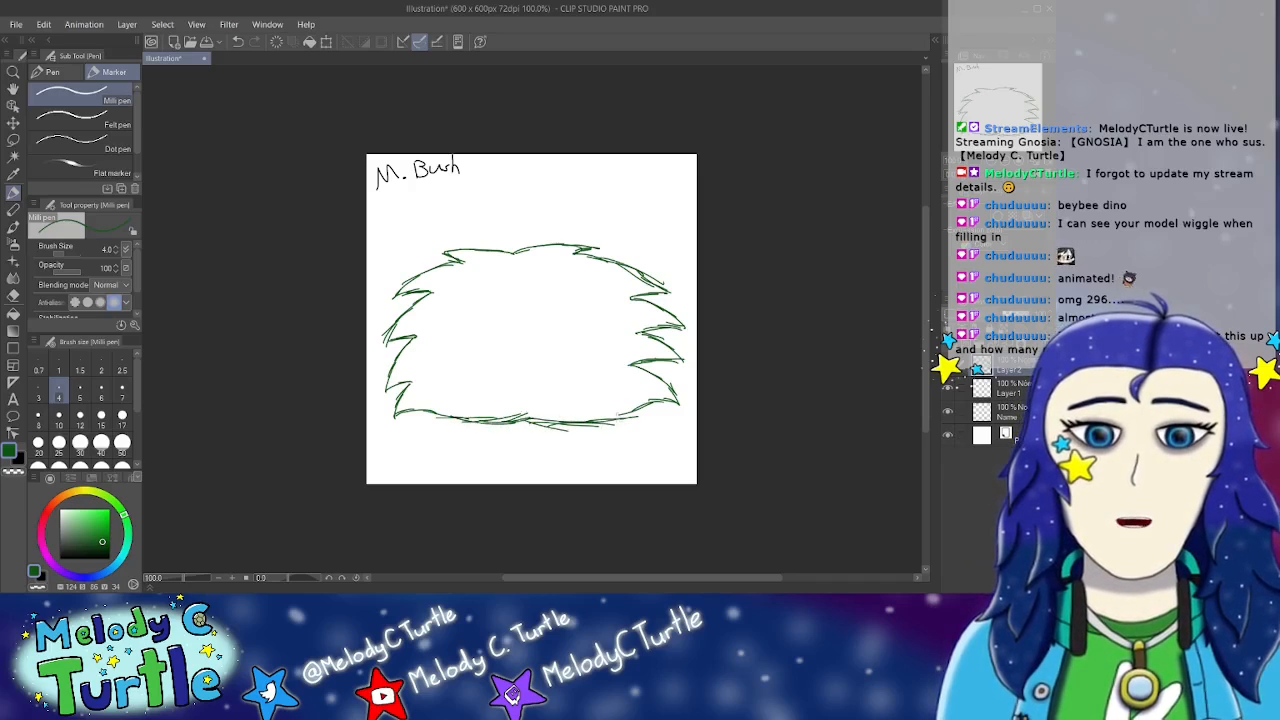
left_click(13, 296)
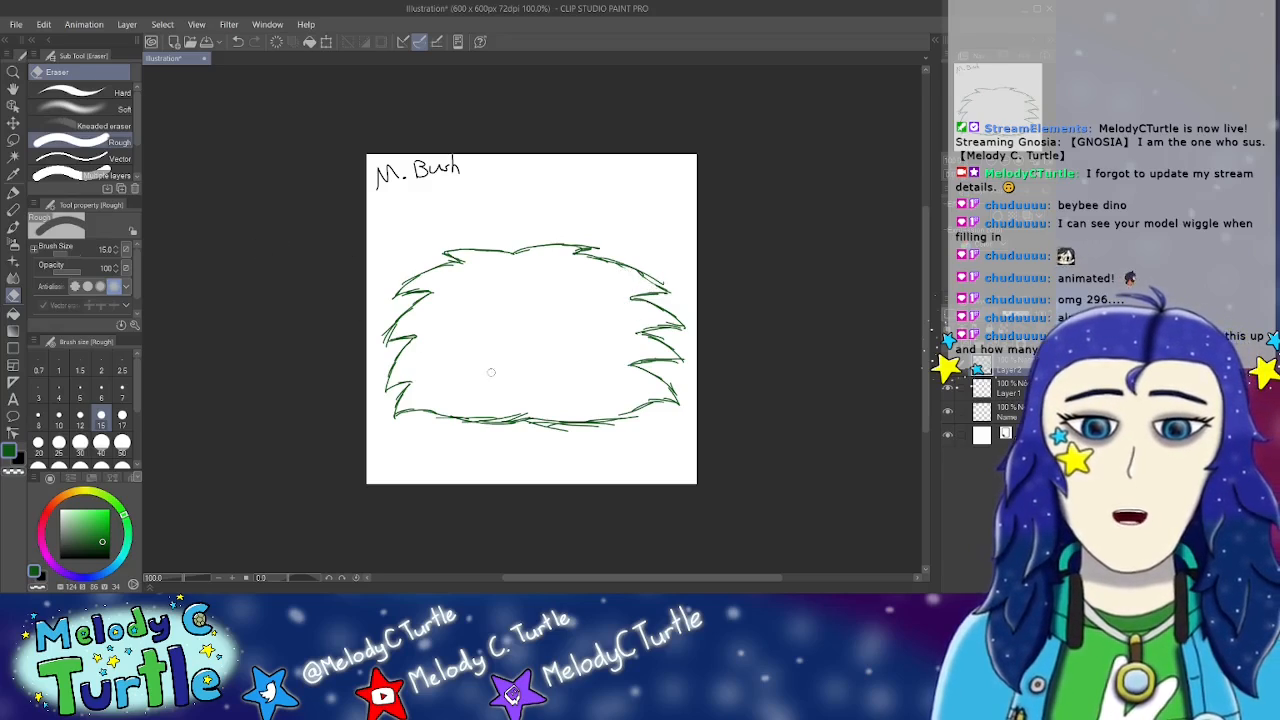
left_click_drag(462, 414, 494, 414)
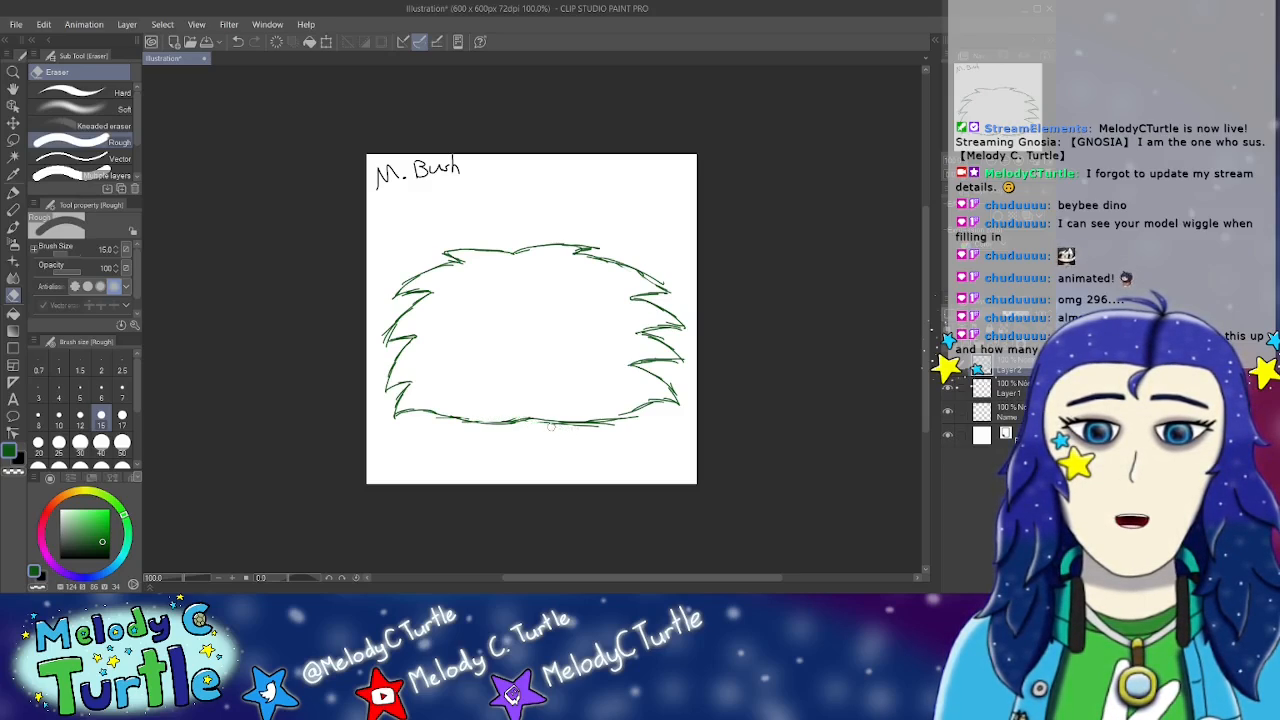
Step: Draw a spiky oval face opening in dark green with the Milli pen at the centre of the bush
left_click(14, 193)
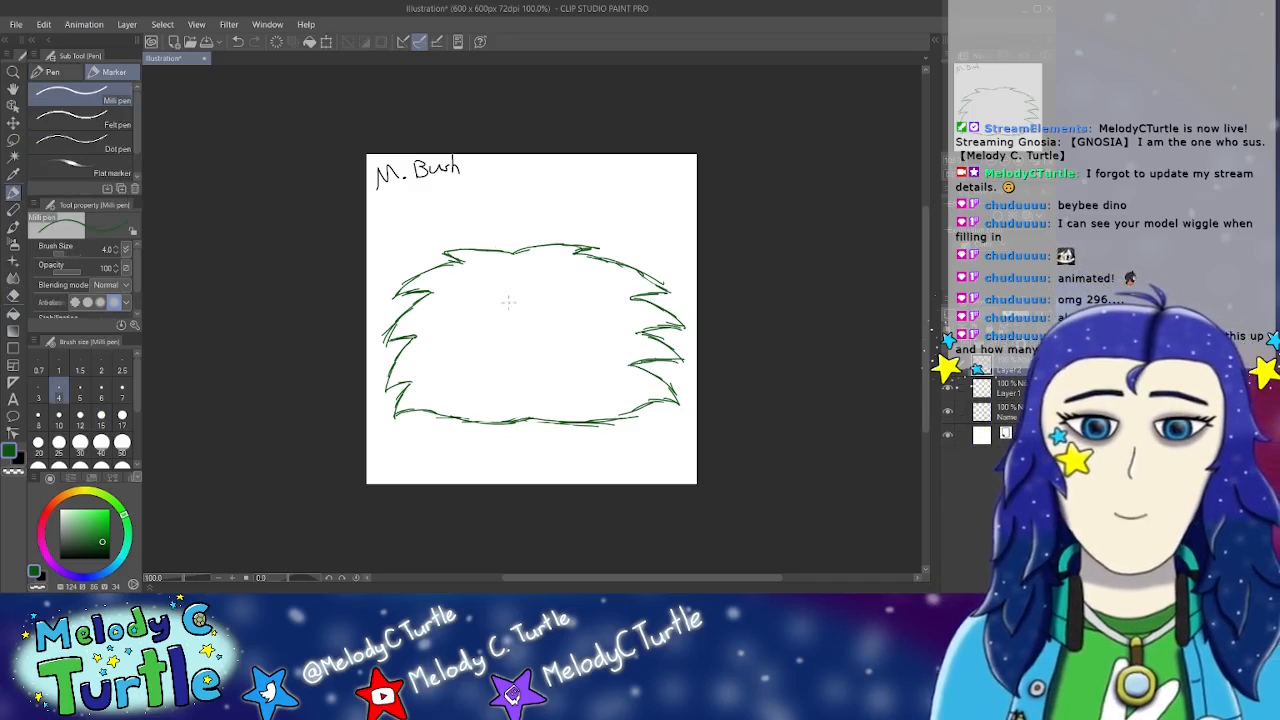
left_click_drag(495, 292, 572, 293)
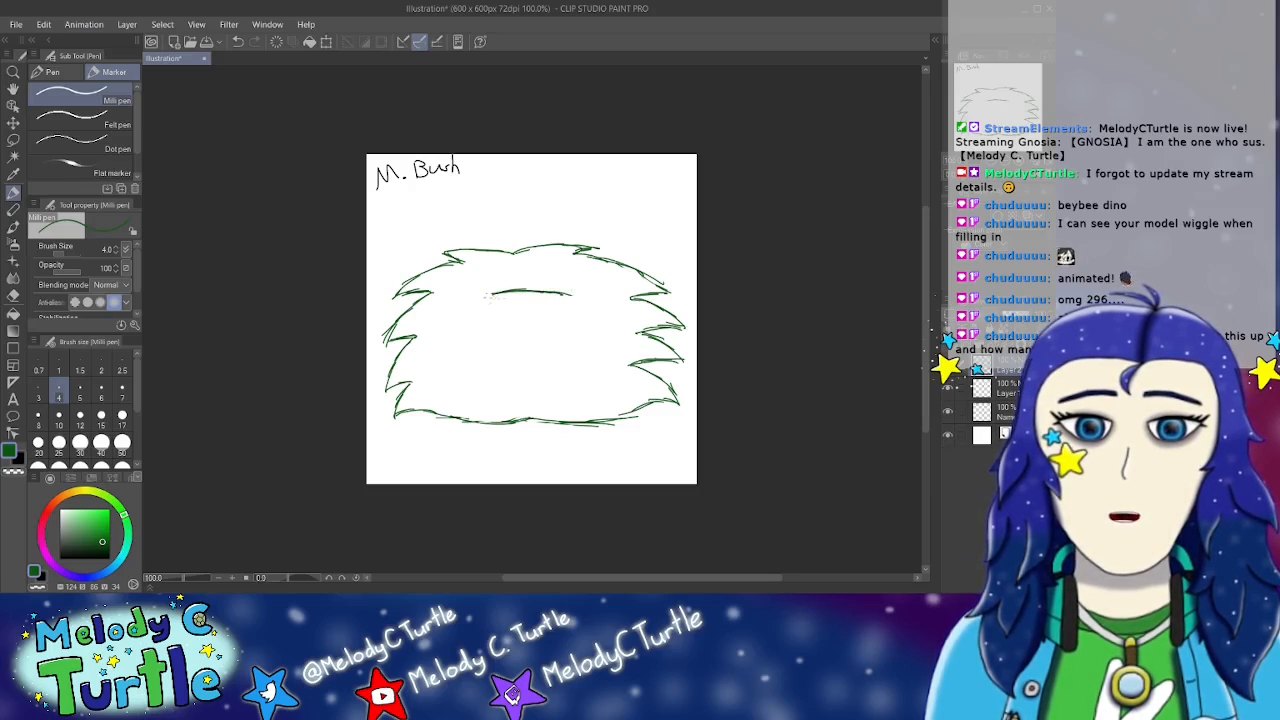
mouse_move(491, 293)
left_mouse_down()
mouse_move(499, 307)
mouse_move(456, 318)
mouse_move(472, 330)
mouse_move(460, 339)
left_mouse_up()
mouse_move(580, 297)
left_mouse_down()
mouse_move(566, 296)
mouse_move(598, 306)
mouse_move(580, 318)
mouse_move(607, 326)
mouse_move(570, 352)
mouse_move(602, 364)
mouse_move(522, 376)
left_mouse_up()
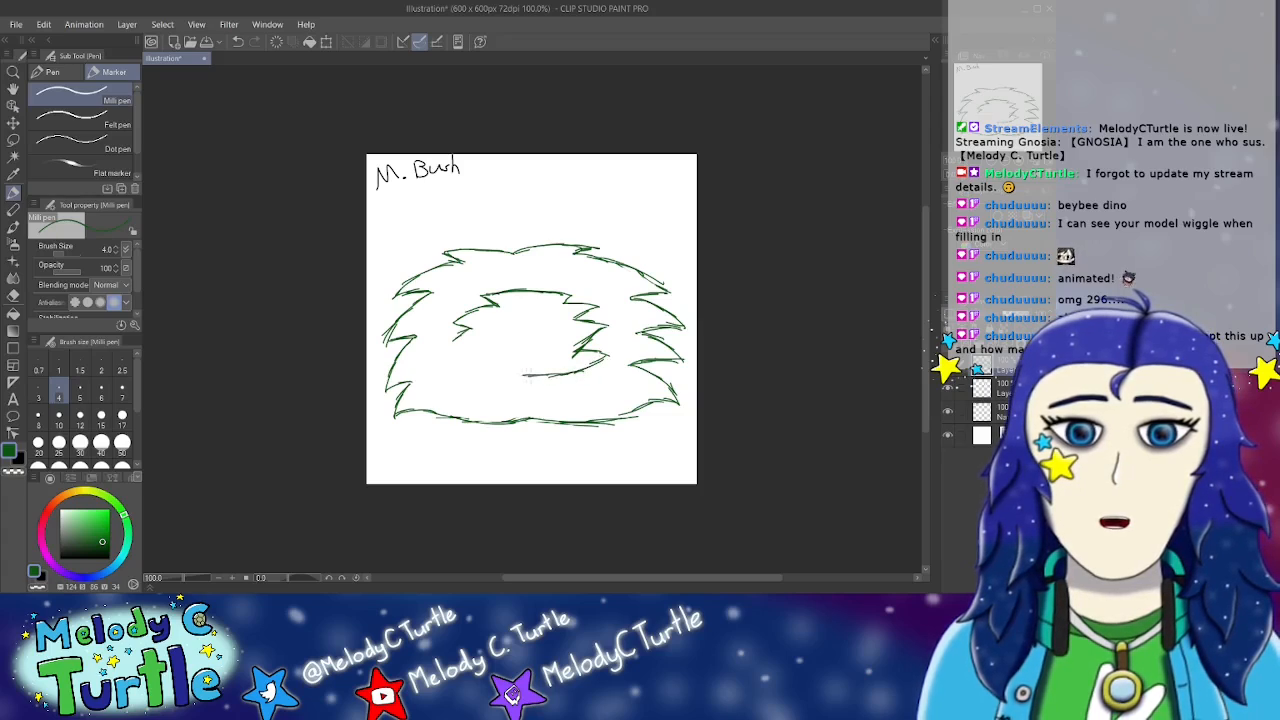
mouse_move(463, 342)
left_mouse_down()
mouse_move(475, 377)
mouse_move(504, 355)
mouse_move(480, 356)
mouse_move(516, 378)
mouse_move(488, 371)
mouse_move(532, 376)
left_mouse_up()
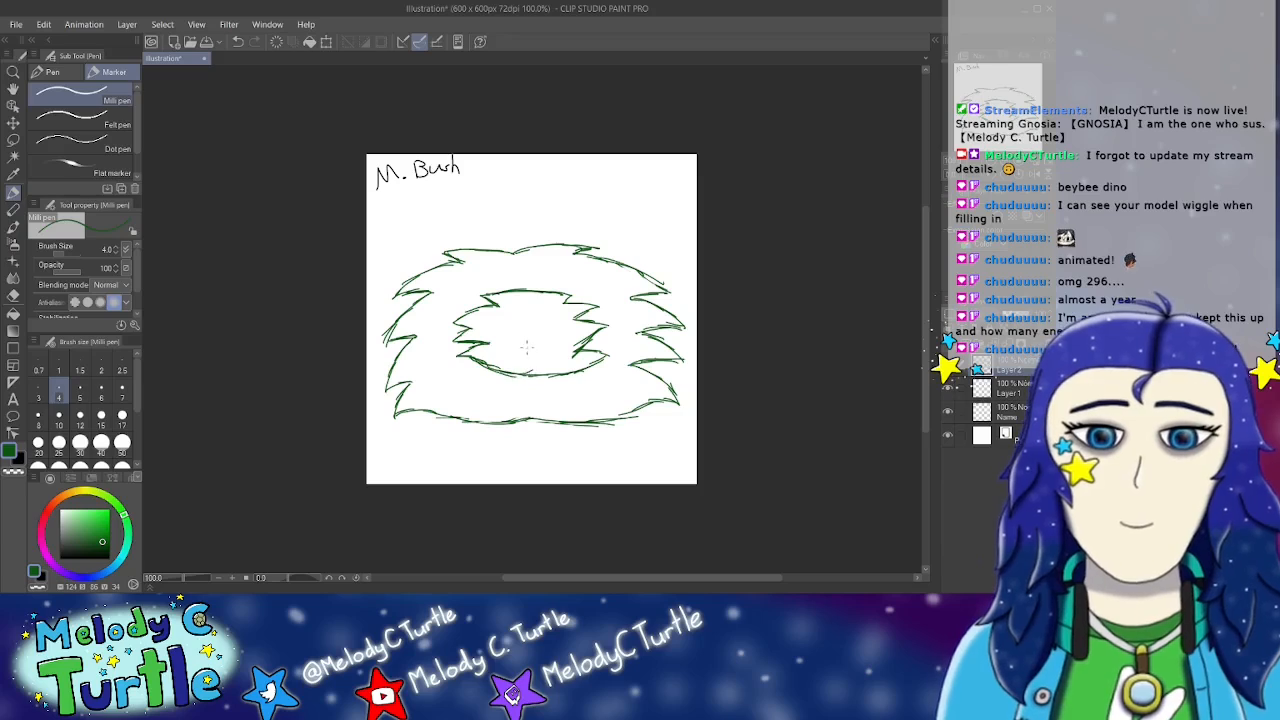
Step: Add short dark green leaf strokes inside the bush's upper, left and right edges with the Milli pen
left_click(13, 295)
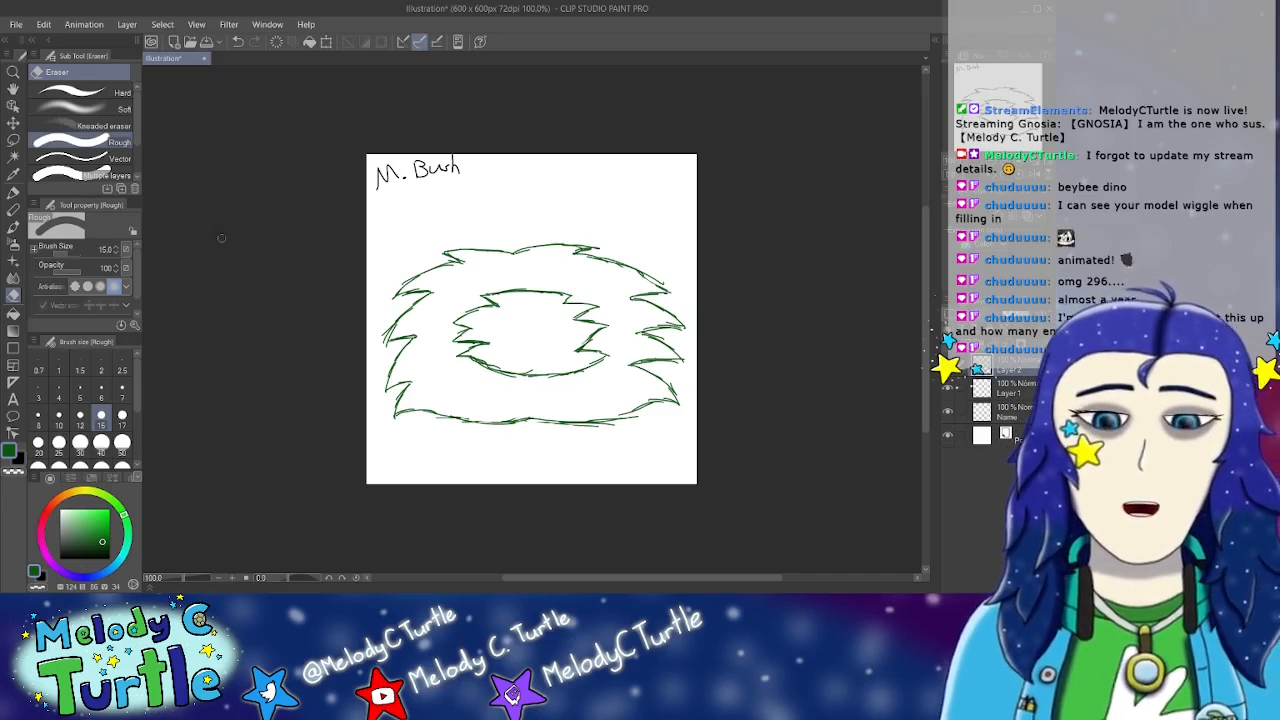
left_click(13, 192)
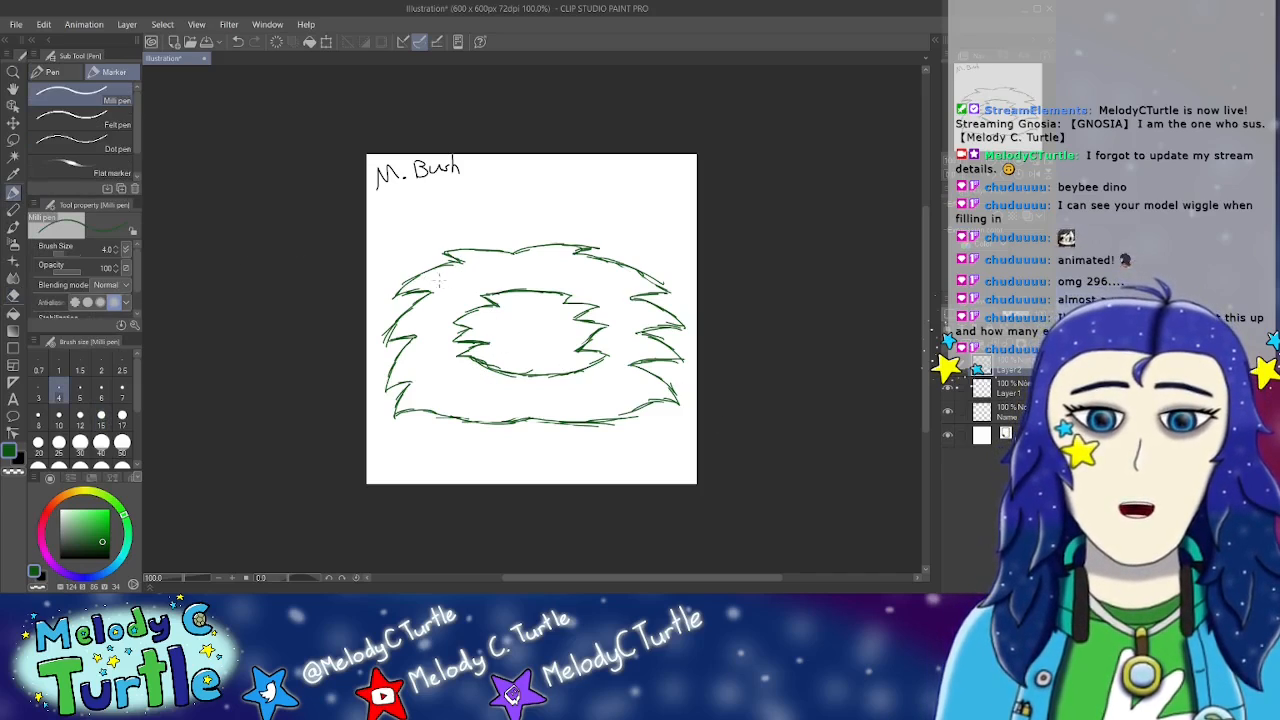
left_click_drag(613, 278, 647, 285)
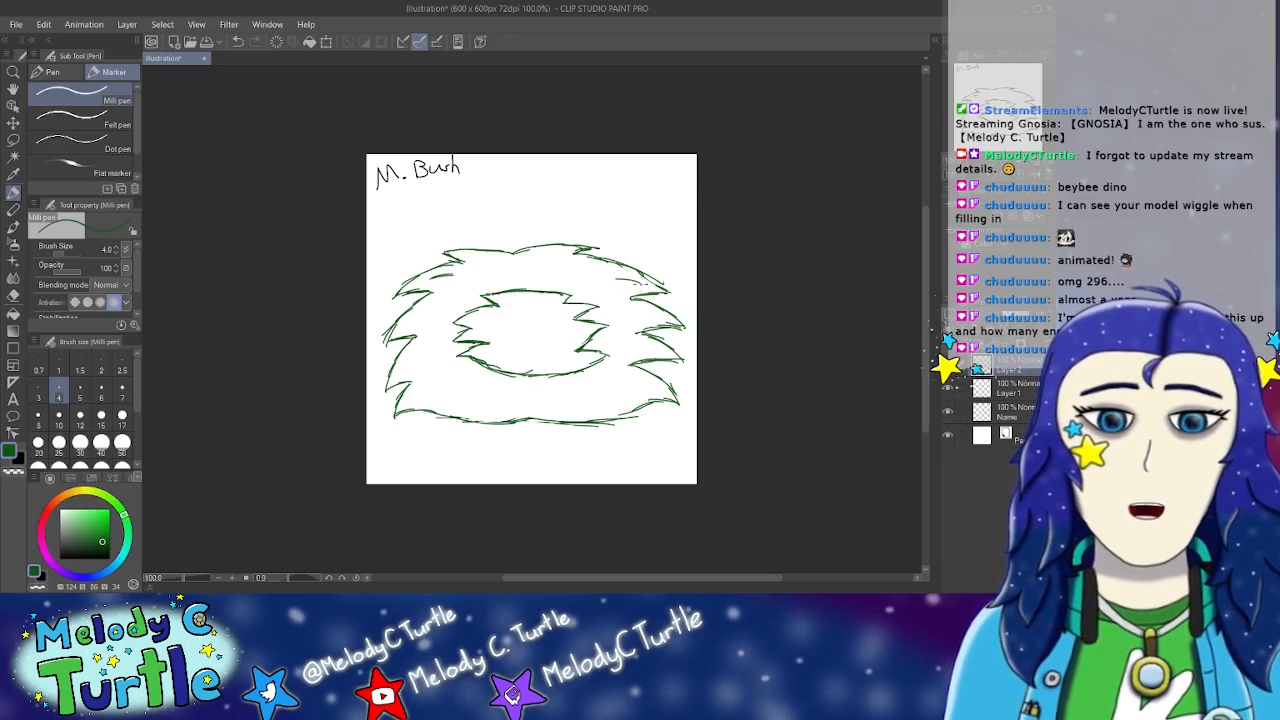
left_click_drag(411, 326, 427, 318)
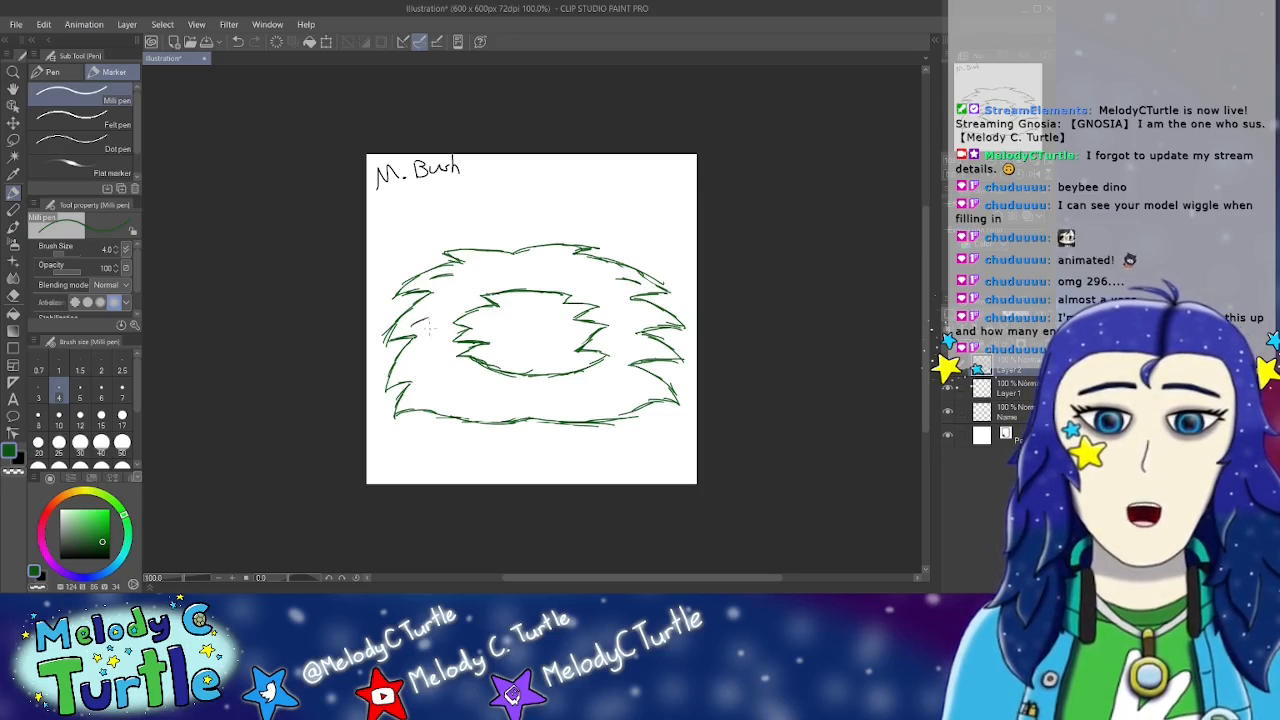
left_click_drag(403, 373, 414, 364)
left_click_drag(637, 385, 652, 388)
mouse_move(647, 340)
left_mouse_down()
mouse_move(627, 351)
mouse_move(648, 318)
left_mouse_up()
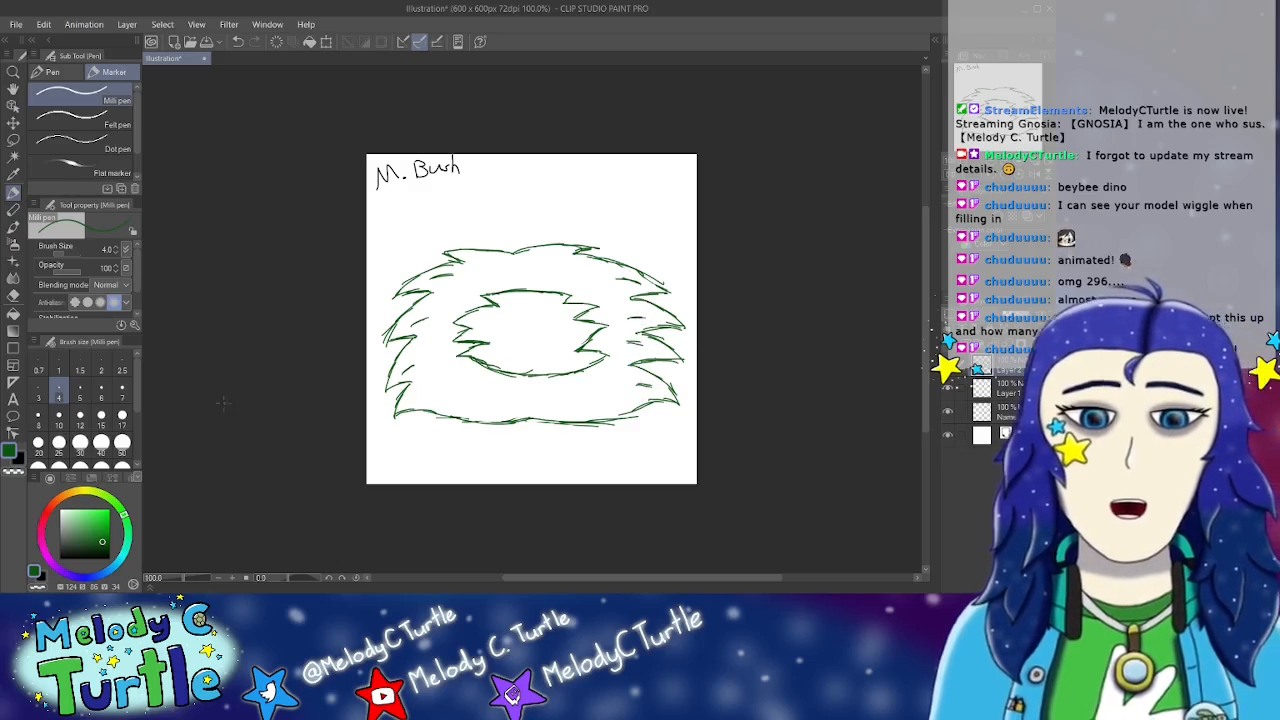
Step: Choose a dark red, outline two slanted angry eyes inside the face opening, and move the drawing slightly up the canvas
left_click(49, 507)
left_click(110, 516)
left_click_drag(110, 517, 123, 522)
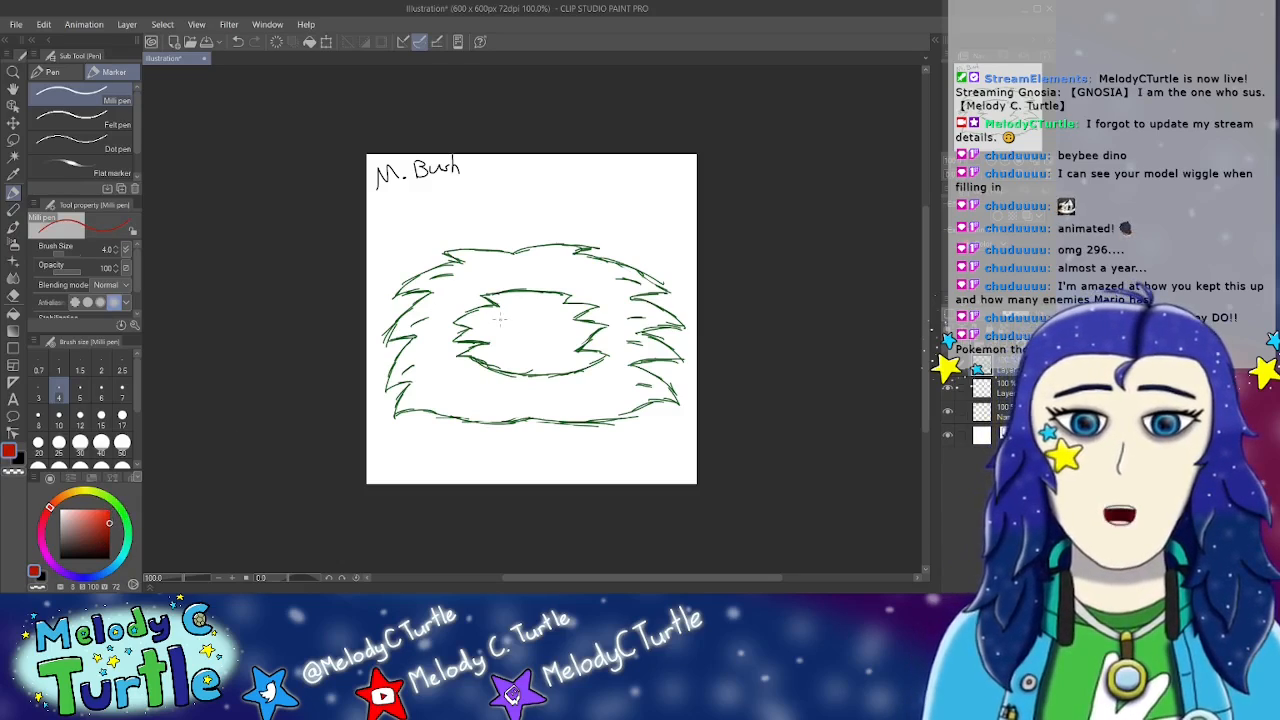
left_click_drag(500, 319, 533, 331)
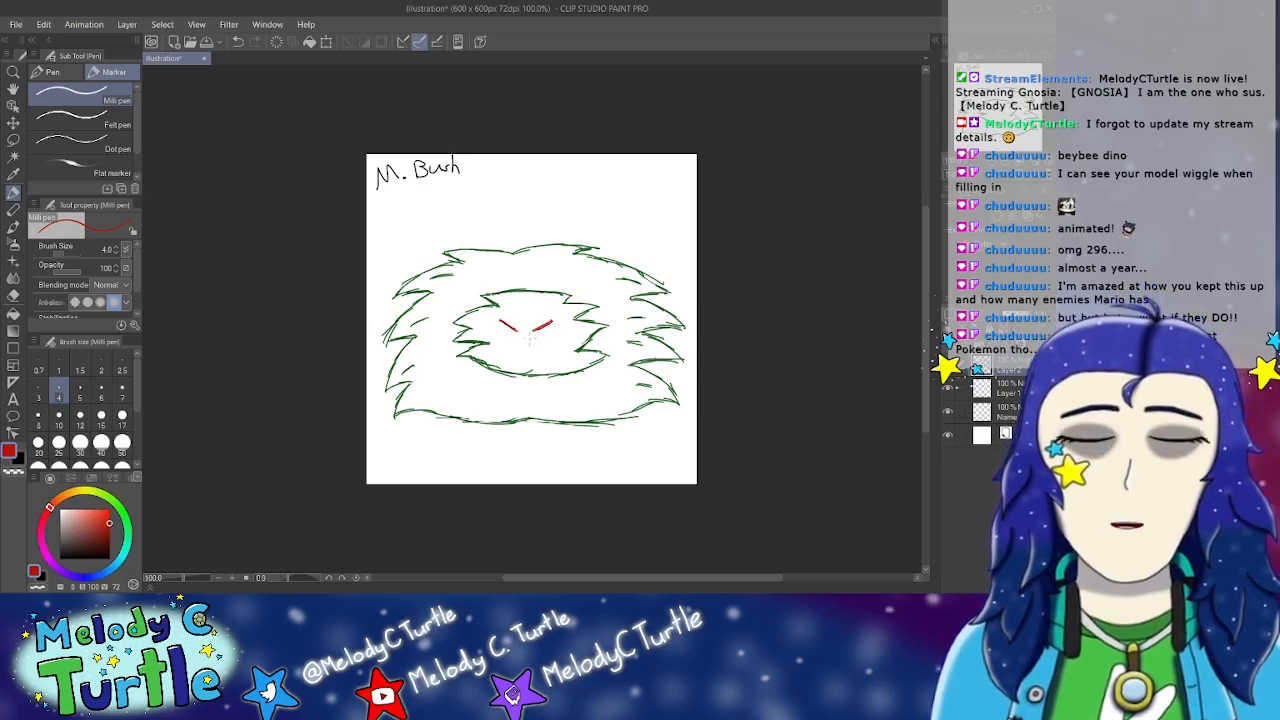
mouse_move(506, 321)
left_mouse_down()
mouse_move(500, 346)
mouse_move(516, 347)
mouse_move(517, 324)
mouse_move(513, 344)
mouse_move(549, 345)
mouse_move(543, 332)
left_mouse_up()
left_click(13, 122)
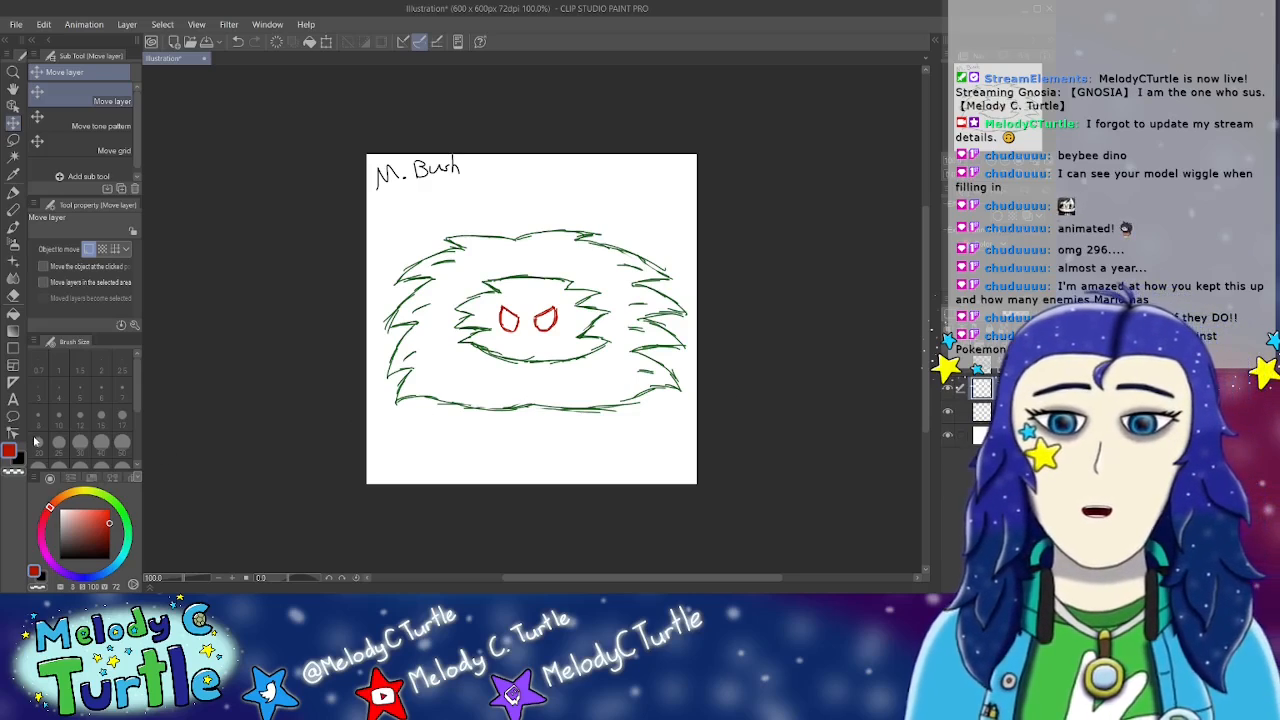
Step: Choose a medium green (114, 63, 64) and shade the bush's upper left and left side with diagonal Milli pen strokes on Layer 1
left_click(16, 192)
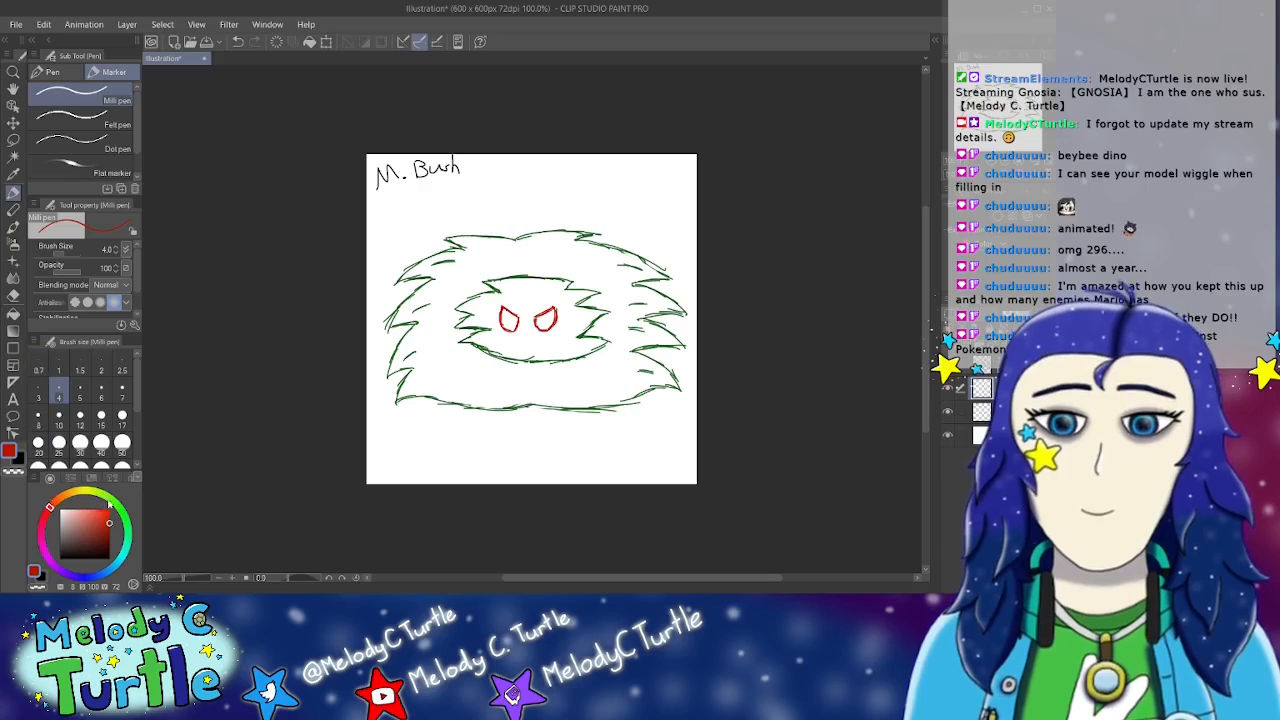
left_click(123, 511)
left_click_drag(110, 525, 92, 531)
mouse_move(416, 273)
left_mouse_down()
mouse_move(398, 281)
mouse_move(458, 250)
left_mouse_up()
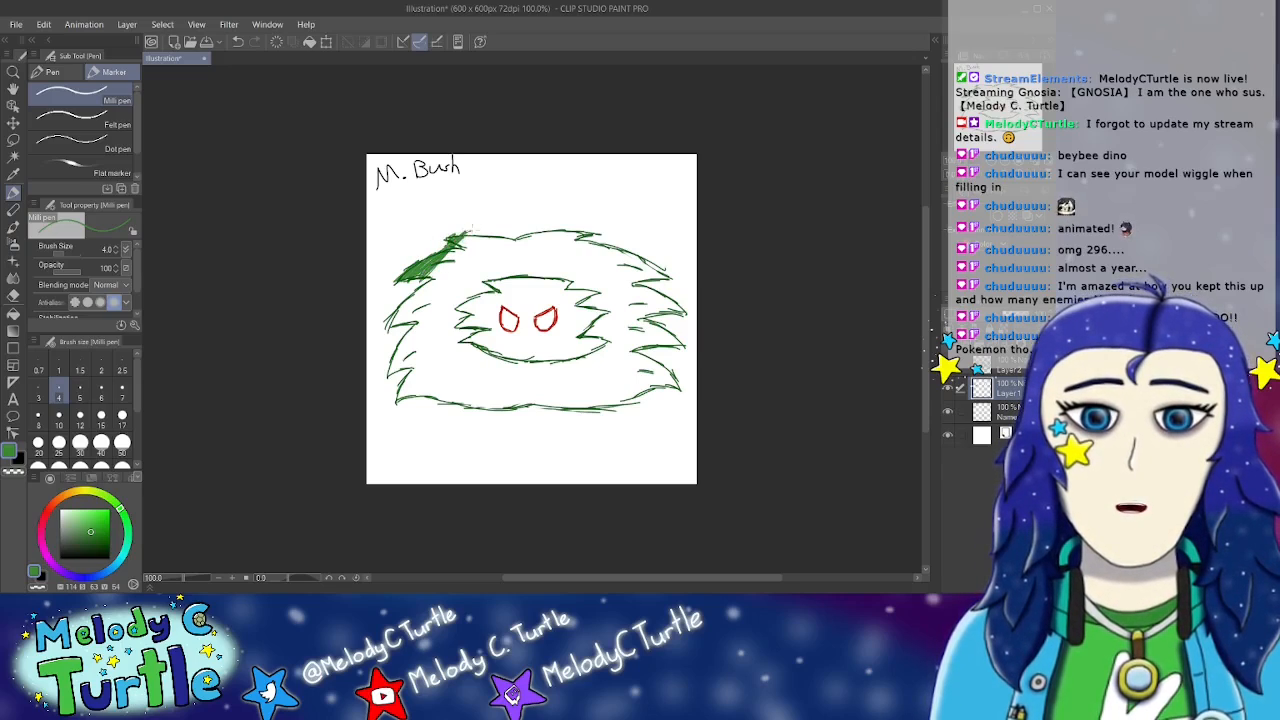
mouse_move(481, 239)
left_mouse_down()
mouse_move(491, 227)
mouse_move(396, 318)
left_mouse_up()
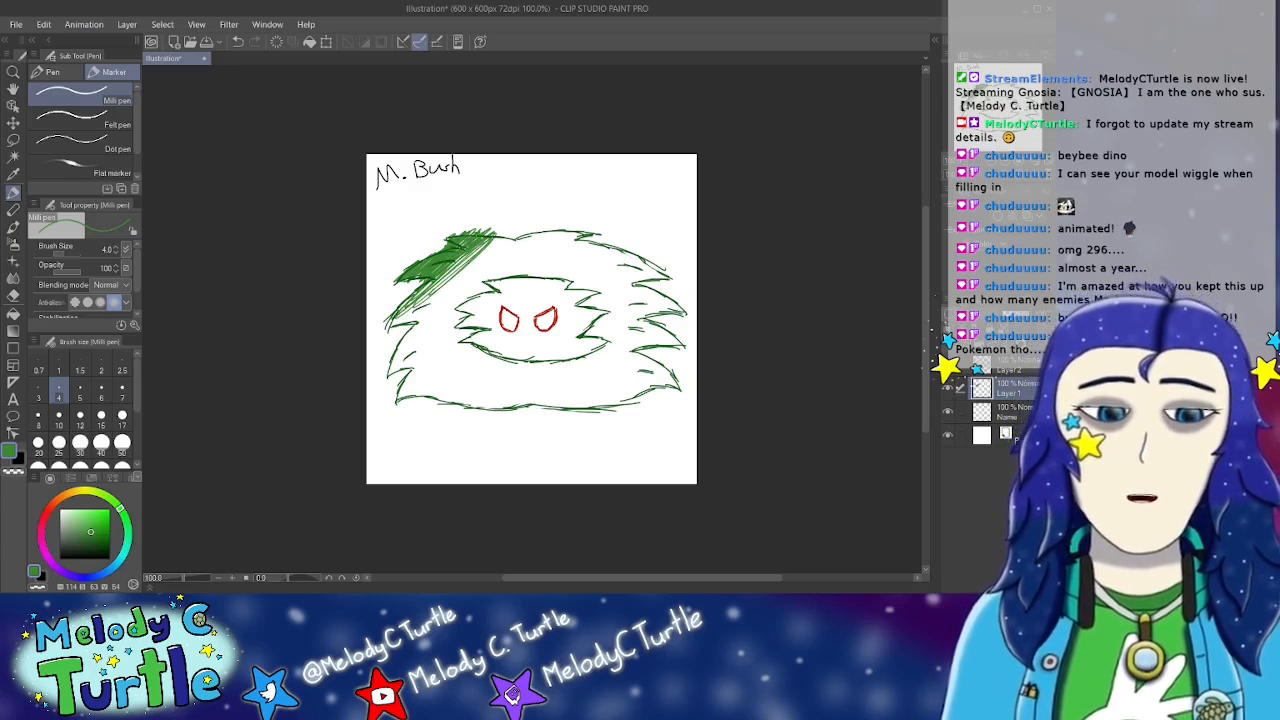
mouse_move(466, 260)
left_mouse_down()
mouse_move(390, 324)
mouse_move(398, 310)
mouse_move(392, 330)
left_mouse_up()
mouse_move(448, 282)
left_mouse_down()
mouse_move(508, 223)
mouse_move(400, 332)
left_mouse_up()
left_click_drag(498, 232, 398, 338)
left_click_drag(478, 258, 450, 288)
mouse_move(498, 238)
left_mouse_down()
mouse_move(406, 334)
mouse_move(510, 230)
mouse_move(384, 374)
left_mouse_up()
left_click_drag(428, 322, 382, 372)
mouse_move(454, 298)
left_mouse_down()
mouse_move(380, 380)
mouse_move(440, 338)
left_mouse_up()
Step: Shade the band above the face opening in medium green with diagonal strokes, working across to the bush's upper right
left_click_drag(498, 278, 456, 306)
mouse_move(504, 254)
left_mouse_down()
mouse_move(462, 298)
mouse_move(486, 270)
left_mouse_up()
mouse_move(524, 226)
left_mouse_down()
mouse_move(480, 284)
mouse_move(498, 272)
left_mouse_up()
mouse_move(550, 226)
left_mouse_down()
mouse_move(490, 278)
mouse_move(534, 248)
mouse_move(500, 282)
mouse_move(516, 270)
left_mouse_up()
left_click_drag(570, 220, 514, 276)
mouse_move(566, 226)
left_mouse_down()
mouse_move(502, 286)
mouse_move(528, 276)
left_mouse_up()
left_click_drag(584, 230, 532, 282)
left_click_drag(586, 230, 518, 288)
left_click_drag(556, 252, 534, 280)
left_click_drag(590, 230, 542, 280)
left_click_drag(586, 228, 528, 286)
left_click_drag(582, 236, 560, 256)
left_click_drag(598, 230, 546, 286)
left_click_drag(592, 240, 546, 278)
left_click_drag(598, 236, 544, 282)
mouse_move(602, 234)
left_mouse_down()
mouse_move(548, 284)
mouse_move(564, 282)
mouse_move(556, 302)
mouse_move(572, 288)
left_mouse_up()
left_click_drag(610, 250, 562, 298)
mouse_move(616, 244)
left_mouse_down()
mouse_move(570, 294)
mouse_move(582, 284)
left_mouse_up()
left_click_drag(616, 246, 570, 296)
left_click_drag(620, 248, 580, 290)
left_click_drag(606, 256, 574, 294)
left_click_drag(634, 242, 582, 294)
left_click_drag(622, 248, 576, 298)
left_click_drag(638, 246, 582, 300)
mouse_move(640, 256)
left_mouse_down()
mouse_move(586, 306)
mouse_move(596, 288)
left_mouse_up()
left_click_drag(640, 252, 592, 288)
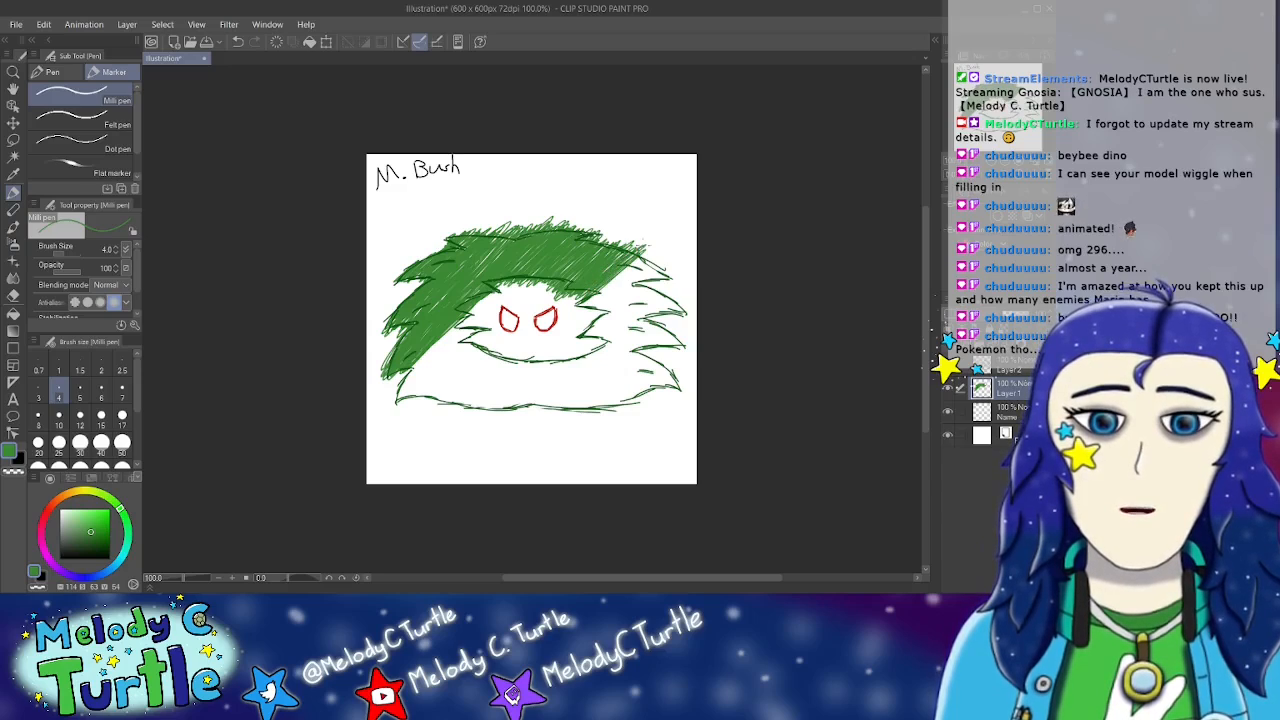
Step: Continue the diagonal medium green shading down the bush's right side, from the upper right spikes to the base
left_click_drag(652, 250, 570, 320)
left_click_drag(622, 276, 574, 318)
mouse_move(652, 254)
left_mouse_down()
mouse_move(578, 326)
mouse_move(620, 304)
left_mouse_up()
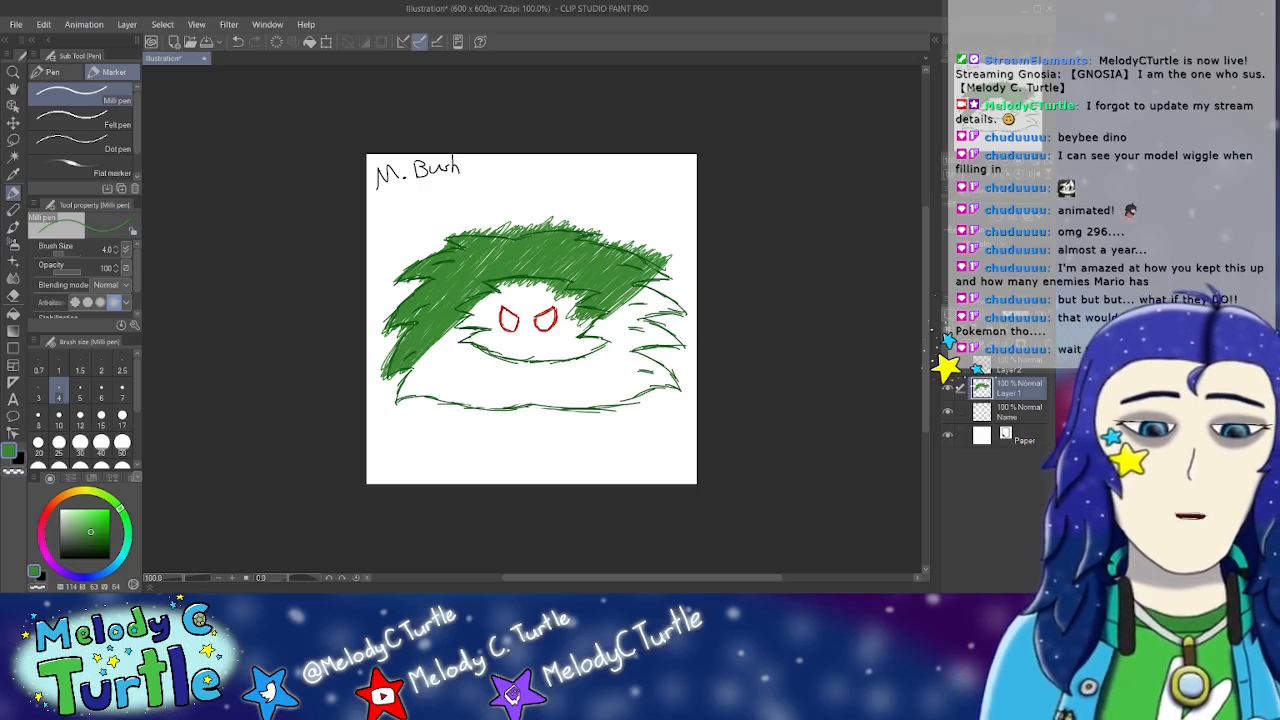
left_click_drag(670, 264, 584, 332)
left_click_drag(630, 296, 580, 340)
left_click_drag(622, 306, 590, 328)
mouse_move(648, 286)
left_mouse_down()
mouse_move(584, 344)
mouse_move(600, 330)
mouse_move(594, 340)
left_mouse_up()
left_click_drag(644, 298, 600, 342)
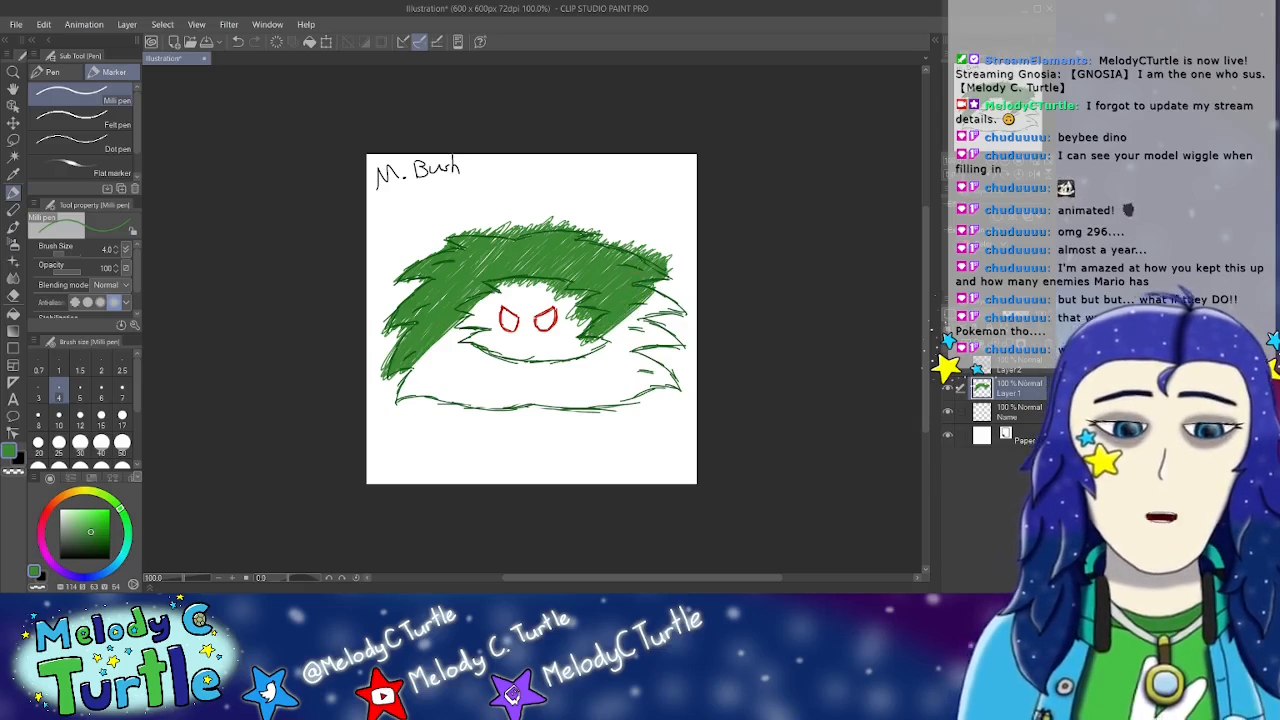
mouse_move(656, 290)
left_mouse_down()
mouse_move(592, 358)
mouse_move(622, 340)
left_mouse_up()
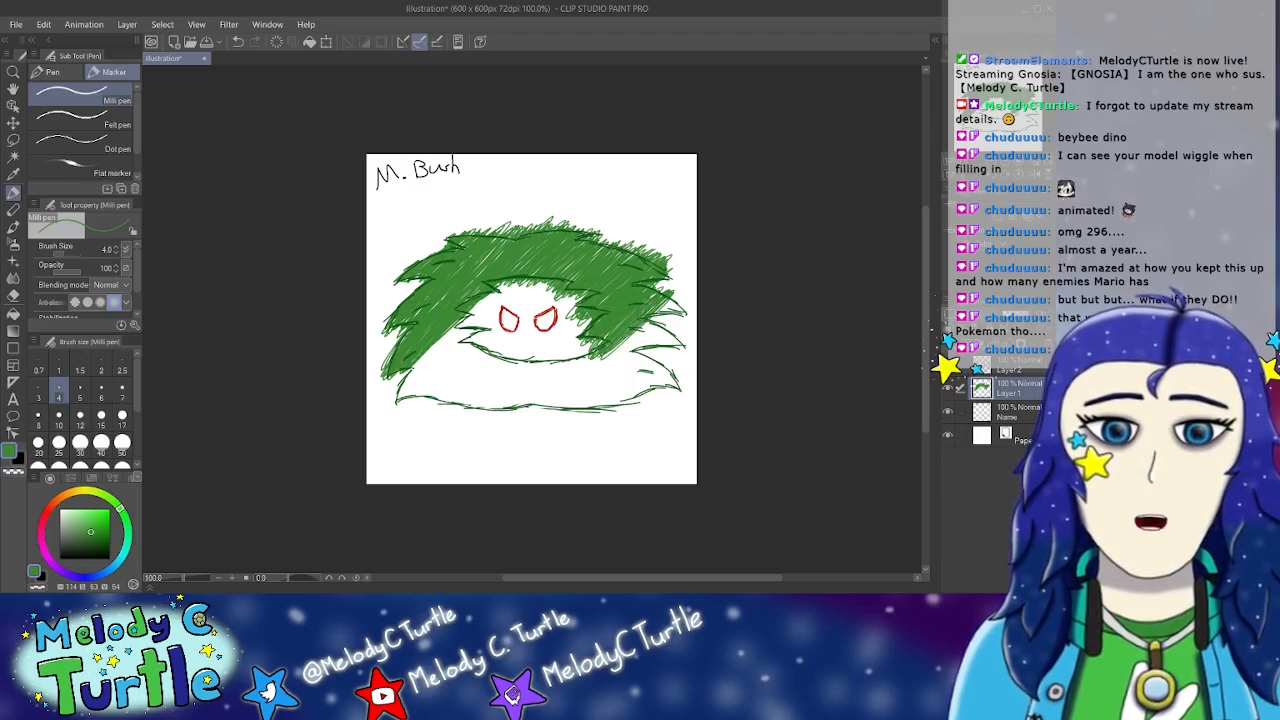
mouse_move(666, 286)
left_mouse_down()
mouse_move(658, 316)
mouse_move(672, 316)
mouse_move(658, 318)
left_mouse_up()
left_click_drag(606, 354, 582, 378)
mouse_move(648, 320)
left_mouse_down()
mouse_move(558, 416)
mouse_move(578, 410)
left_mouse_up()
left_click_drag(660, 322, 580, 406)
mouse_move(658, 330)
left_mouse_down()
mouse_move(578, 416)
mouse_move(588, 410)
left_mouse_up()
mouse_move(630, 344)
left_mouse_down()
mouse_move(584, 394)
mouse_move(598, 374)
left_mouse_up()
mouse_move(662, 324)
left_mouse_down()
mouse_move(590, 410)
mouse_move(600, 394)
left_mouse_up()
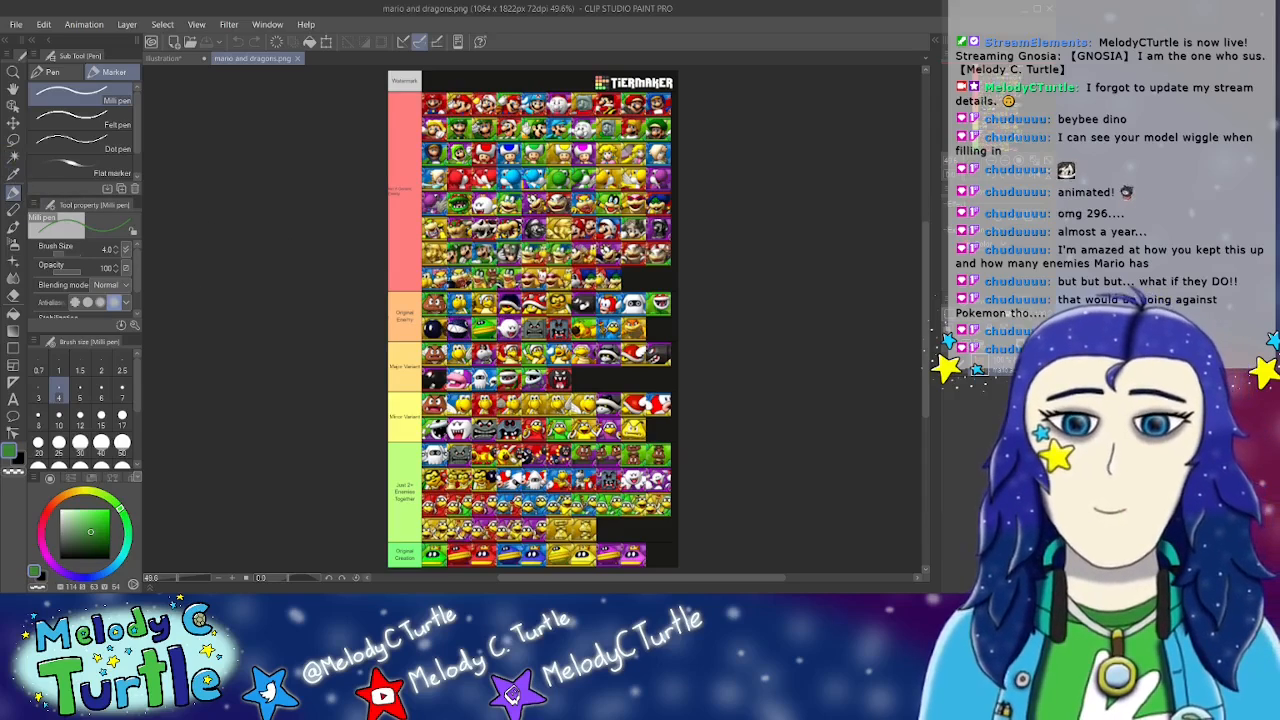
Step: Scribble green marks in the empty slots of the tier list in mario and dragons.png, then close that image
left_click_drag(645, 330, 660, 330)
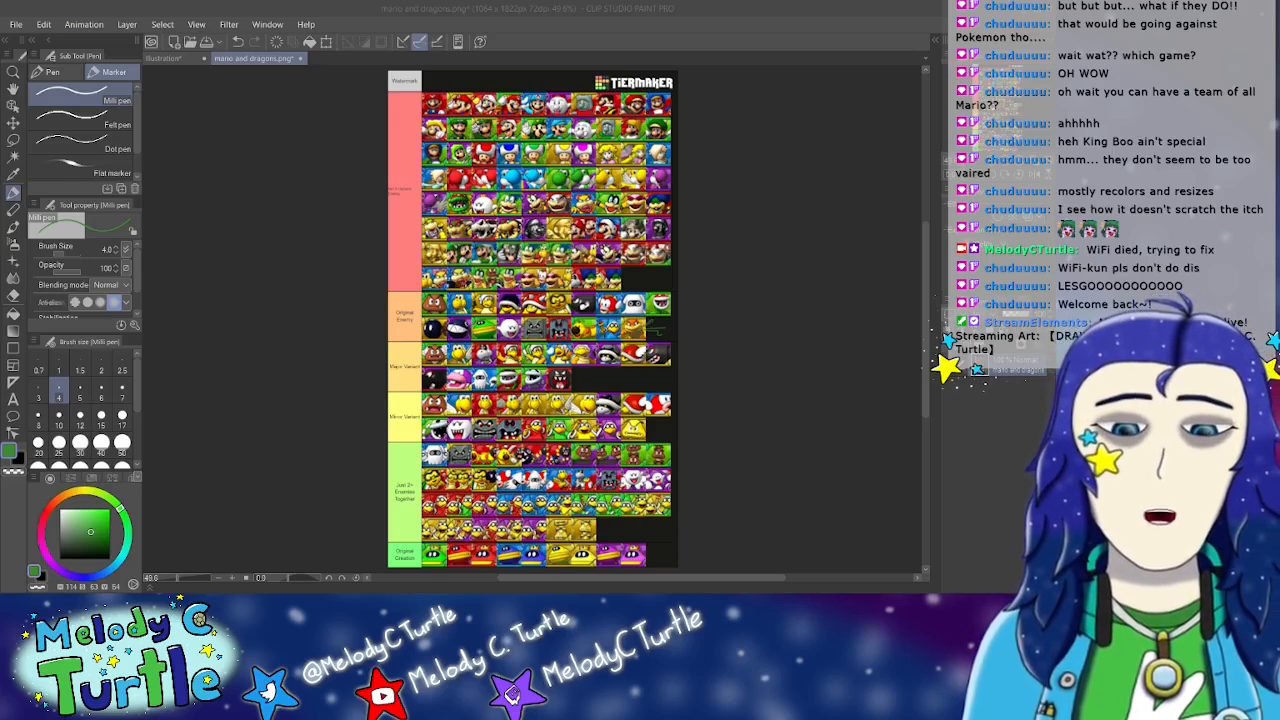
left_click(762, 590)
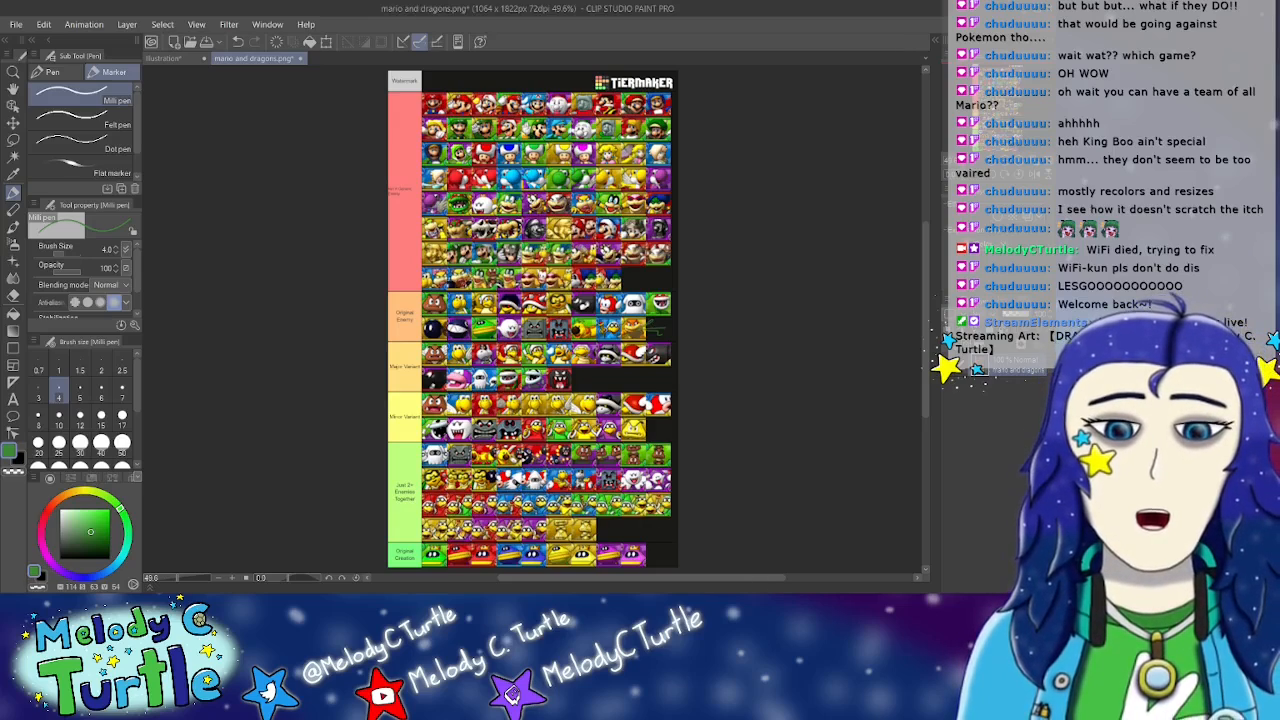
left_click_drag(672, 477, 597, 523)
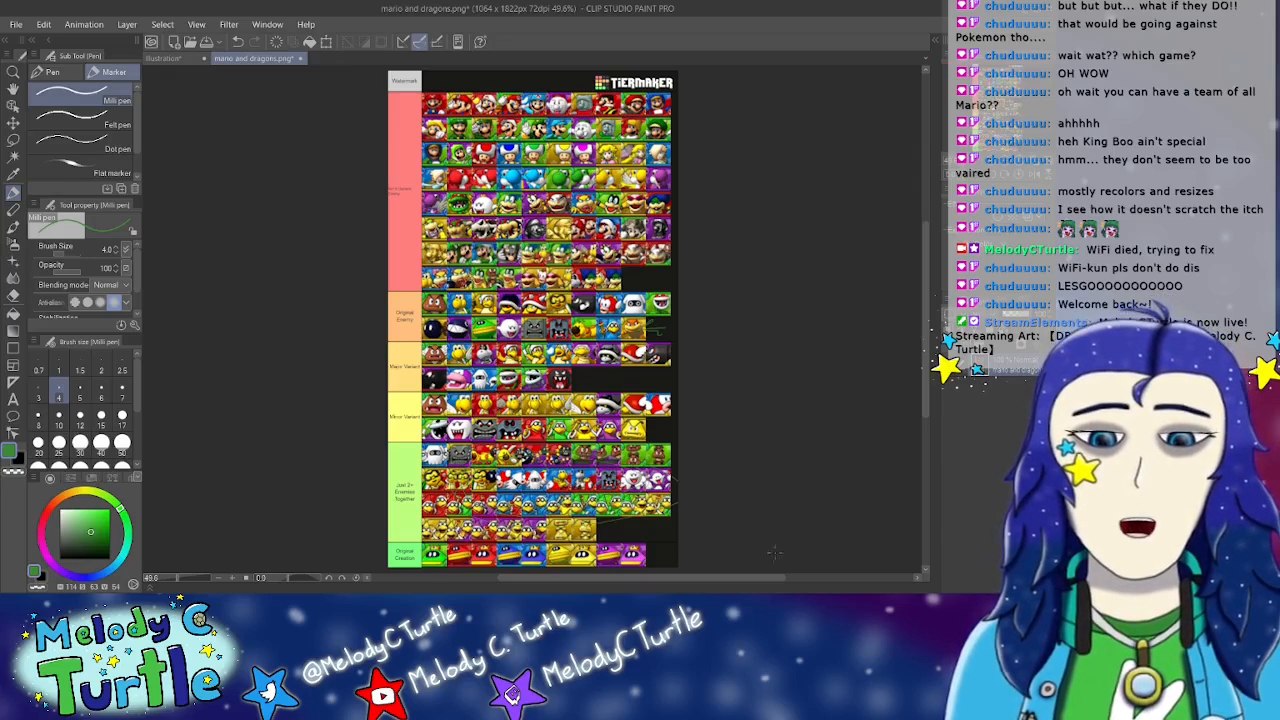
left_click_drag(672, 556, 649, 557)
left_click_drag(659, 551, 661, 563)
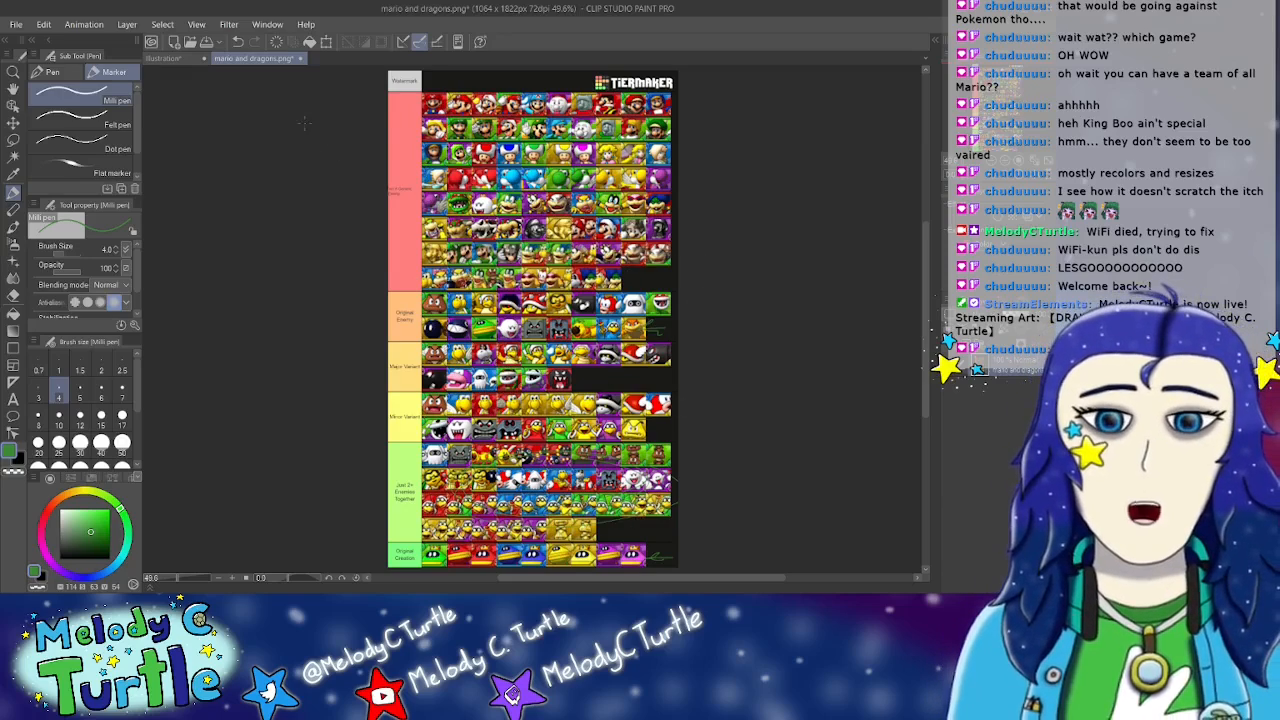
left_click(301, 60)
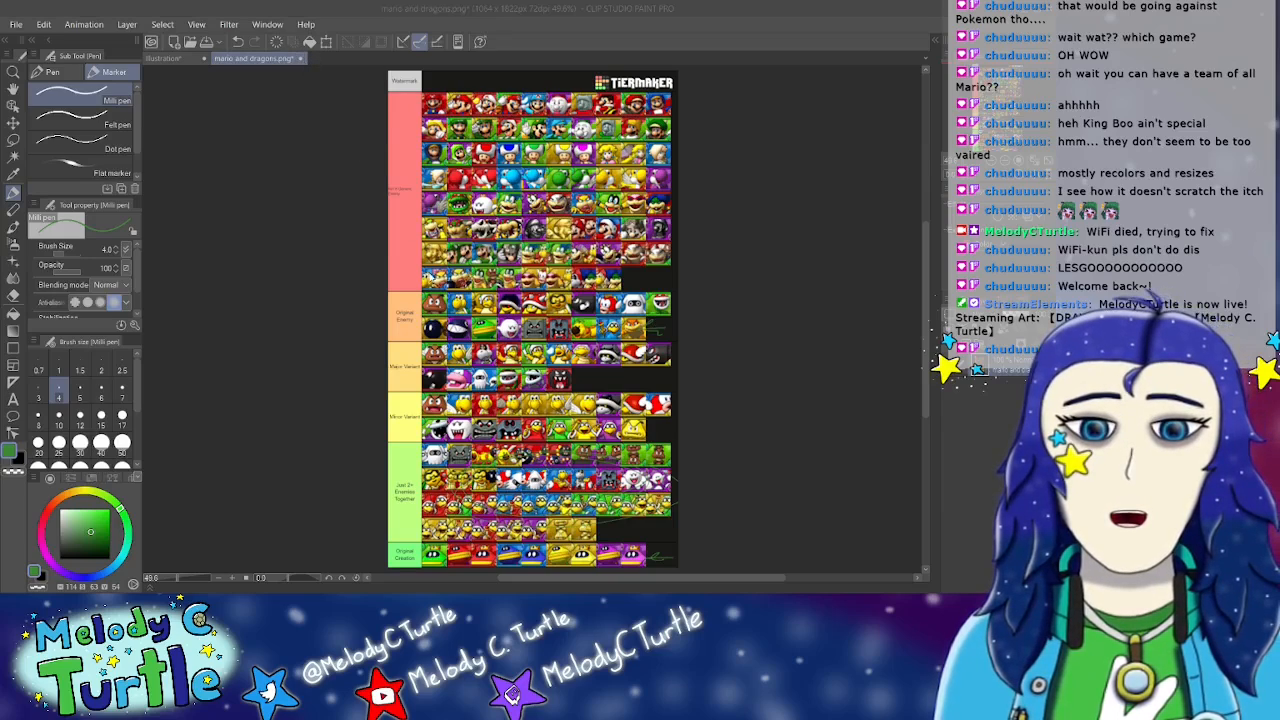
left_click(557, 234)
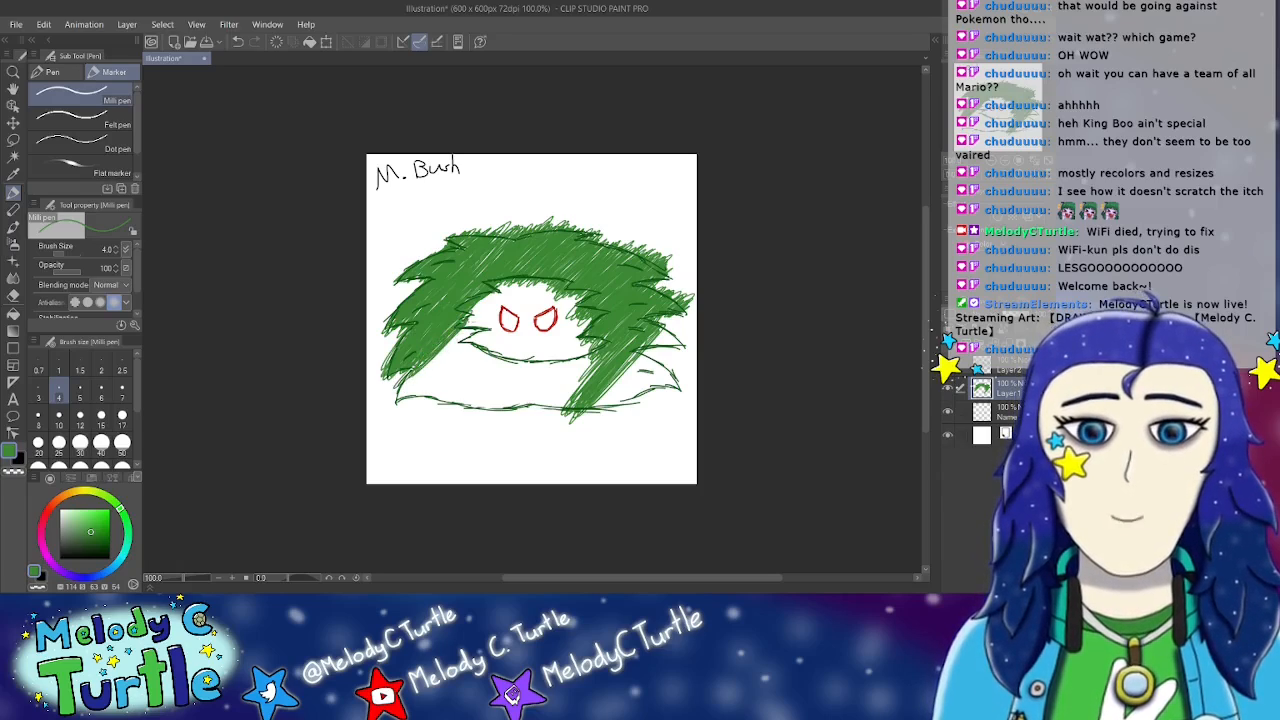
Step: Shade the bush's lower left corner in medium green with diagonal strokes, from the base up to the face opening
mouse_move(400, 402)
left_mouse_down()
mouse_move(472, 322)
mouse_move(460, 342)
mouse_move(484, 322)
mouse_move(446, 360)
mouse_move(474, 334)
mouse_move(504, 336)
mouse_move(478, 350)
left_mouse_up()
left_click_drag(430, 384, 468, 346)
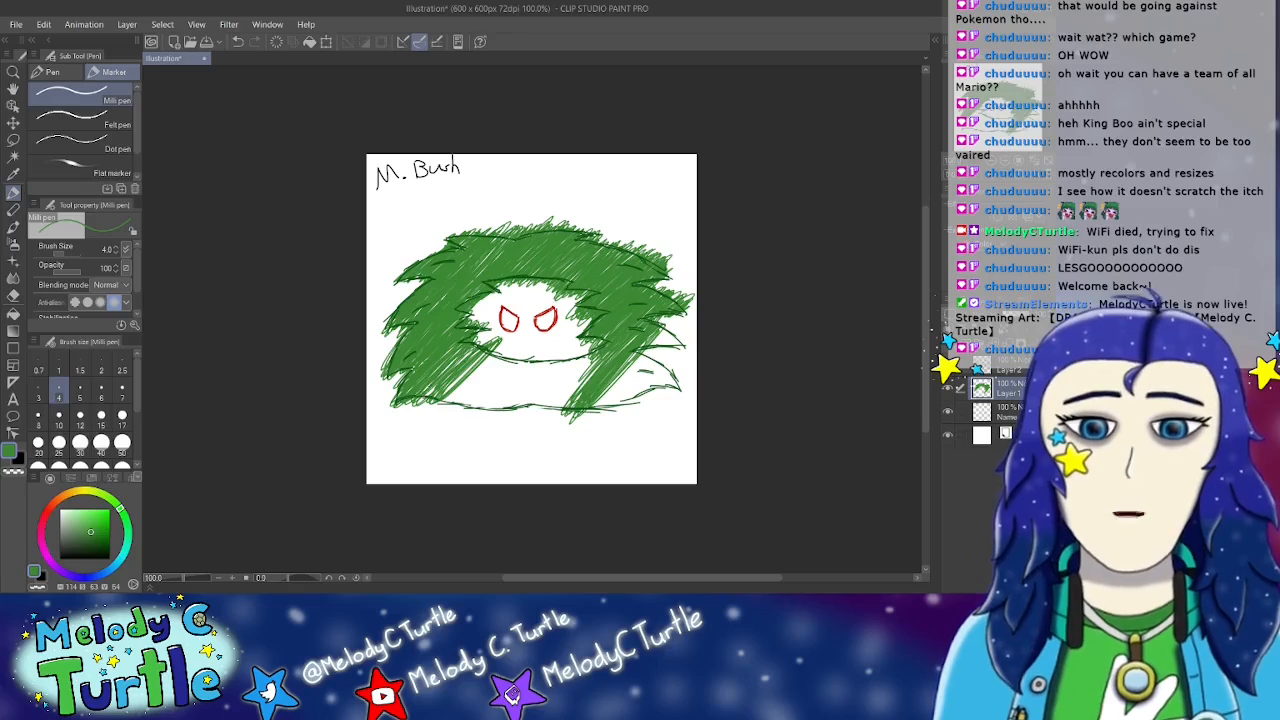
mouse_move(424, 396)
left_mouse_down()
mouse_move(478, 336)
mouse_move(470, 366)
mouse_move(488, 350)
left_mouse_up()
mouse_move(432, 418)
left_mouse_down()
mouse_move(500, 348)
mouse_move(462, 384)
left_mouse_up()
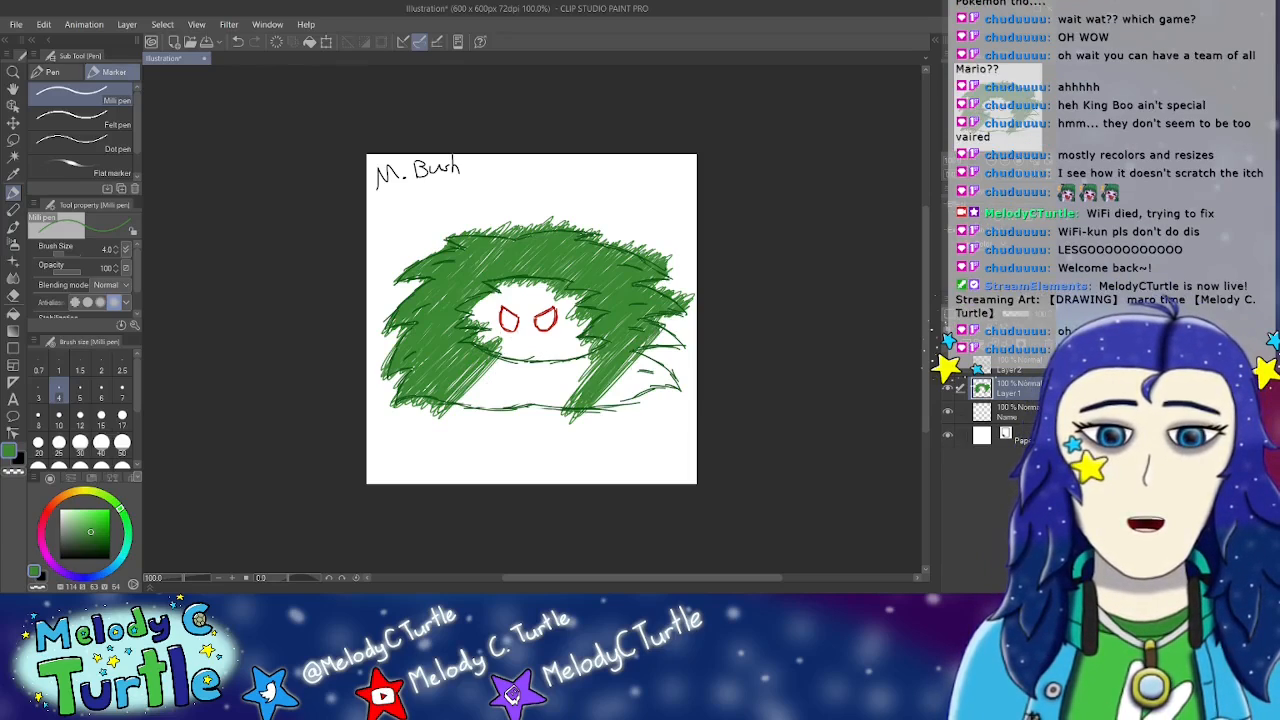
Step: Shade the remaining white areas in the bush's lower right spikes with diagonal medium green strokes
left_click_drag(646, 349, 682, 330)
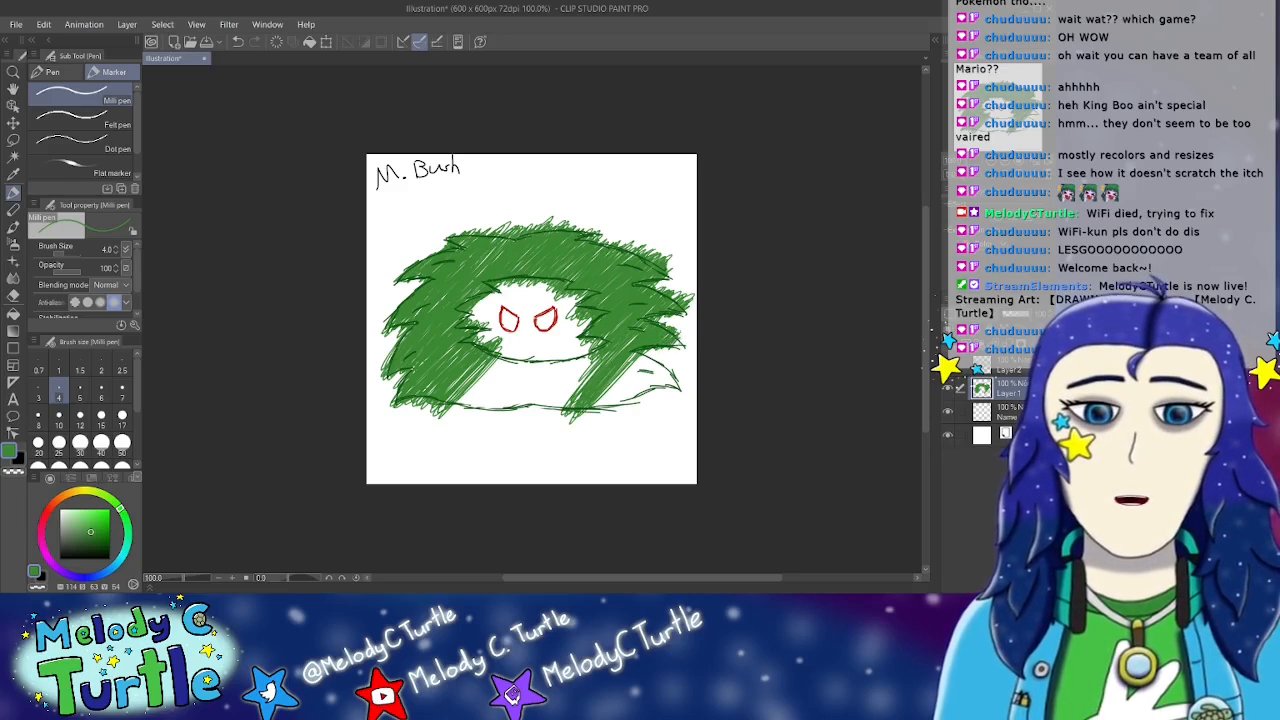
left_click_drag(604, 392, 642, 348)
mouse_move(600, 400)
left_mouse_down()
mouse_move(648, 350)
mouse_move(636, 366)
mouse_move(660, 350)
mouse_move(676, 366)
left_mouse_up()
mouse_move(620, 420)
left_mouse_down()
mouse_move(676, 372)
mouse_move(684, 382)
mouse_move(664, 366)
left_mouse_up()
left_click_drag(640, 380, 668, 352)
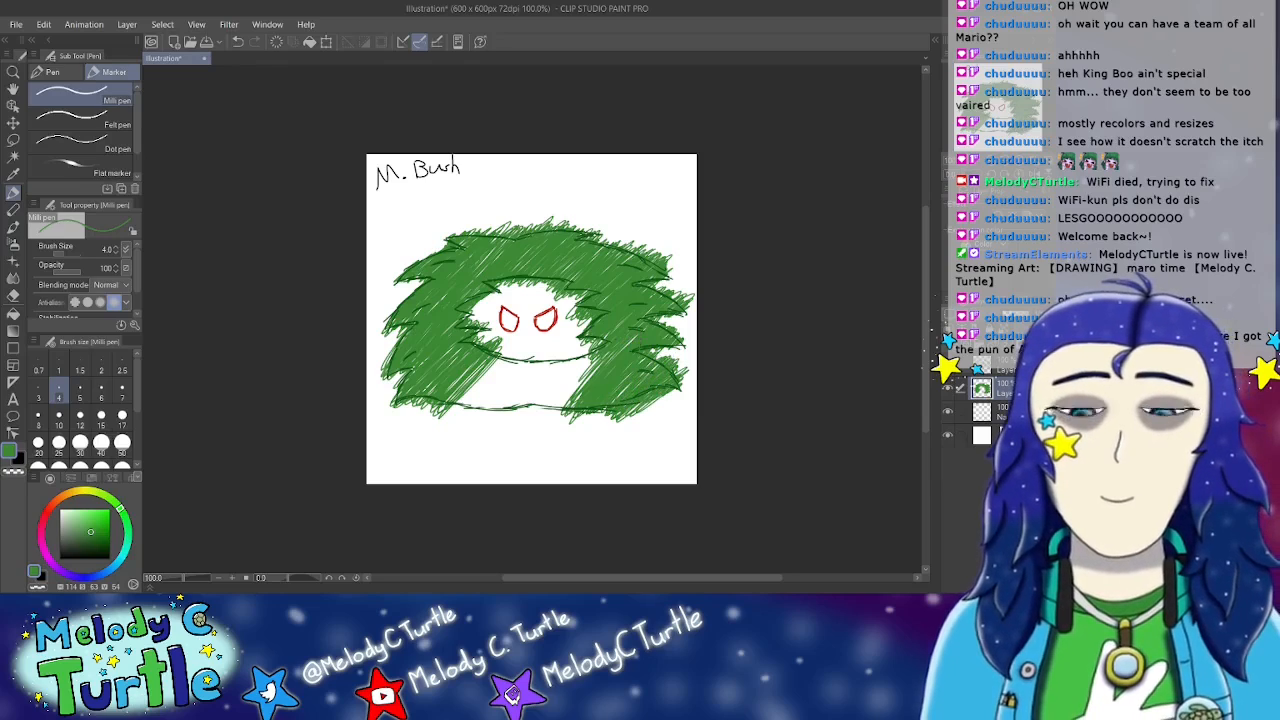
Step: Fill the band between the face opening and the base with diagonal medium green strokes, undoing the stray line above the bush
left_click_drag(442, 414, 504, 356)
left_click_drag(466, 394, 518, 352)
left_click_drag(456, 420, 488, 386)
left_click_drag(486, 380, 504, 360)
mouse_move(466, 408)
left_mouse_down()
mouse_move(520, 352)
mouse_move(552, 360)
left_mouse_up()
mouse_move(494, 422)
left_mouse_down()
mouse_move(562, 354)
mouse_move(546, 368)
left_mouse_up()
left_click_drag(508, 402, 534, 370)
left_click_drag(550, 362, 560, 352)
left_click_drag(516, 400, 540, 376)
left_click_drag(512, 404, 570, 352)
left_click_drag(508, 414, 566, 354)
mouse_move(502, 424)
left_mouse_down()
mouse_move(566, 356)
mouse_move(548, 376)
left_mouse_up()
left_click_drag(502, 424, 576, 354)
left_click_drag(524, 406, 574, 356)
left_click_drag(528, 402, 588, 350)
left_click_drag(532, 400, 588, 350)
left_click_drag(542, 394, 572, 360)
left_click_drag(522, 416, 588, 356)
left_click_drag(528, 414, 590, 358)
left_click_drag(552, 406, 590, 354)
left_click_drag(582, 378, 598, 360)
left_click_drag(540, 414, 594, 370)
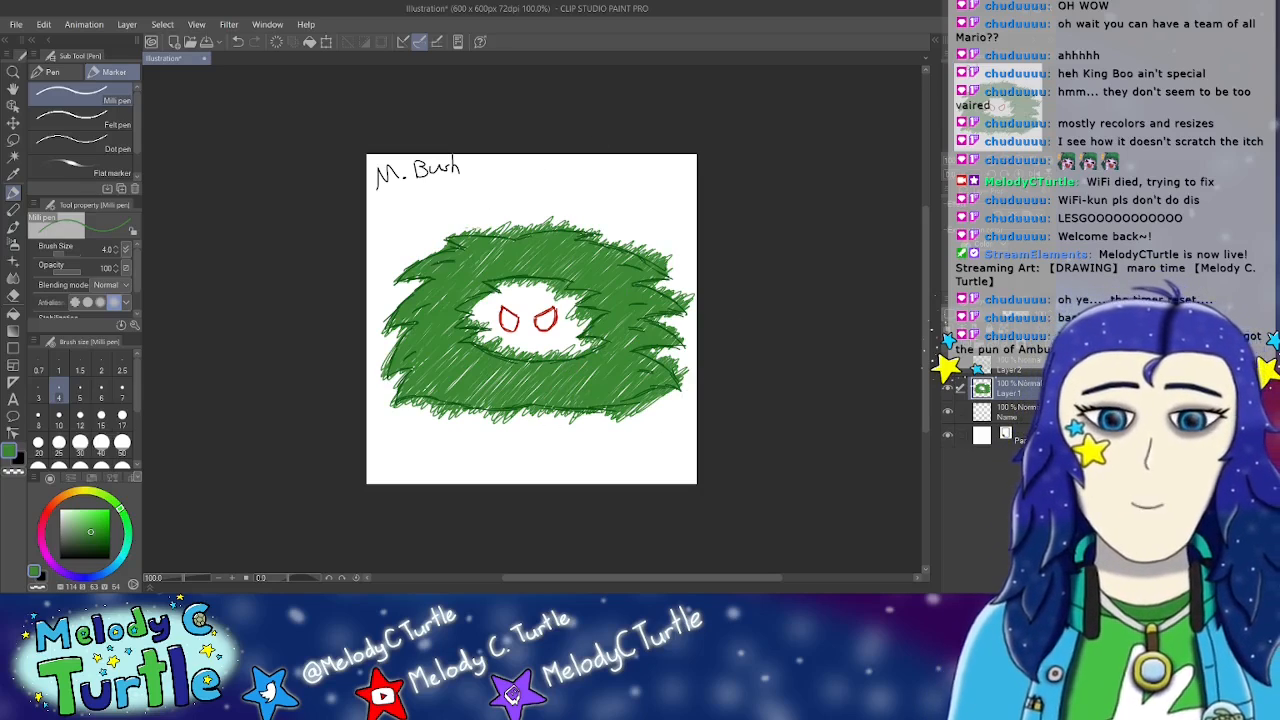
left_click_drag(637, 156, 601, 200)
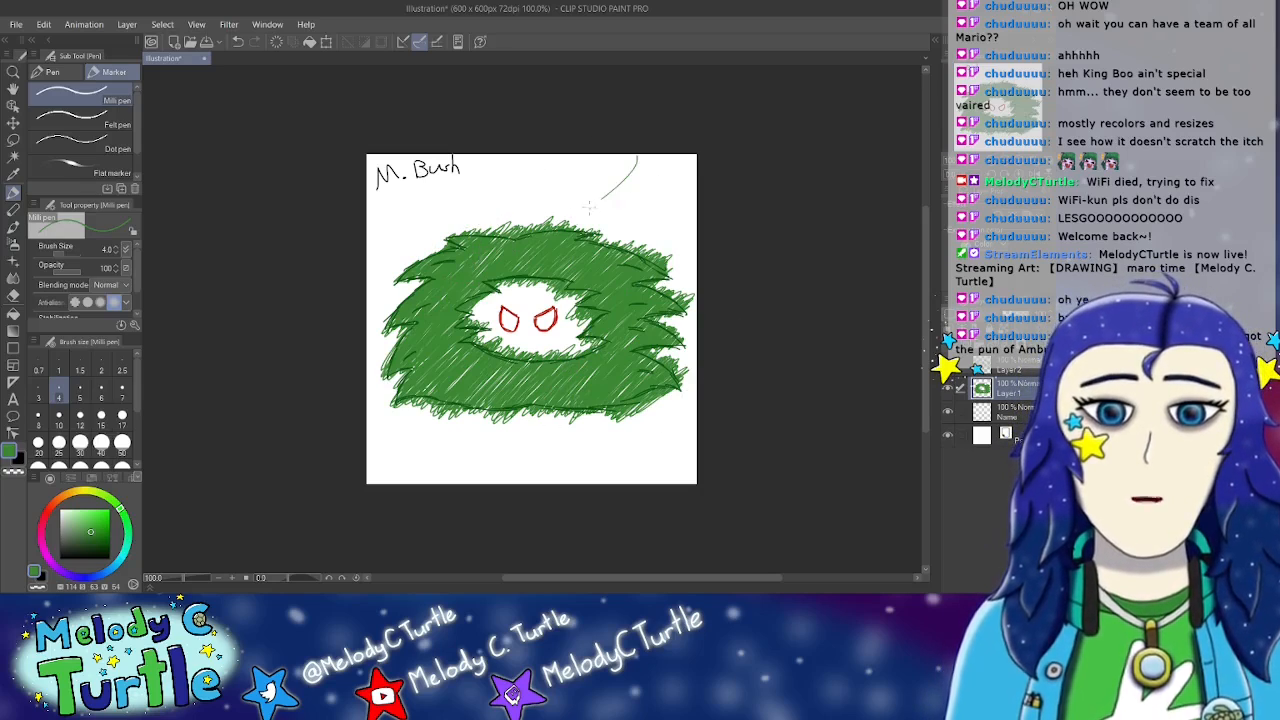
key("ctrl+z")
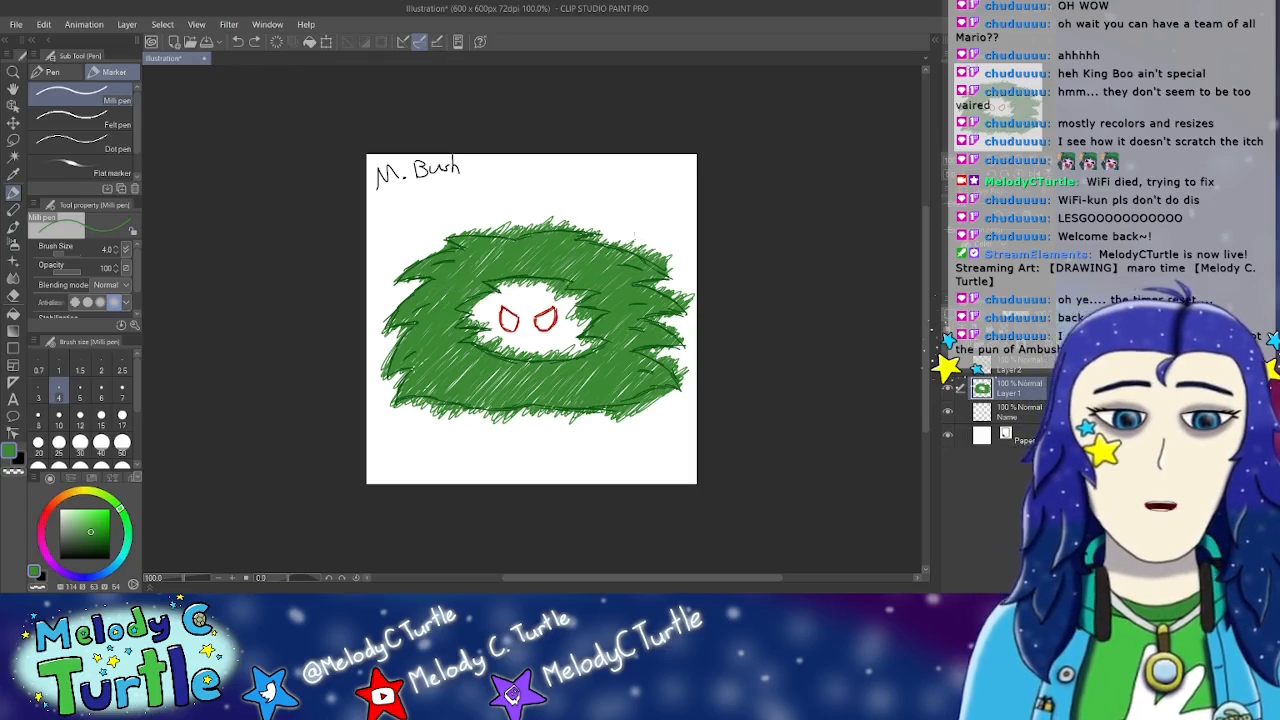
Step: Choose a bright red and color in both angry eyes on Layer 1
left_click_drag(47, 517, 112, 510)
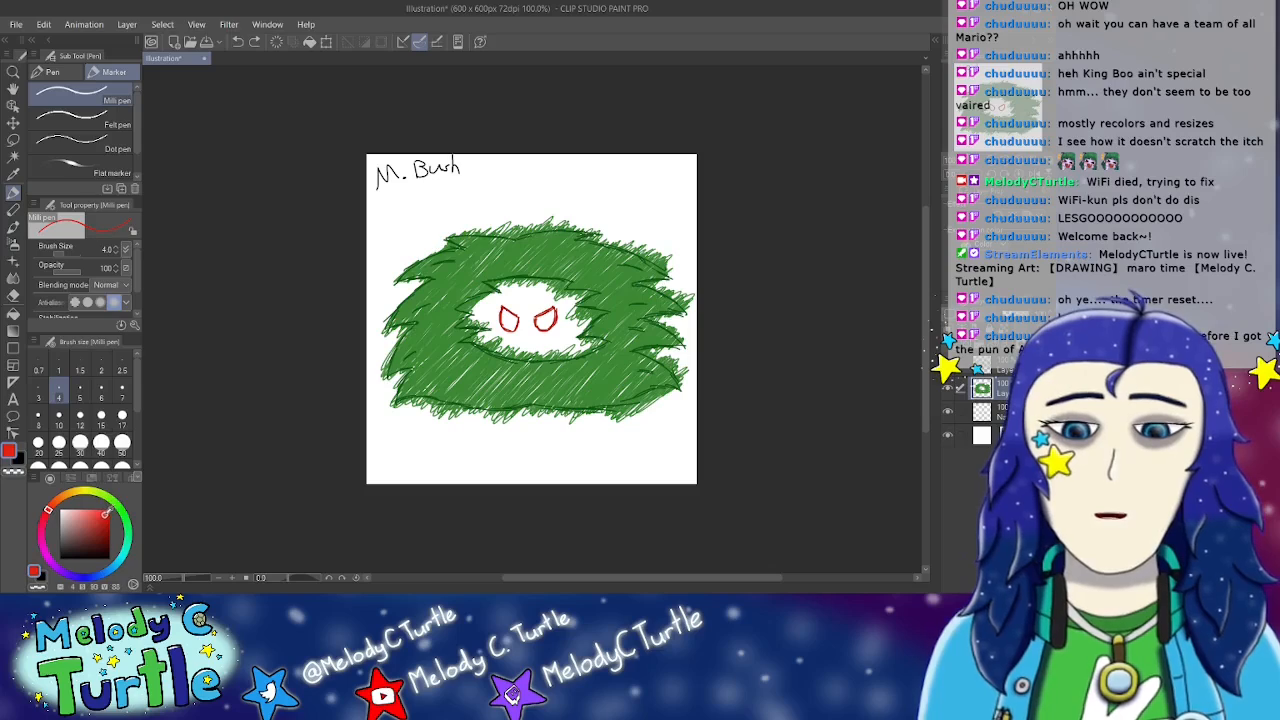
mouse_move(506, 314)
left_mouse_down()
mouse_move(510, 327)
mouse_move(549, 320)
left_mouse_up()
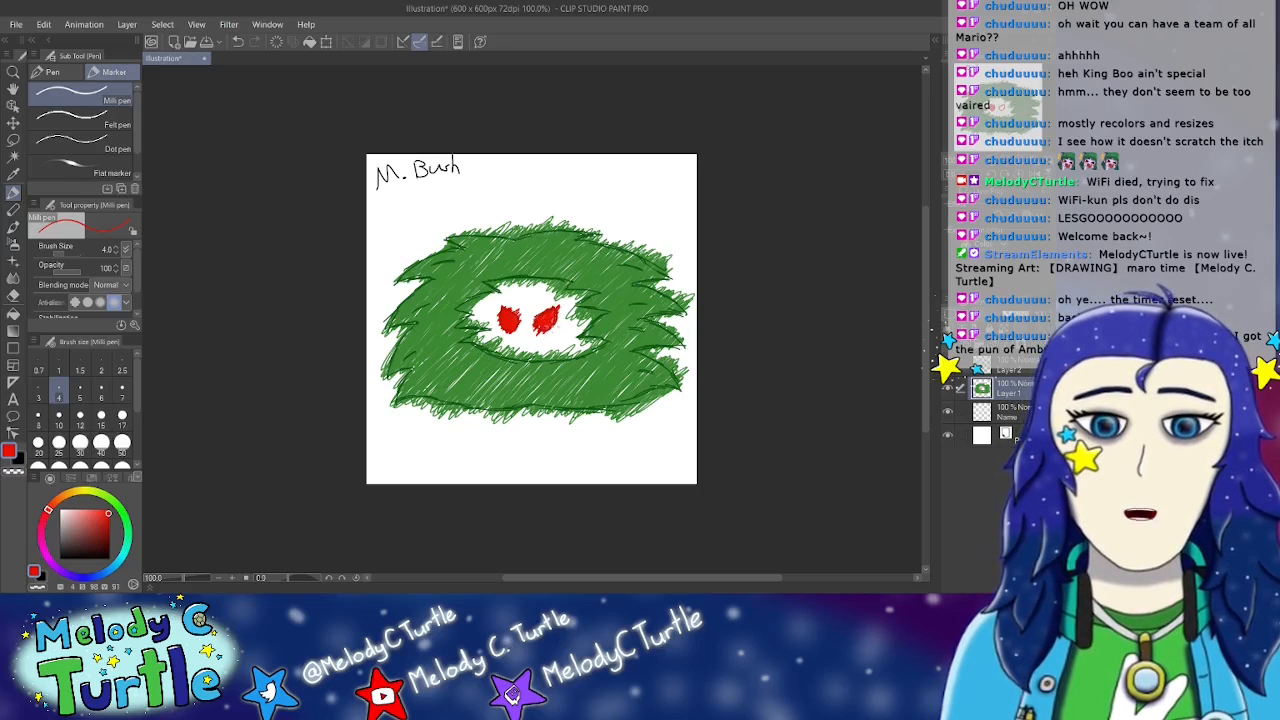
Step: Erase the stray red and green marks around the eyes and inside the bush's face opening with the Rough eraser
left_click(13, 296)
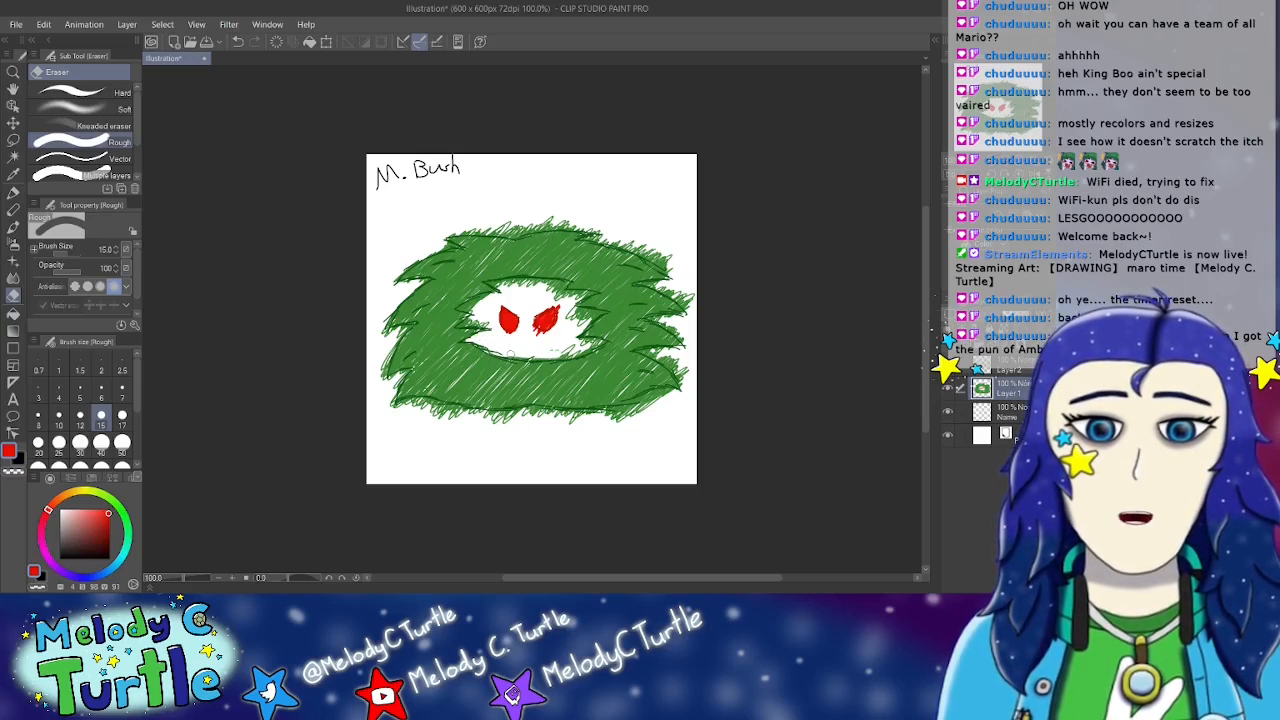
left_click_drag(558, 352, 599, 343)
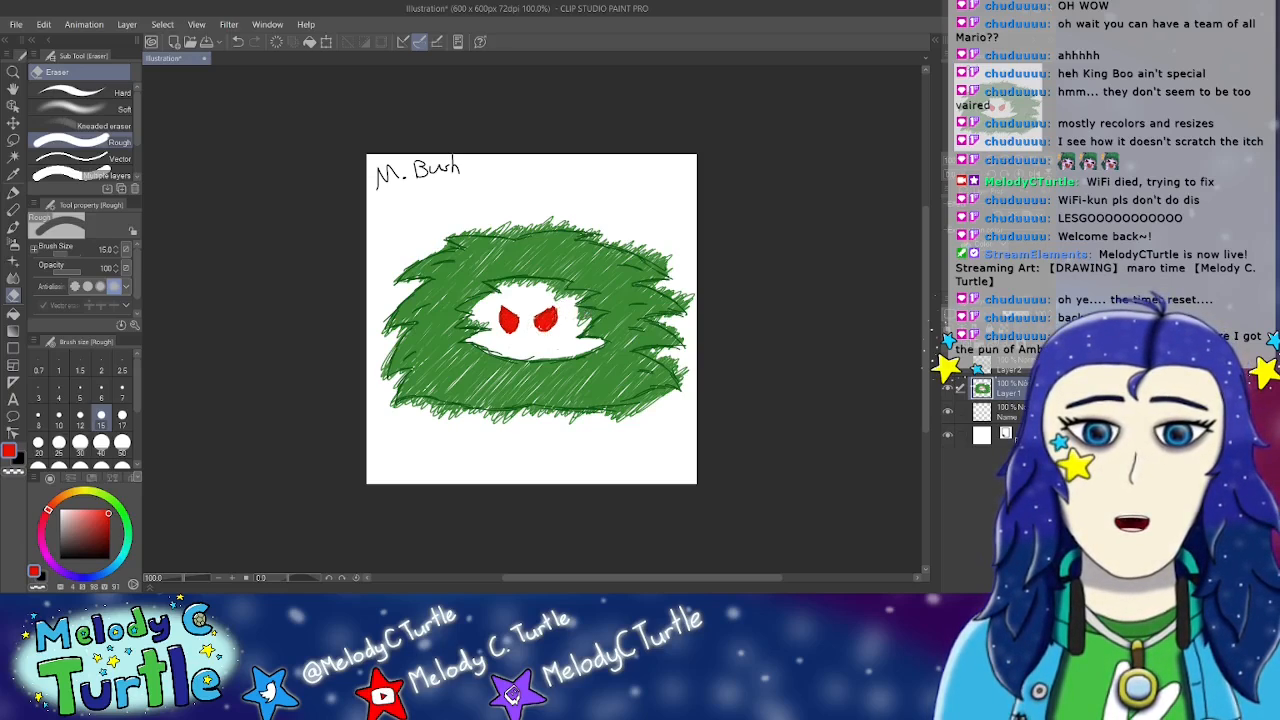
mouse_move(573, 310)
left_mouse_down()
mouse_move(598, 314)
mouse_move(579, 328)
mouse_move(569, 296)
mouse_move(583, 295)
mouse_move(492, 284)
mouse_move(464, 306)
mouse_move(494, 326)
left_mouse_up()
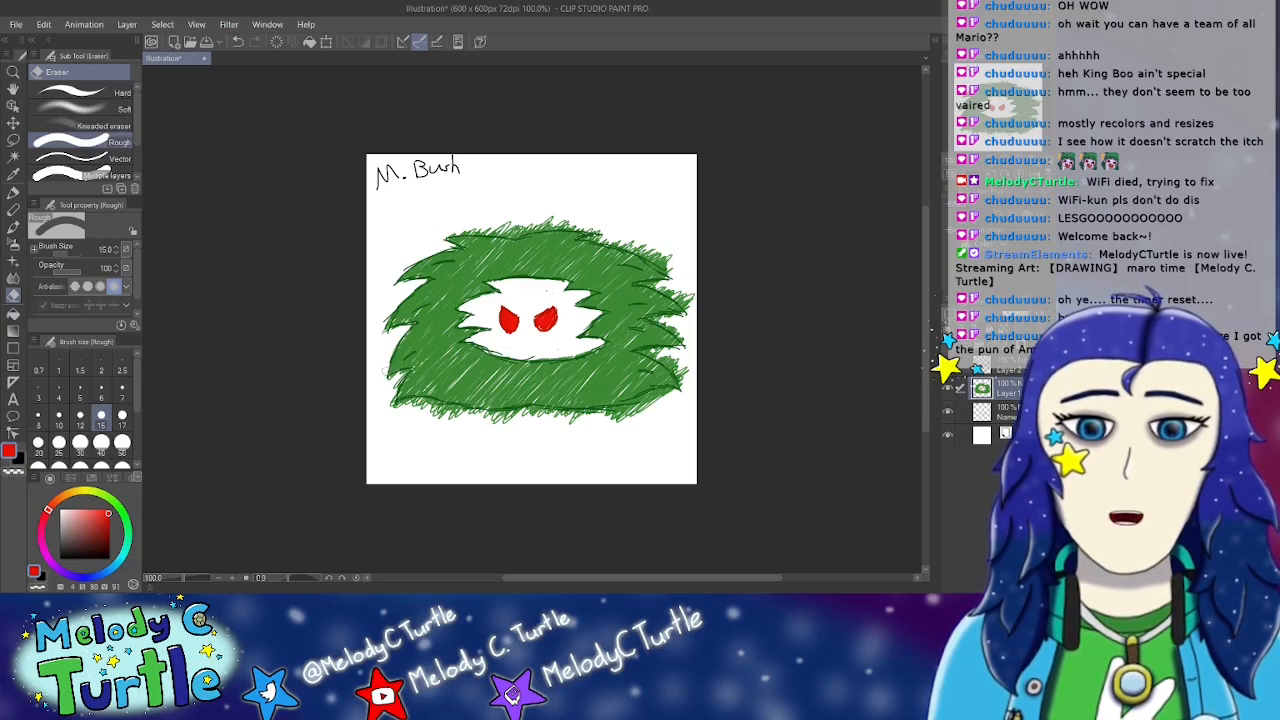
Step: Erase the green strokes that spill past the bush's outer outline along its sides, top and base, undoing one eraser stroke
left_click_drag(404, 371, 395, 410)
mouse_move(443, 237)
left_mouse_down()
mouse_move(536, 218)
mouse_move(637, 244)
mouse_move(635, 232)
mouse_move(655, 254)
mouse_move(639, 248)
mouse_move(680, 265)
mouse_move(672, 286)
mouse_move(701, 355)
mouse_move(674, 354)
mouse_move(676, 380)
mouse_move(681, 361)
left_mouse_up()
key("ctrl+z")
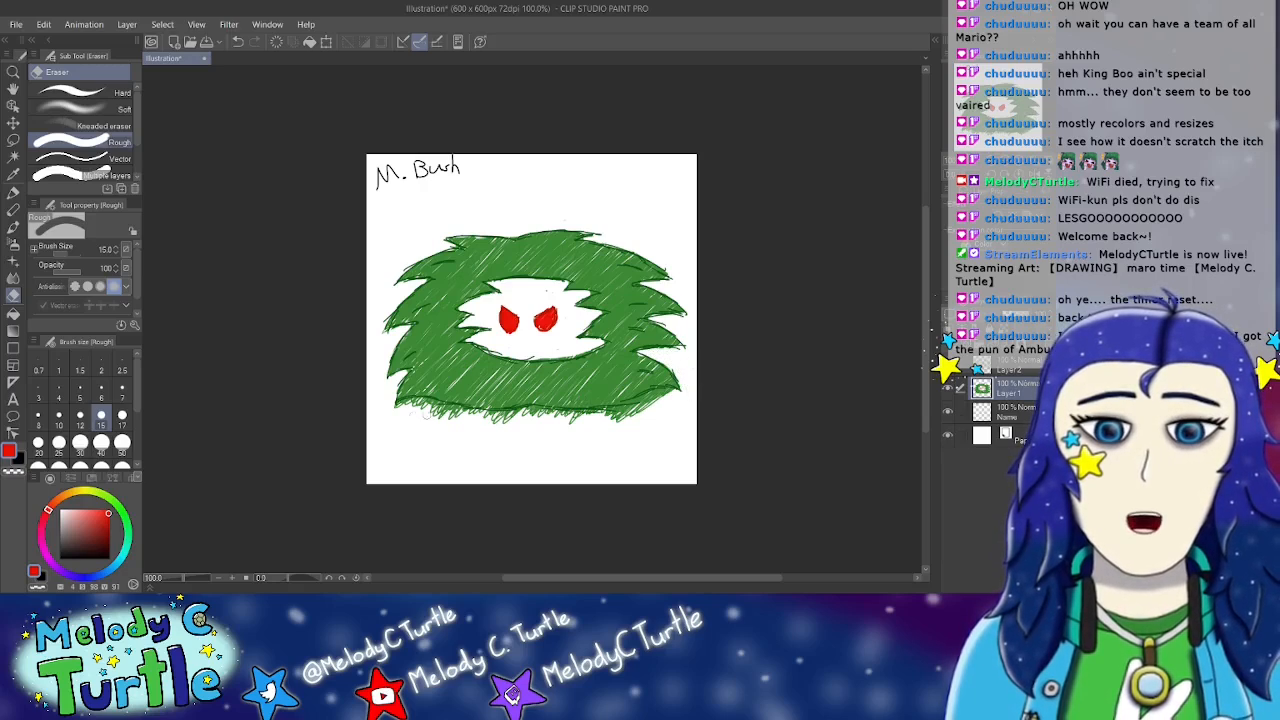
mouse_move(393, 410)
left_mouse_down()
mouse_move(528, 410)
mouse_move(489, 421)
mouse_move(640, 410)
mouse_move(630, 418)
mouse_move(674, 392)
mouse_move(647, 410)
left_mouse_up()
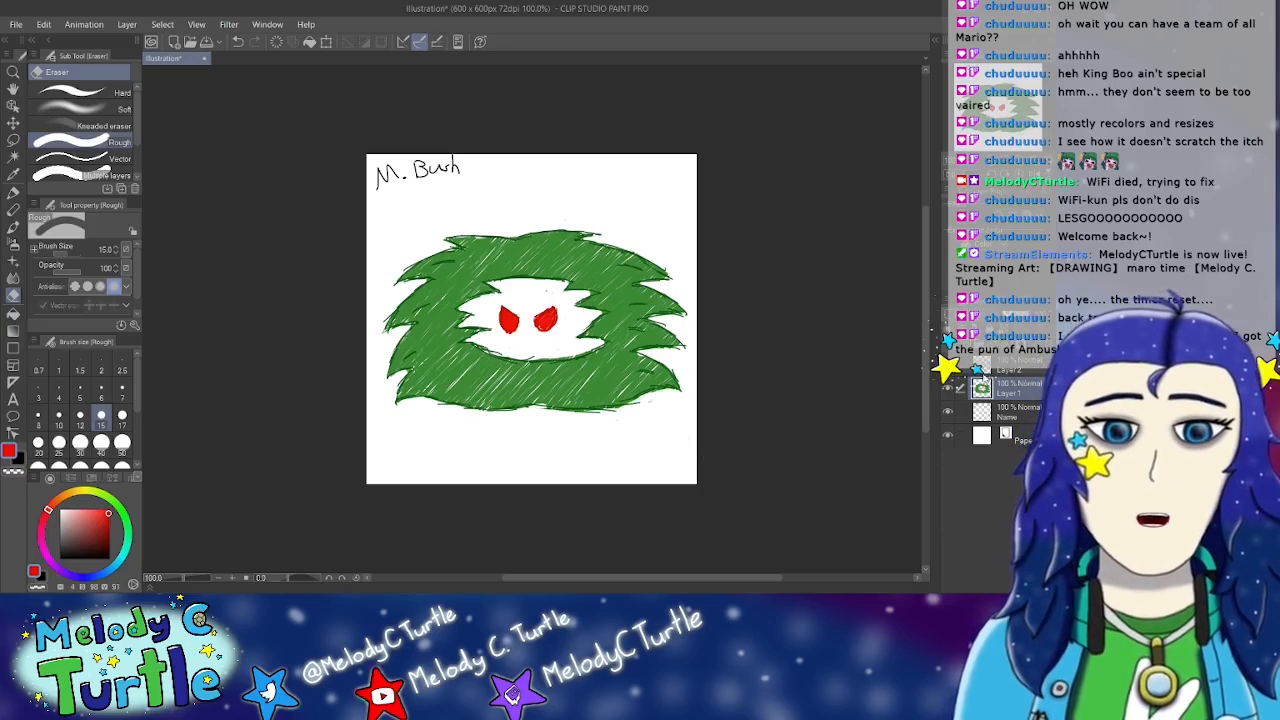
Step: Add a new layer above Layer 1 and shade the left part of the face opening in dark green with the Milli pen
key("ctrl+shift+n")
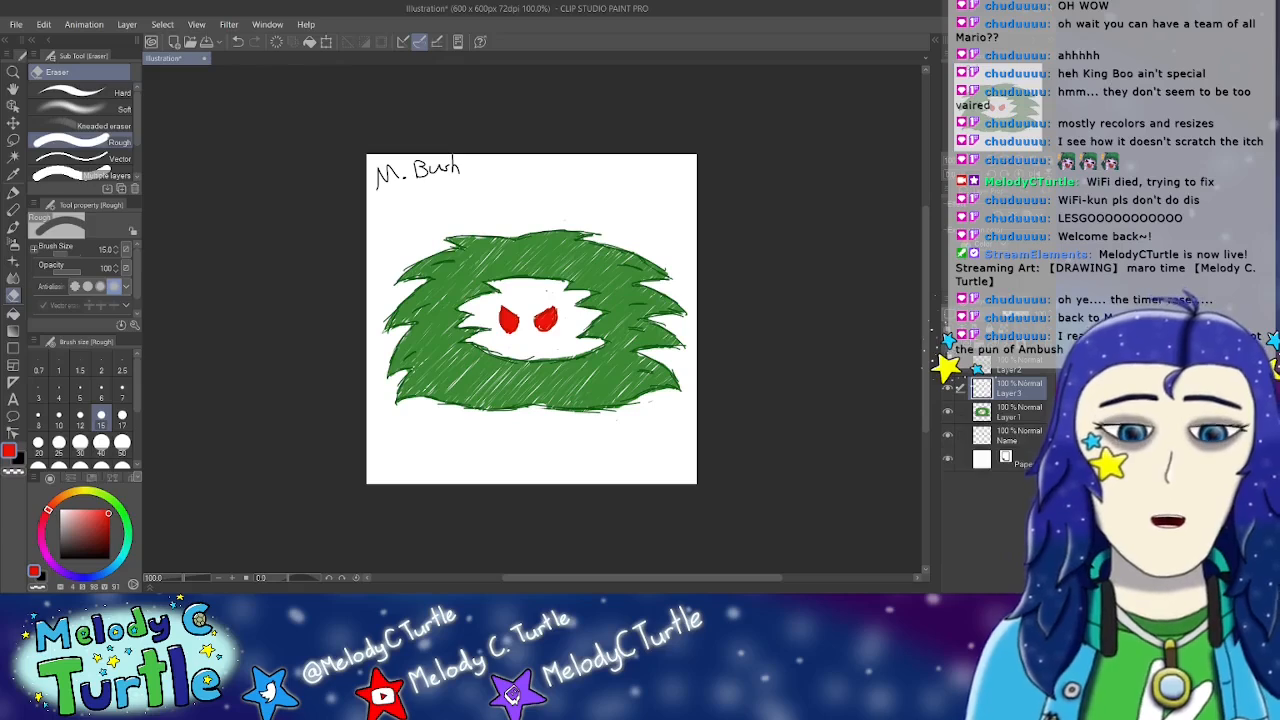
left_click(121, 511)
left_click(106, 530)
left_click_drag(106, 530, 106, 546)
key("p")
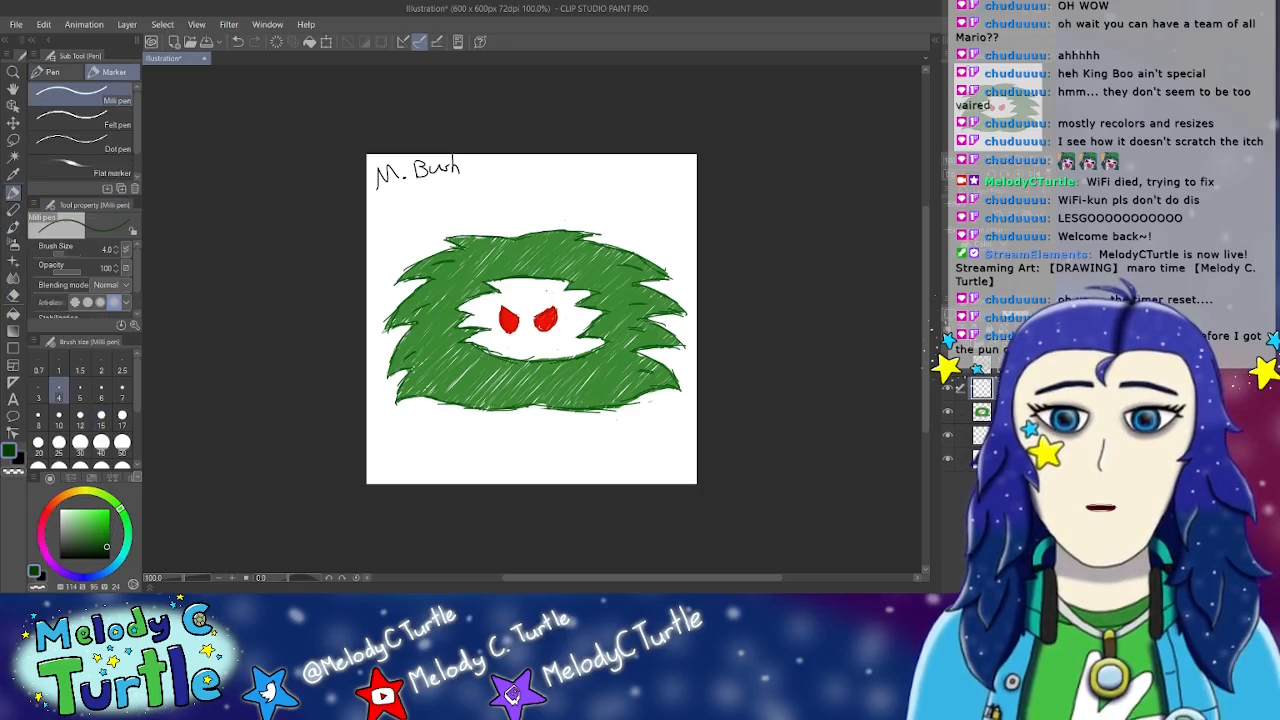
mouse_move(474, 298)
left_mouse_down()
mouse_move(462, 312)
mouse_move(482, 283)
mouse_move(455, 328)
mouse_move(498, 280)
mouse_move(456, 333)
mouse_move(505, 288)
mouse_move(462, 348)
mouse_move(520, 275)
mouse_move(468, 352)
mouse_move(525, 276)
mouse_move(478, 350)
mouse_move(512, 280)
mouse_move(484, 350)
mouse_move(530, 276)
mouse_move(485, 355)
mouse_move(540, 275)
mouse_move(495, 352)
left_mouse_up()
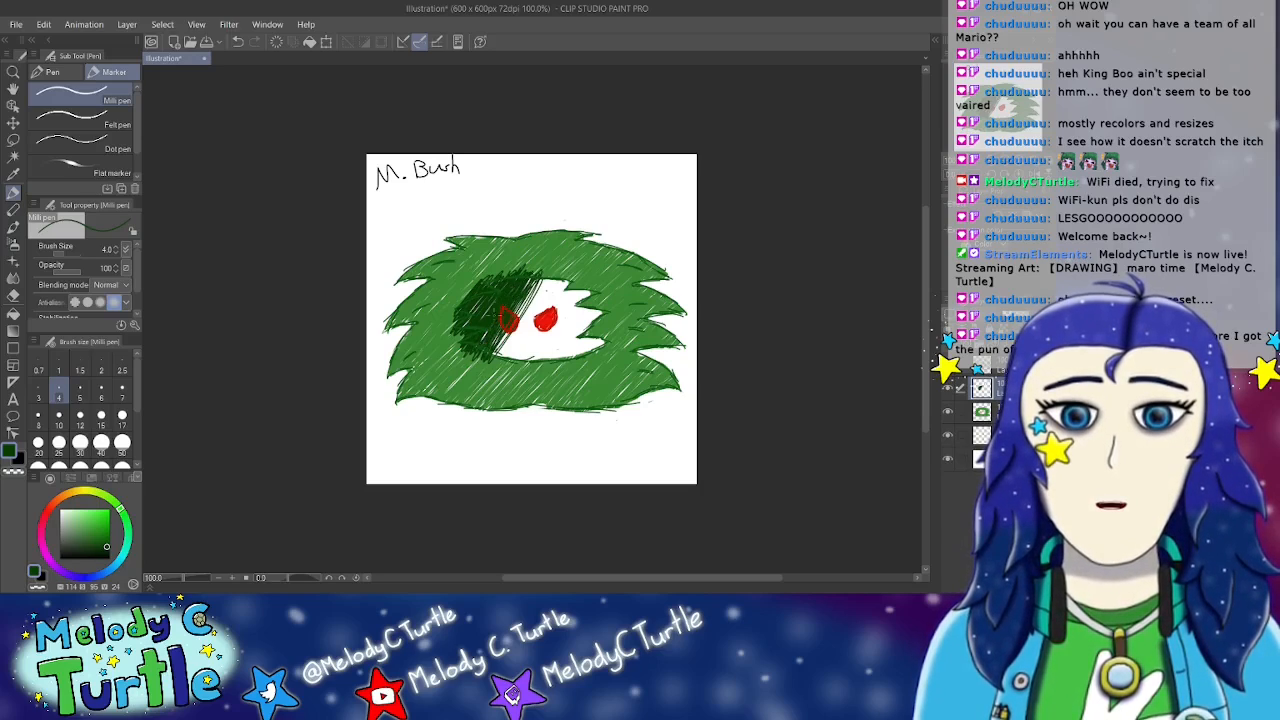
Step: Fill the middle and right of the face opening with diagonal dark green strokes, covering both eyes
mouse_move(532, 276)
left_mouse_down()
mouse_move(490, 356)
mouse_move(512, 344)
mouse_move(500, 342)
mouse_move(506, 358)
left_mouse_up()
left_click_drag(551, 284, 508, 370)
left_click_drag(586, 266, 518, 374)
left_click_drag(560, 288, 526, 358)
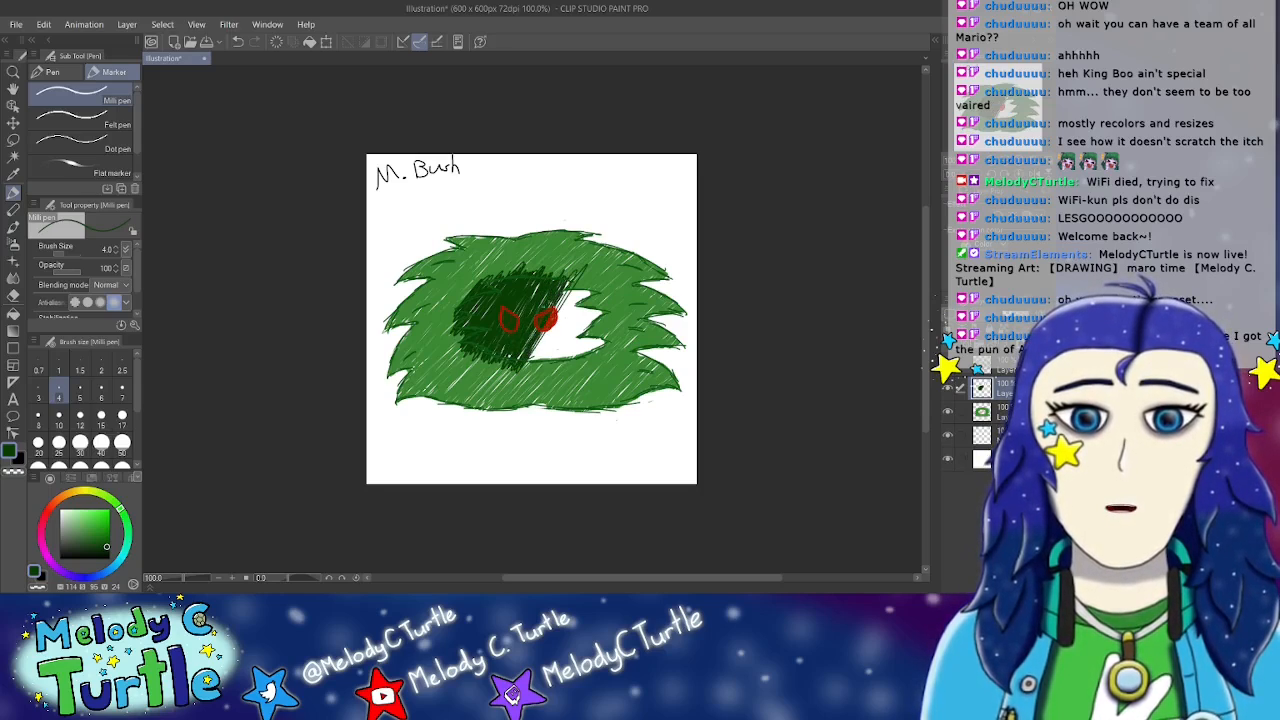
mouse_move(570, 282)
left_mouse_down()
mouse_move(524, 370)
mouse_move(538, 350)
mouse_move(530, 368)
mouse_move(550, 352)
mouse_move(548, 366)
left_mouse_up()
mouse_move(582, 308)
left_mouse_down()
mouse_move(544, 368)
mouse_move(560, 346)
mouse_move(562, 368)
mouse_move(598, 352)
mouse_move(564, 364)
mouse_move(592, 328)
mouse_move(574, 350)
left_mouse_up()
left_click_drag(574, 278, 520, 360)
mouse_move(528, 300)
left_mouse_down()
mouse_move(515, 322)
mouse_move(524, 350)
left_mouse_up()
mouse_move(570, 284)
left_mouse_down()
mouse_move(558, 300)
mouse_move(582, 296)
left_mouse_up()
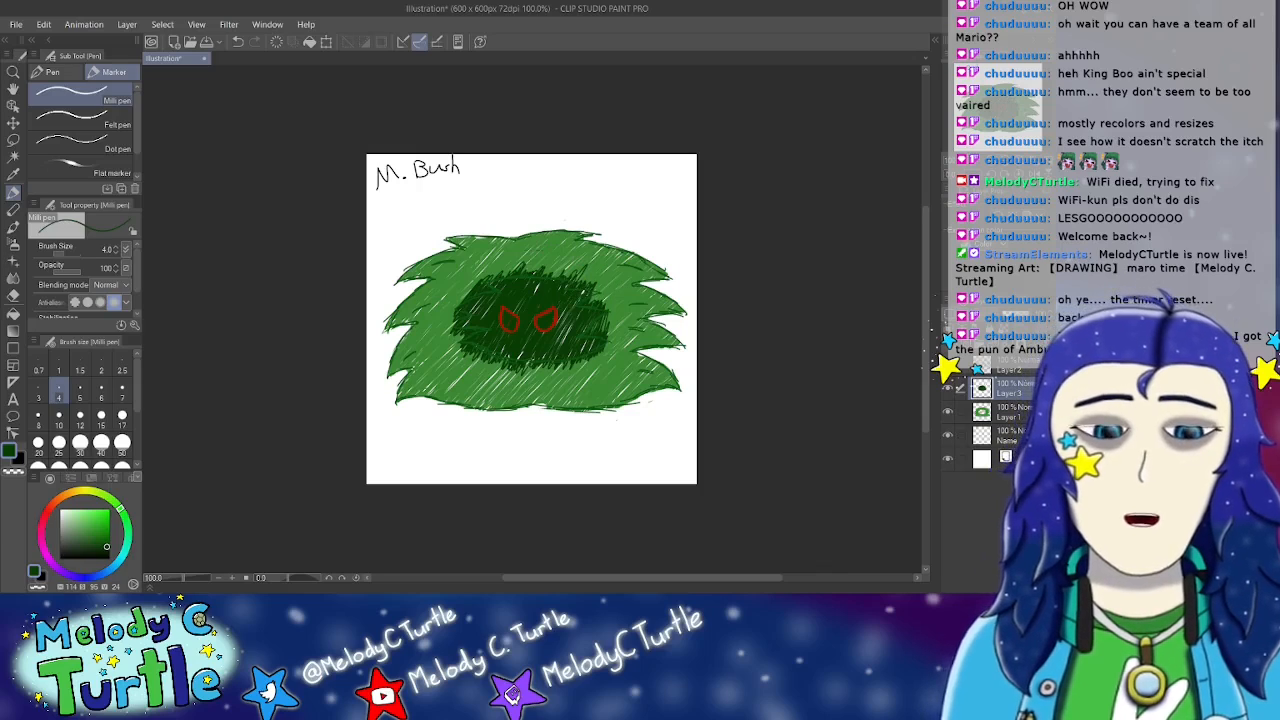
Step: Erase the dark green on Layer 3 that overlaps the bush's spikes and covers the two red eyes
left_click(13, 294)
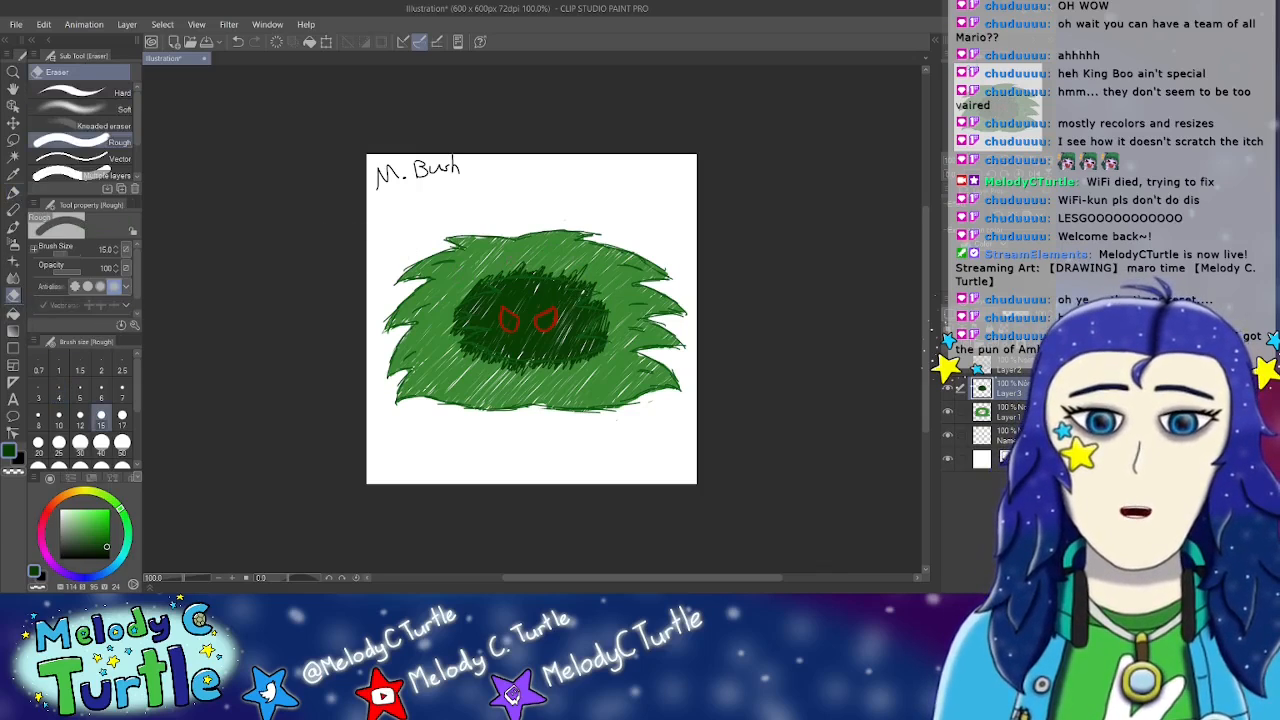
mouse_move(482, 280)
left_mouse_down()
mouse_move(588, 268)
mouse_move(592, 286)
left_mouse_up()
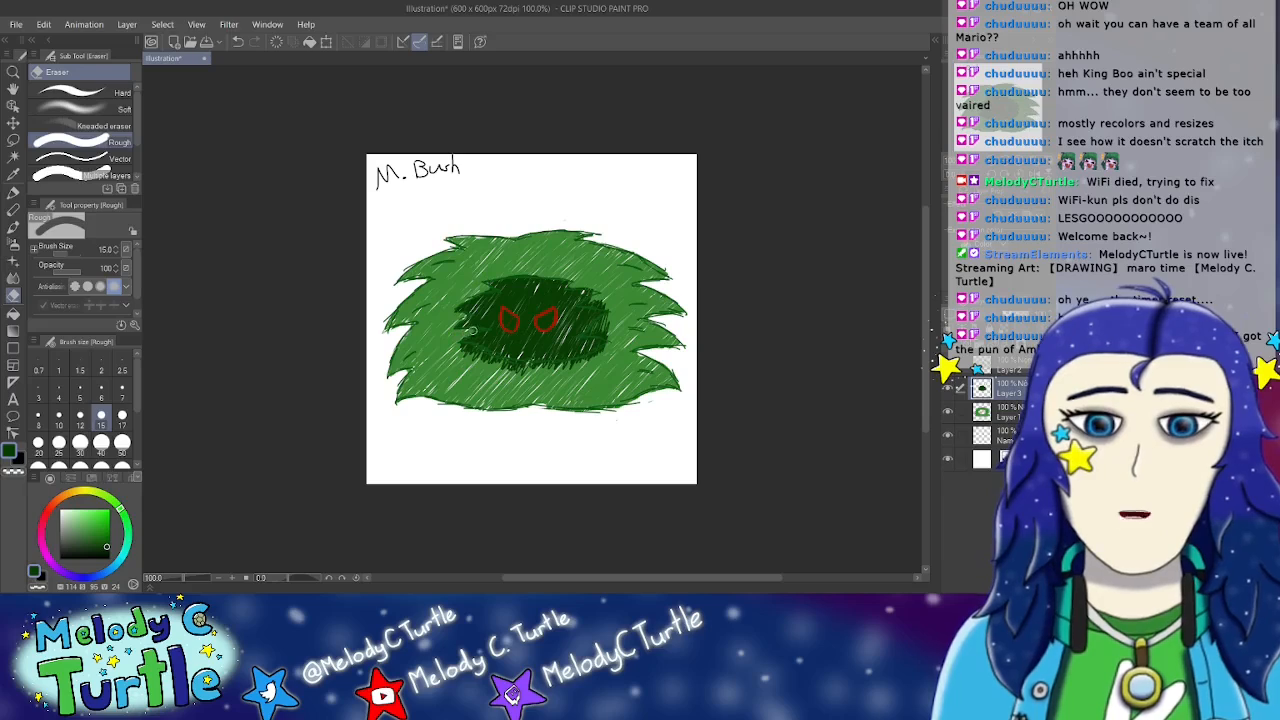
mouse_move(472, 352)
left_mouse_down()
mouse_move(508, 364)
mouse_move(470, 346)
left_mouse_up()
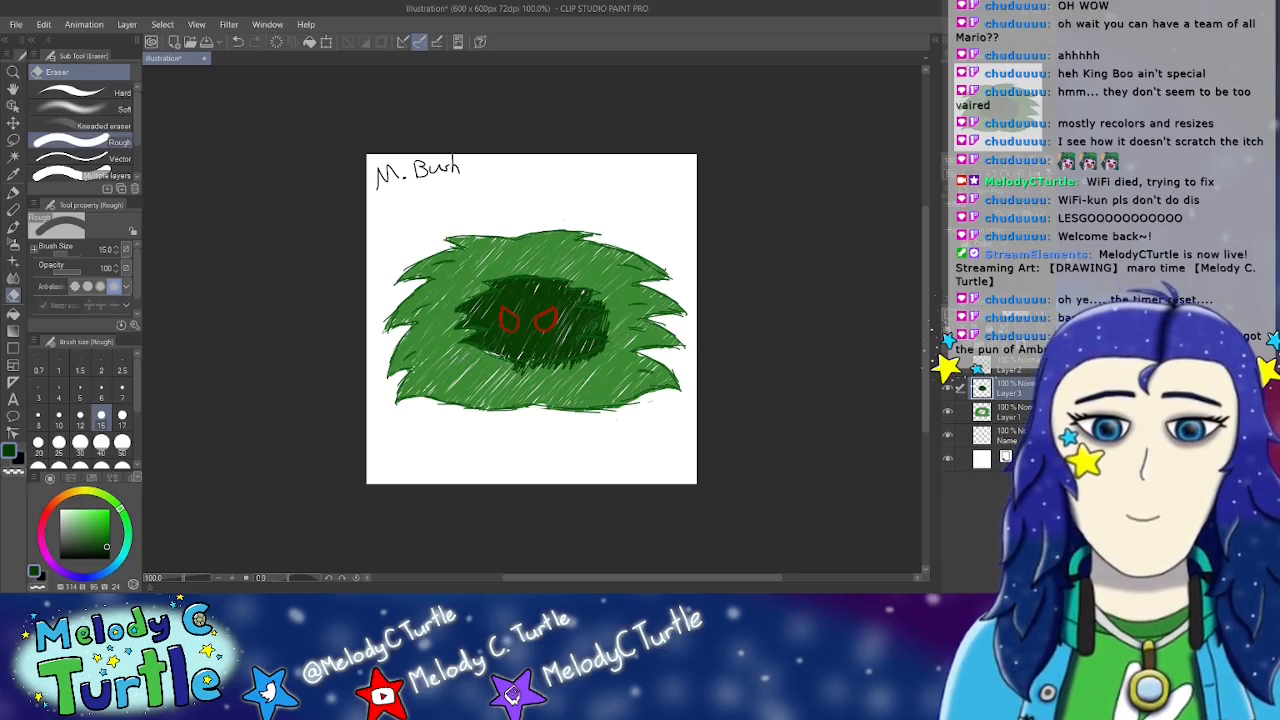
mouse_move(590, 298)
left_mouse_down()
mouse_move(590, 336)
mouse_move(605, 330)
left_mouse_up()
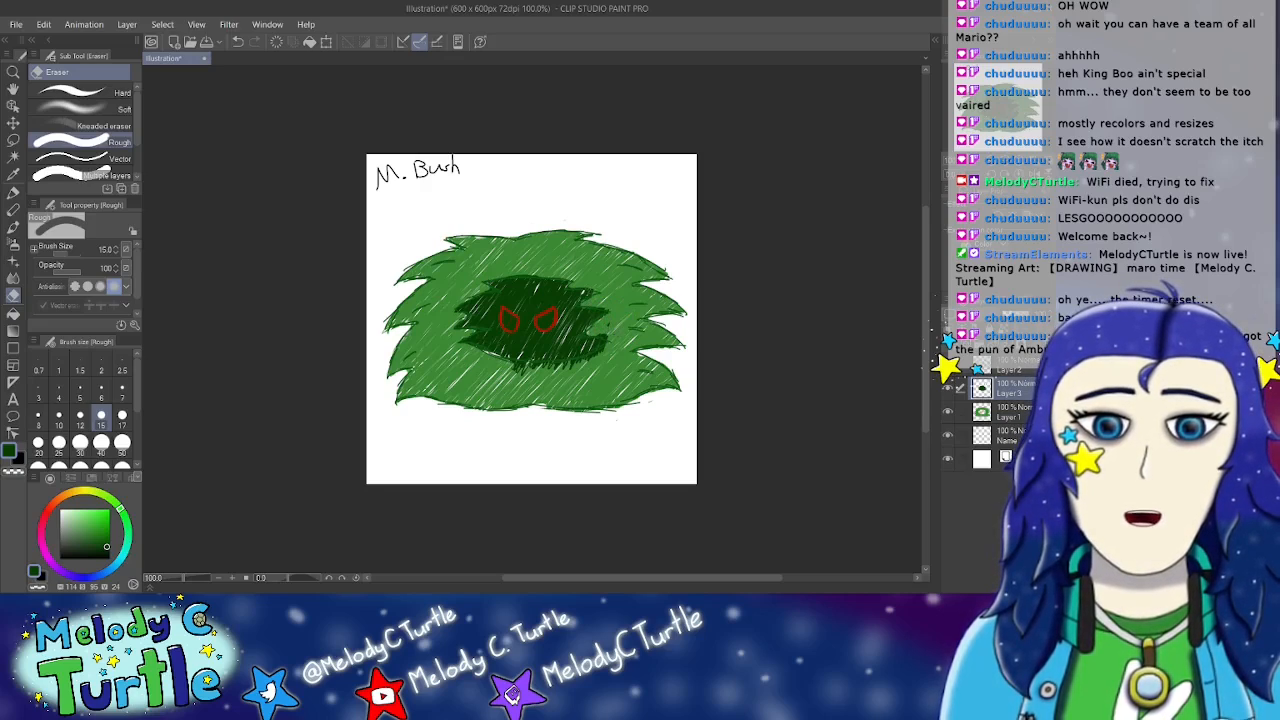
left_click_drag(518, 372, 602, 350)
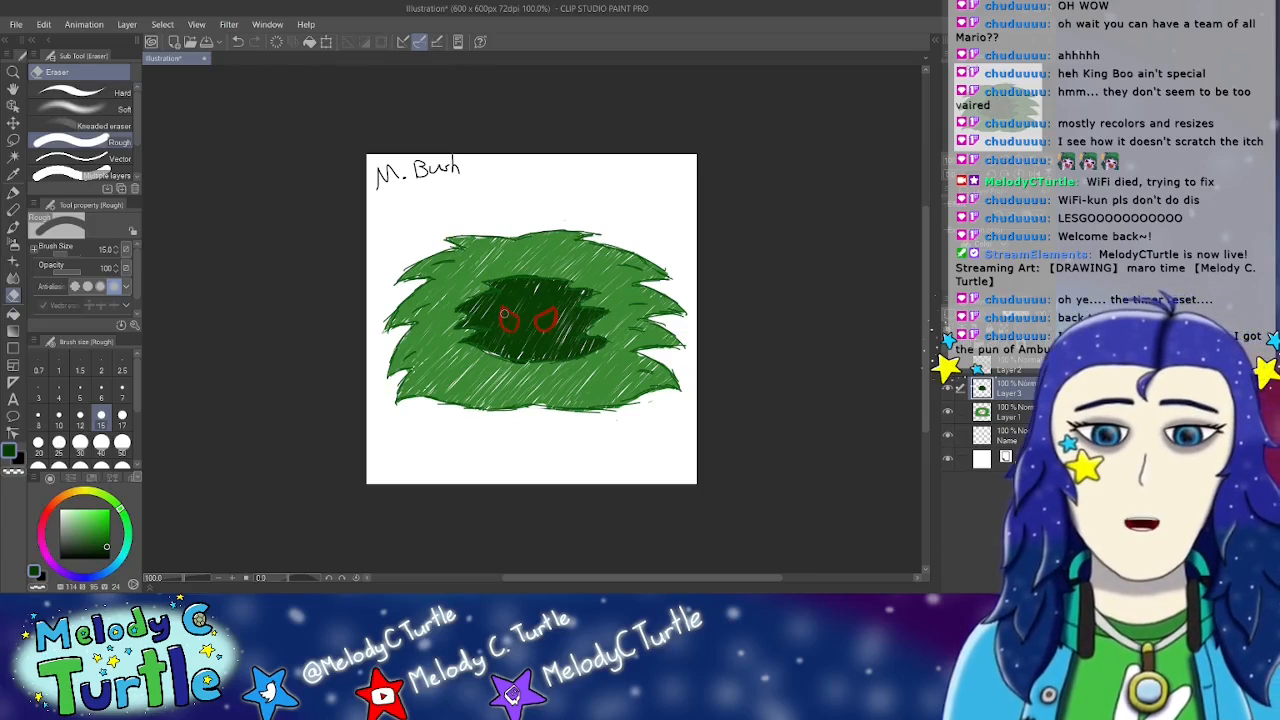
mouse_move(505, 315)
left_mouse_down()
mouse_move(510, 327)
mouse_move(556, 311)
left_mouse_up()
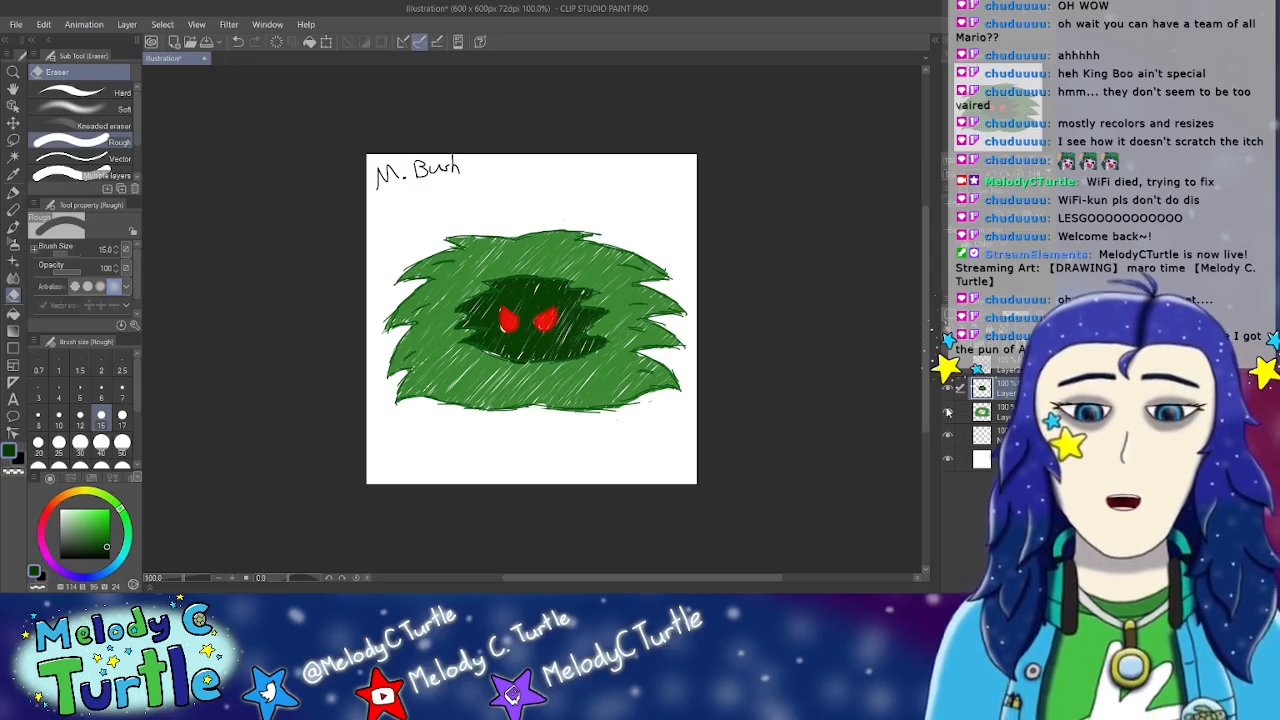
left_click(948, 435)
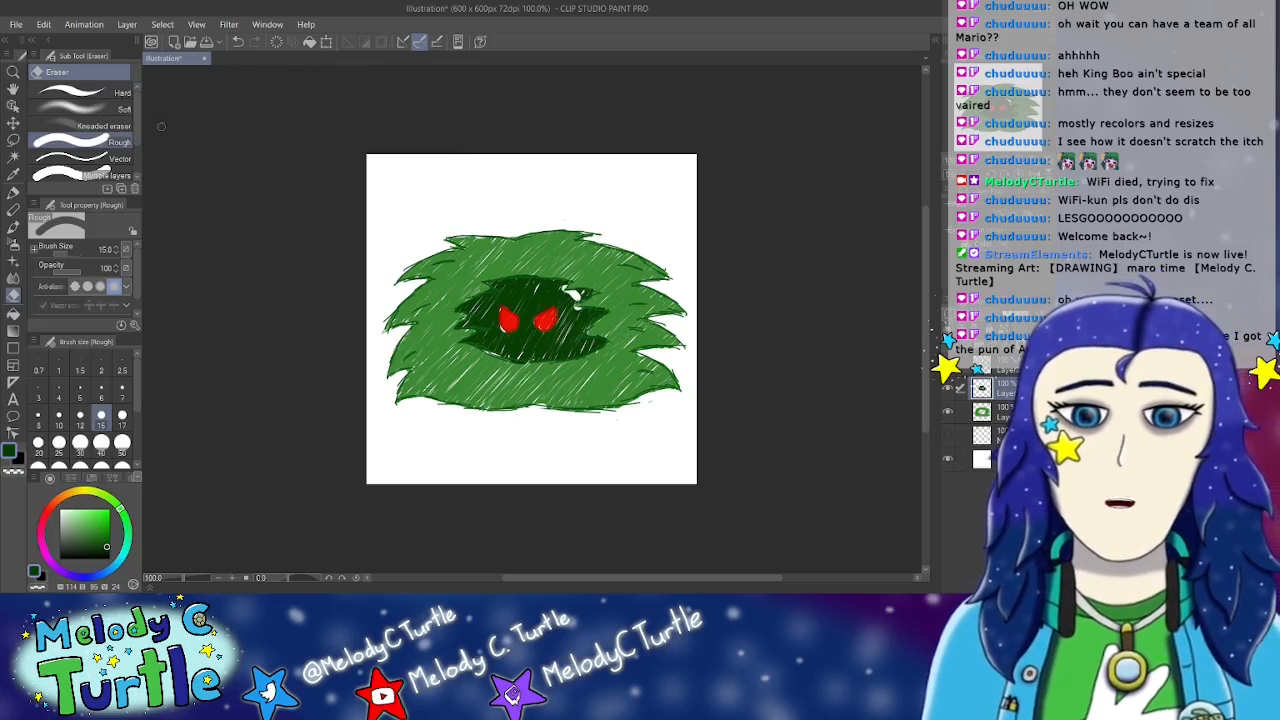
key("ctrl+z")
key("ctrl+z")
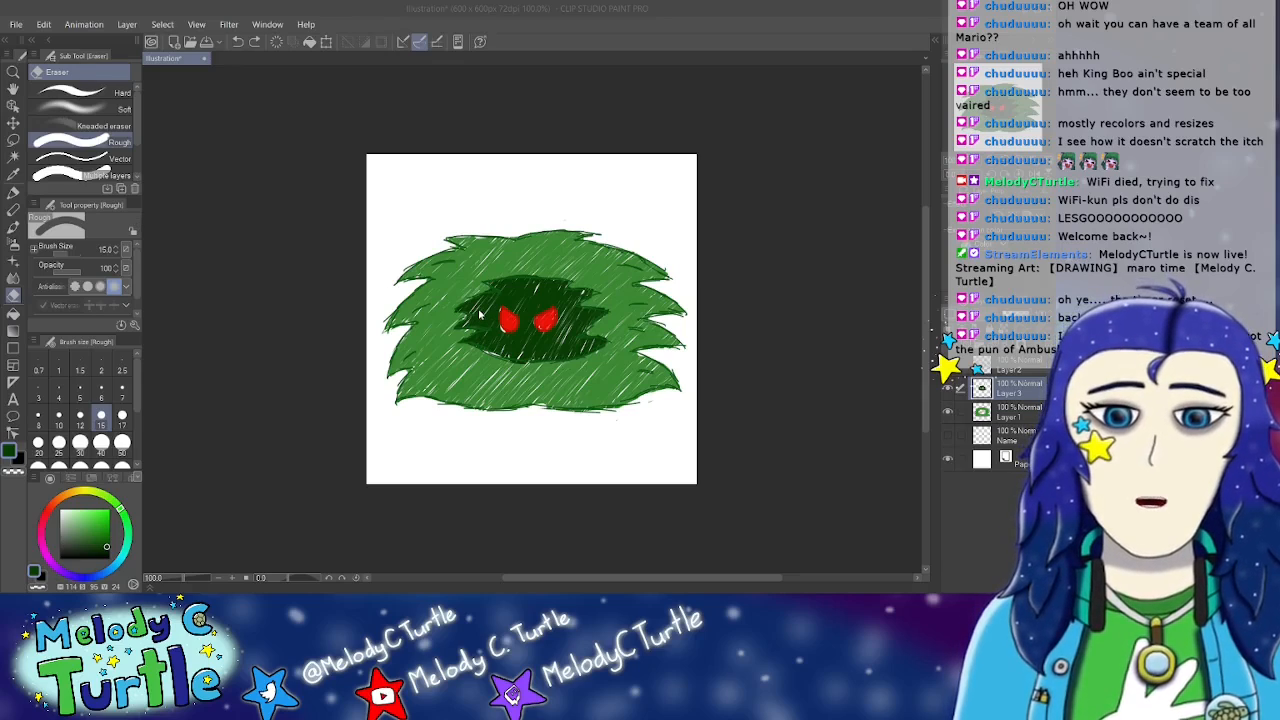
left_click(134, 95)
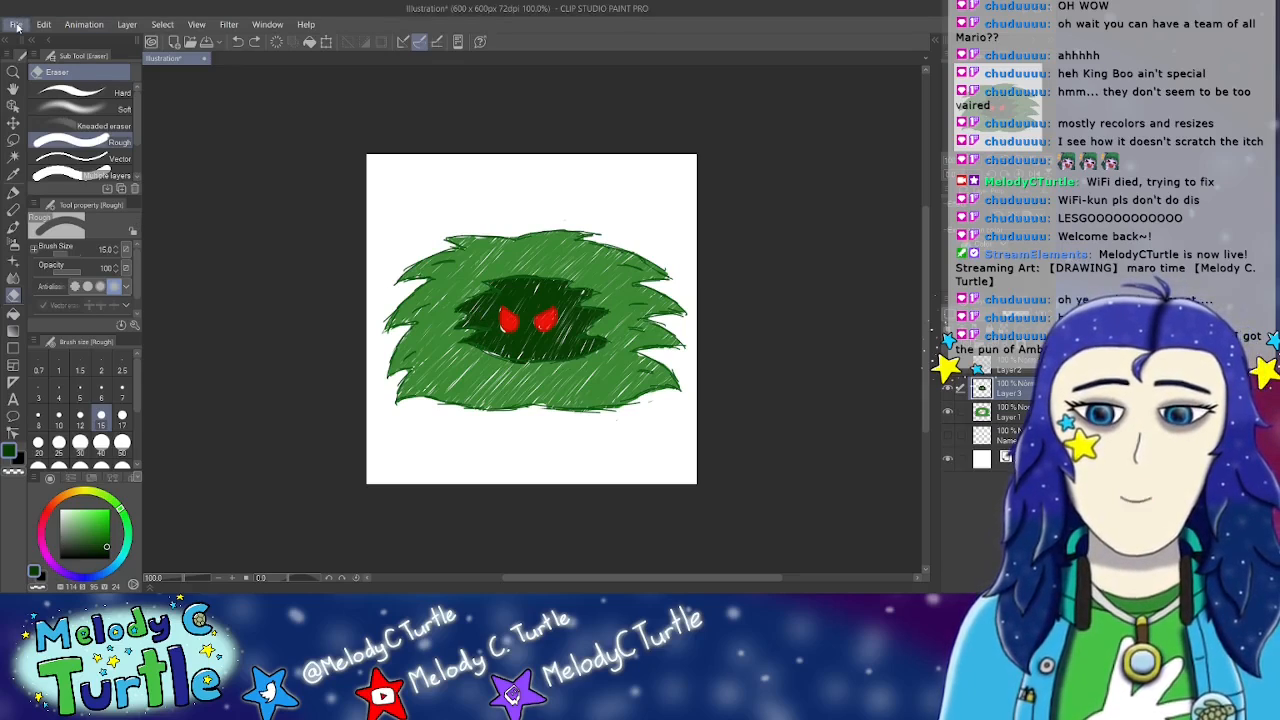
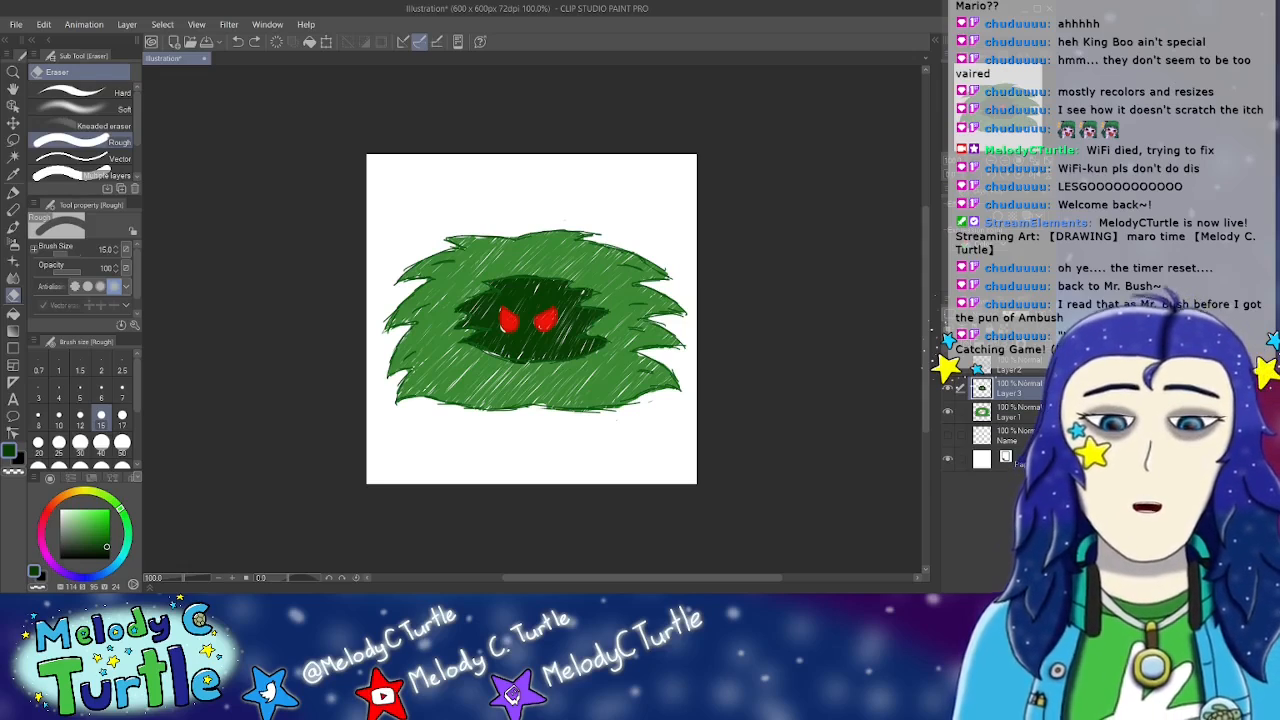
Step: Clear the contents of Layer 3, Layer 1 and Layer 2, and show the Name layer again and clear it too
key("Delete")
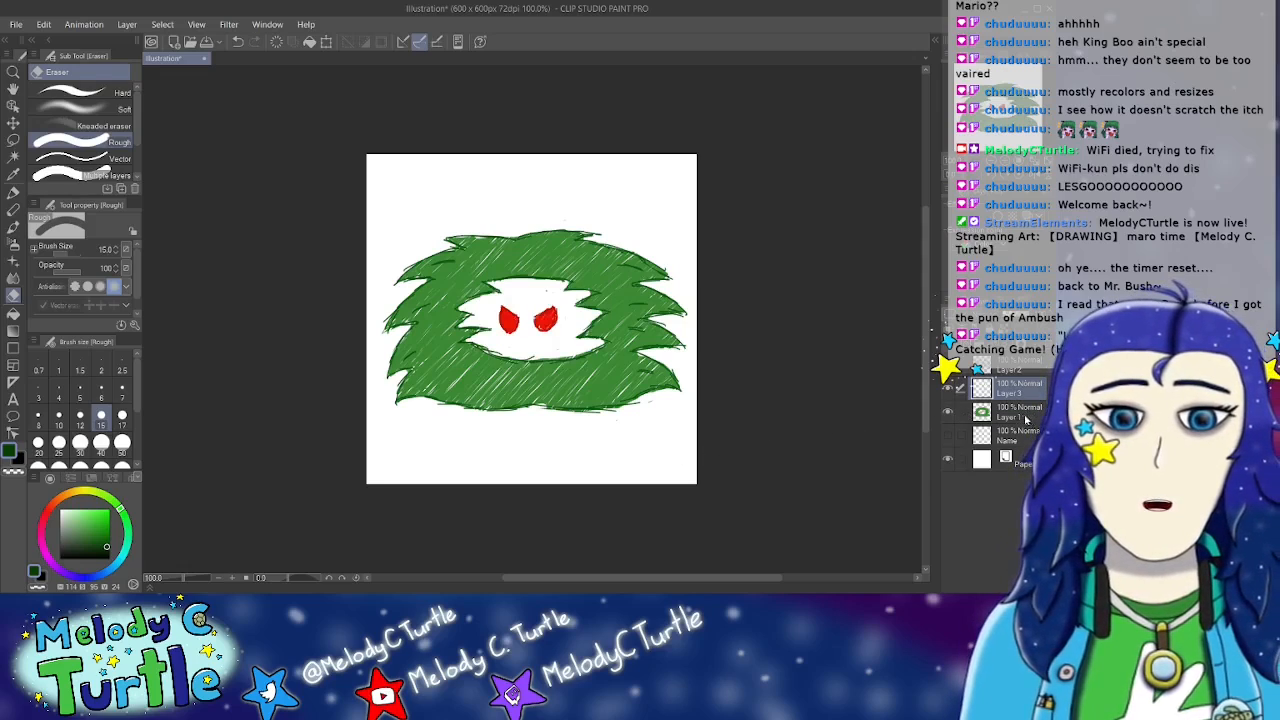
left_click(1024, 416)
key("Delete")
left_click(1020, 372)
key("Delete")
left_click(948, 436)
left_click(1015, 436)
key("Delete")
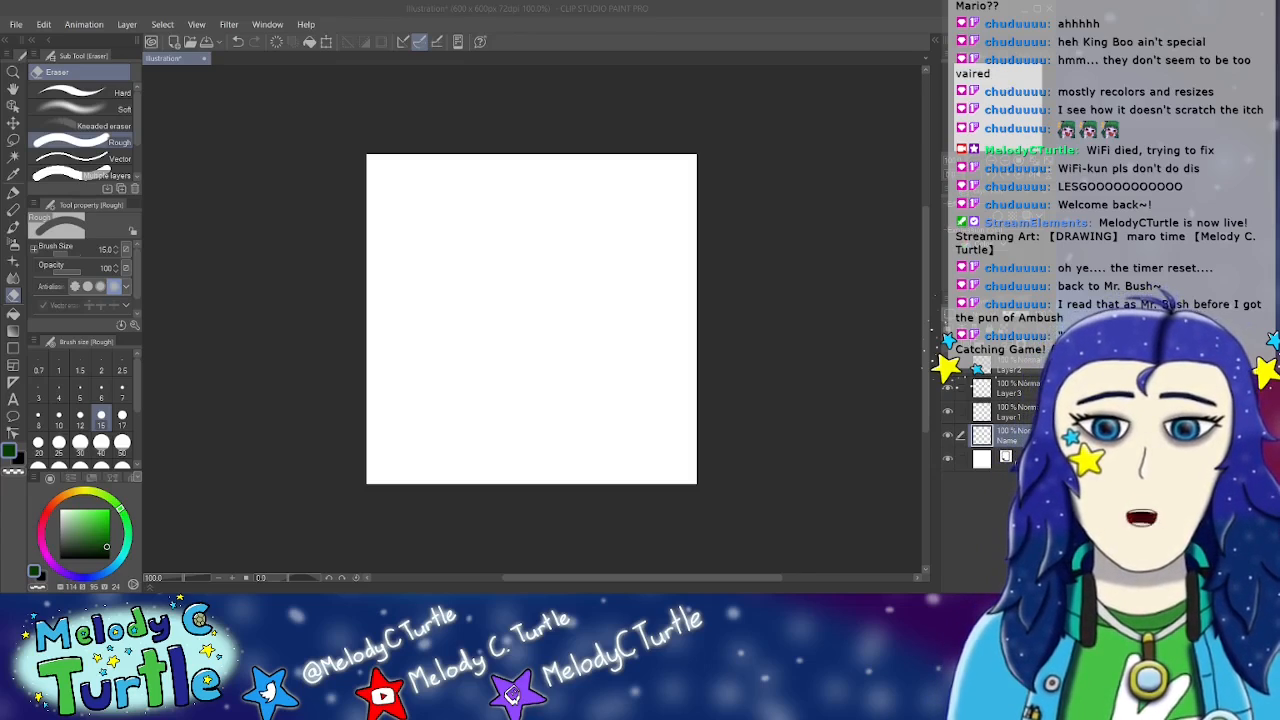
Step: Handwrite the title River Piranha Plant in black on the Name layer, in the canvas's upper left corner
left_click(429, 131)
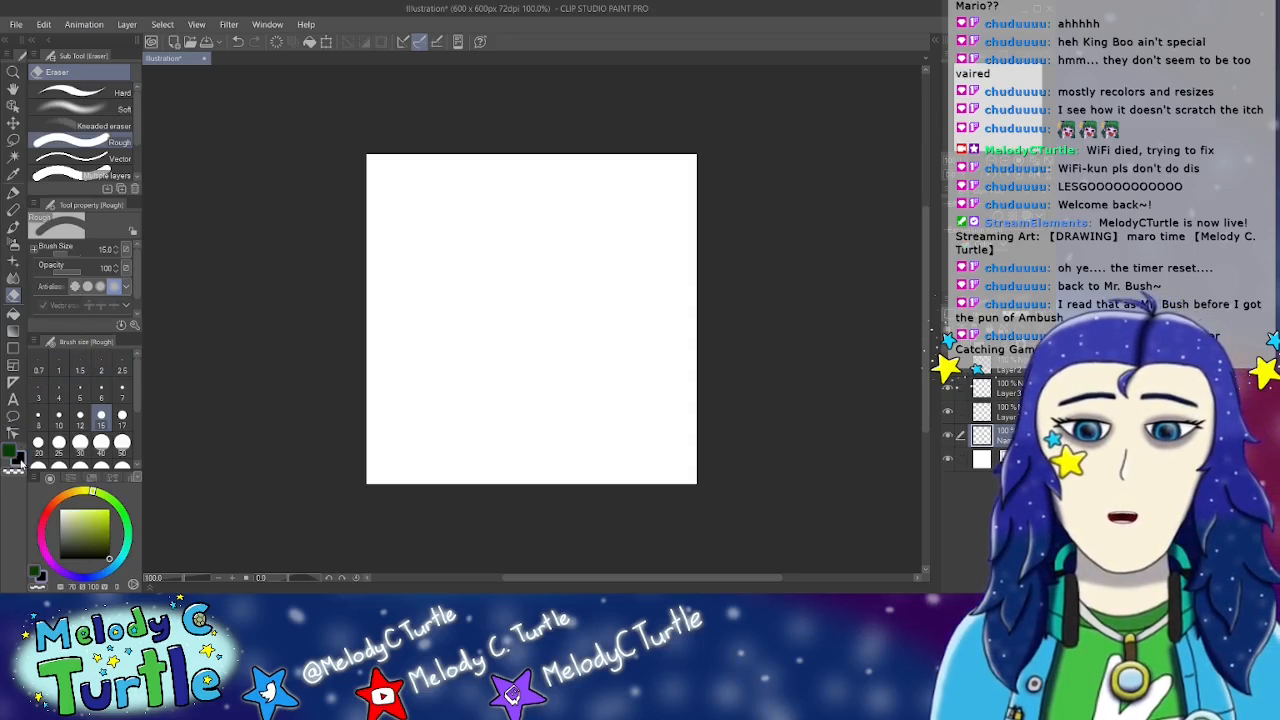
left_click(13, 192)
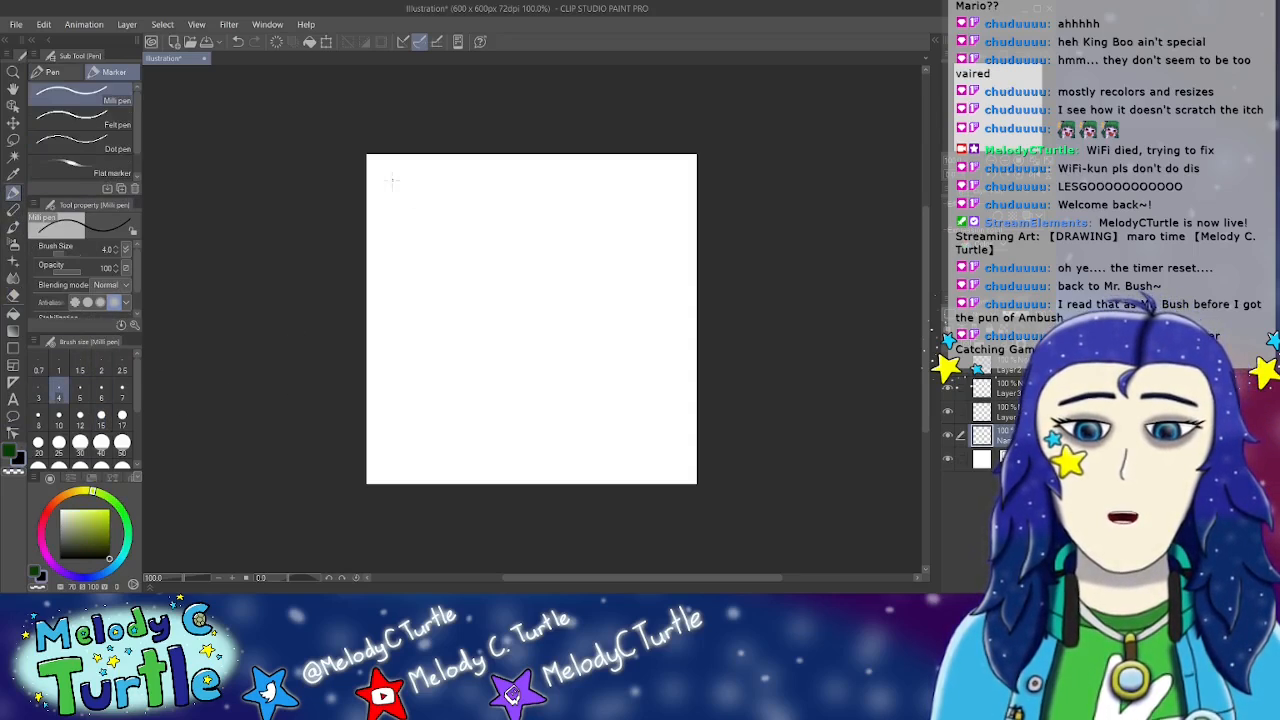
mouse_move(372, 158)
left_mouse_down()
mouse_move(374, 180)
mouse_move(434, 158)
mouse_move(386, 198)
mouse_move(412, 180)
mouse_move(444, 182)
left_mouse_up()
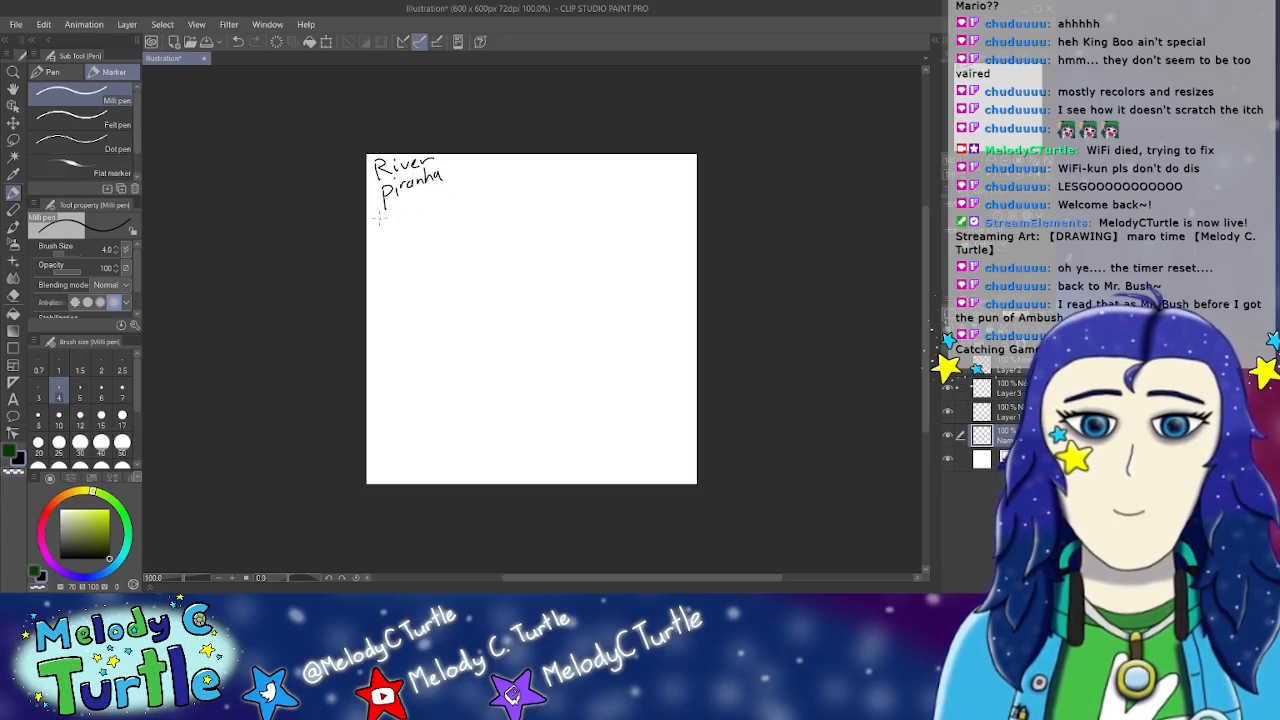
left_click_drag(373, 220, 374, 236)
left_click_drag(373, 218, 400, 230)
left_click_drag(402, 230, 414, 218)
Step: On Layer 2, draw the plant's Y-shaped lips as a black outline in the middle of the canvas
left_click(1012, 364)
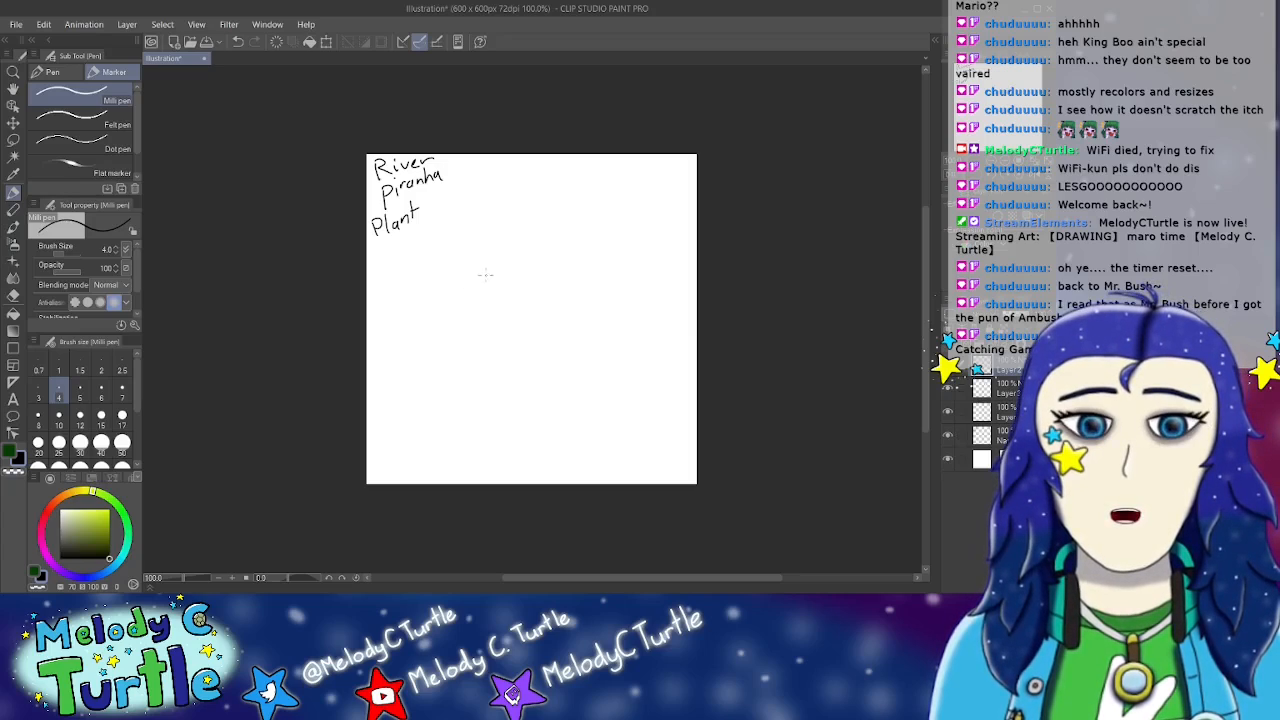
mouse_move(497, 284)
left_mouse_down()
mouse_move(494, 308)
mouse_move(503, 316)
mouse_move(499, 283)
mouse_move(514, 322)
mouse_move(523, 290)
mouse_move(535, 293)
mouse_move(514, 322)
left_mouse_up()
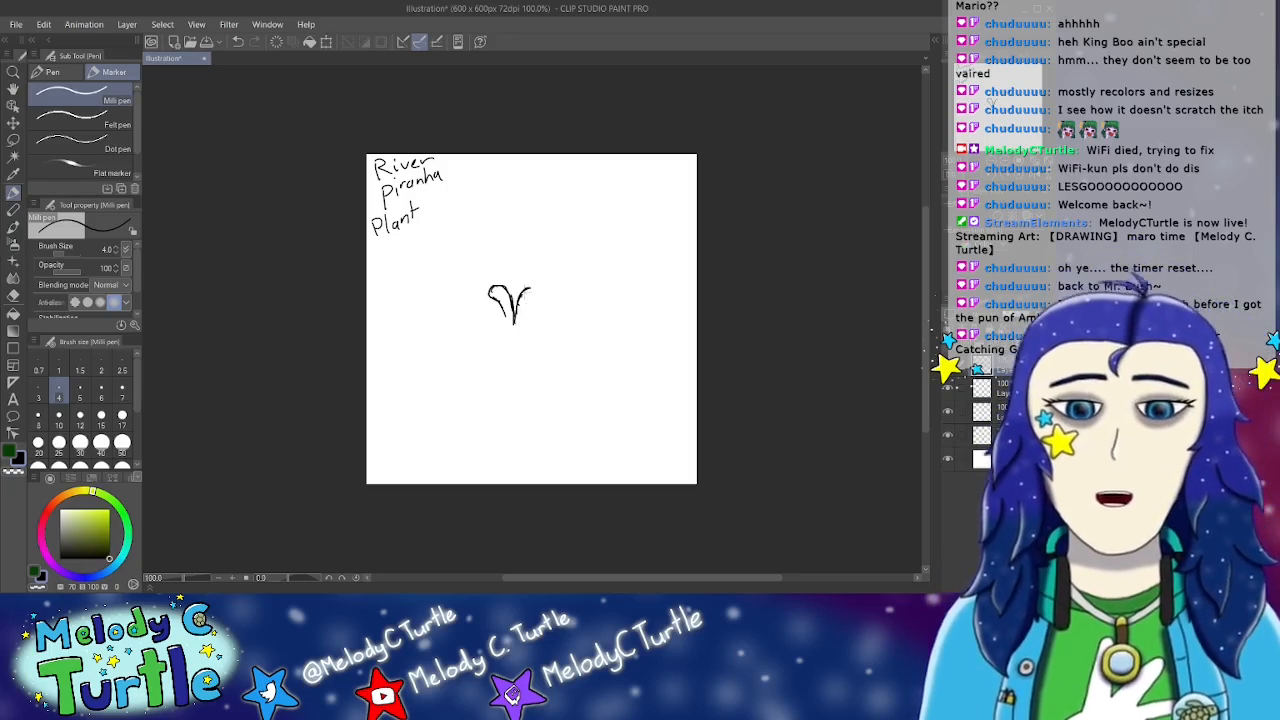
mouse_move(520, 290)
left_mouse_down()
mouse_move(550, 294)
mouse_move(527, 325)
mouse_move(494, 304)
mouse_move(503, 358)
mouse_move(517, 366)
mouse_move(532, 322)
mouse_move(515, 334)
left_mouse_up()
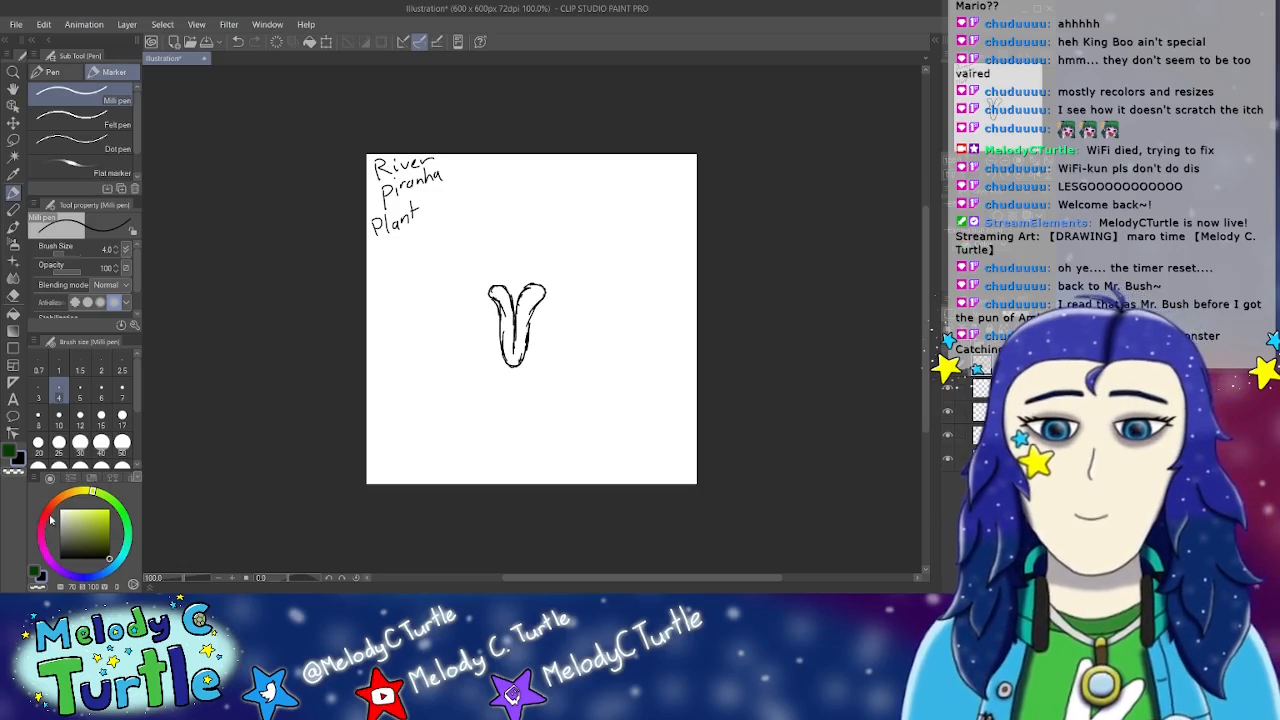
Step: Choose a dark red and sketch the plant's round head outline around the lips
mouse_move(47, 515)
left_mouse_down()
mouse_move(45, 503)
mouse_move(109, 530)
left_mouse_up()
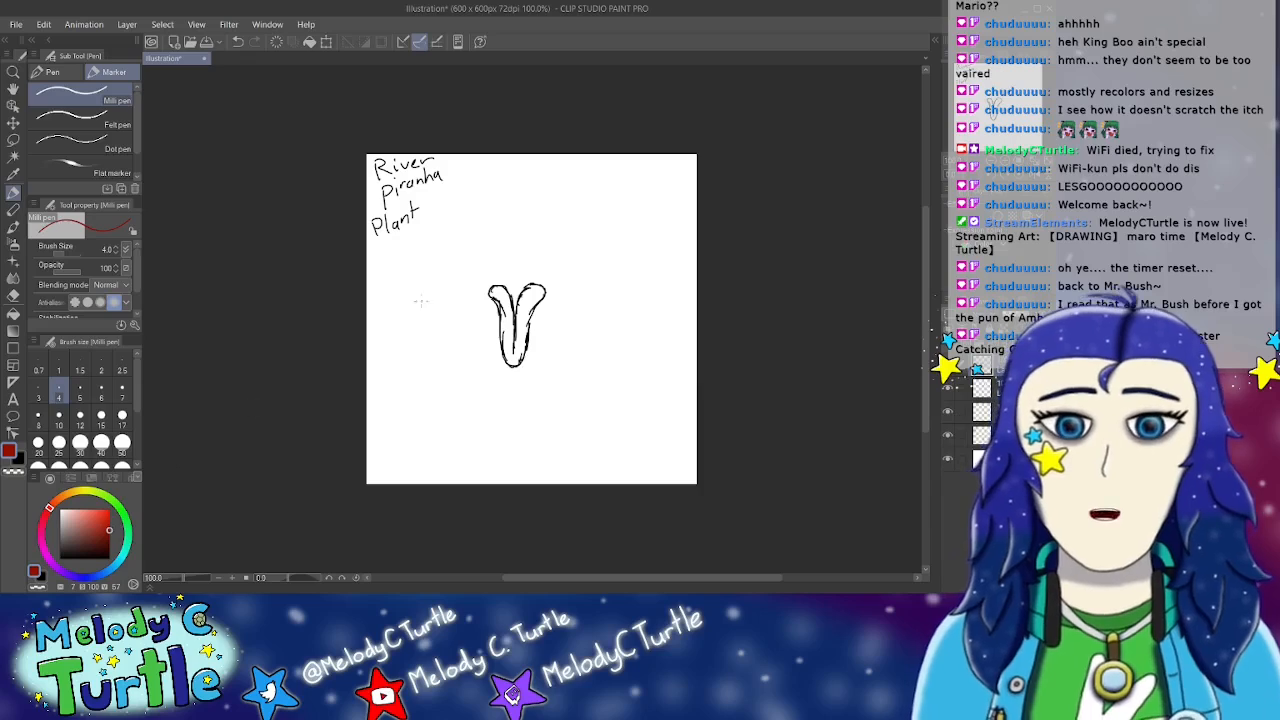
mouse_move(489, 296)
left_mouse_down()
mouse_move(455, 369)
mouse_move(470, 332)
mouse_move(470, 381)
mouse_move(457, 354)
mouse_move(498, 406)
left_mouse_up()
mouse_move(457, 356)
left_mouse_down()
mouse_move(505, 412)
mouse_move(548, 402)
left_mouse_up()
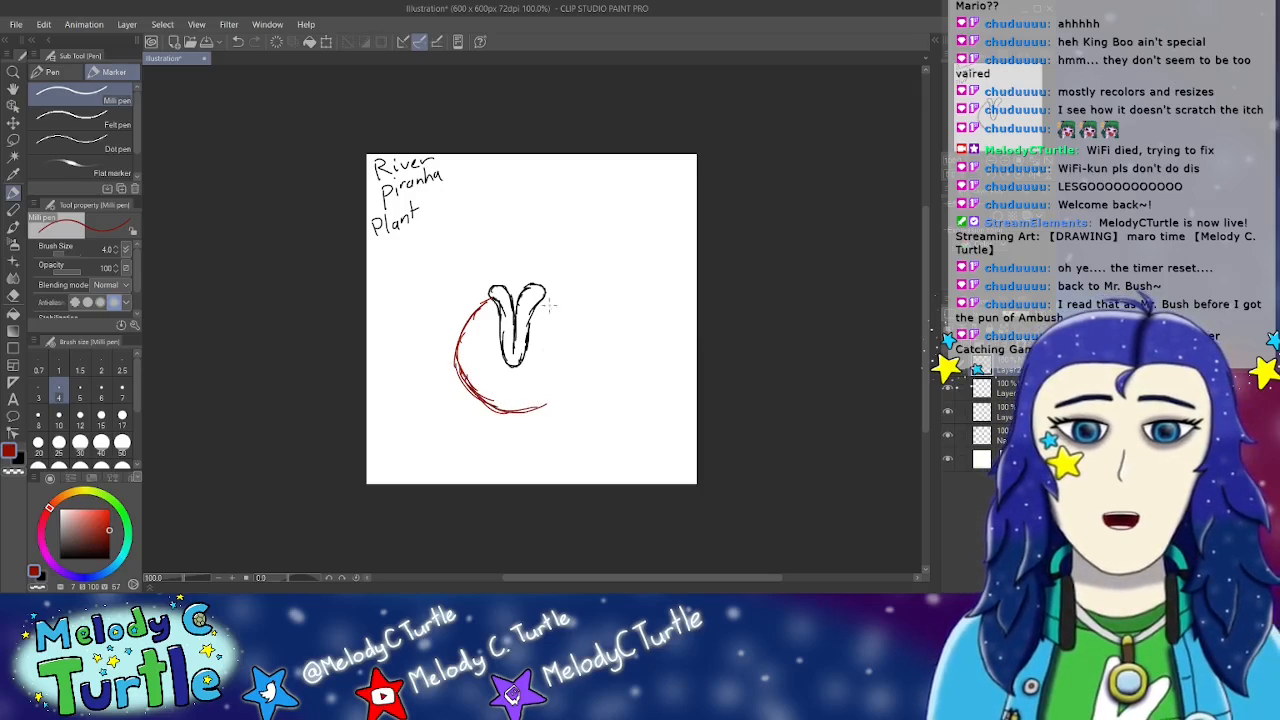
mouse_move(546, 299)
left_mouse_down()
mouse_move(579, 368)
mouse_move(570, 397)
mouse_move(536, 410)
left_mouse_up()
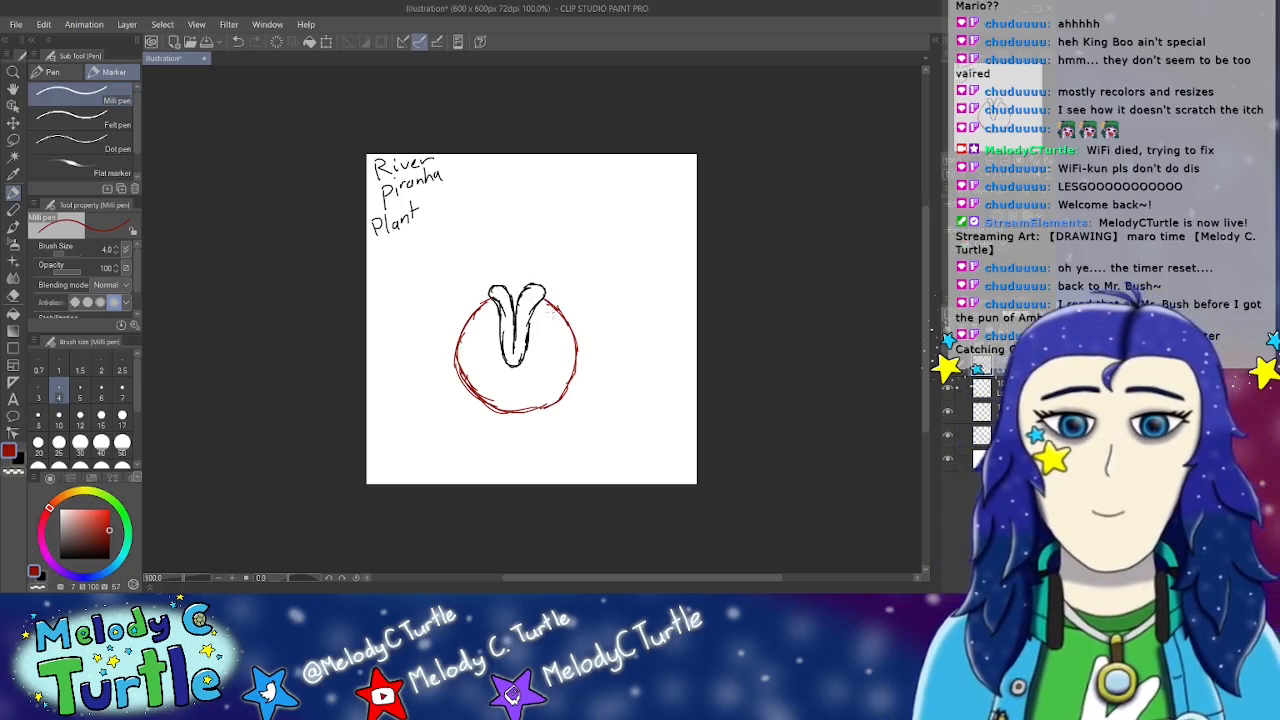
Step: Outline four spots on the plant's head in dark red, three at its edges and one below the lips
mouse_move(551, 306)
left_mouse_down()
mouse_move(543, 328)
mouse_move(572, 347)
left_mouse_up()
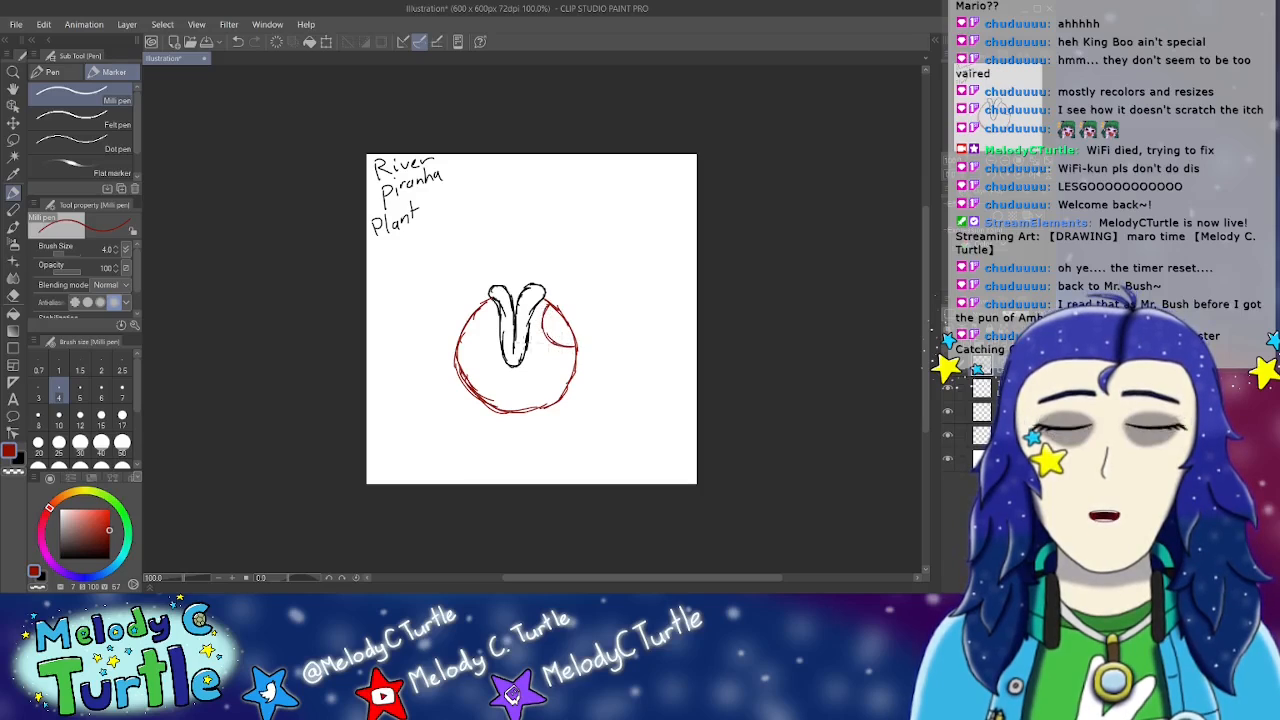
left_click_drag(487, 305, 474, 345)
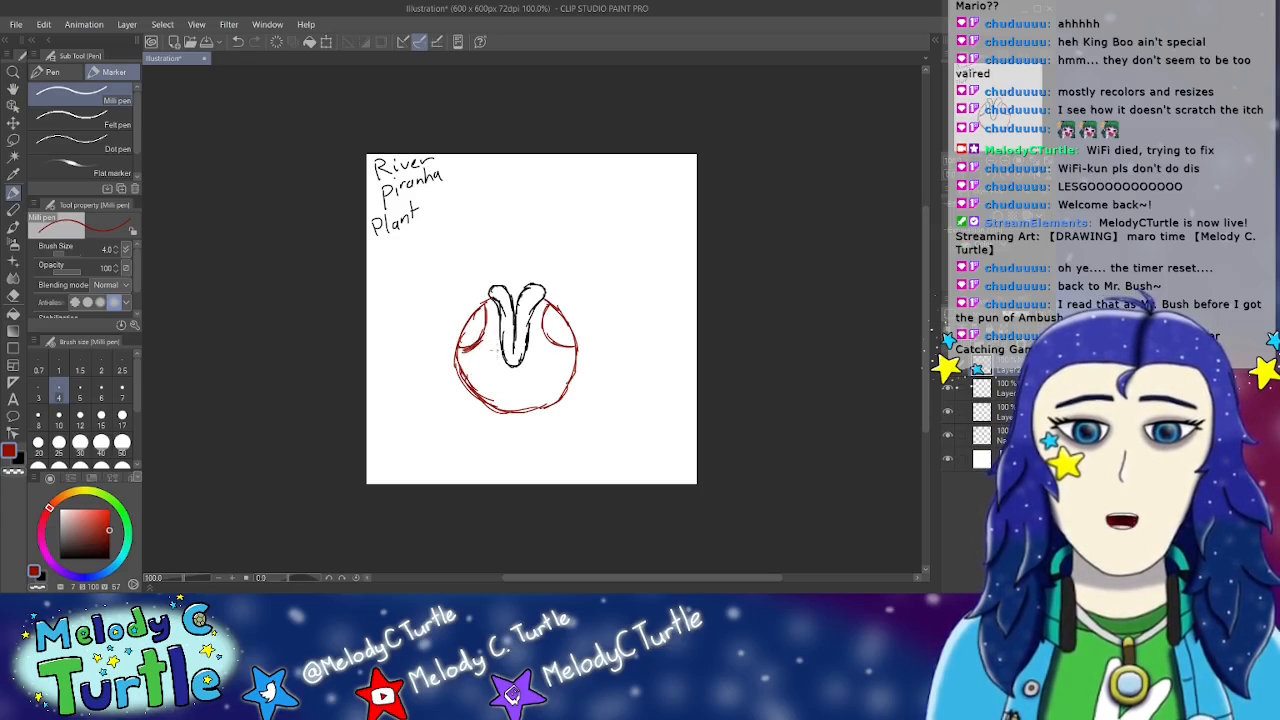
mouse_move(500, 350)
left_mouse_down()
mouse_move(481, 356)
mouse_move(483, 384)
mouse_move(515, 389)
mouse_move(522, 368)
mouse_move(518, 386)
mouse_move(551, 378)
mouse_move(539, 401)
left_mouse_up()
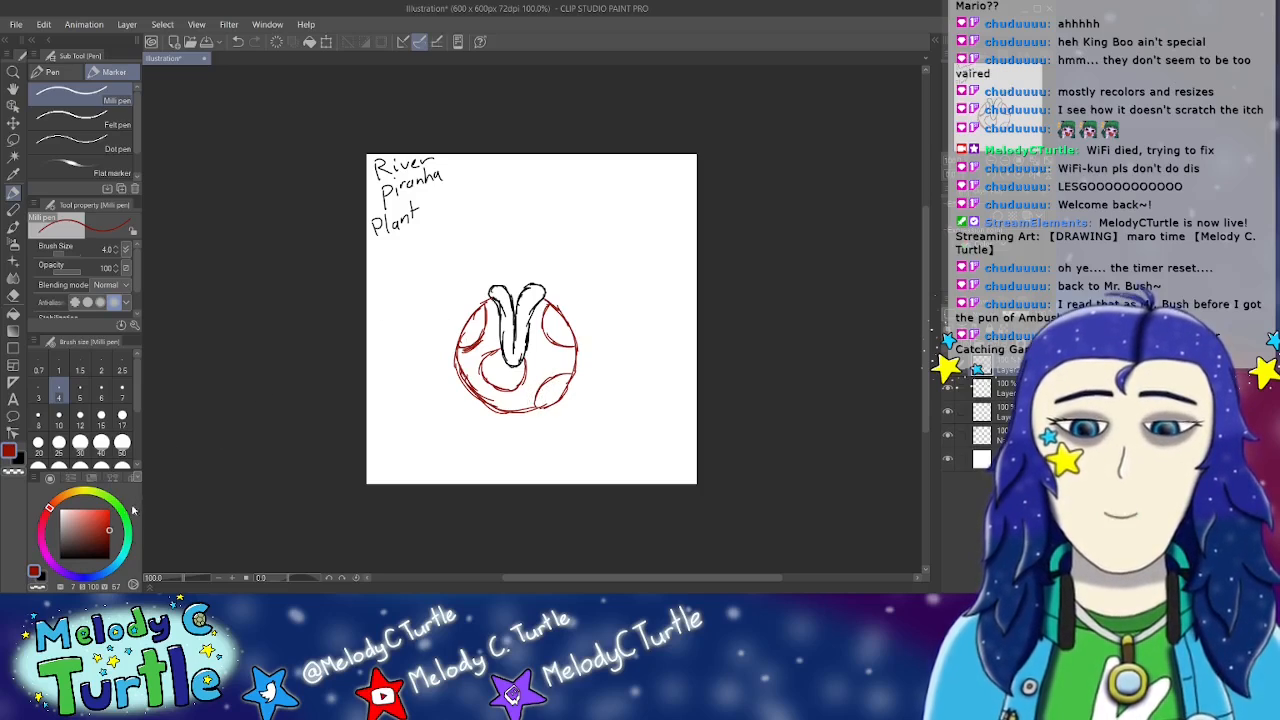
Step: Shift the plant slightly right and down, and outline a notched lily pad in green beneath its head
left_click(124, 514)
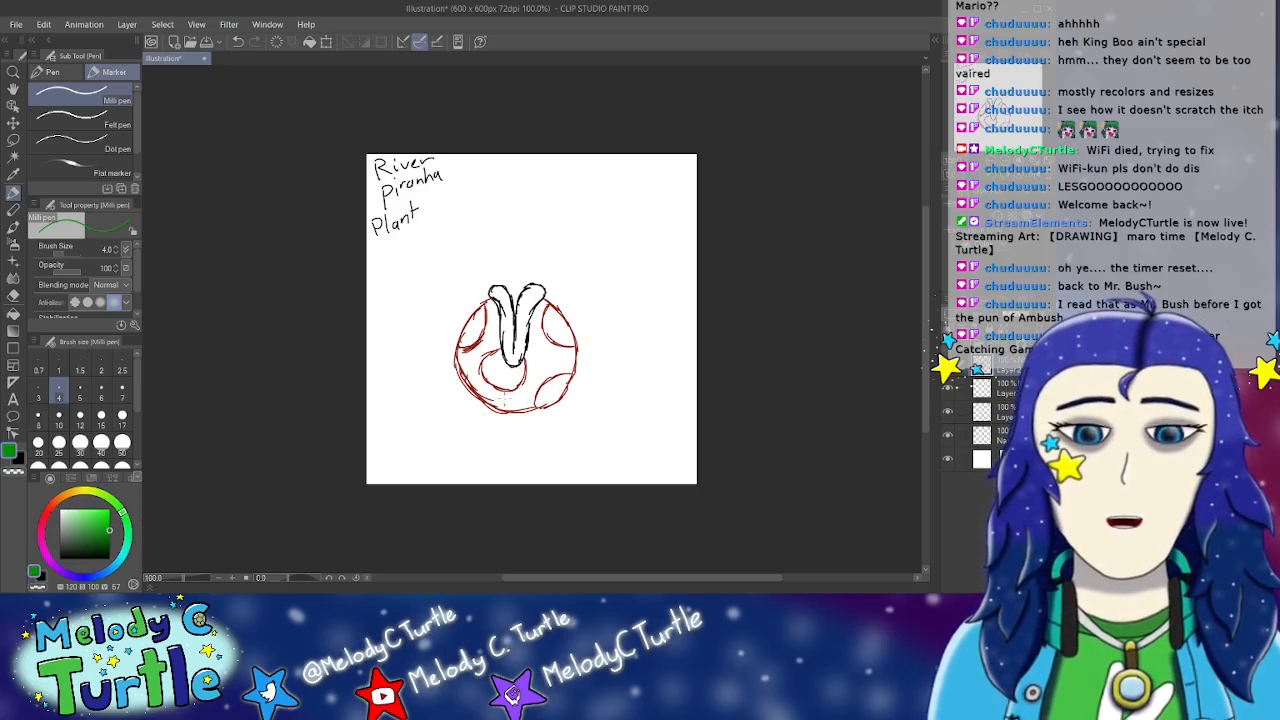
left_click(13, 122)
left_click_drag(511, 367, 532, 375)
key("p")
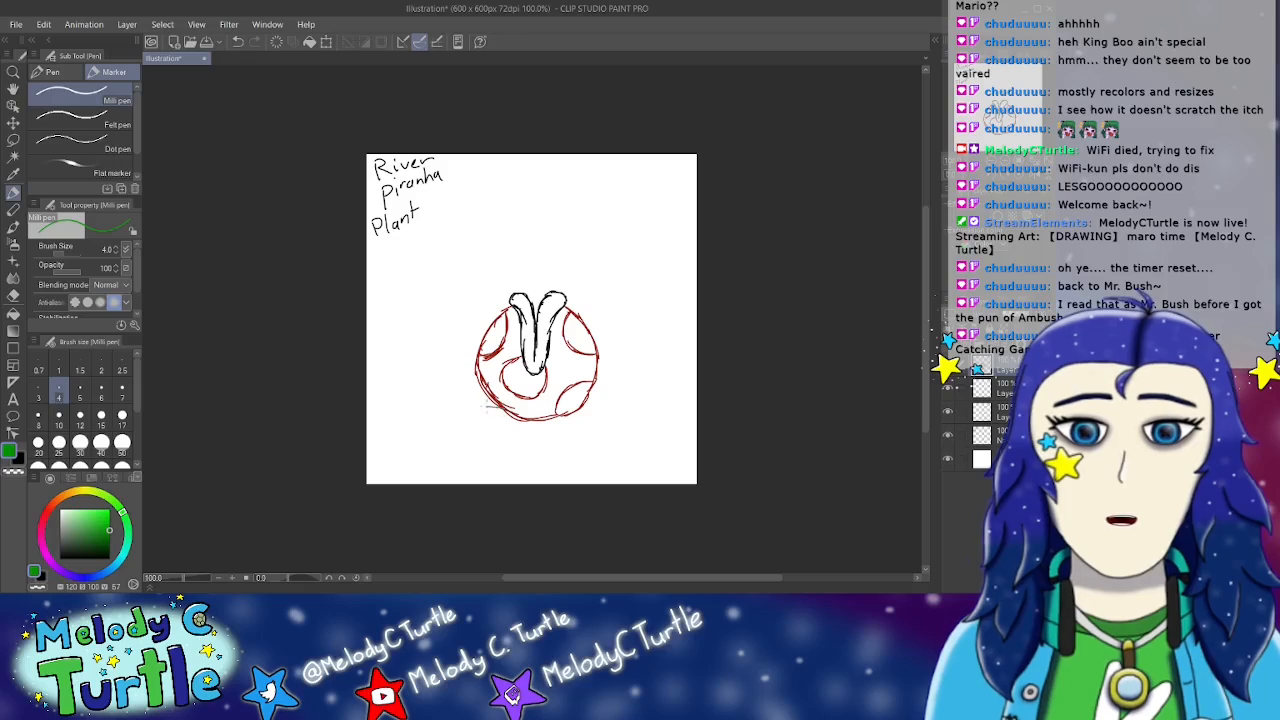
mouse_move(503, 408)
left_mouse_down()
mouse_move(451, 430)
mouse_move(500, 426)
mouse_move(487, 451)
mouse_move(578, 455)
mouse_move(592, 451)
mouse_move(600, 411)
mouse_move(603, 445)
mouse_move(587, 454)
left_mouse_up()
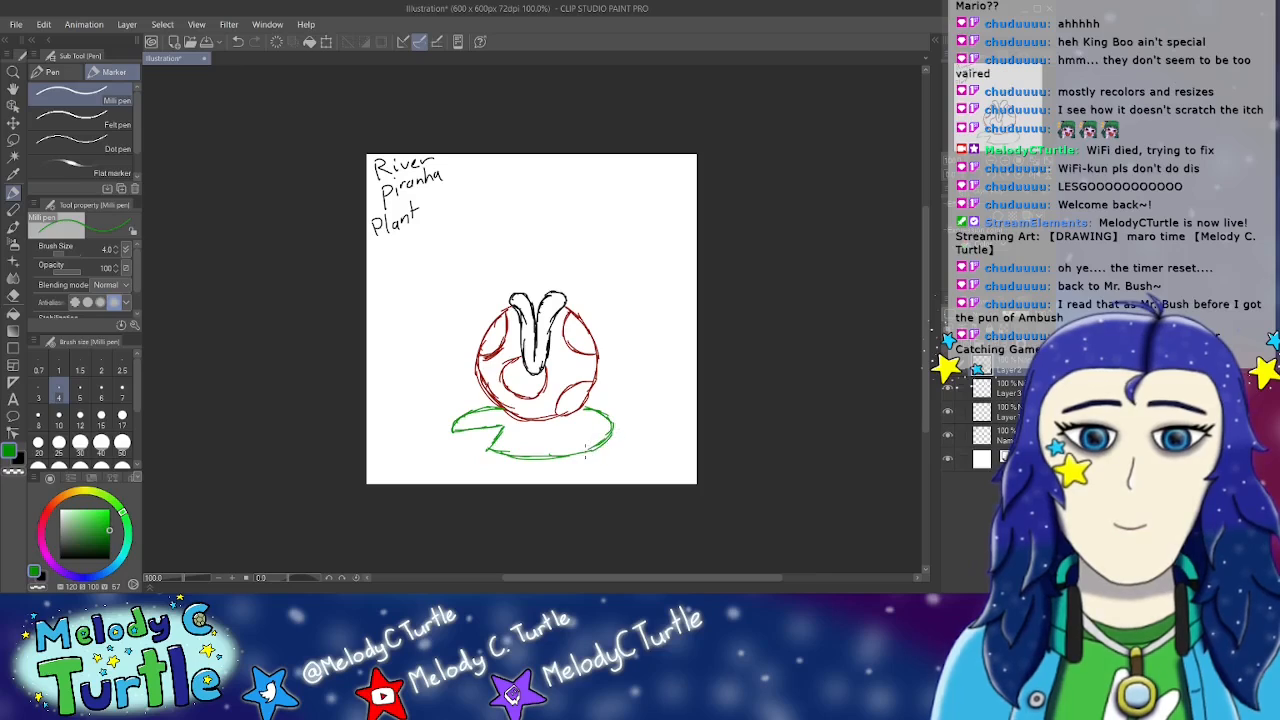
Step: Nudge the plant and lily pad drawing slightly down on the canvas, and return to the Milli pen
left_click(13, 125)
left_click_drag(514, 366, 513, 373)
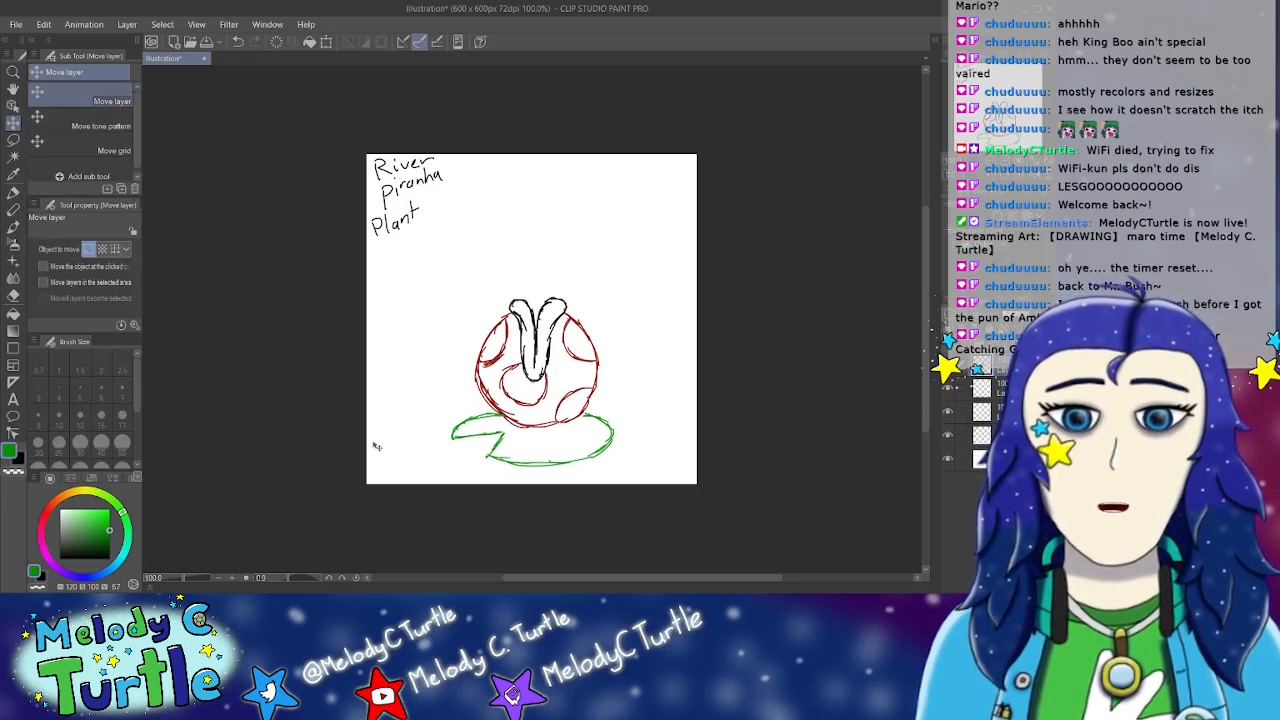
left_click(13, 192)
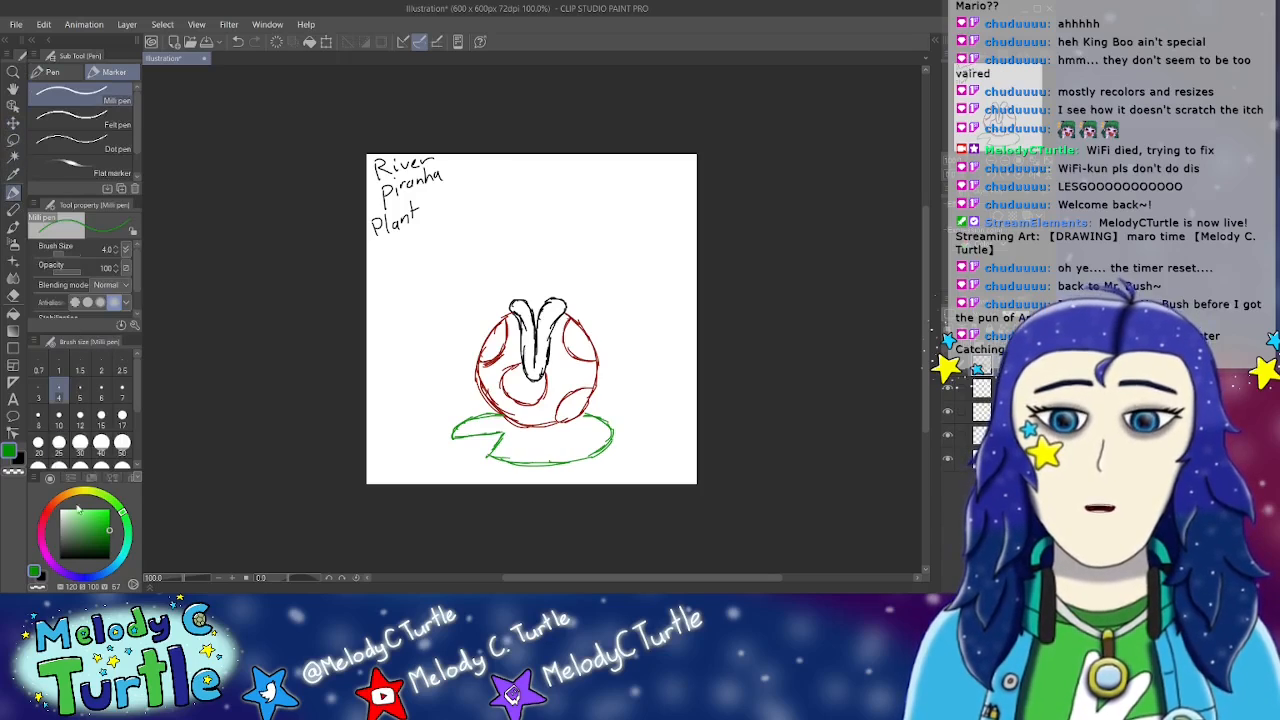
Step: Choose a pale blue and draw thin water spurts rising and curling outward above the plant's lips
left_click(123, 555)
left_click_drag(86, 511, 70, 512)
left_click_drag(530, 287, 530, 241)
left_click_drag(538, 284, 541, 238)
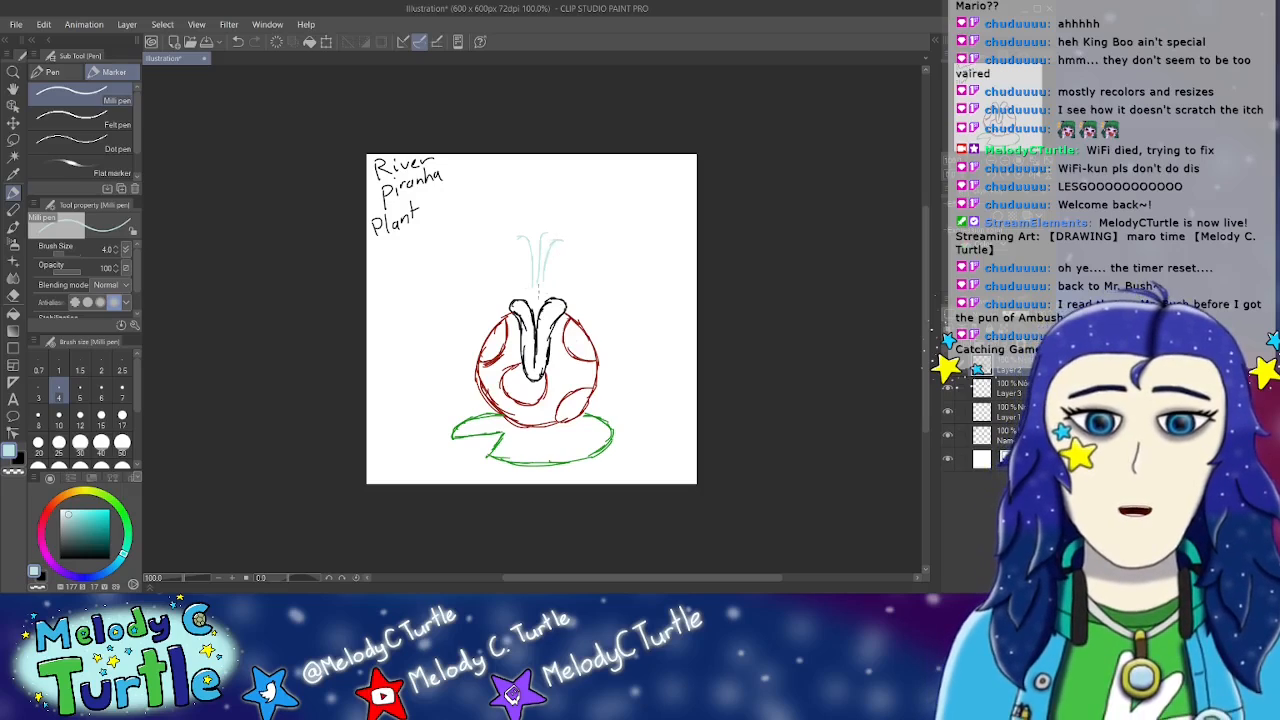
left_click_drag(542, 288, 543, 269)
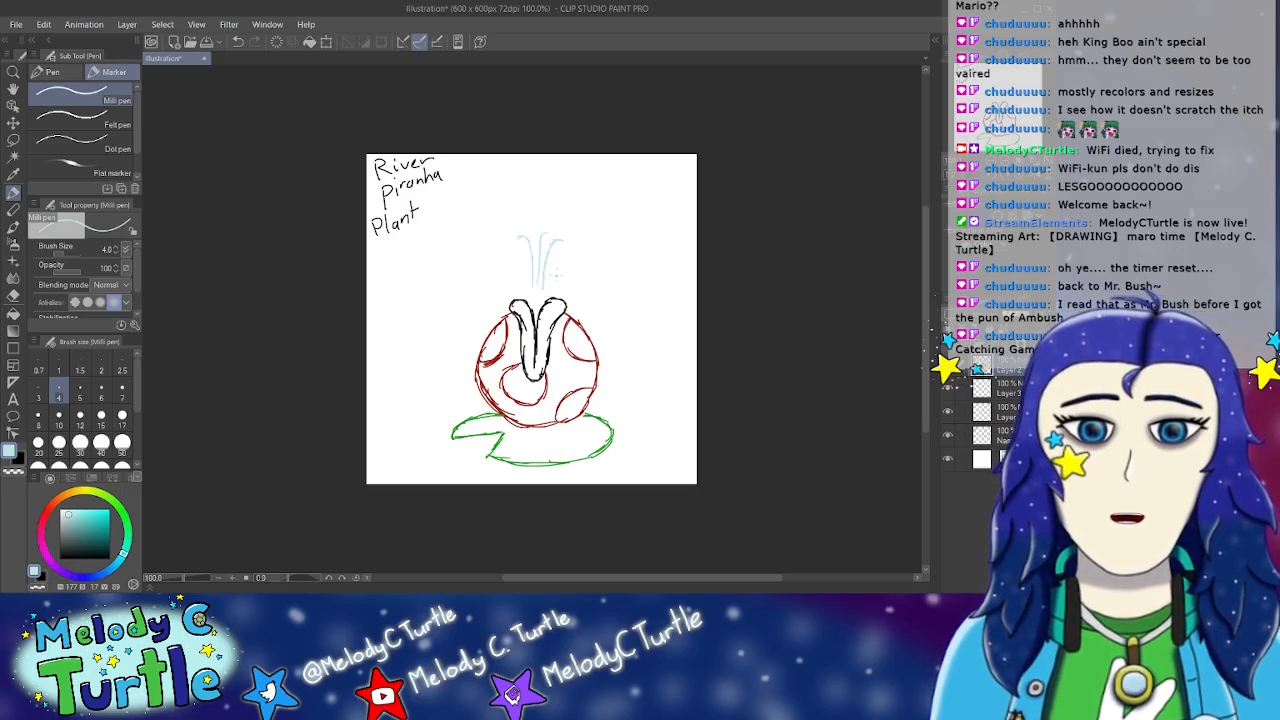
Step: Choose a dark green and draw a small round ball outline above the water spurts
left_click(121, 512)
left_click(109, 523)
left_click_drag(108, 526, 111, 535)
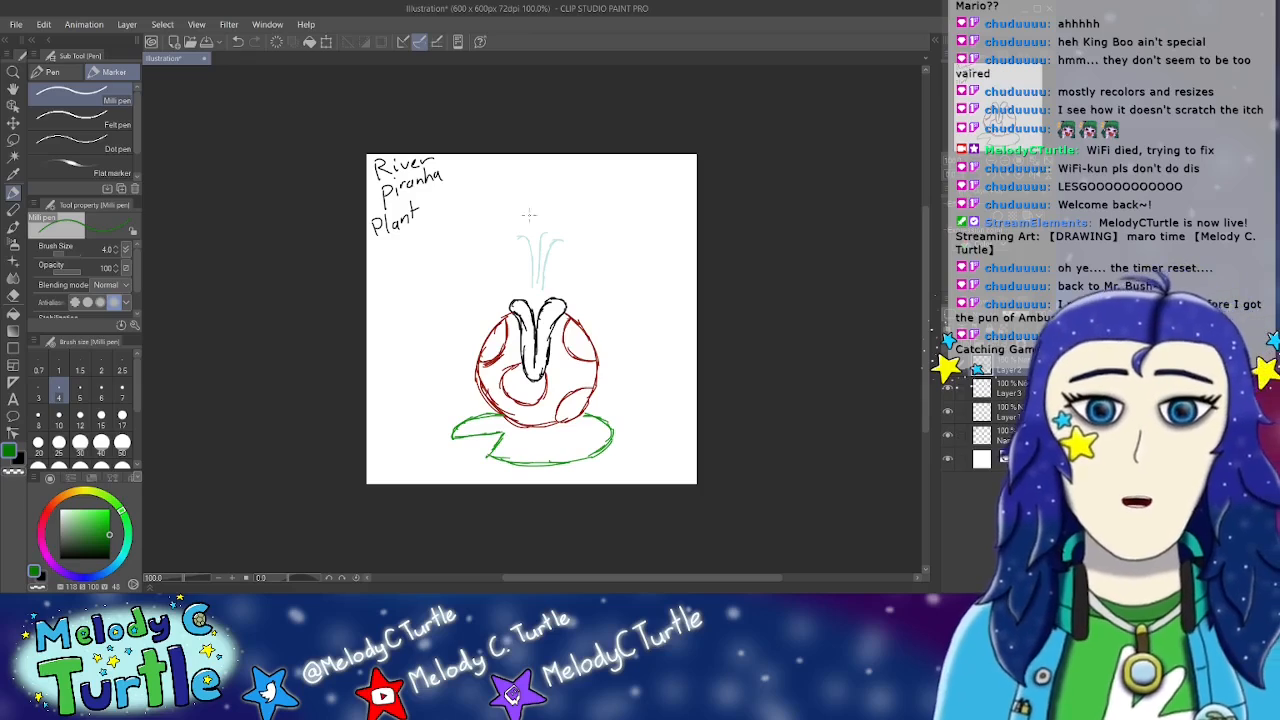
mouse_move(540, 180)
left_mouse_down()
mouse_move(527, 188)
mouse_move(546, 211)
mouse_move(560, 200)
mouse_move(540, 177)
left_mouse_up()
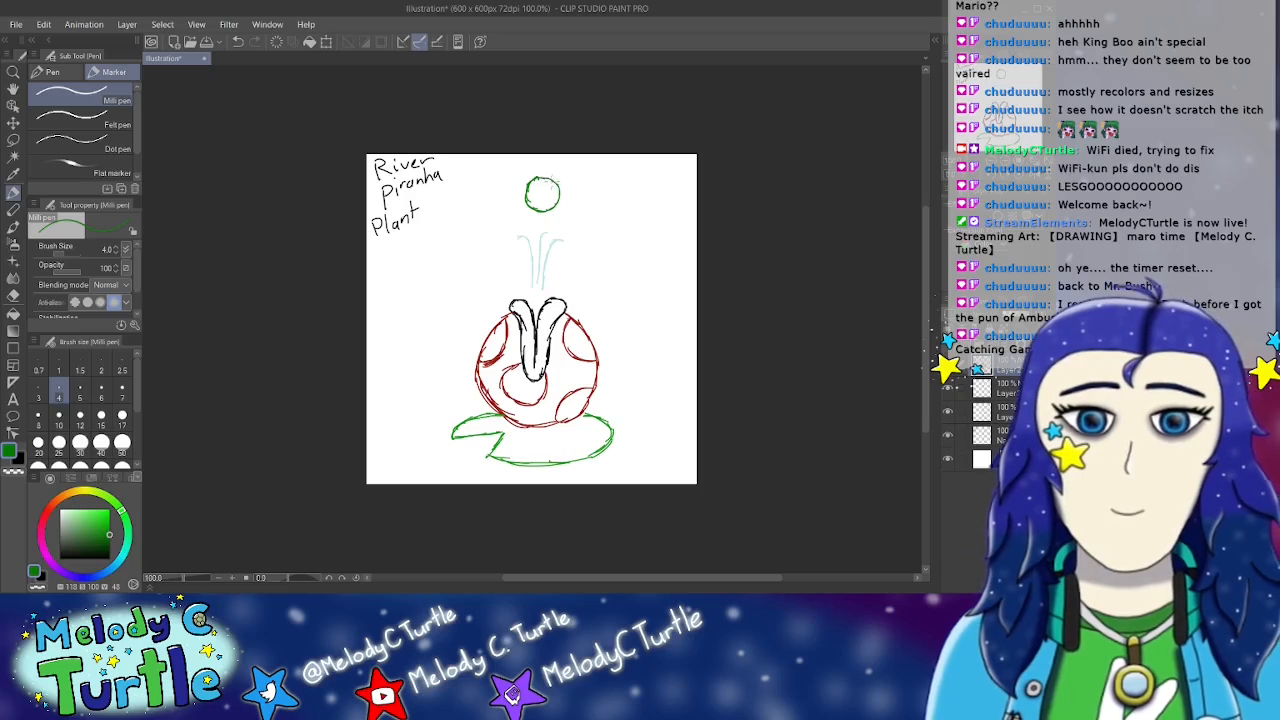
Step: Choose brown and draw small triangular spikes around the green ball
left_click(66, 496)
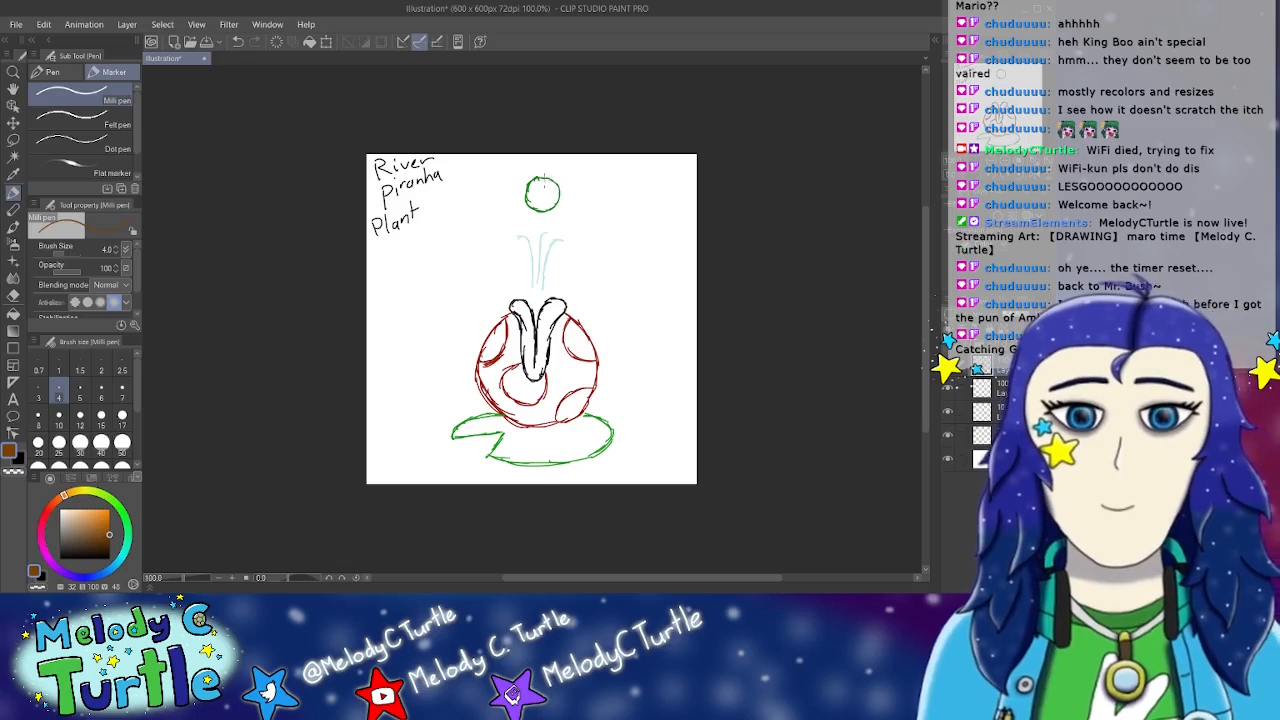
left_click_drag(560, 178, 557, 208)
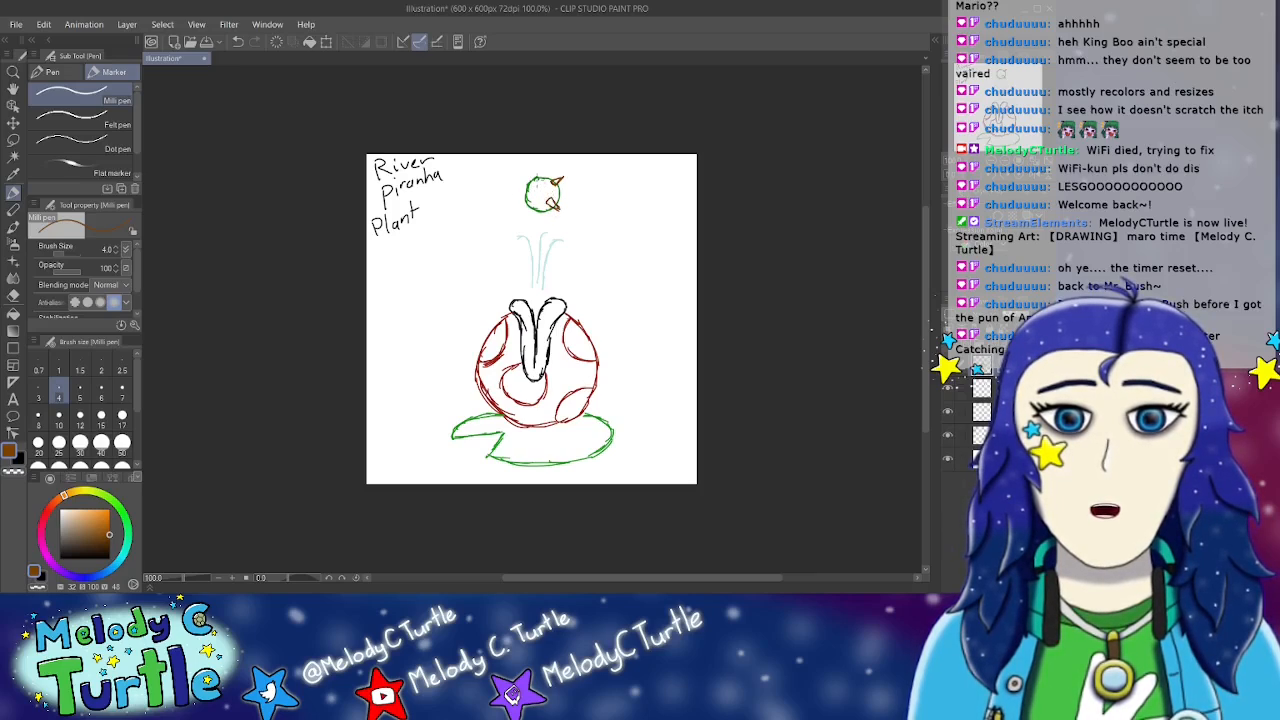
mouse_move(527, 172)
left_mouse_down()
mouse_move(540, 202)
mouse_move(532, 195)
left_mouse_up()
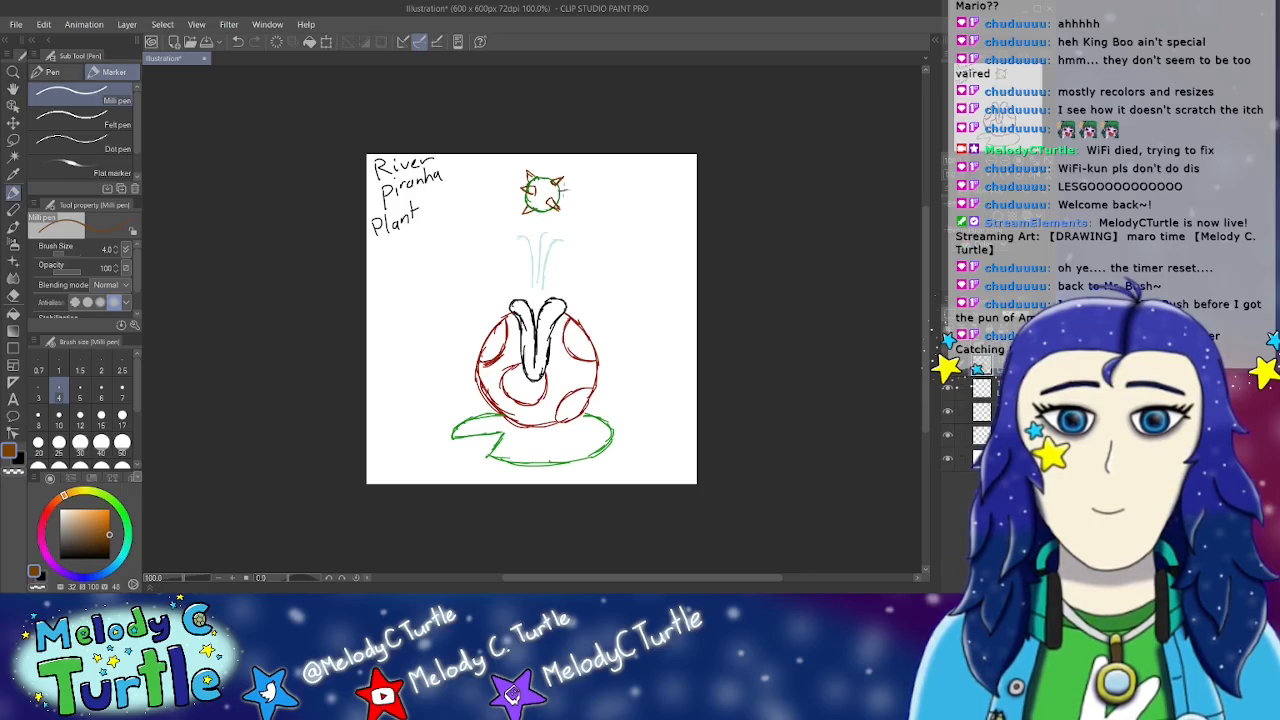
left_click_drag(561, 190, 570, 197)
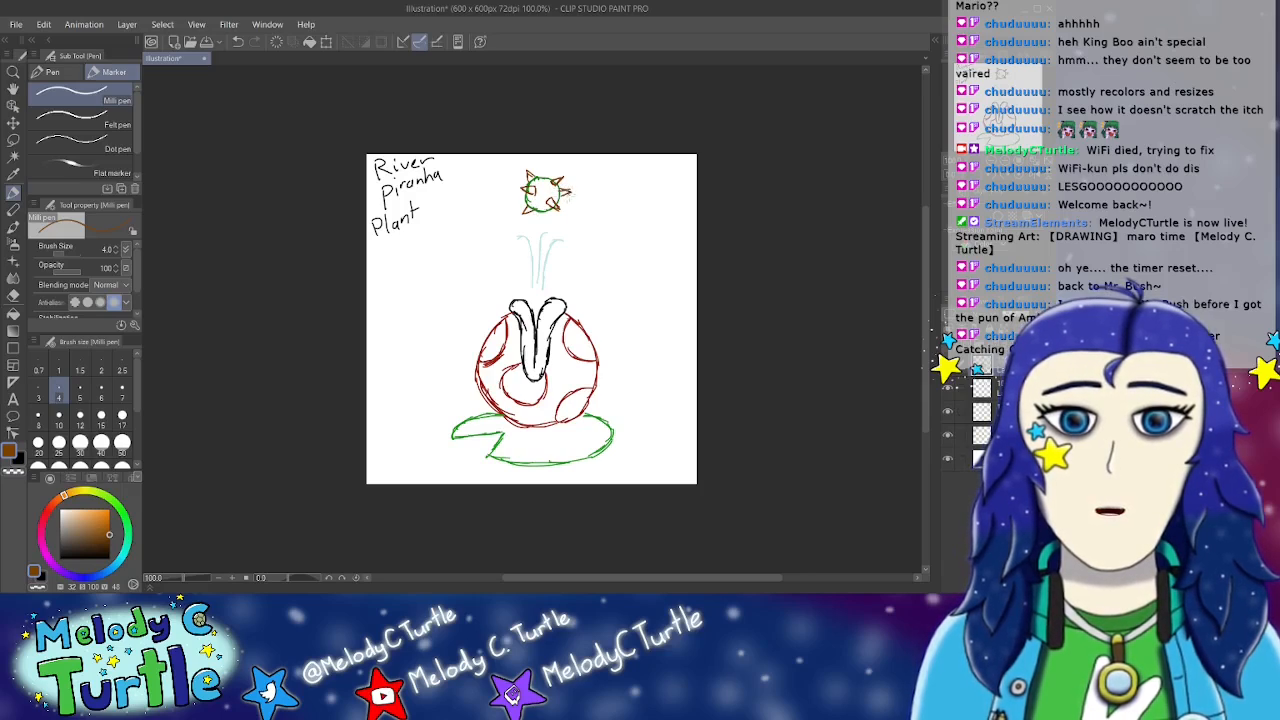
Step: Erase the lines around the ball's lower right spike with the Rough eraser and redraw that spike in brown
key("e")
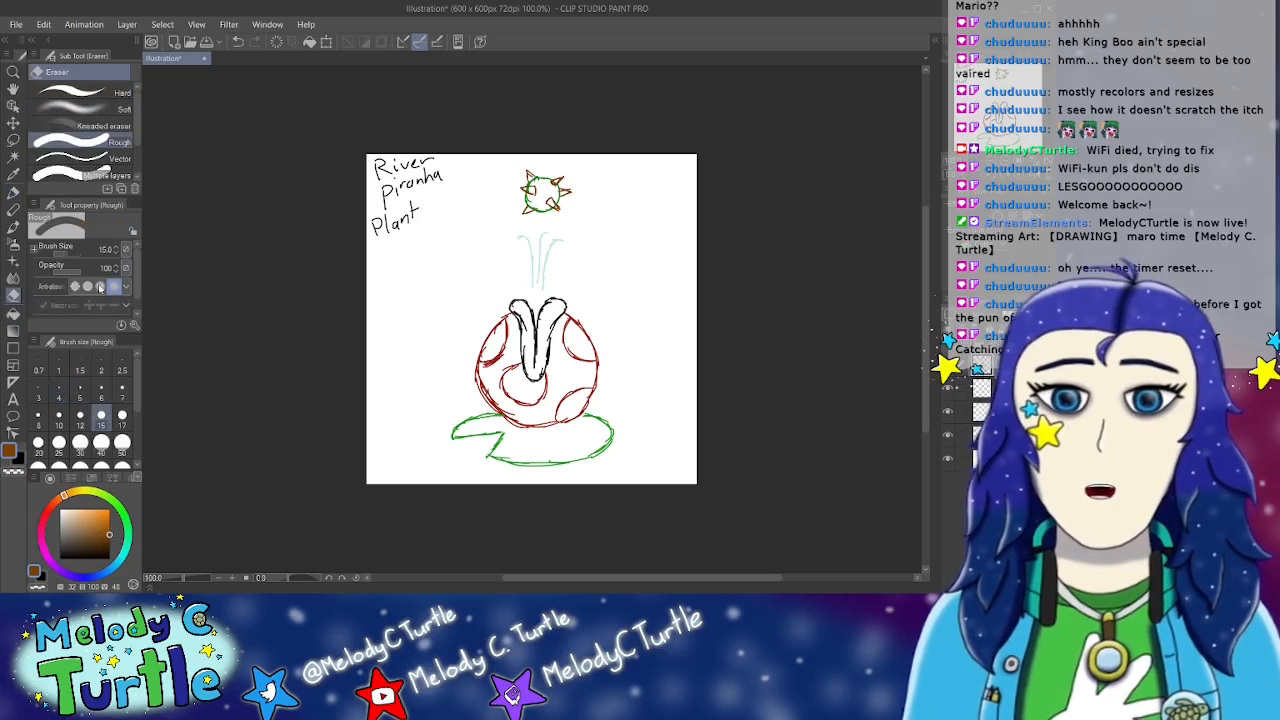
left_click_drag(547, 201, 555, 204)
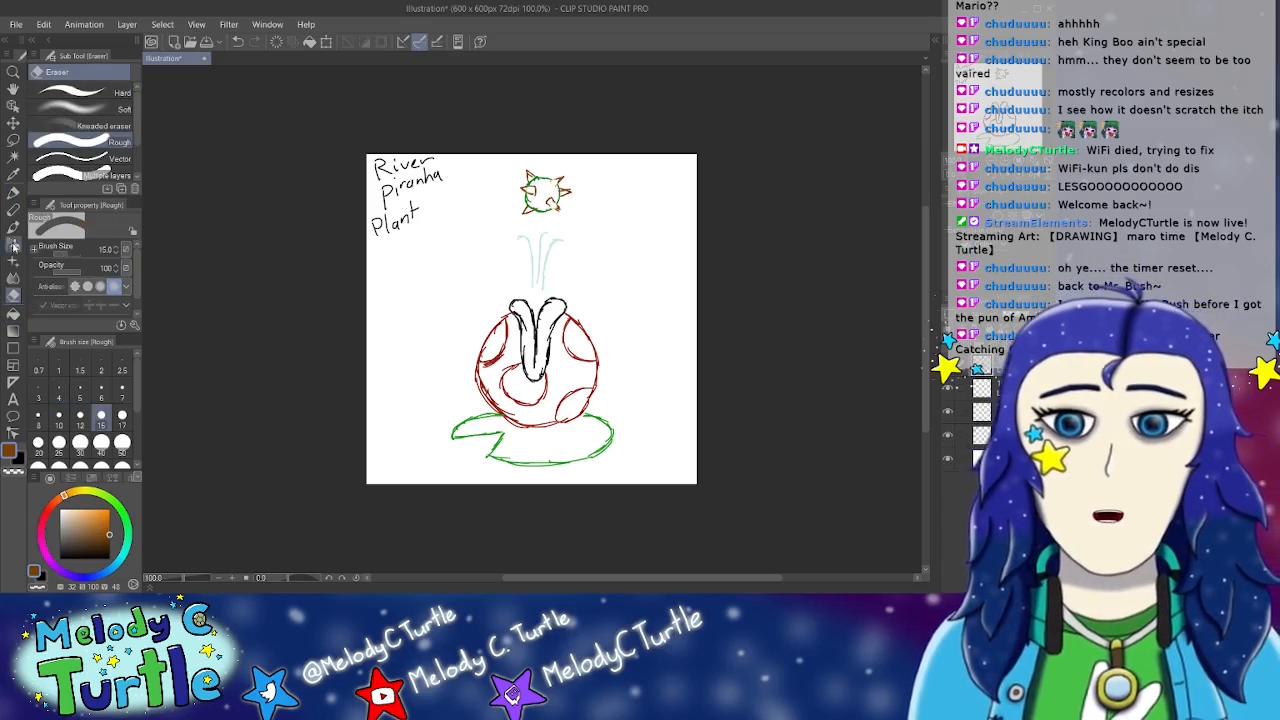
left_click(12, 194)
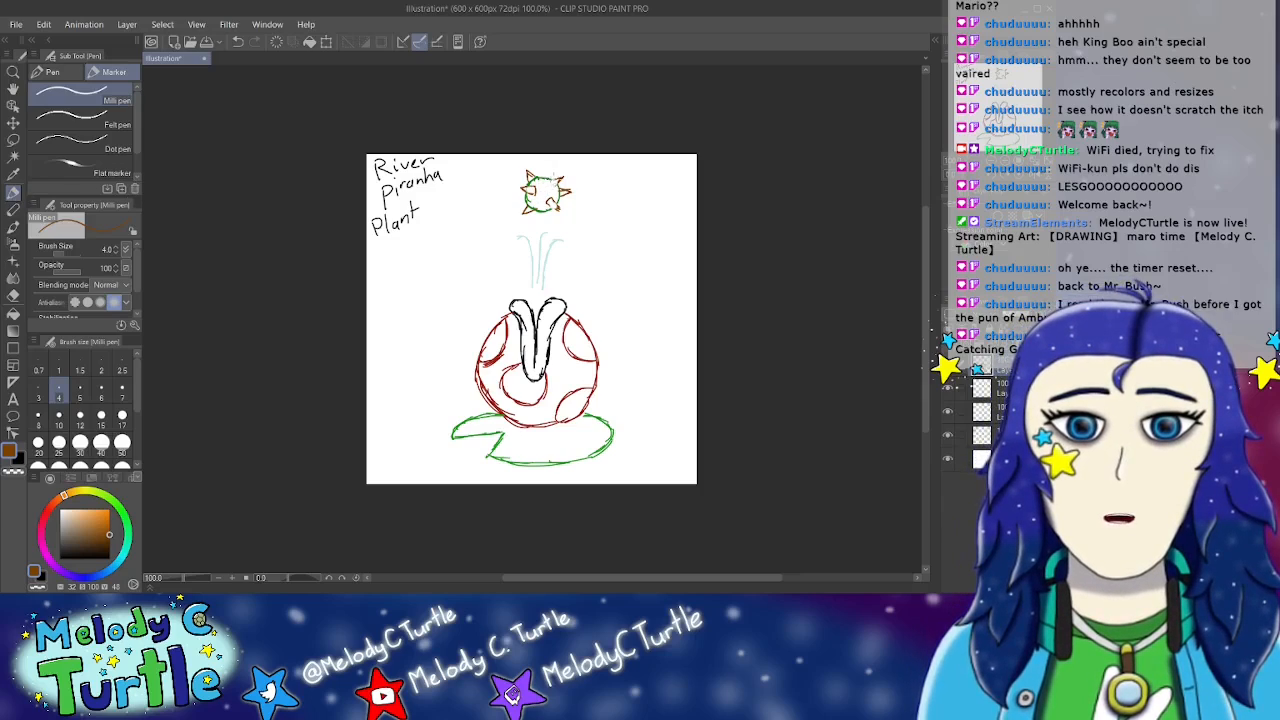
left_click_drag(549, 180, 556, 208)
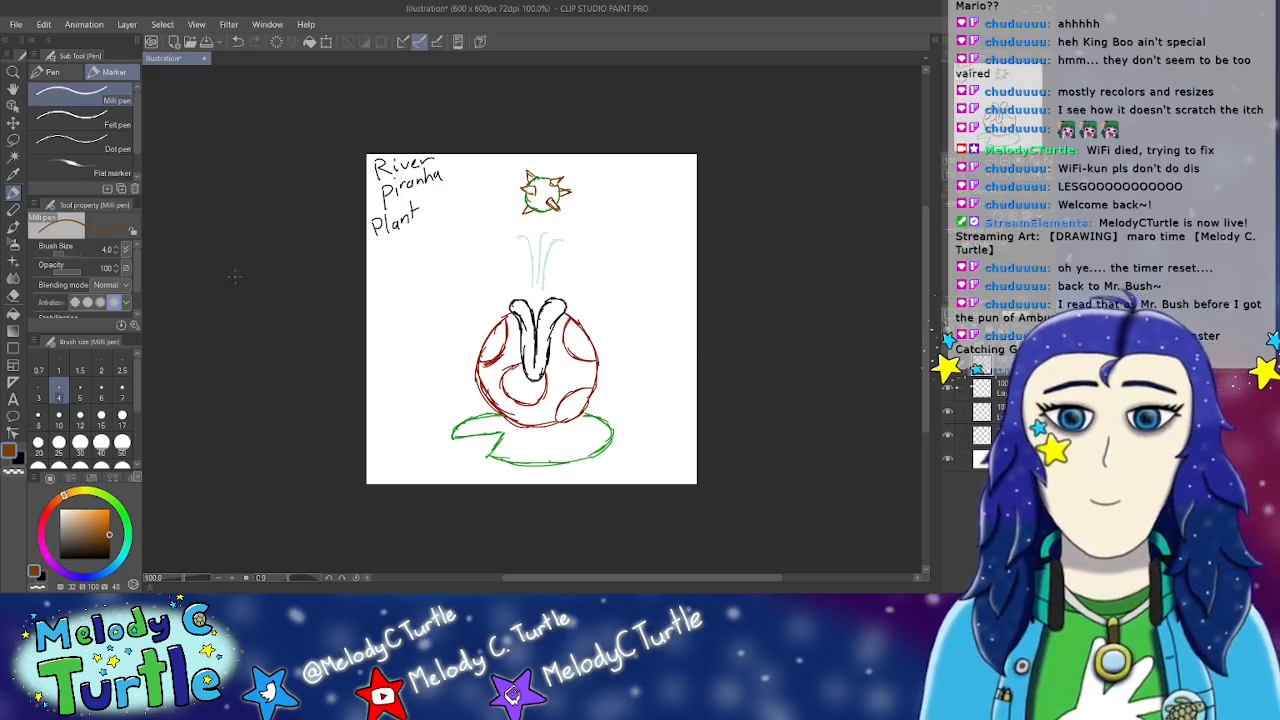
Step: Nudge the plant drawing slightly left and switch to Layer 3 with the Milli pen
key("k")
left_click_drag(613, 324, 605, 328)
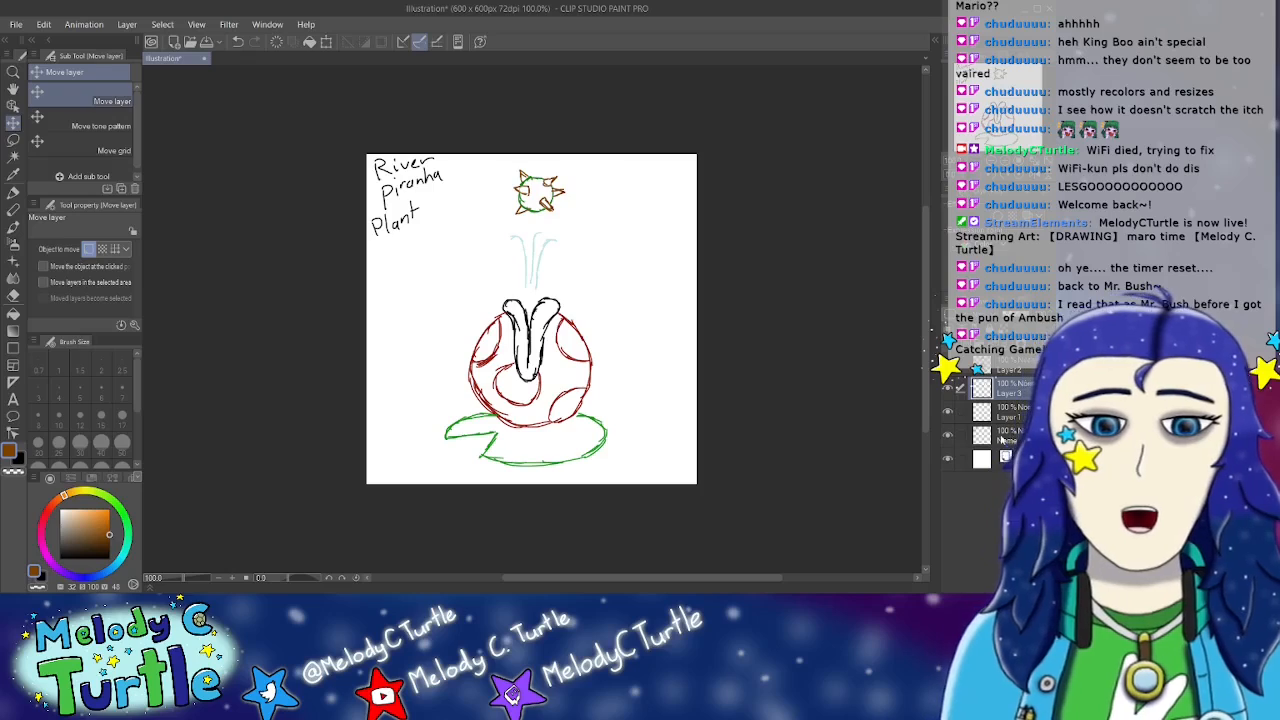
left_click(14, 193)
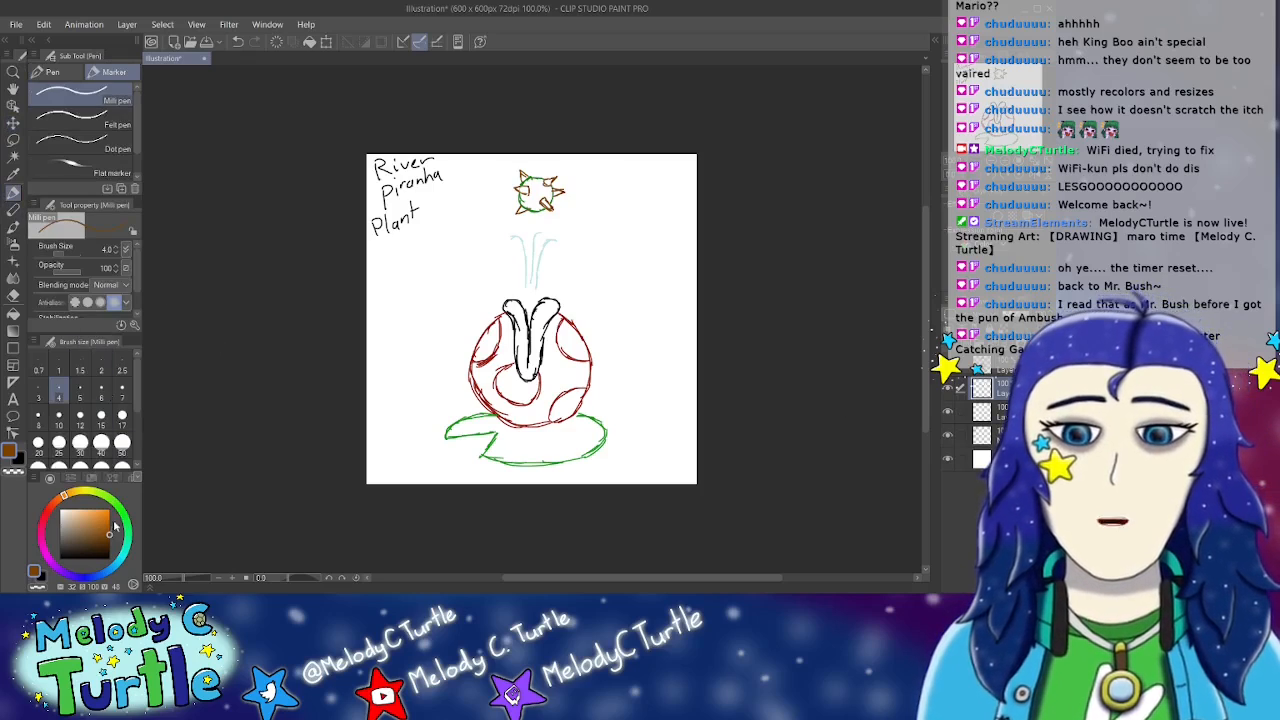
Step: Choose a bright red and scribble-fill the plant's head on Layer 3, leaving the spots white
left_click(48, 511)
left_click(104, 521)
left_click_drag(104, 521, 109, 517)
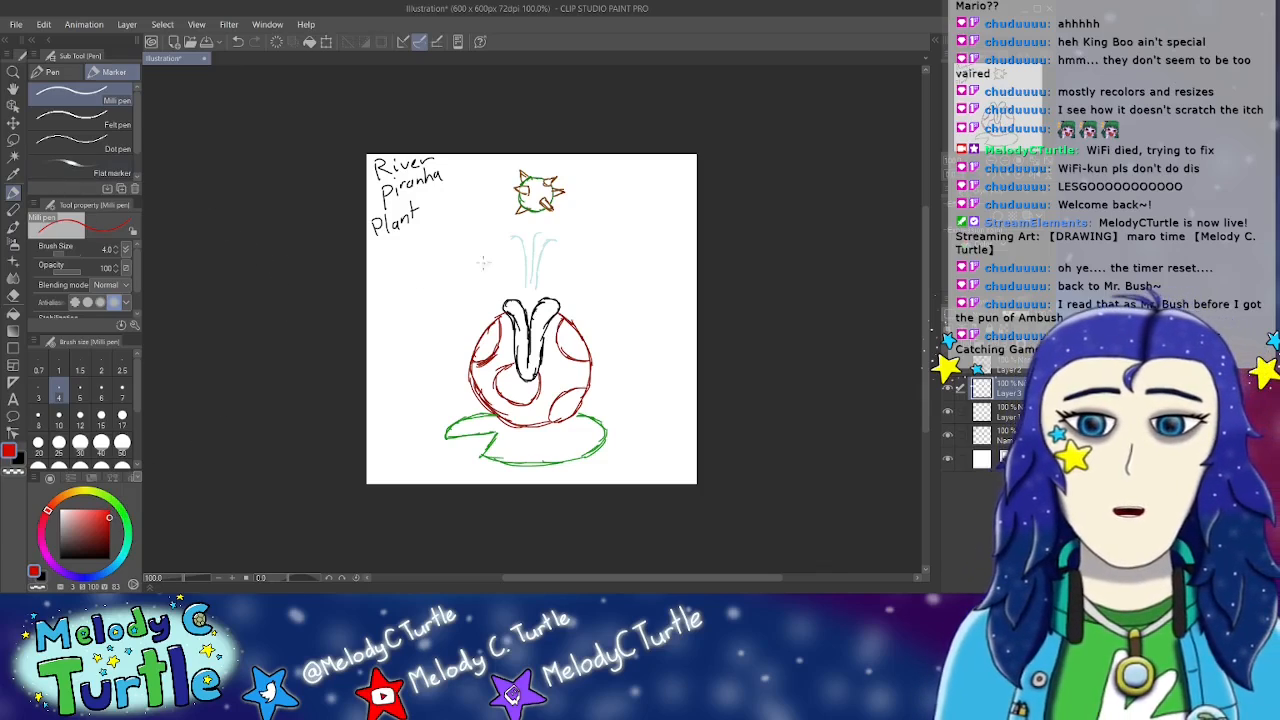
mouse_move(508, 314)
left_mouse_down()
mouse_move(503, 350)
mouse_move(470, 366)
mouse_move(498, 360)
mouse_move(472, 376)
mouse_move(505, 350)
mouse_move(470, 385)
mouse_move(515, 355)
mouse_move(482, 390)
left_mouse_up()
mouse_move(560, 316)
left_mouse_down()
mouse_move(532, 362)
mouse_move(562, 350)
mouse_move(540, 376)
mouse_move(572, 350)
mouse_move(552, 378)
mouse_move(570, 356)
mouse_move(530, 388)
mouse_move(576, 354)
mouse_move(538, 404)
mouse_move(586, 364)
mouse_move(540, 412)
mouse_move(598, 364)
mouse_move(552, 404)
mouse_move(590, 372)
mouse_move(564, 400)
mouse_move(590, 376)
mouse_move(584, 390)
left_mouse_up()
mouse_move(472, 390)
left_mouse_down()
mouse_move(494, 384)
mouse_move(478, 404)
mouse_move(498, 382)
mouse_move(500, 414)
mouse_move(520, 404)
mouse_move(500, 416)
mouse_move(530, 410)
mouse_move(508, 418)
mouse_move(540, 398)
mouse_move(510, 424)
mouse_move(540, 402)
mouse_move(520, 426)
mouse_move(552, 414)
left_mouse_up()
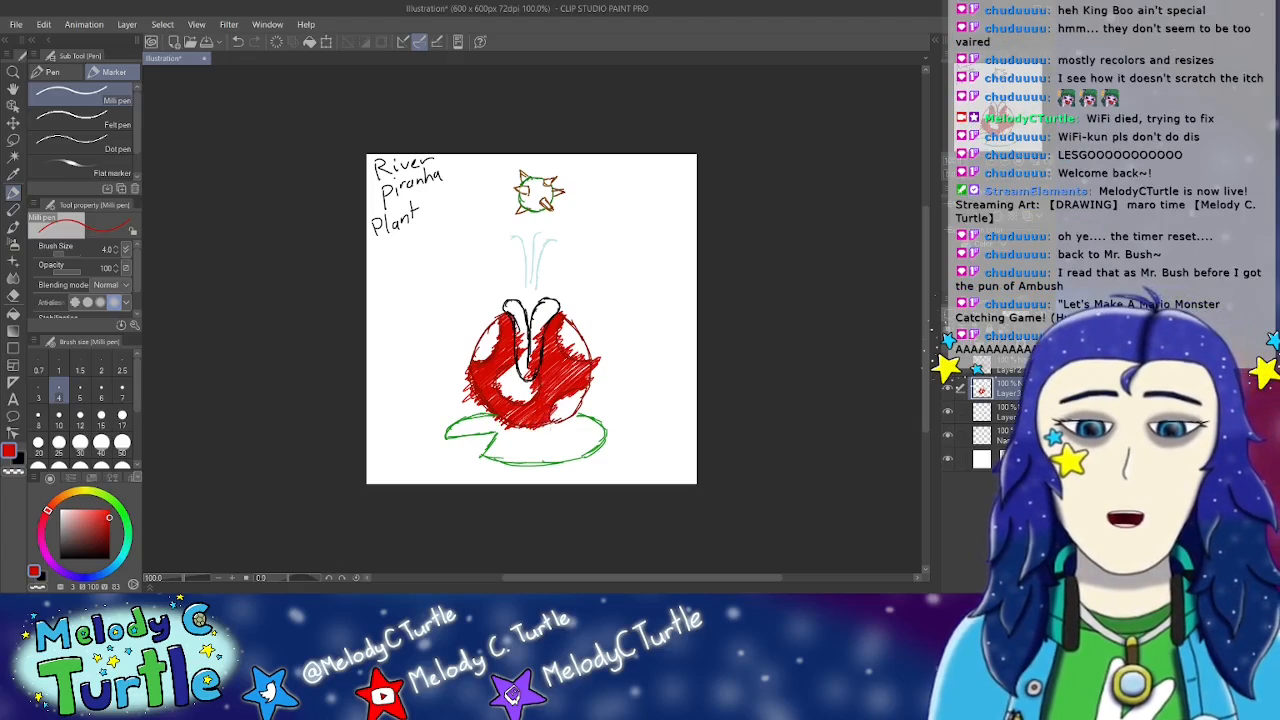
Step: Clean up the red fill with the Rough eraser around the head's outline, the lips and the four spots
left_click(14, 296)
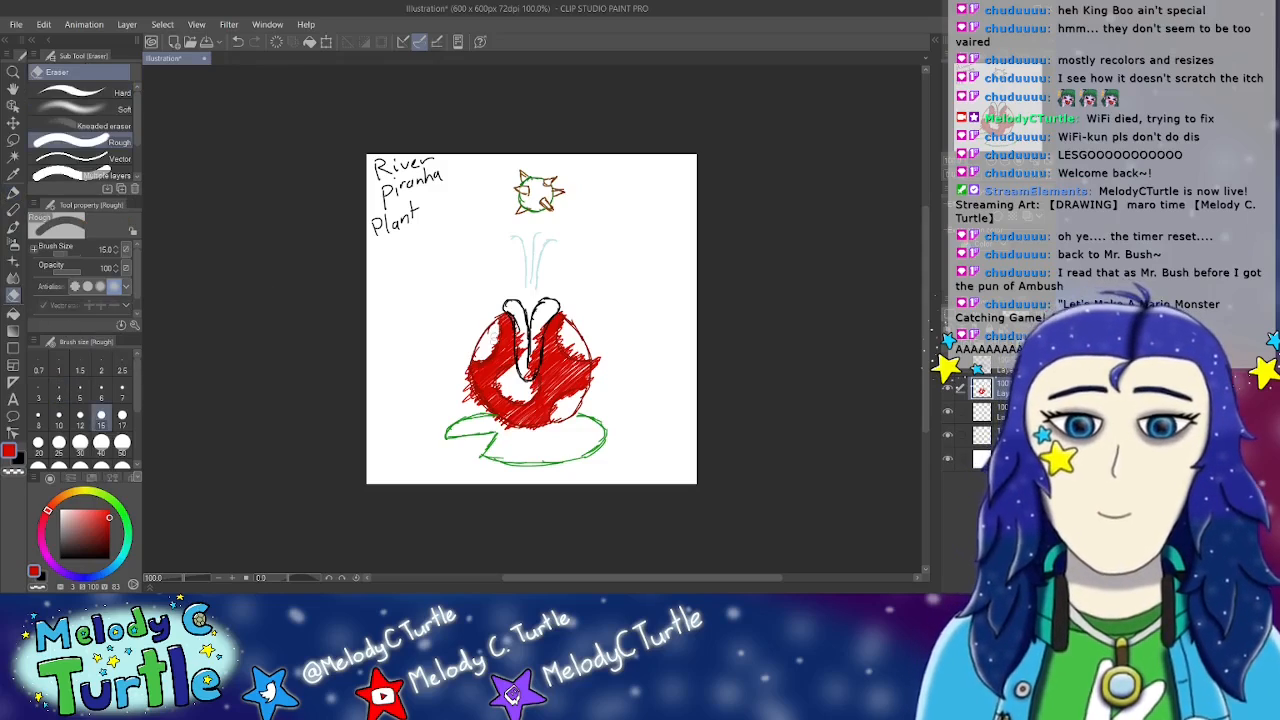
mouse_move(503, 329)
left_mouse_down()
mouse_move(494, 322)
mouse_move(470, 388)
mouse_move(512, 434)
mouse_move(524, 430)
left_mouse_up()
mouse_move(508, 312)
left_mouse_down()
mouse_move(532, 374)
mouse_move(540, 330)
left_mouse_up()
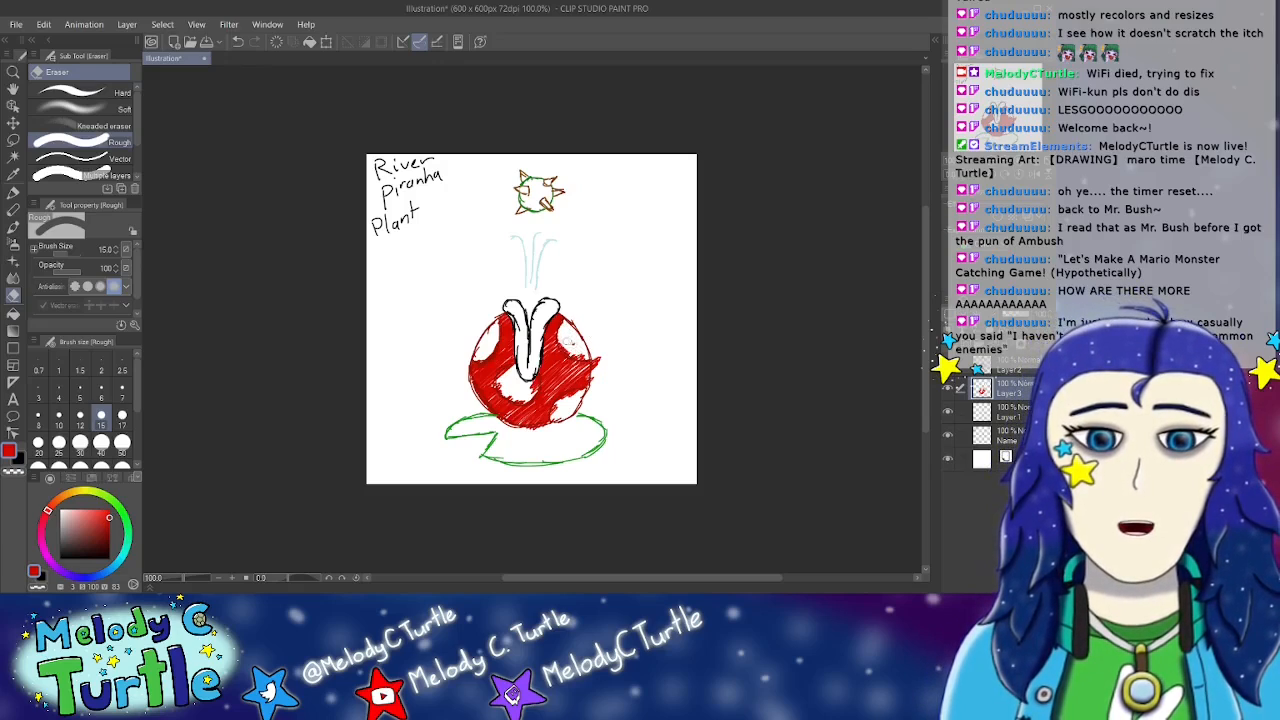
mouse_move(574, 350)
left_mouse_down()
mouse_move(597, 355)
mouse_move(597, 371)
mouse_move(559, 410)
left_mouse_up()
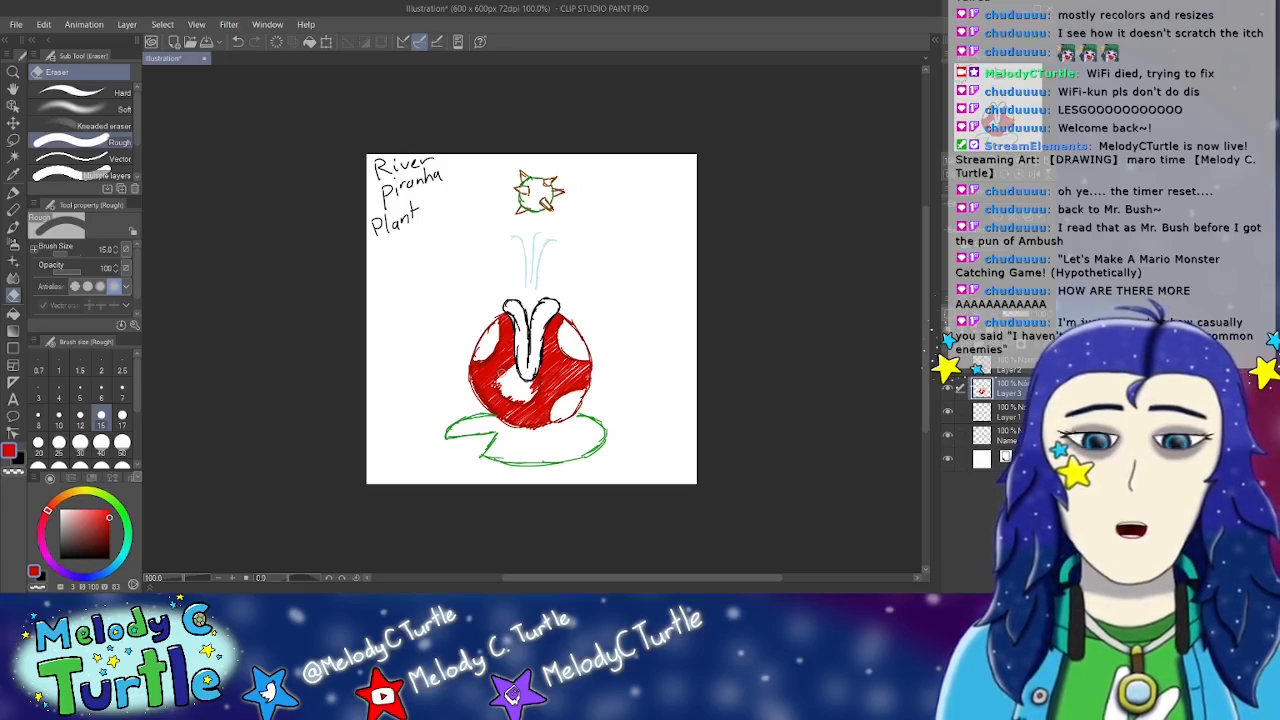
mouse_move(512, 371)
left_mouse_down()
mouse_move(509, 396)
mouse_move(528, 392)
mouse_move(532, 360)
left_mouse_up()
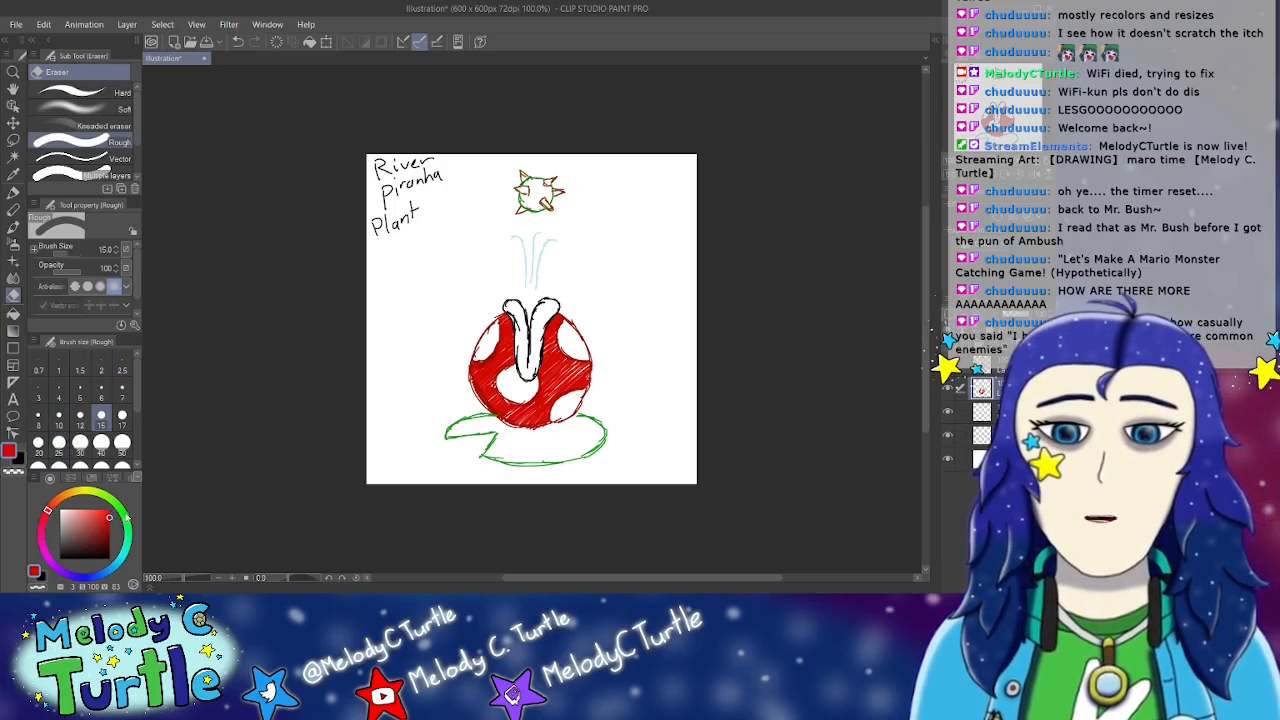
Step: Choose a dark green and scribble-fill the spiked ball with the Milli pen on Layer 3
left_click(123, 513)
left_click(105, 523)
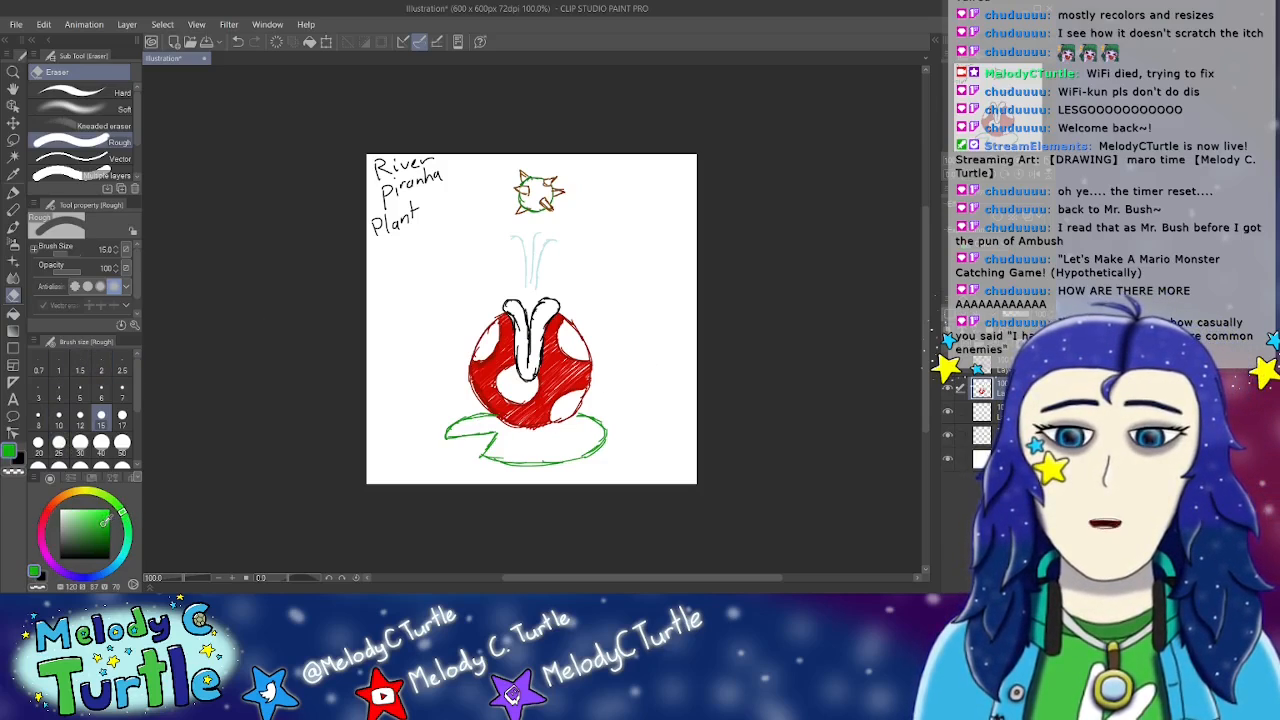
left_click_drag(103, 520, 103, 532)
left_click(13, 192)
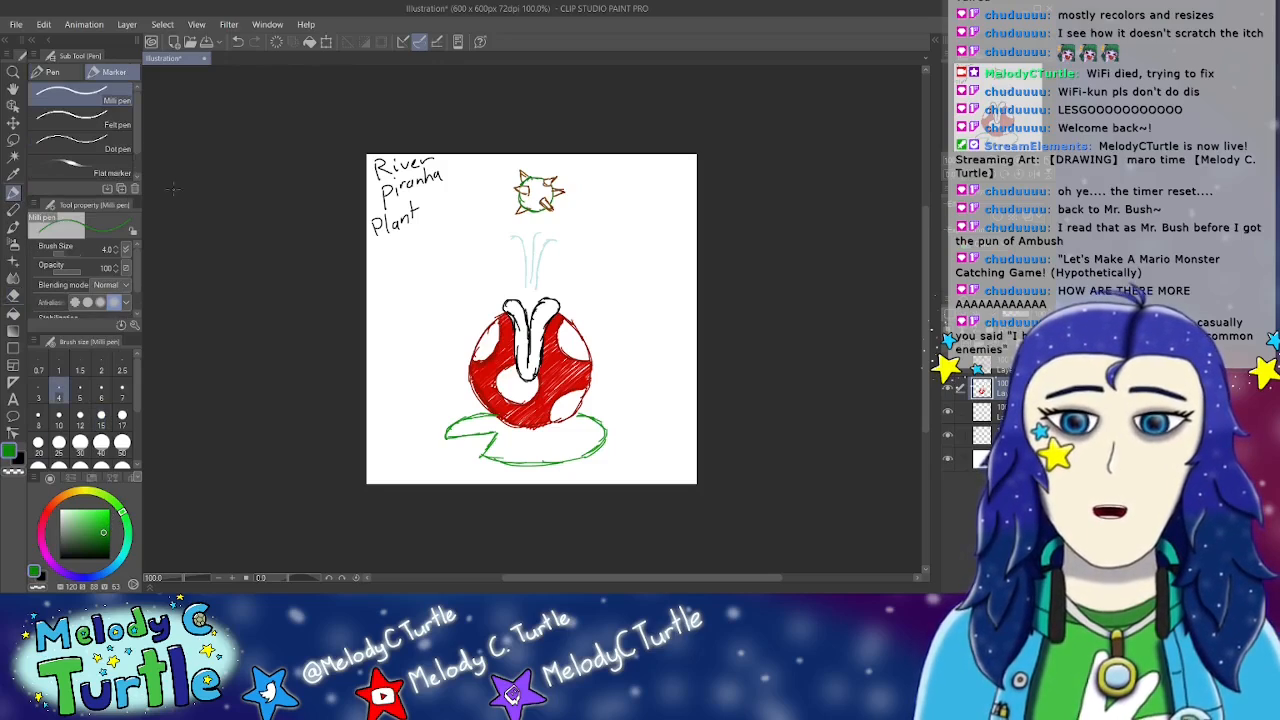
mouse_move(536, 174)
left_mouse_down()
mouse_move(518, 212)
mouse_move(540, 218)
left_mouse_up()
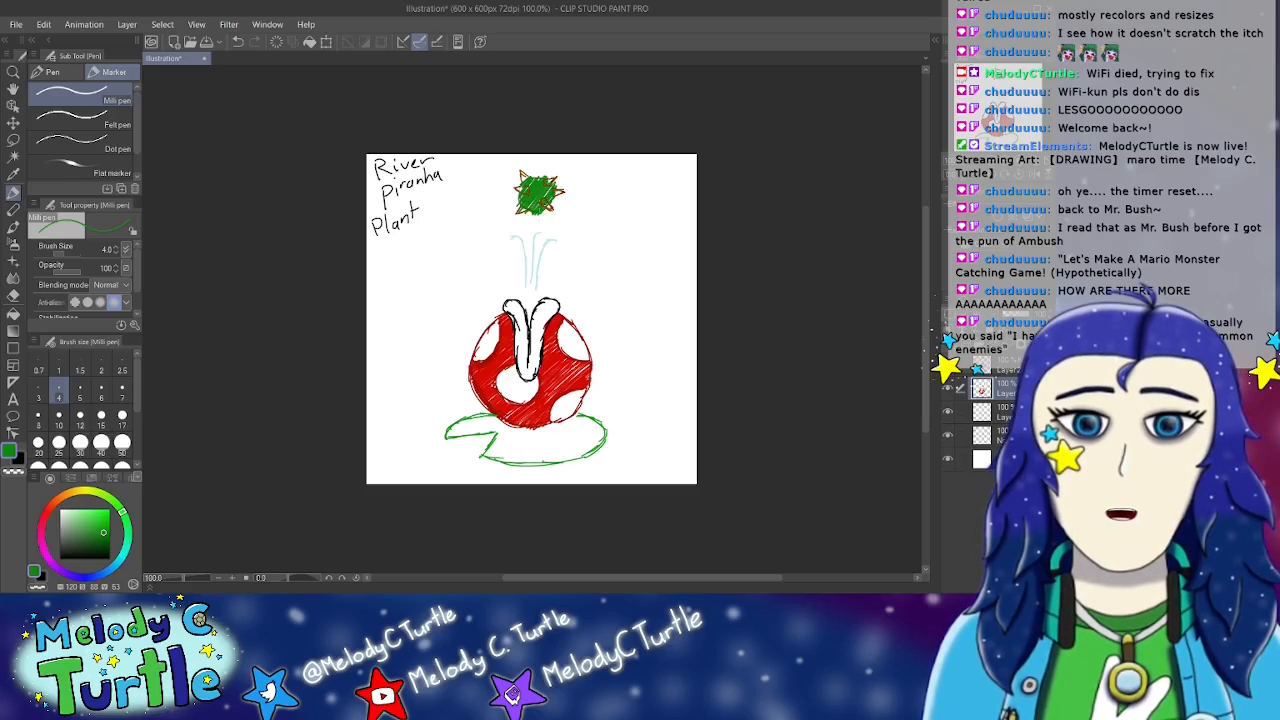
Step: Erase the green that spills over the ball's outline and into its spikes with the Rough eraser
key("e")
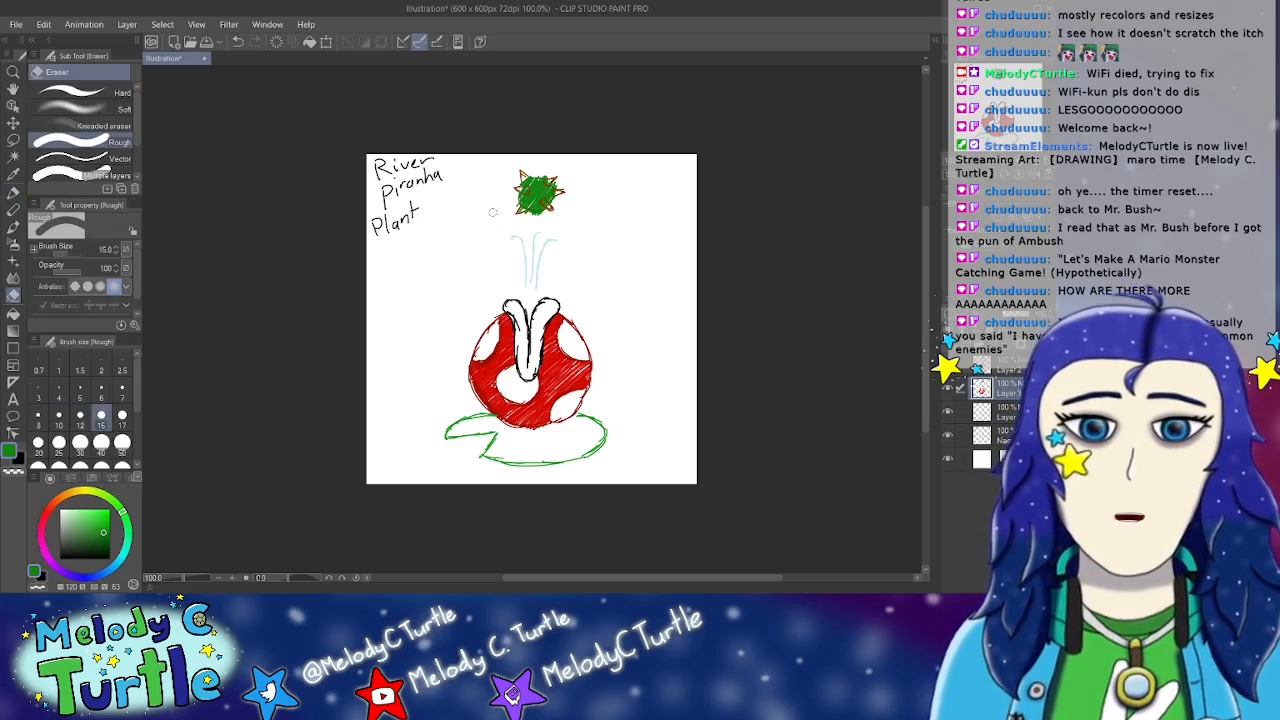
mouse_move(514, 205)
left_mouse_down()
mouse_move(548, 214)
mouse_move(559, 187)
left_mouse_up()
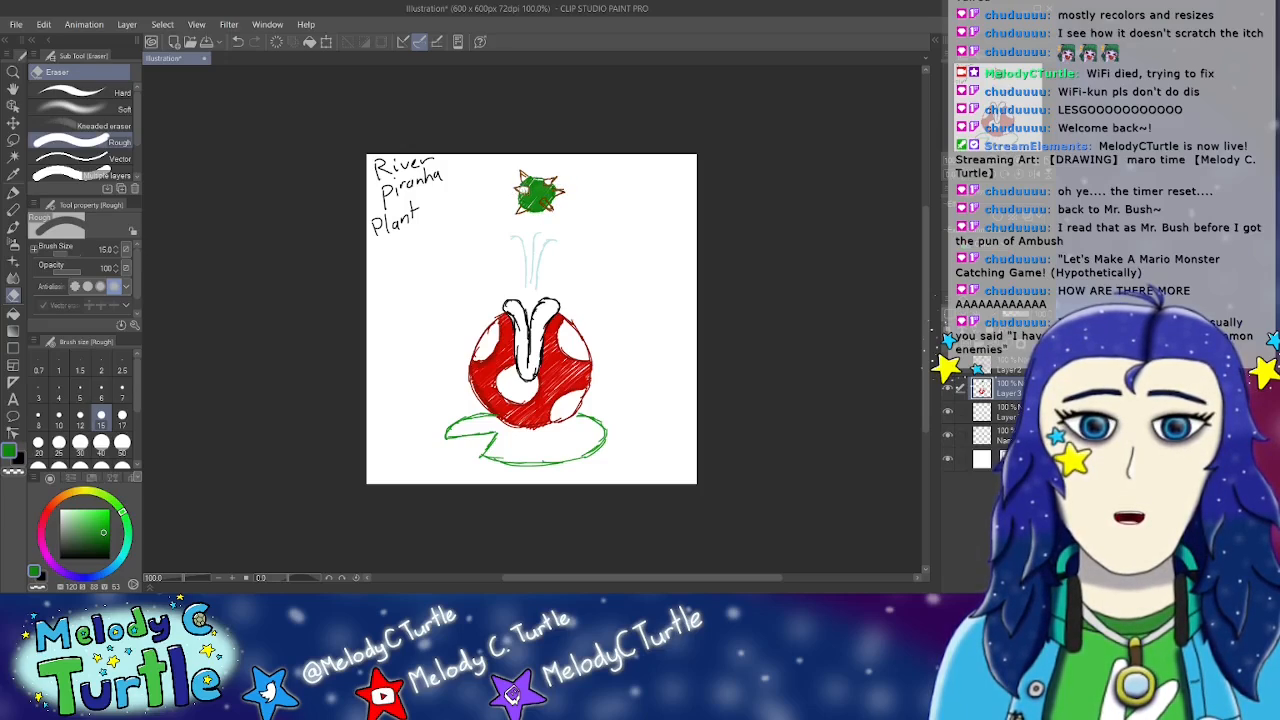
left_click_drag(544, 203, 556, 213)
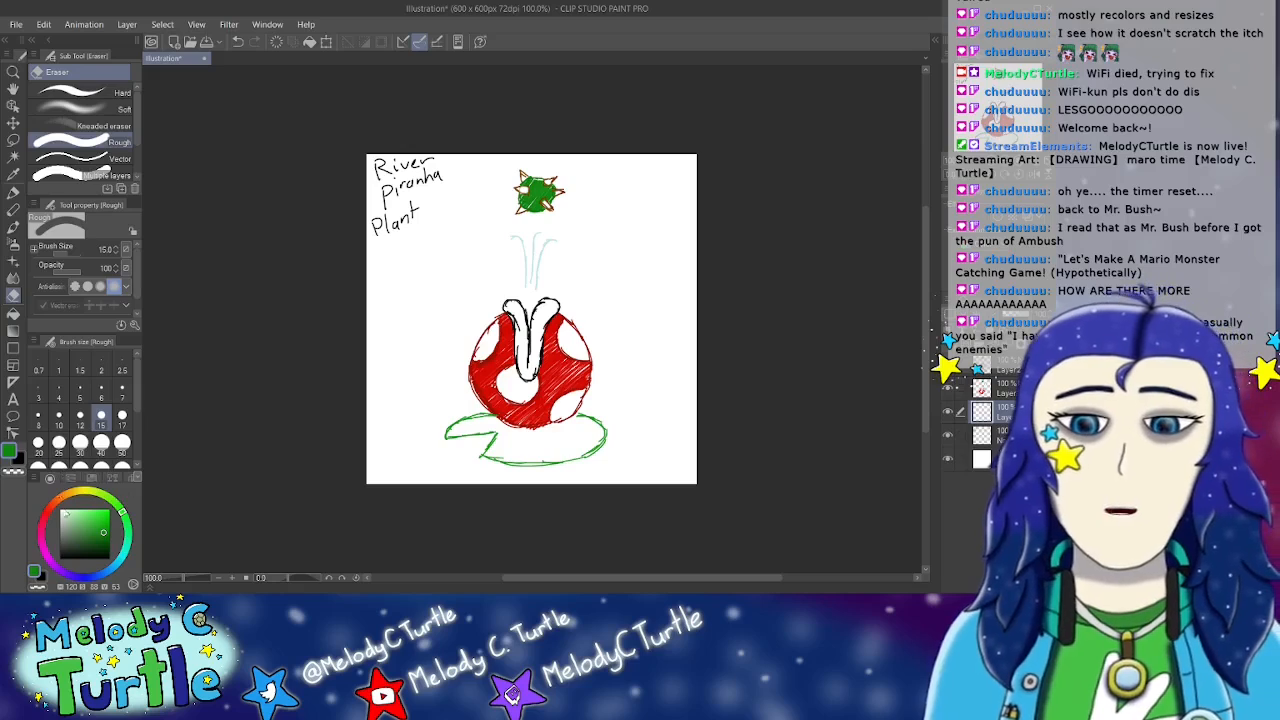
Step: Choose a brighter green, scribble-fill the lily pad on Layer 1 with the Milli pen, and erase the spill outside its outline
left_click_drag(104, 527, 100, 521)
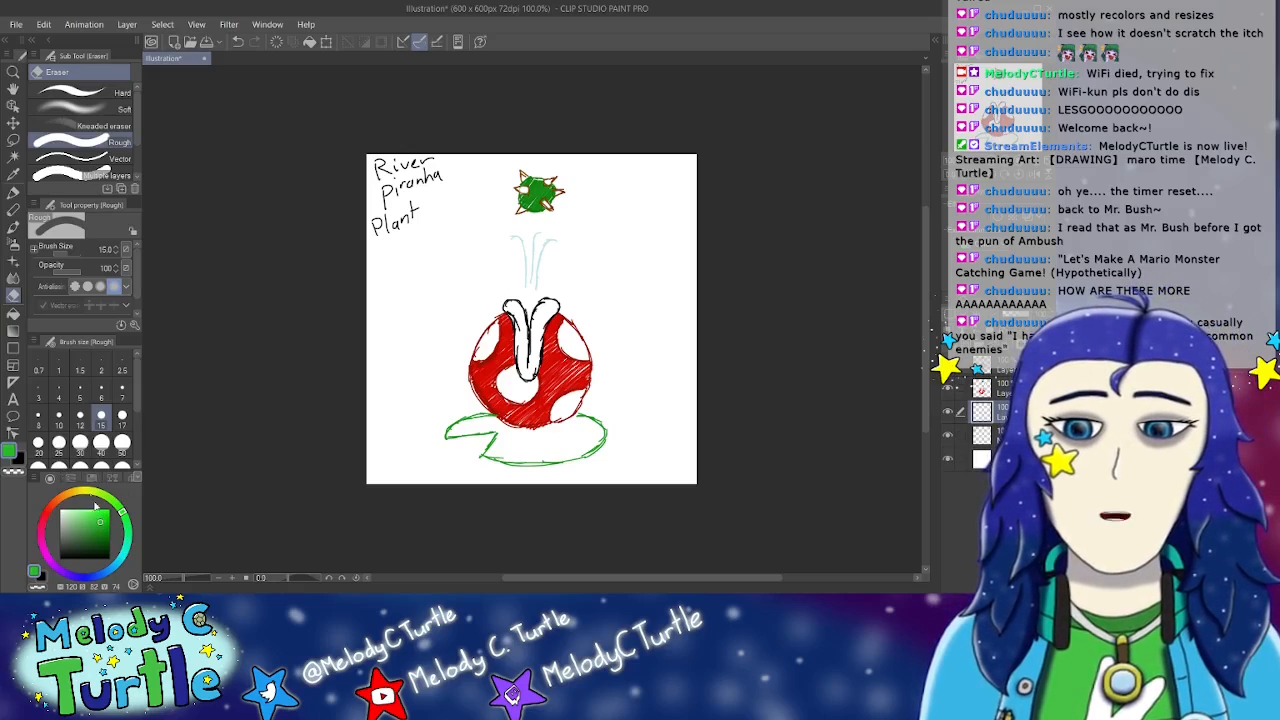
left_click(13, 192)
mouse_move(465, 424)
left_mouse_down()
mouse_move(450, 432)
mouse_move(484, 414)
mouse_move(468, 432)
mouse_move(508, 424)
left_mouse_up()
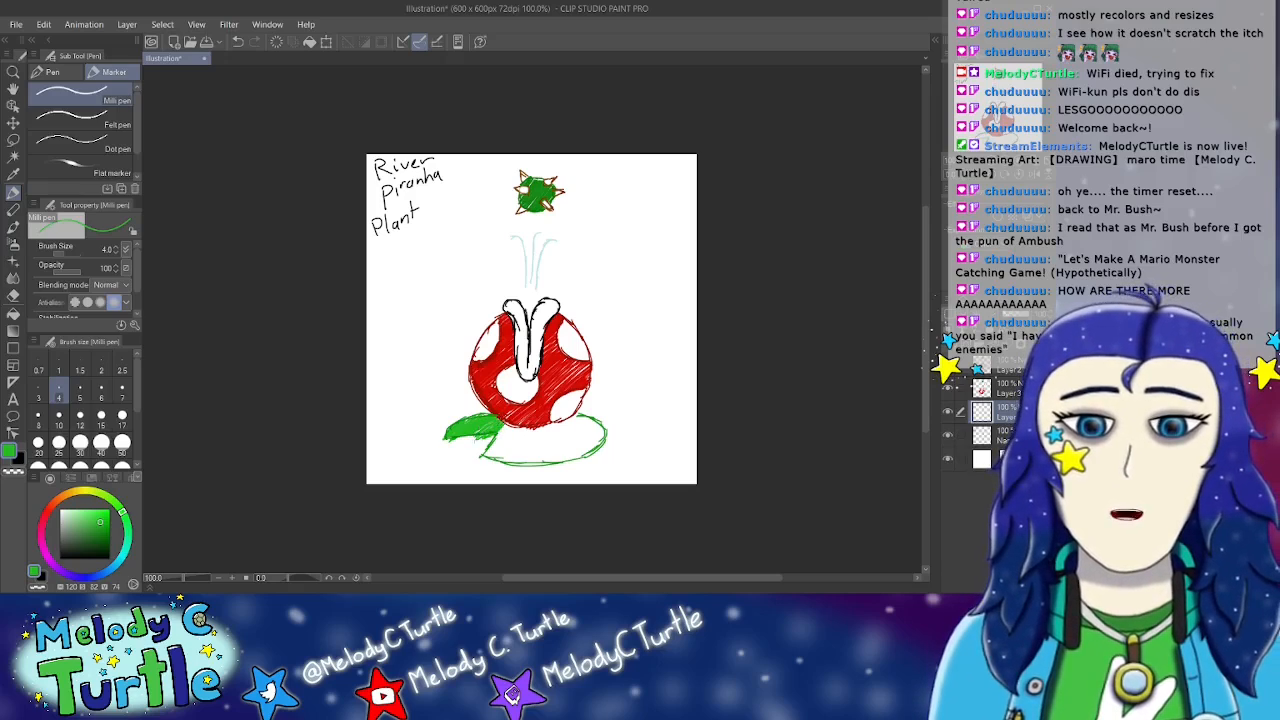
left_click_drag(497, 436, 514, 422)
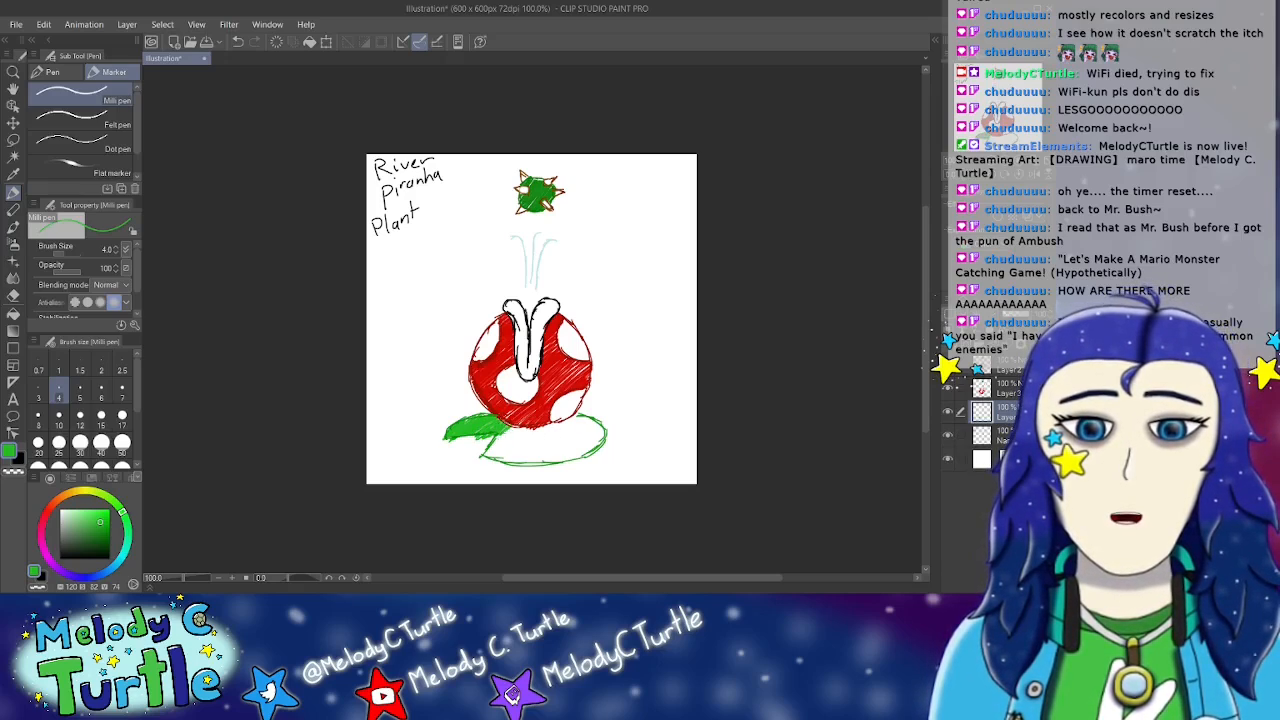
mouse_move(522, 430)
left_mouse_down()
mouse_move(488, 456)
mouse_move(534, 432)
mouse_move(490, 464)
mouse_move(512, 452)
left_mouse_up()
left_click_drag(566, 418, 506, 466)
mouse_move(570, 420)
left_mouse_down()
mouse_move(514, 466)
mouse_move(548, 438)
left_mouse_up()
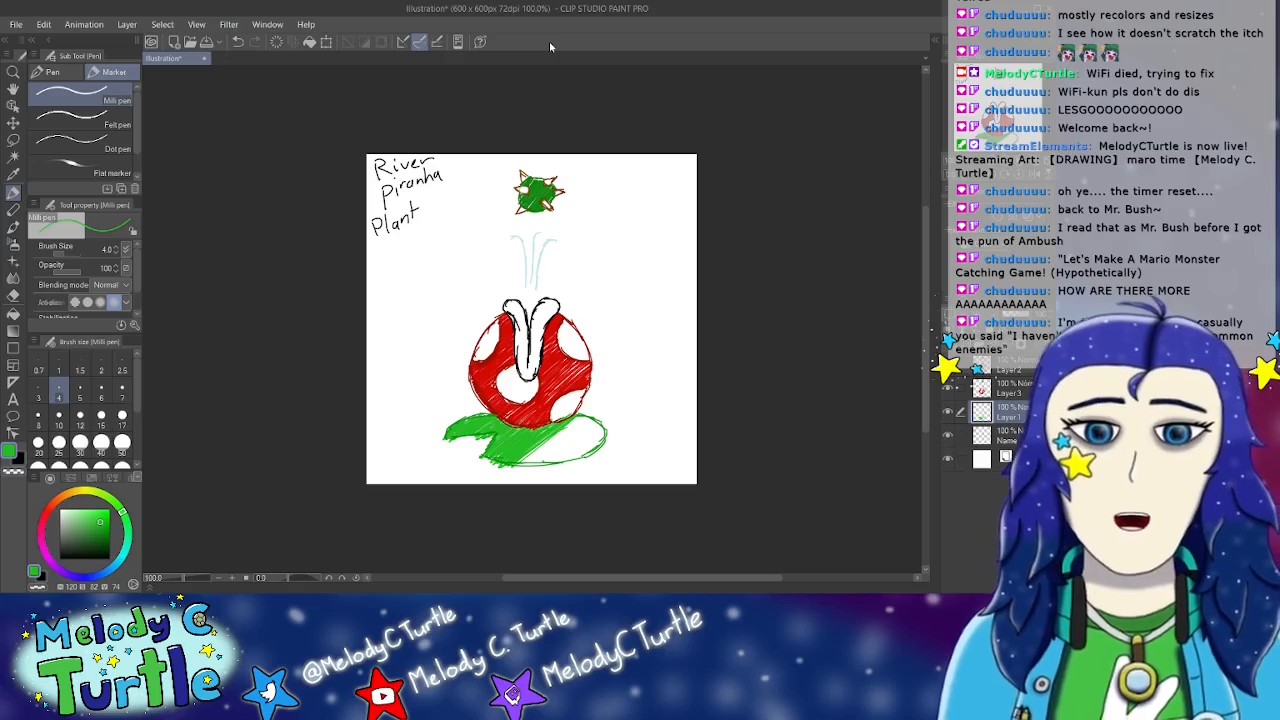
mouse_move(549, 447)
left_mouse_down()
mouse_move(566, 428)
mouse_move(522, 458)
mouse_move(585, 418)
mouse_move(520, 472)
mouse_move(595, 410)
mouse_move(548, 462)
mouse_move(590, 420)
mouse_move(557, 467)
mouse_move(607, 429)
mouse_move(570, 460)
mouse_move(602, 438)
left_mouse_up()
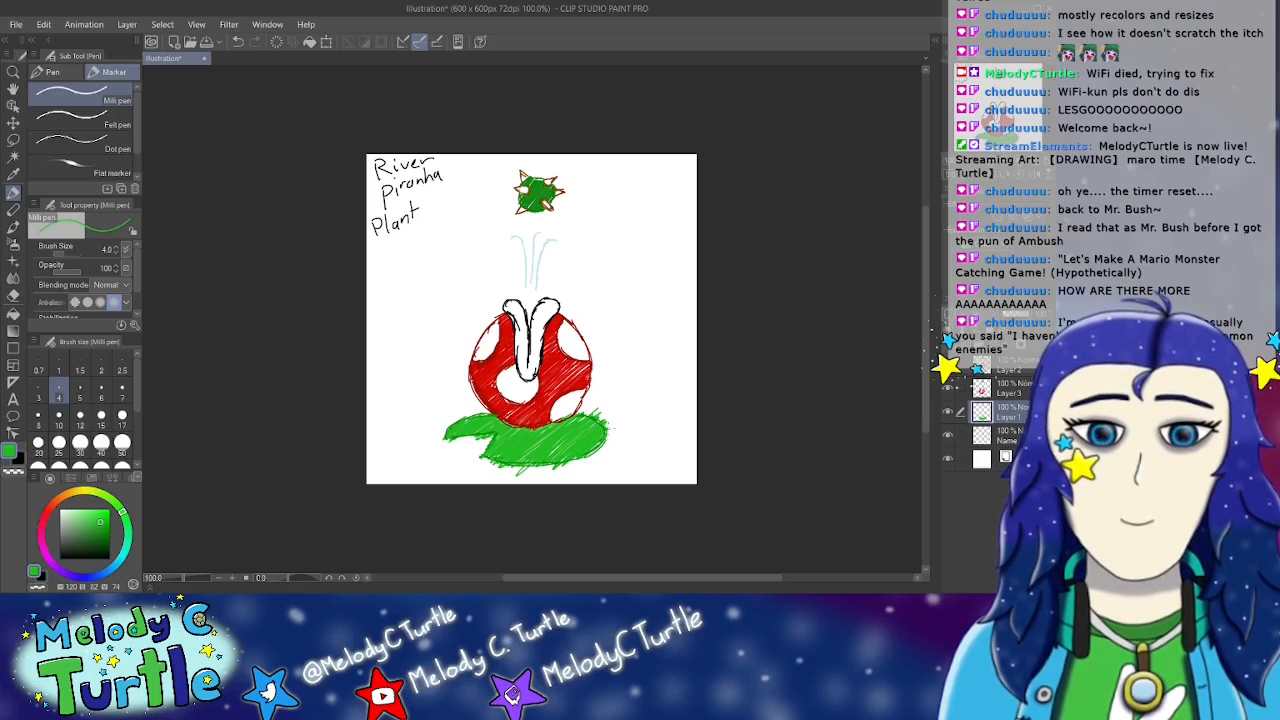
left_click(13, 297)
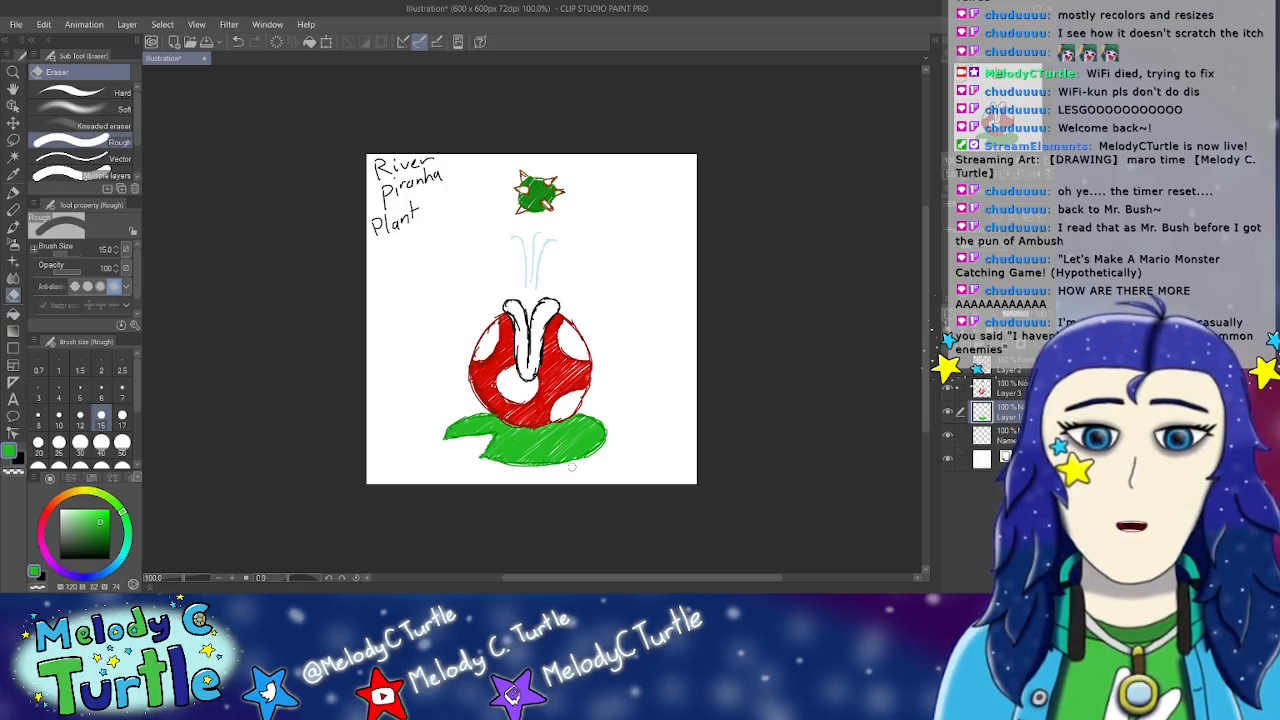
Step: Choose an orange and color the spikes of the ball with the Milli pen
left_click(68, 493)
left_click(107, 509)
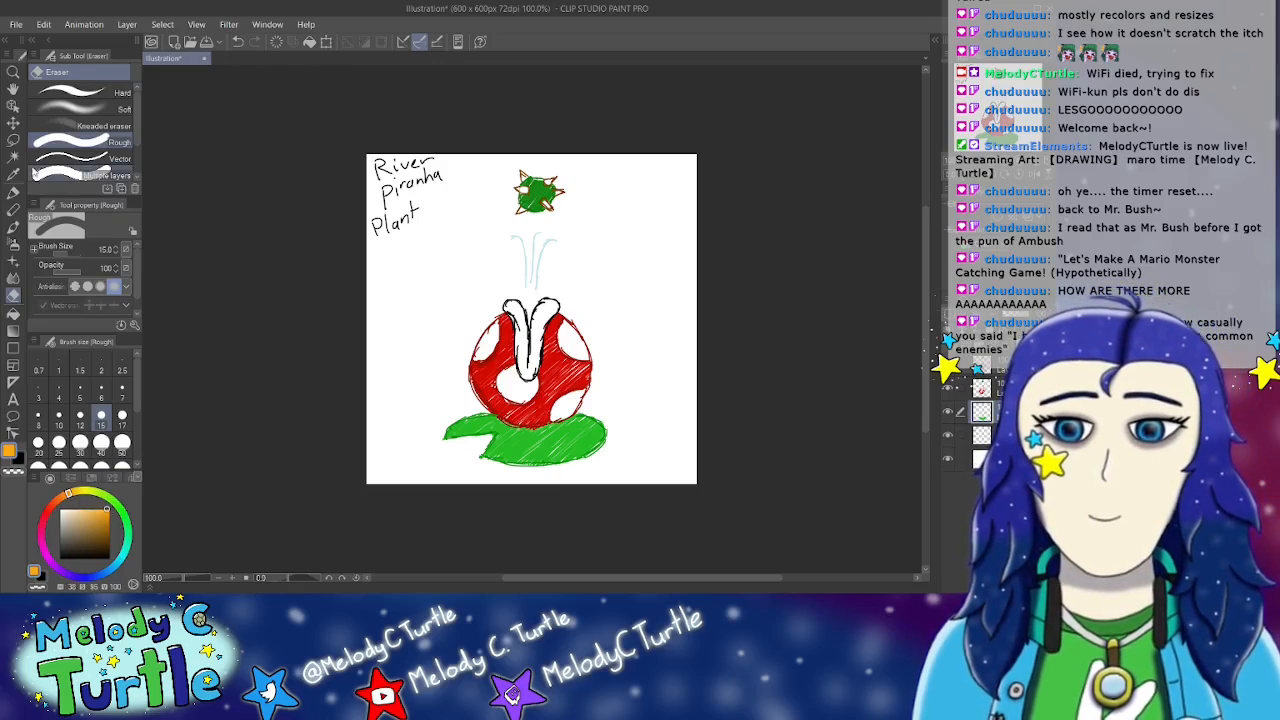
left_click(13, 193)
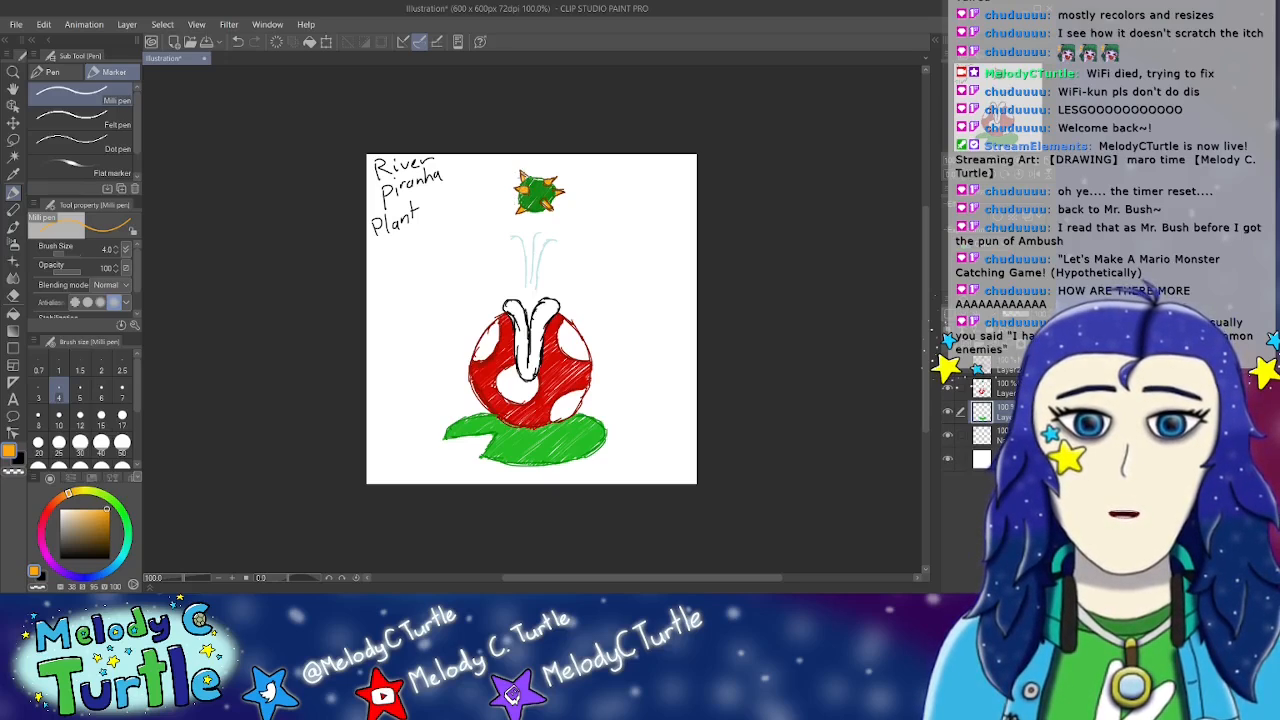
Step: Hide the Name layer that holds the handwritten title
left_click(948, 436)
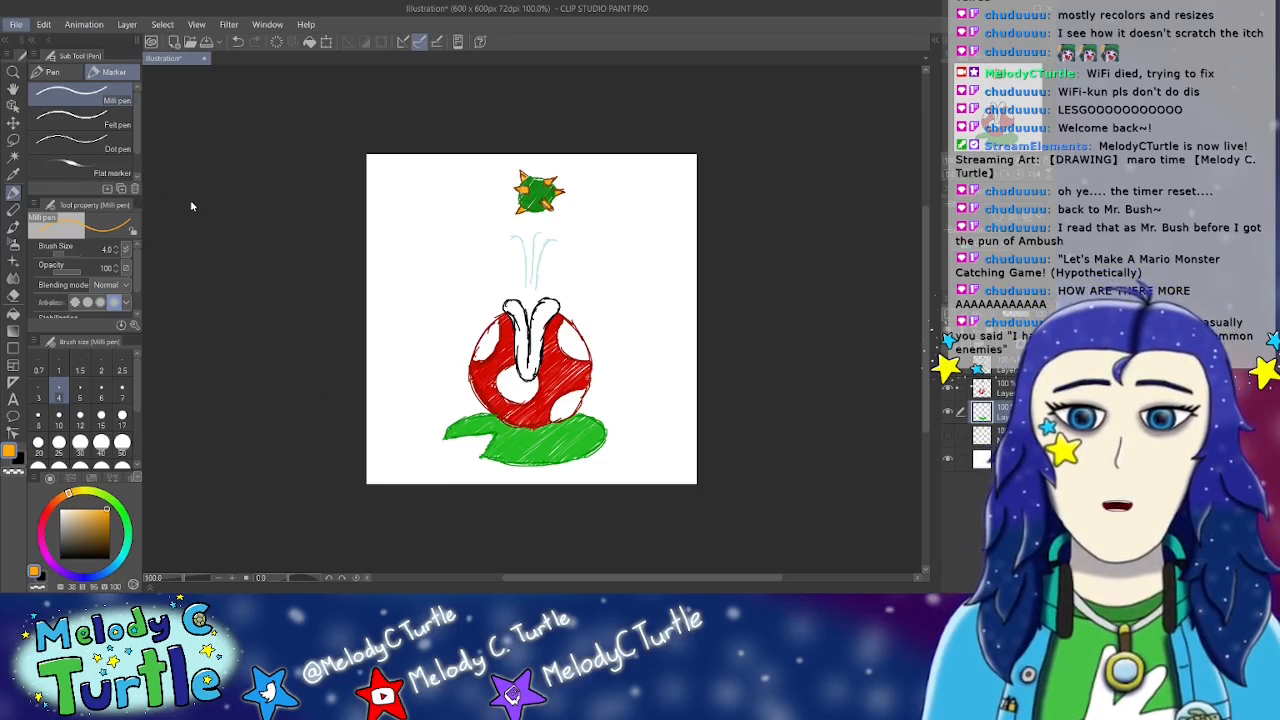
left_click(280, 229)
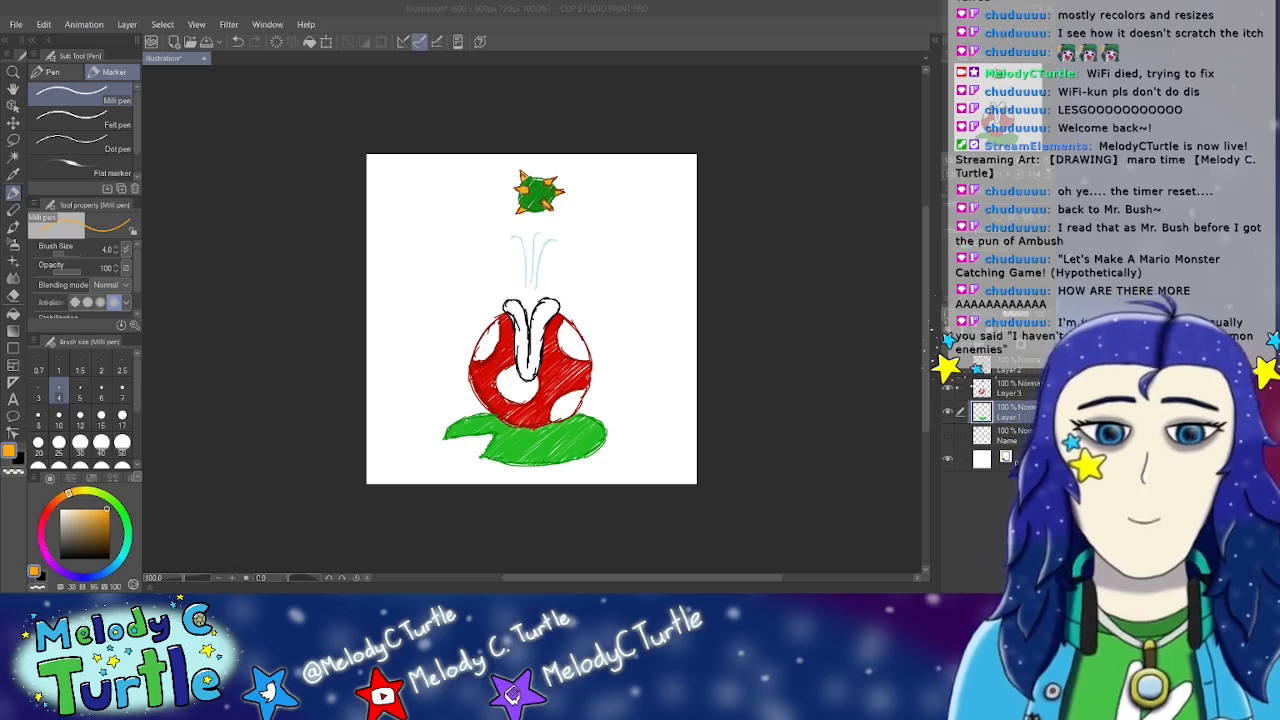
Step: Clear the artwork from Layer 1, Layer 3, Layer 2 and the Name layer, with the Name layer shown again
left_click(1027, 421)
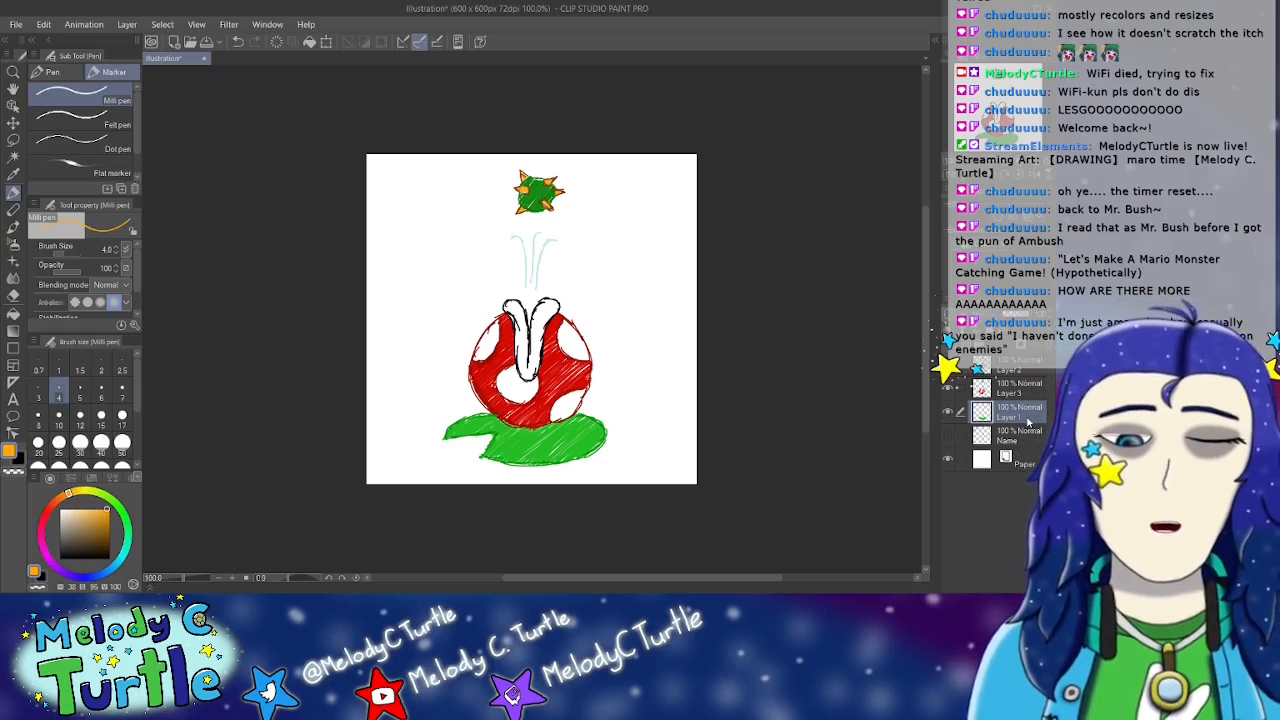
key("ctrl+z")
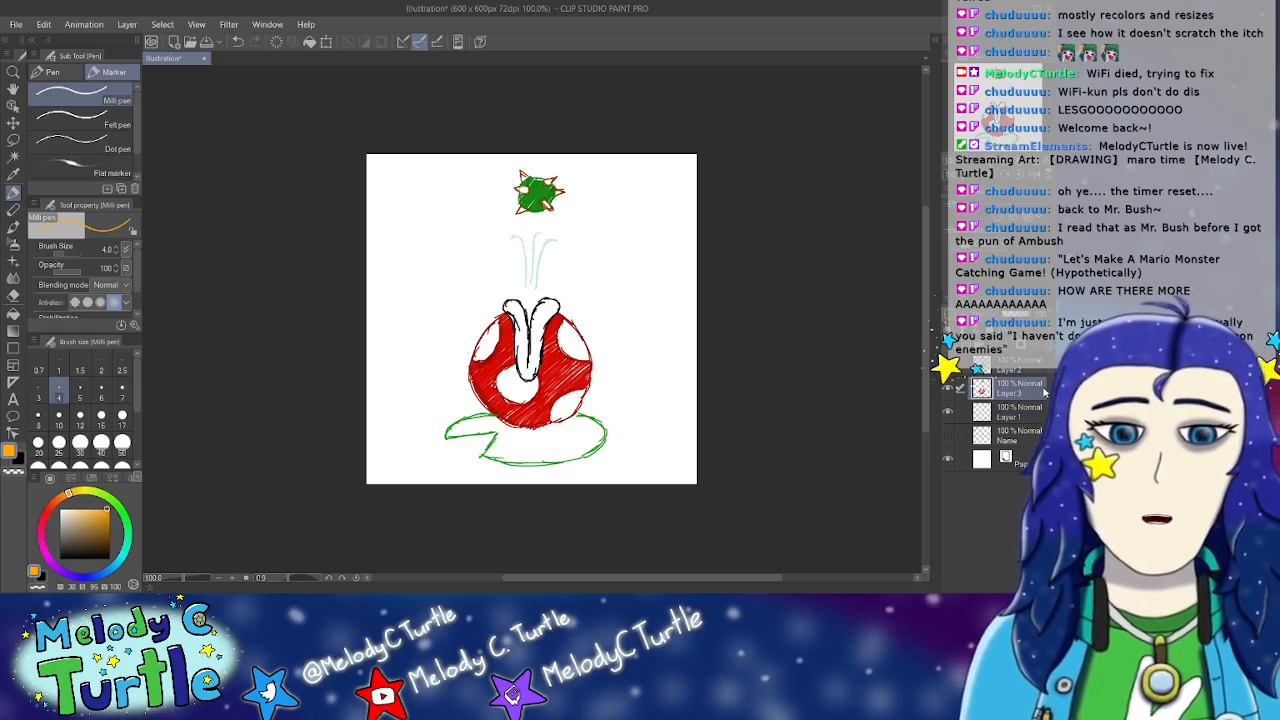
key("Delete")
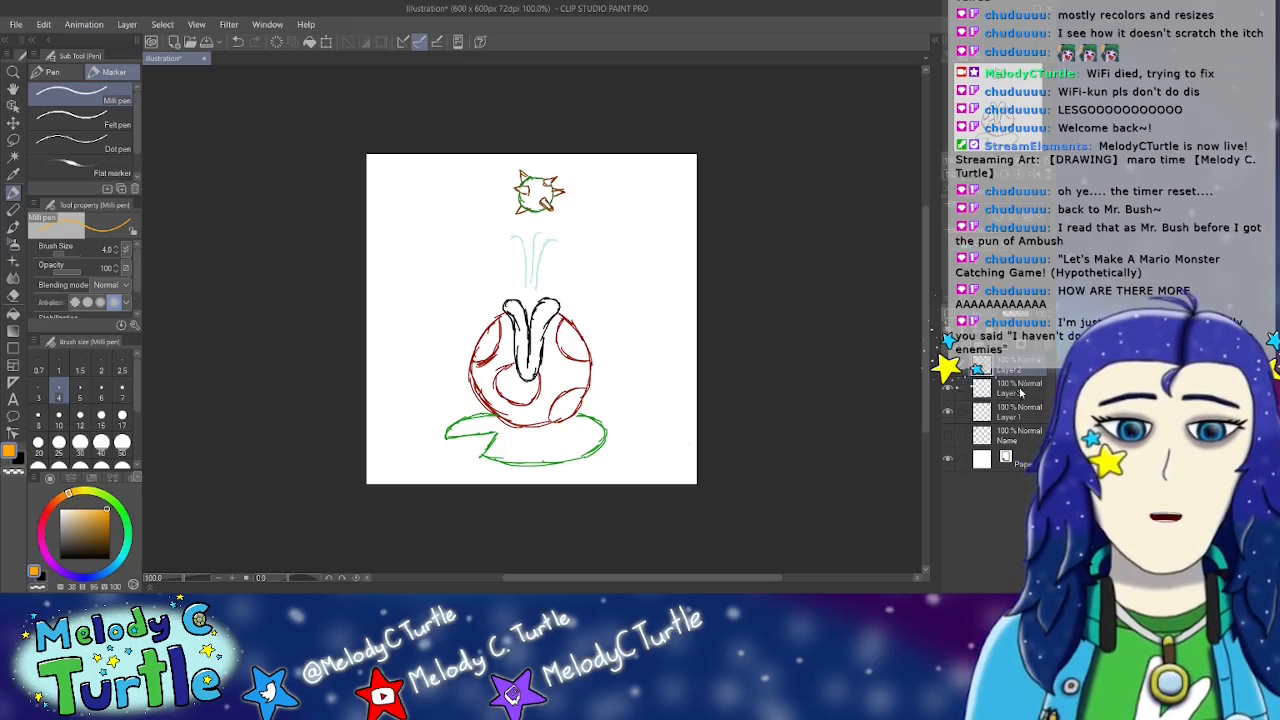
left_click(947, 388)
left_click(947, 437)
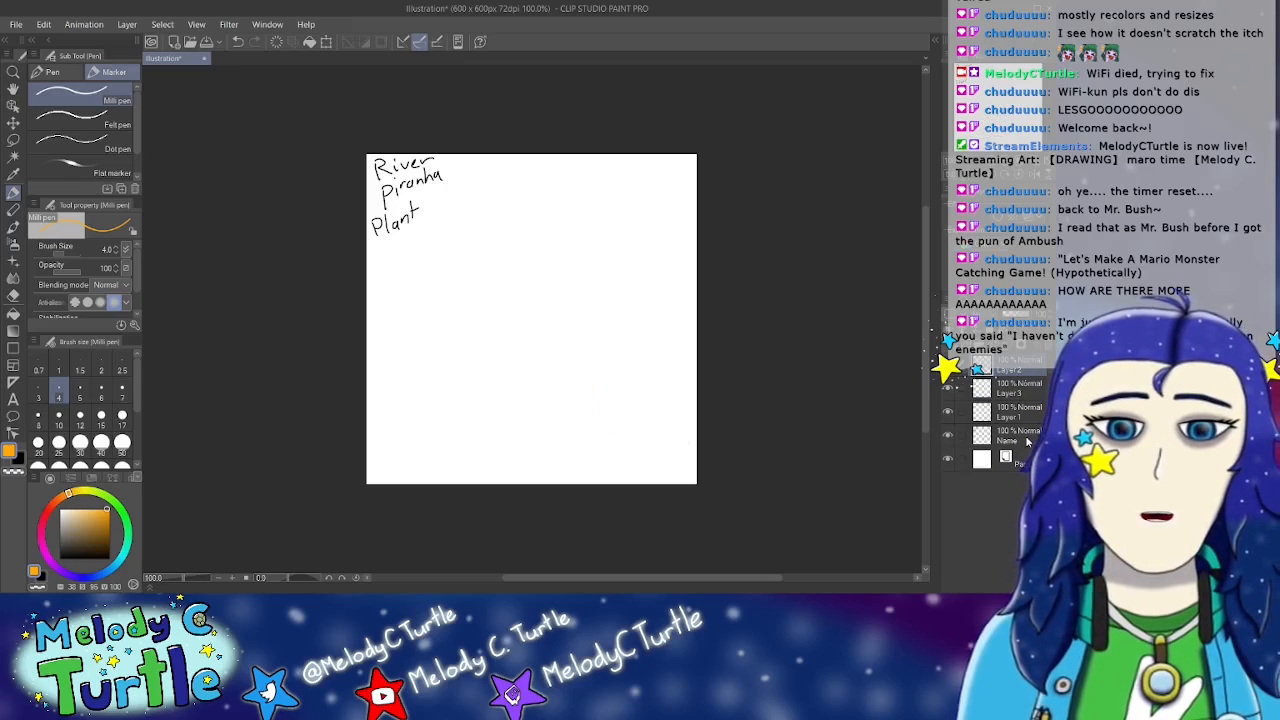
key("Delete")
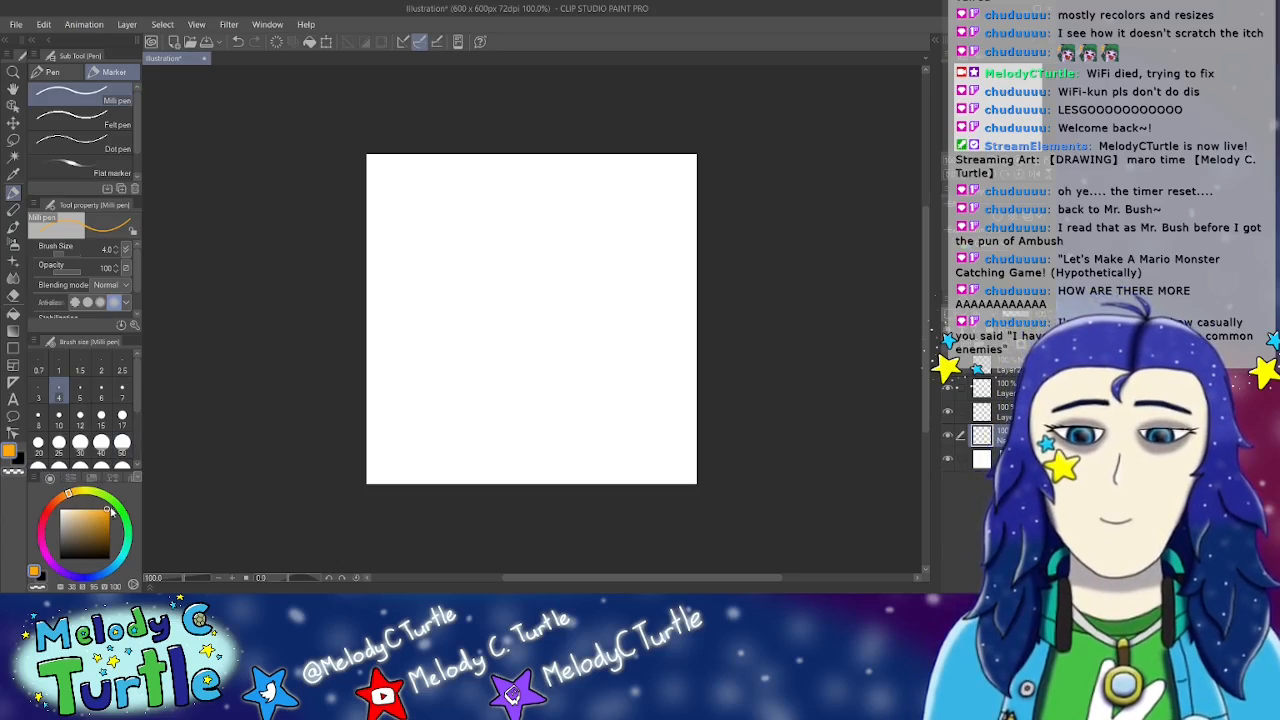
Step: Set the drawing color to a dark red
left_click(48, 510)
left_click_drag(104, 511, 111, 533)
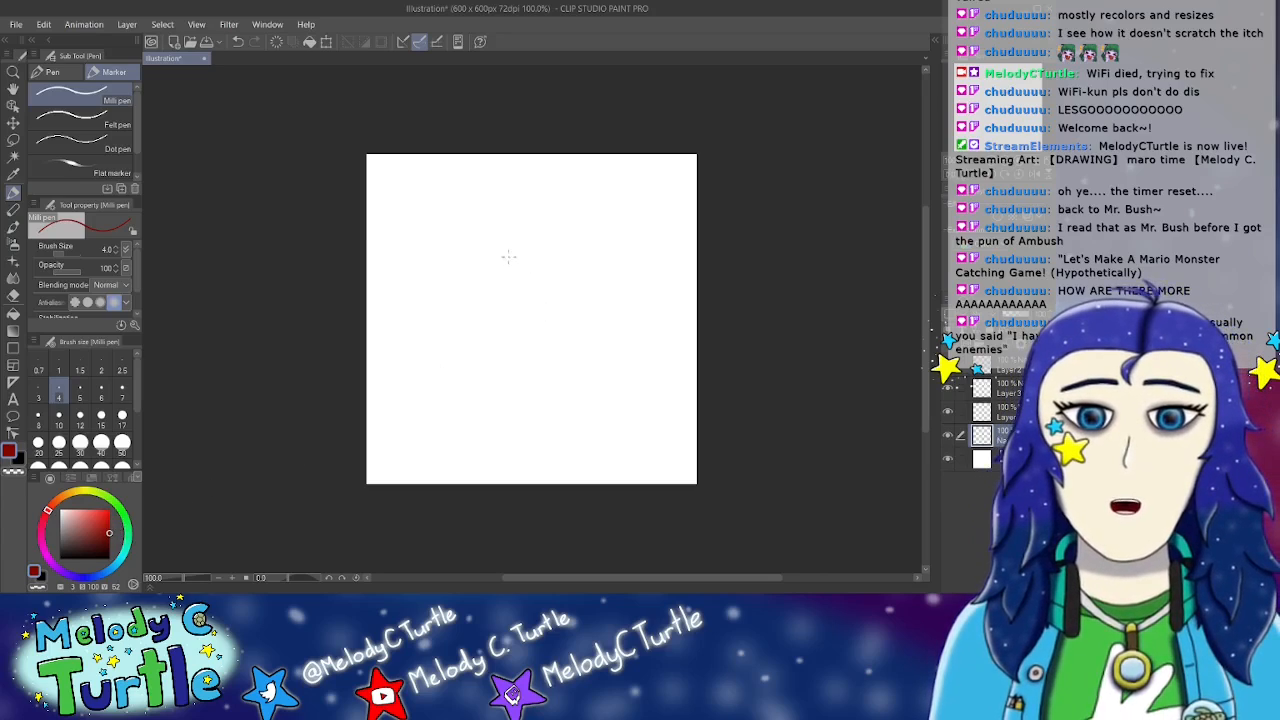
mouse_move(496, 254)
left_mouse_down()
mouse_move(512, 250)
mouse_move(470, 261)
mouse_move(436, 300)
mouse_move(422, 338)
mouse_move(446, 368)
mouse_move(552, 384)
mouse_move(605, 354)
mouse_move(628, 322)
left_mouse_up()
mouse_move(503, 253)
left_mouse_down()
mouse_move(622, 262)
mouse_move(642, 288)
mouse_move(630, 320)
mouse_move(642, 310)
left_mouse_up()
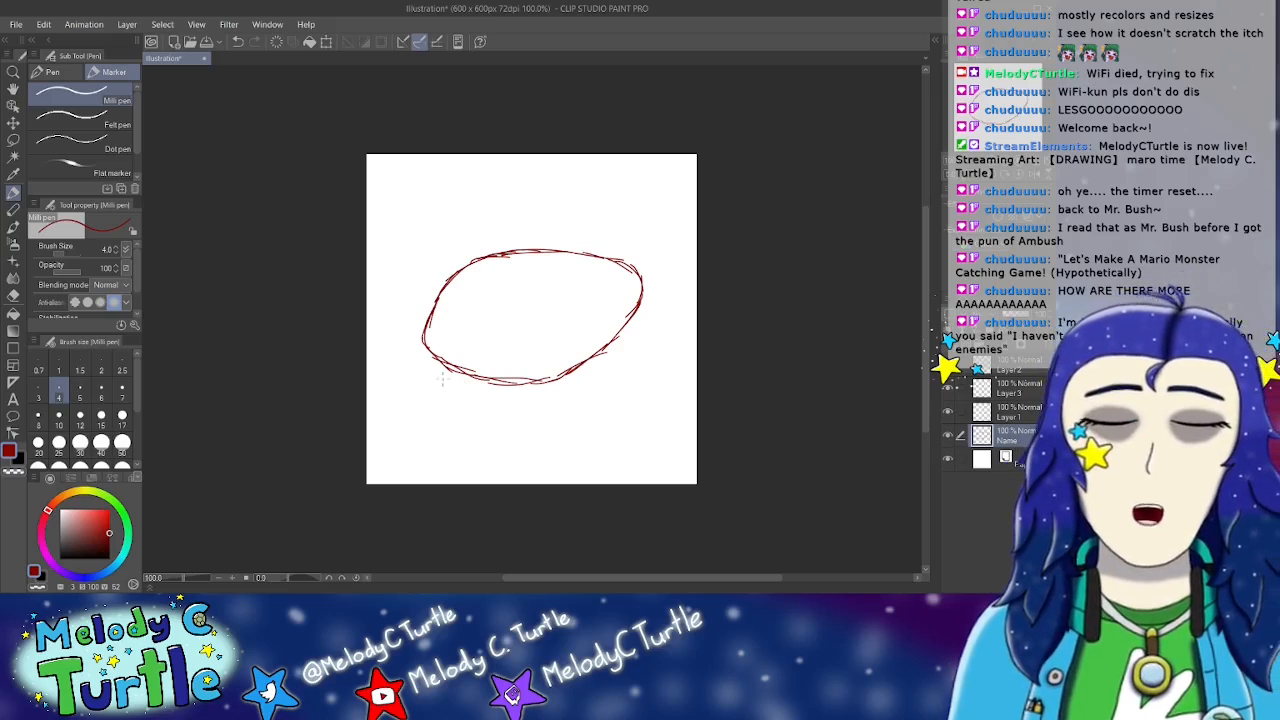
key("ctrl+z")
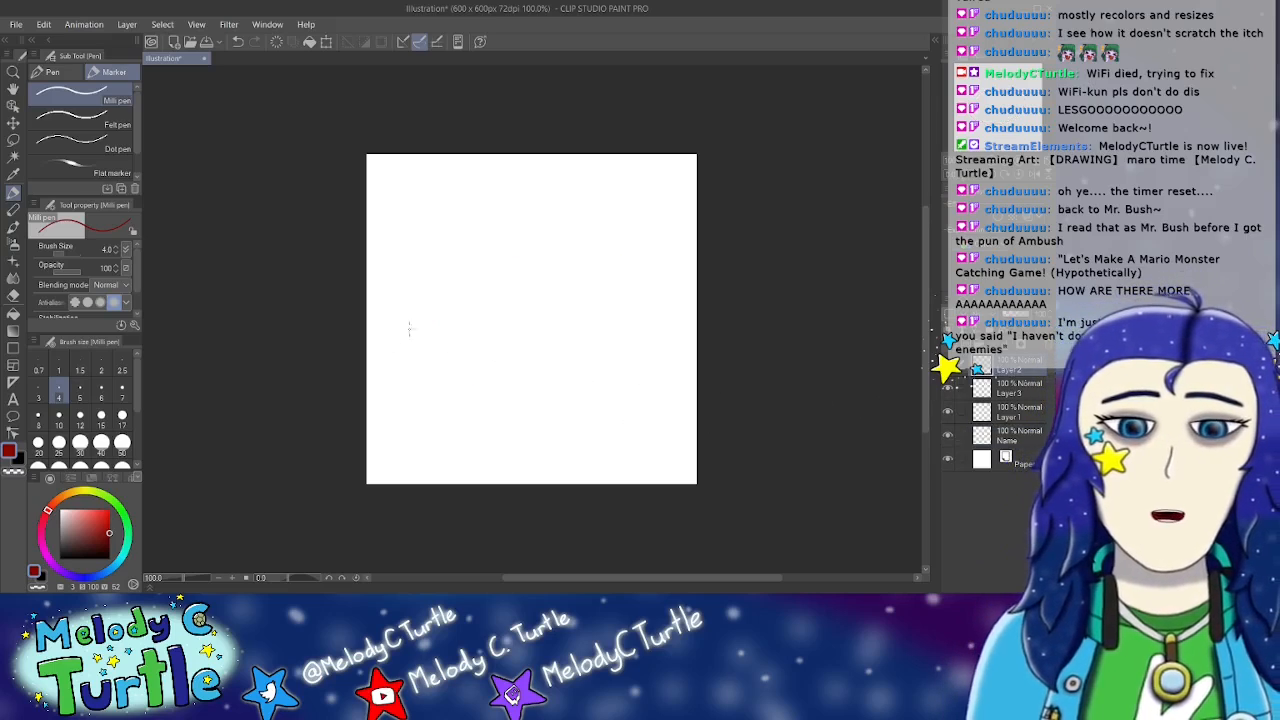
Step: Sketch a large dark red fish body outline on Layer 2, rounded at the front and tapering toward the upper tail end
left_click_drag(451, 297, 427, 313)
left_click_drag(448, 297, 414, 350)
mouse_move(428, 324)
left_mouse_down()
mouse_move(422, 366)
mouse_move(453, 394)
mouse_move(570, 393)
left_mouse_up()
mouse_move(418, 342)
left_mouse_down()
mouse_move(504, 252)
mouse_move(602, 262)
mouse_move(657, 293)
mouse_move(560, 400)
left_mouse_up()
Step: Write "Lava Cheep Cheep" in black on the Name layer in the canvas's upper-left corner
left_click(980, 433)
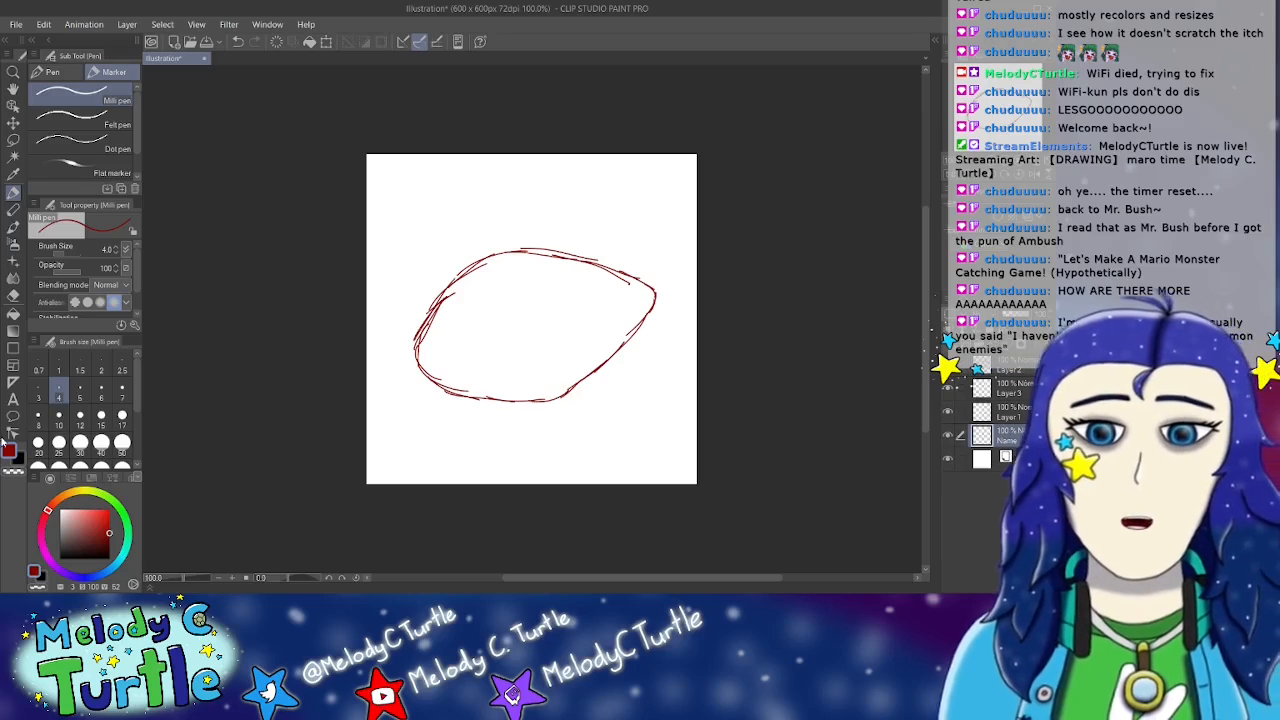
left_click(17, 459)
mouse_move(375, 162)
left_mouse_down()
mouse_move(390, 180)
mouse_move(420, 174)
mouse_move(382, 204)
mouse_move(421, 197)
left_mouse_up()
mouse_move(423, 186)
left_mouse_down()
mouse_move(424, 204)
mouse_move(380, 230)
mouse_move(426, 224)
left_mouse_up()
left_click_drag(428, 206, 427, 226)
left_click_drag(428, 208, 430, 214)
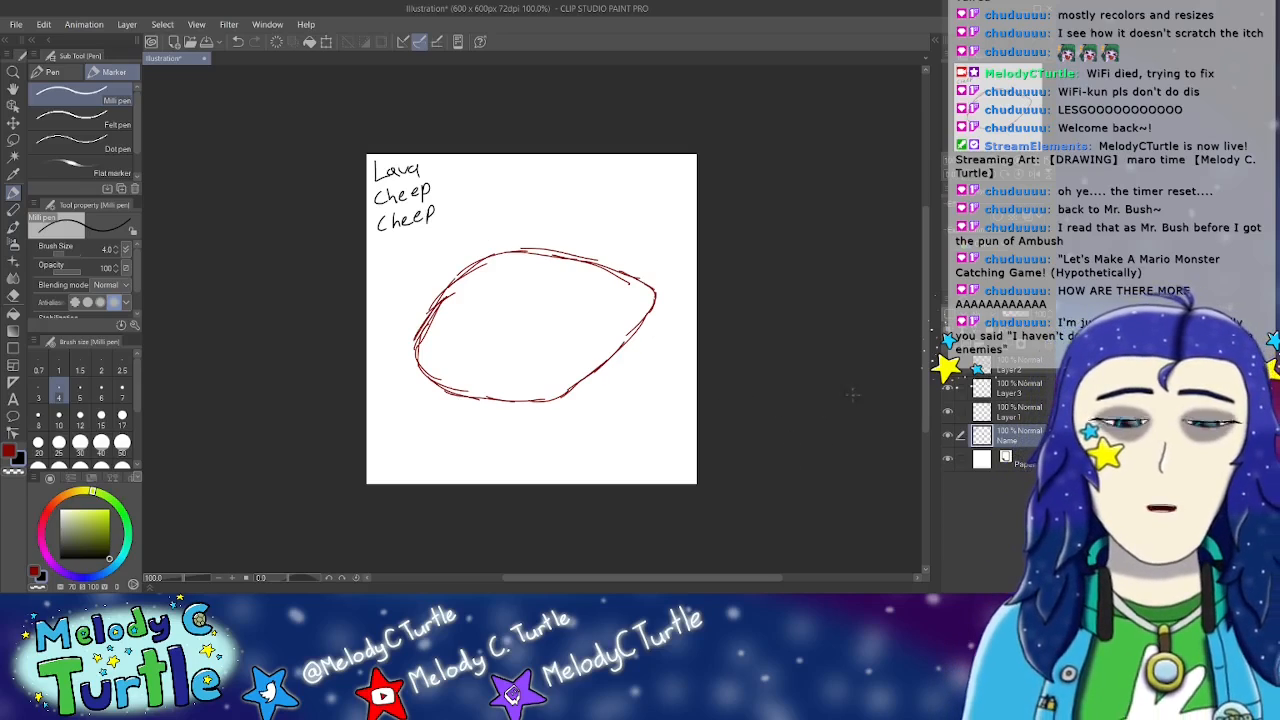
Step: Return to dark red on Layer 2 and thin the stray sketch lines along the body's front edge with the Rough eraser
left_click(1018, 368)
left_click(9, 451)
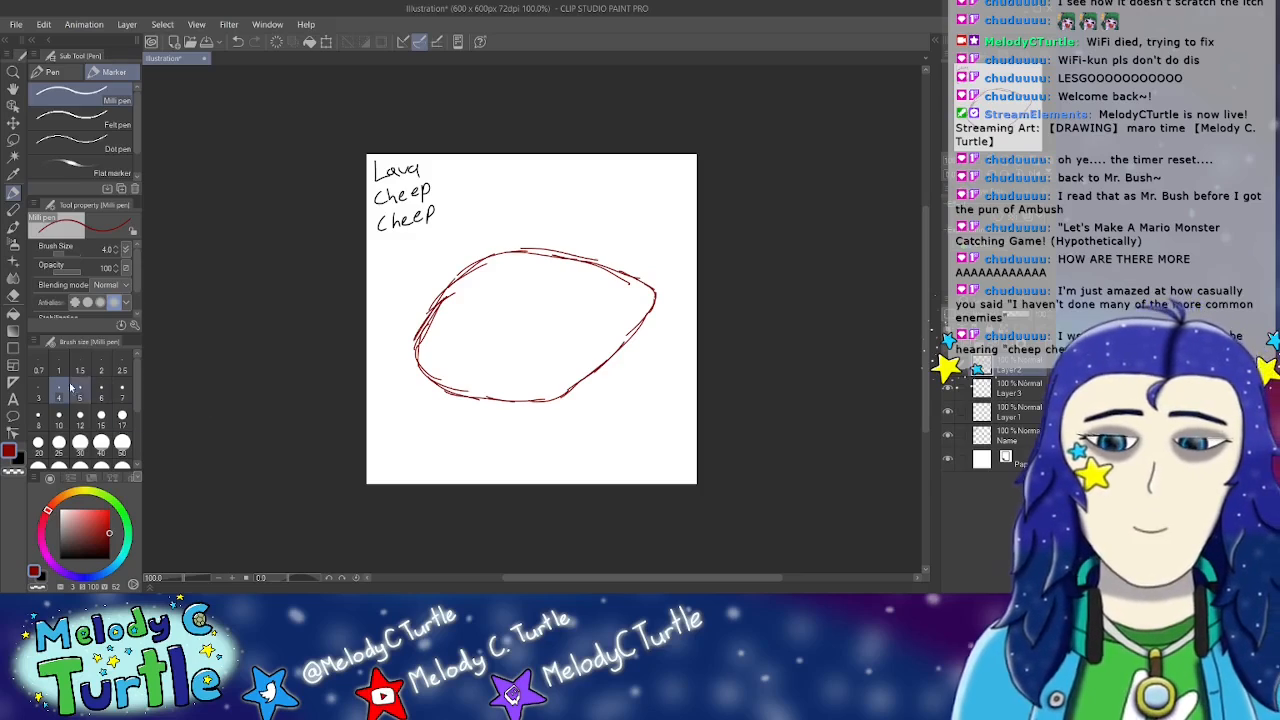
left_click(13, 296)
left_click_drag(458, 295, 430, 329)
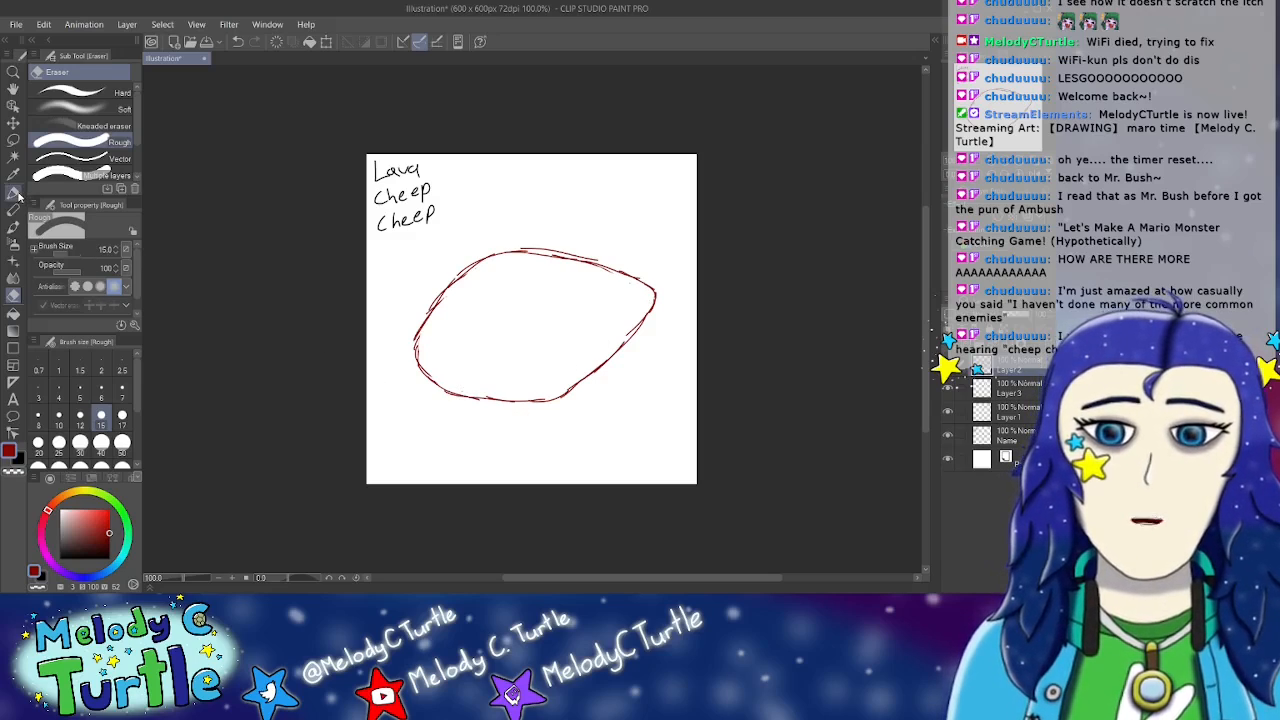
Step: Choose a pale blue-gray and draw a scalloped dorsal fin on top of the body with the Milli pen
left_click(13, 191)
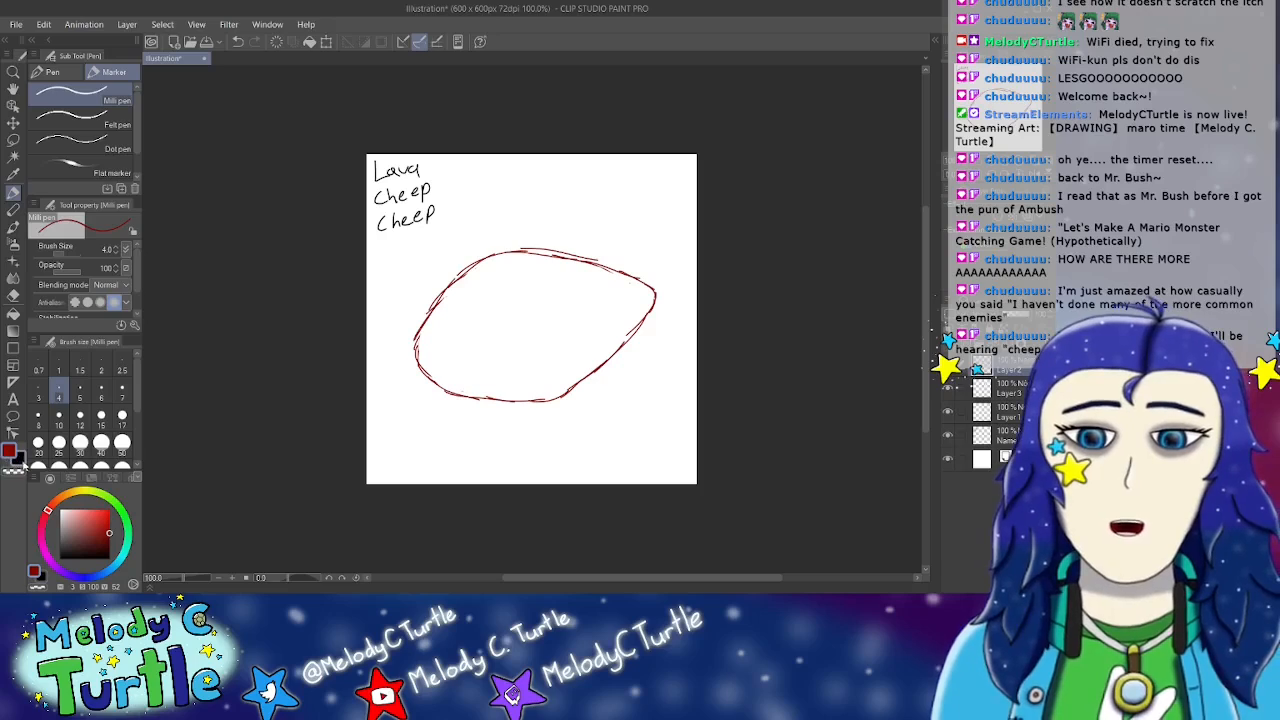
left_click(117, 570)
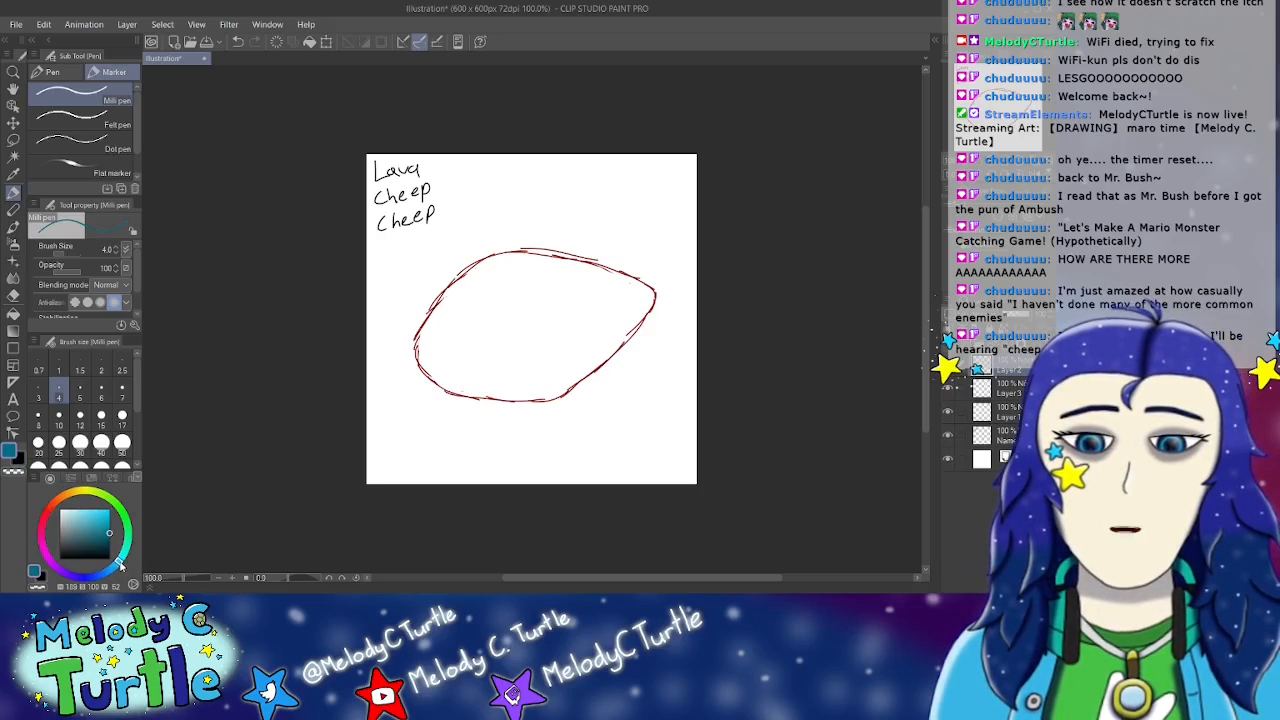
left_click(71, 523)
left_click_drag(67, 525, 64, 523)
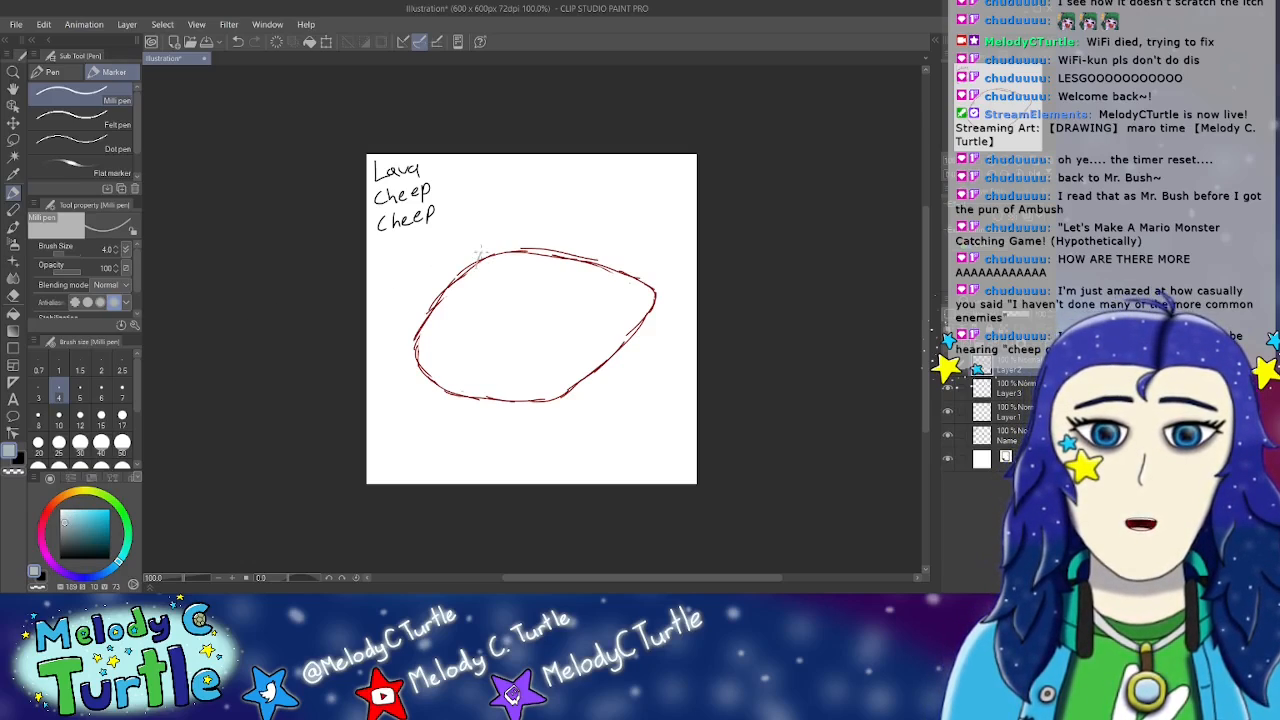
mouse_move(483, 250)
left_mouse_down()
mouse_move(496, 228)
mouse_move(540, 218)
mouse_move(586, 228)
mouse_move(590, 252)
left_mouse_up()
left_click_drag(587, 237, 590, 264)
left_click_drag(474, 270, 596, 260)
Step: Erase the red body outline crossing the dorsal fin with the Rough eraser, and switch back to the Milli pen
left_click(14, 293)
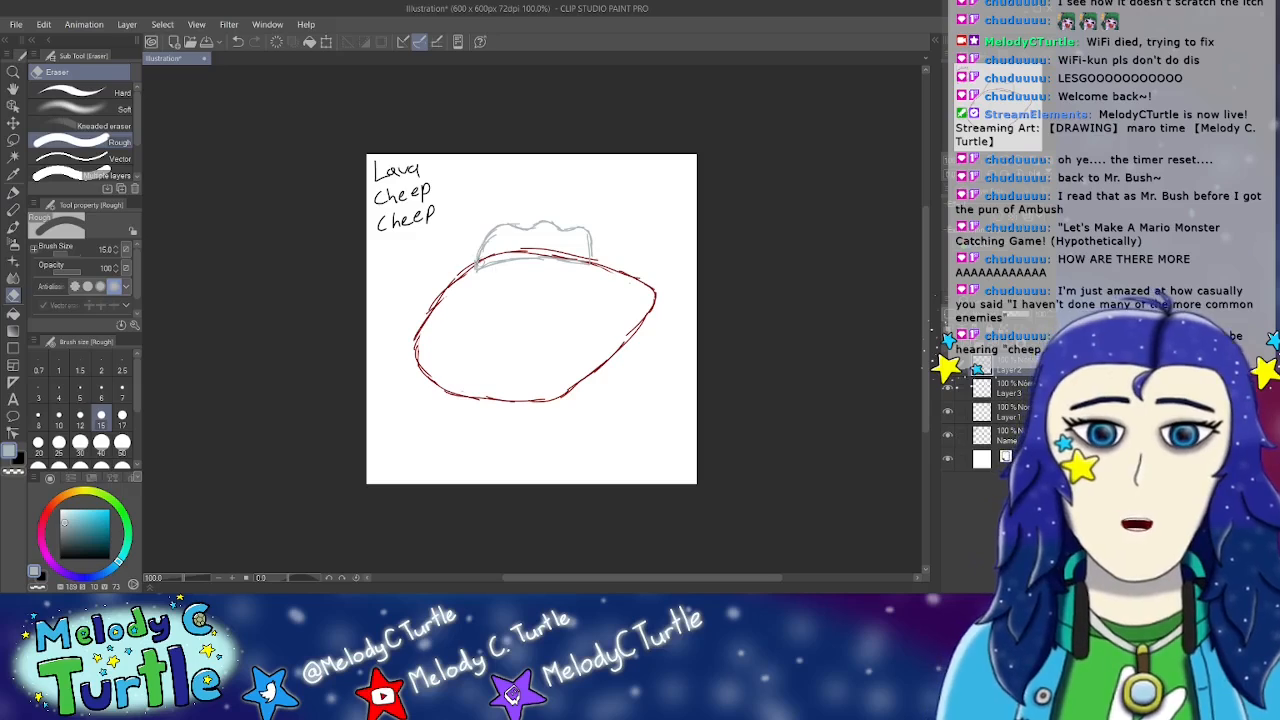
left_click_drag(480, 259, 588, 260)
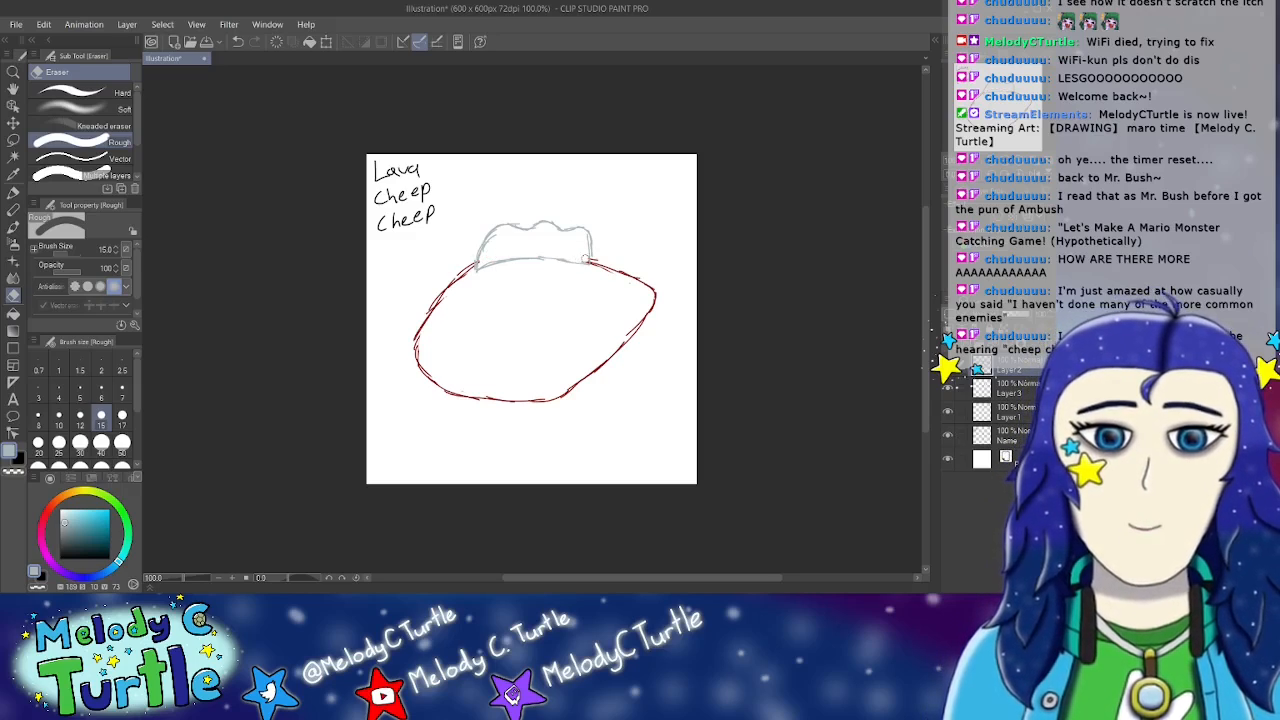
left_click(13, 194)
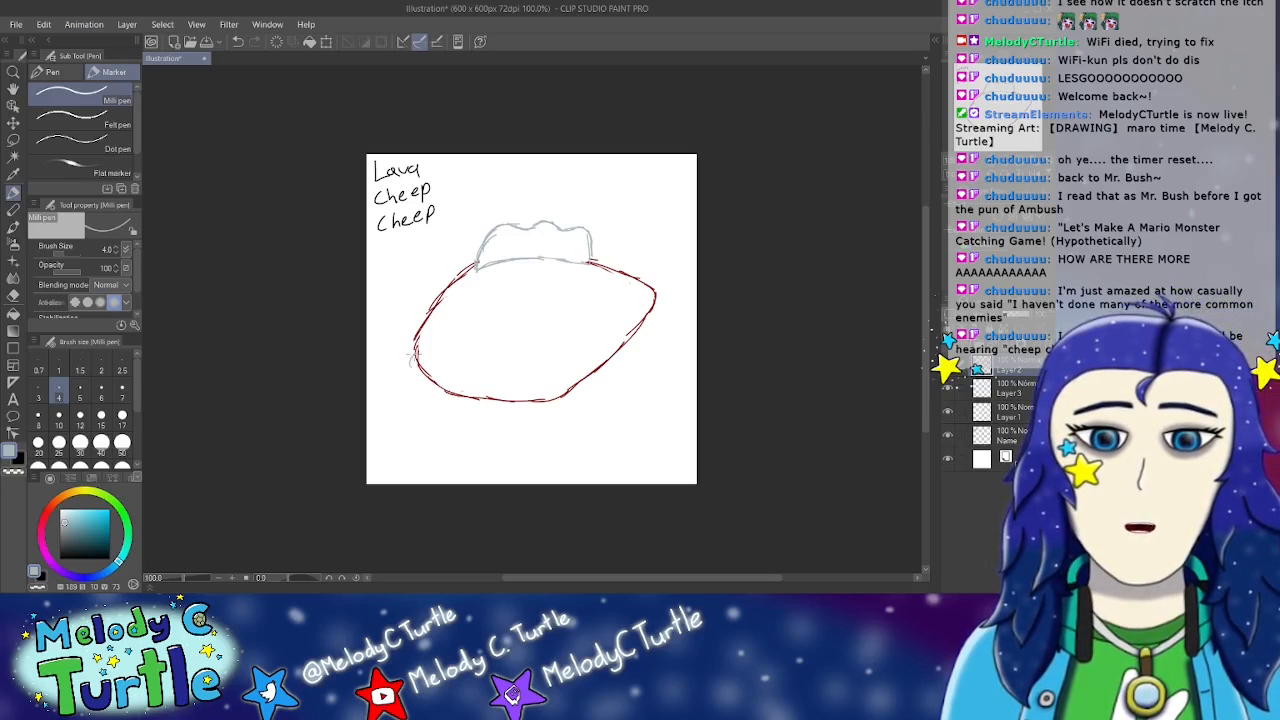
mouse_move(413, 367)
left_mouse_down()
mouse_move(434, 384)
mouse_move(510, 388)
left_mouse_up()
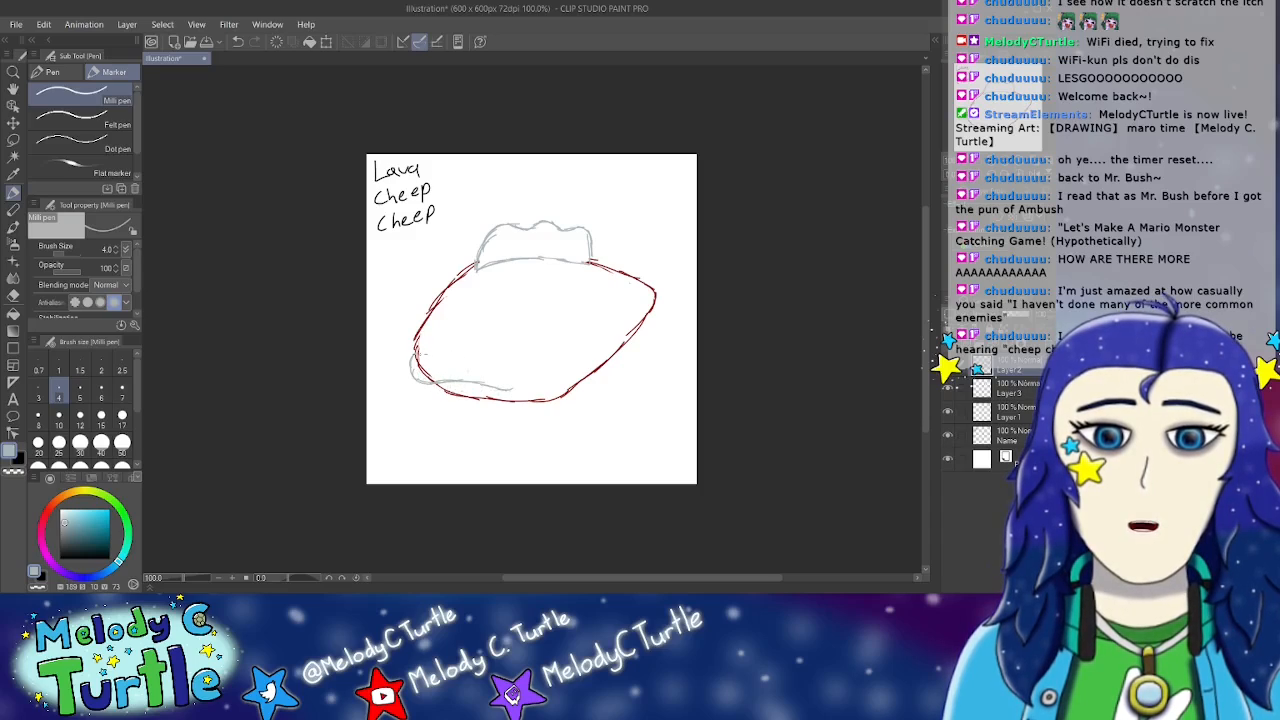
left_click_drag(424, 349, 500, 362)
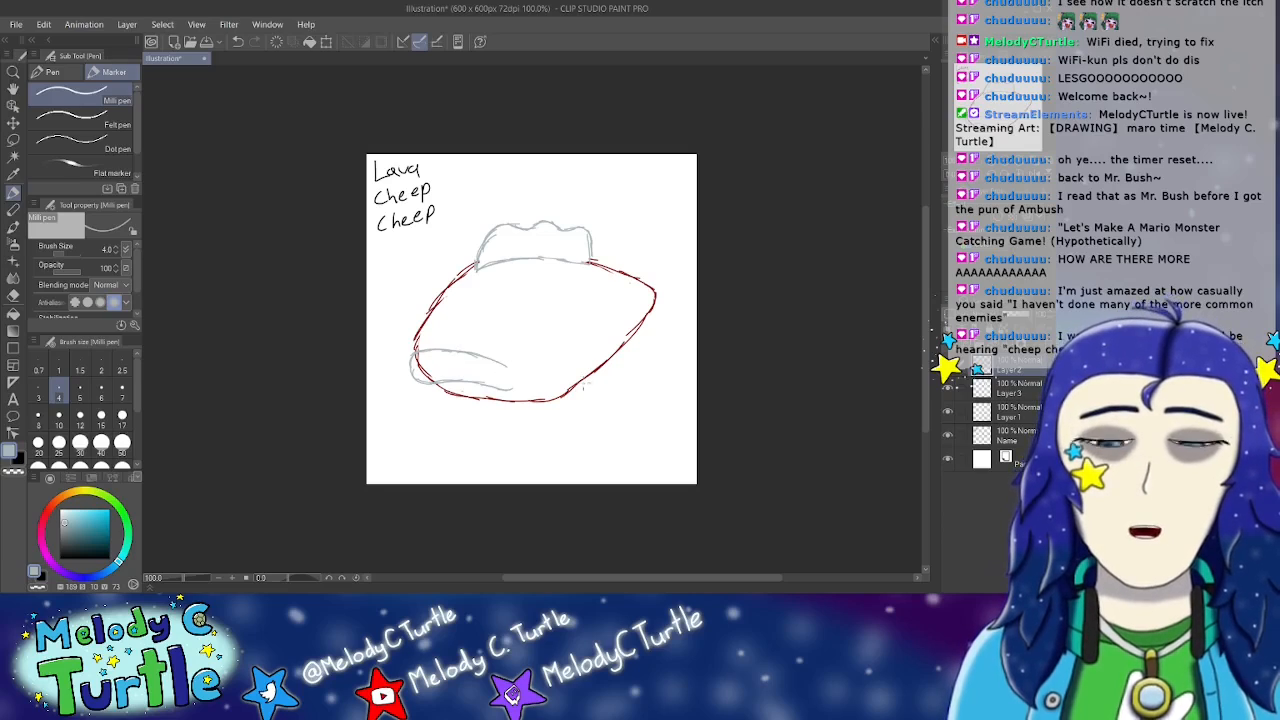
key("ctrl+z")
key("ctrl+z")
key("ctrl+z")
key("ctrl+z")
key("ctrl+z")
key("ctrl+z")
key("ctrl+z")
key("ctrl+z")
key("ctrl+z")
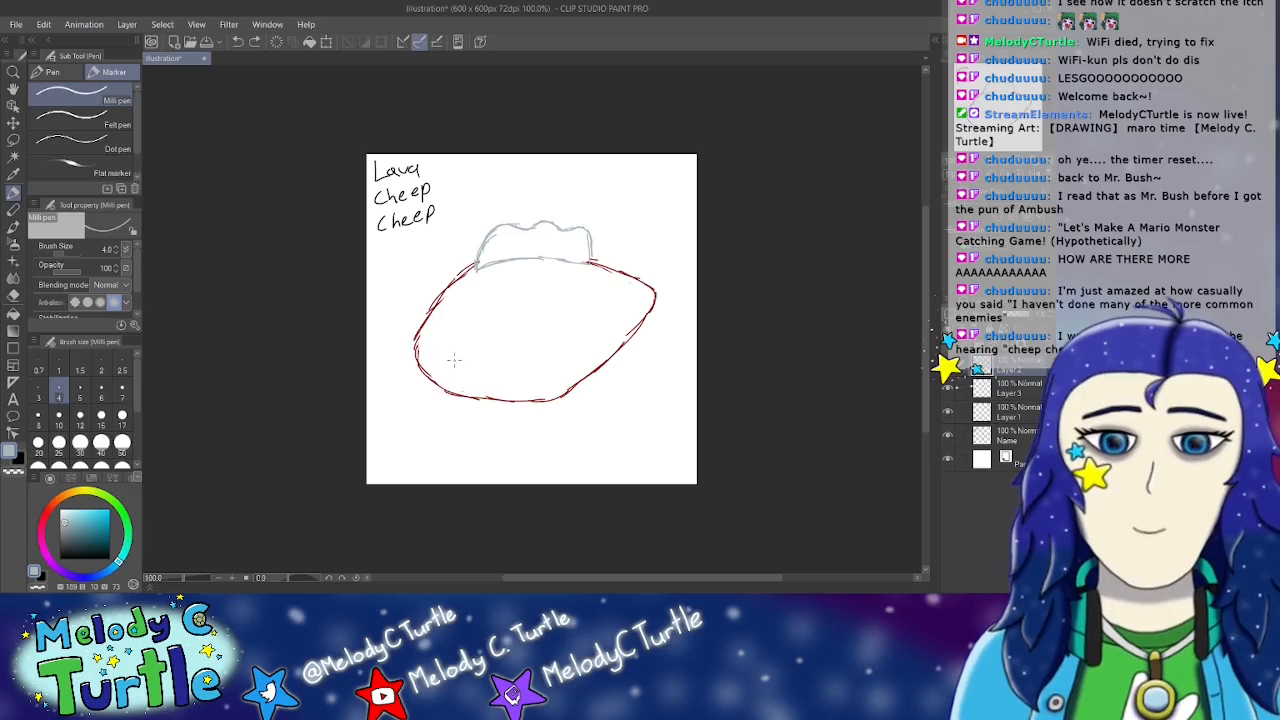
Step: Draw small rounded pale gray lips low on the front of the body, with a filled black mouth opening inside
mouse_move(437, 354)
left_mouse_down()
mouse_move(438, 377)
mouse_move(467, 392)
mouse_move(488, 380)
mouse_move(457, 352)
mouse_move(486, 362)
left_mouse_up()
left_click(17, 458)
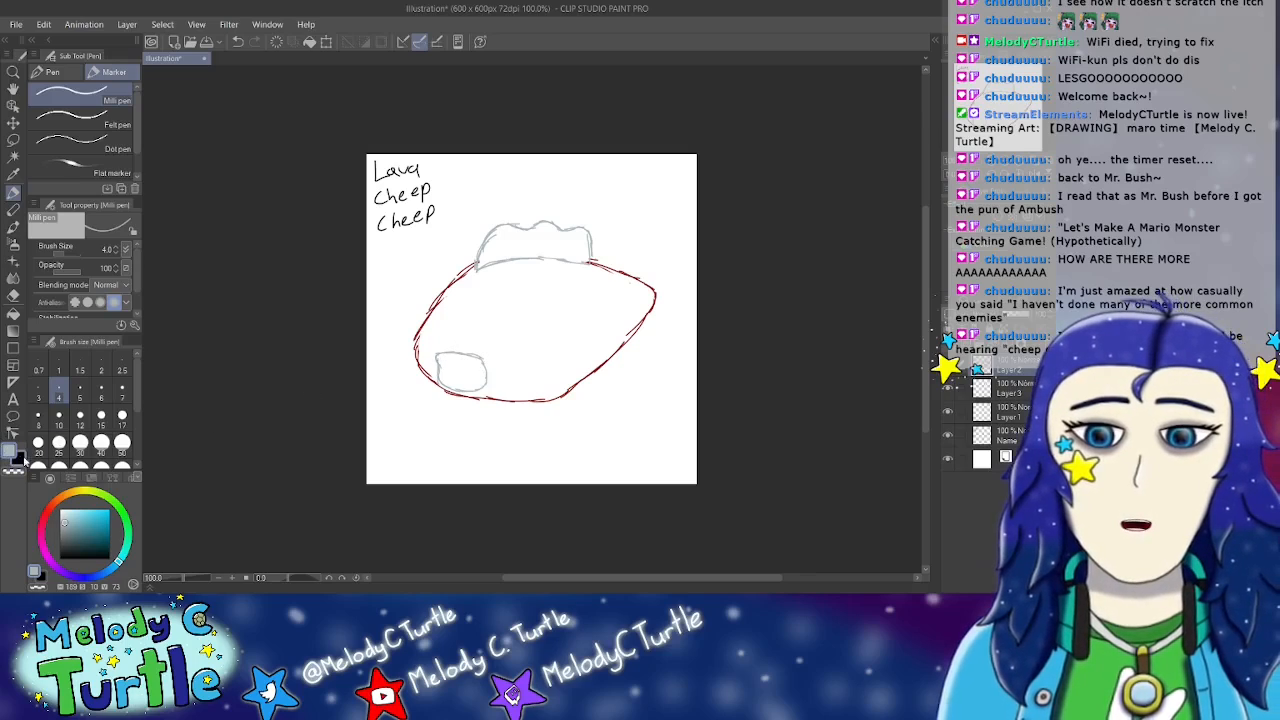
mouse_move(465, 369)
left_mouse_down()
mouse_move(454, 368)
mouse_move(468, 372)
left_mouse_up()
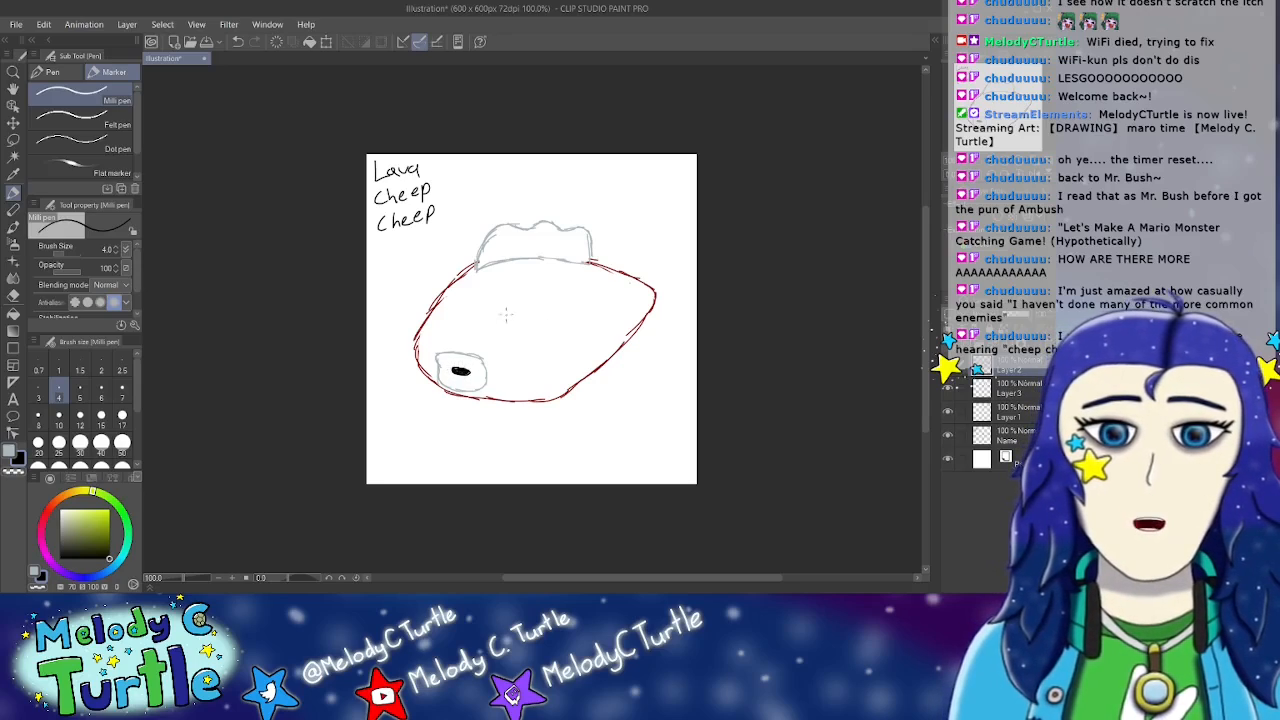
Step: Draw two black oval eye outlines above the mouth, the front one at the body's edge, and switch to the Rough eraser
mouse_move(512, 322)
left_mouse_down()
mouse_move(506, 352)
mouse_move(522, 356)
mouse_move(541, 332)
mouse_move(510, 310)
mouse_move(530, 306)
mouse_move(541, 342)
left_mouse_up()
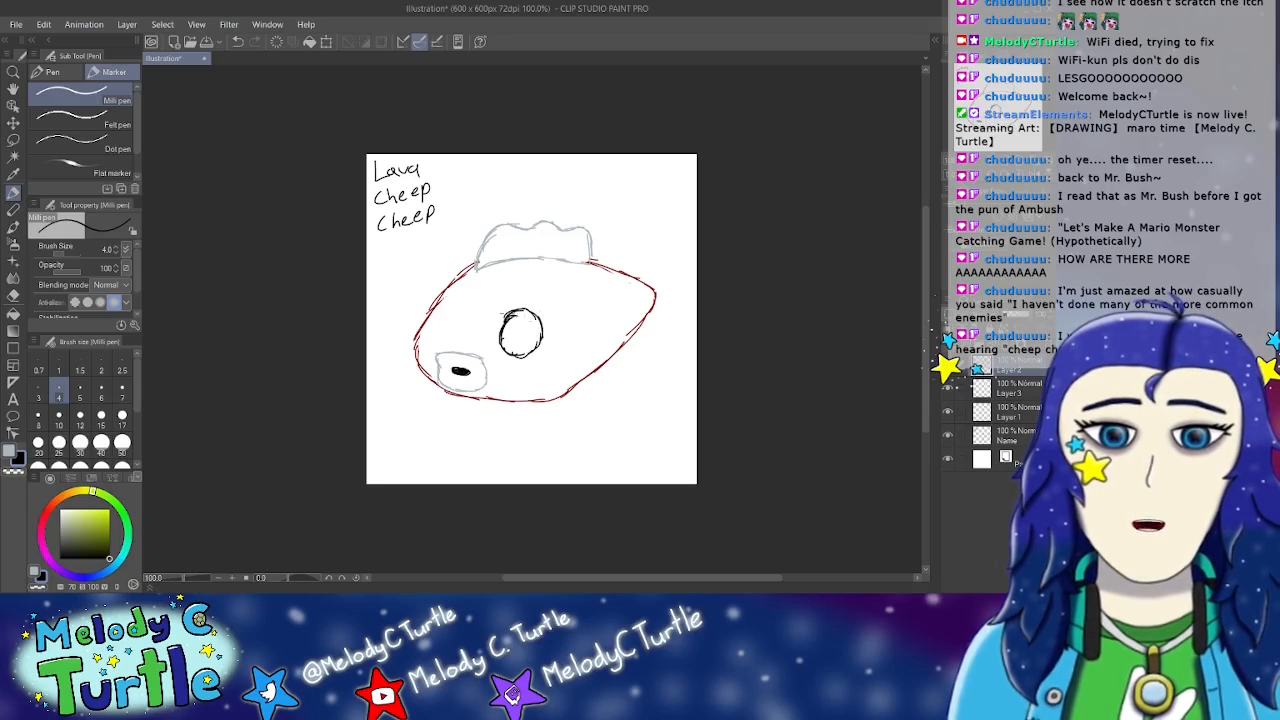
mouse_move(448, 307)
left_mouse_down()
mouse_move(427, 318)
mouse_move(445, 340)
mouse_move(457, 315)
mouse_move(447, 334)
left_mouse_up()
left_click(13, 296)
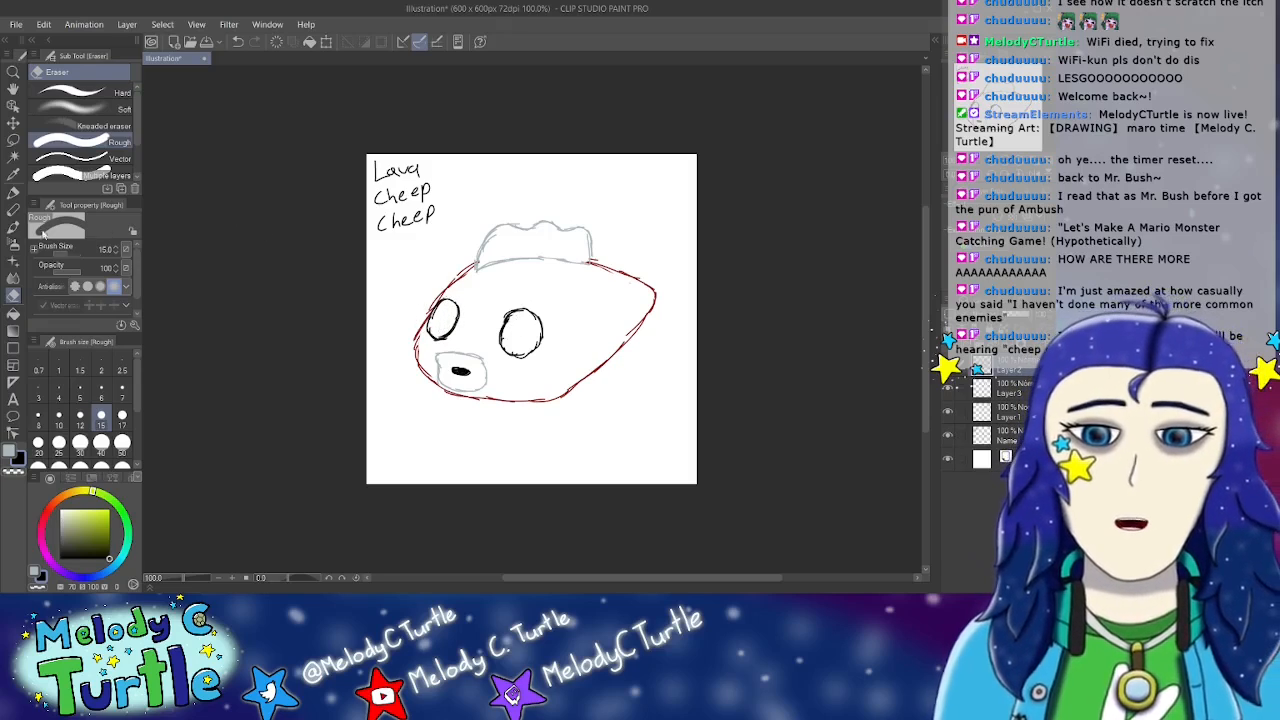
Step: Draw wavy black pupils inside both eyes with the Milli pen and fill them in
left_click(13, 192)
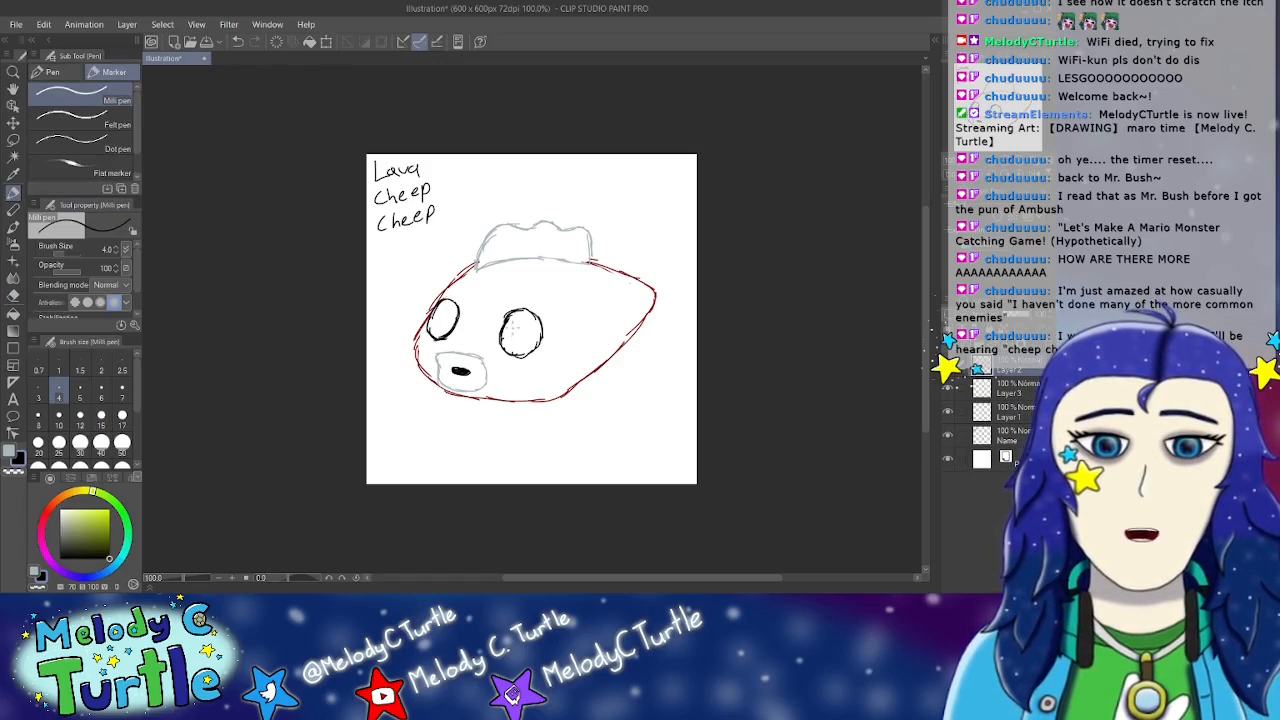
left_click_drag(512, 327, 510, 338)
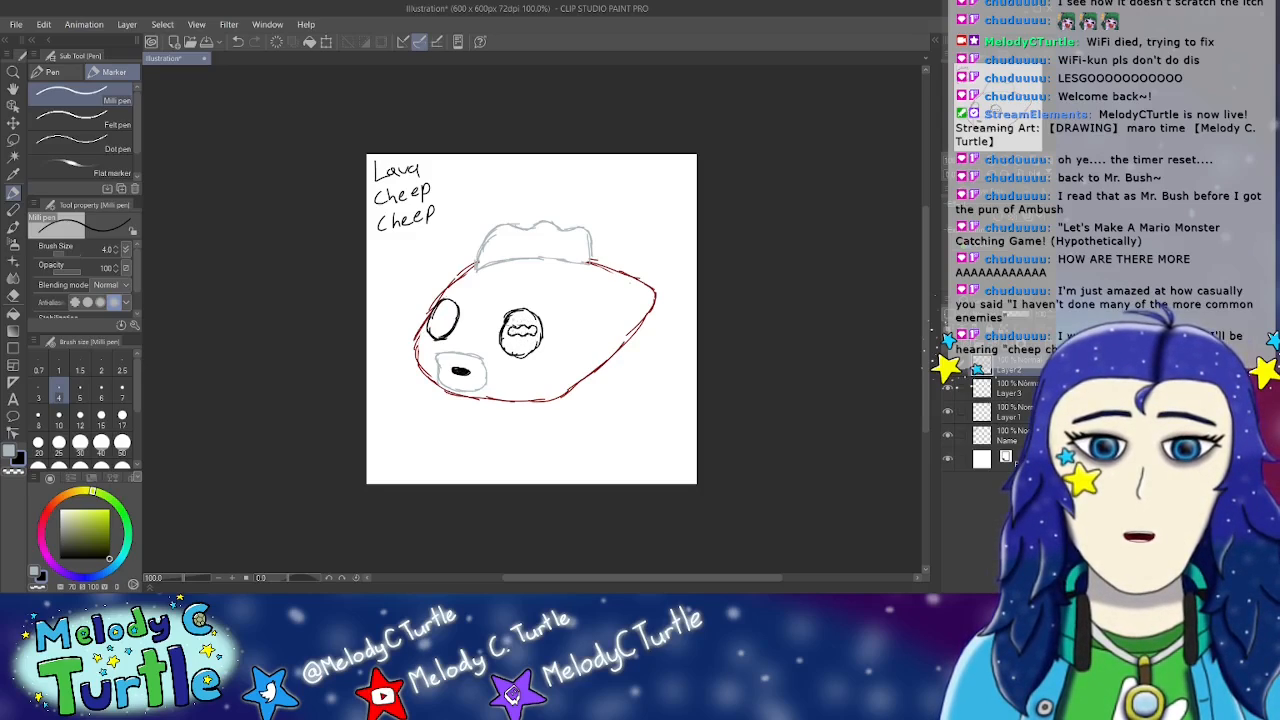
mouse_move(518, 328)
left_mouse_down()
mouse_move(535, 332)
mouse_move(518, 330)
left_mouse_up()
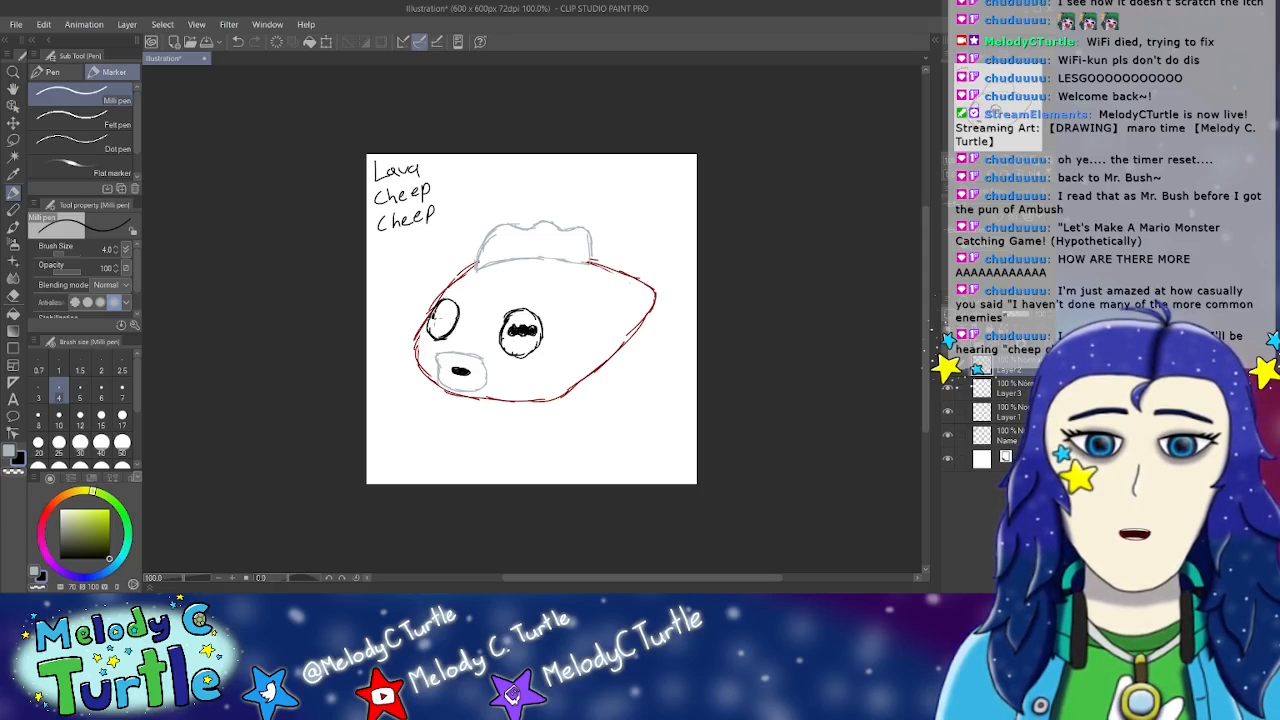
mouse_move(437, 318)
left_mouse_down()
mouse_move(456, 324)
mouse_move(446, 308)
mouse_move(432, 320)
mouse_move(450, 316)
mouse_move(442, 324)
left_mouse_up()
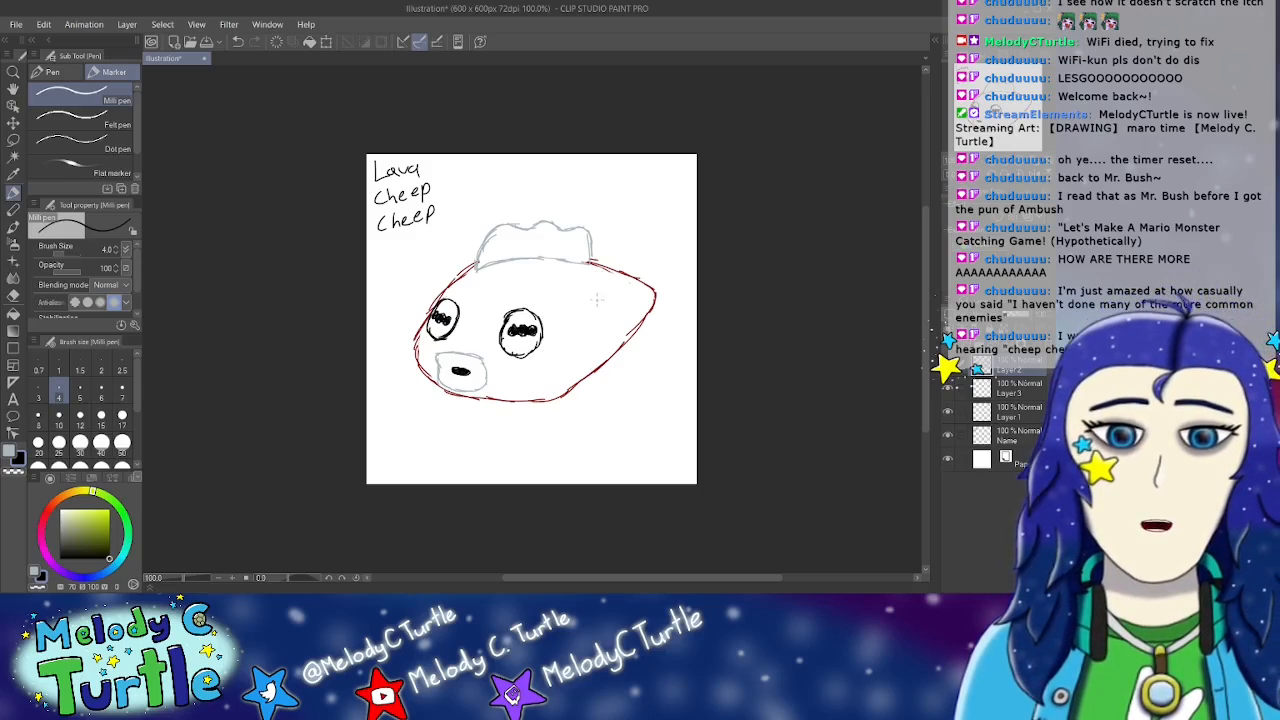
Step: Draw a black wing-shaped side fin near the rear of the body and a pale blue-gray crescent tail fin behind the body
mouse_move(605, 288)
left_mouse_down()
mouse_move(578, 336)
mouse_move(578, 378)
mouse_move(604, 381)
mouse_move(618, 357)
mouse_move(612, 284)
mouse_move(620, 298)
mouse_move(600, 335)
mouse_move(618, 335)
mouse_move(620, 366)
mouse_move(582, 373)
mouse_move(608, 354)
left_mouse_up()
left_click(13, 296)
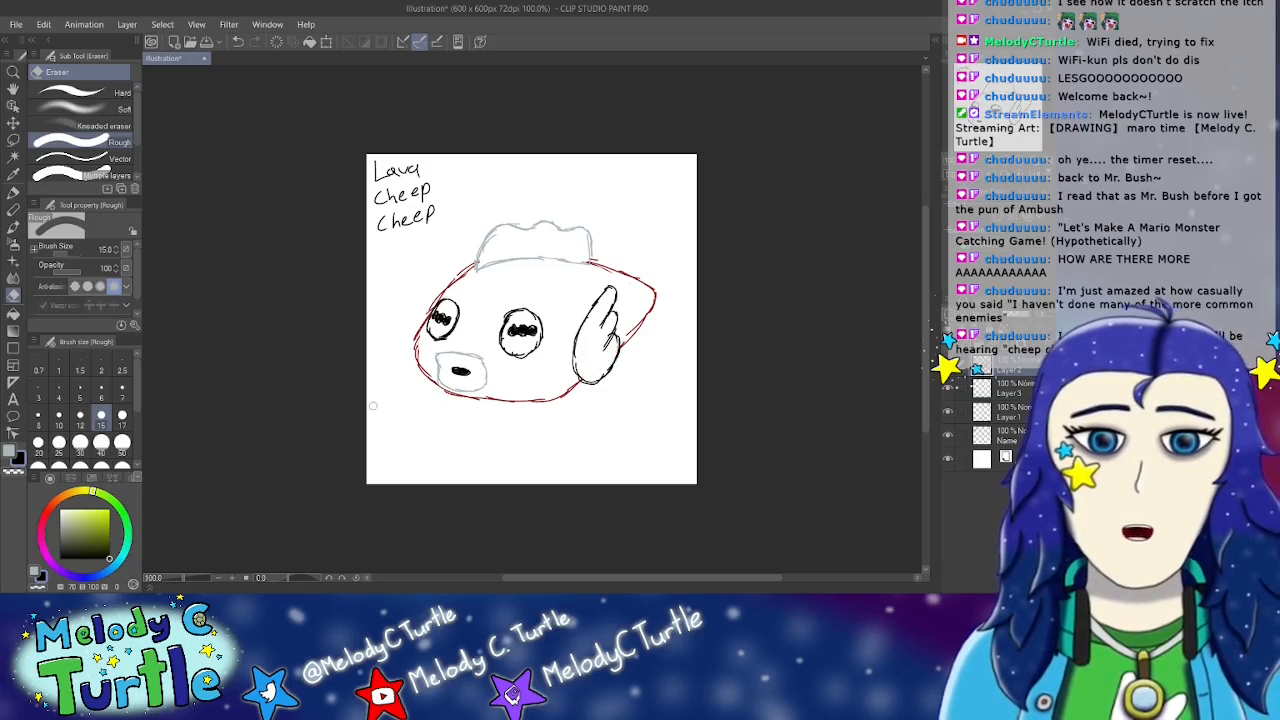
left_click(9, 451)
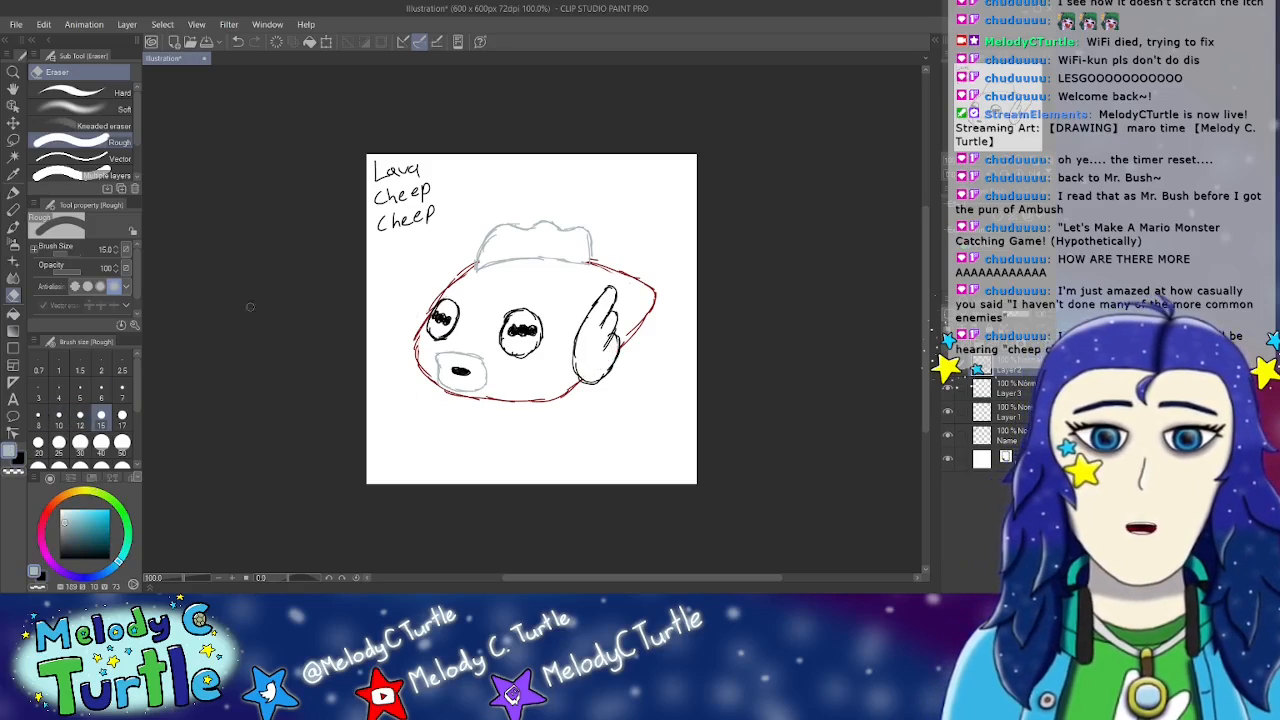
left_click(13, 193)
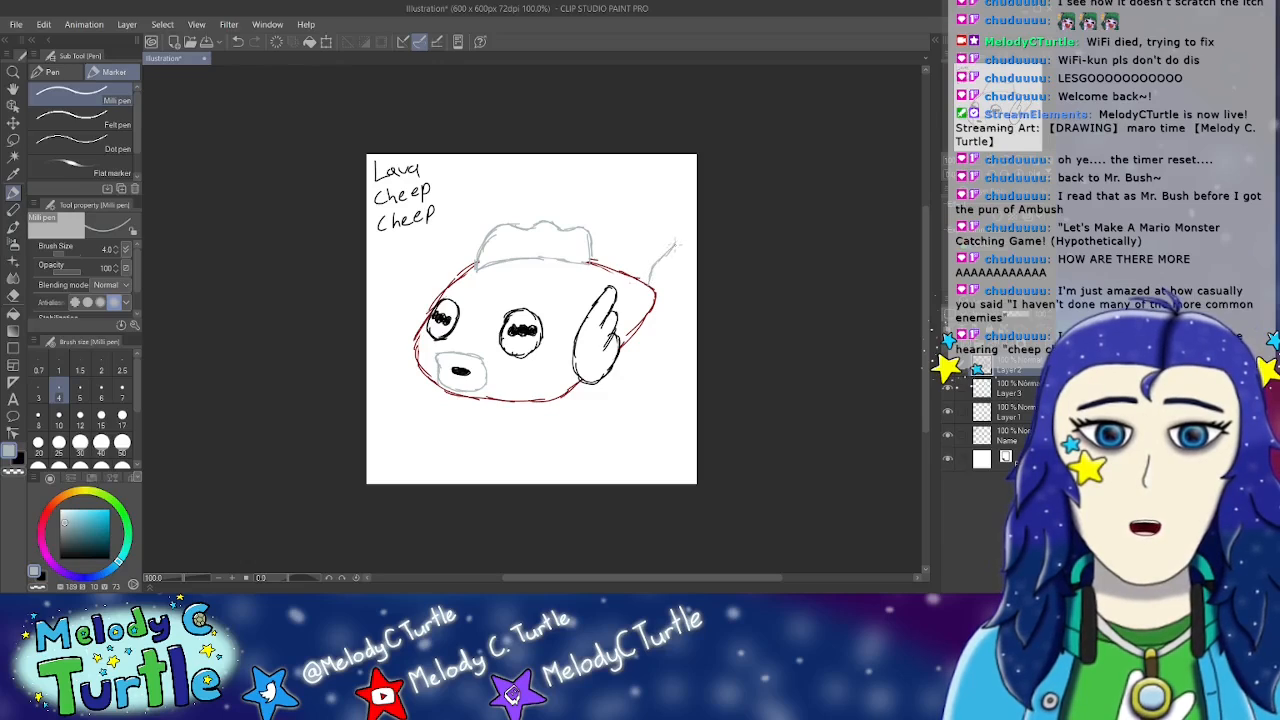
mouse_move(674, 243)
left_mouse_down()
mouse_move(690, 322)
mouse_move(654, 336)
mouse_move(655, 315)
mouse_move(690, 318)
left_mouse_up()
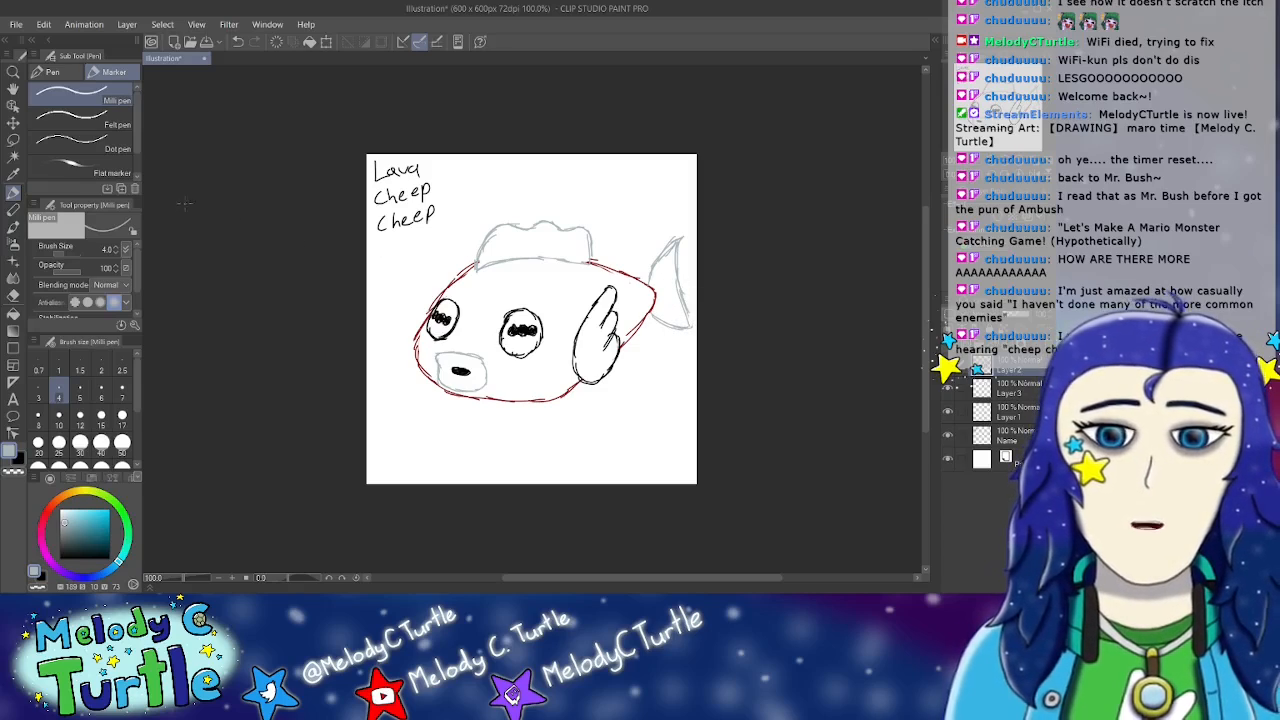
Step: Shift the fish drawing slightly left and down on the canvas, and return to the Milli pen
left_click(13, 122)
left_click_drag(532, 344, 507, 351)
left_click(13, 193)
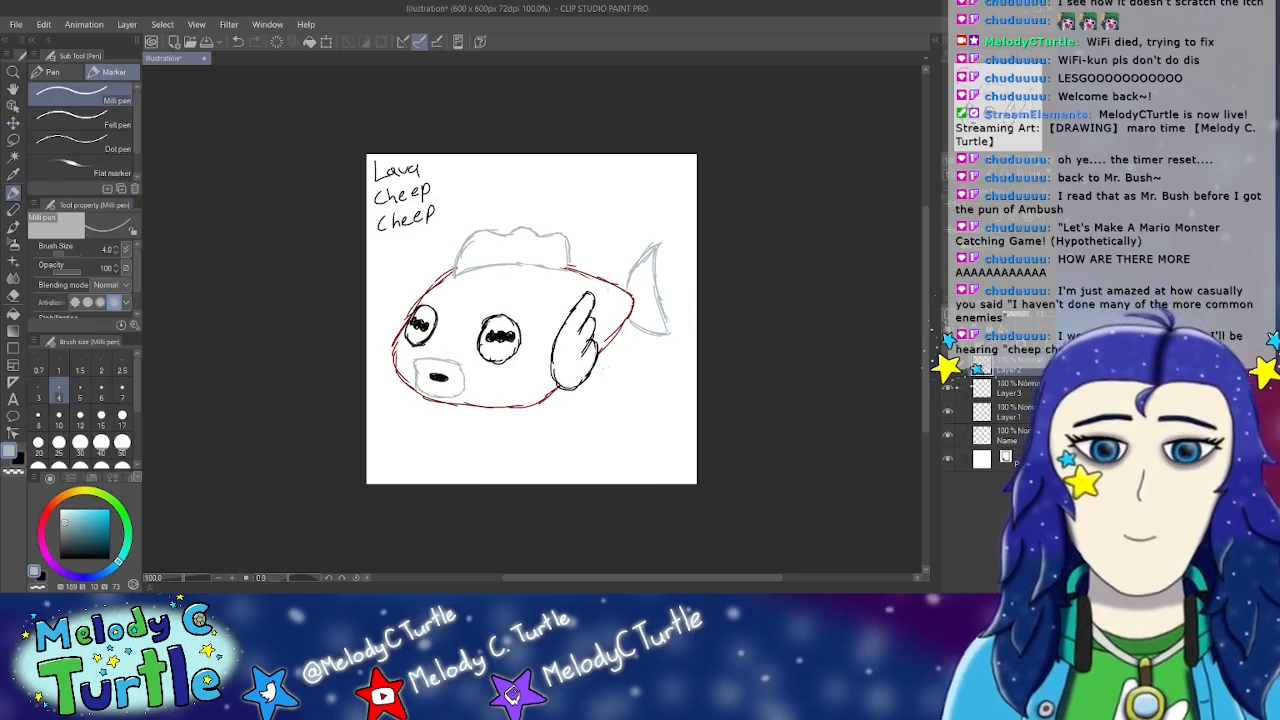
Step: Sample the red of the body outline and draw a belly line across the lower body from the lips to the side fin
key("alt")
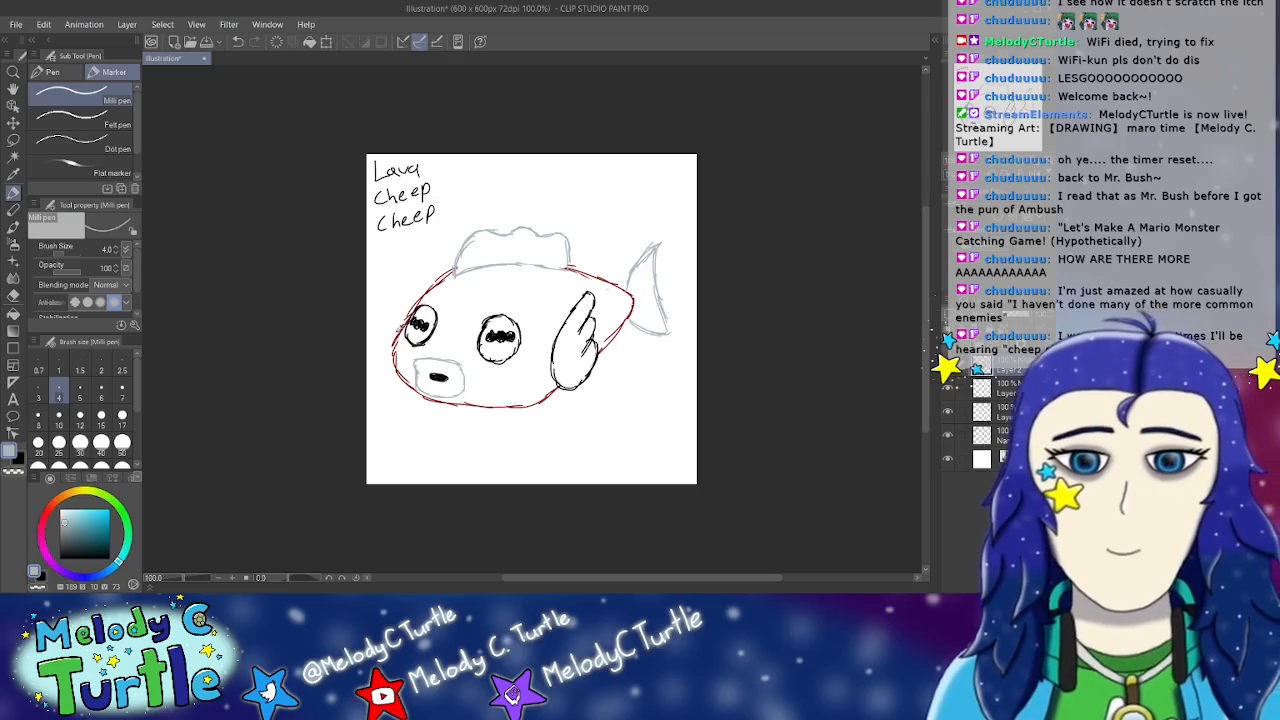
left_click(398, 330, "alt")
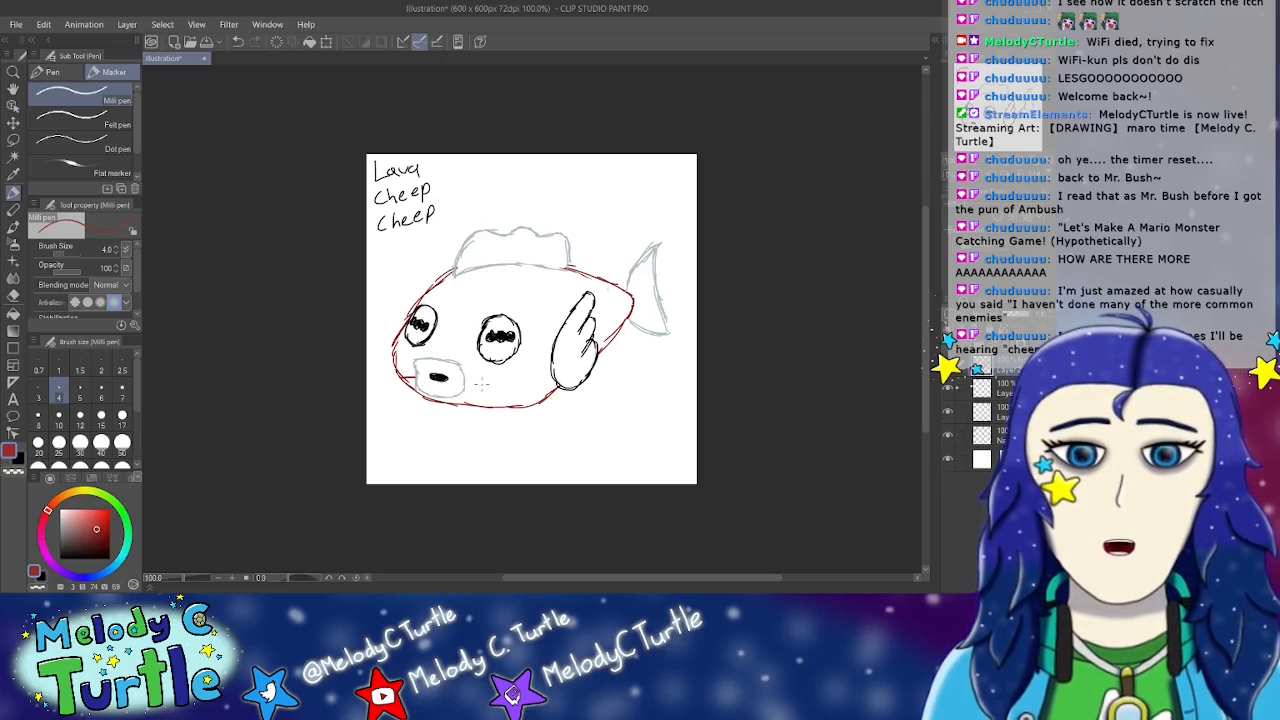
left_click_drag(478, 383, 560, 386)
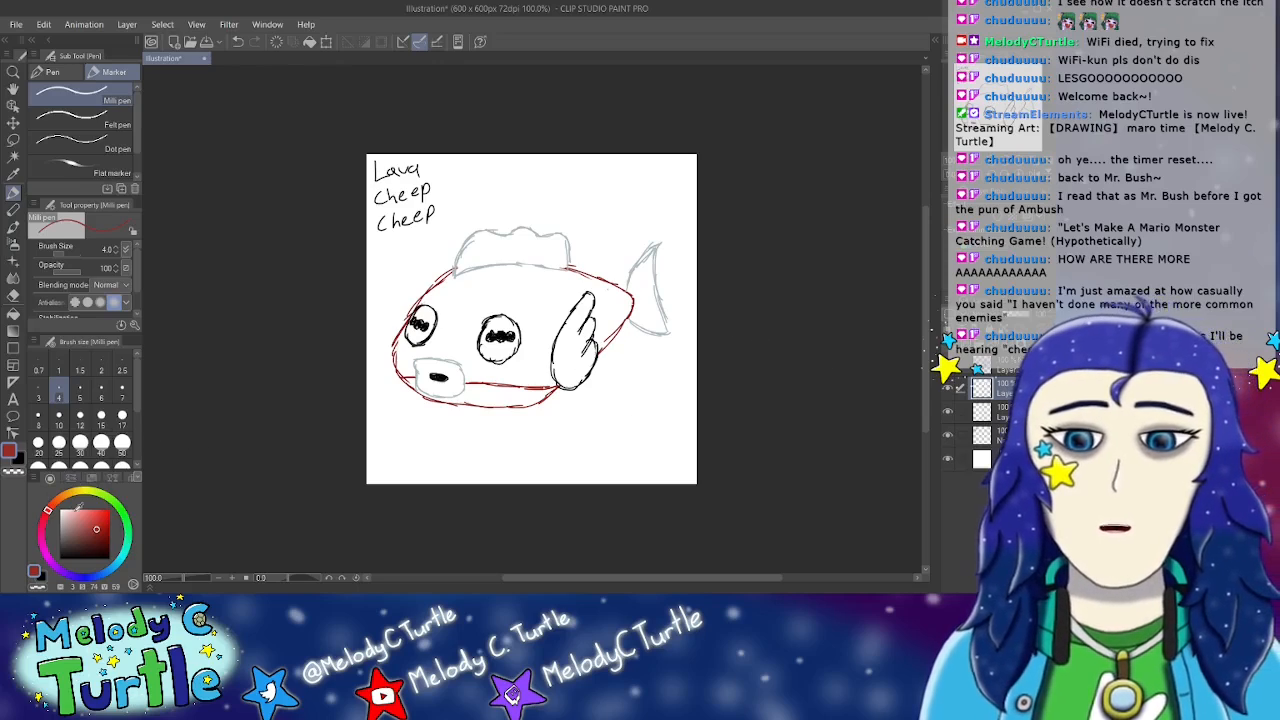
Step: Shade the dorsal fin, lips and tail fin light gray on Layer 3, and erase the gray spilling outside their outlines
left_click(62, 510)
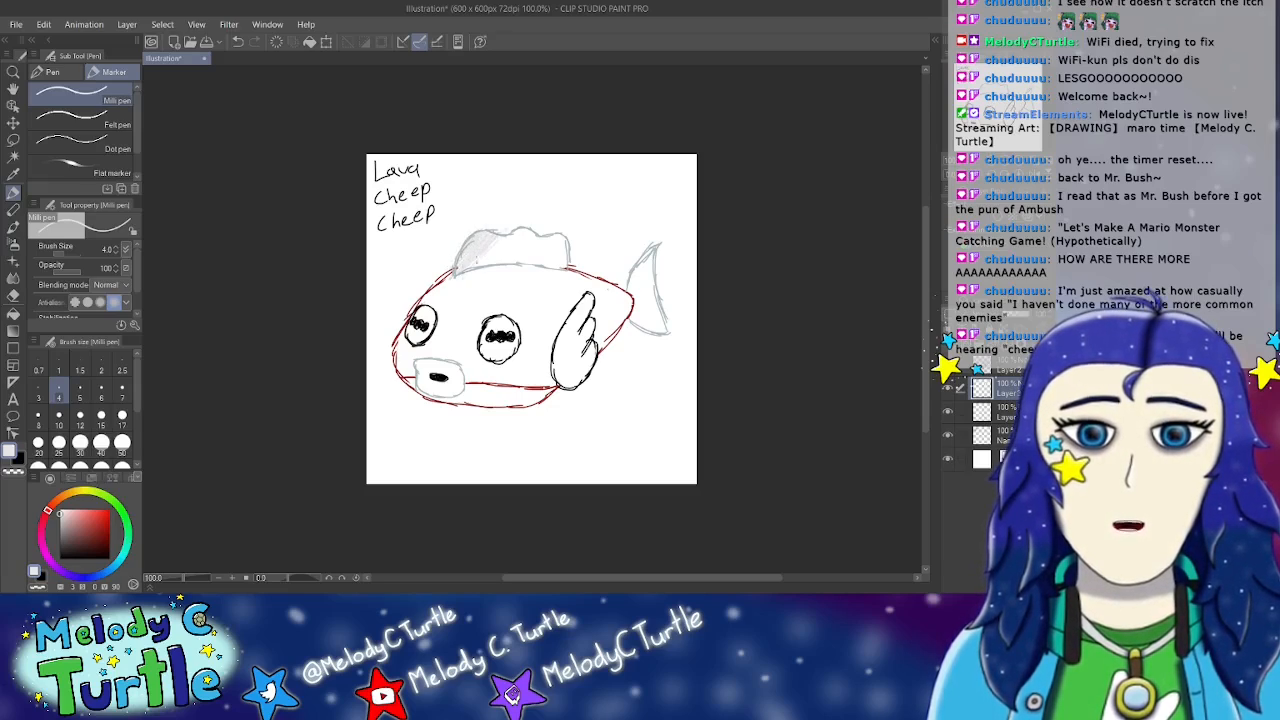
mouse_move(491, 243)
left_mouse_down()
mouse_move(495, 254)
mouse_move(511, 241)
left_mouse_up()
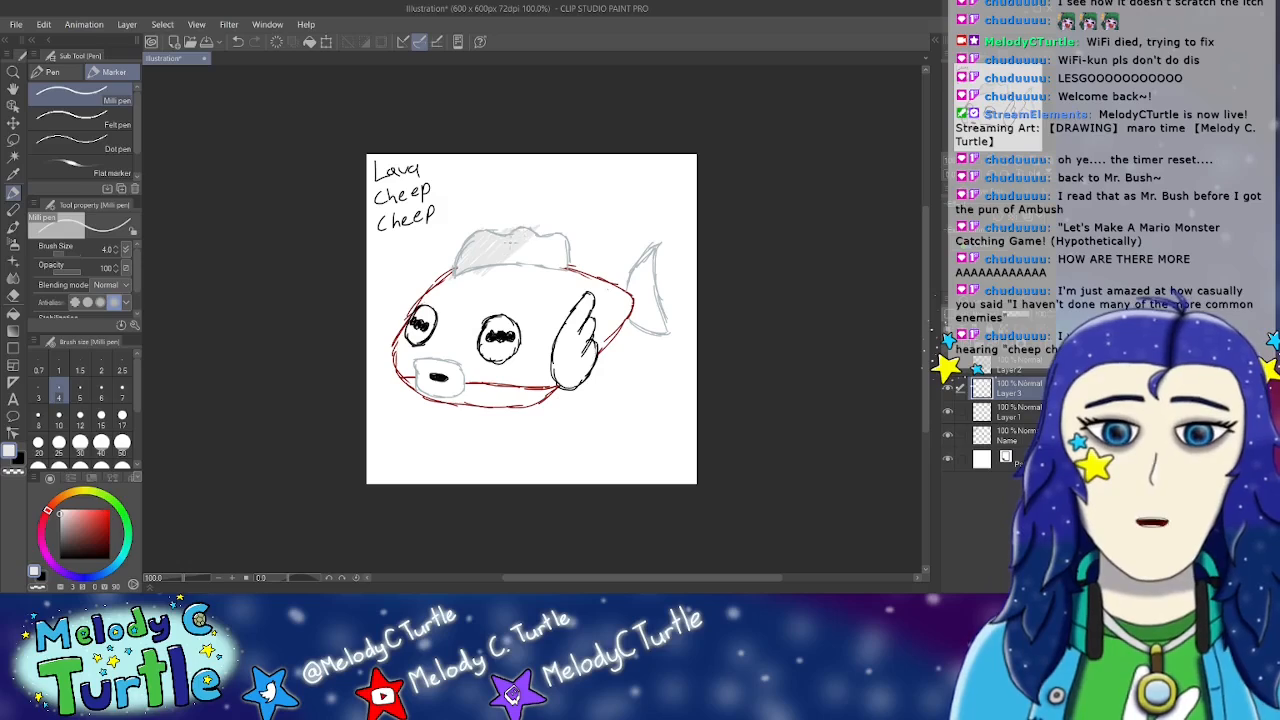
mouse_move(521, 240)
left_mouse_down()
mouse_move(532, 240)
mouse_move(509, 263)
mouse_move(524, 258)
left_mouse_up()
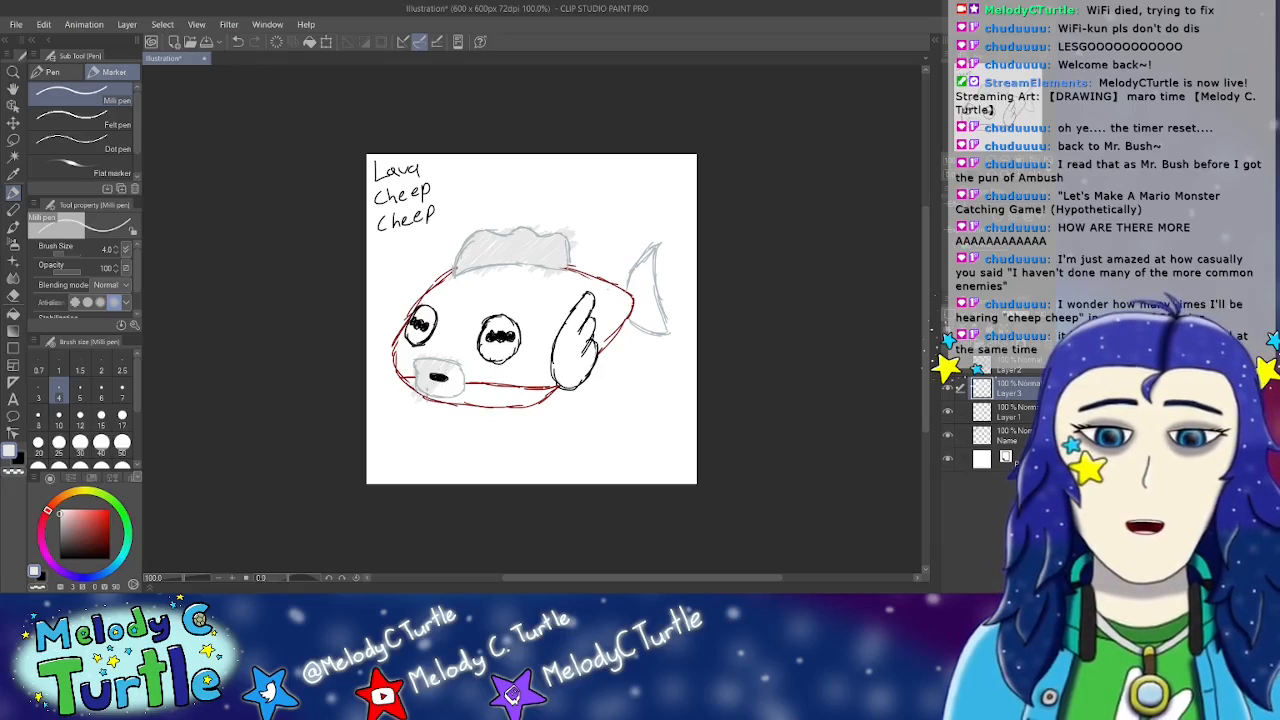
left_click_drag(462, 369, 458, 384)
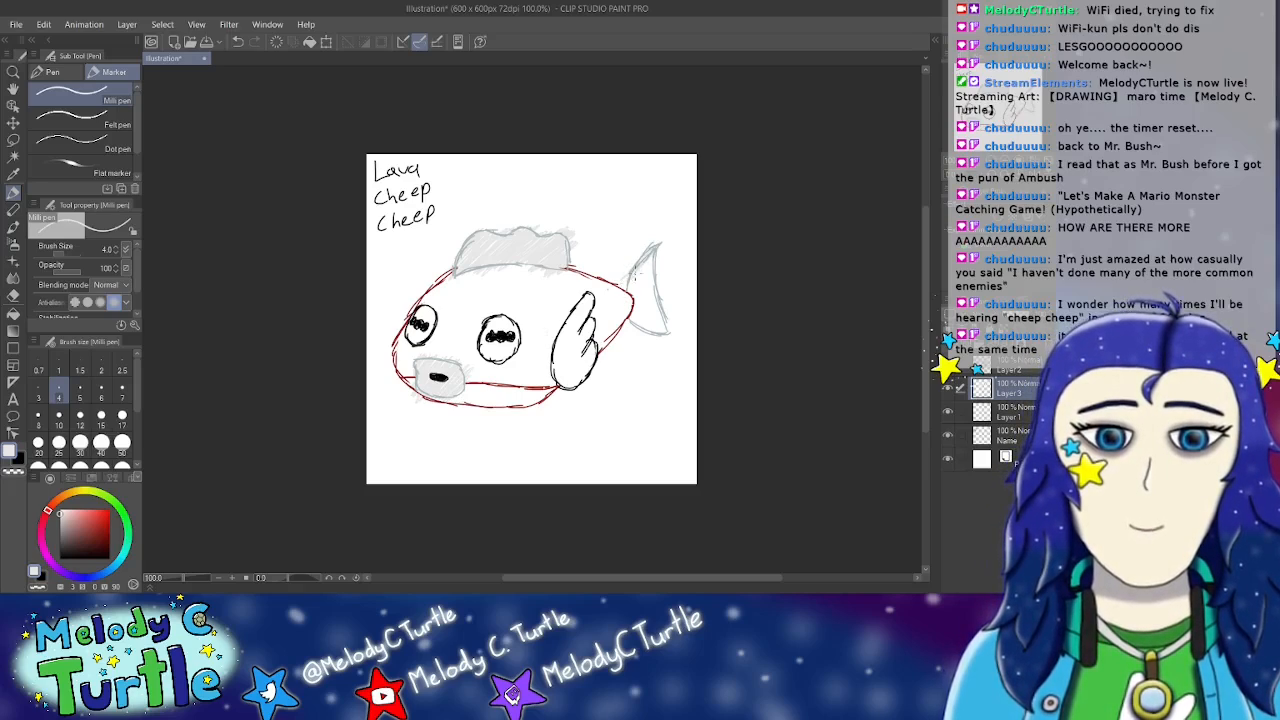
left_click_drag(655, 264, 638, 293)
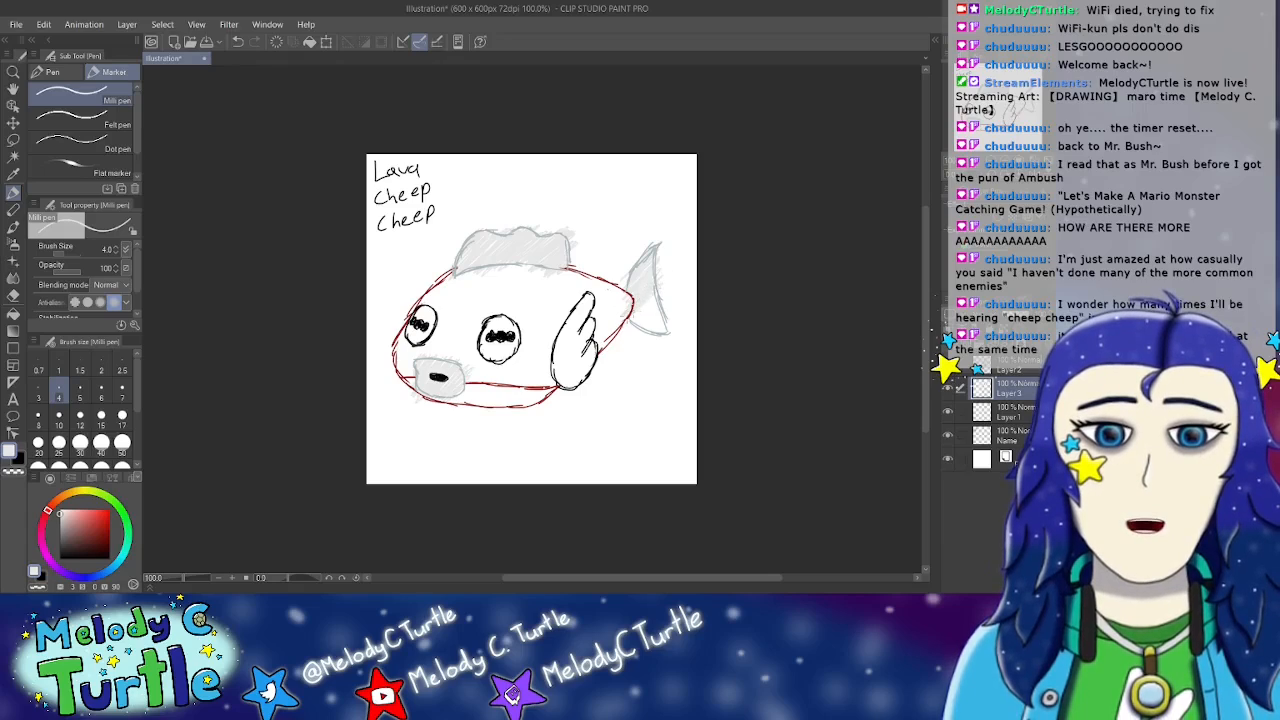
mouse_move(656, 301)
left_mouse_down()
mouse_move(630, 328)
mouse_move(646, 330)
left_mouse_up()
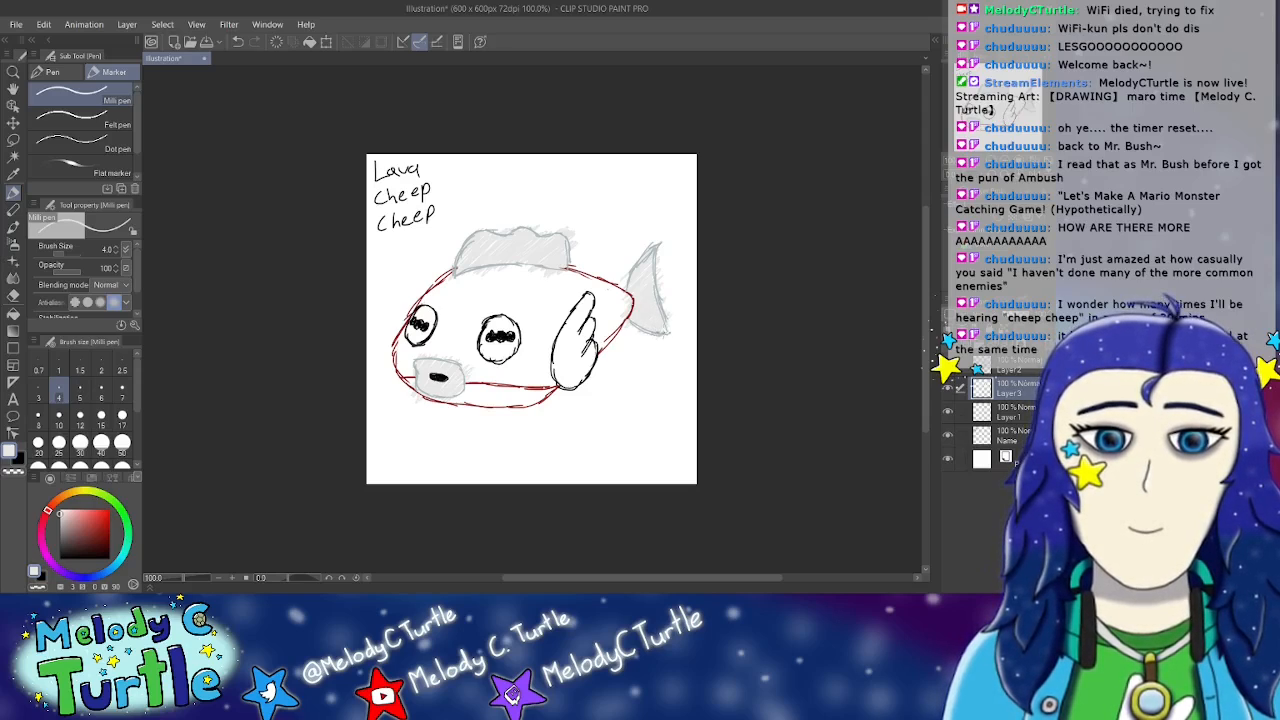
left_click(14, 297)
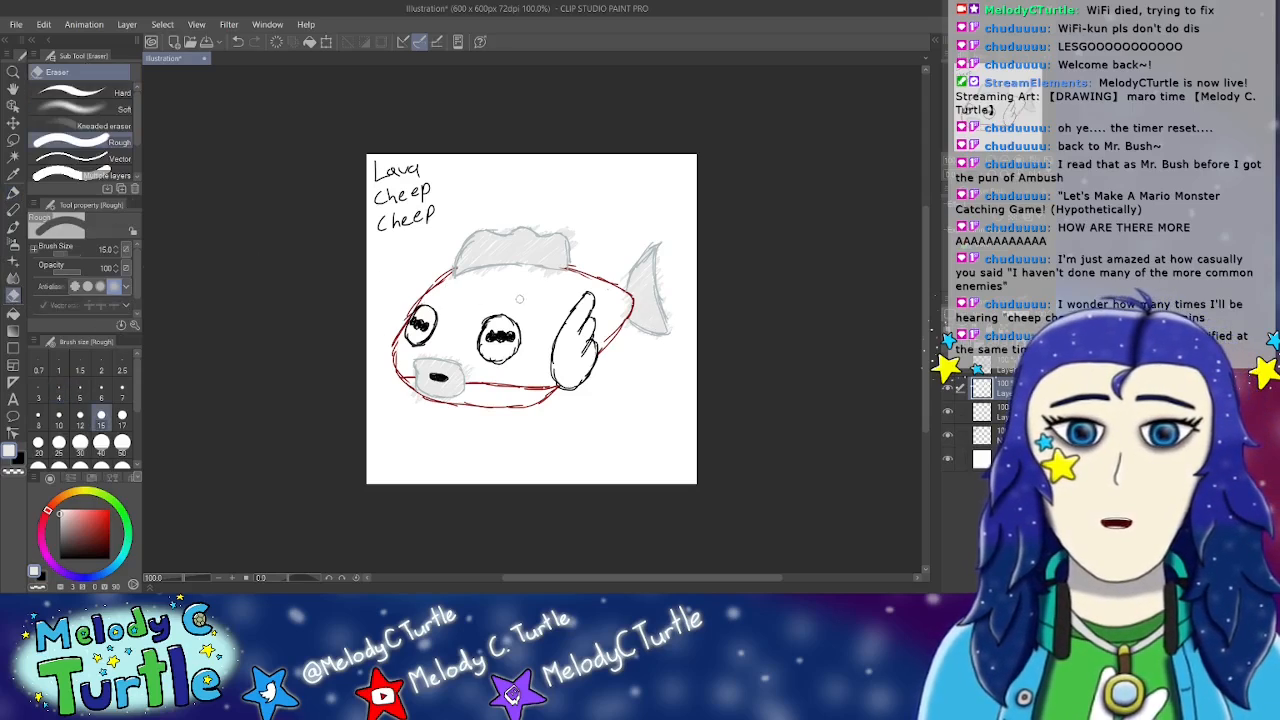
left_click_drag(467, 278, 567, 277)
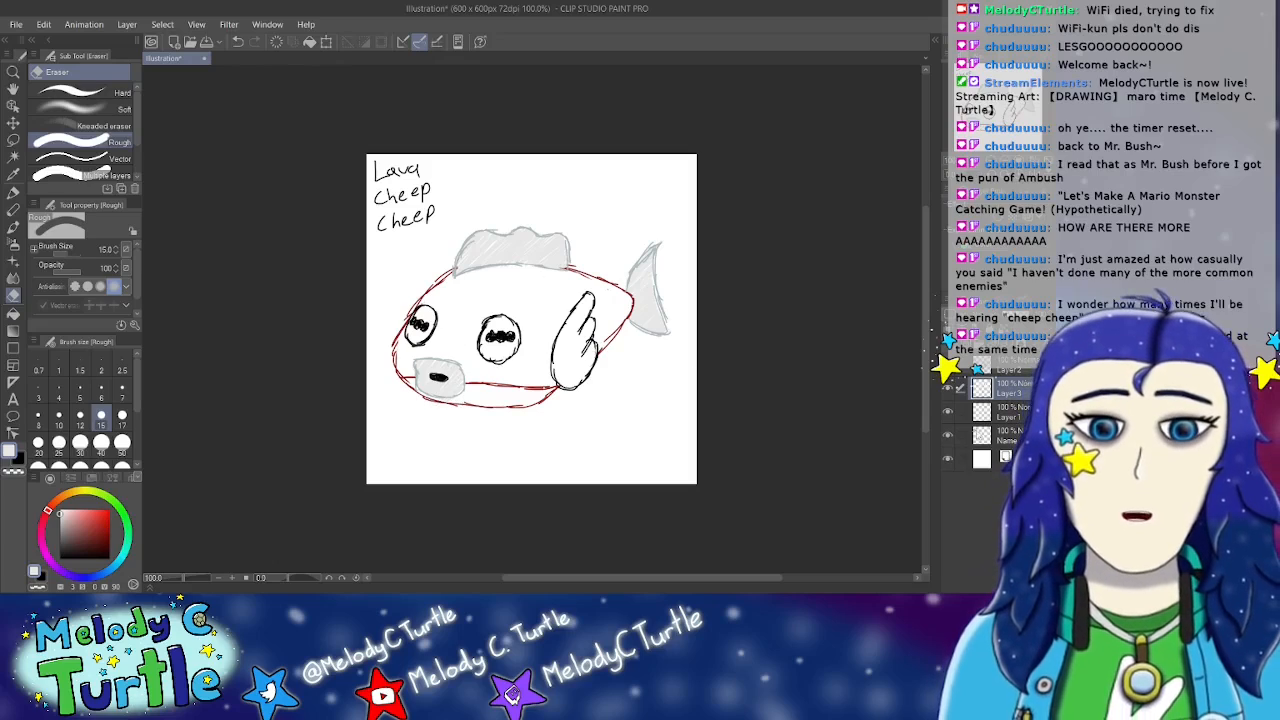
Step: On Layer 1, choose a bright red and color the front of the body around the front eye with the Milli pen
left_click(1011, 415)
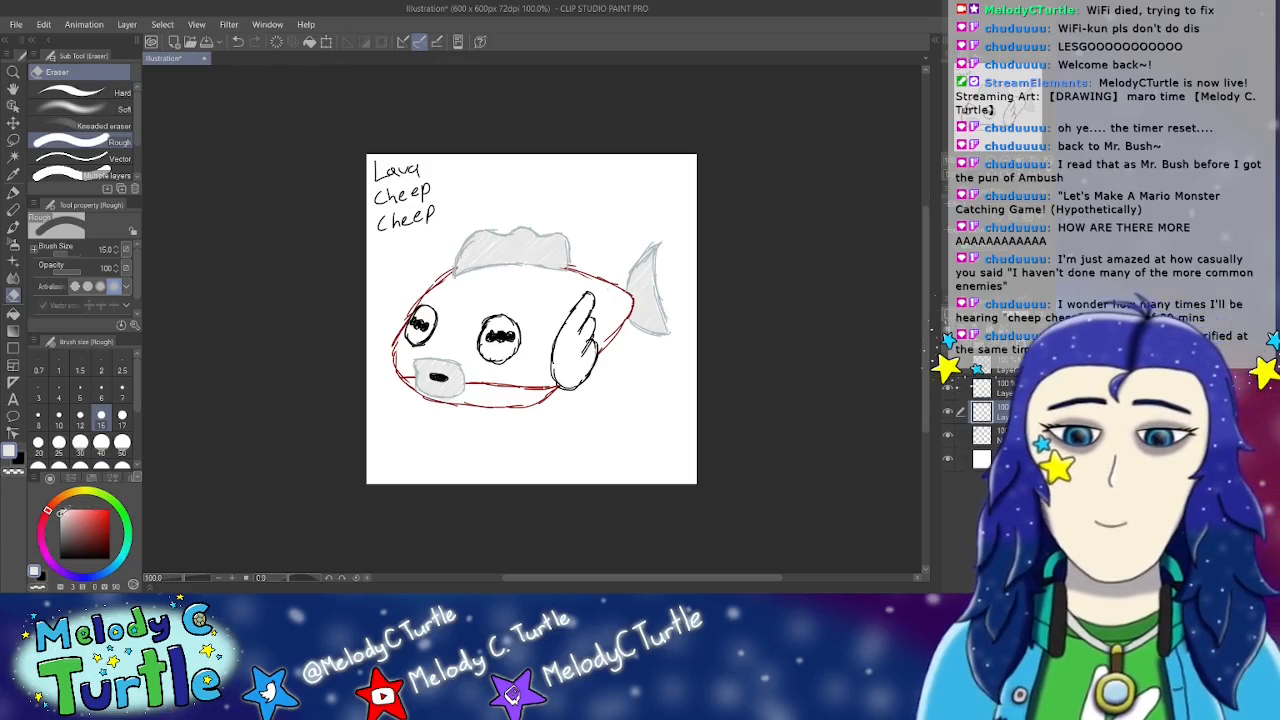
left_click_drag(99, 511, 111, 518)
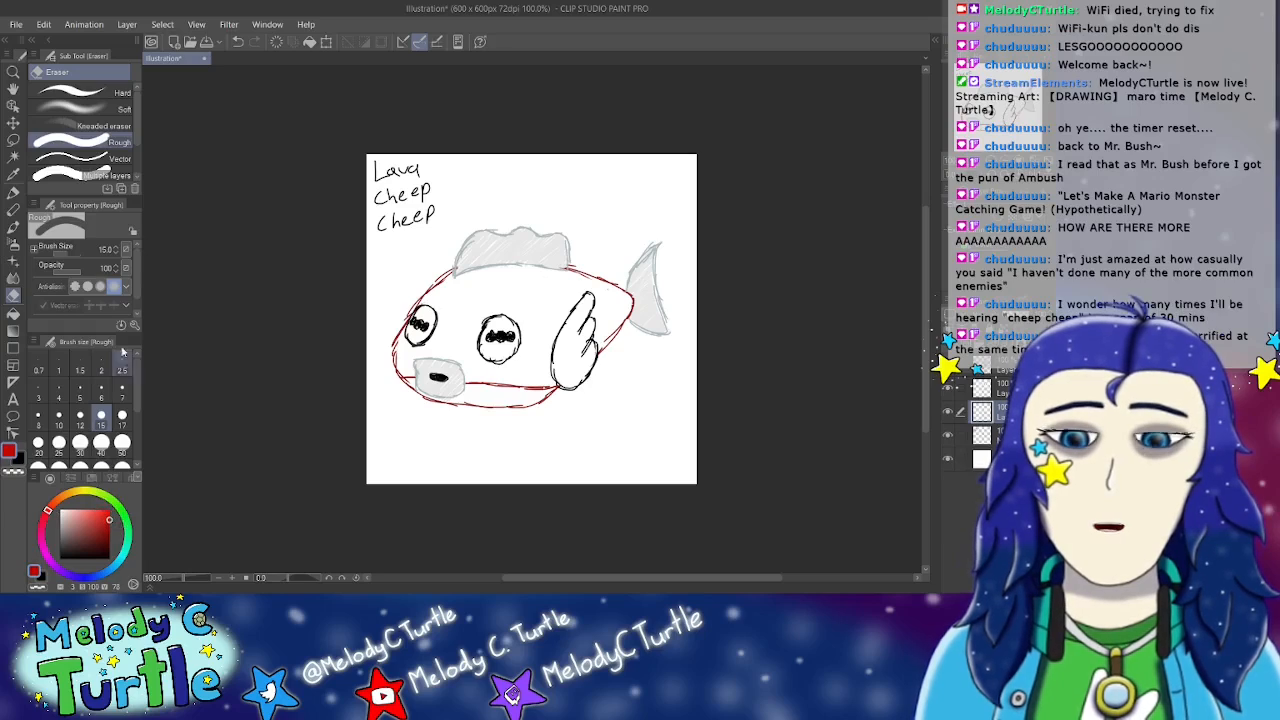
key("p")
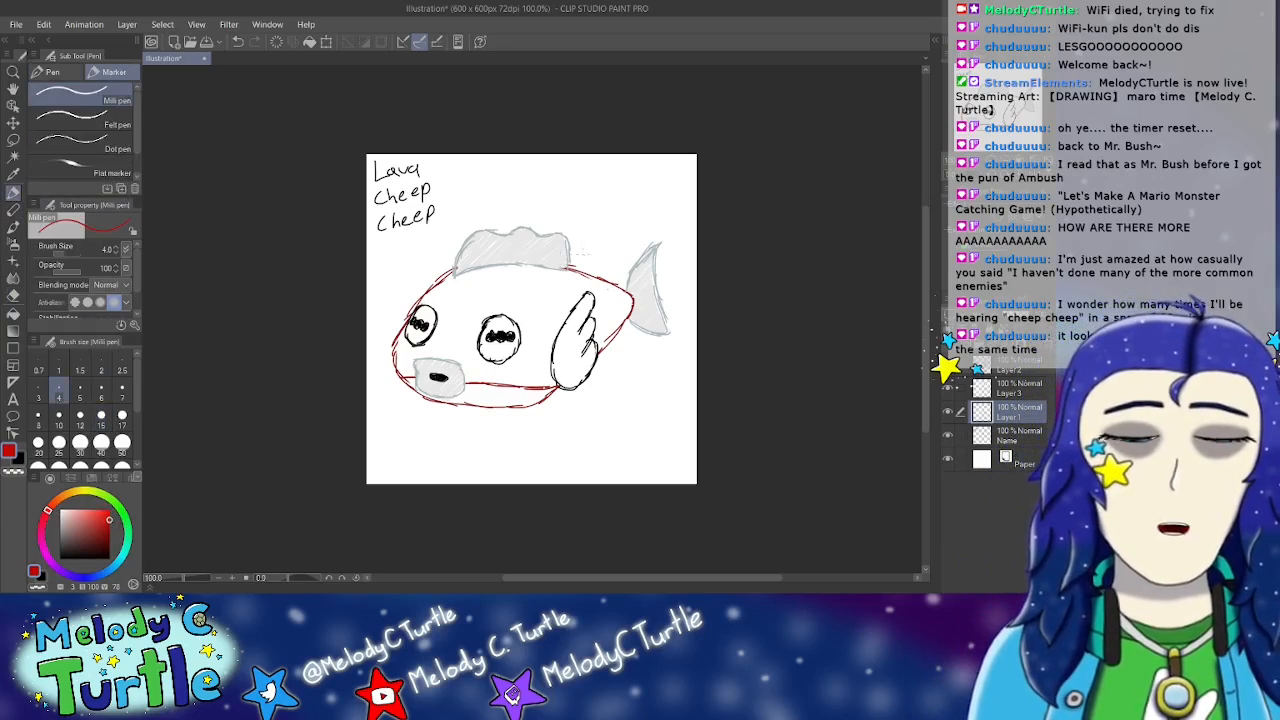
mouse_move(440, 300)
left_mouse_down()
mouse_move(452, 284)
mouse_move(420, 300)
mouse_move(460, 276)
mouse_move(406, 340)
mouse_move(400, 330)
mouse_move(410, 358)
mouse_move(414, 346)
left_mouse_up()
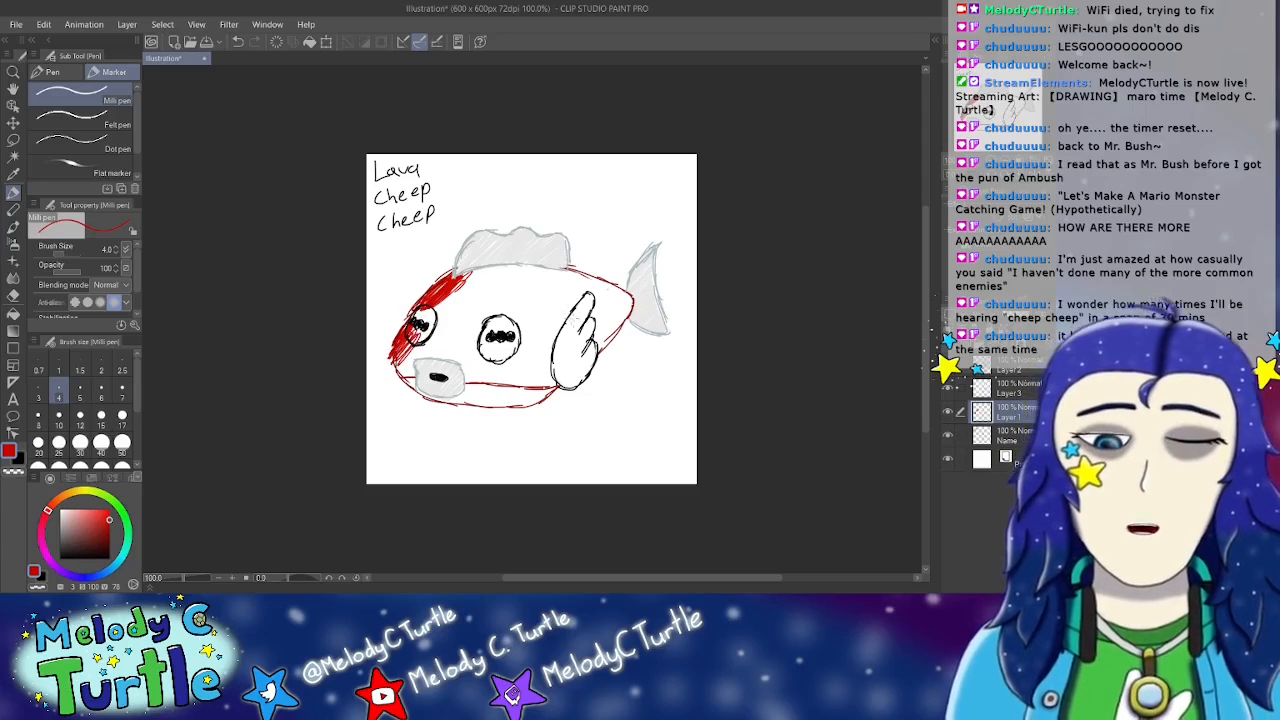
key("ctrl+s")
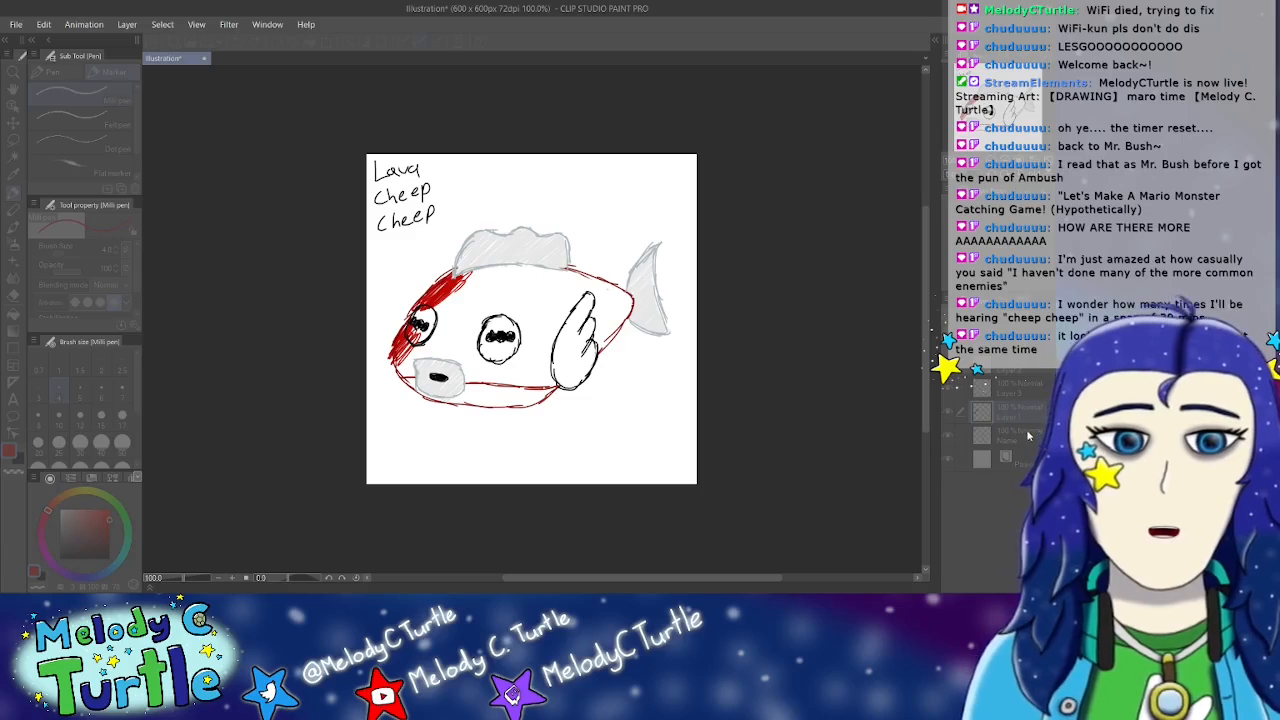
left_click(455, 280, "alt")
mouse_move(434, 302)
left_mouse_down()
mouse_move(486, 268)
mouse_move(470, 296)
mouse_move(488, 270)
mouse_move(432, 336)
mouse_move(496, 268)
mouse_move(396, 380)
mouse_move(412, 334)
mouse_move(396, 380)
mouse_move(408, 372)
left_mouse_up()
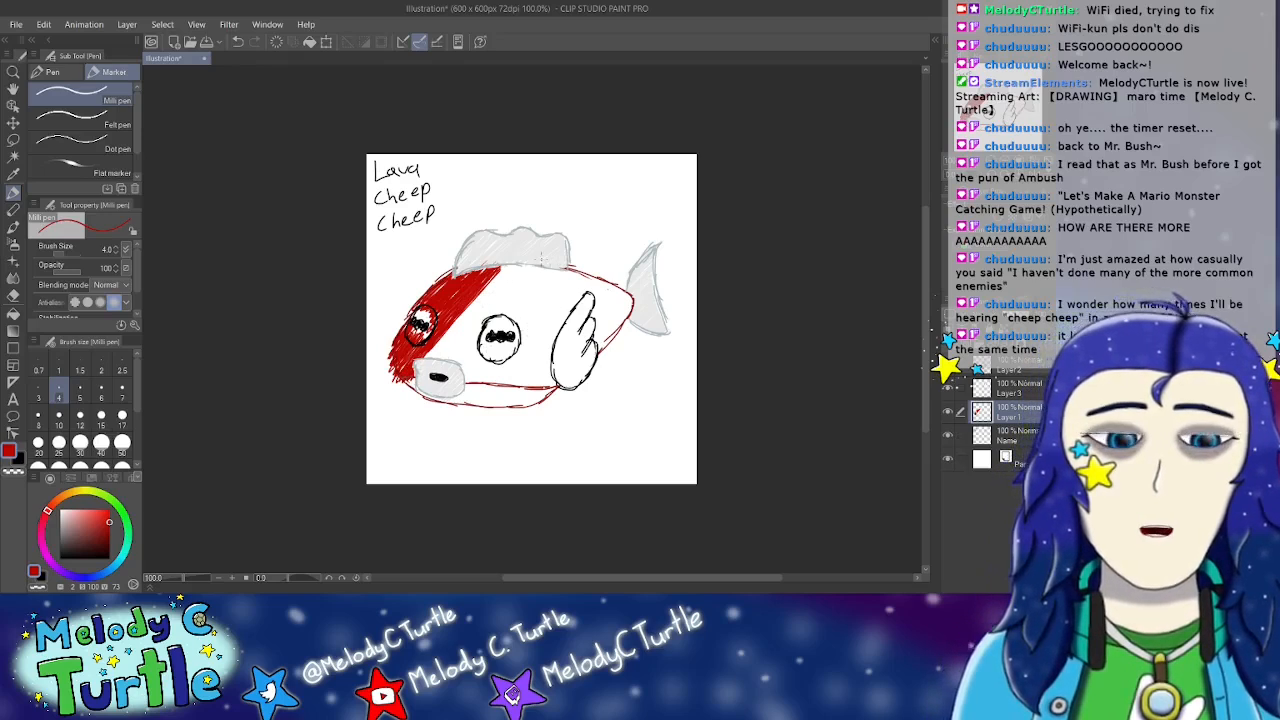
Step: Extend the red hatching across the middle and upper body, beneath the dorsal fin and toward the side fin
mouse_move(452, 330)
left_mouse_down()
mouse_move(510, 266)
mouse_move(496, 270)
left_mouse_up()
mouse_move(448, 336)
left_mouse_down()
mouse_move(528, 258)
mouse_move(478, 298)
left_mouse_up()
mouse_move(424, 362)
left_mouse_down()
mouse_move(490, 310)
mouse_move(484, 328)
mouse_move(540, 266)
left_mouse_up()
mouse_move(494, 306)
left_mouse_down()
mouse_move(528, 264)
mouse_move(552, 272)
mouse_move(574, 258)
mouse_move(560, 268)
left_mouse_up()
left_click_drag(532, 310, 572, 264)
mouse_move(512, 332)
left_mouse_down()
mouse_move(580, 258)
mouse_move(572, 282)
mouse_move(606, 262)
mouse_move(592, 272)
left_mouse_up()
left_click_drag(510, 358, 594, 264)
mouse_move(540, 340)
left_mouse_down()
mouse_move(608, 262)
mouse_move(547, 327)
mouse_move(588, 280)
left_mouse_up()
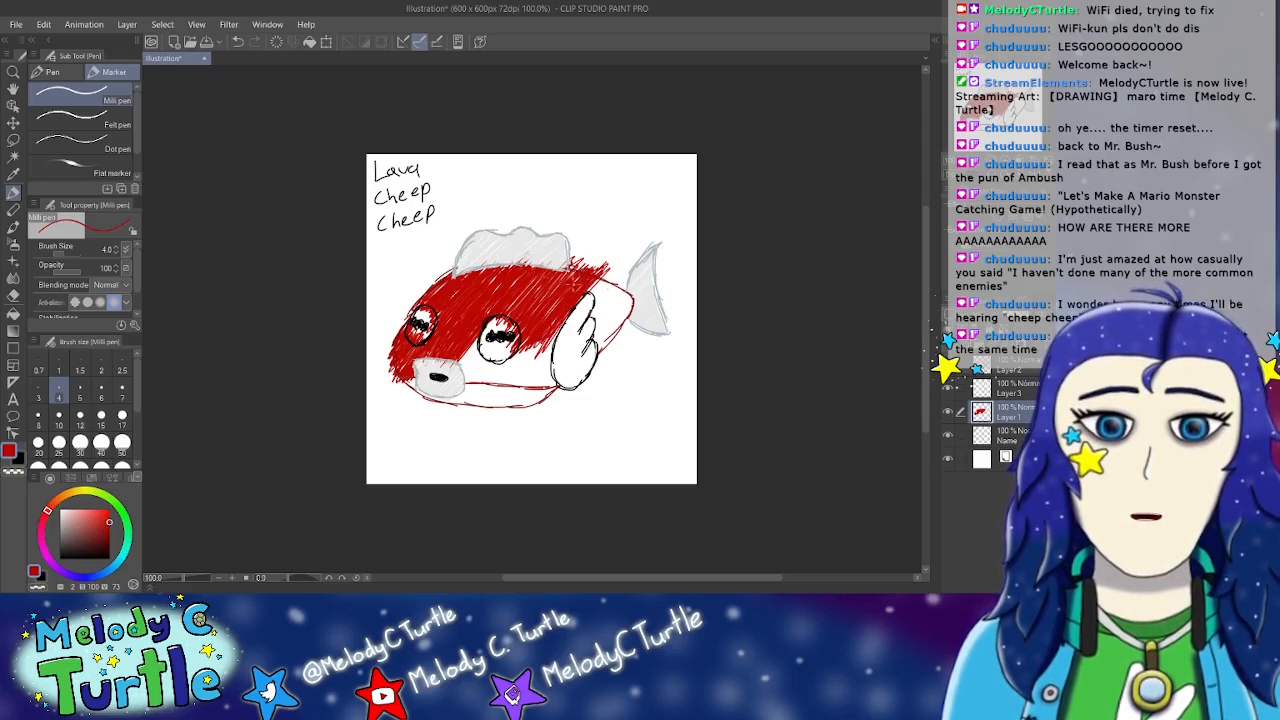
Step: Color the rear of the body and the area between the lips and side fin red down to the belly line
mouse_move(608, 340)
left_mouse_down()
mouse_move(644, 288)
mouse_move(626, 284)
mouse_move(612, 302)
mouse_move(624, 282)
left_mouse_up()
mouse_move(584, 322)
left_mouse_down()
mouse_move(626, 278)
mouse_move(602, 282)
left_mouse_up()
left_click_drag(462, 360, 490, 336)
mouse_move(462, 370)
left_mouse_down()
mouse_move(484, 336)
mouse_move(496, 342)
left_mouse_up()
left_click_drag(462, 392, 506, 350)
left_click_drag(476, 392, 510, 346)
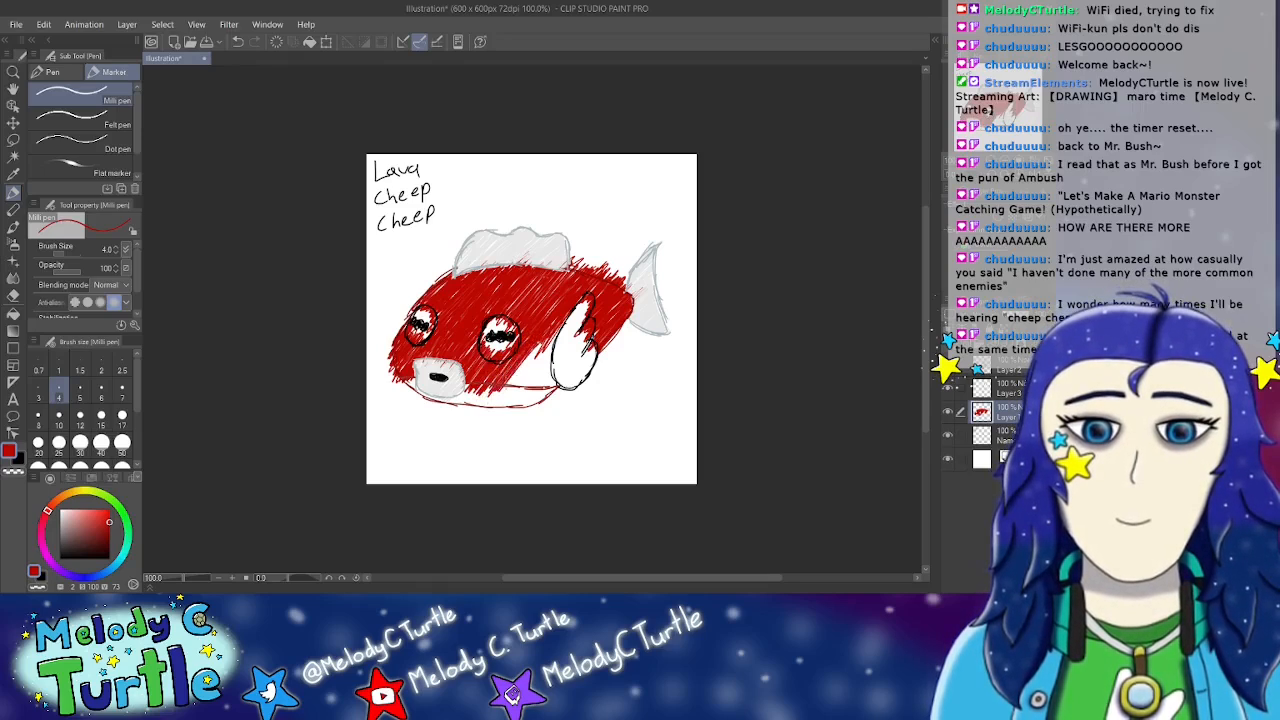
mouse_move(512, 386)
left_mouse_down()
mouse_move(558, 338)
mouse_move(524, 392)
mouse_move(556, 366)
mouse_move(548, 394)
mouse_move(546, 362)
mouse_move(528, 396)
mouse_move(550, 356)
mouse_move(512, 388)
mouse_move(540, 346)
left_mouse_up()
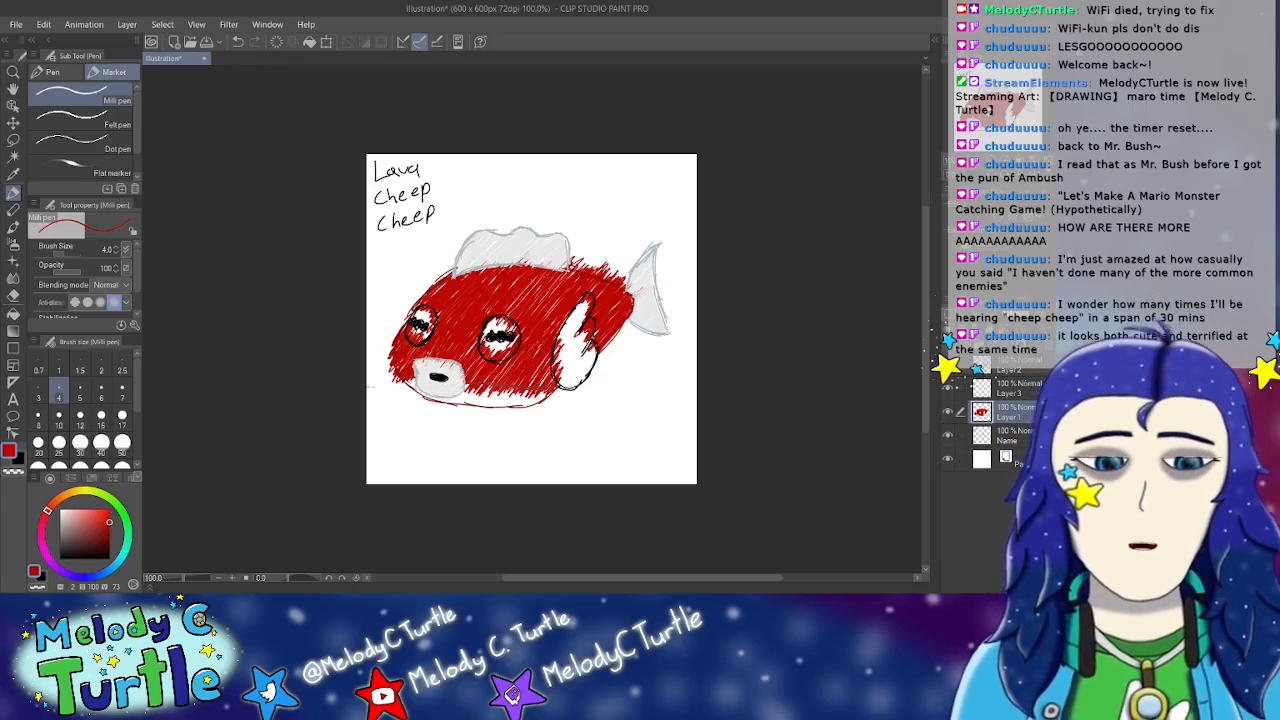
Step: Erase the red spilling outside the body, below the belly line, into the side fin and inside both eyes with the Rough eraser
left_click(13, 295)
mouse_move(383, 339)
left_mouse_down()
mouse_move(392, 380)
mouse_move(421, 393)
left_mouse_up()
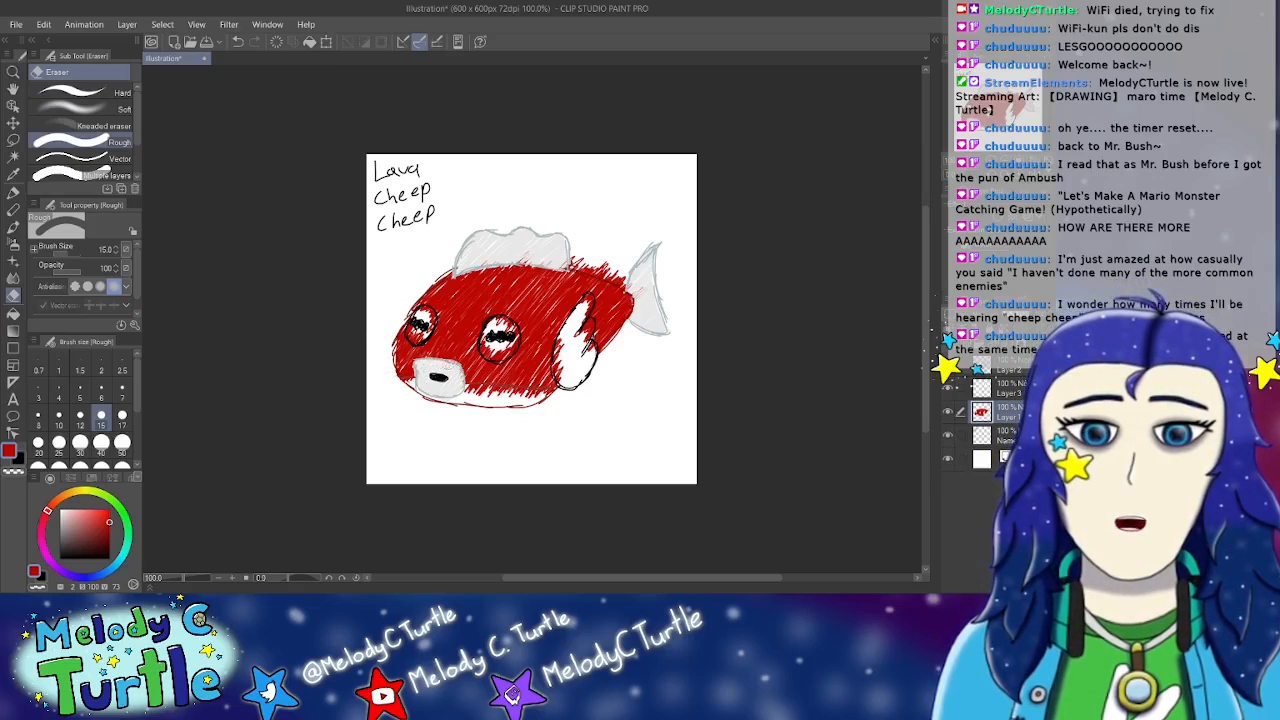
mouse_move(462, 388)
left_mouse_down()
mouse_move(552, 402)
mouse_move(564, 392)
mouse_move(560, 342)
left_mouse_up()
mouse_move(593, 302)
left_mouse_down()
mouse_move(572, 346)
mouse_move(590, 320)
mouse_move(585, 355)
mouse_move(644, 292)
left_mouse_up()
mouse_move(466, 265)
left_mouse_down()
mouse_move(505, 262)
mouse_move(519, 237)
mouse_move(635, 287)
mouse_move(577, 255)
left_mouse_up()
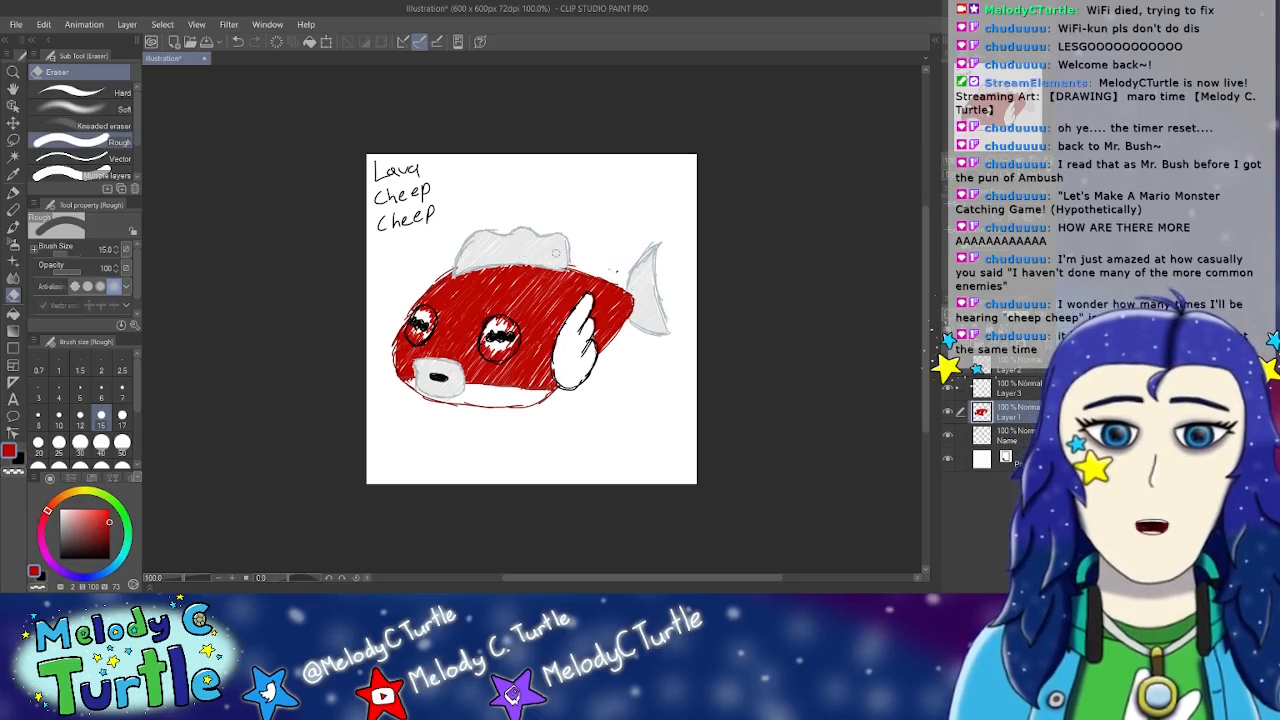
mouse_move(425, 310)
left_mouse_down()
mouse_move(428, 330)
mouse_move(414, 333)
left_mouse_up()
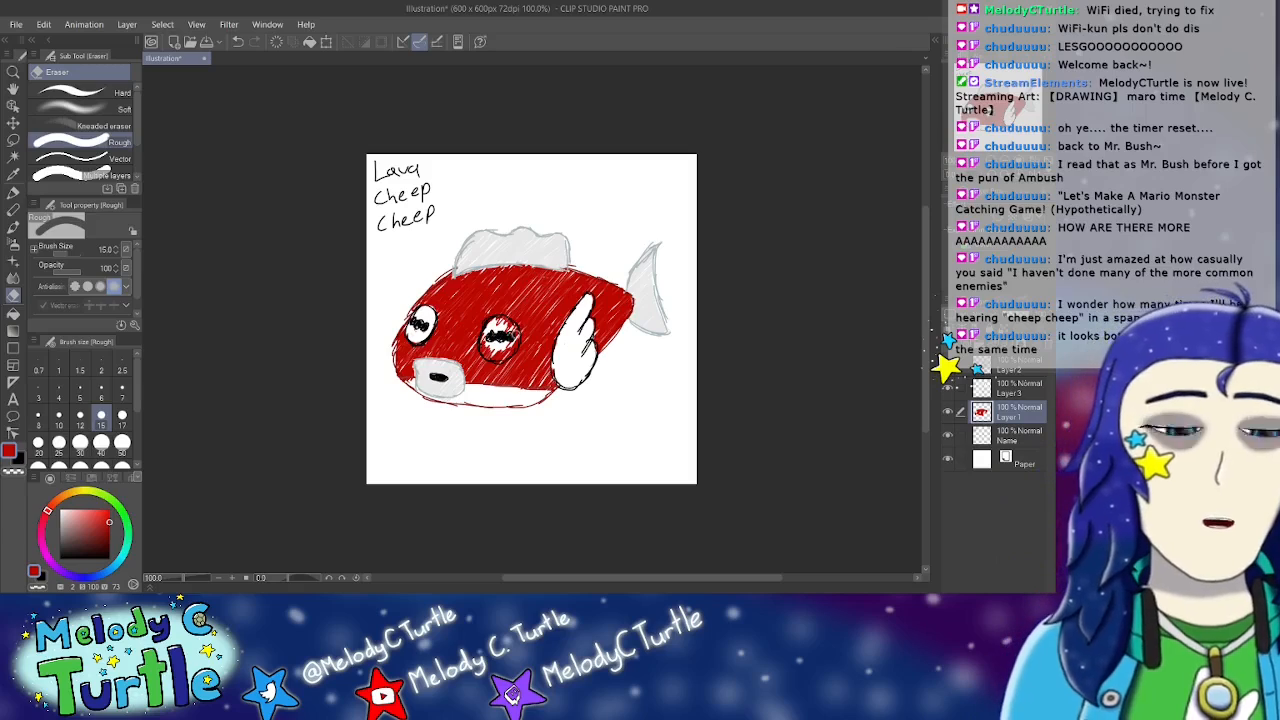
mouse_move(499, 324)
left_mouse_down()
mouse_move(512, 335)
mouse_move(507, 346)
mouse_move(485, 336)
mouse_move(488, 352)
mouse_move(510, 342)
left_mouse_up()
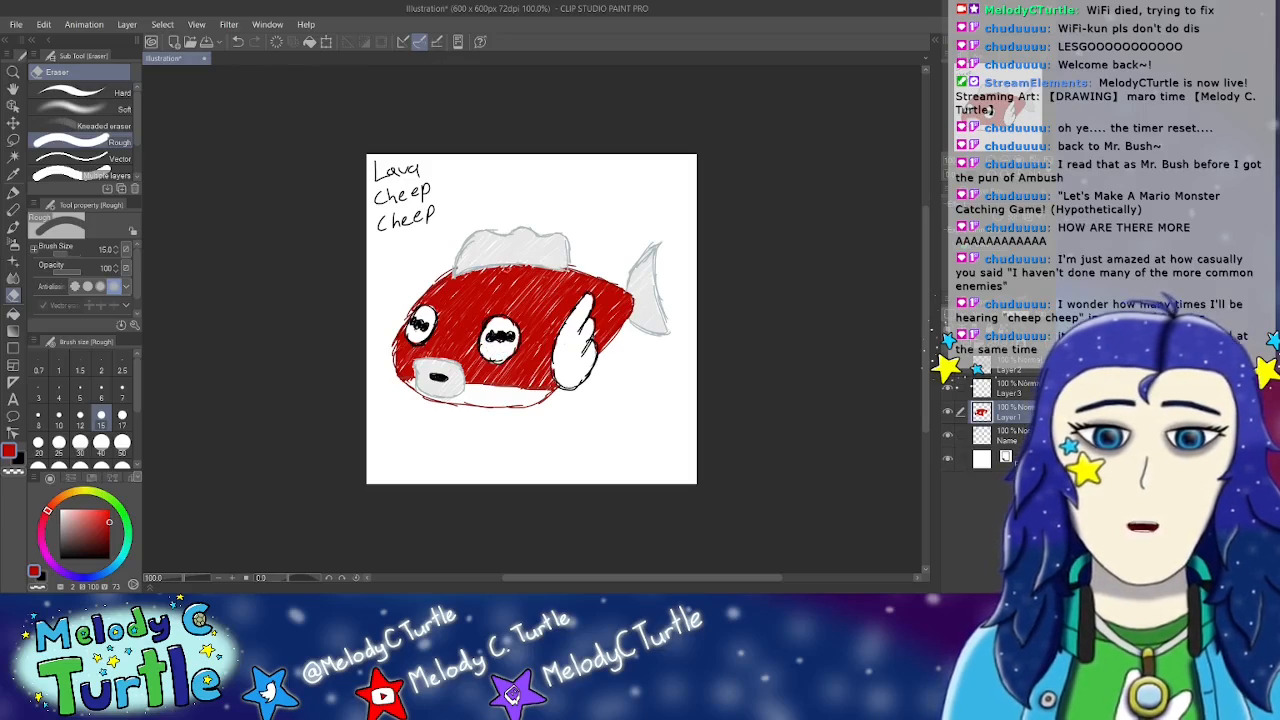
Step: Hide the Name layer so that only the fish drawing shows on the canvas
left_click(948, 435)
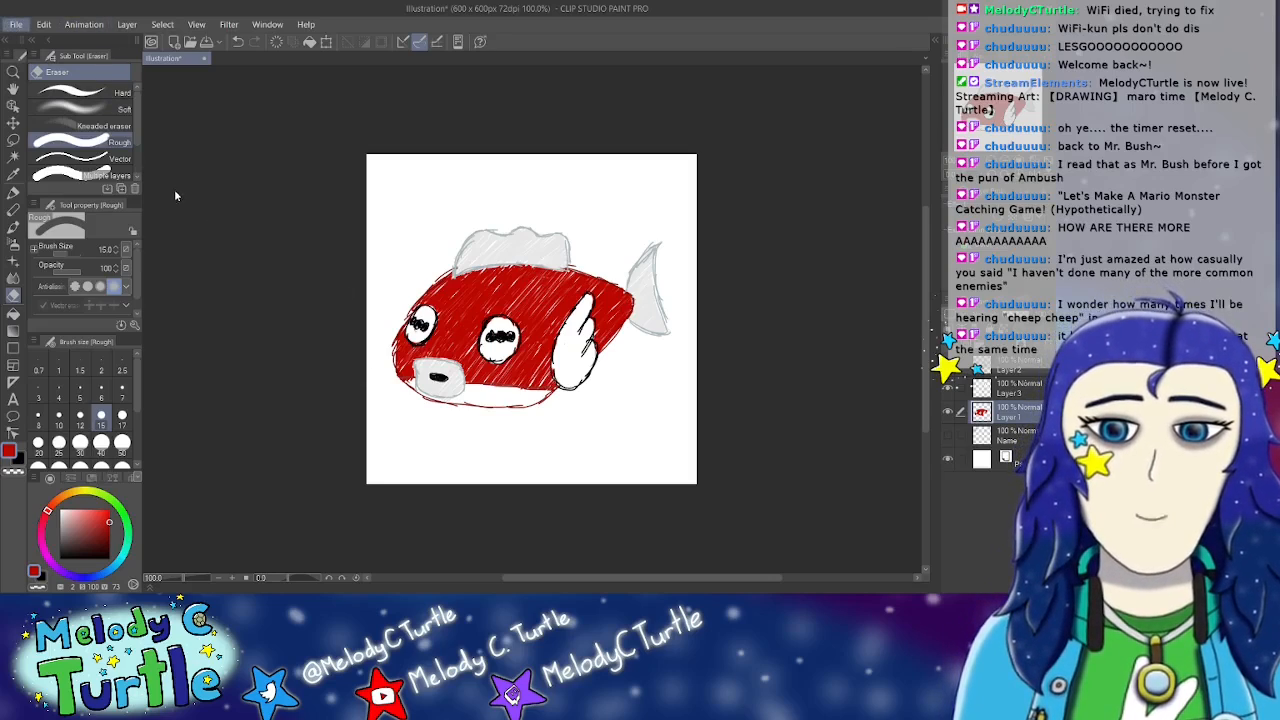
key("alt+Tab")
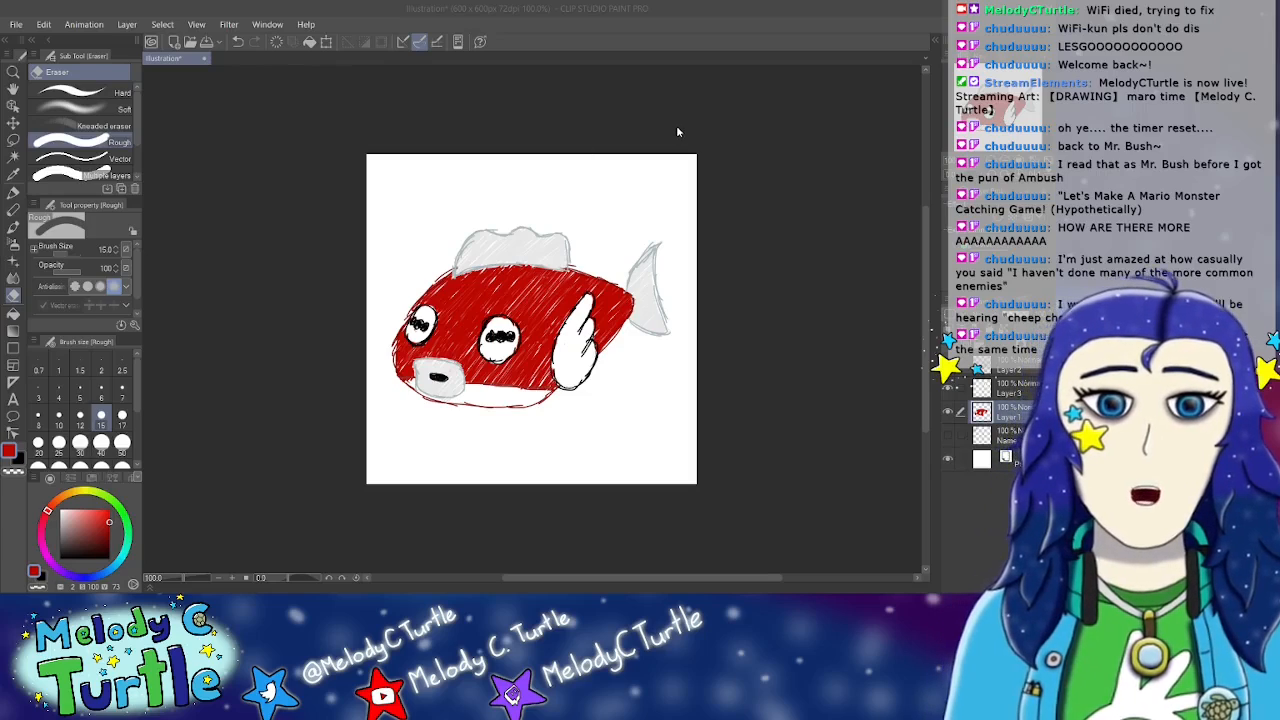
Step: Clear the fish artwork from Layer 1, Layer 3 and Layer 2, keeping the layers themselves
left_click(690, 180)
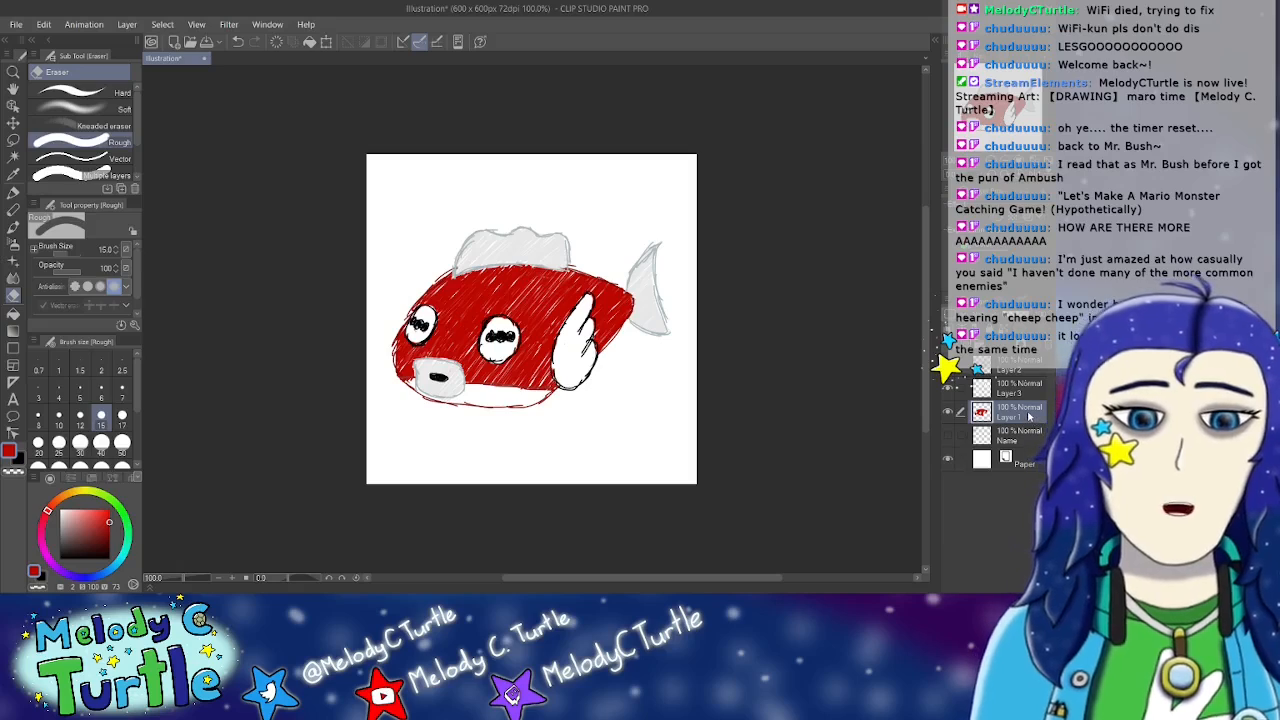
key("Delete")
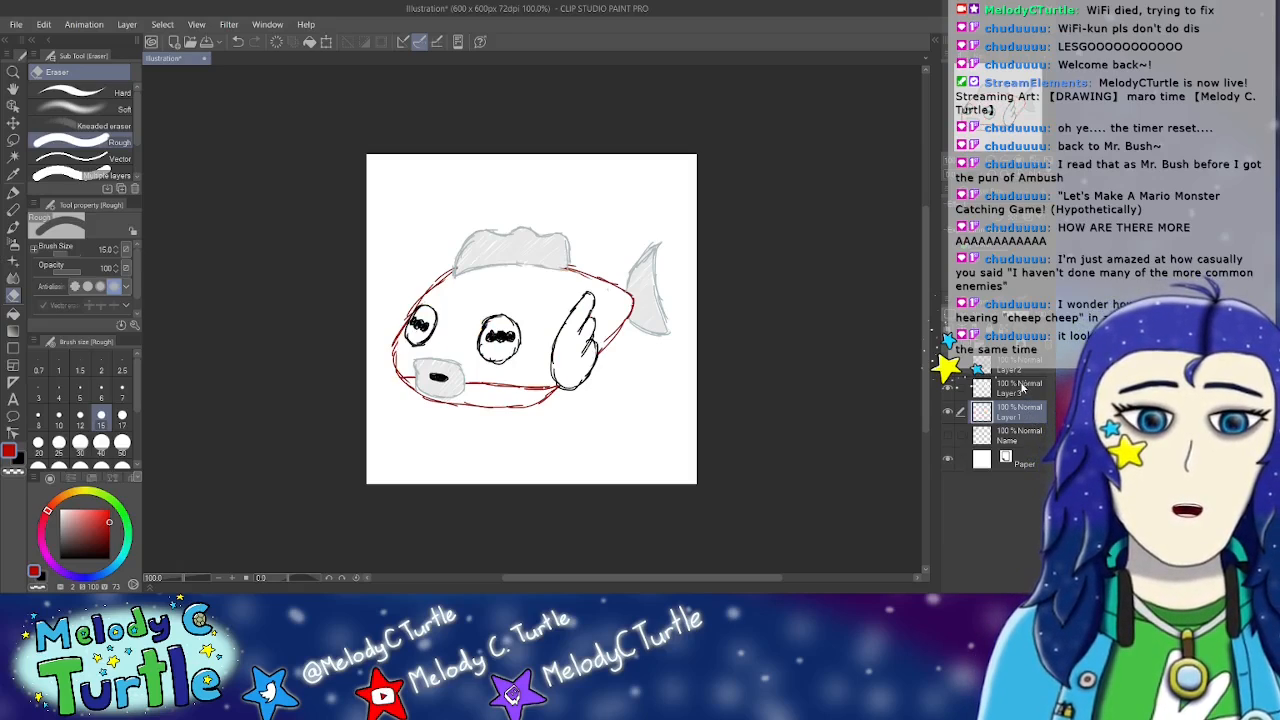
left_click(1021, 388)
key("Delete")
left_click(1015, 370)
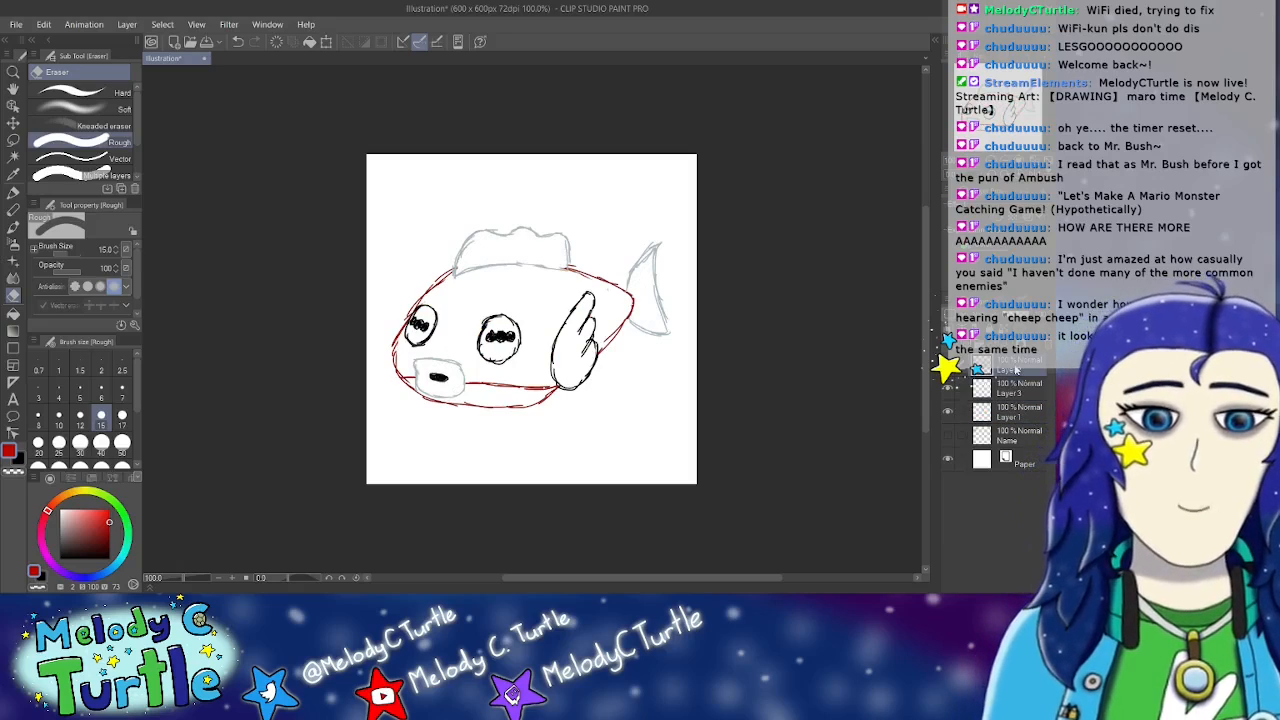
key("Delete")
Step: Make the Name layer visible and clear the "Lava Cheep Cheep" lettering from it
left_click(949, 433)
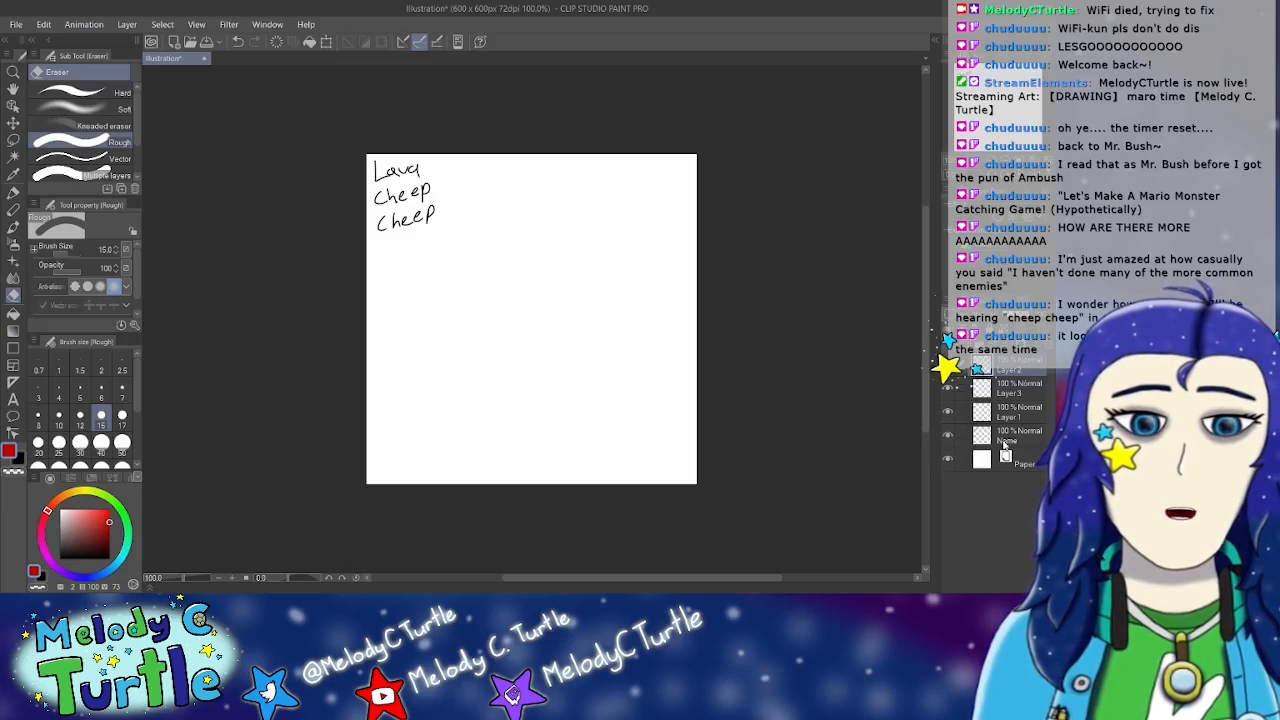
left_click(1008, 445)
key("Delete")
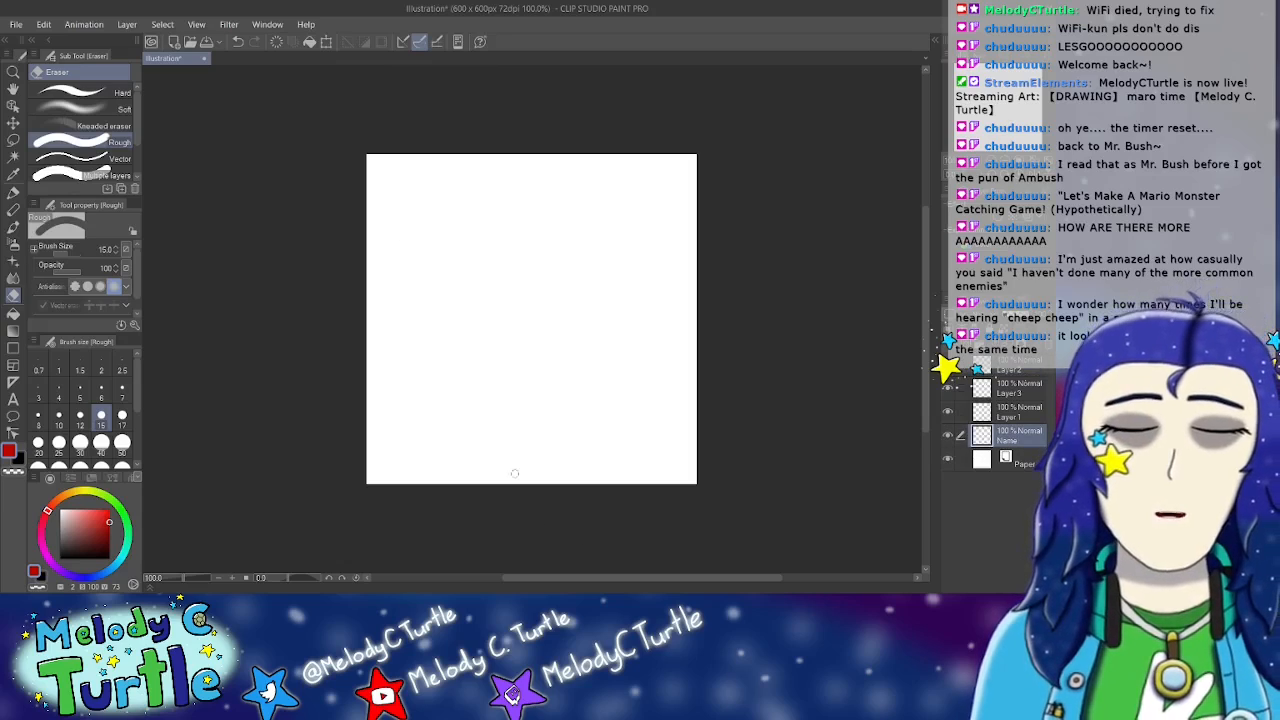
key("alt+Tab")
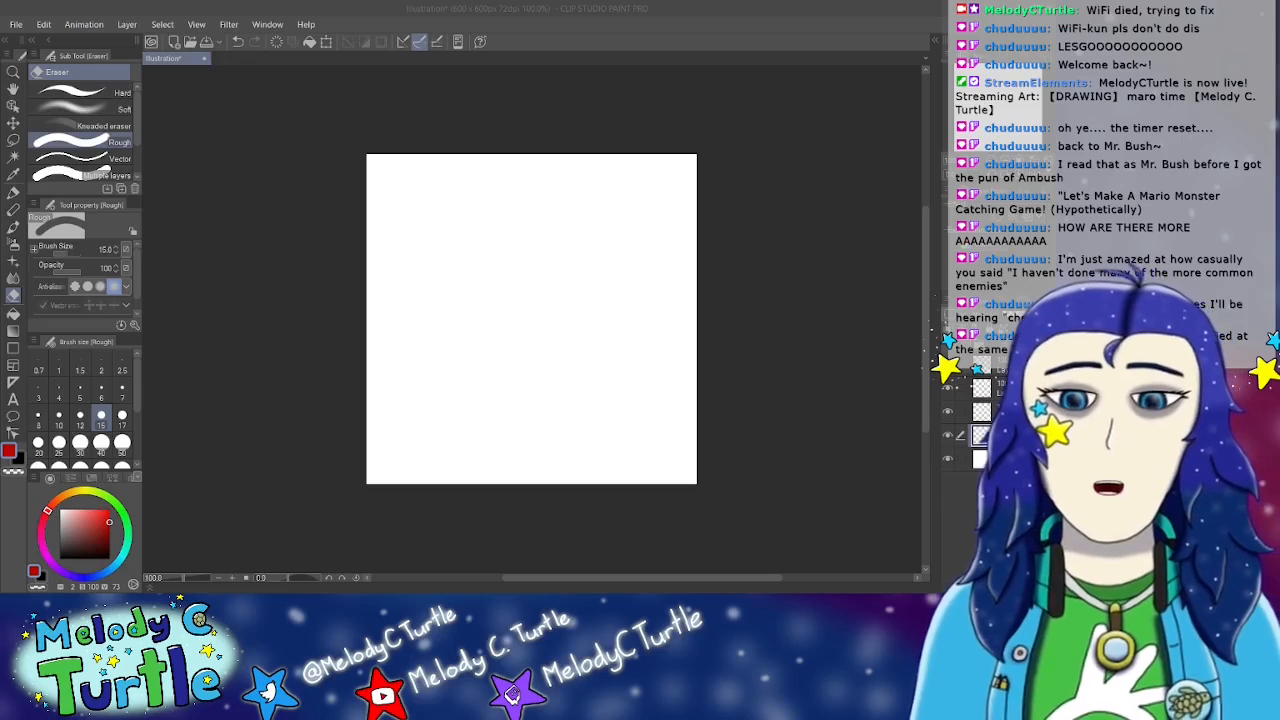
left_click(425, 194)
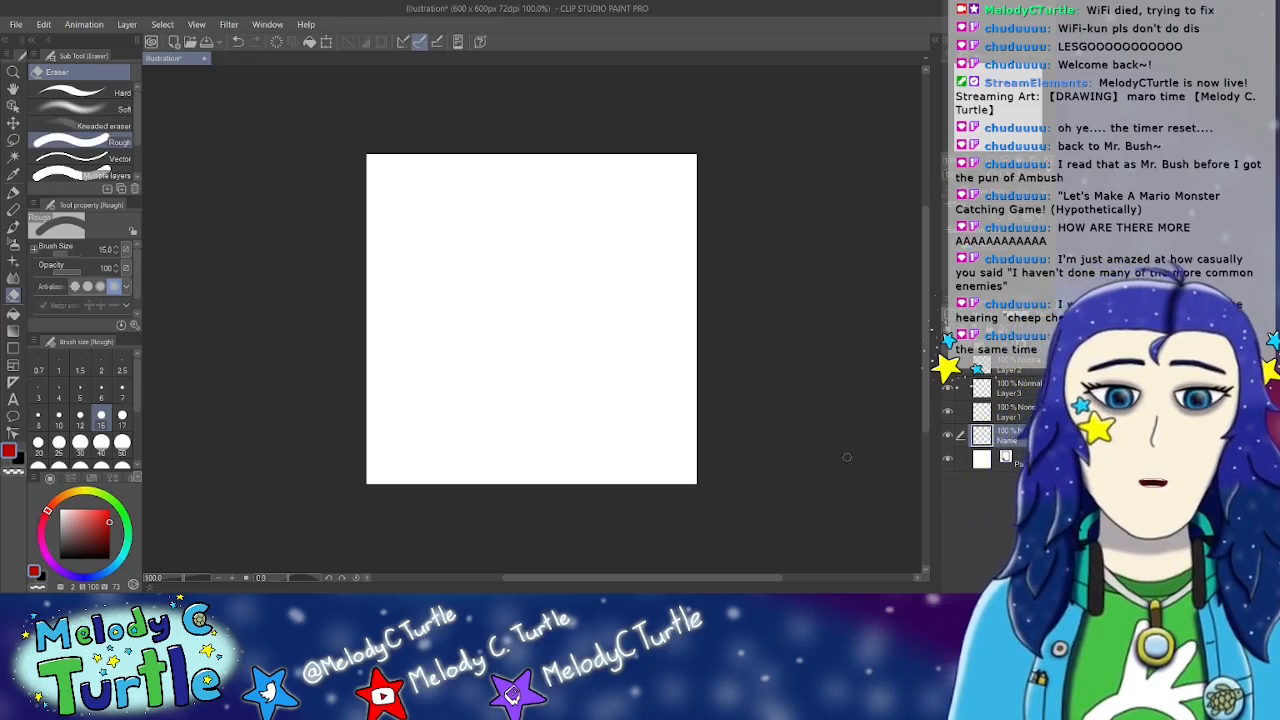
Step: Handwrite the name "Blockstepper" in black with the Milli pen in the canvas's upper-left corner on the Name layer
left_click(13, 193)
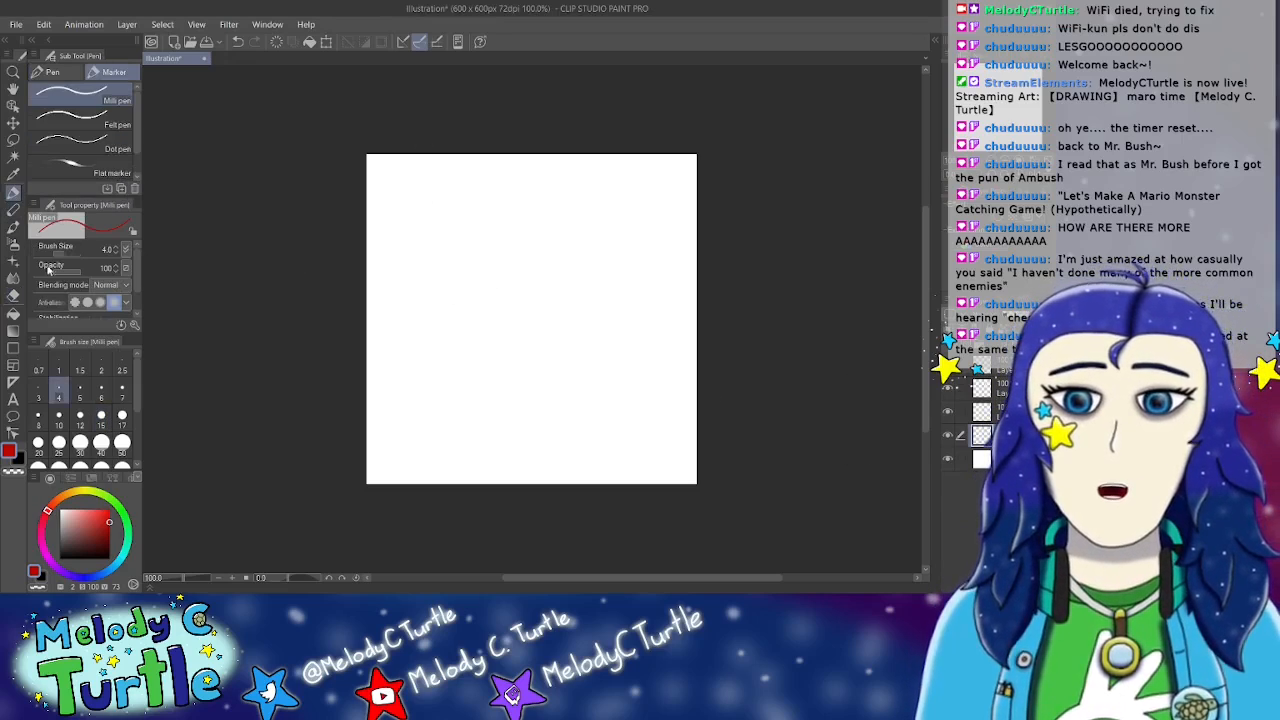
left_click(18, 459)
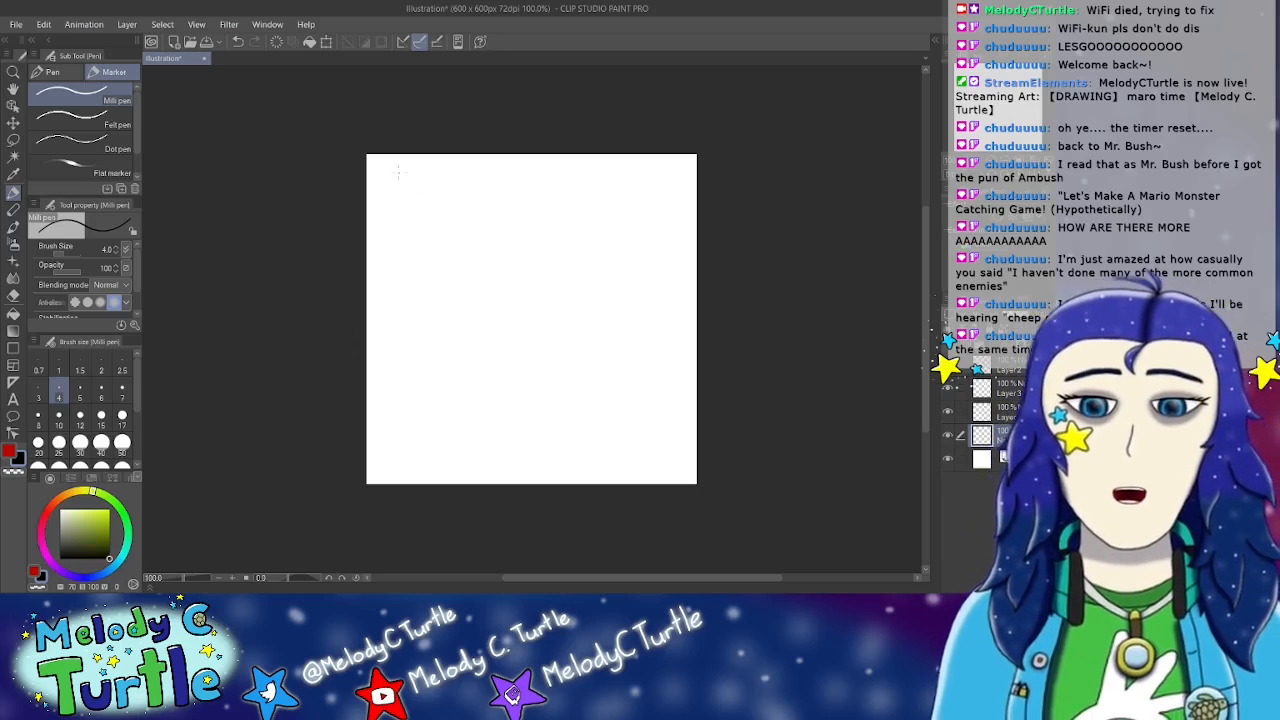
mouse_move(376, 164)
left_mouse_down()
mouse_move(376, 181)
mouse_move(403, 172)
left_mouse_up()
left_click_drag(414, 169, 418, 174)
left_click_drag(423, 159, 432, 174)
left_click_drag(445, 160, 450, 165)
mouse_move(455, 167)
left_mouse_down()
mouse_move(465, 181)
mouse_move(490, 171)
left_mouse_up()
left_click_drag(493, 173, 501, 163)
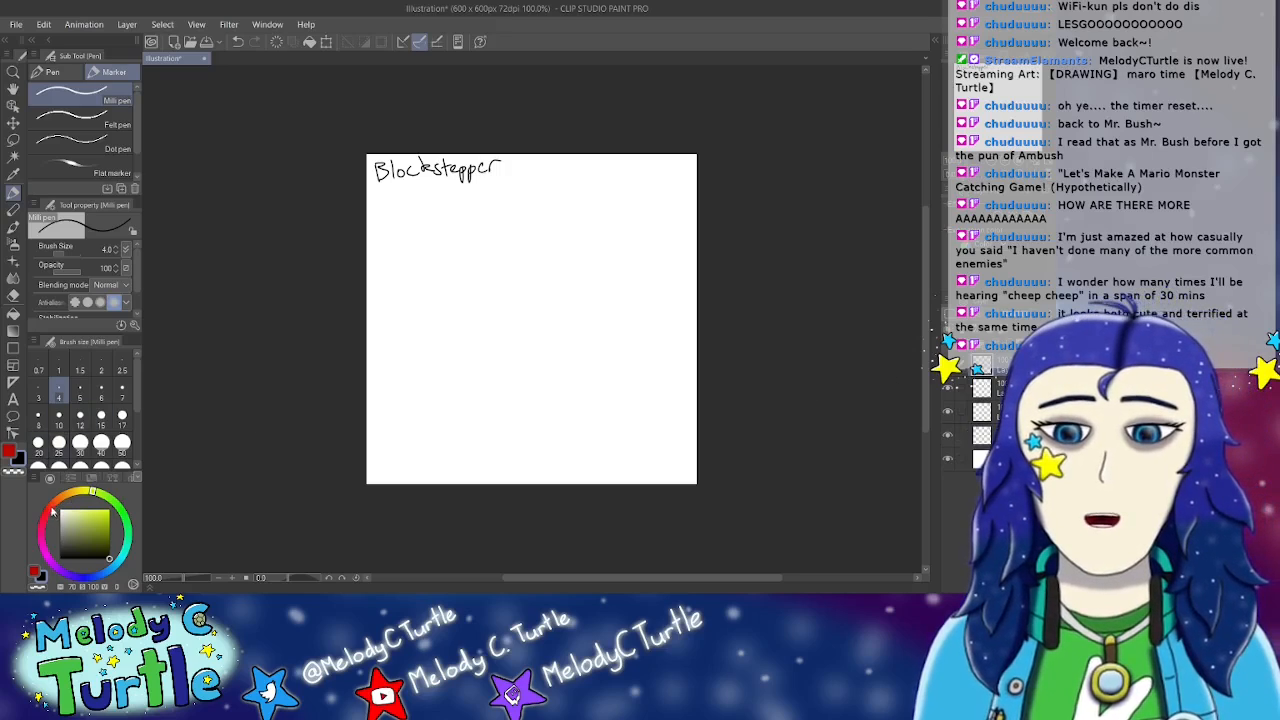
Step: Sketch the block's slanted four-sided front face in dark red with the Milli pen on Layer 2
left_click(9, 455)
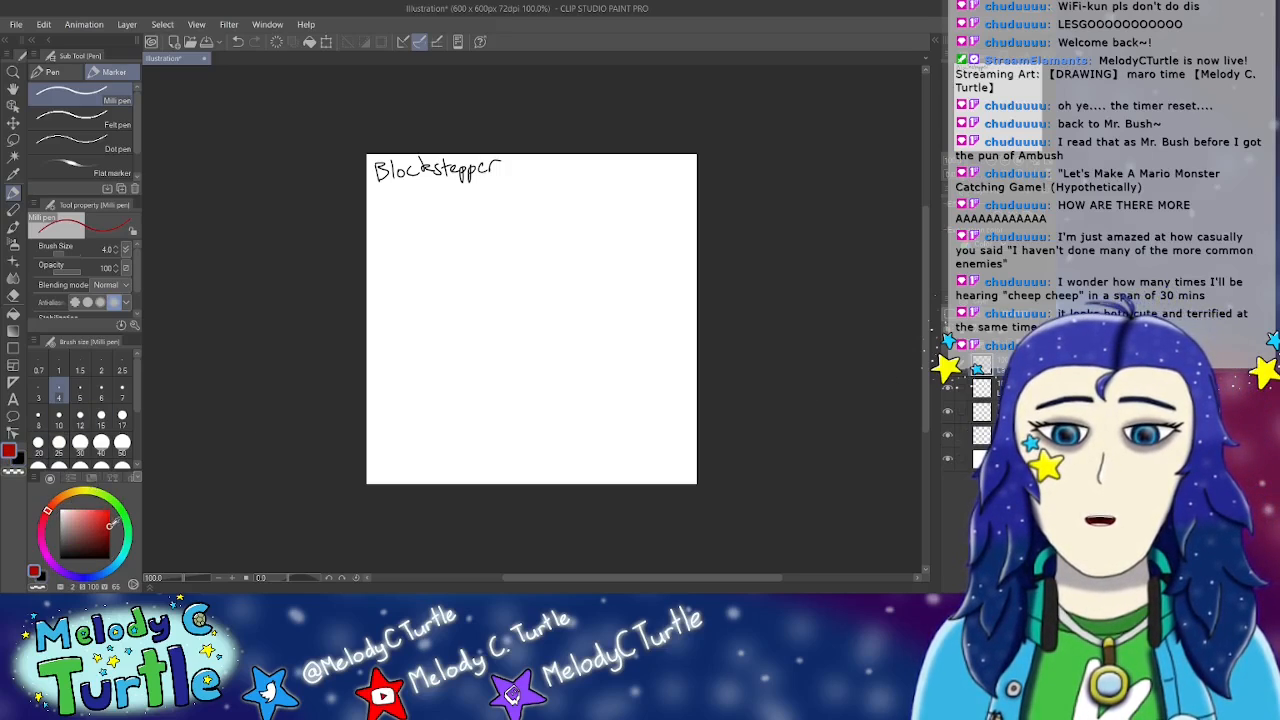
mouse_move(459, 265)
left_mouse_down()
mouse_move(460, 374)
mouse_move(524, 408)
left_mouse_up()
left_click_drag(458, 385, 538, 422)
left_click_drag(464, 378, 551, 427)
left_click_drag(461, 262, 573, 303)
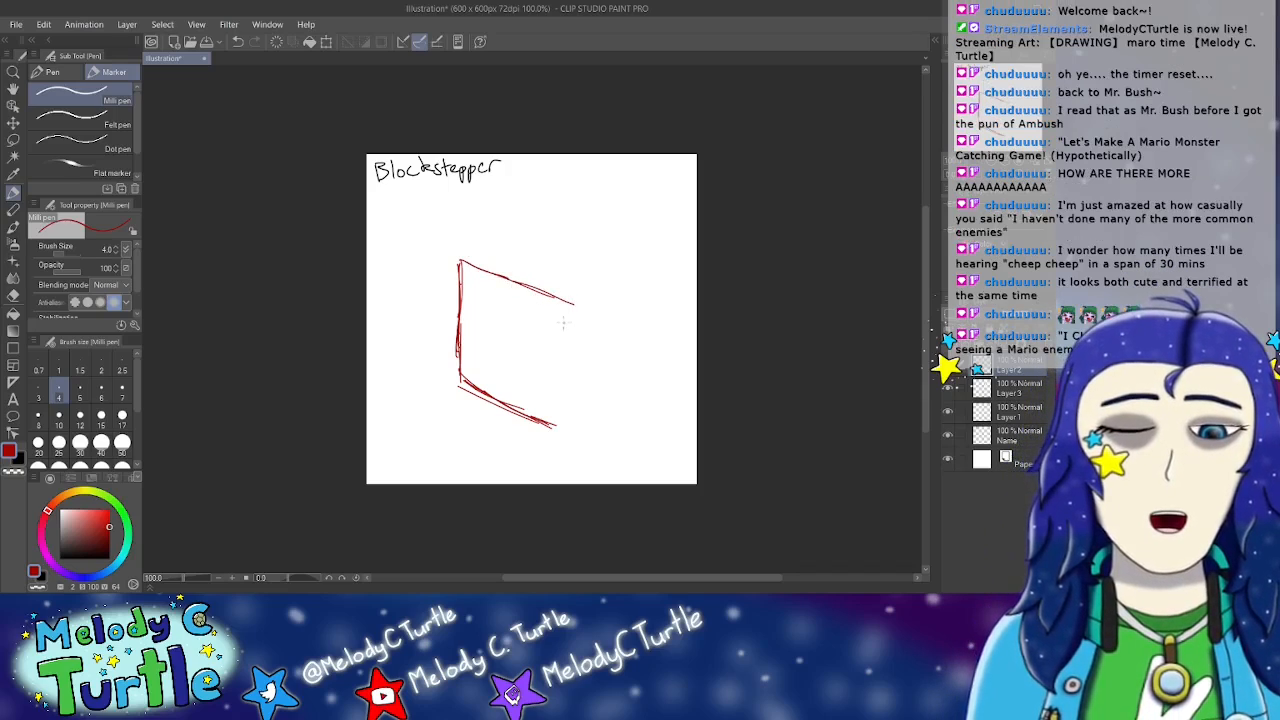
left_click_drag(569, 299, 567, 428)
left_click_drag(567, 382, 567, 416)
left_click_drag(537, 416, 567, 432)
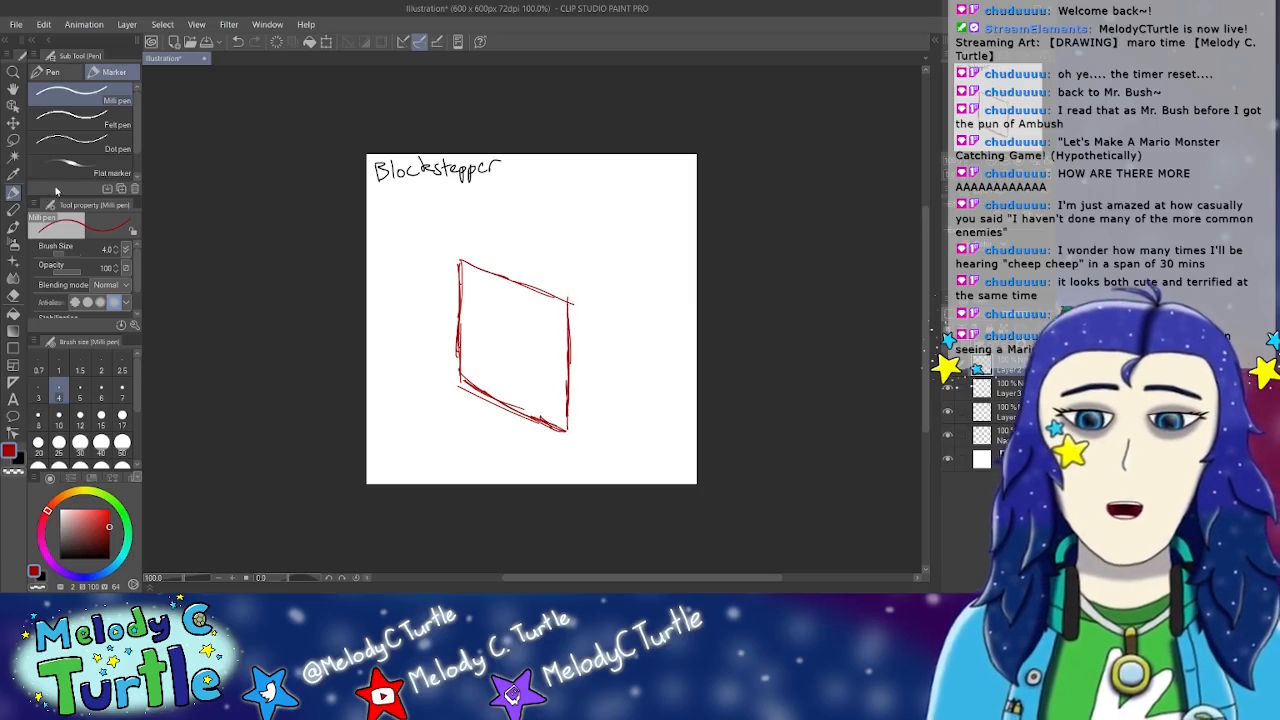
Step: Shift the front face up and left, and add the block's side face to its right in dark red
left_click(13, 122)
mouse_move(522, 363)
left_mouse_down()
mouse_move(478, 338)
mouse_move(491, 346)
left_mouse_up()
left_click(13, 192)
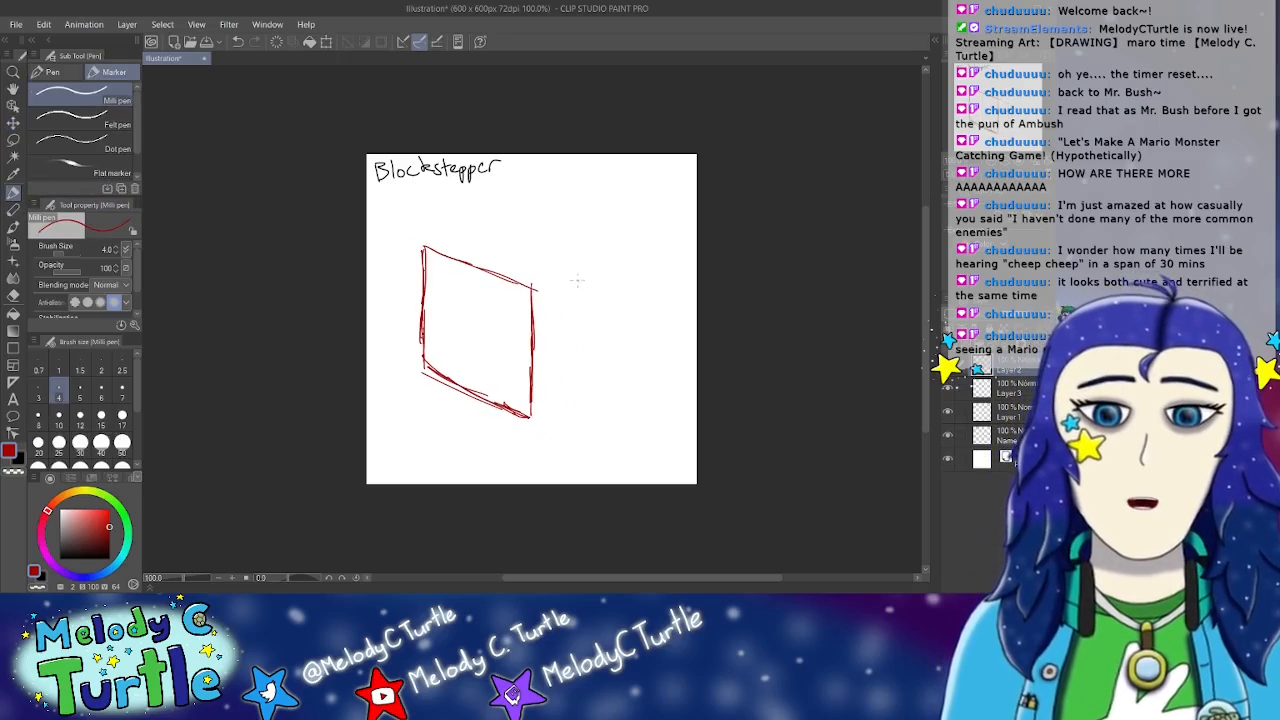
left_click_drag(535, 288, 598, 248)
left_click_drag(532, 415, 600, 373)
left_click_drag(597, 250, 596, 352)
left_click_drag(598, 284, 598, 374)
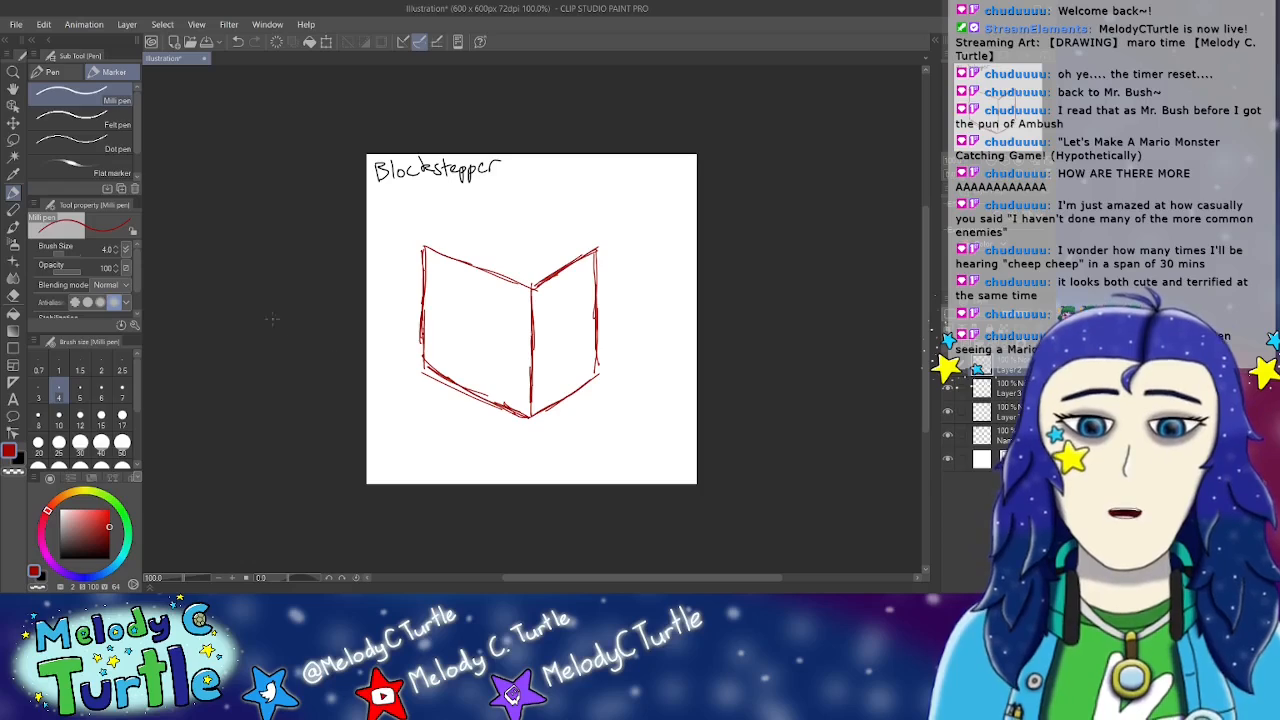
Step: Move the block up and right on the canvas and draw two narrow black oval eyes on its front face
left_click(13, 122)
left_click_drag(525, 328, 550, 309)
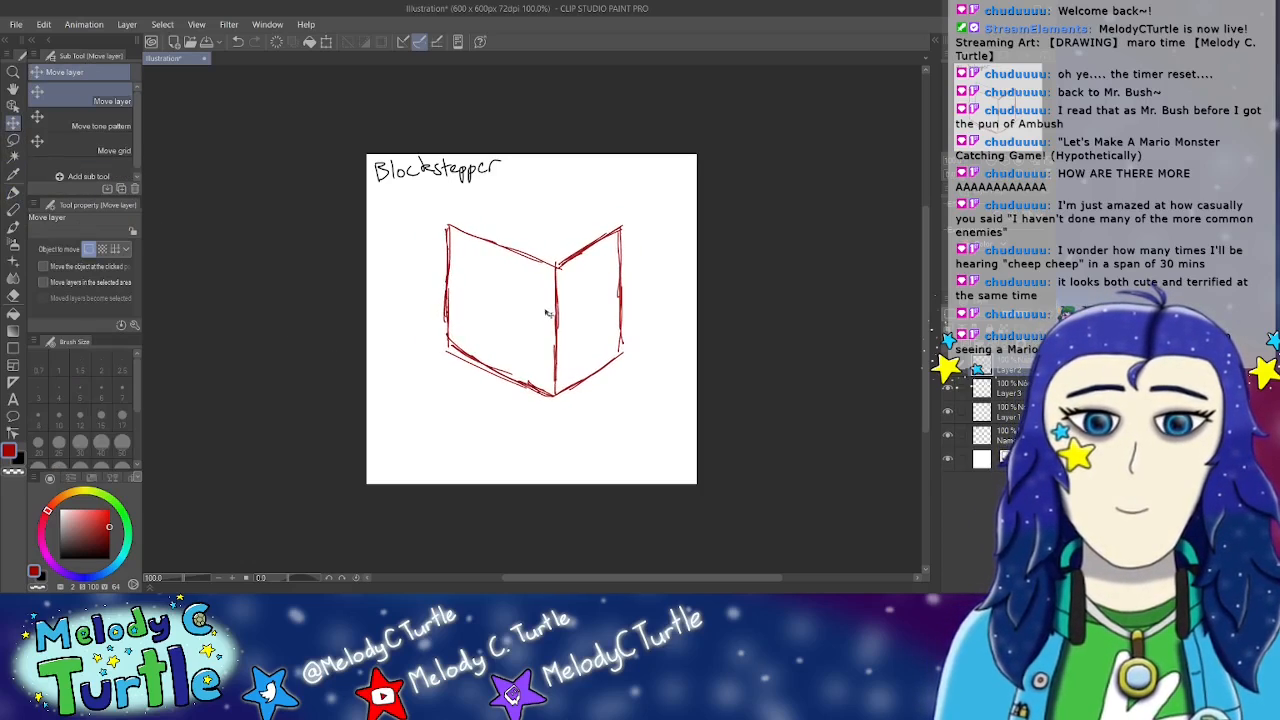
left_click(13, 192)
left_click(17, 462)
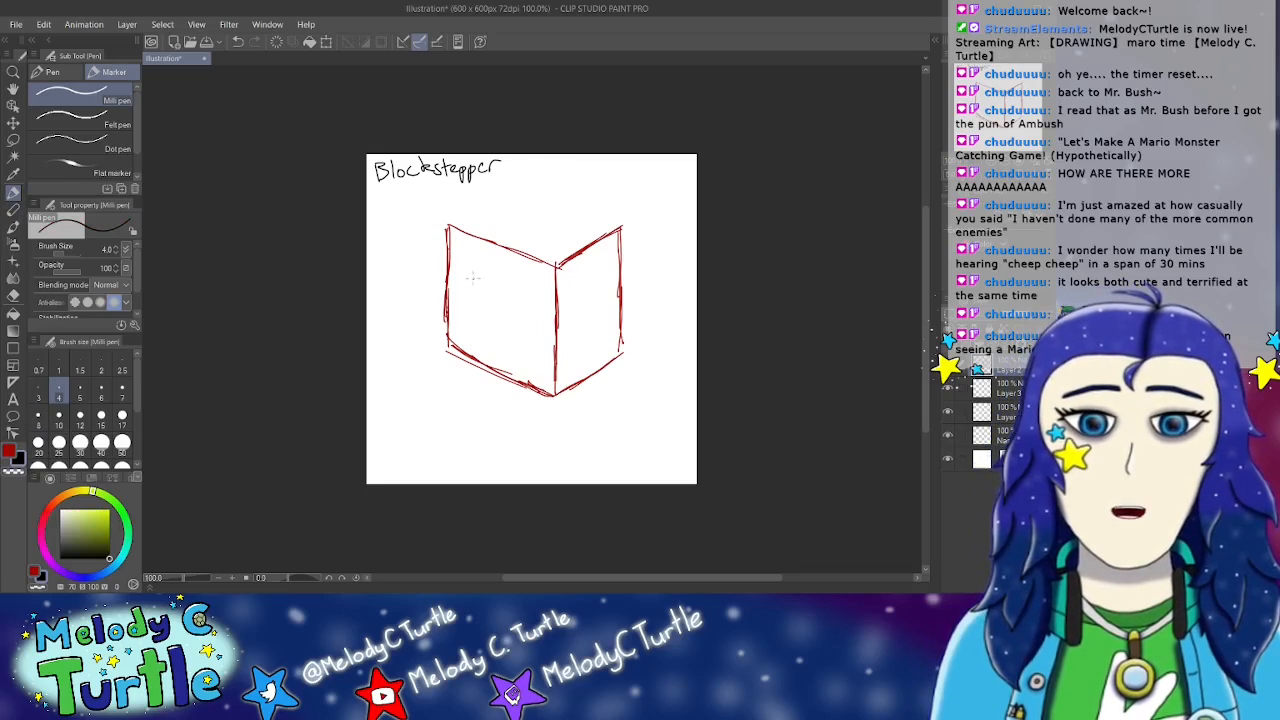
mouse_move(473, 267)
left_mouse_down()
mouse_move(481, 303)
mouse_move(486, 274)
mouse_move(473, 267)
mouse_move(485, 274)
left_mouse_up()
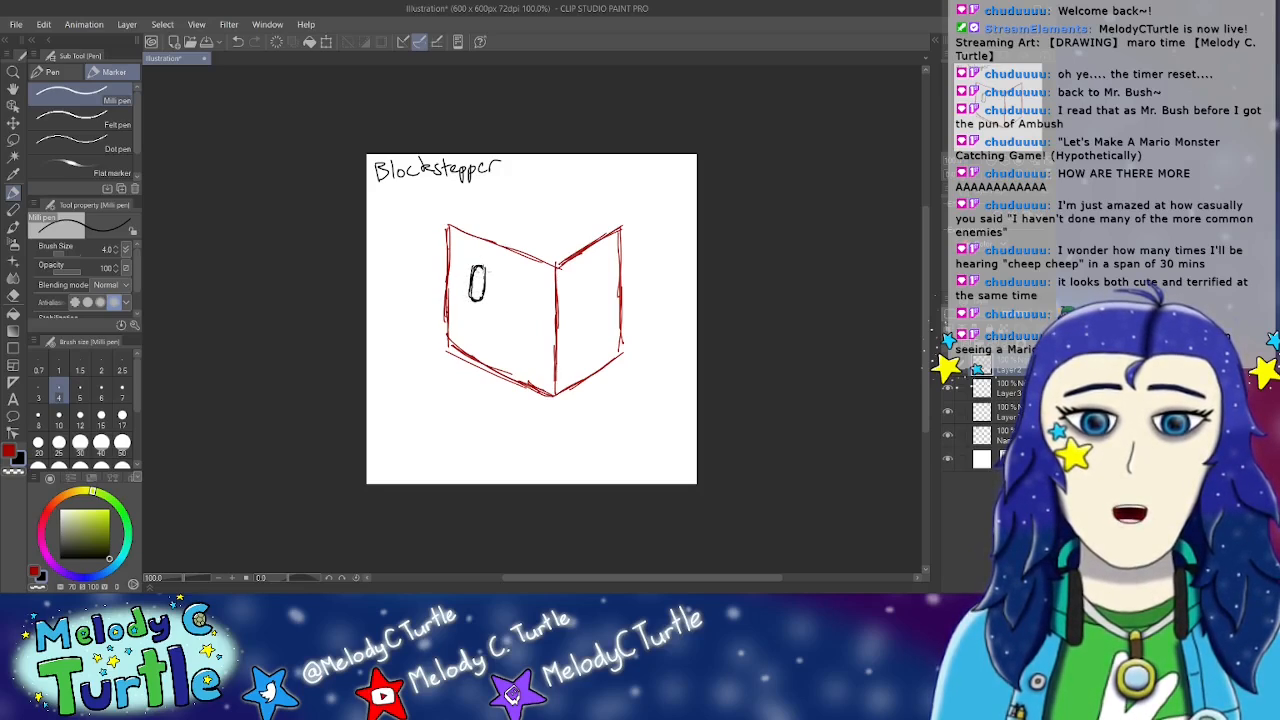
mouse_move(519, 283)
left_mouse_down()
mouse_move(524, 320)
mouse_move(532, 292)
mouse_move(524, 318)
left_mouse_up()
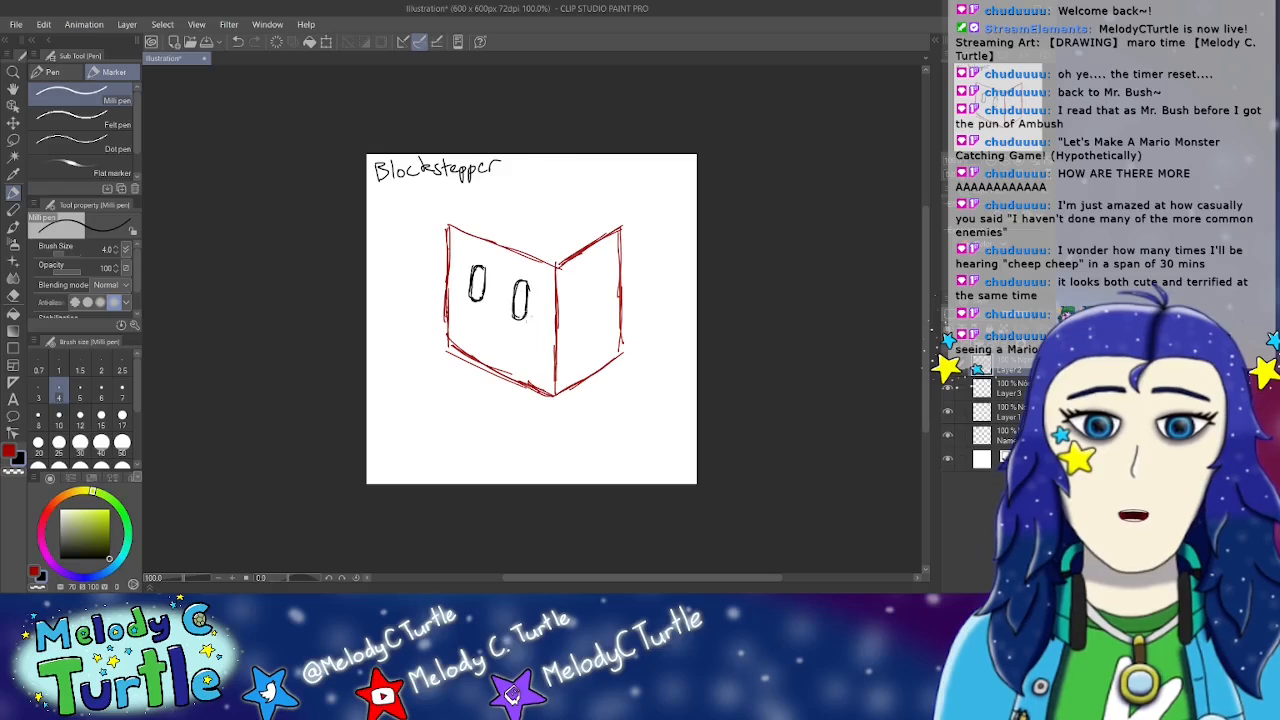
Step: Move the block lower on the canvas and outline a rounded helmet above it in dark brown
left_click(9, 452)
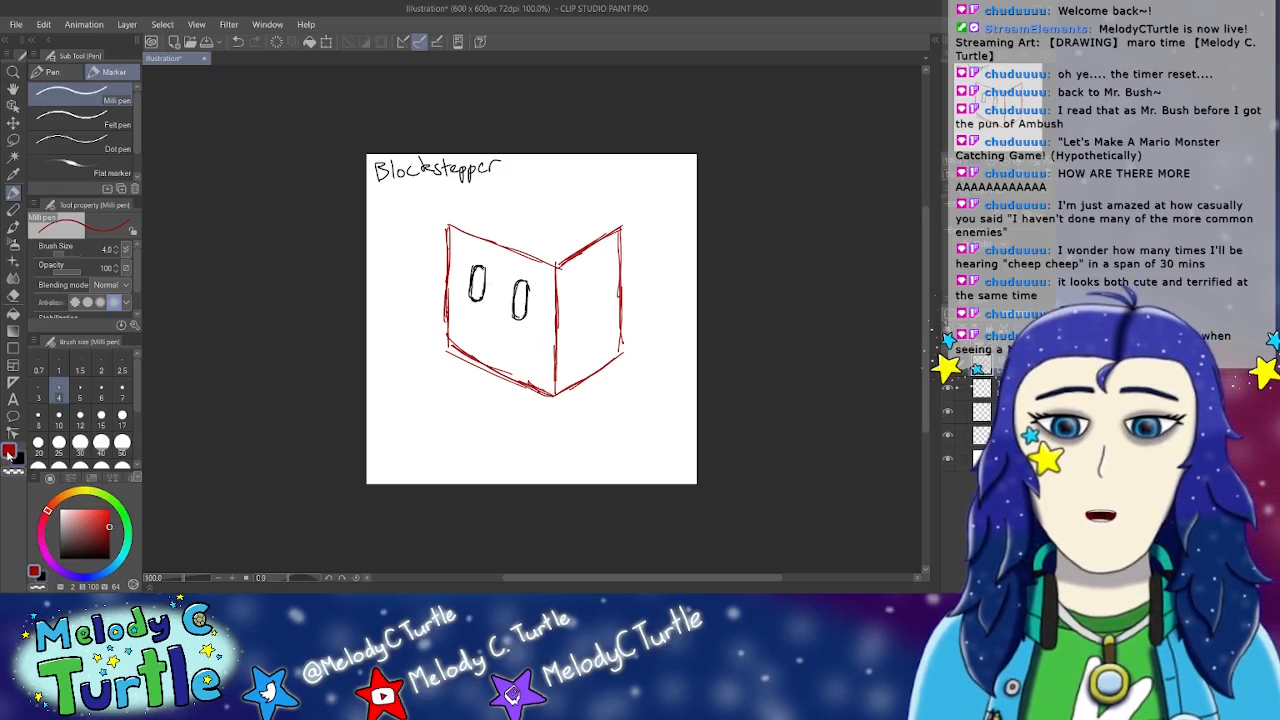
left_click(60, 498)
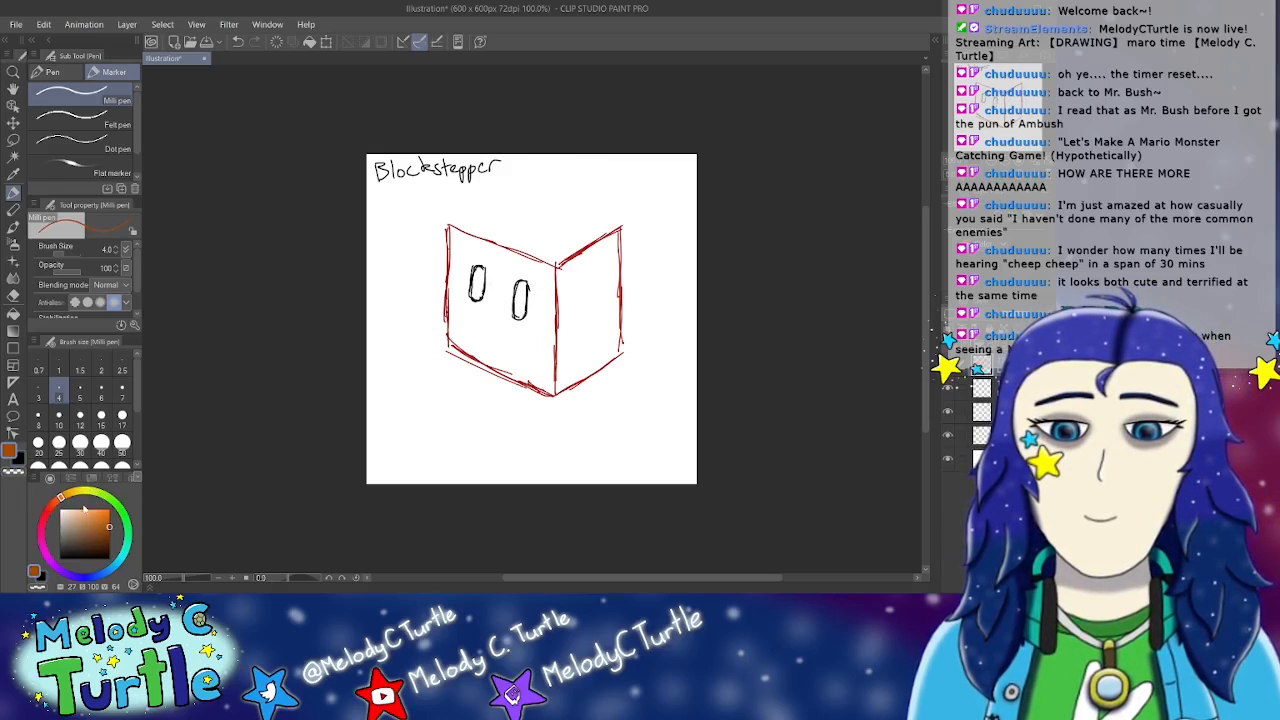
left_click_drag(109, 527, 111, 536)
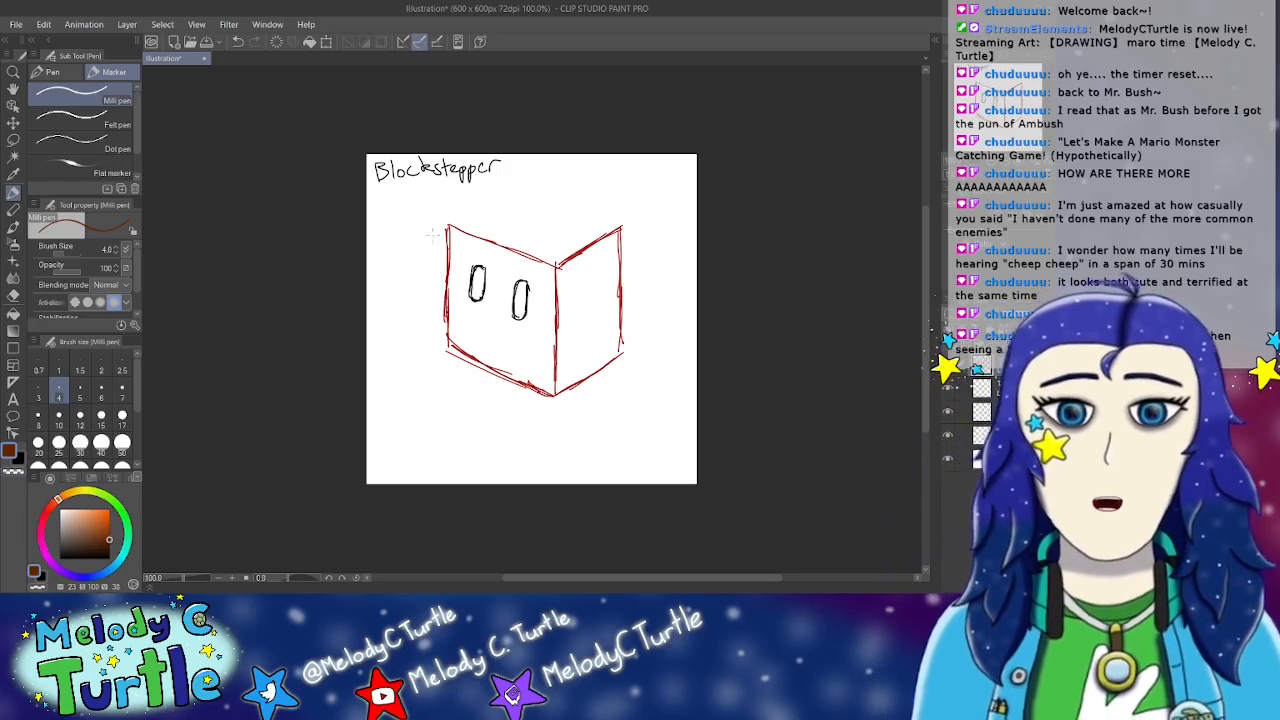
left_click(13, 122)
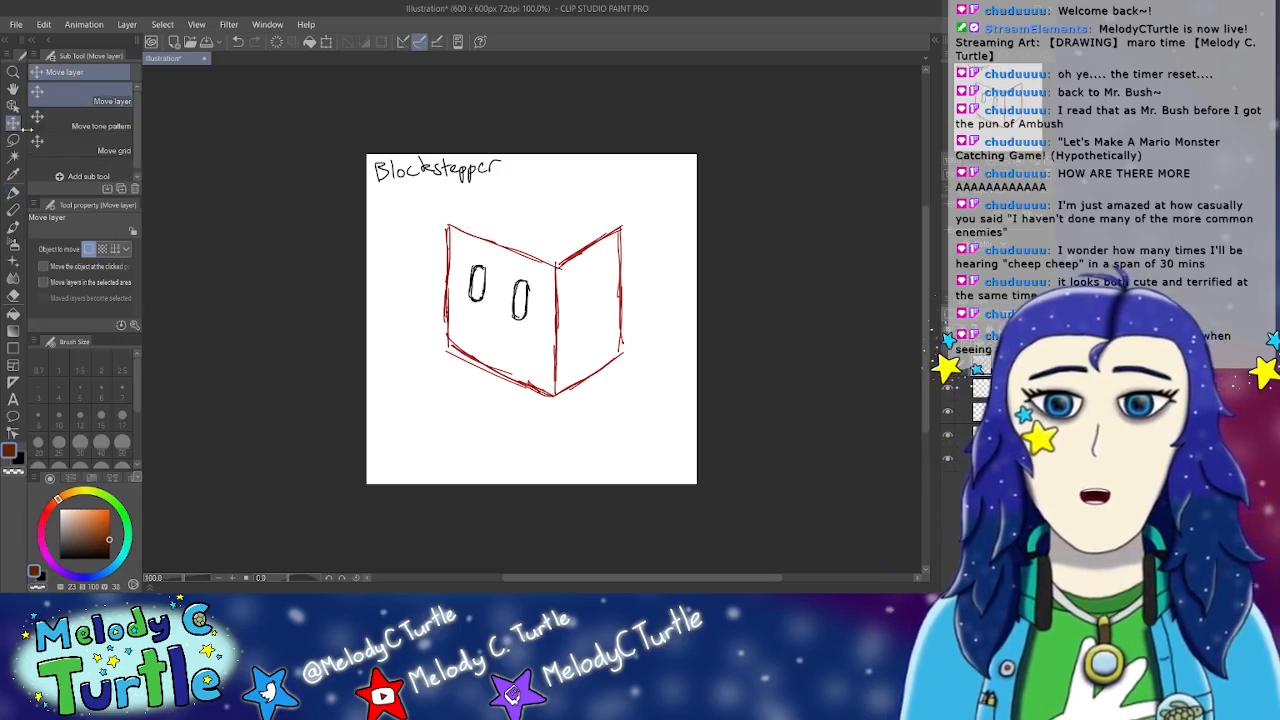
left_click_drag(563, 285, 564, 333)
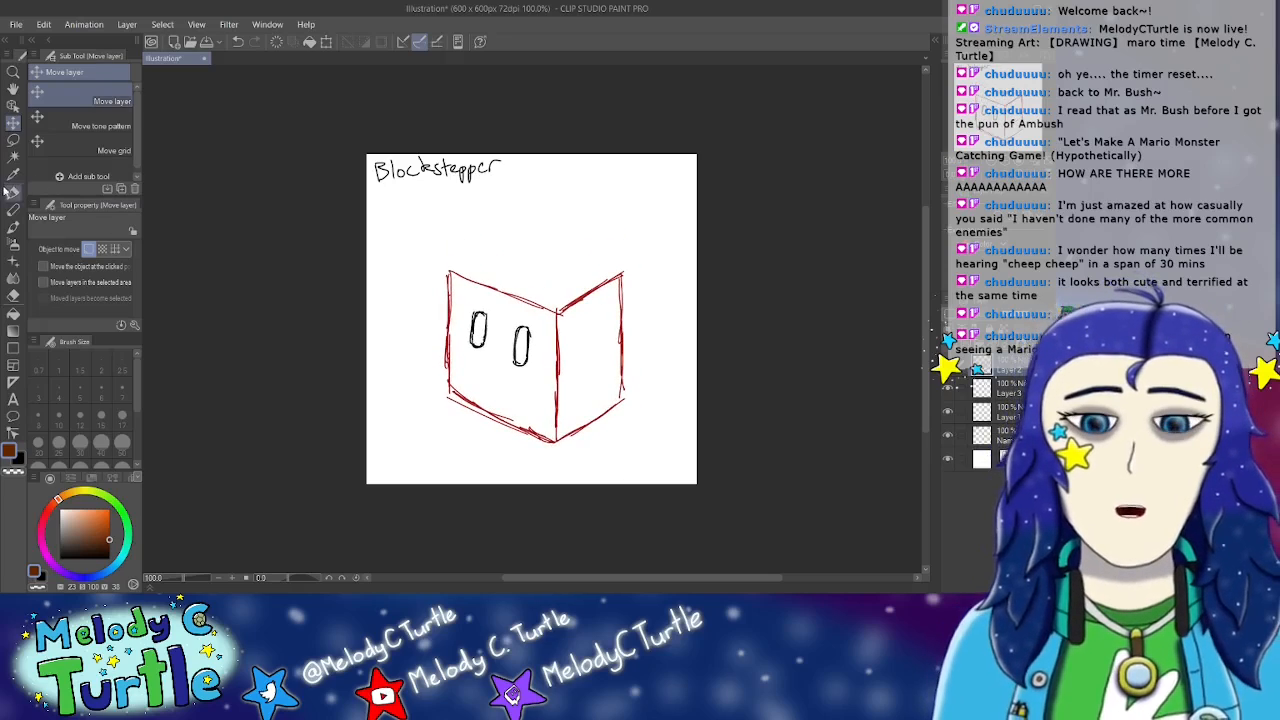
left_click(13, 192)
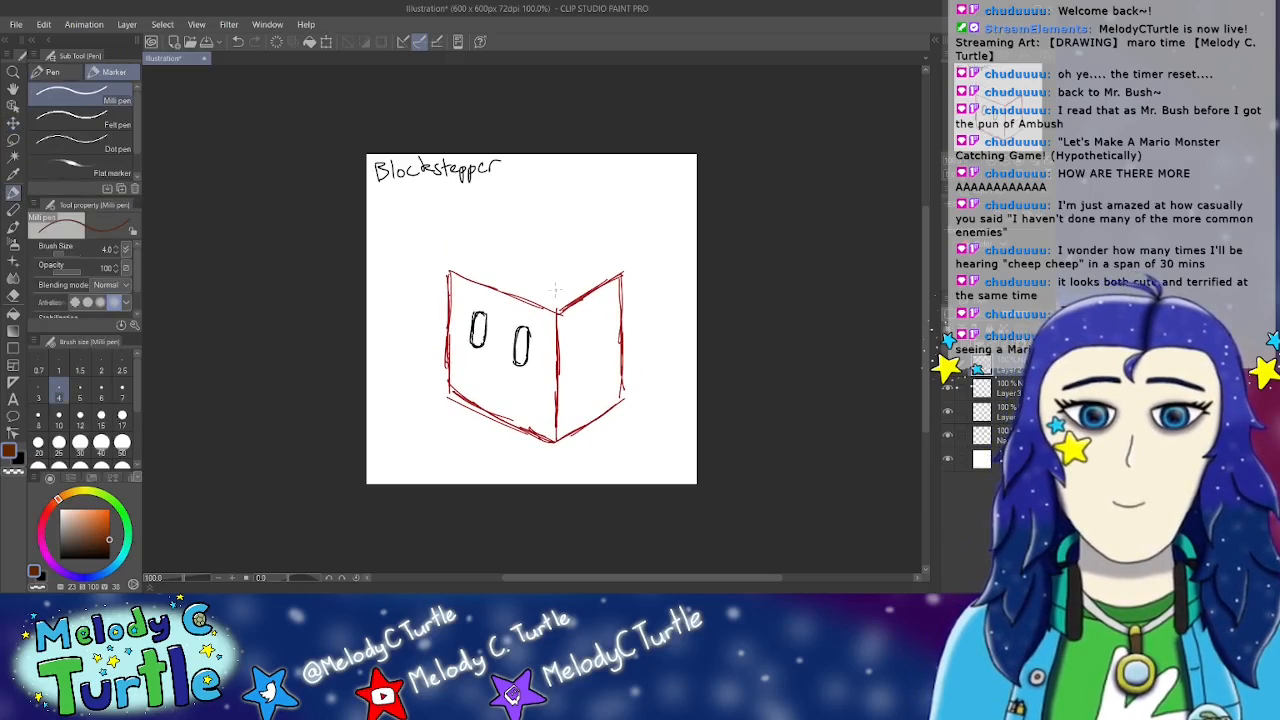
mouse_move(554, 292)
left_mouse_down()
mouse_move(557, 246)
mouse_move(571, 236)
mouse_move(620, 218)
mouse_move(620, 256)
left_mouse_up()
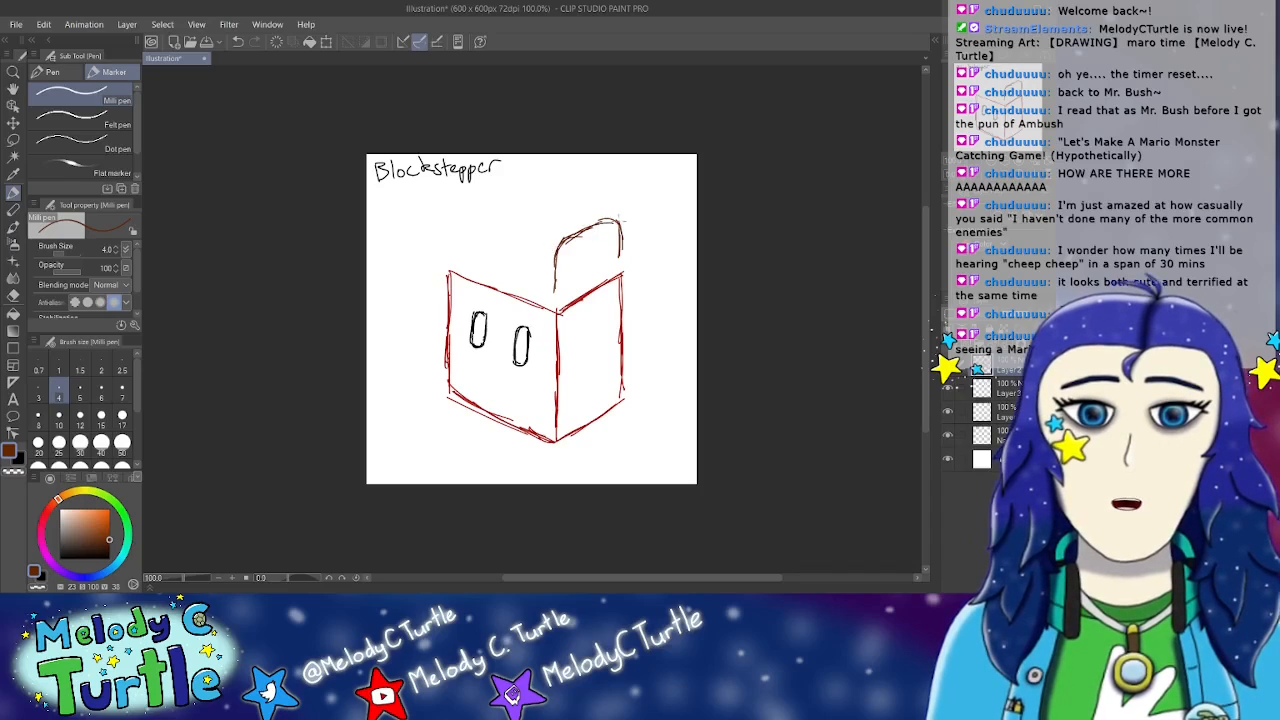
mouse_move(450, 256)
left_mouse_down()
mouse_move(455, 215)
mouse_move(524, 188)
mouse_move(619, 219)
mouse_move(621, 272)
left_mouse_up()
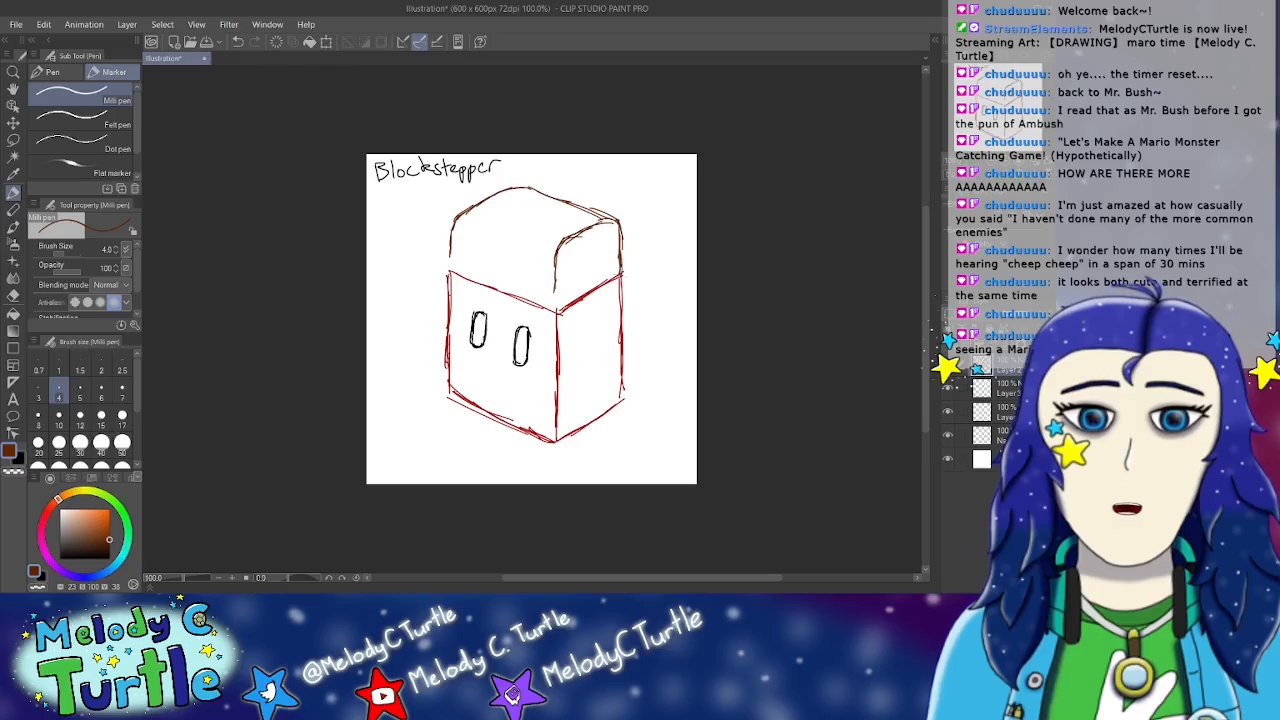
Step: Erase the block's red upper edges and draw the helmet's lower edge and protruding front brim in dark brown
left_click(13, 295)
mouse_move(455, 270)
left_mouse_down()
mouse_move(562, 314)
mouse_move(605, 281)
left_mouse_up()
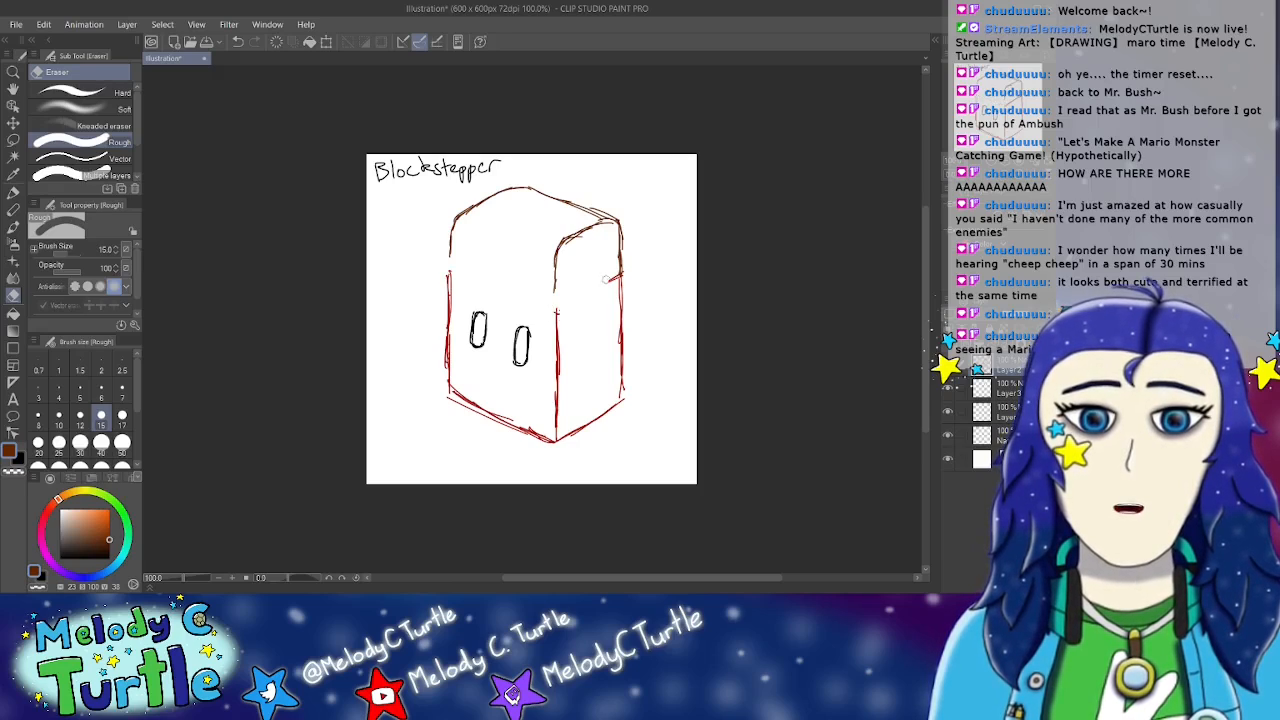
left_click(13, 196)
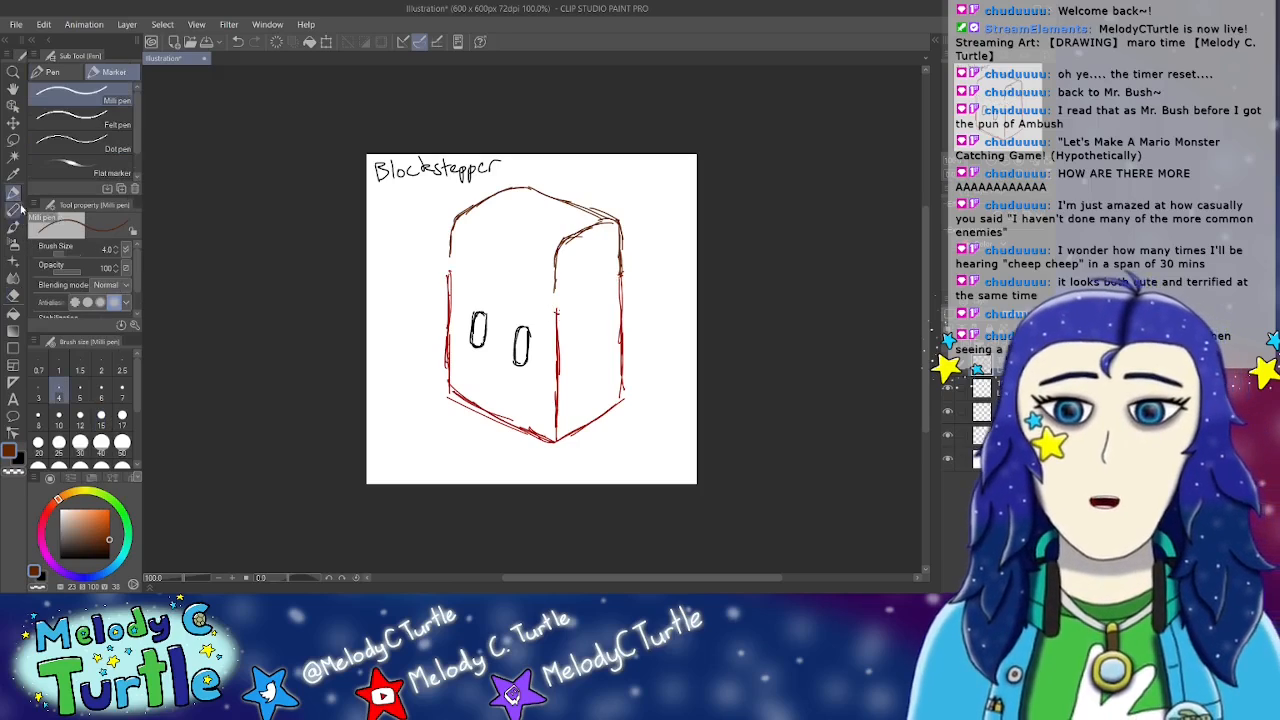
left_click_drag(619, 272, 522, 317)
mouse_move(448, 258)
left_mouse_down()
mouse_move(416, 281)
mouse_move(516, 318)
left_mouse_up()
left_click_drag(452, 290, 536, 320)
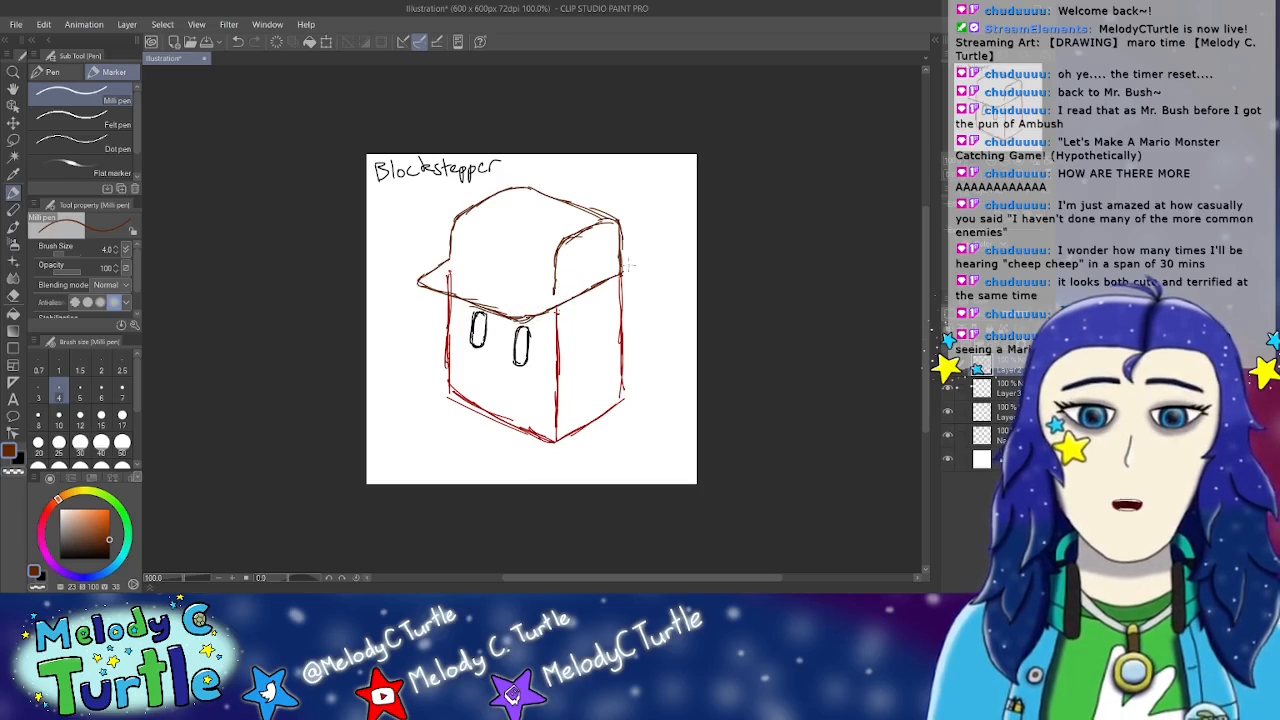
Step: Erase the stray lines inside the helmet's brim and redraw the missing part of the brim's lower edge in brown
left_click(13, 296)
mouse_move(446, 272)
left_mouse_down()
mouse_move(468, 298)
mouse_move(536, 308)
left_mouse_up()
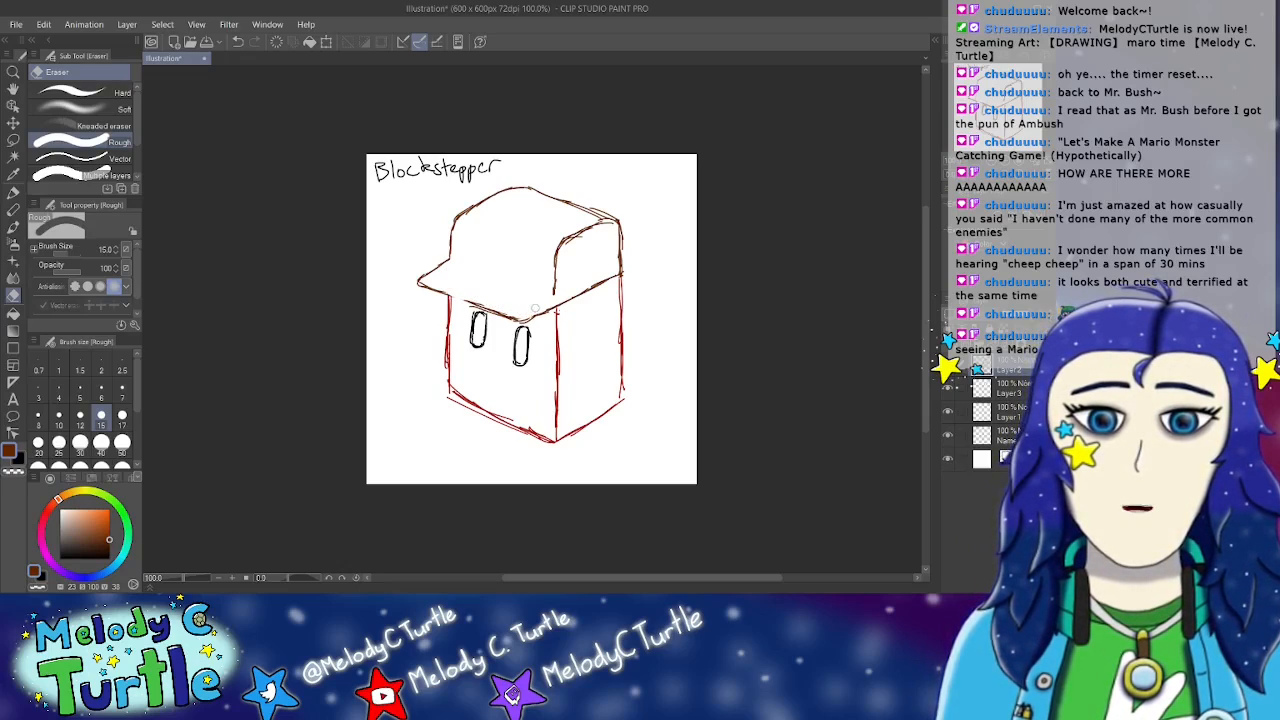
left_click(13, 192)
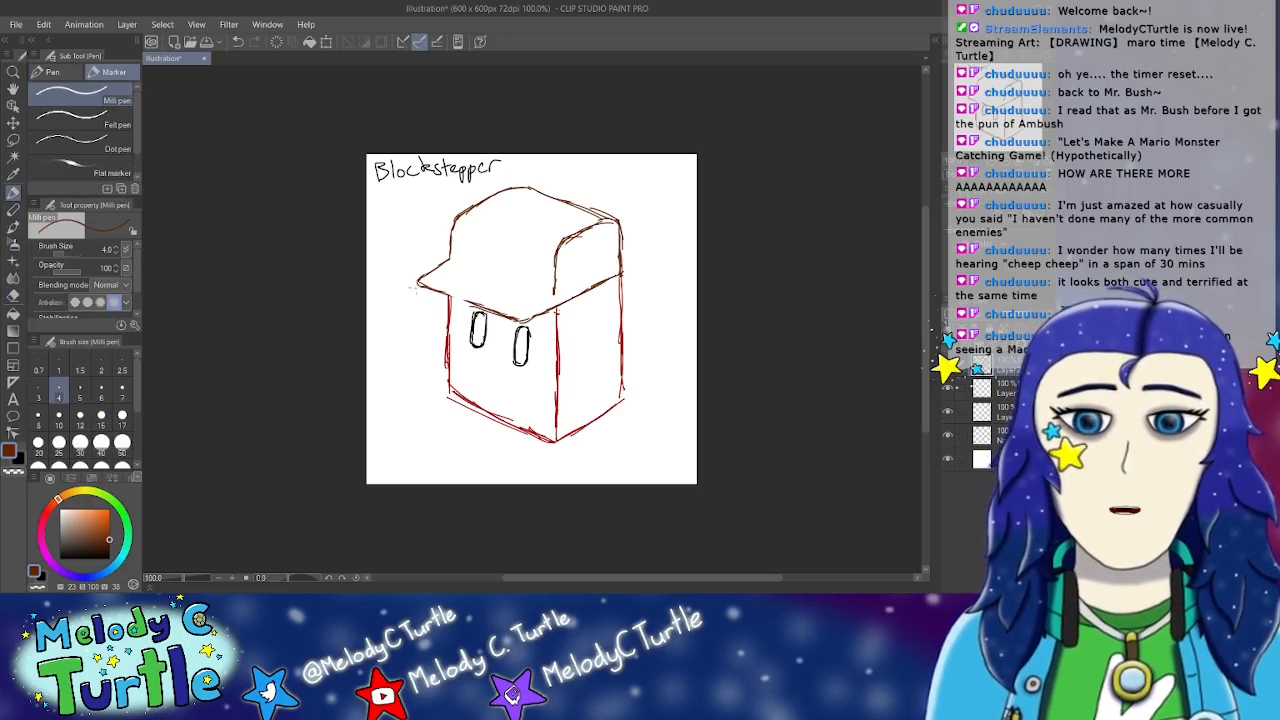
left_click_drag(444, 296, 476, 305)
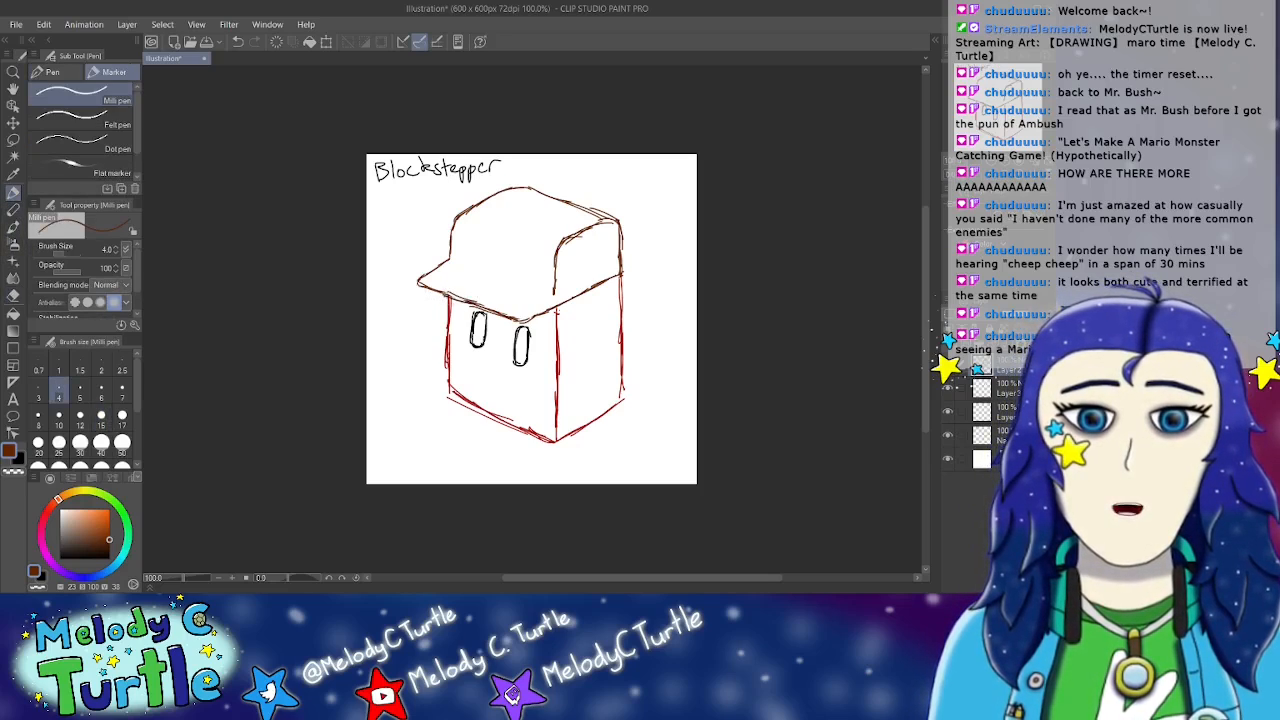
Step: Move the drawing up and slightly right, then outline a dark yellow funnel-shaped mouth protruding from the lower part of the block's front face
left_click(13, 122)
left_click_drag(556, 291, 563, 278)
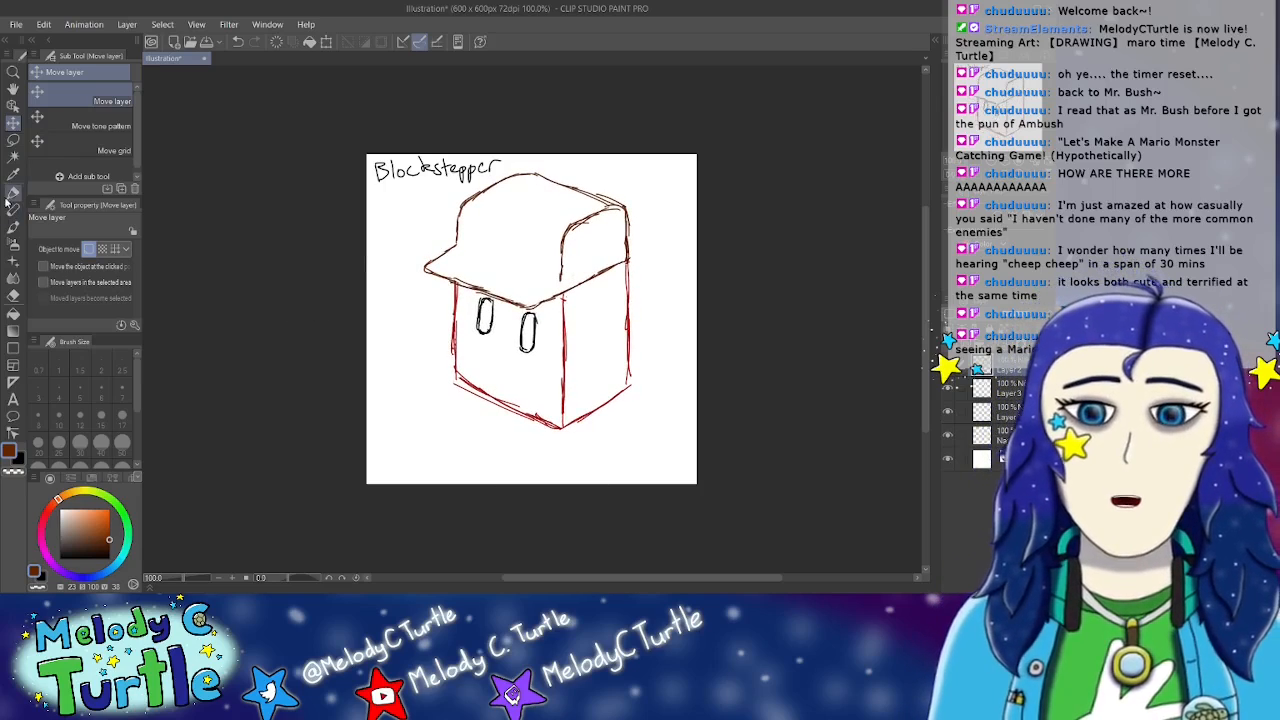
left_click(13, 192)
left_click(87, 494)
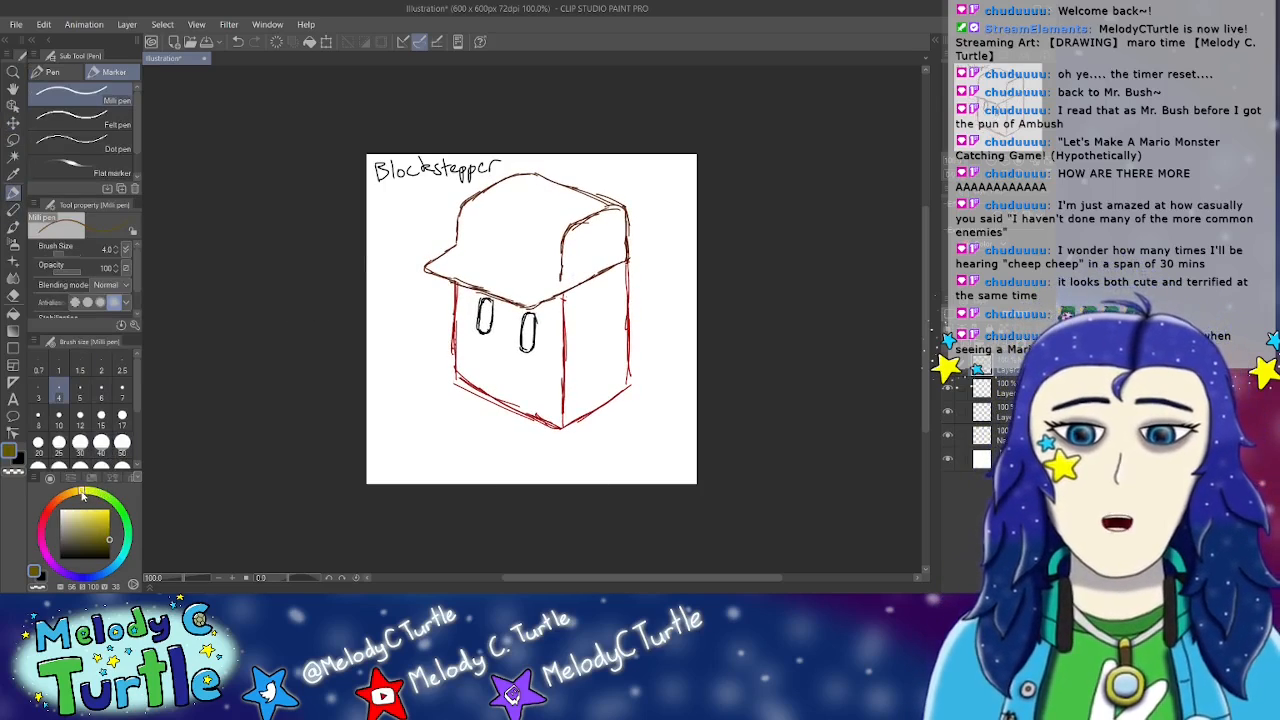
left_click_drag(106, 538, 109, 524)
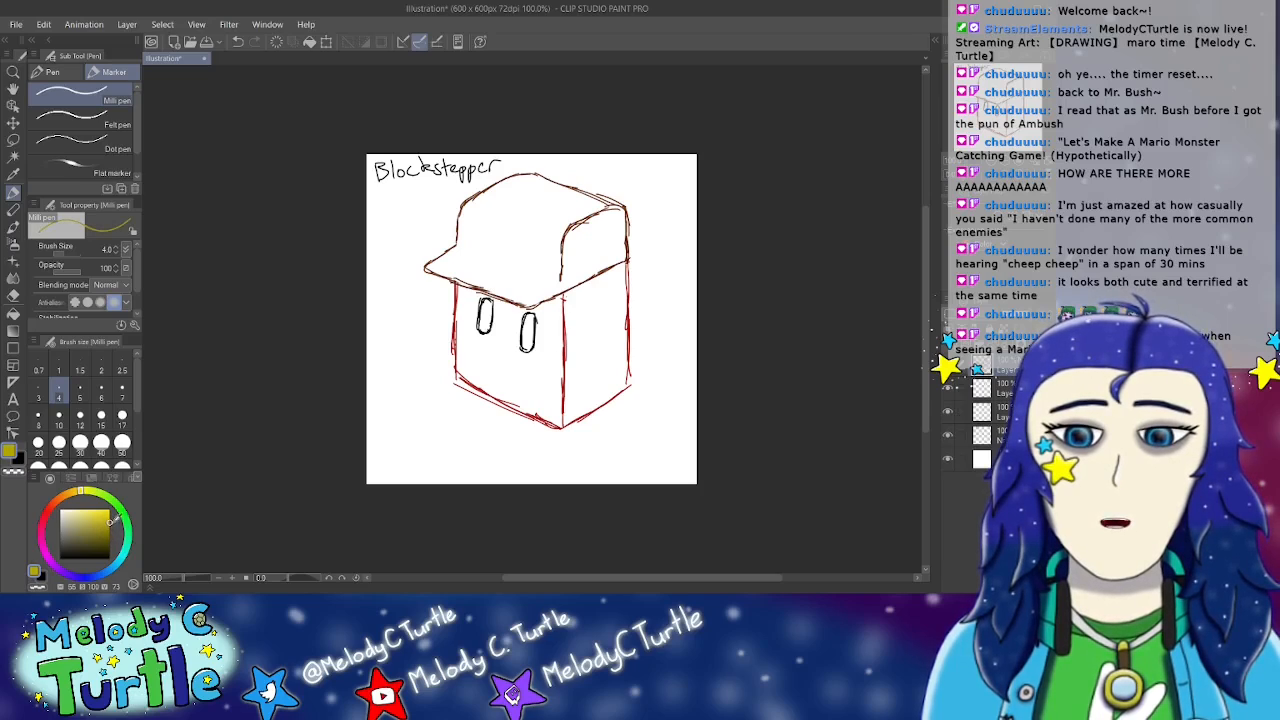
left_click_drag(499, 350, 501, 377)
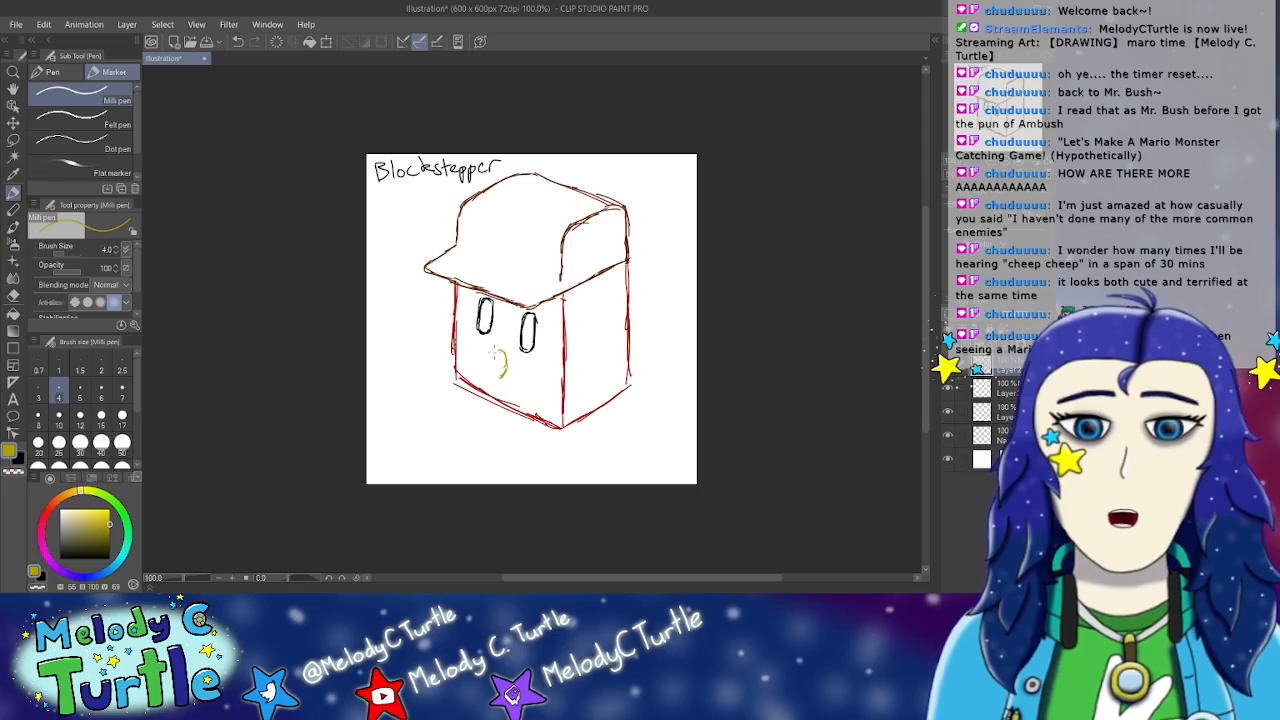
mouse_move(490, 353)
left_mouse_down()
mouse_move(445, 345)
mouse_move(448, 393)
mouse_move(500, 376)
left_mouse_up()
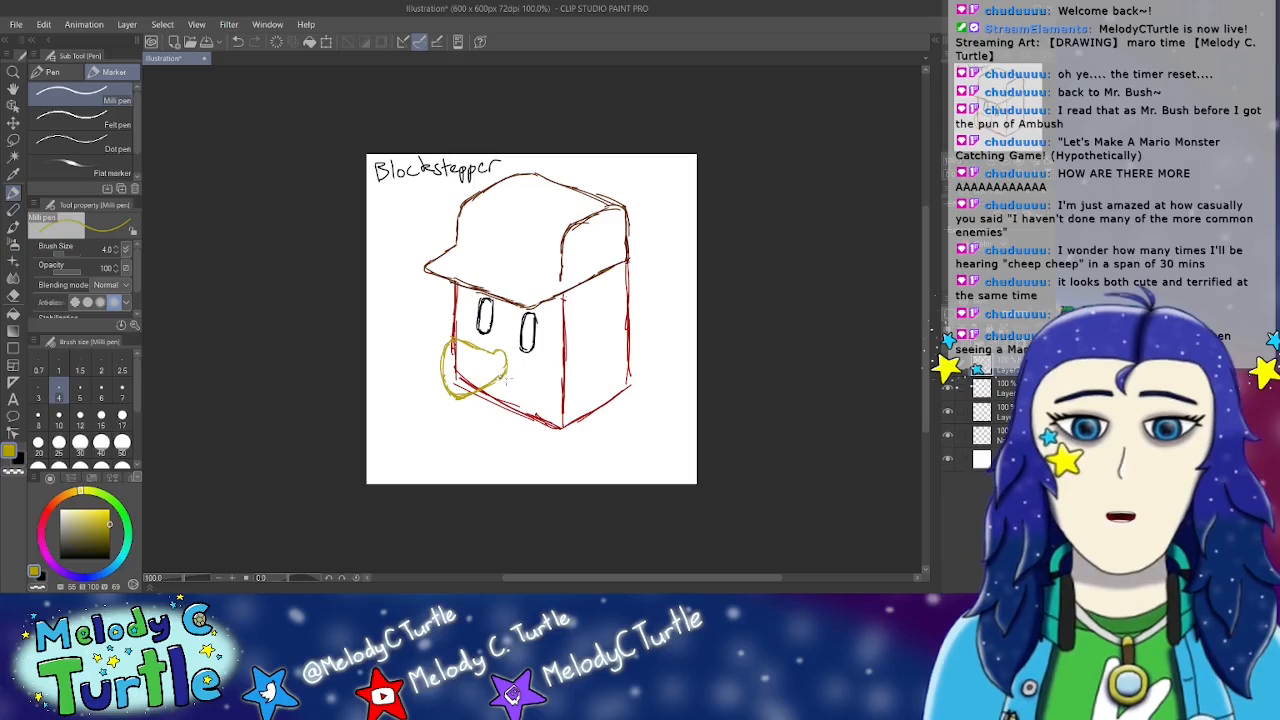
Step: Erase the red block lines crossing the mouth and draw a narrow dark yellow oval opening inside its wide end
left_click(13, 295)
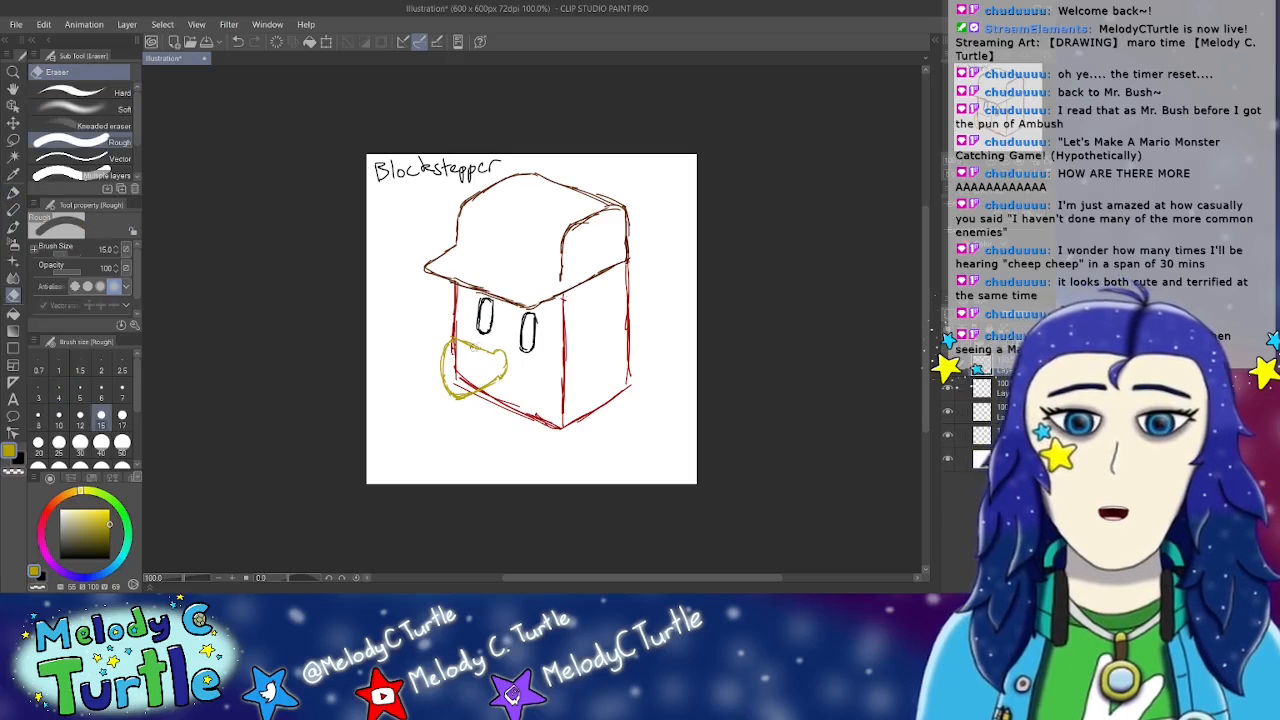
mouse_move(455, 343)
left_mouse_down()
mouse_move(458, 390)
mouse_move(475, 385)
left_mouse_up()
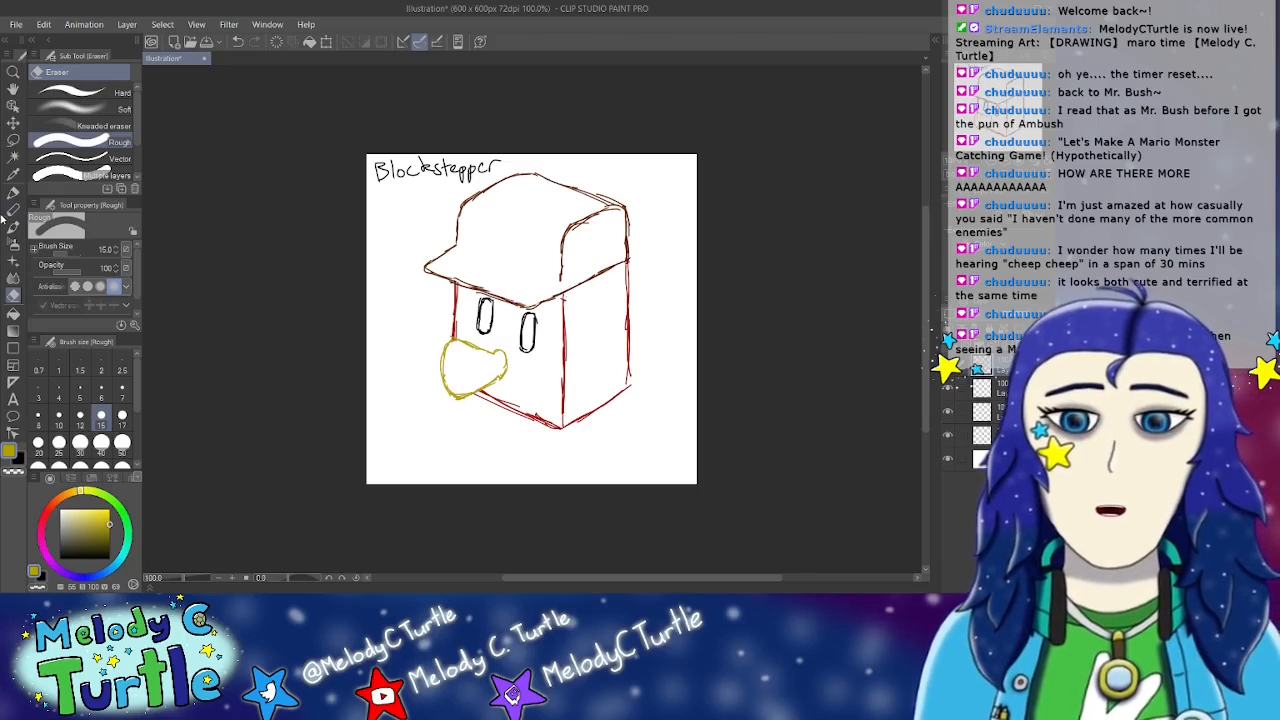
left_click(13, 192)
mouse_move(453, 342)
left_mouse_down()
mouse_move(448, 374)
mouse_move(463, 390)
mouse_move(454, 349)
mouse_move(466, 356)
mouse_move(460, 393)
left_mouse_up()
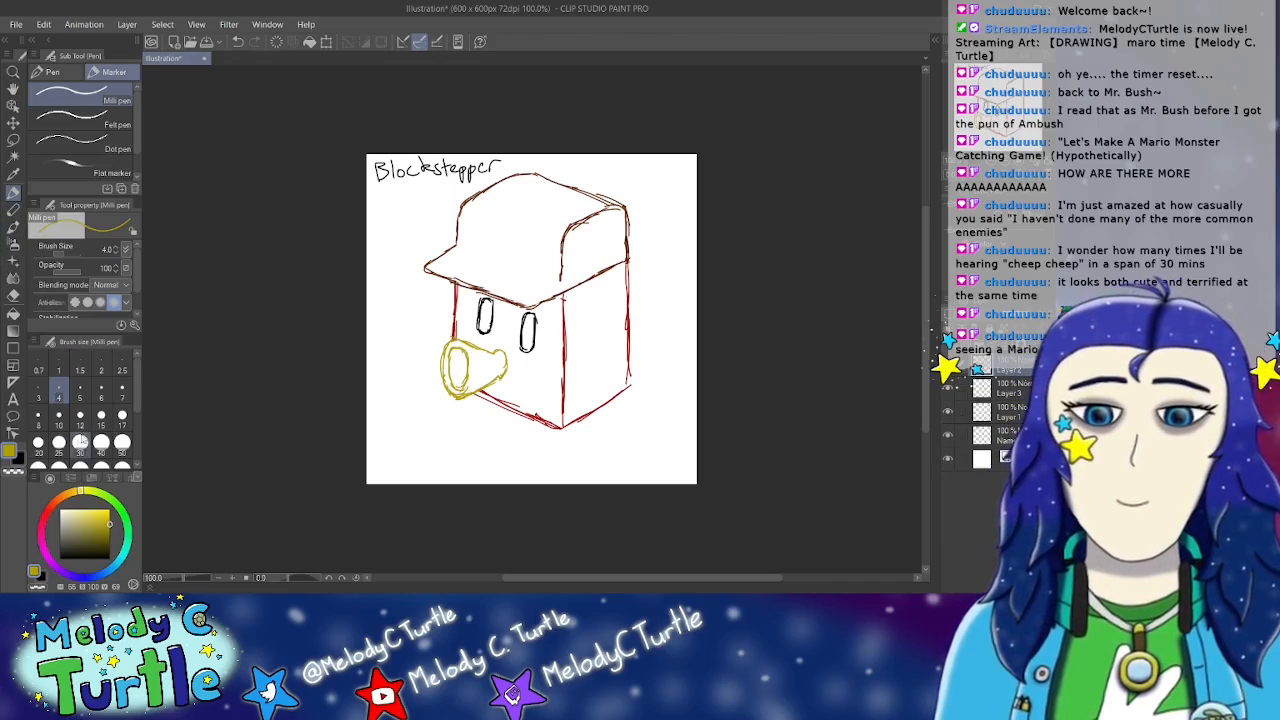
Step: Set the drawing color to a dark orange-brown
left_click(65, 496)
left_click(109, 529)
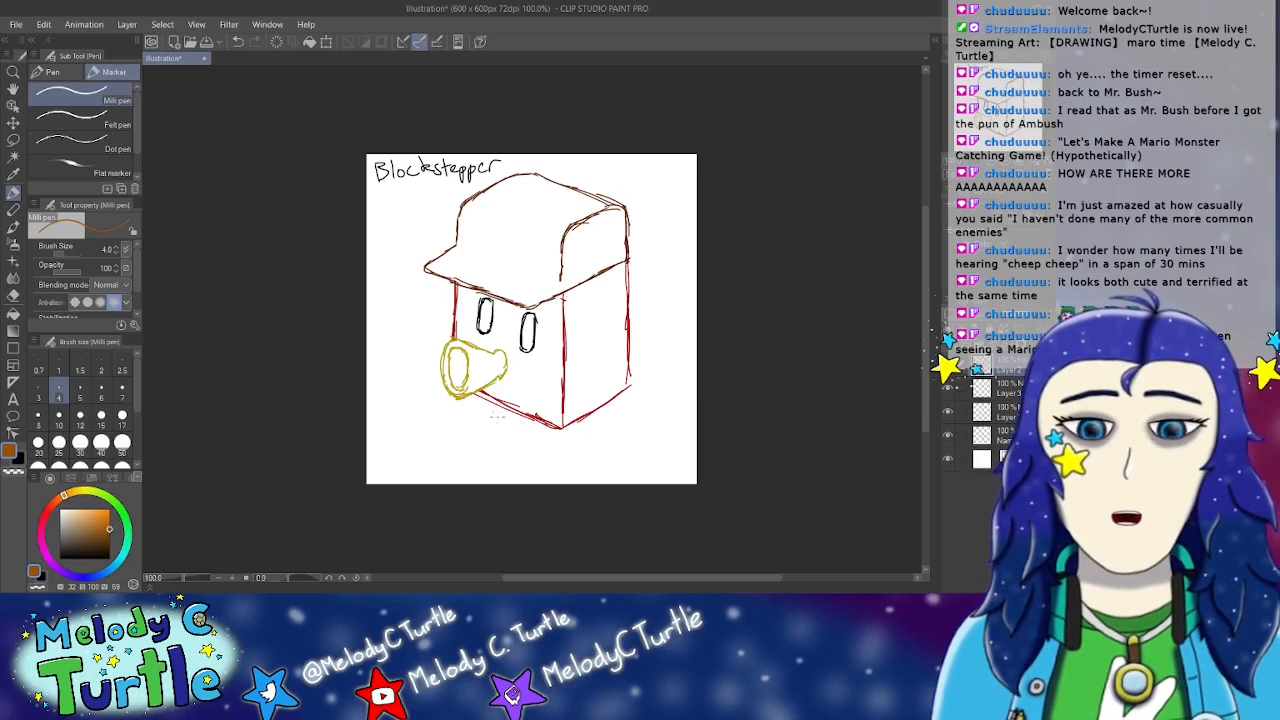
left_click_drag(517, 416, 481, 436)
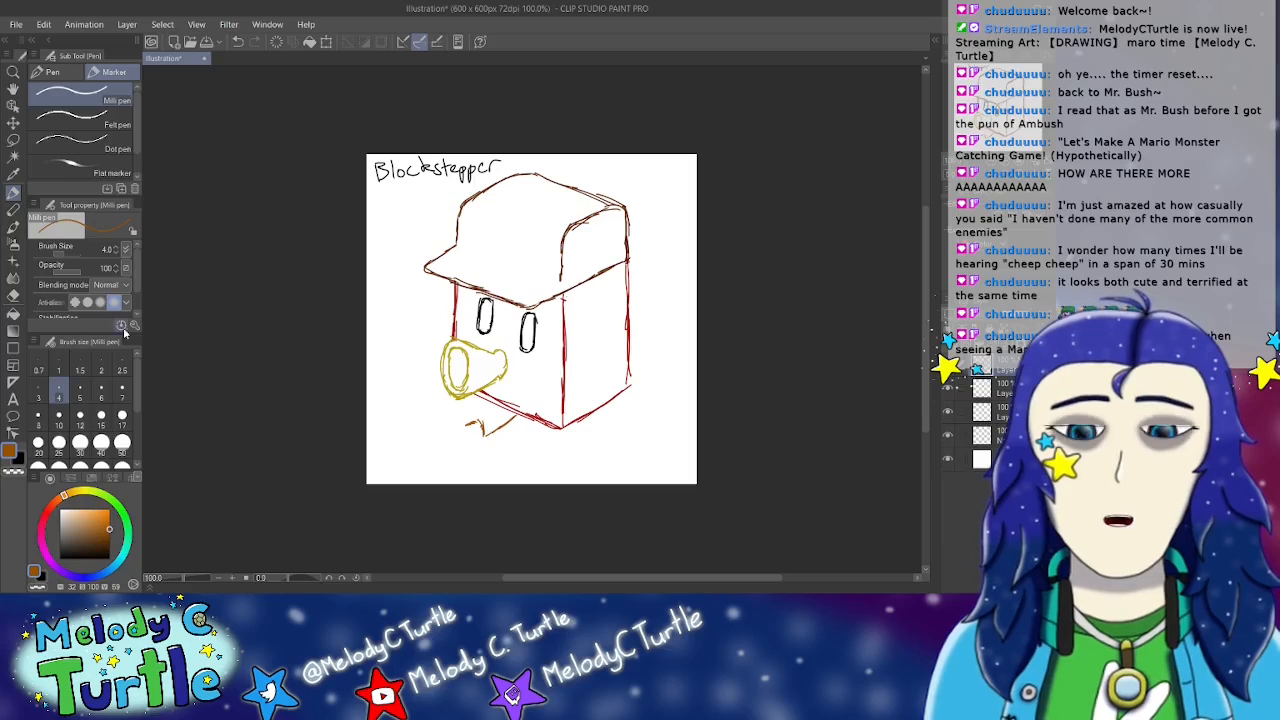
left_click(13, 295)
left_click_drag(468, 425, 483, 427)
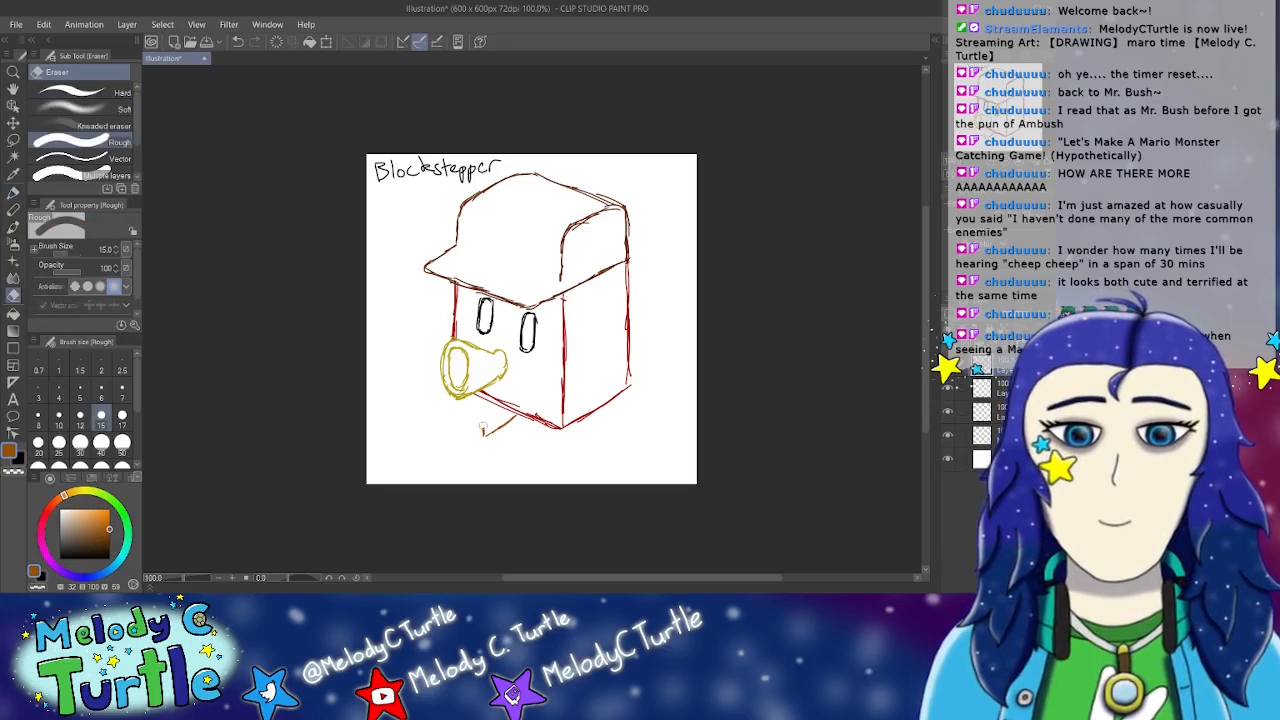
left_click(13, 192)
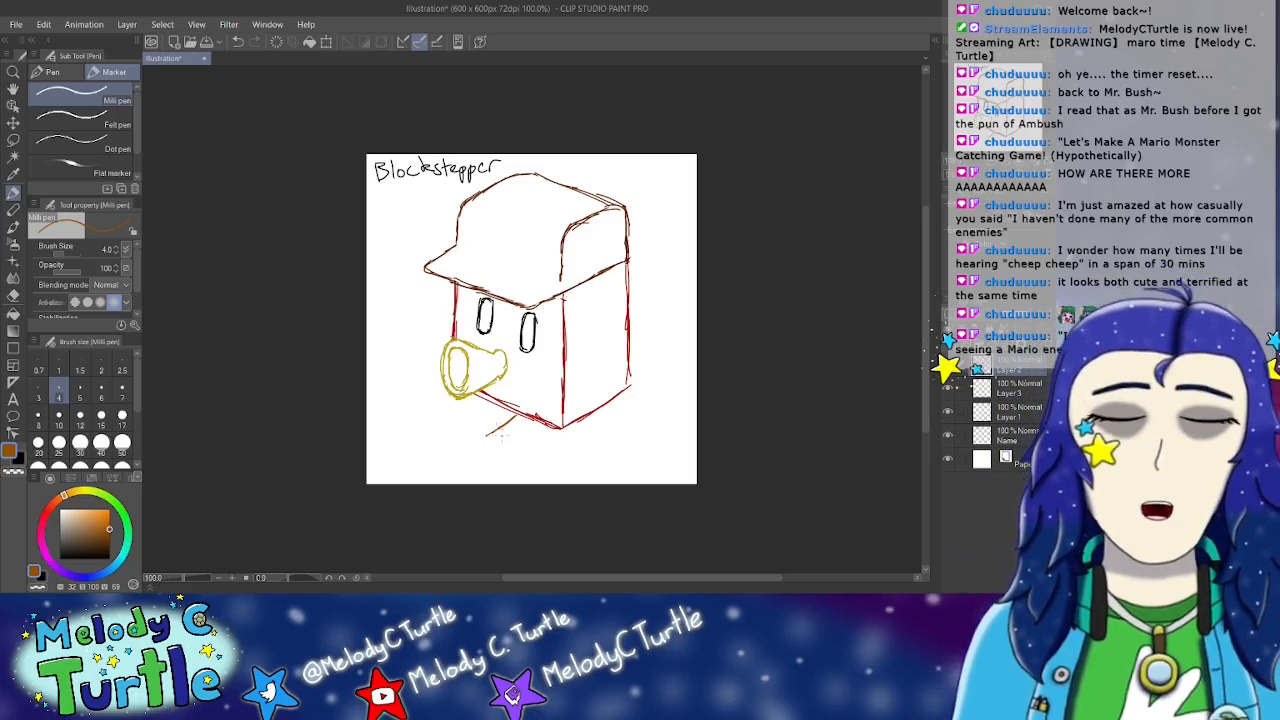
mouse_move(478, 426)
left_mouse_down()
mouse_move(475, 452)
mouse_move(514, 458)
left_mouse_up()
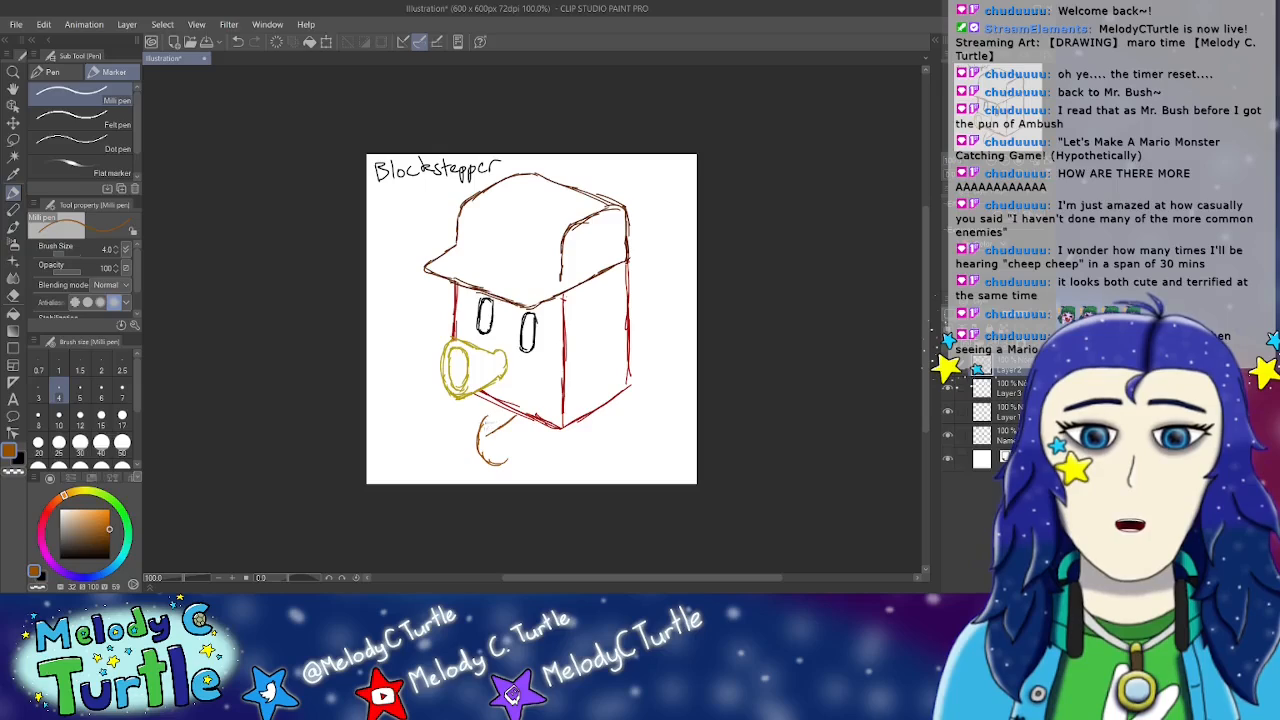
mouse_move(512, 420)
left_mouse_down()
mouse_move(510, 462)
mouse_move(534, 432)
mouse_move(514, 448)
left_mouse_up()
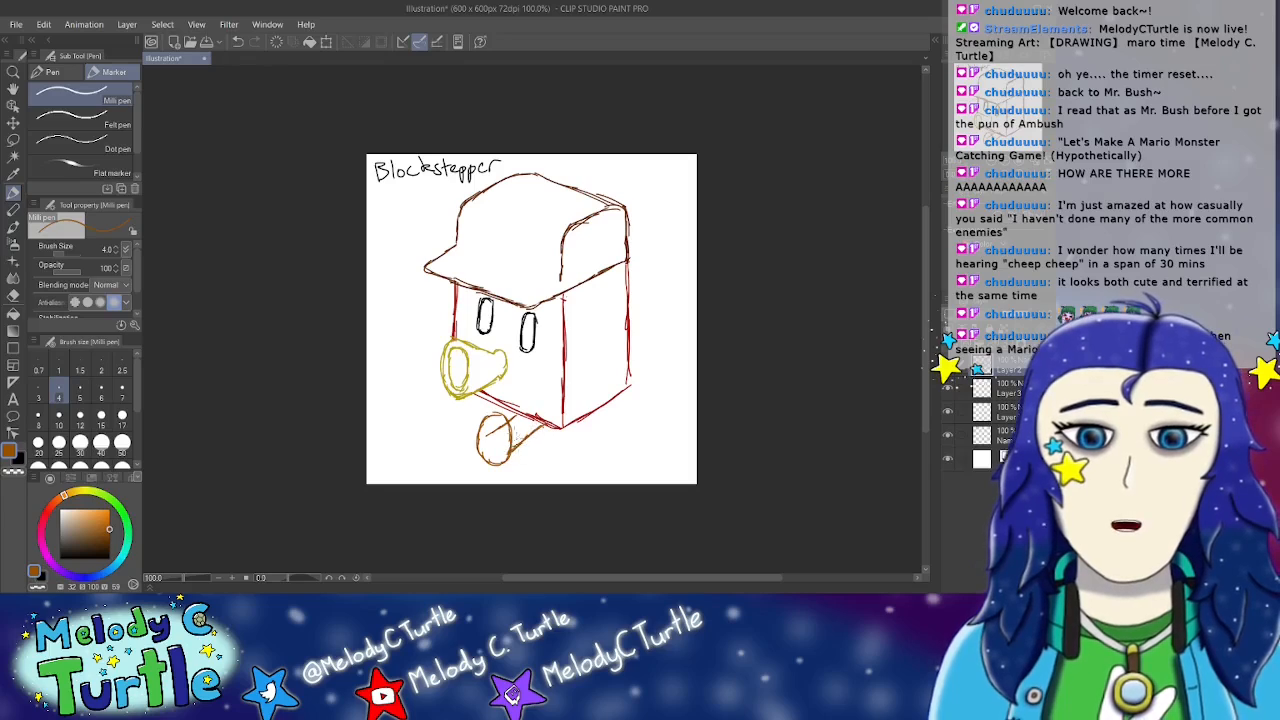
key("e")
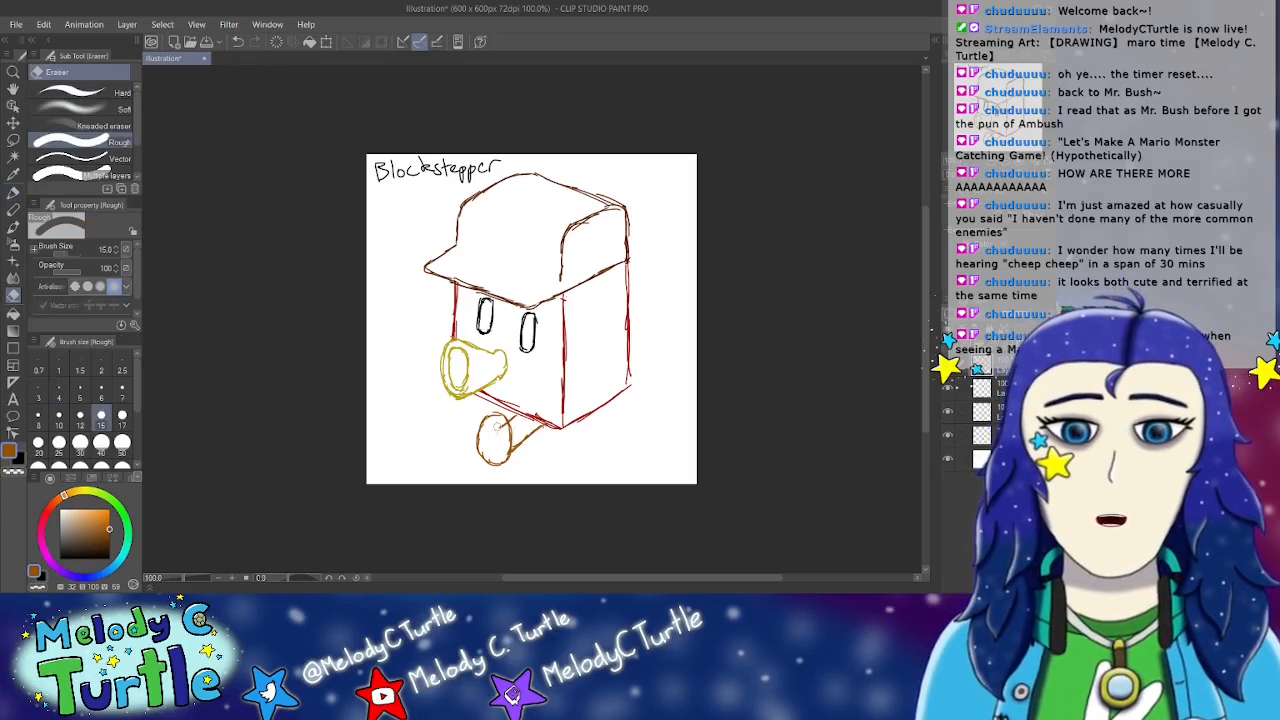
left_click_drag(505, 427, 519, 439)
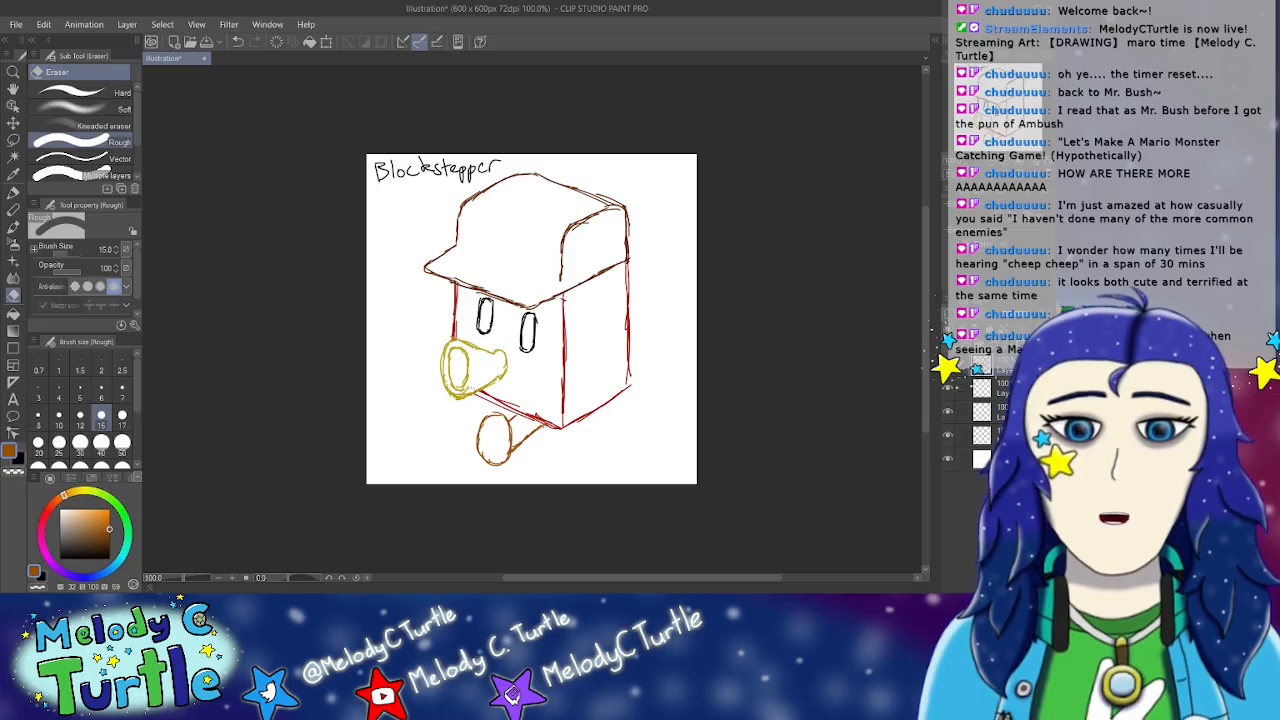
left_click(13, 192)
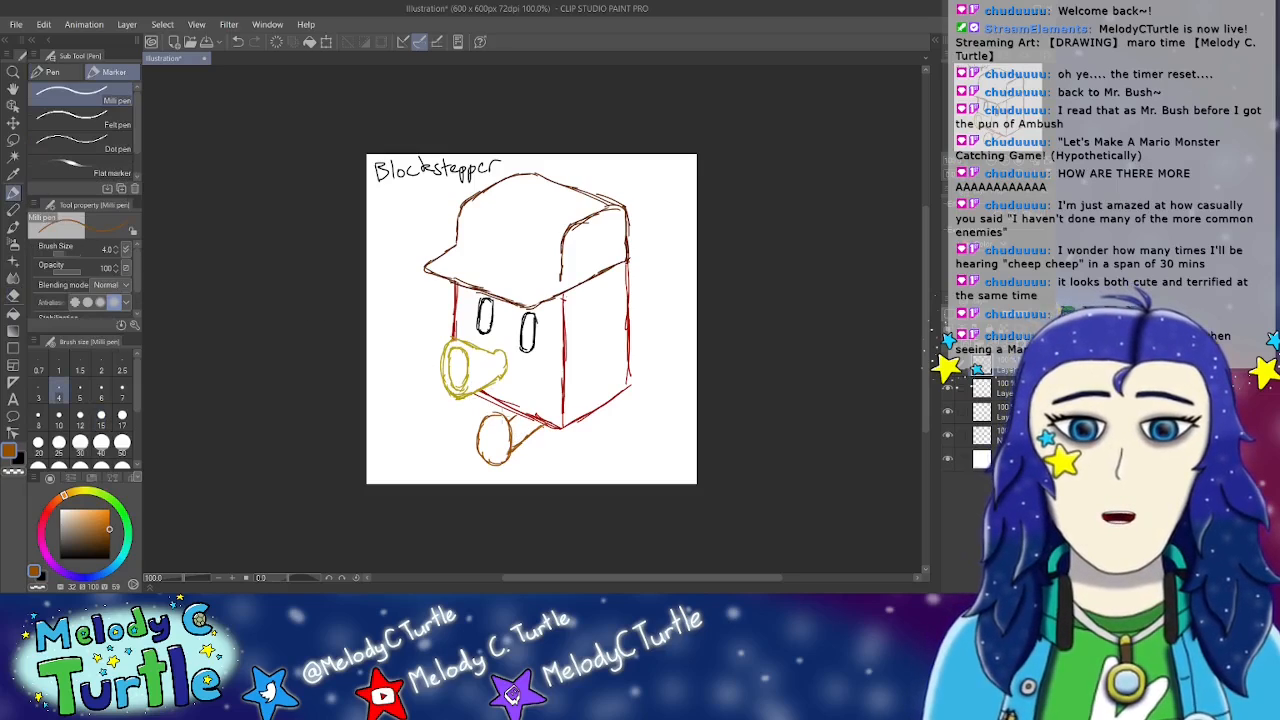
left_click_drag(492, 405, 499, 420)
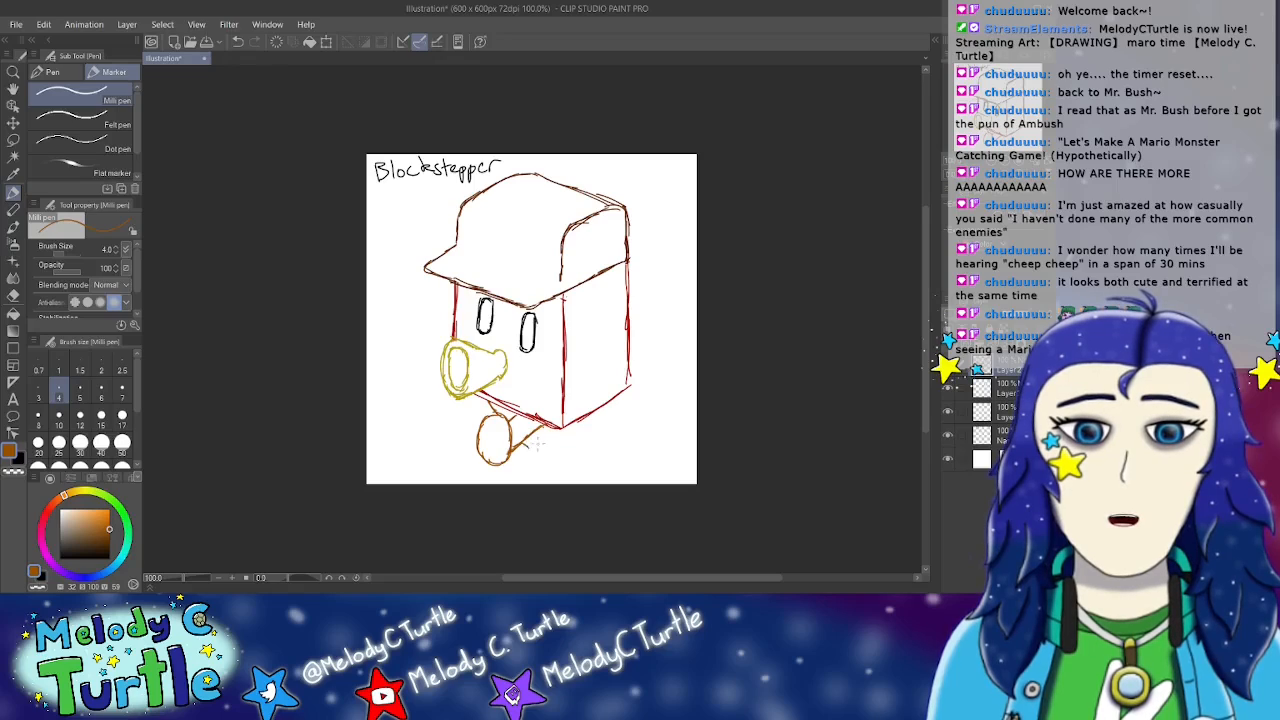
mouse_move(531, 446)
left_mouse_down()
mouse_move(532, 460)
mouse_move(556, 456)
mouse_move(566, 438)
left_mouse_up()
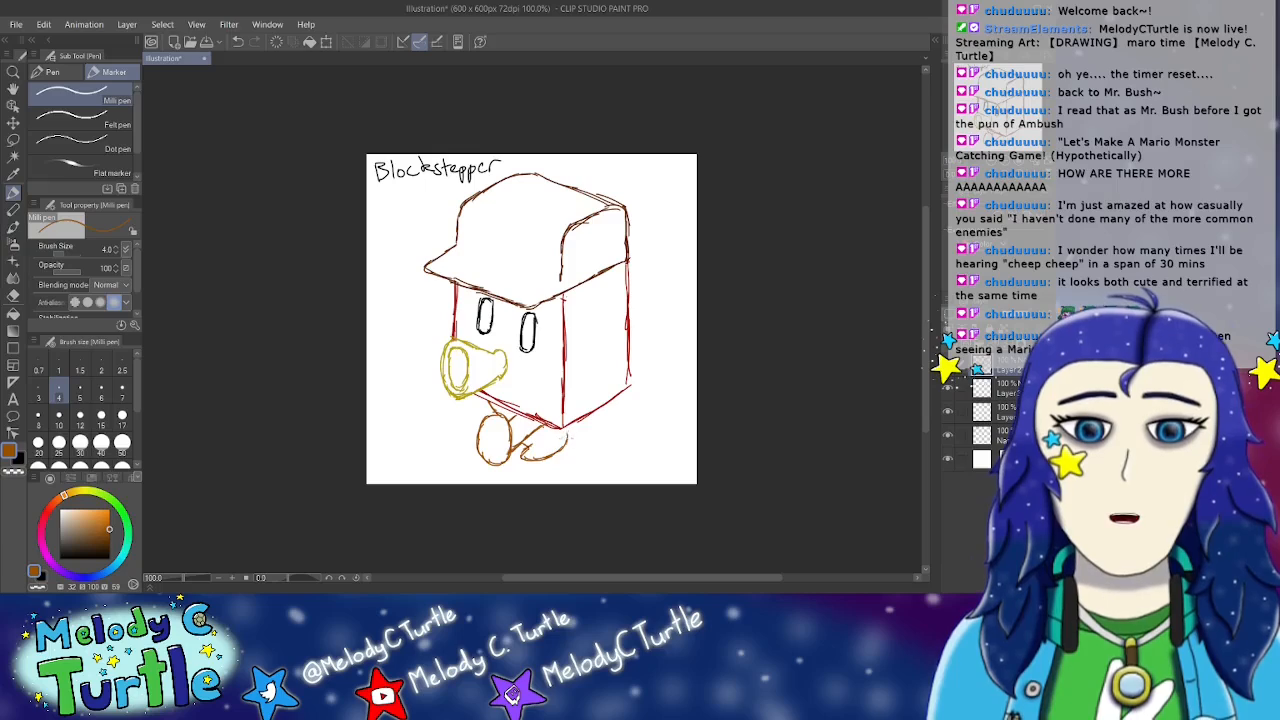
left_click(13, 296)
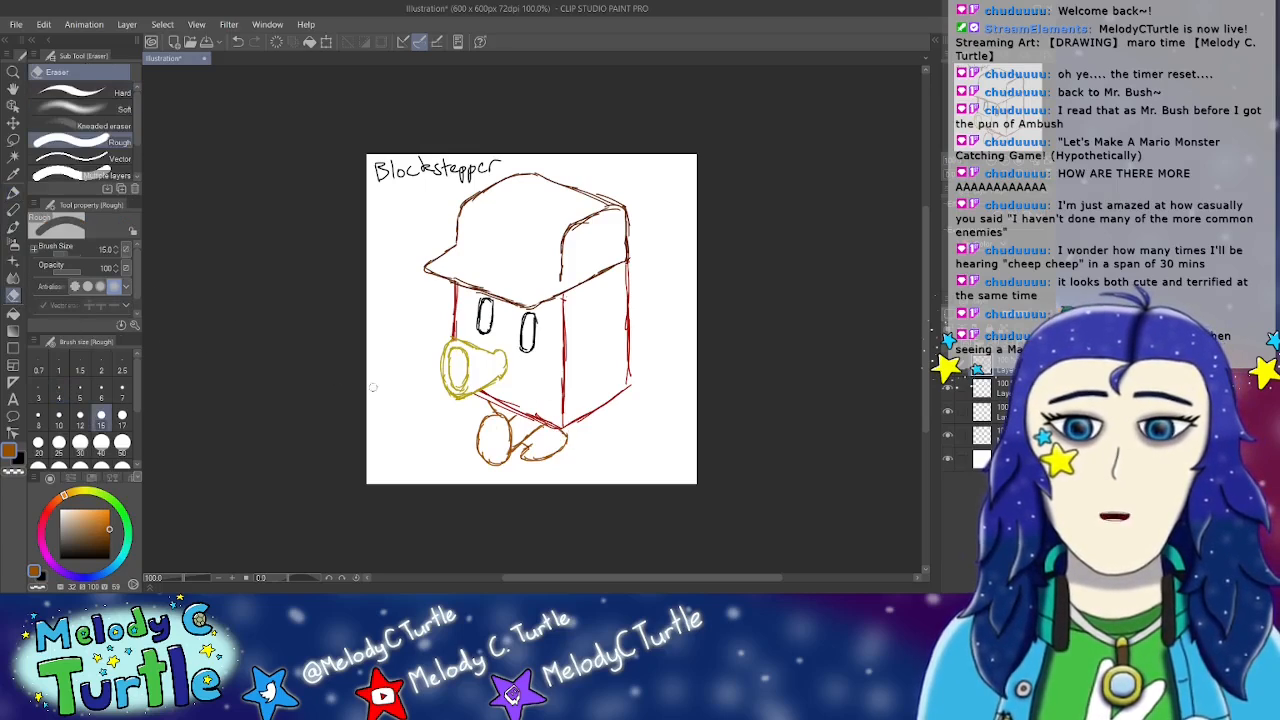
mouse_move(512, 440)
left_mouse_down()
mouse_move(504, 414)
mouse_move(512, 423)
mouse_move(479, 413)
mouse_move(526, 437)
mouse_move(500, 462)
mouse_move(488, 448)
mouse_move(563, 467)
mouse_move(582, 456)
mouse_move(521, 428)
mouse_move(563, 433)
mouse_move(561, 455)
left_mouse_up()
Step: Outline a front foot below the mouth and a bent rear foot below the block's bottom corner in orange-brown, erasing stray lines inside the front foot
left_click(13, 192)
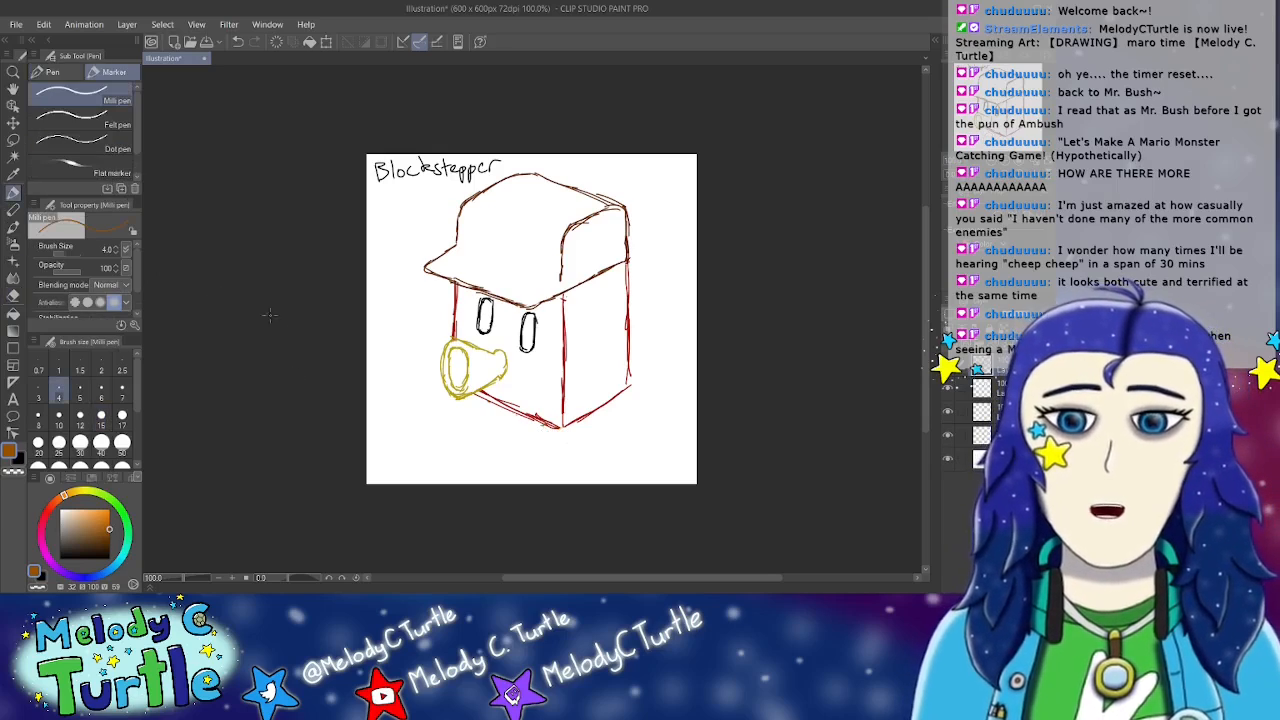
mouse_move(482, 398)
left_mouse_down()
mouse_move(460, 408)
mouse_move(482, 422)
mouse_move(450, 416)
mouse_move(449, 432)
mouse_move(480, 425)
mouse_move(465, 408)
left_mouse_up()
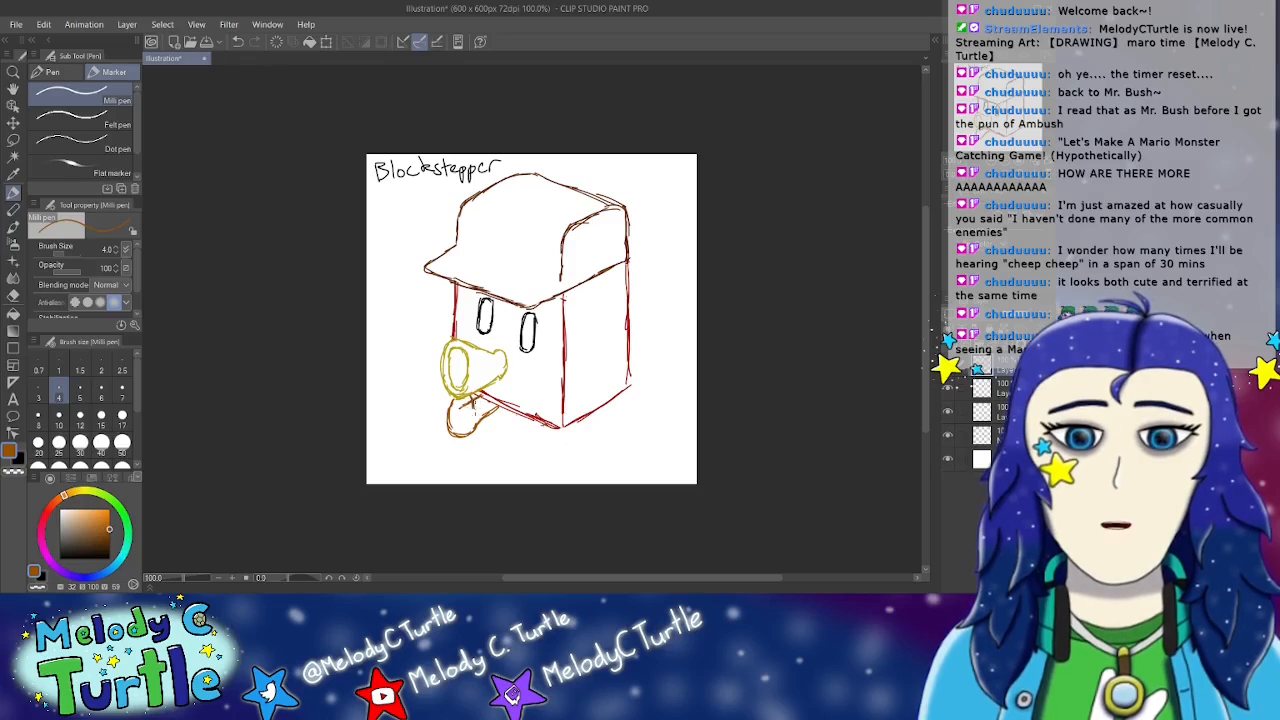
left_click(14, 296)
left_click_drag(459, 406, 467, 404)
left_click(13, 193)
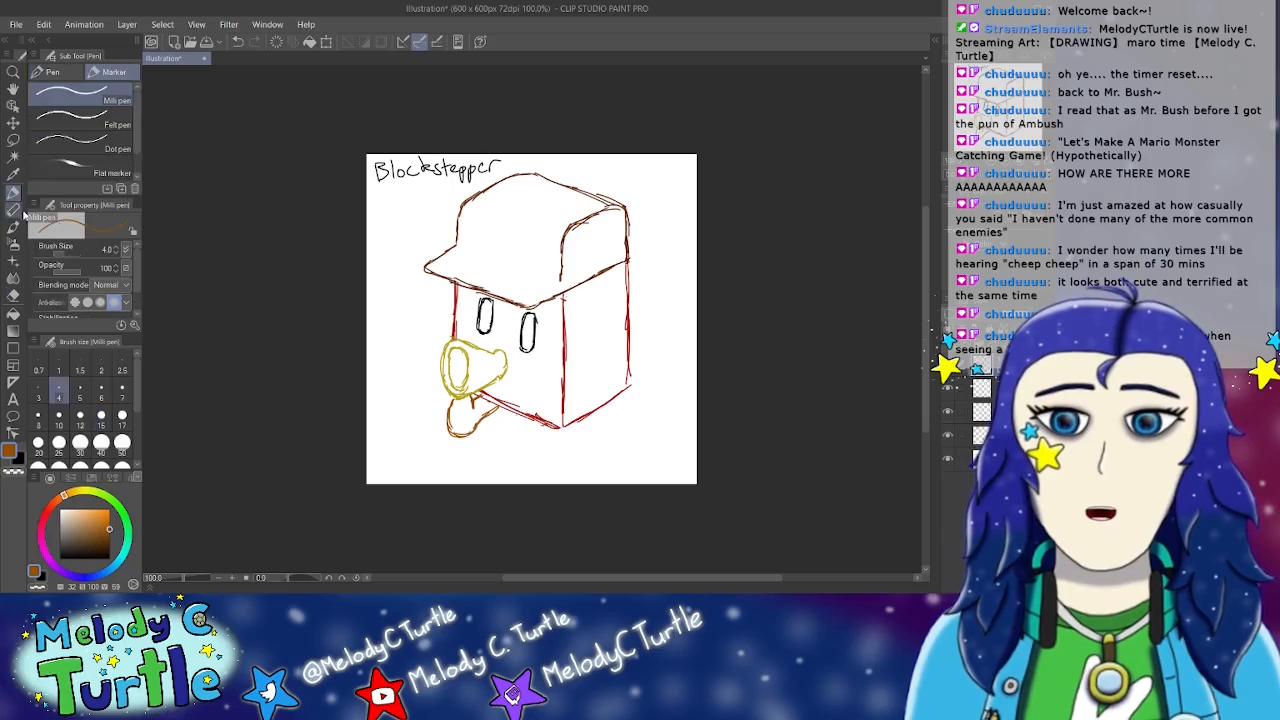
mouse_move(545, 424)
left_mouse_down()
mouse_move(570, 455)
mouse_move(586, 433)
mouse_move(600, 455)
mouse_move(558, 463)
mouse_move(561, 473)
mouse_move(590, 468)
left_mouse_up()
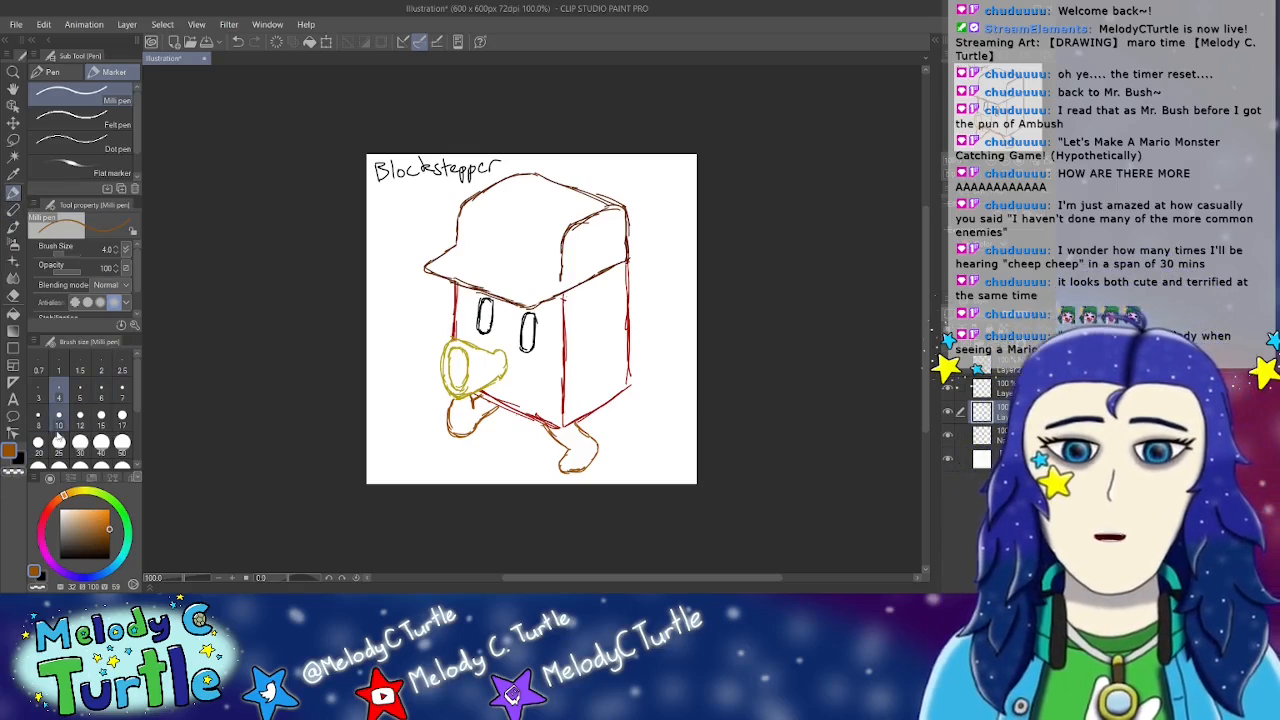
Step: Hatch the block's front and side faces in bright red on Layer 1, working around the mouth
left_click(47, 512)
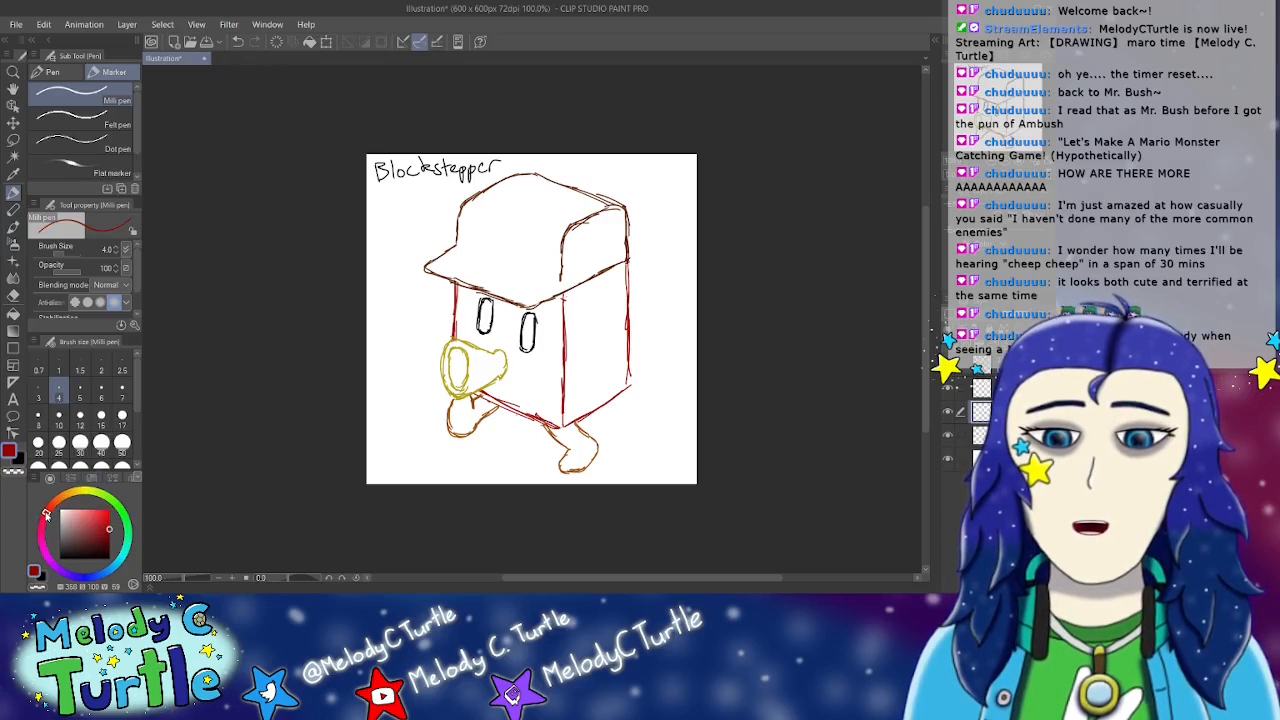
left_click(111, 512)
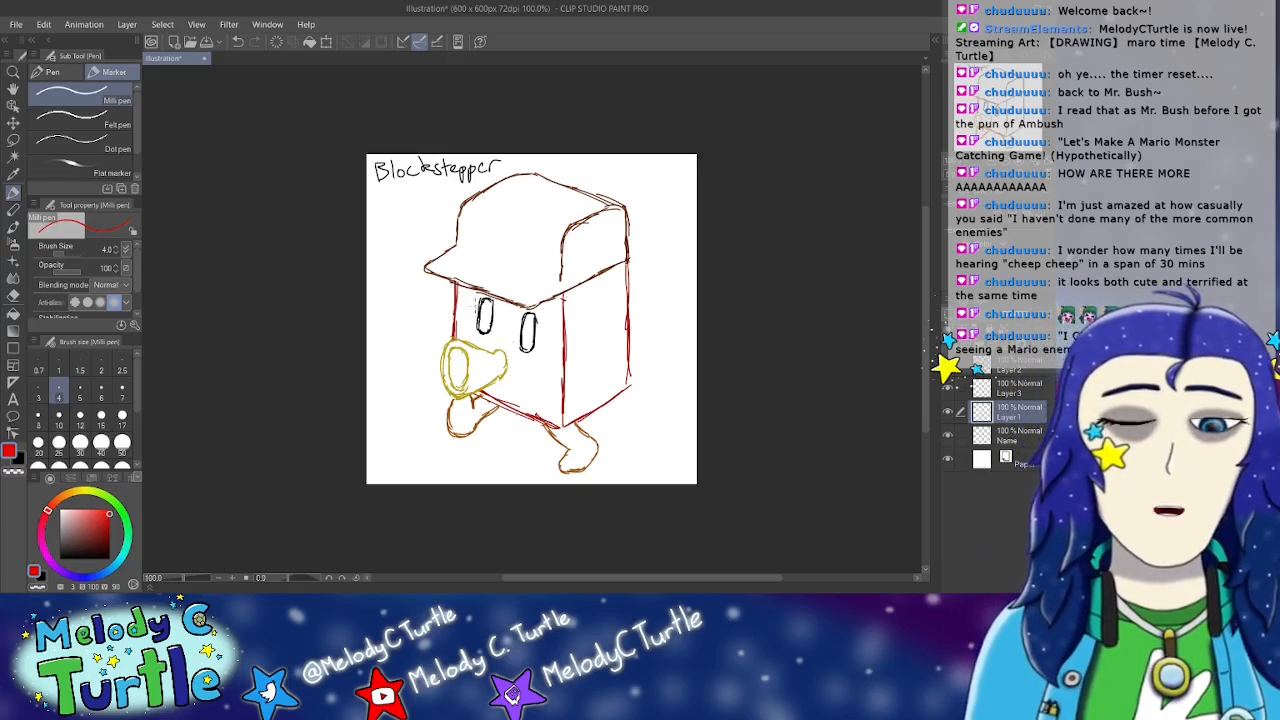
mouse_move(458, 286)
left_mouse_down()
mouse_move(452, 298)
mouse_move(470, 300)
mouse_move(452, 308)
mouse_move(476, 300)
mouse_move(455, 322)
mouse_move(488, 292)
mouse_move(466, 322)
mouse_move(504, 298)
mouse_move(486, 300)
mouse_move(468, 330)
mouse_move(515, 295)
mouse_move(466, 336)
left_mouse_up()
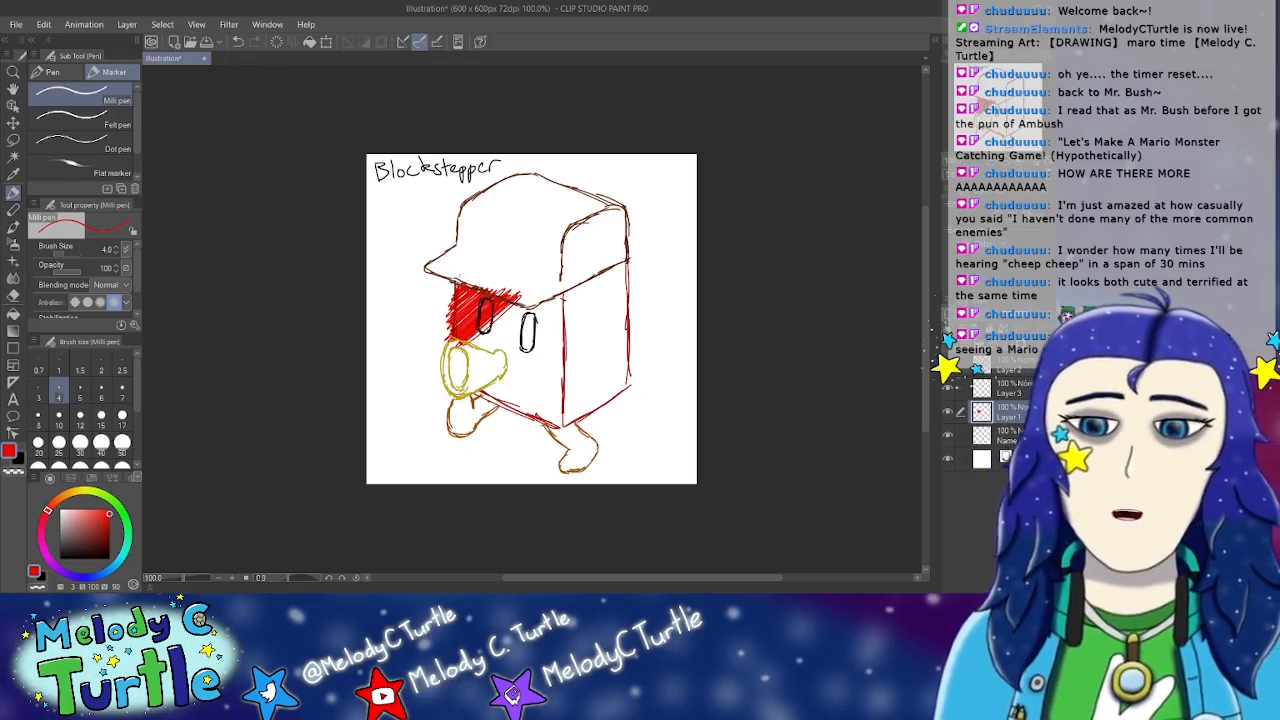
mouse_move(466, 336)
left_mouse_down()
mouse_move(505, 310)
mouse_move(458, 344)
mouse_move(516, 302)
mouse_move(474, 350)
mouse_move(528, 306)
mouse_move(478, 354)
mouse_move(520, 304)
mouse_move(556, 294)
mouse_move(498, 350)
mouse_move(552, 302)
mouse_move(468, 358)
mouse_move(550, 302)
mouse_move(488, 362)
mouse_move(600, 278)
mouse_move(500, 362)
mouse_move(612, 272)
mouse_move(506, 366)
mouse_move(620, 278)
mouse_move(510, 366)
mouse_move(626, 262)
mouse_move(622, 280)
mouse_move(592, 280)
mouse_move(628, 262)
left_mouse_up()
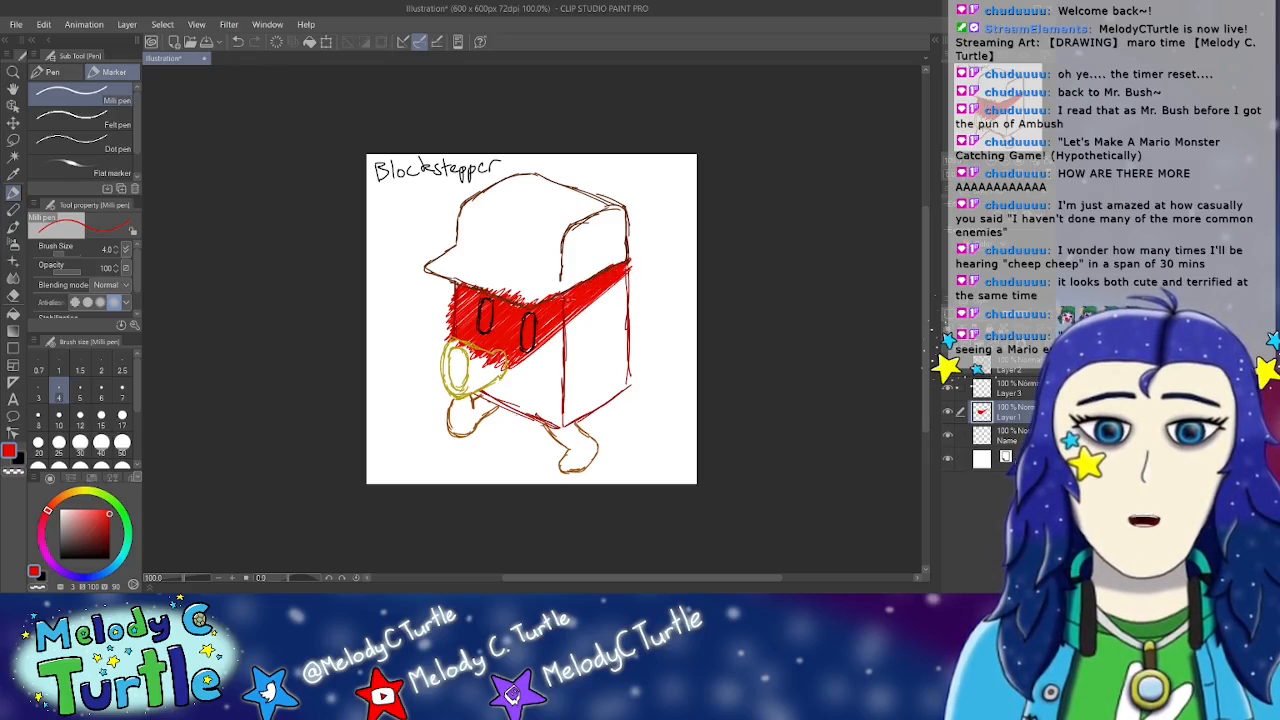
mouse_move(498, 376)
left_mouse_down()
mouse_move(476, 398)
mouse_move(562, 318)
mouse_move(490, 396)
mouse_move(572, 324)
mouse_move(484, 404)
mouse_move(564, 344)
left_mouse_up()
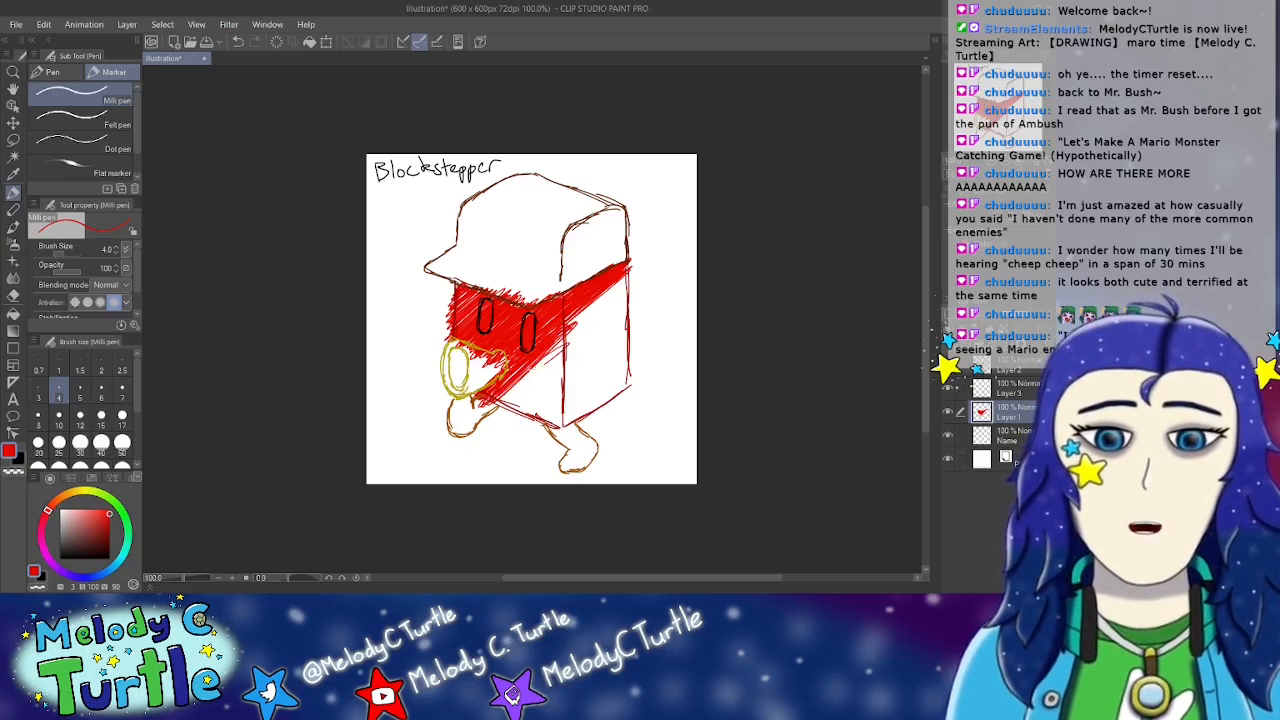
mouse_move(627, 374)
left_mouse_down()
mouse_move(590, 408)
mouse_move(642, 360)
mouse_move(554, 431)
mouse_move(630, 352)
mouse_move(556, 424)
mouse_move(622, 346)
mouse_move(570, 392)
mouse_move(630, 340)
mouse_move(540, 425)
mouse_move(638, 315)
mouse_move(540, 410)
left_mouse_up()
mouse_move(606, 332)
left_mouse_down()
mouse_move(532, 408)
mouse_move(624, 272)
left_mouse_up()
left_click_drag(566, 326, 628, 274)
mouse_move(548, 350)
left_mouse_down()
mouse_move(634, 274)
mouse_move(600, 304)
mouse_move(632, 282)
mouse_move(640, 304)
mouse_move(606, 351)
left_mouse_up()
left_click_drag(502, 384, 524, 360)
mouse_move(498, 404)
left_mouse_down()
mouse_move(558, 354)
mouse_move(536, 366)
left_mouse_up()
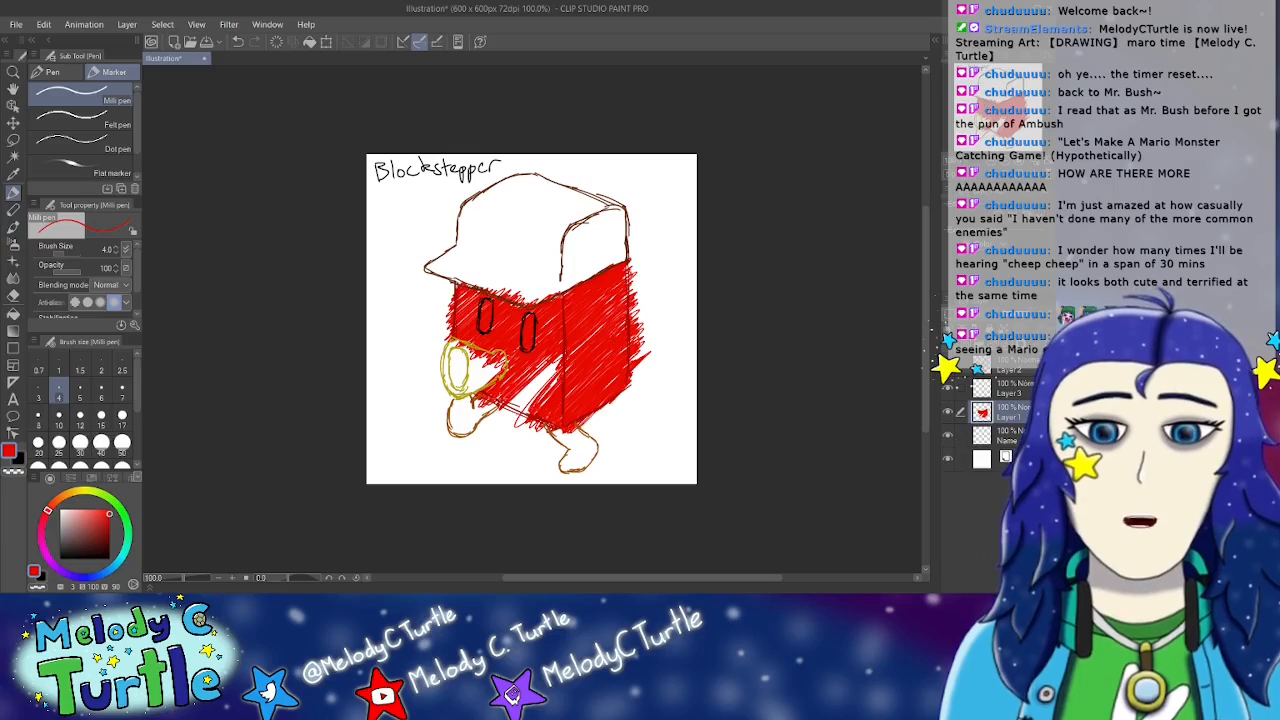
mouse_move(494, 412)
left_mouse_down()
mouse_move(568, 350)
mouse_move(540, 376)
left_mouse_up()
mouse_move(502, 414)
left_mouse_down()
mouse_move(550, 356)
mouse_move(562, 368)
left_mouse_up()
left_click_drag(514, 416, 558, 384)
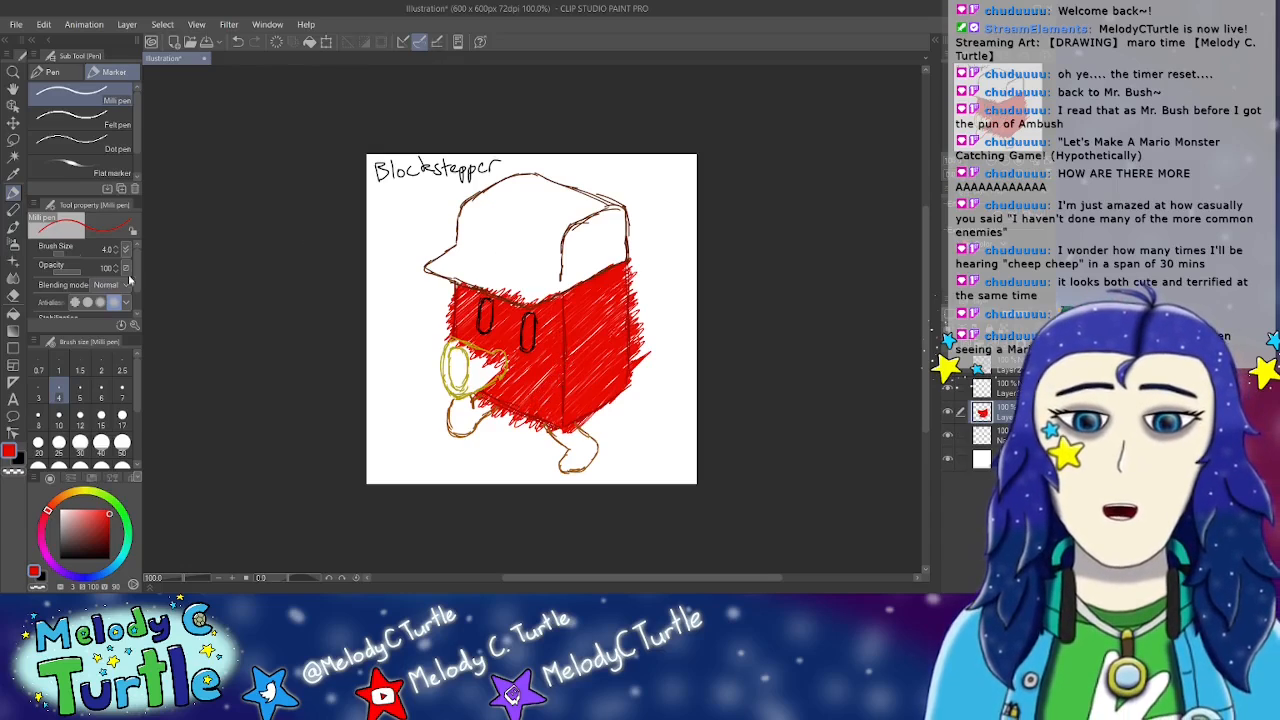
Step: Erase the red color spilling outside the block's outline and covering the insides of the eyes and mouth
left_click(13, 295)
left_click_drag(454, 288, 448, 344)
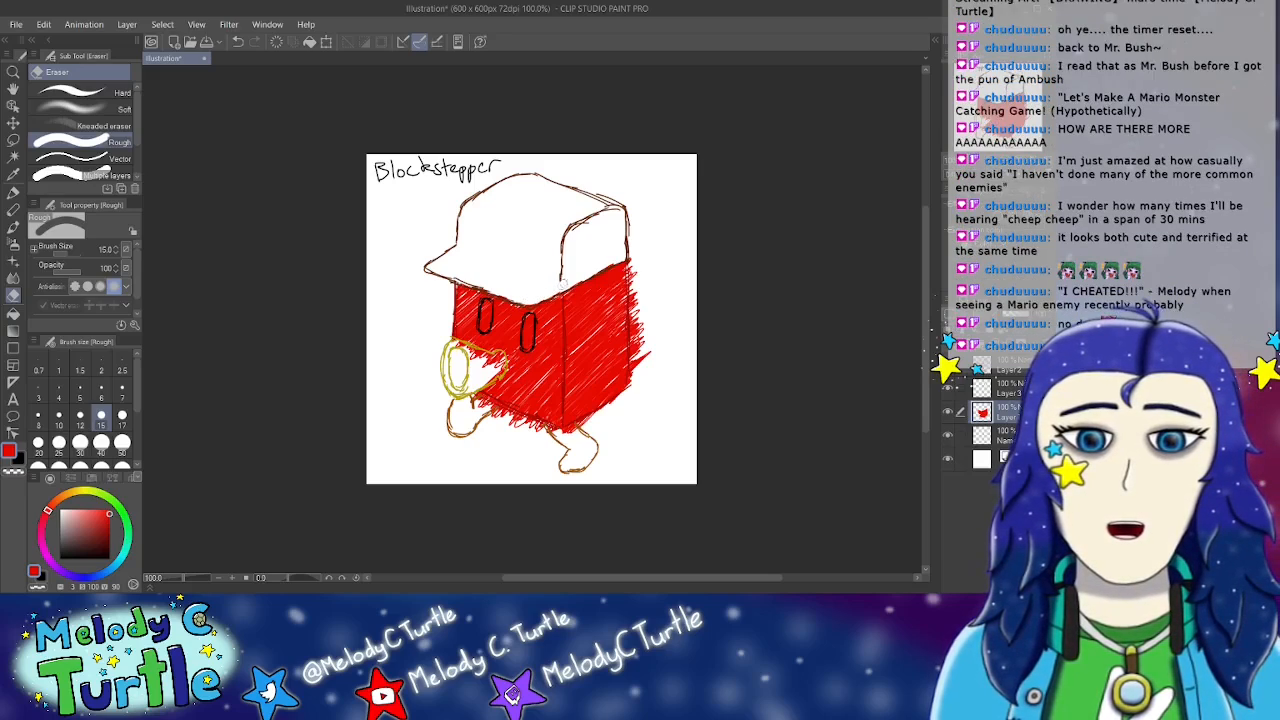
mouse_move(633, 260)
left_mouse_down()
mouse_move(637, 380)
mouse_move(636, 322)
mouse_move(648, 372)
mouse_move(643, 349)
left_mouse_up()
mouse_move(487, 312)
left_mouse_down()
mouse_move(483, 327)
mouse_move(488, 308)
mouse_move(527, 350)
mouse_move(530, 318)
left_mouse_up()
mouse_move(455, 344)
left_mouse_down()
mouse_move(501, 362)
mouse_move(478, 384)
mouse_move(500, 410)
mouse_move(550, 436)
mouse_move(538, 425)
mouse_move(590, 420)
mouse_move(577, 430)
left_mouse_up()
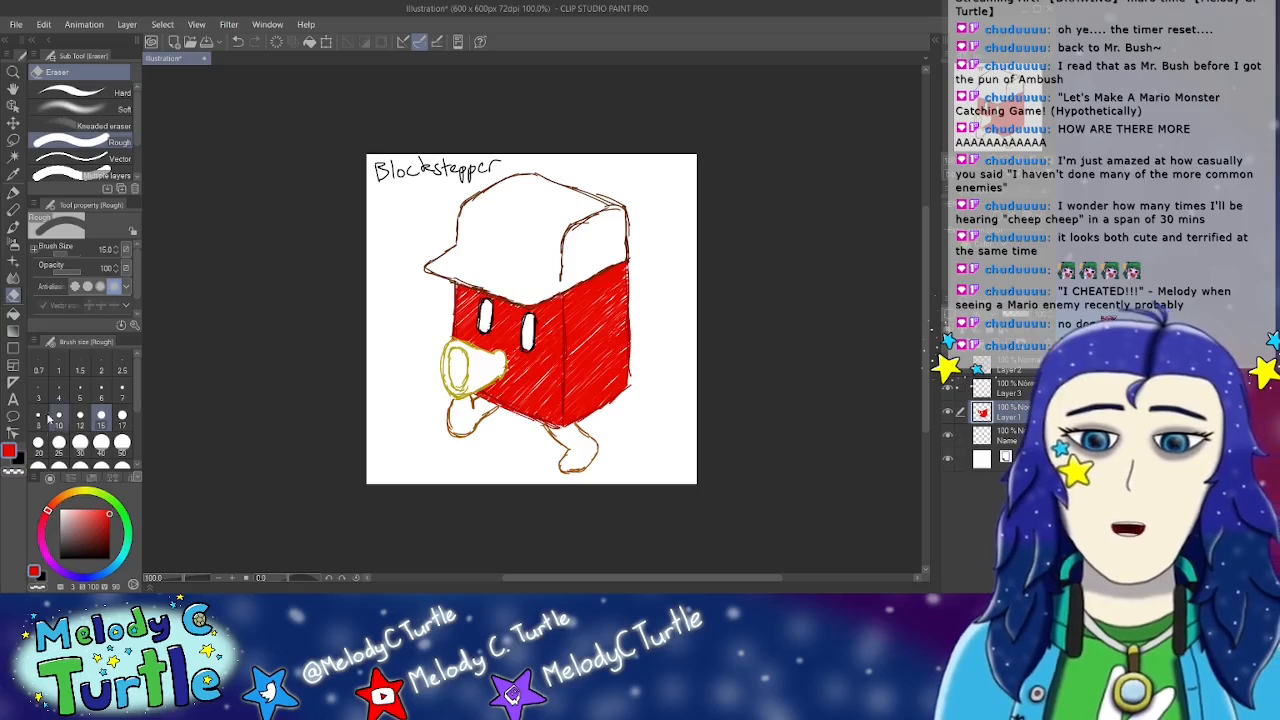
Step: Fill the oval opening at the wide end of the mouth with black
left_click(19, 458)
left_click(13, 193)
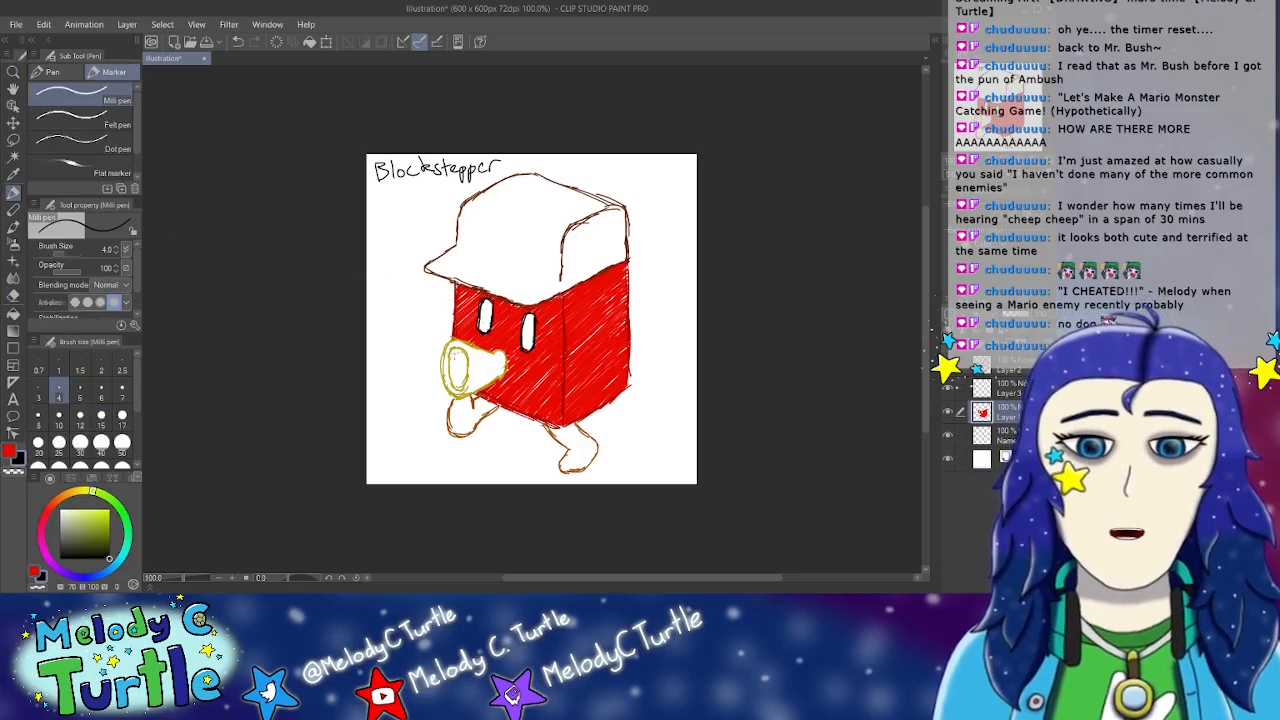
left_click_drag(446, 360, 460, 349)
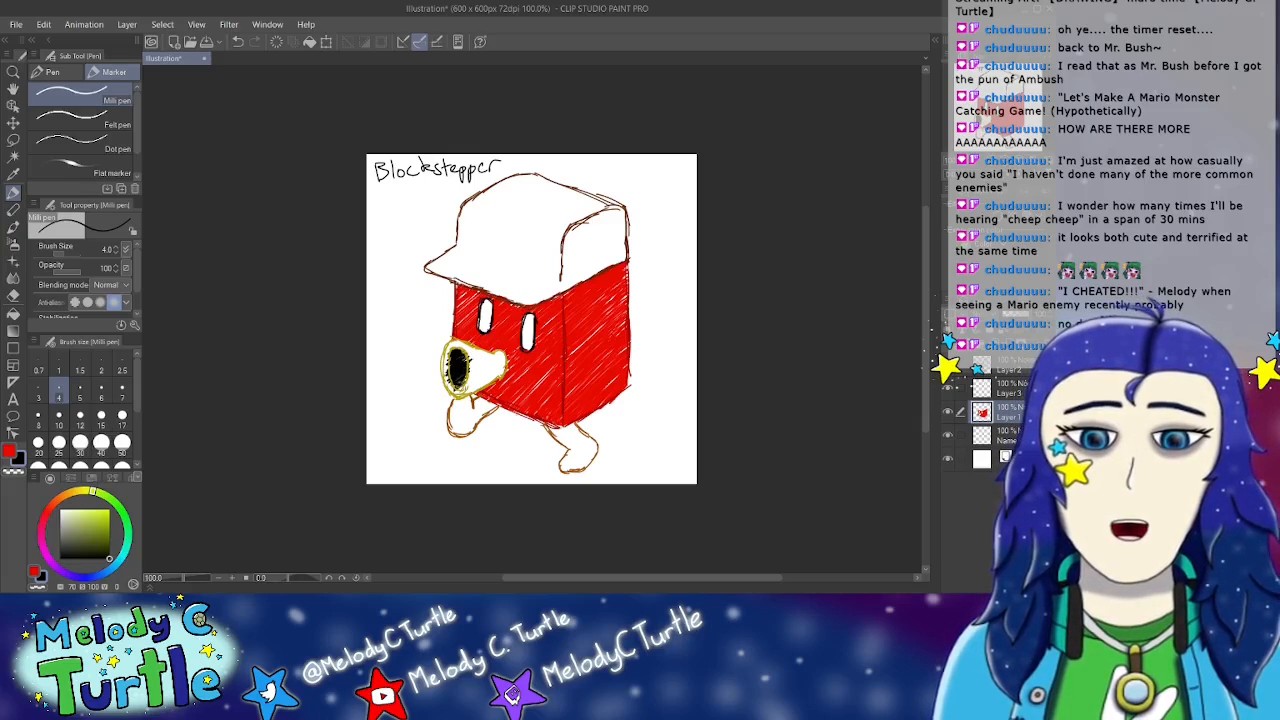
Step: Erase the black marks spilling outside the oval opening of the mouth
left_click(13, 296)
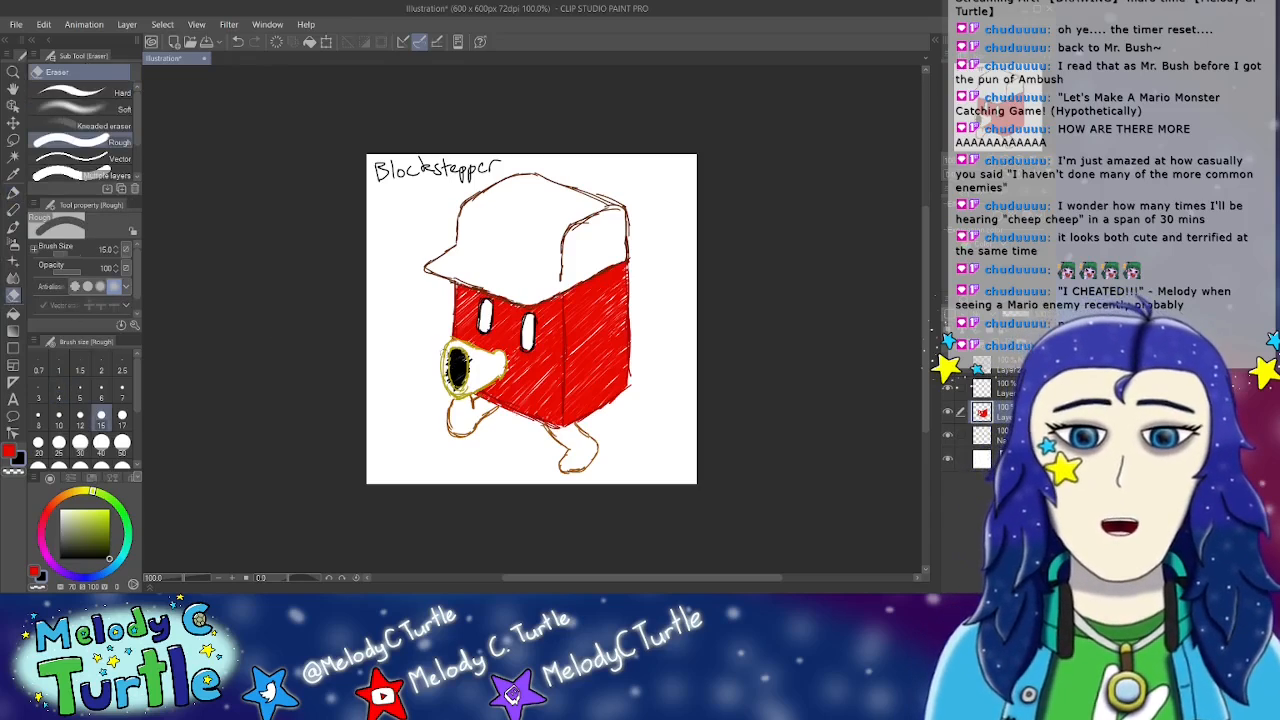
mouse_move(462, 368)
left_mouse_down()
mouse_move(450, 386)
mouse_move(473, 378)
left_mouse_up()
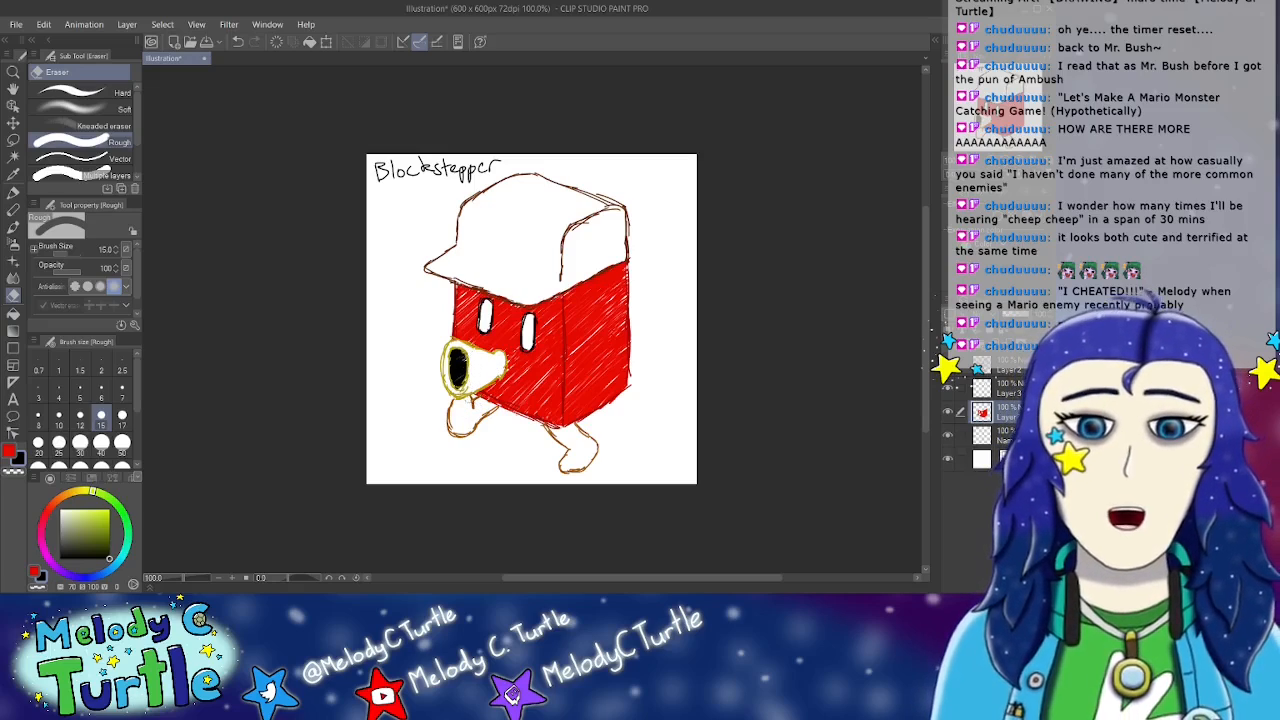
Step: Hatch the whole hat, including its brim and side, in orange-brown on Layer 3 with the Milli pen
left_click(13, 191)
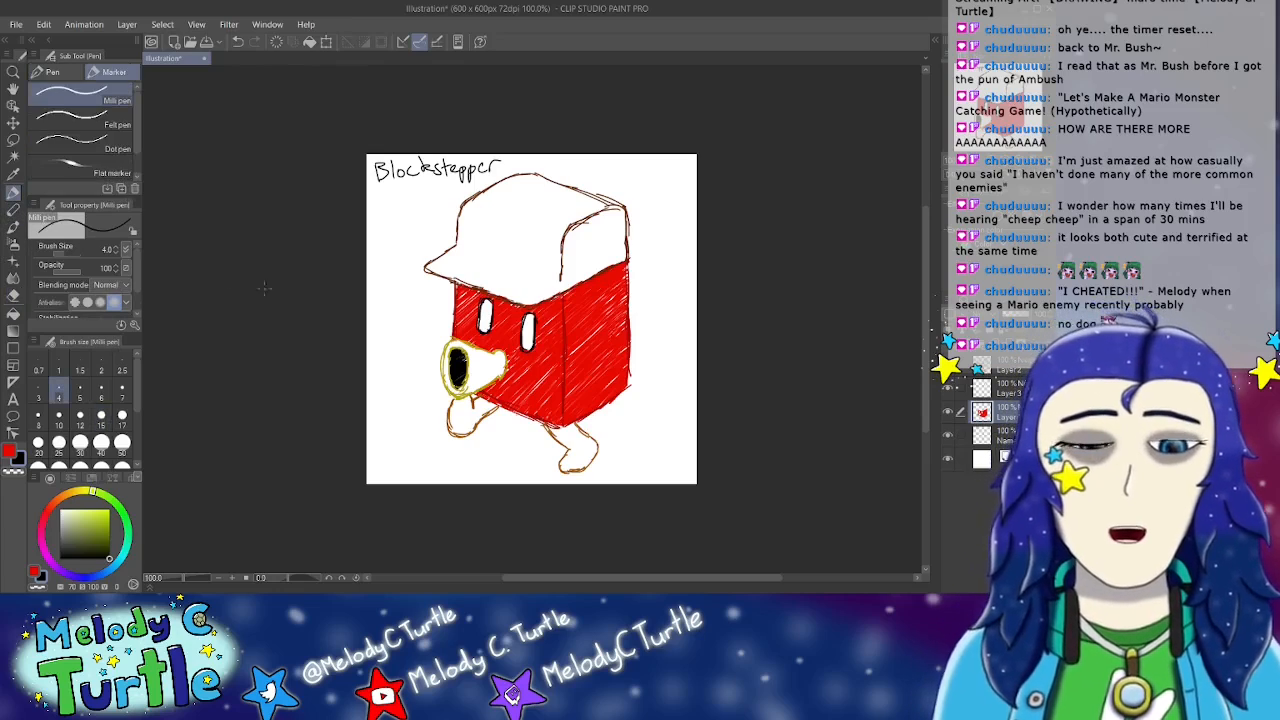
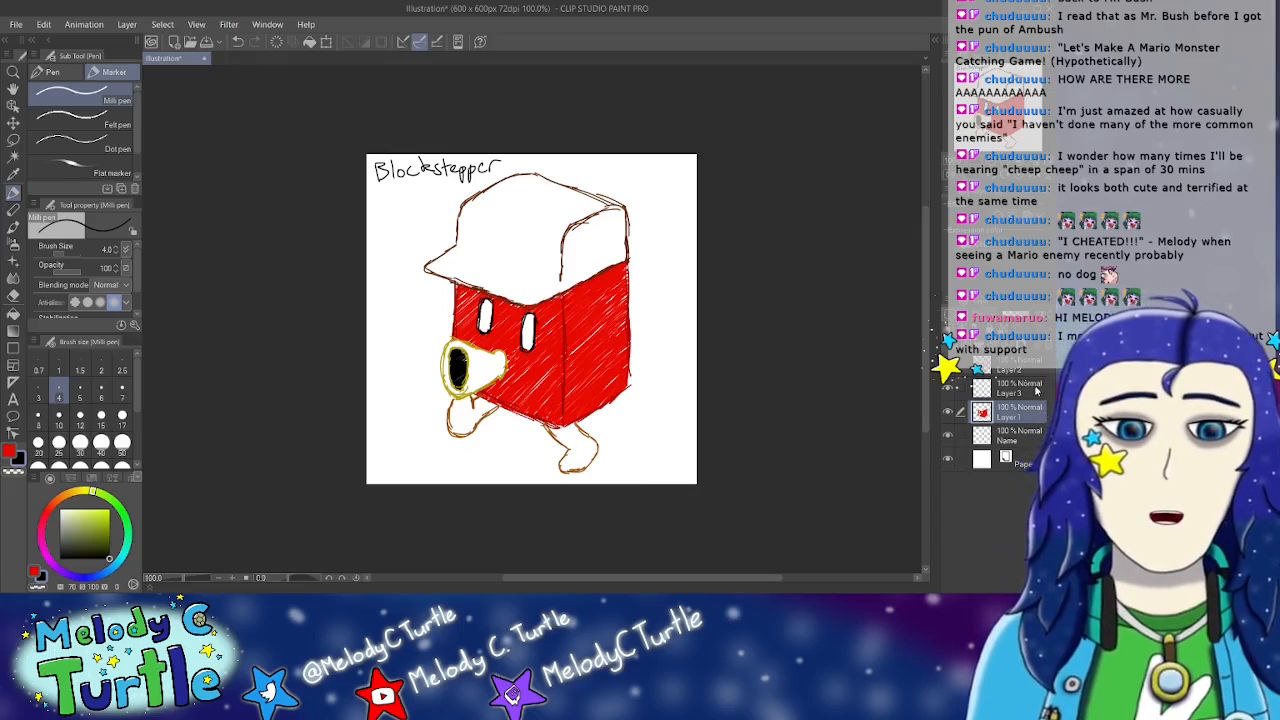
left_click(63, 500)
mouse_move(81, 507)
left_mouse_down()
mouse_move(127, 515)
mouse_move(127, 533)
left_mouse_up()
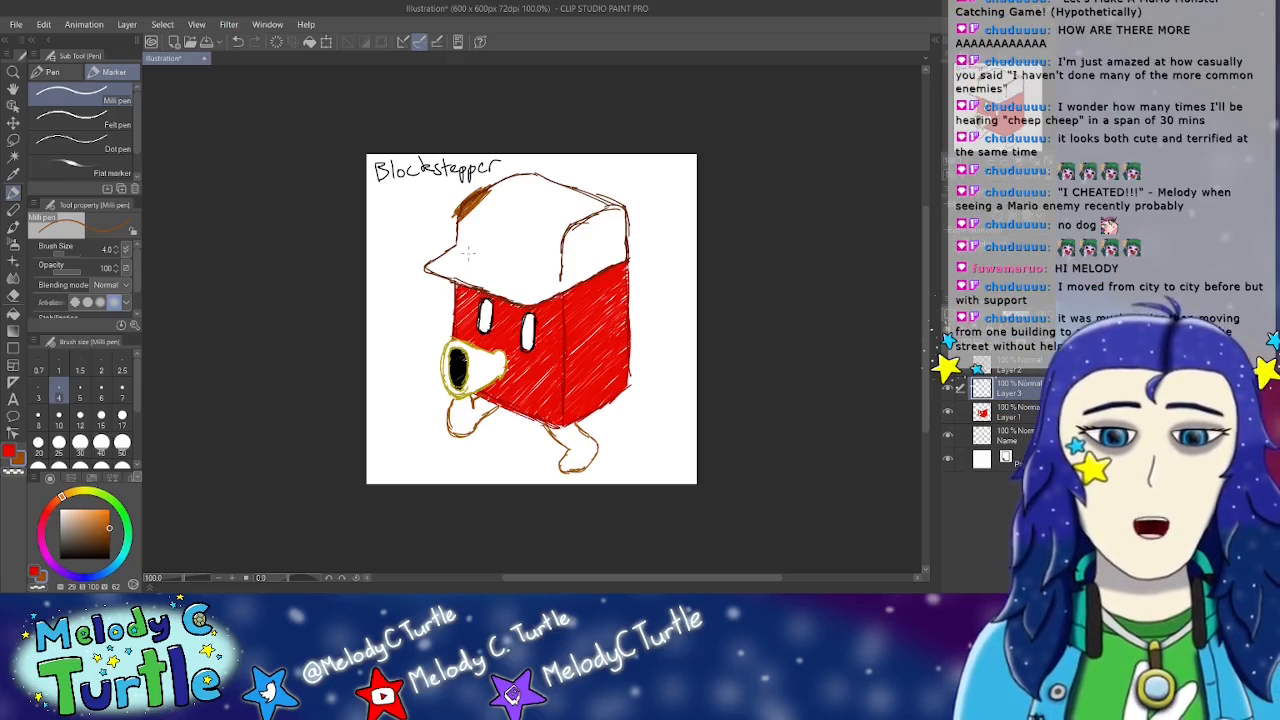
mouse_move(476, 204)
left_mouse_down()
mouse_move(500, 182)
mouse_move(456, 222)
mouse_move(530, 176)
mouse_move(456, 240)
mouse_move(478, 214)
left_mouse_up()
mouse_move(530, 176)
left_mouse_down()
mouse_move(458, 236)
mouse_move(512, 186)
left_mouse_up()
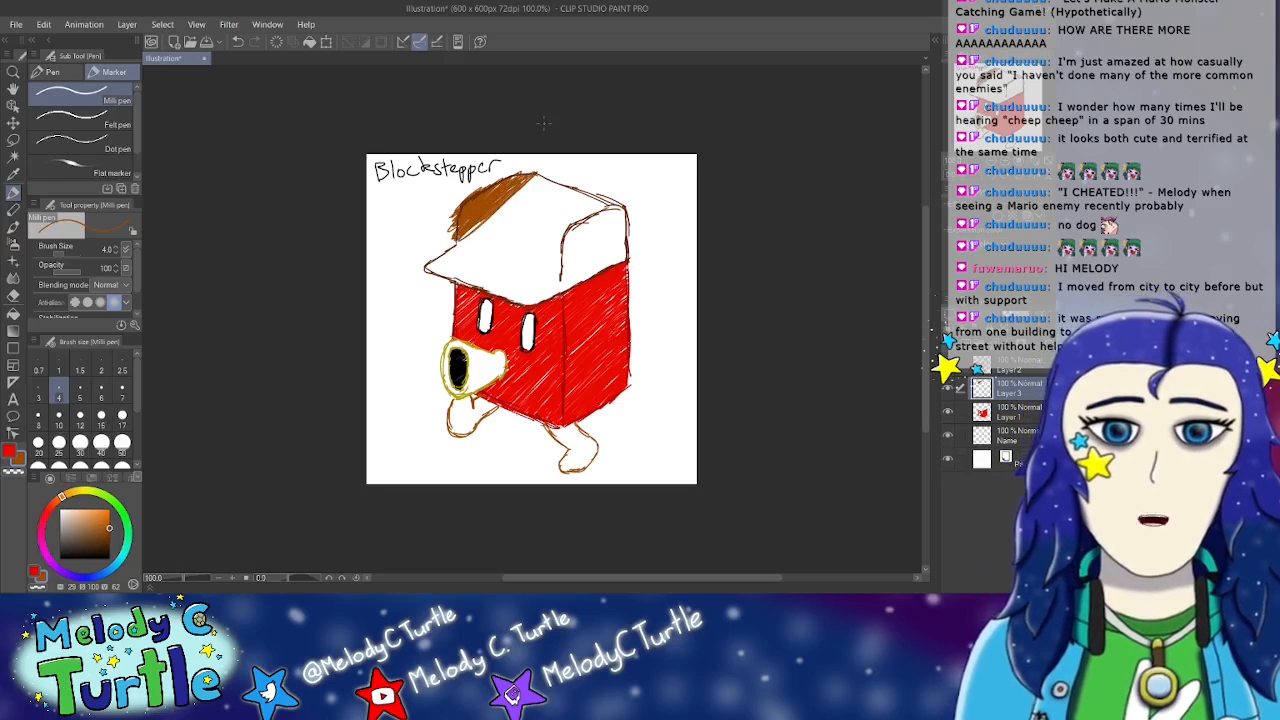
mouse_move(466, 224)
left_mouse_down()
mouse_move(446, 256)
mouse_move(488, 216)
mouse_move(434, 272)
mouse_move(428, 262)
mouse_move(518, 202)
mouse_move(444, 270)
mouse_move(542, 178)
mouse_move(456, 272)
mouse_move(548, 184)
mouse_move(466, 270)
mouse_move(540, 190)
mouse_move(470, 266)
mouse_move(434, 264)
left_mouse_up()
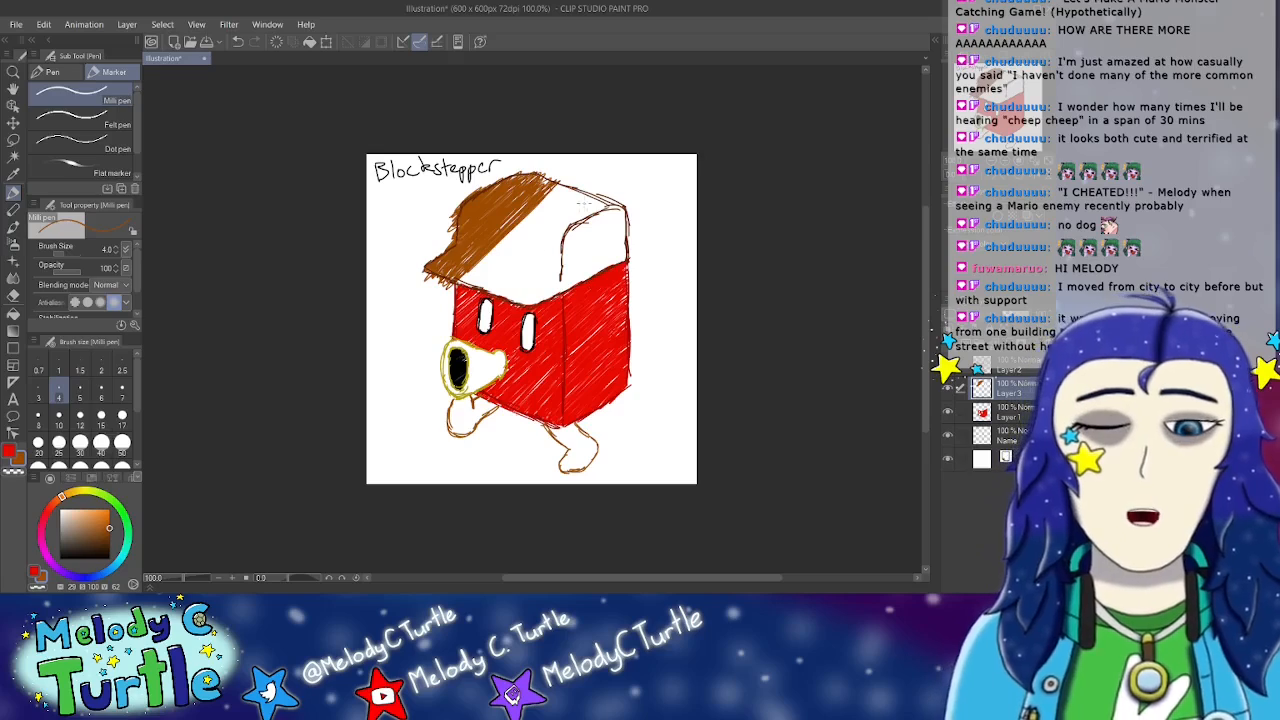
mouse_move(625, 248)
left_mouse_down()
mouse_move(588, 282)
mouse_move(632, 234)
mouse_move(574, 286)
mouse_move(630, 220)
mouse_move(562, 292)
mouse_move(620, 218)
mouse_move(558, 294)
mouse_move(630, 210)
mouse_move(564, 286)
mouse_move(600, 262)
left_mouse_up()
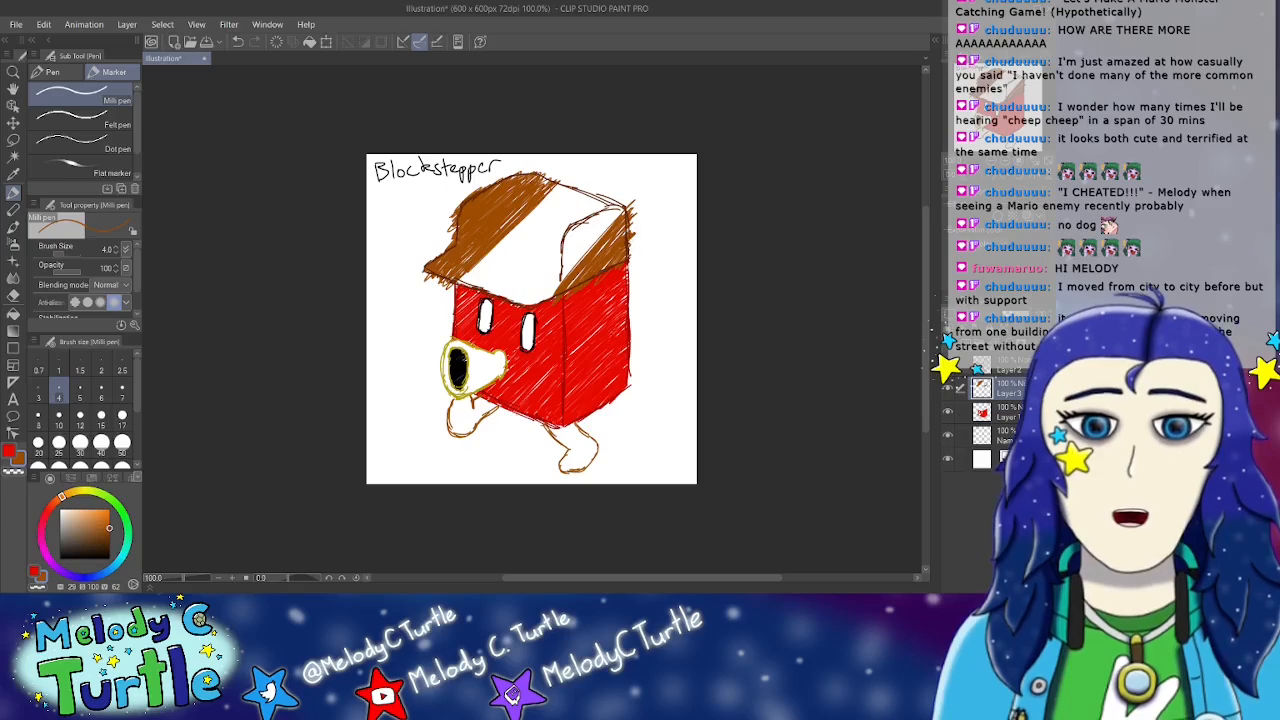
mouse_move(506, 240)
left_mouse_down()
mouse_move(552, 196)
mouse_move(470, 280)
mouse_move(516, 216)
mouse_move(460, 290)
left_mouse_up()
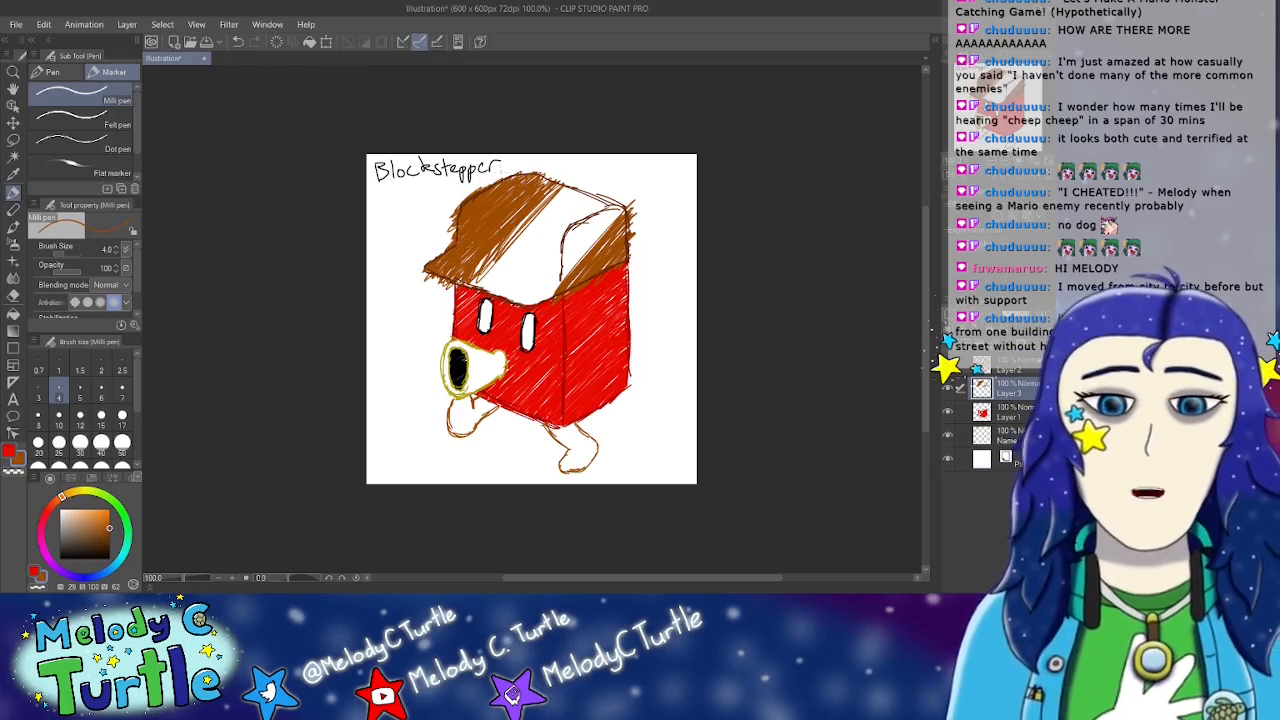
mouse_move(506, 252)
left_mouse_down()
mouse_move(552, 198)
mouse_move(472, 286)
left_mouse_up()
left_click_drag(530, 195, 474, 284)
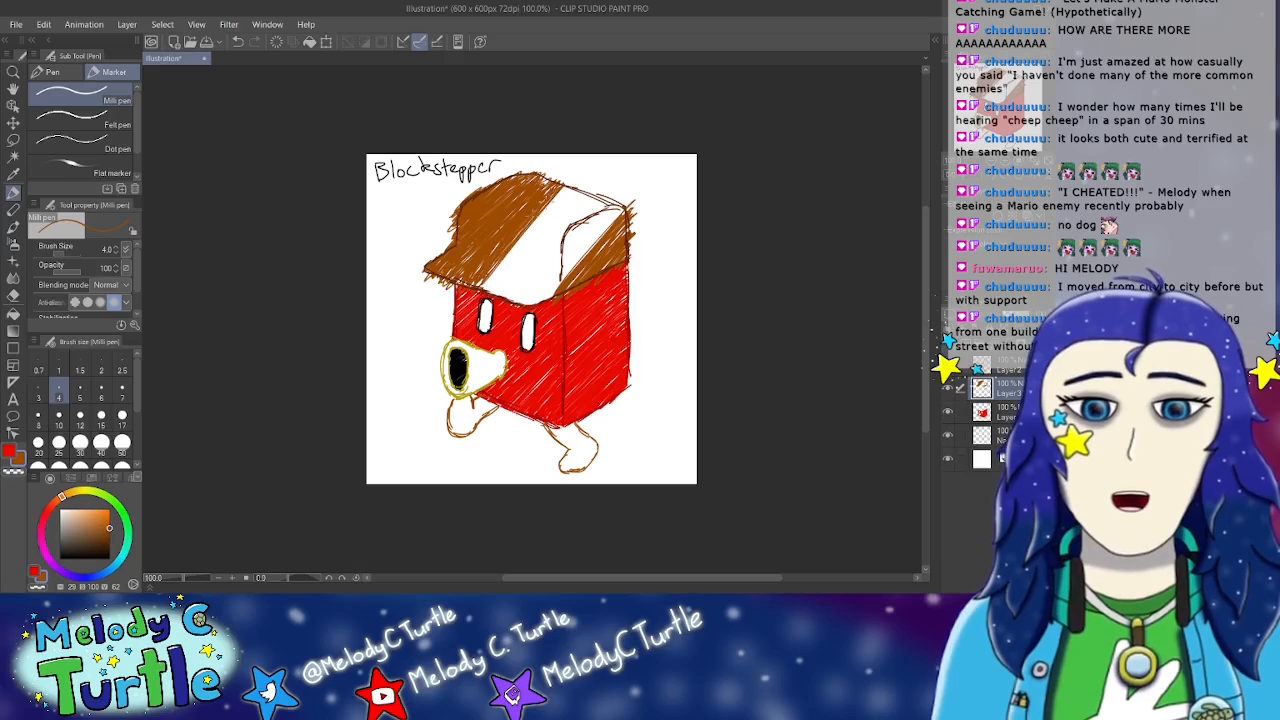
mouse_move(536, 222)
left_mouse_down()
mouse_move(568, 184)
mouse_move(542, 218)
mouse_move(584, 188)
left_mouse_up()
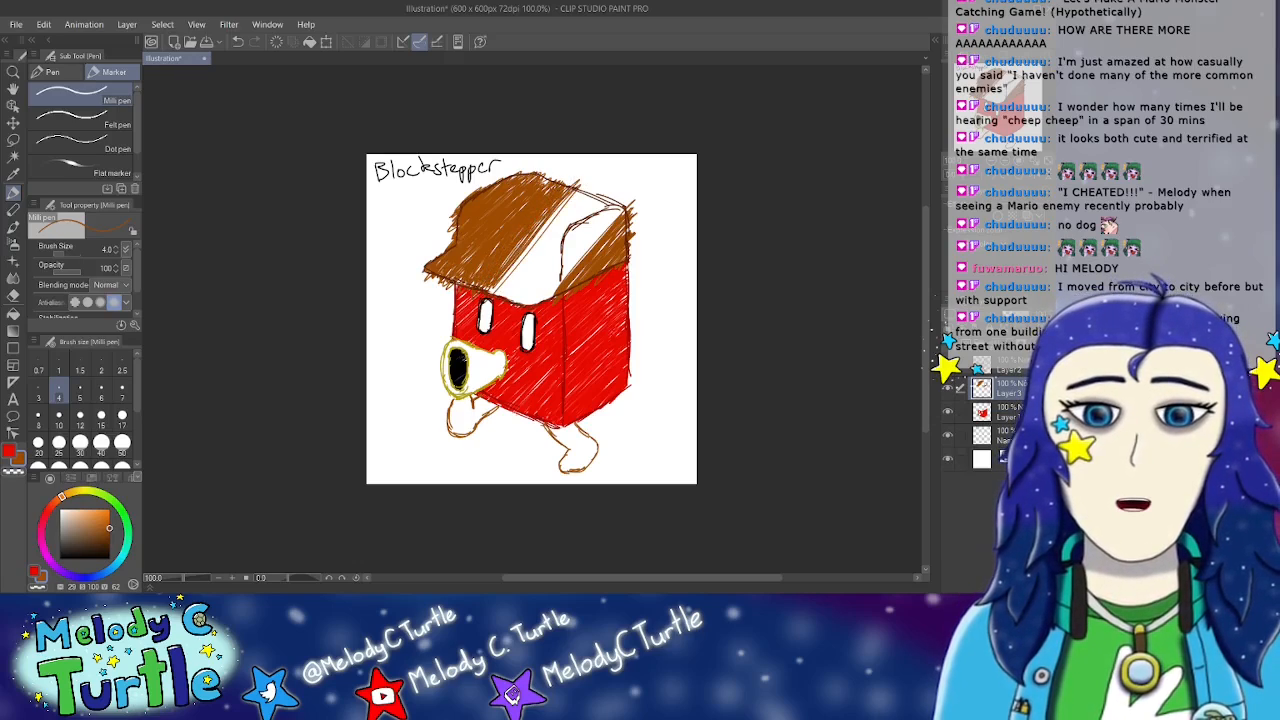
mouse_move(540, 220)
left_mouse_down()
mouse_move(586, 182)
mouse_move(500, 290)
mouse_move(588, 182)
mouse_move(514, 280)
mouse_move(580, 190)
mouse_move(520, 290)
mouse_move(600, 182)
mouse_move(512, 294)
mouse_move(594, 196)
mouse_move(530, 300)
mouse_move(606, 206)
mouse_move(546, 298)
mouse_move(620, 206)
mouse_move(552, 292)
mouse_move(618, 204)
mouse_move(540, 292)
mouse_move(604, 206)
mouse_move(598, 196)
mouse_move(532, 287)
mouse_move(606, 192)
mouse_move(562, 260)
mouse_move(608, 218)
mouse_move(598, 278)
left_mouse_up()
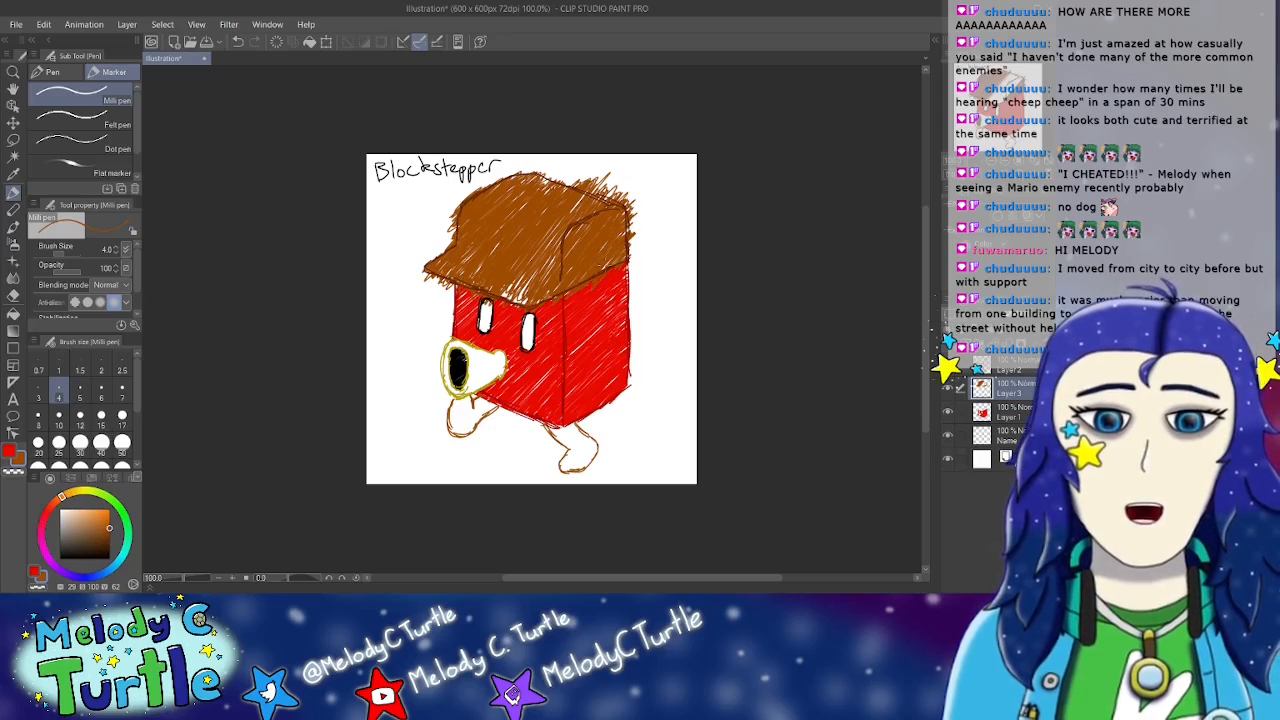
left_click_drag(552, 240, 577, 203)
left_click_drag(577, 203, 552, 238)
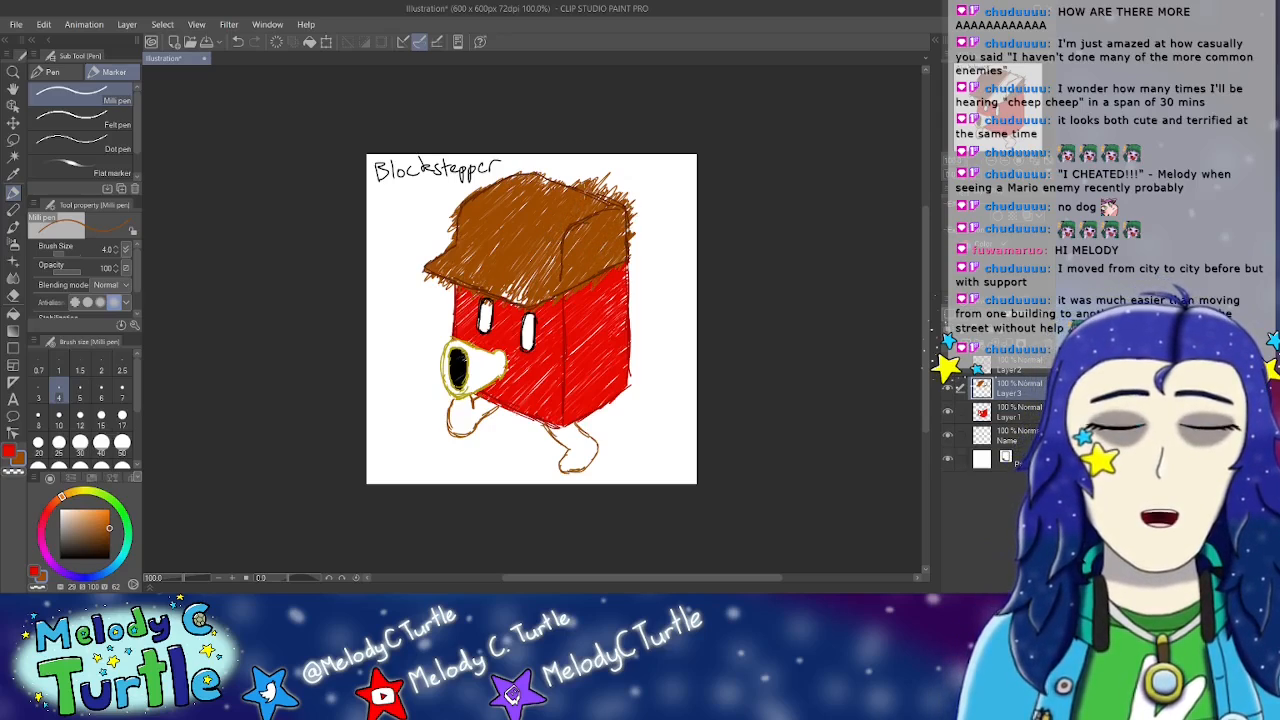
left_click_drag(562, 172, 538, 194)
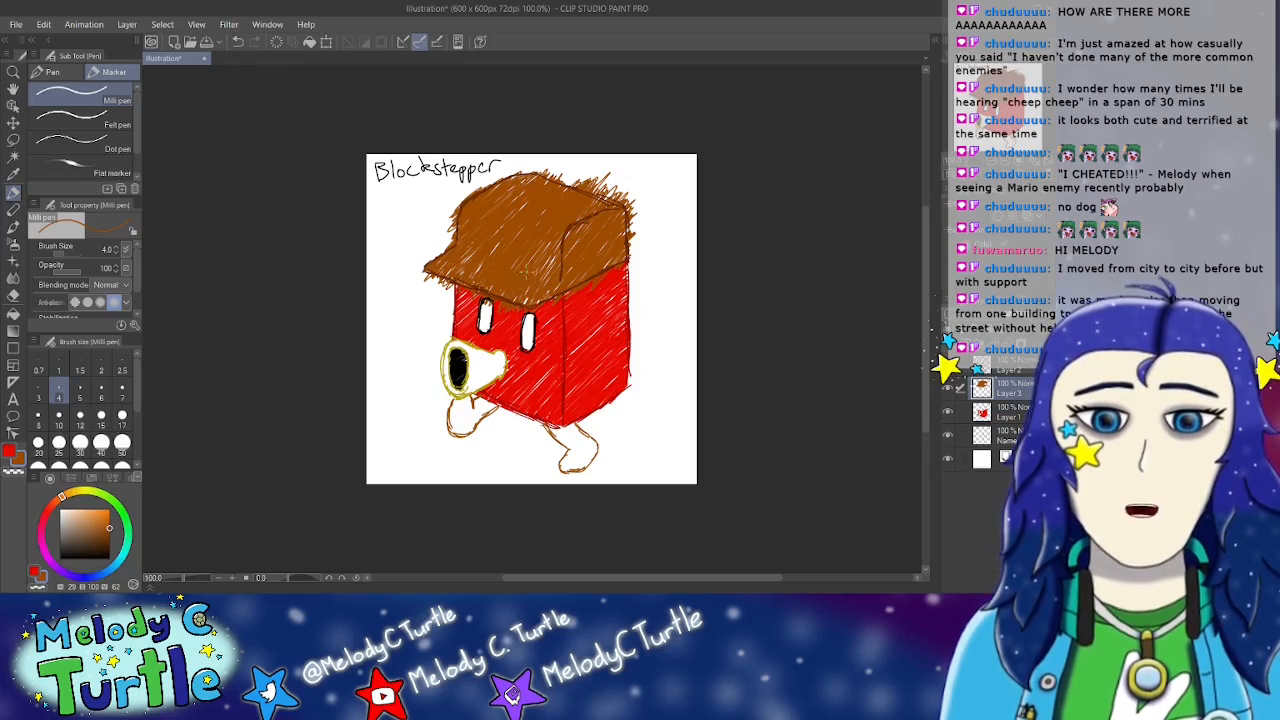
Step: Darken the hat's coloring on Layer 3 to a deeper brown
key("ctrl+s")
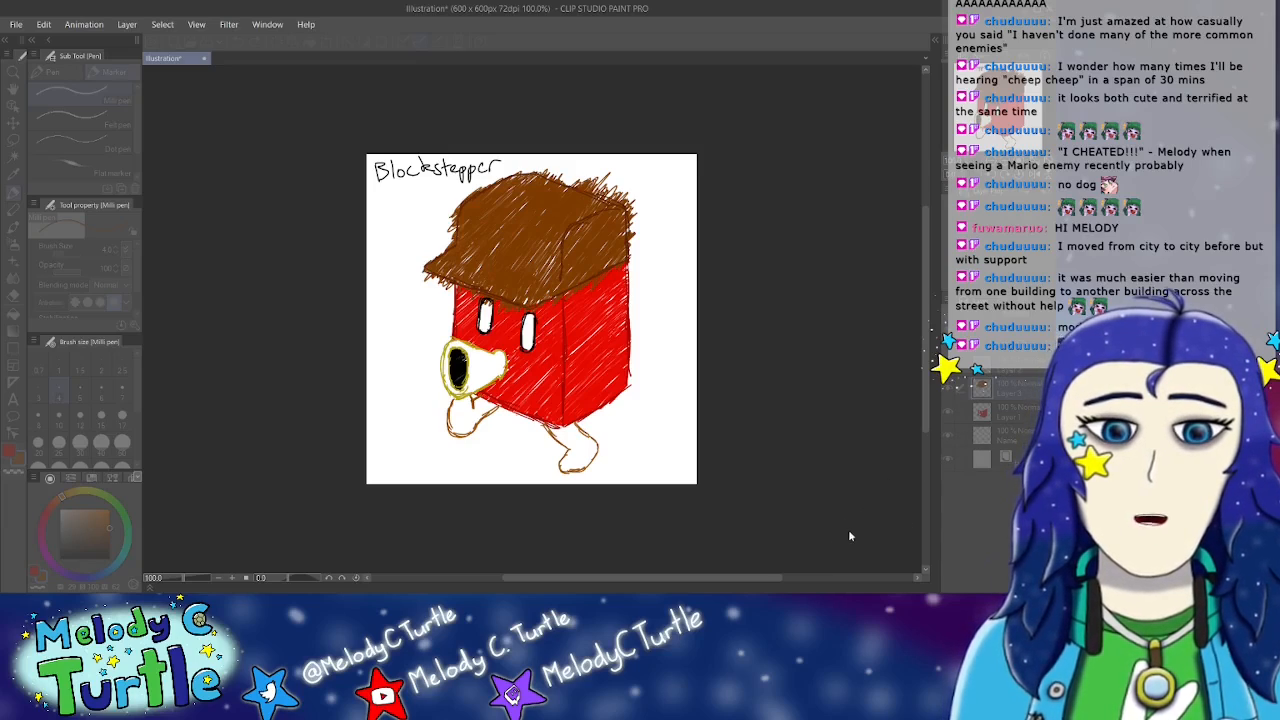
left_click(1015, 437)
Step: Erase the brown hatching that spills outside the hat's outline
key("e")
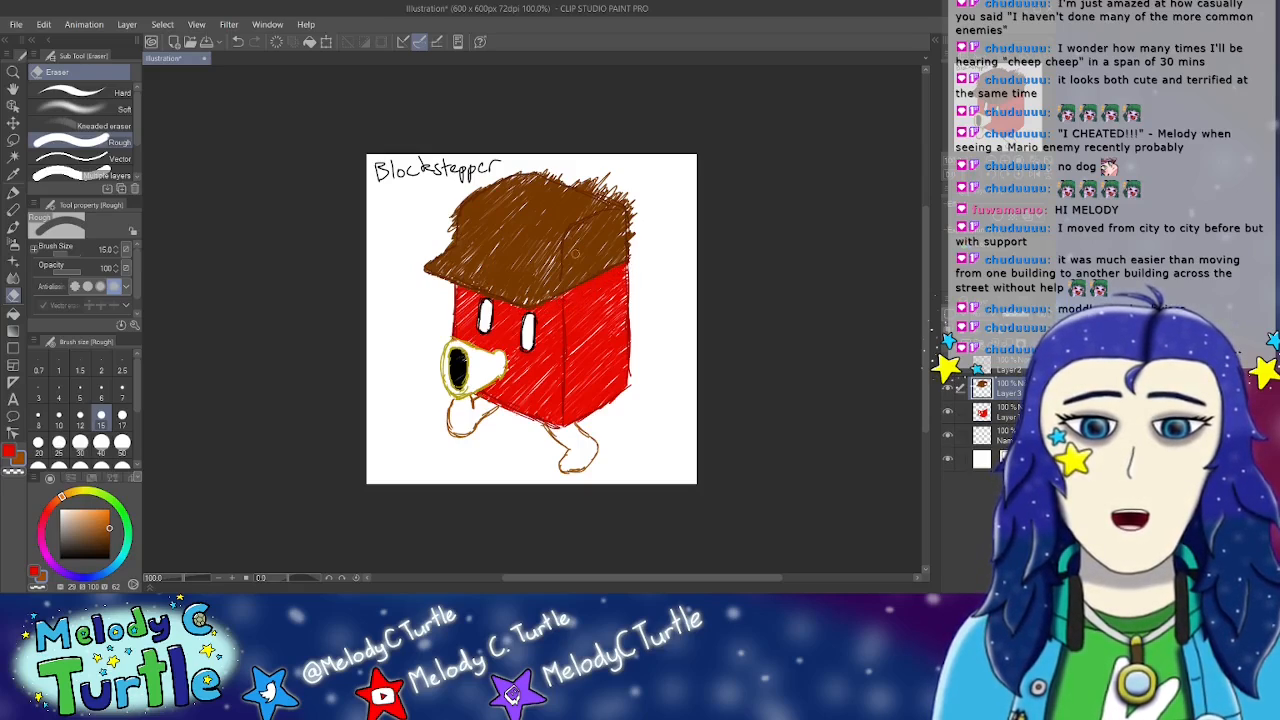
mouse_move(447, 243)
left_mouse_down()
mouse_move(524, 162)
mouse_move(592, 156)
mouse_move(511, 172)
mouse_move(640, 181)
mouse_move(591, 166)
mouse_move(652, 201)
mouse_move(570, 180)
mouse_move(645, 223)
mouse_move(641, 263)
left_mouse_up()
left_click_drag(629, 210, 634, 246)
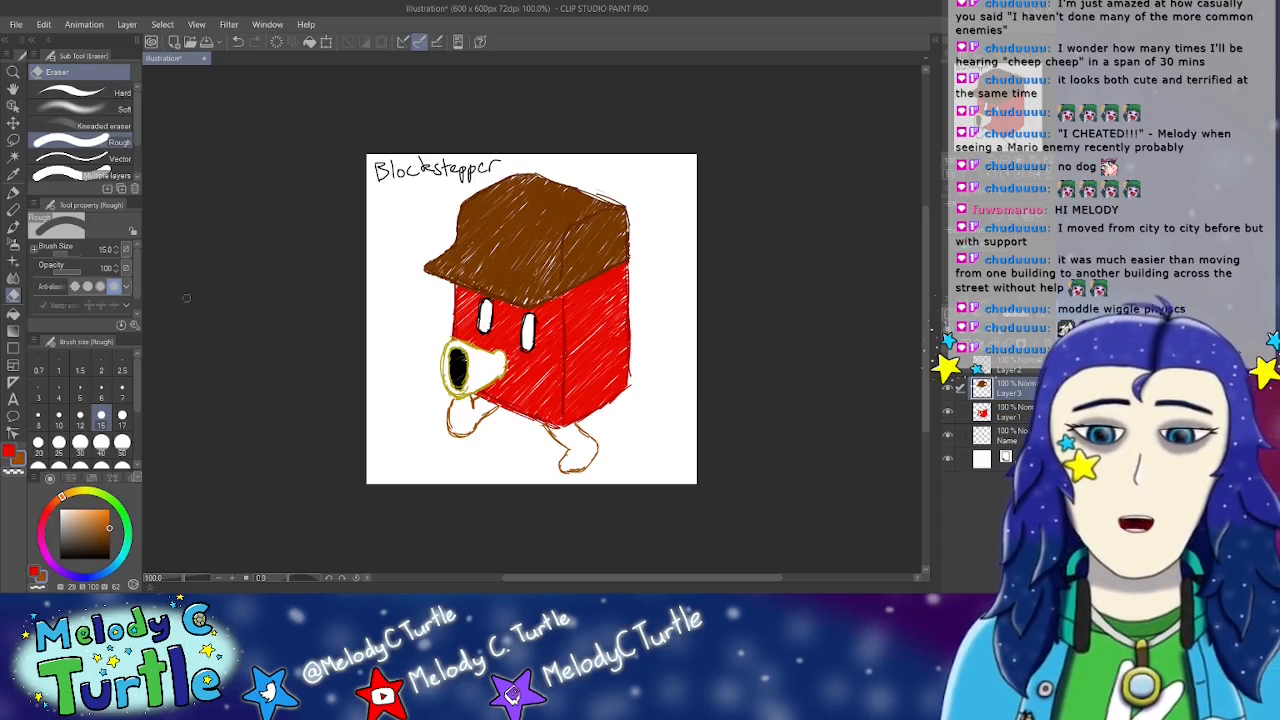
Step: Hatch the whole funnel-shaped mouth in bright yellow with the Milli pen, from its oval opening to the narrow end
left_click(13, 191)
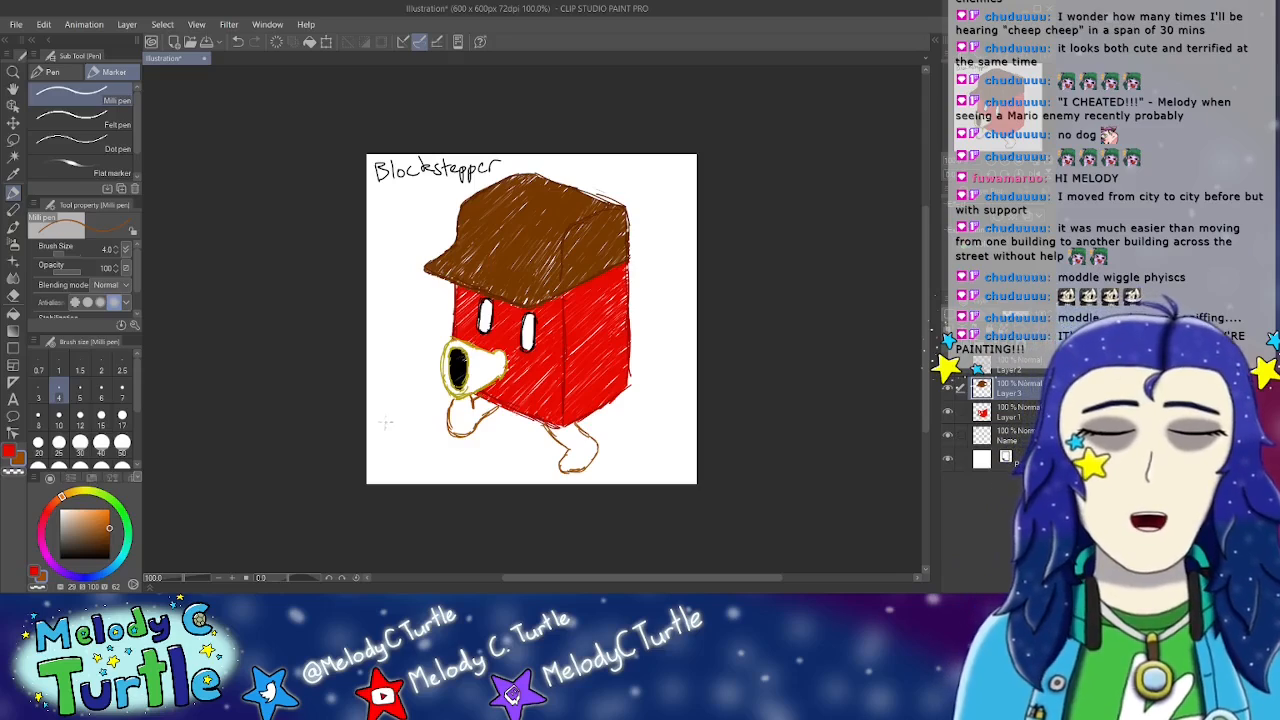
left_click(87, 492)
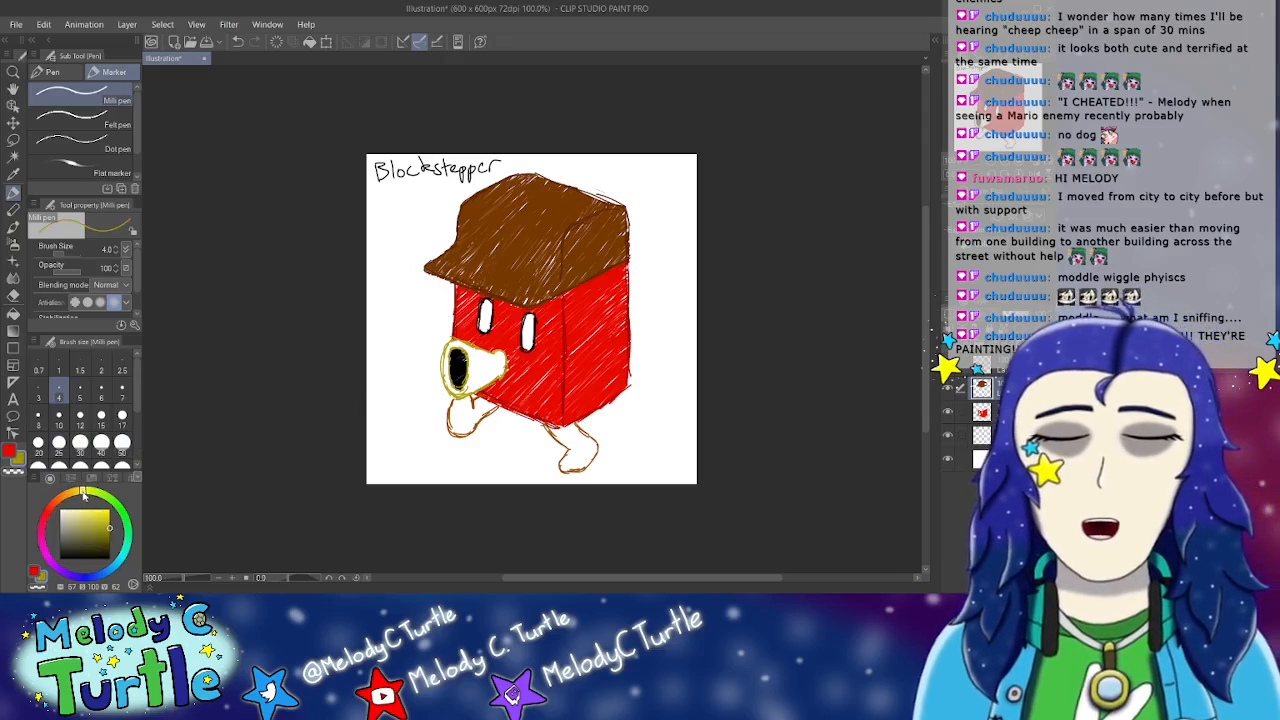
left_click_drag(107, 522, 112, 514)
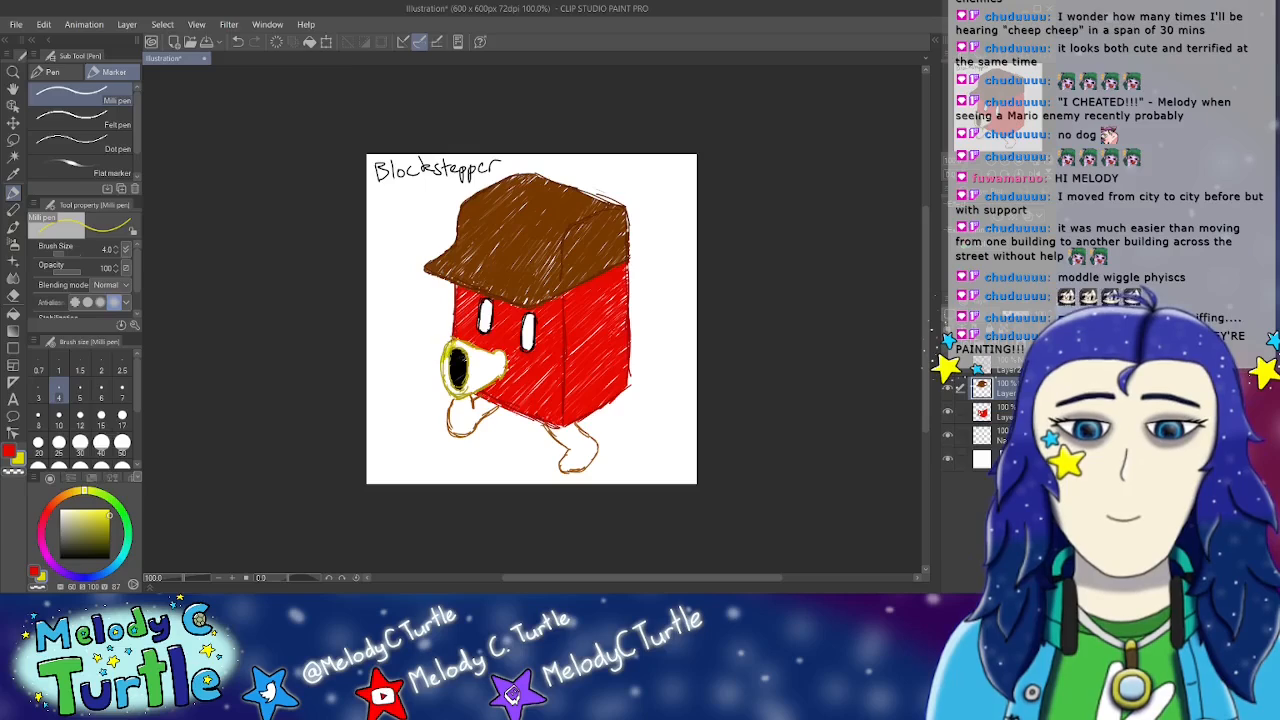
left_click_drag(448, 360, 473, 336)
mouse_move(435, 381)
left_mouse_down()
mouse_move(448, 341)
mouse_move(438, 384)
mouse_move(462, 361)
mouse_move(457, 383)
mouse_move(495, 362)
mouse_move(506, 354)
left_mouse_up()
left_click_drag(470, 393, 502, 362)
mouse_move(492, 371)
left_mouse_down()
mouse_move(506, 356)
mouse_move(516, 364)
left_mouse_up()
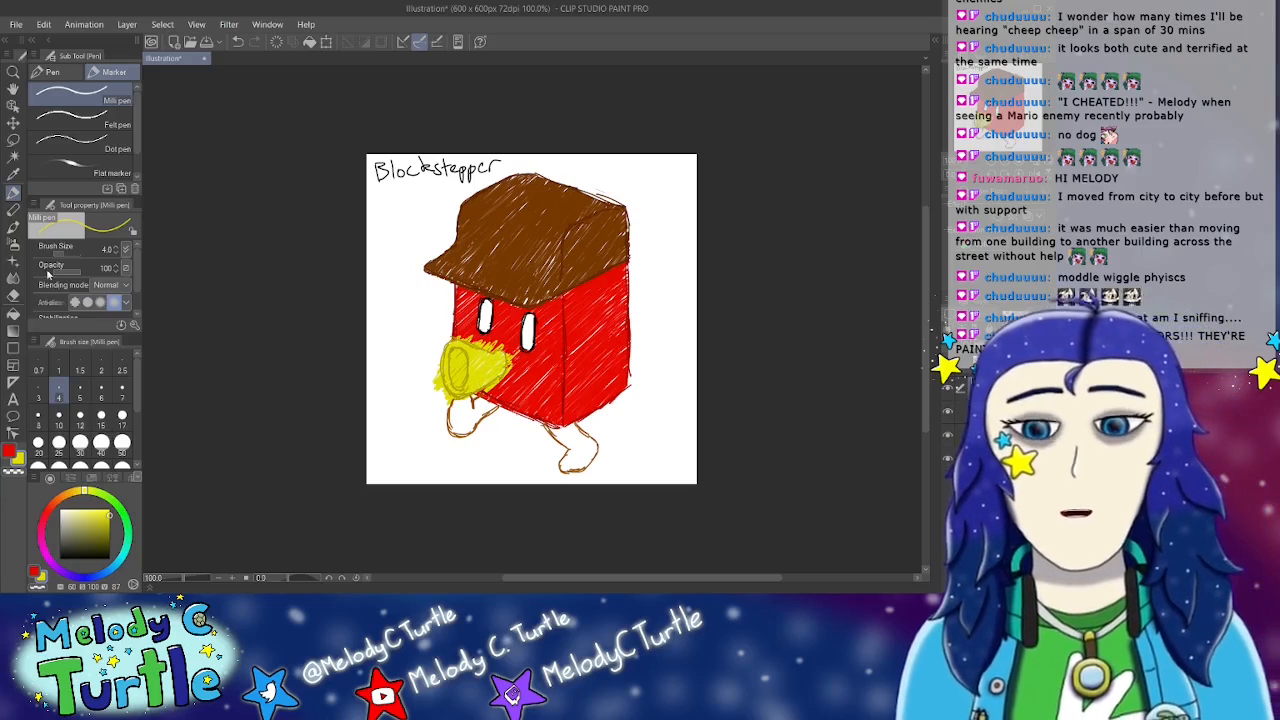
Step: Erase the yellow strokes spilling outside the character's snout and fill the snout's opening black
key("e")
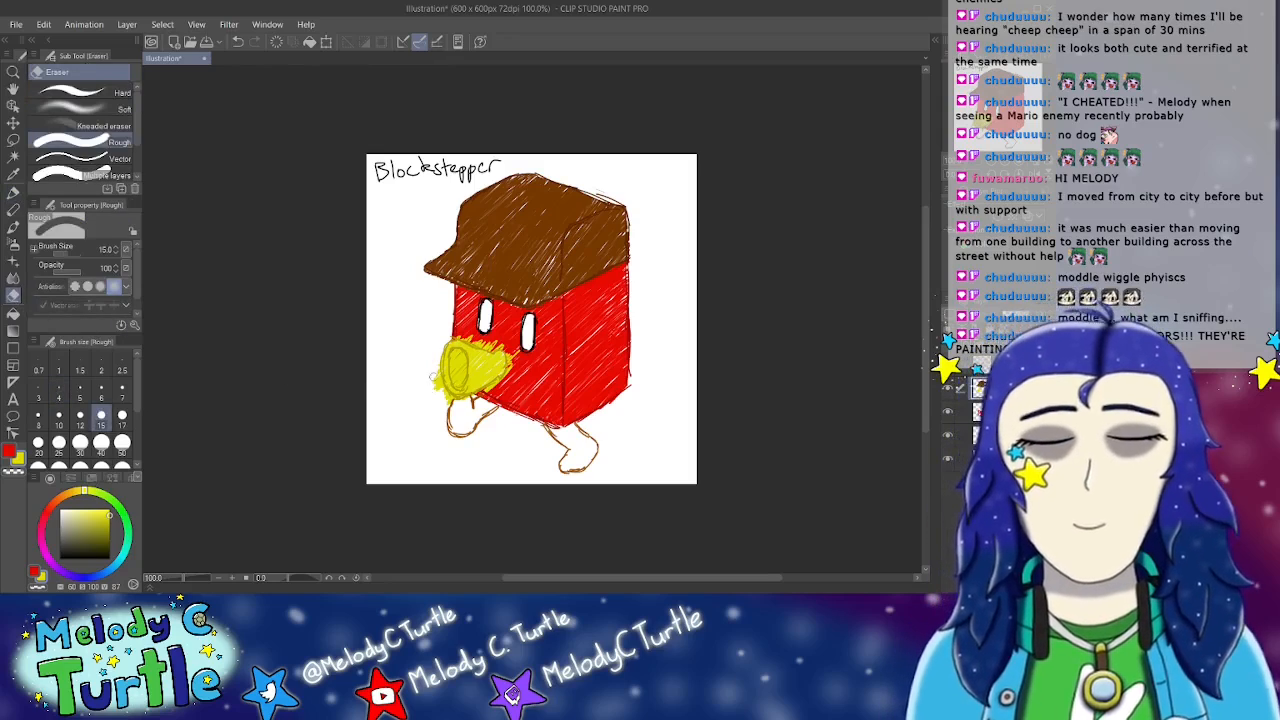
mouse_move(456, 356)
left_mouse_down()
mouse_move(460, 381)
mouse_move(462, 364)
mouse_move(436, 378)
mouse_move(453, 404)
mouse_move(502, 380)
mouse_move(513, 346)
mouse_move(474, 338)
mouse_move(495, 350)
left_mouse_up()
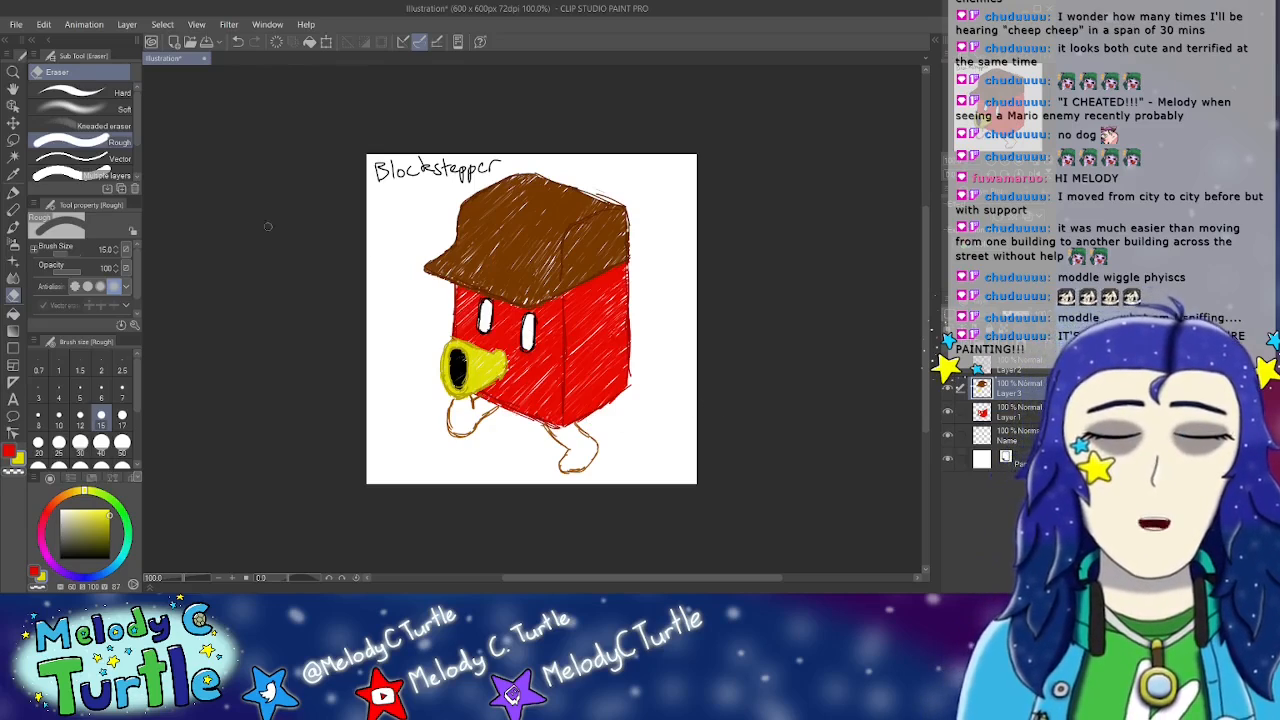
Step: Colour both of the character's feet orange on a new layer, using the Milli pen at size 4
left_click(13, 192)
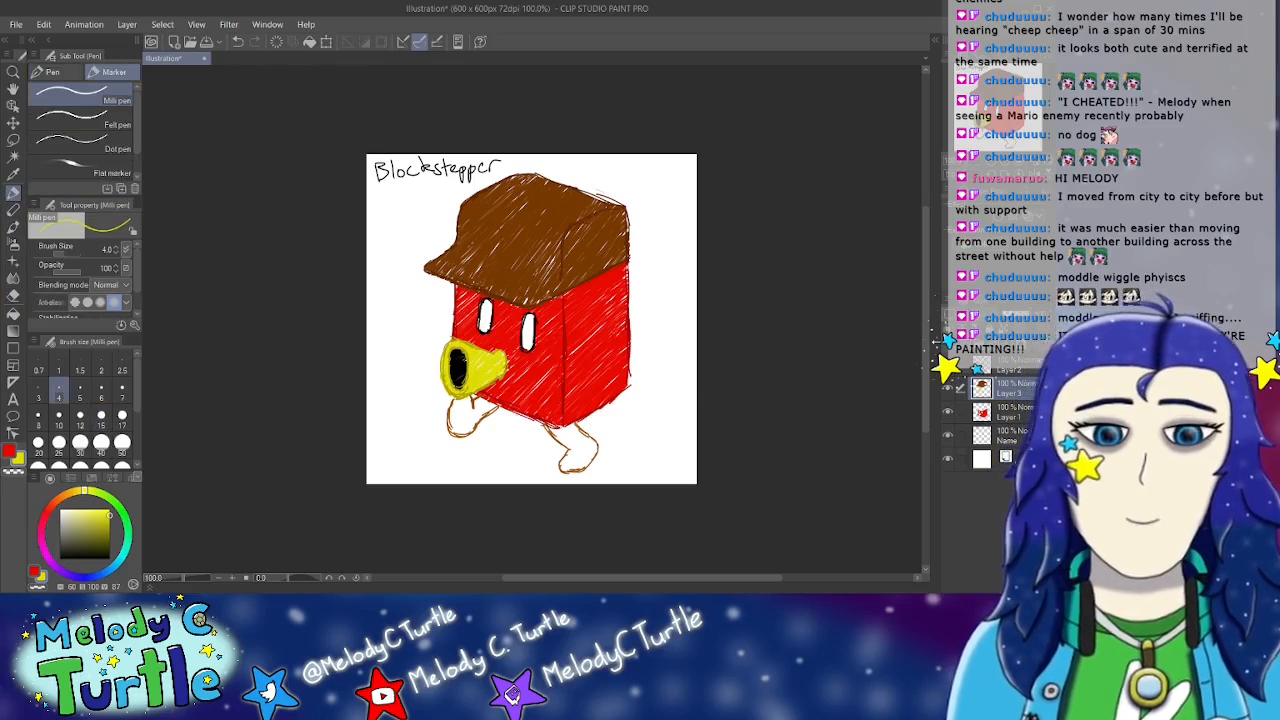
left_click(9, 450)
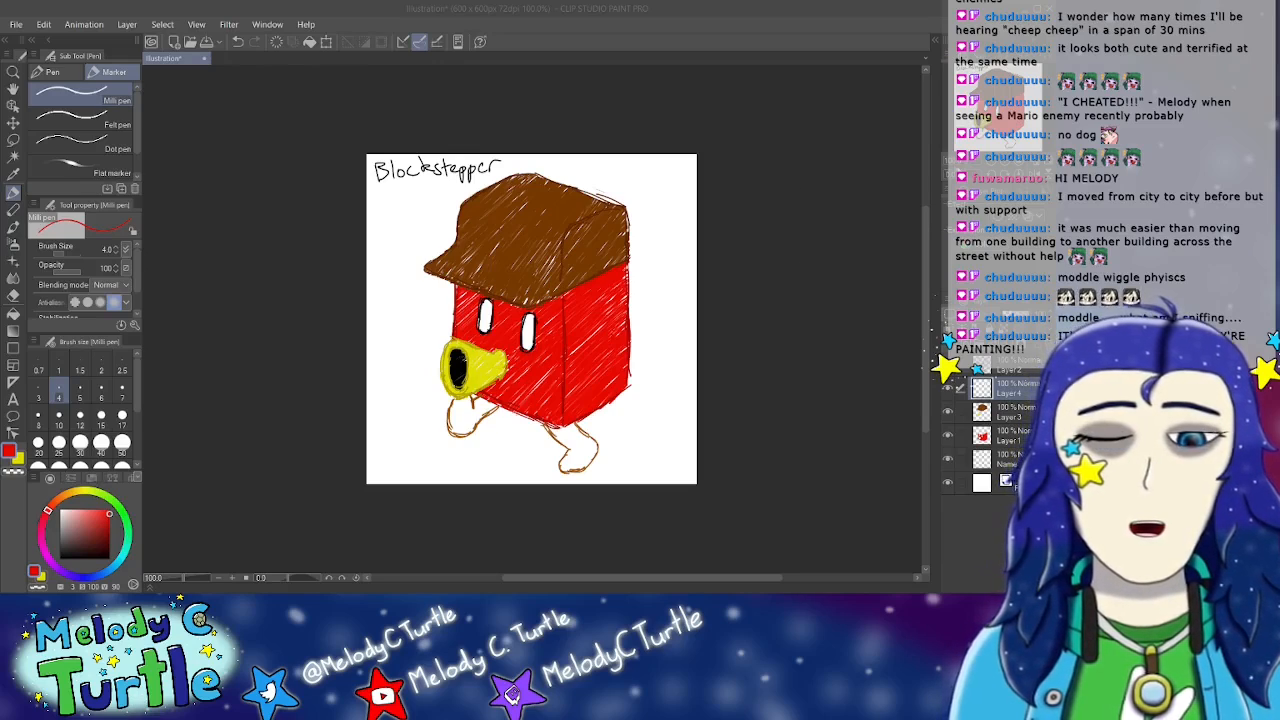
left_click(881, 206)
mouse_move(463, 403)
left_mouse_down()
mouse_move(449, 416)
mouse_move(454, 434)
mouse_move(472, 412)
mouse_move(458, 442)
left_mouse_up()
left_click_drag(502, 404, 468, 434)
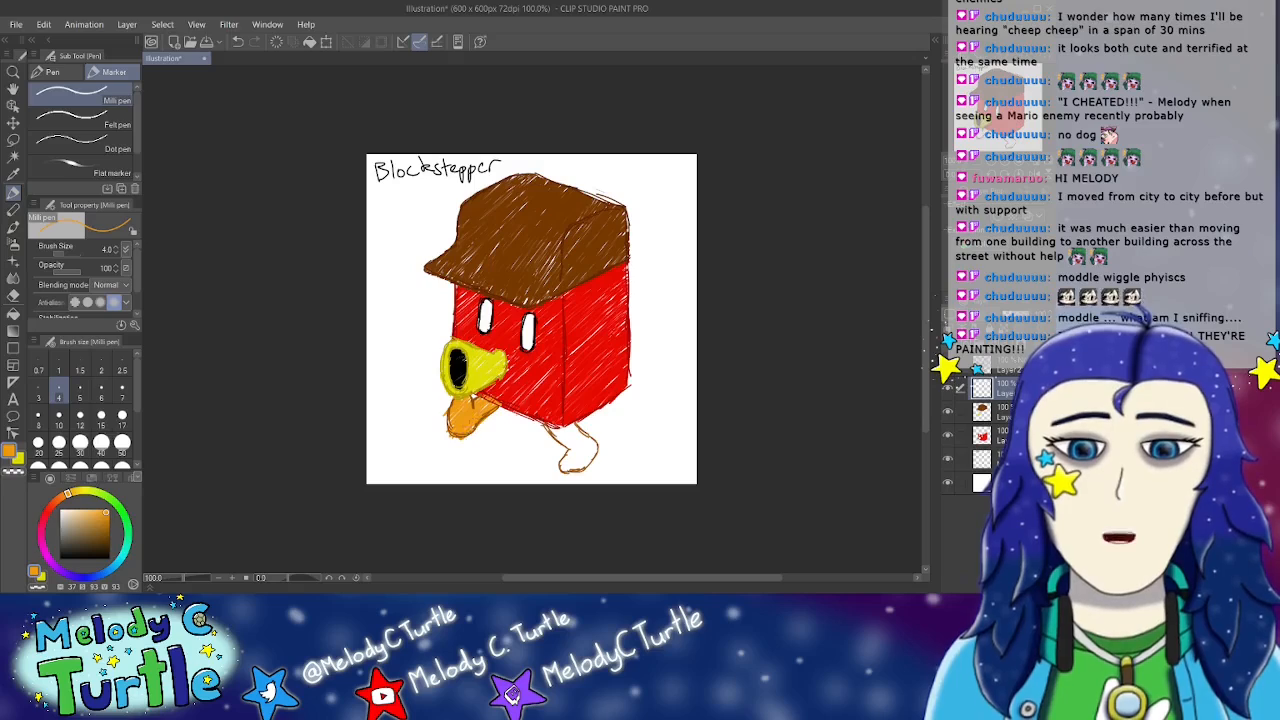
mouse_move(556, 424)
left_mouse_down()
mouse_move(544, 446)
mouse_move(572, 442)
mouse_move(554, 472)
mouse_move(580, 472)
left_mouse_up()
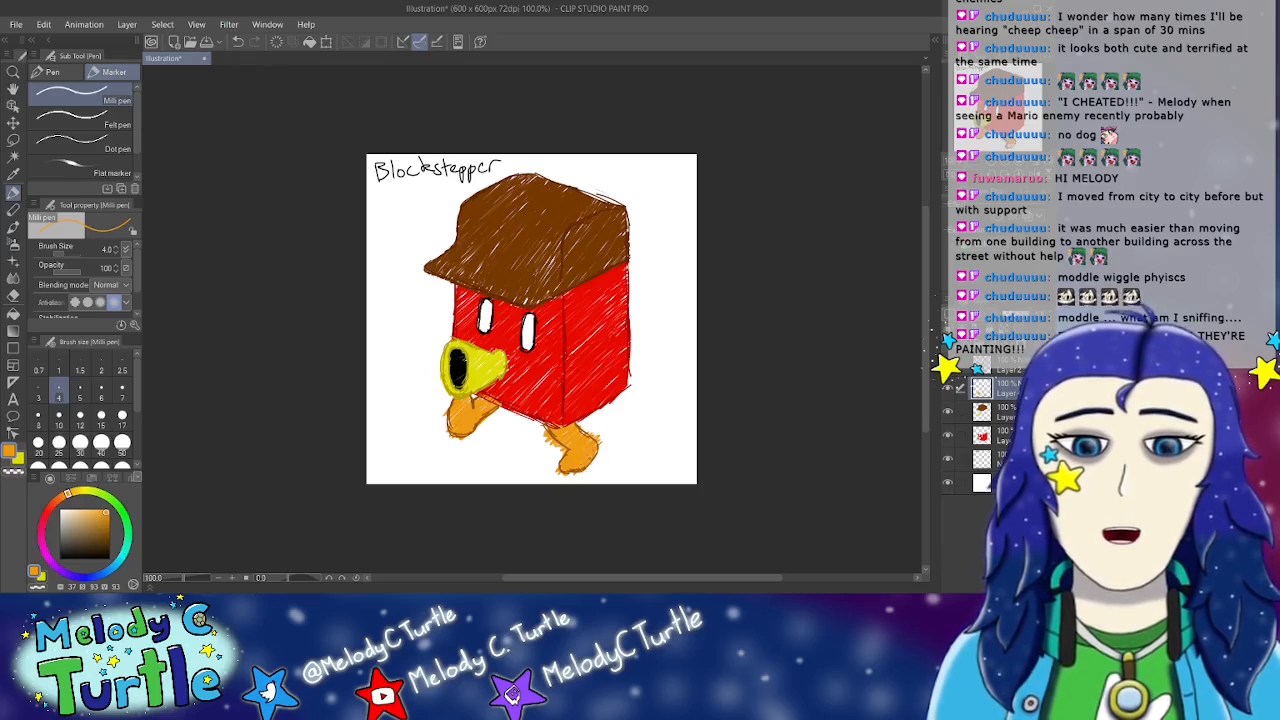
Step: Erase the orange overspill around both feet with the Rough eraser at size 15
key("e")
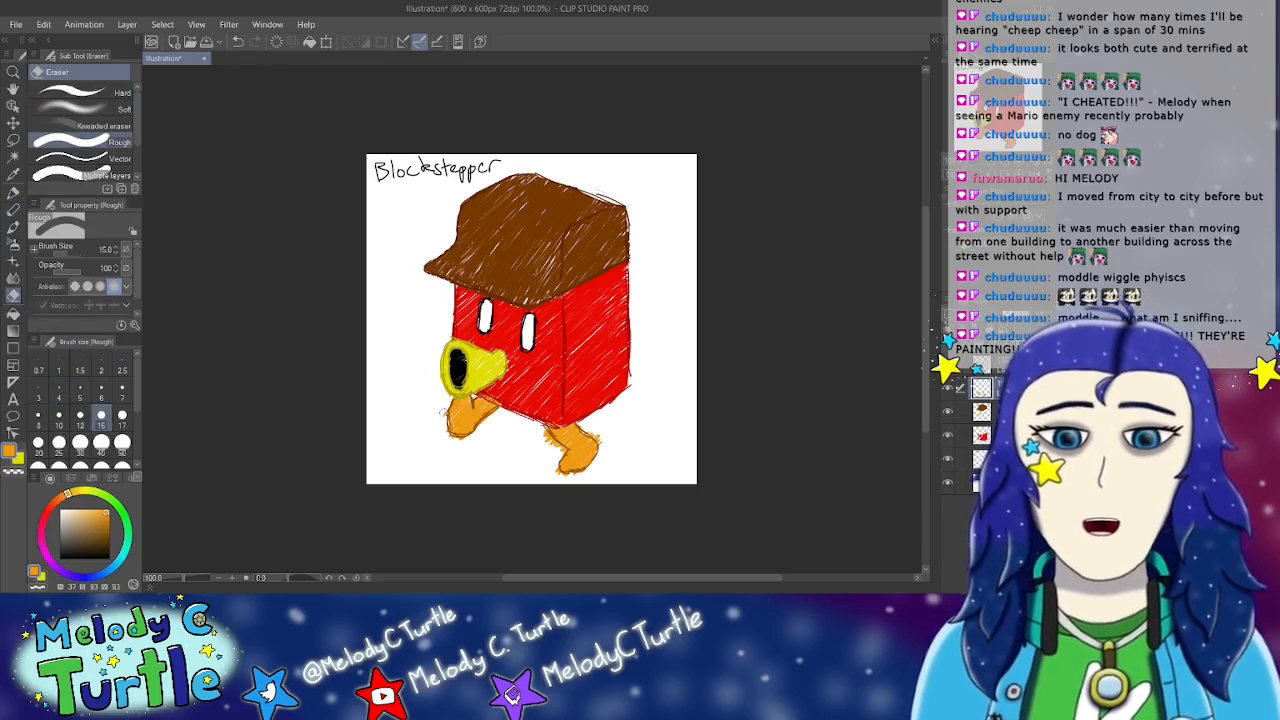
left_click_drag(446, 408, 463, 439)
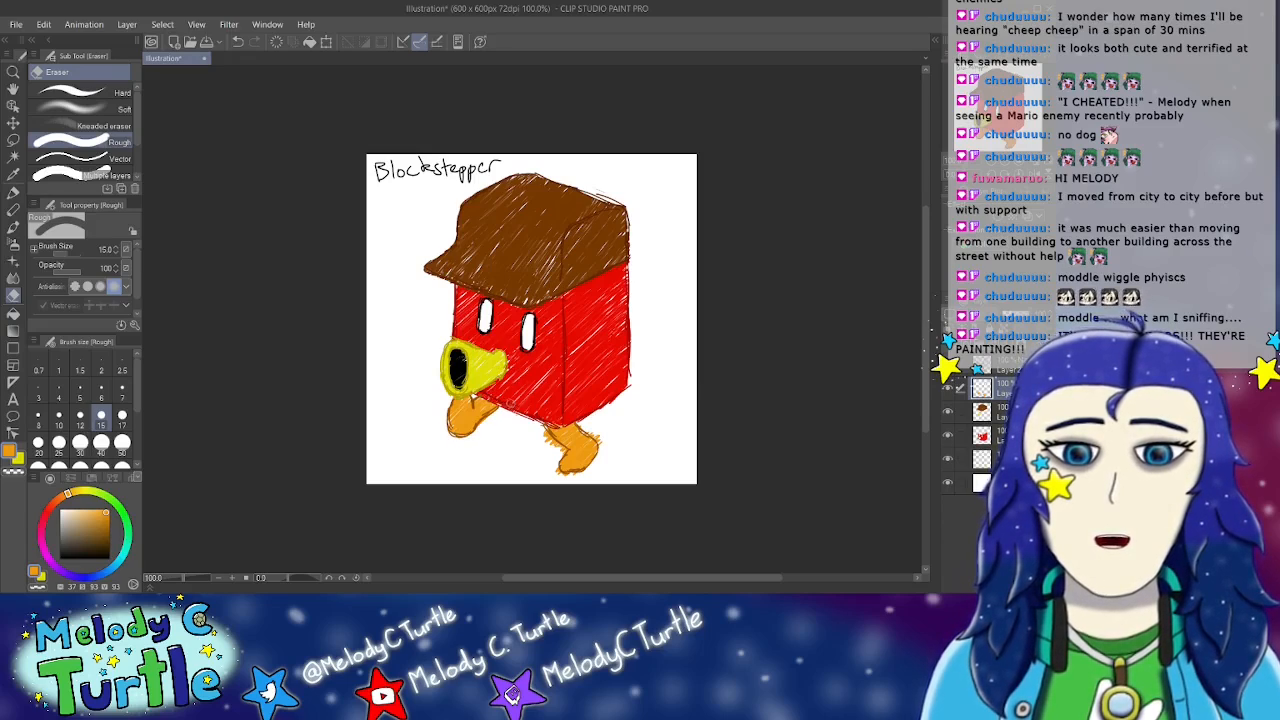
mouse_move(543, 429)
left_mouse_down()
mouse_move(554, 470)
mouse_move(578, 476)
left_mouse_up()
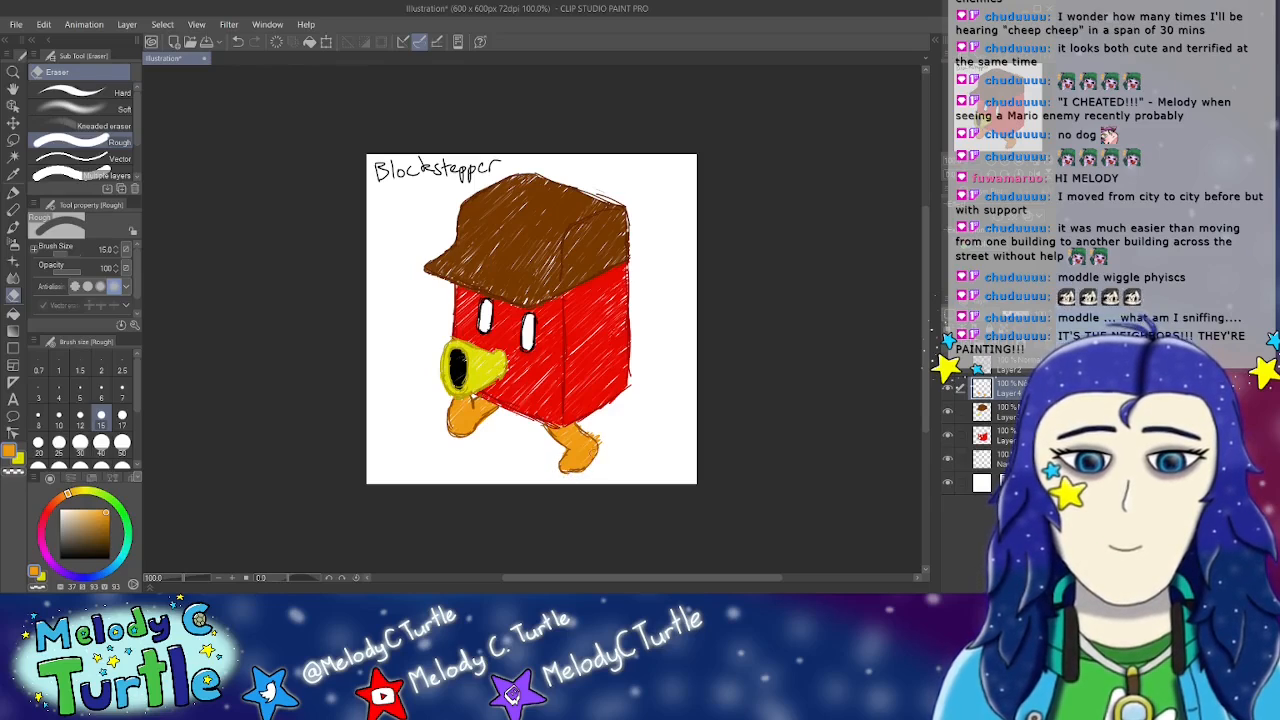
left_click_drag(585, 421, 602, 443)
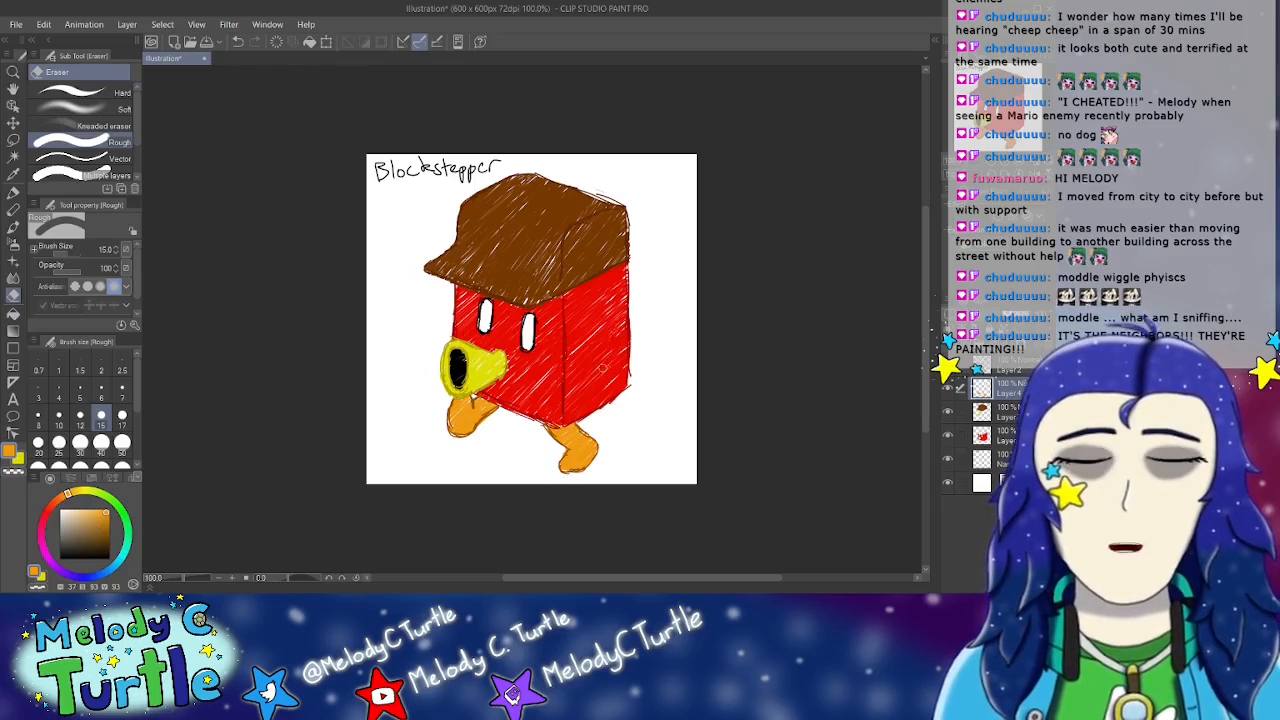
Step: Hide the Name layer containing the handwritten title
left_click(948, 459)
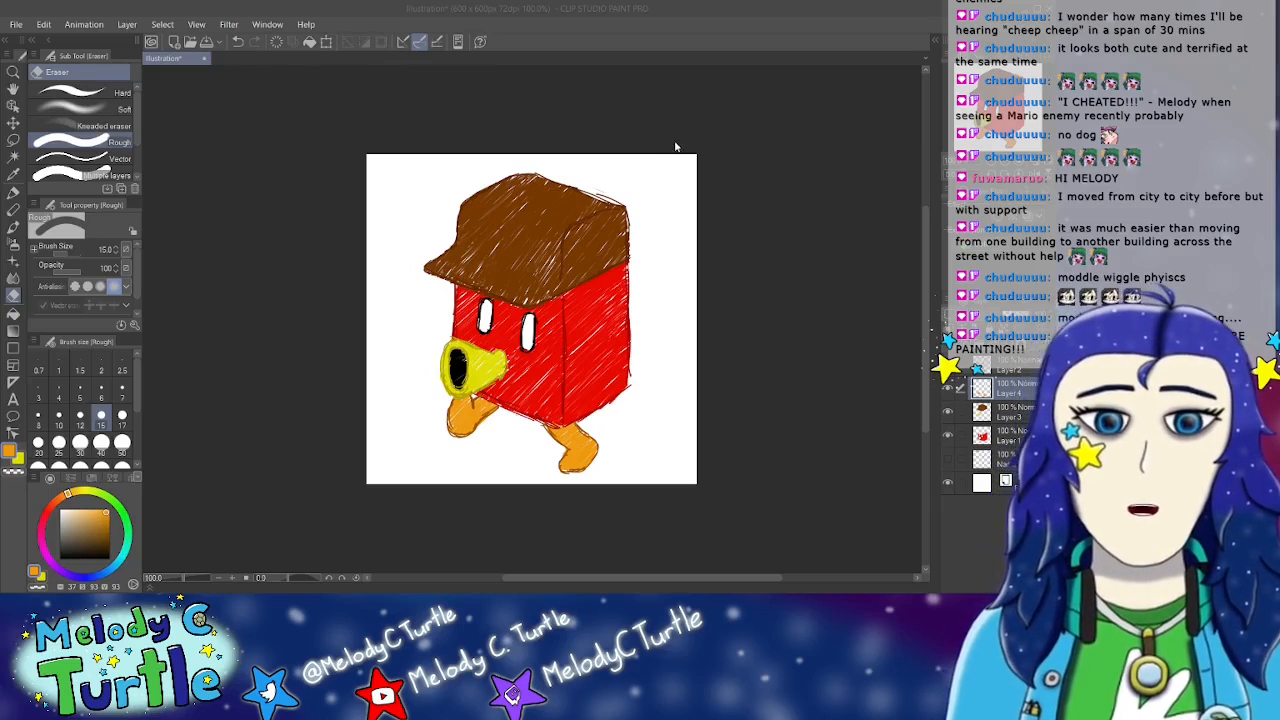
left_click(694, 198)
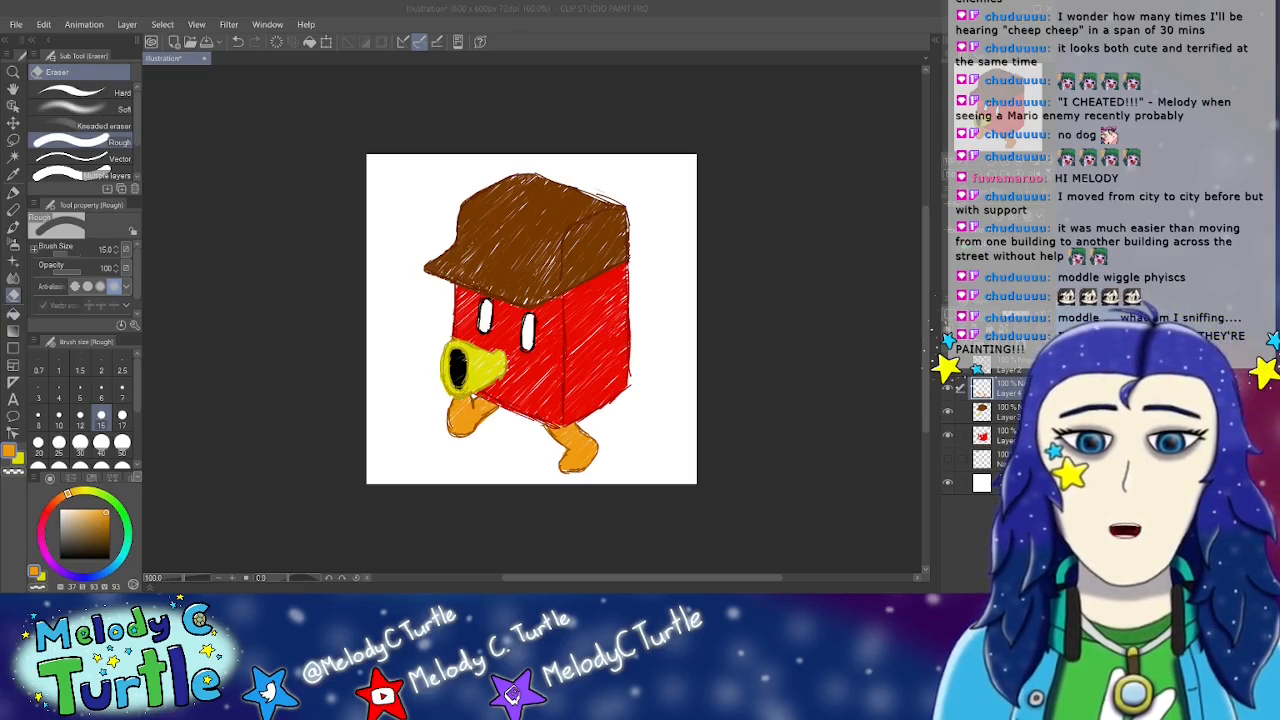
left_click(794, 64)
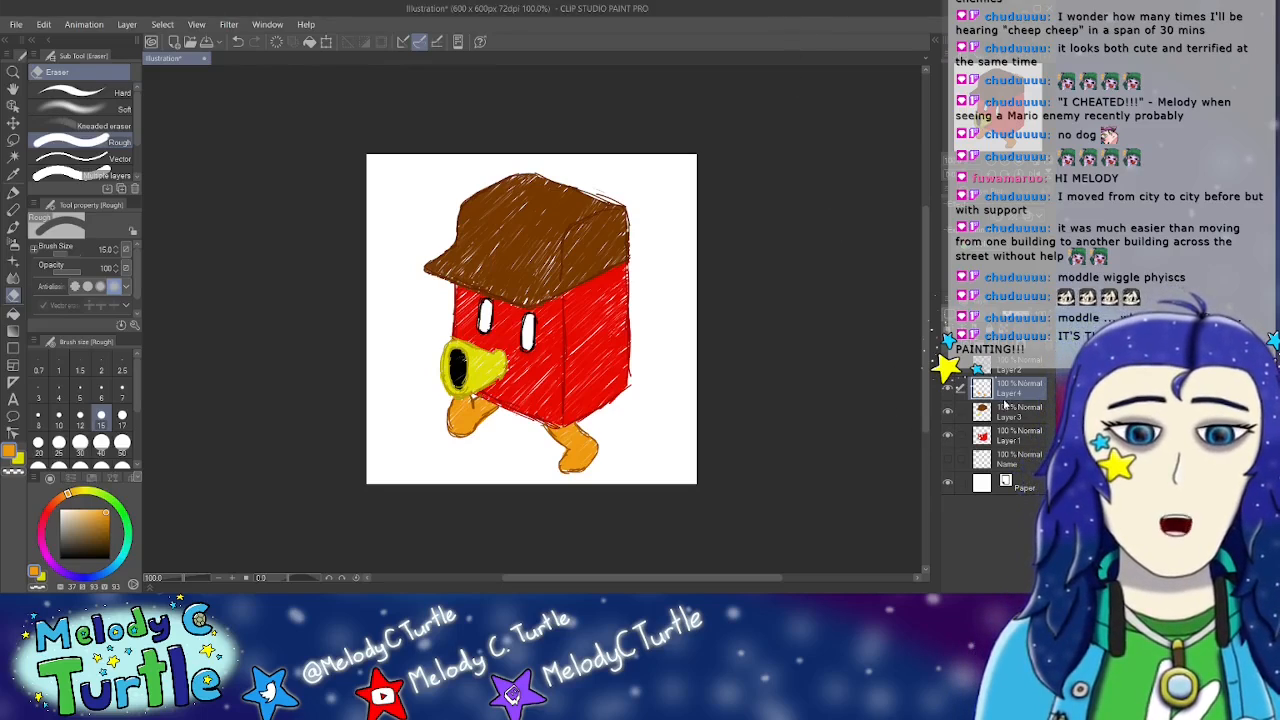
Step: Clear the contents of Layer 4, Layer 3, Layer 1, Layer 2 and the Name layer, making the Name layer visible again
key("ctrl+z")
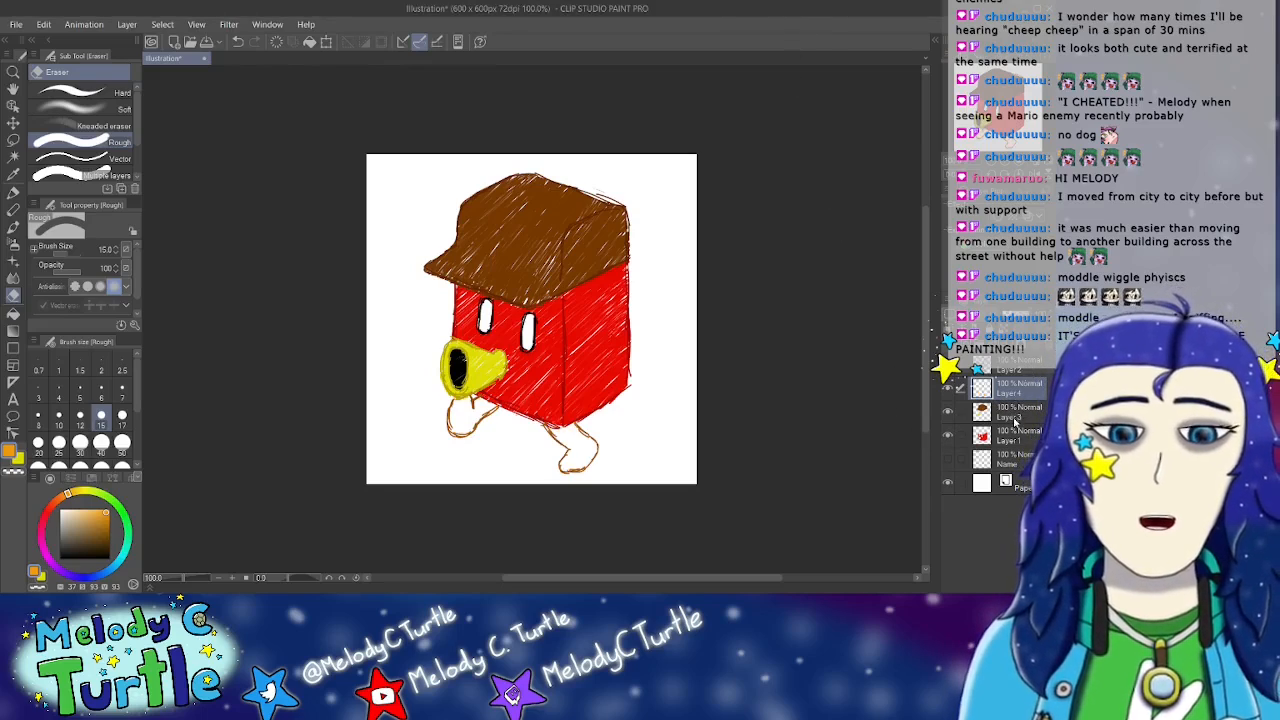
left_click(1014, 418)
key("Delete")
left_click(1014, 436)
key("Delete")
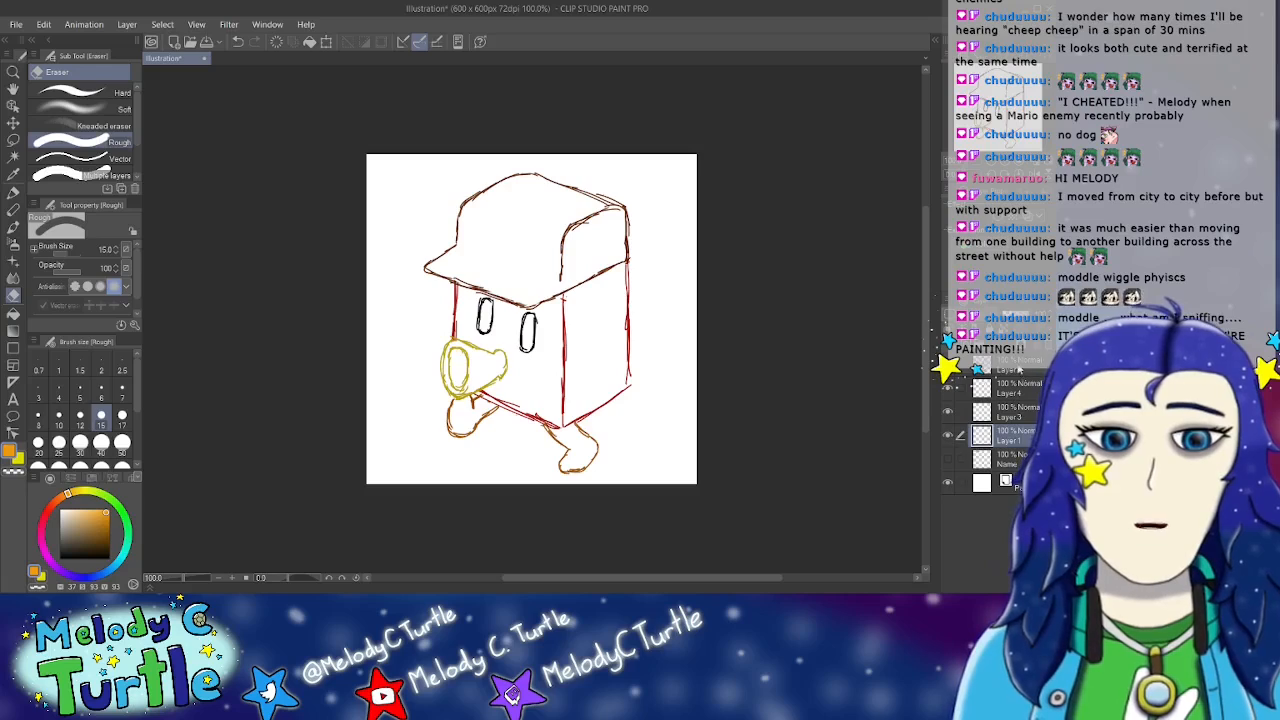
left_click(1019, 369)
key("Delete")
left_click(1014, 463)
left_click(947, 458)
key("Delete")
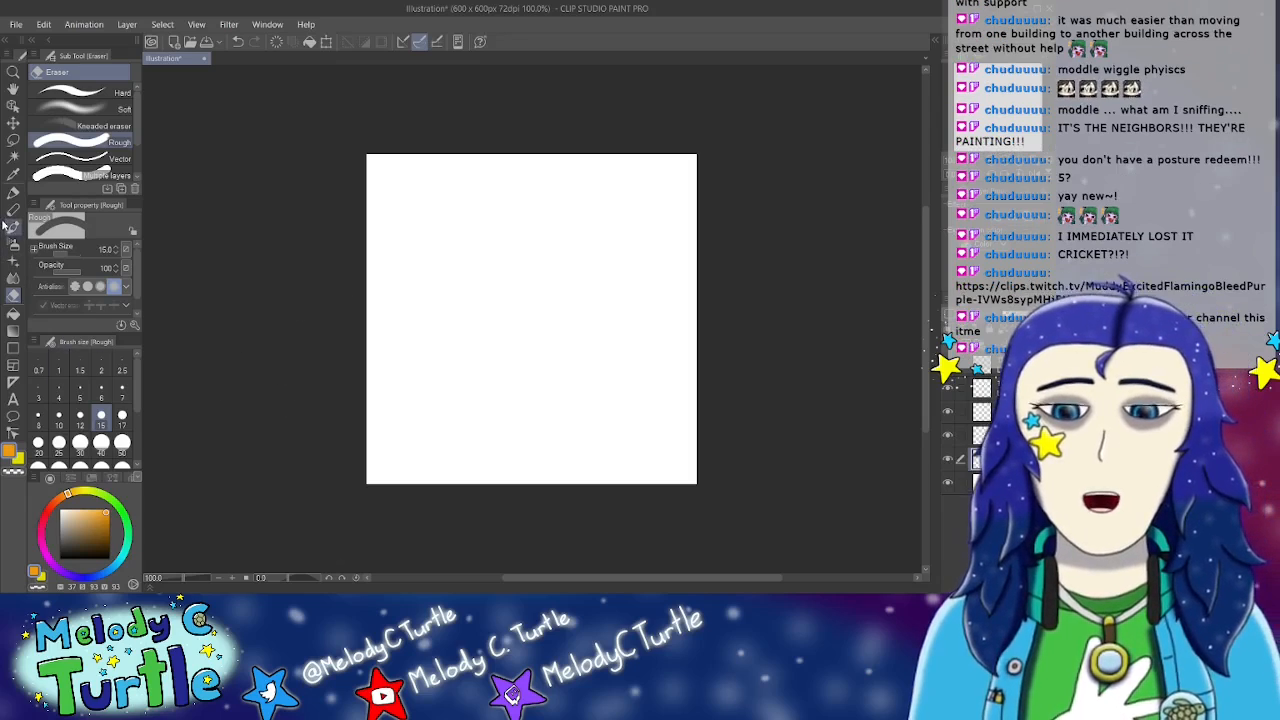
Step: Handwrite the title "Magifoofa" in black in the canvas's upper-left corner with the Milli pen, redoing the last letter
left_click(13, 192)
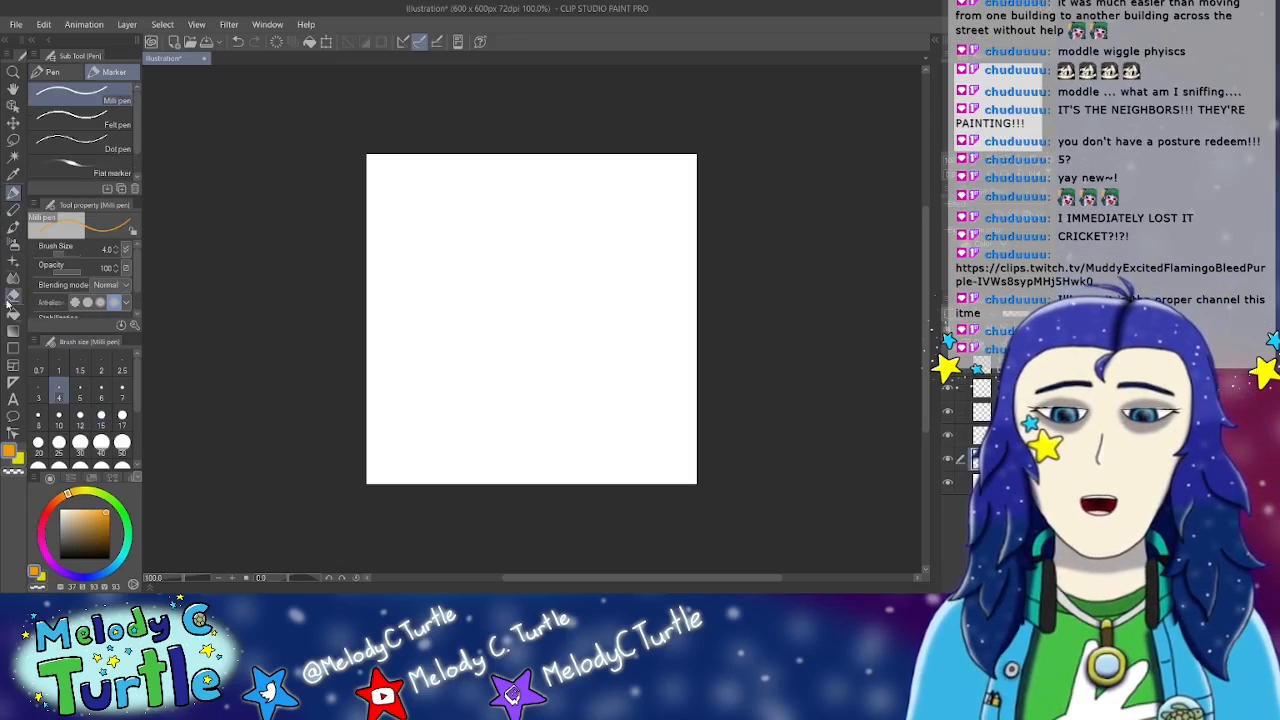
left_click(109, 558)
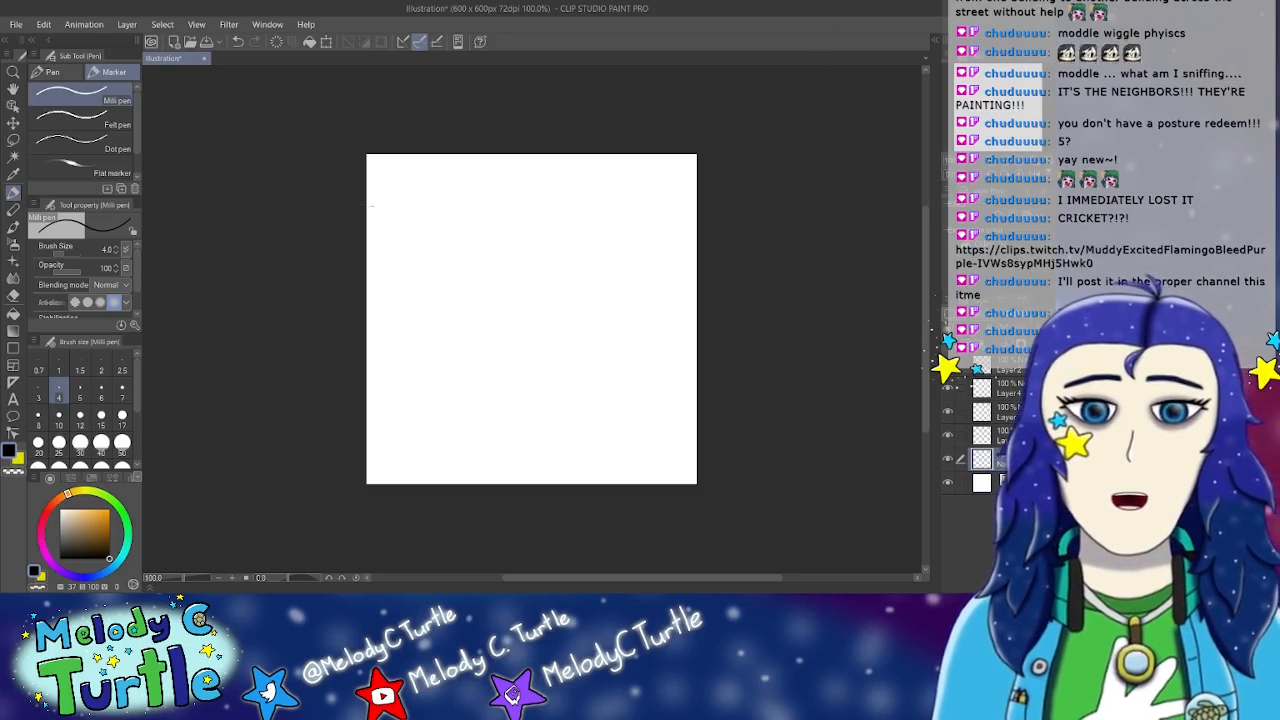
mouse_move(377, 172)
left_mouse_down()
mouse_move(411, 182)
mouse_move(425, 155)
mouse_move(425, 166)
mouse_move(472, 168)
left_mouse_up()
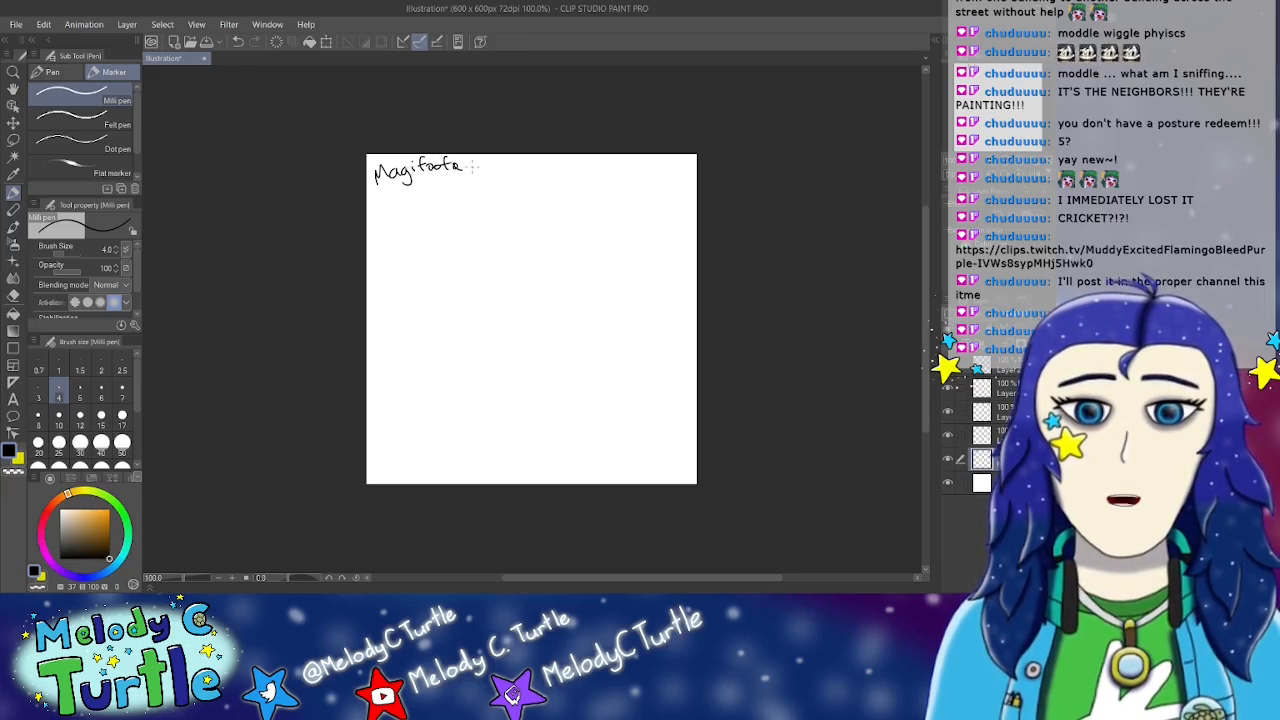
key("ctrl+z")
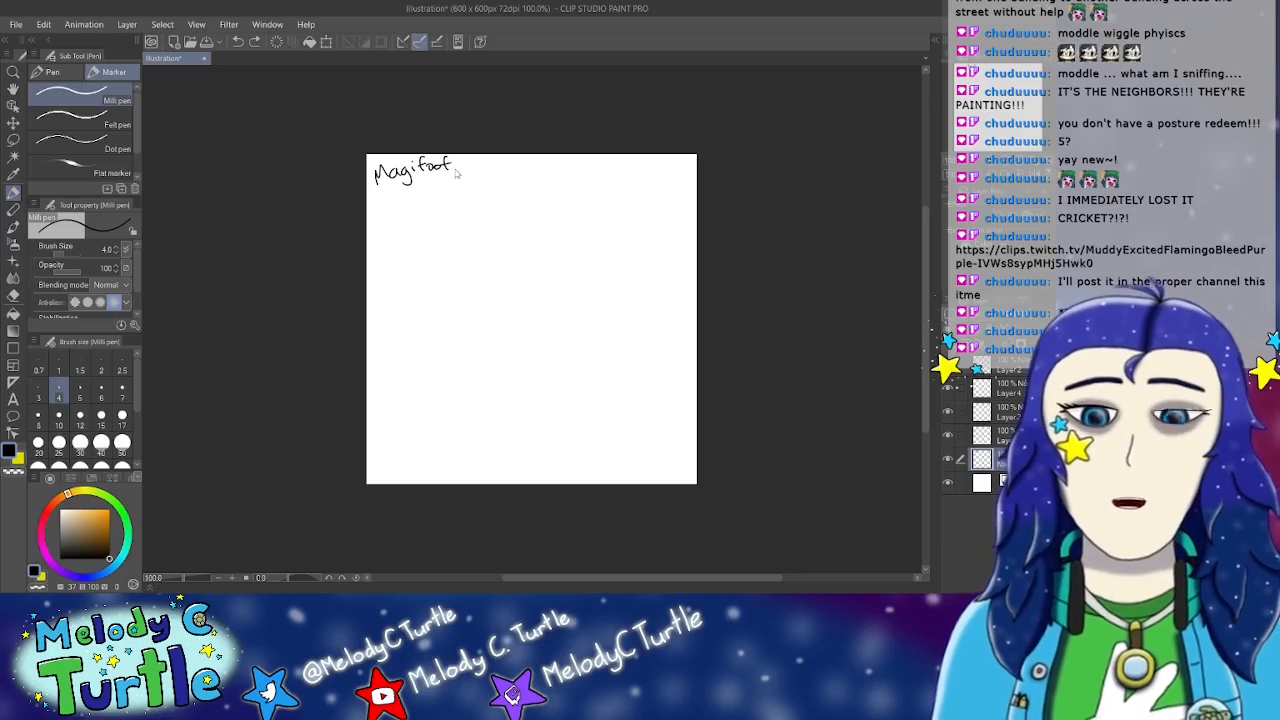
left_click_drag(457, 165, 462, 172)
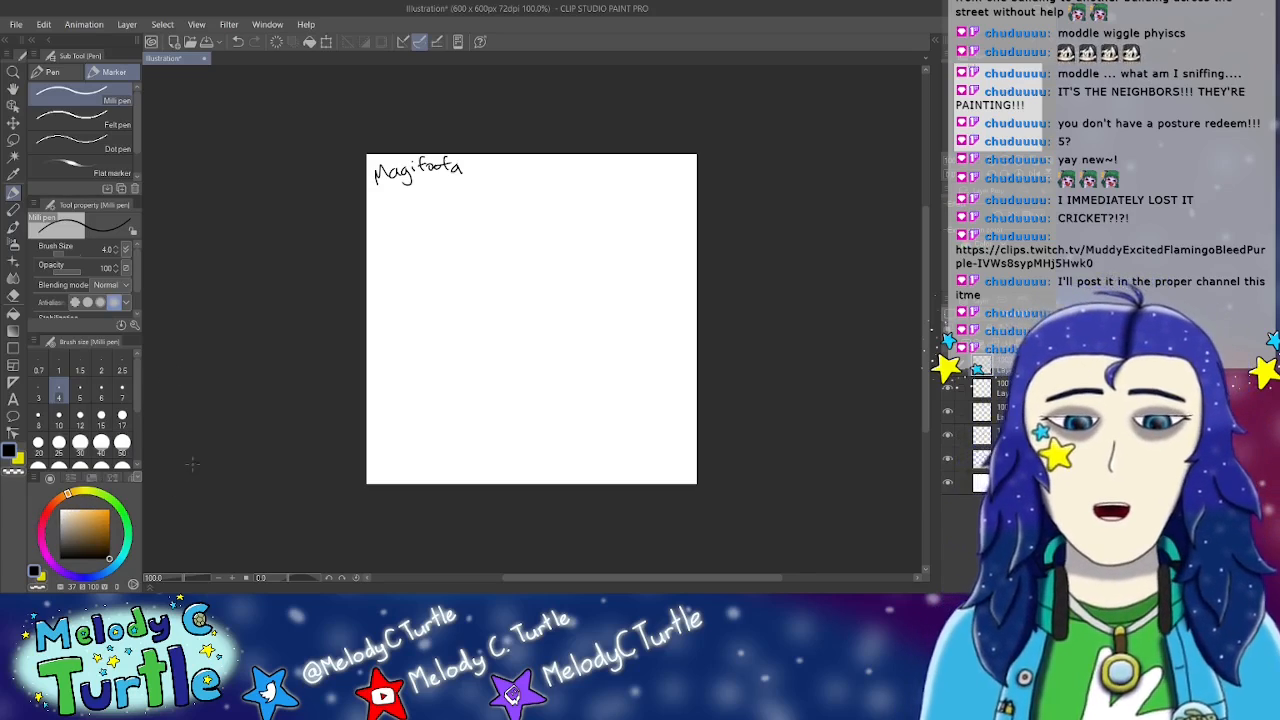
Step: Sketch a rounded head with a protruding snout and open mouth in dark yellow, and erase stray lines at the chin
left_click(18, 459)
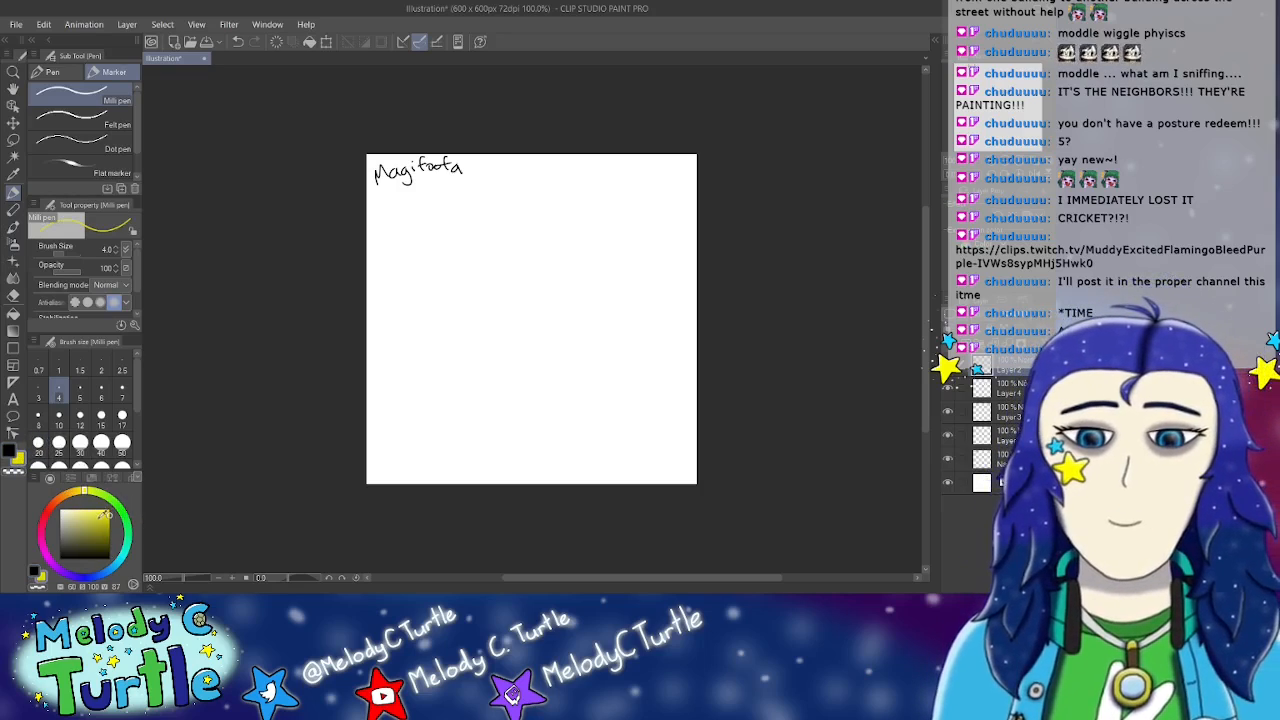
left_click_drag(100, 514, 102, 522)
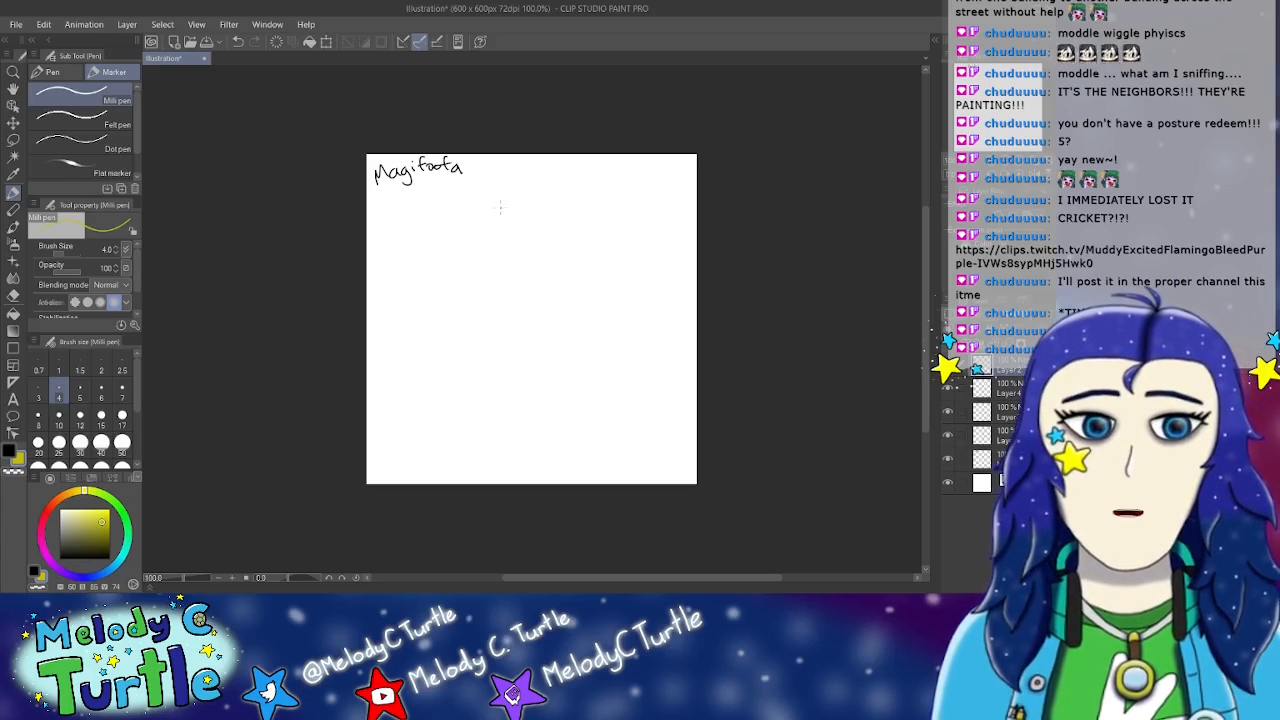
mouse_move(506, 232)
left_mouse_down()
mouse_move(470, 250)
mouse_move(470, 266)
left_mouse_up()
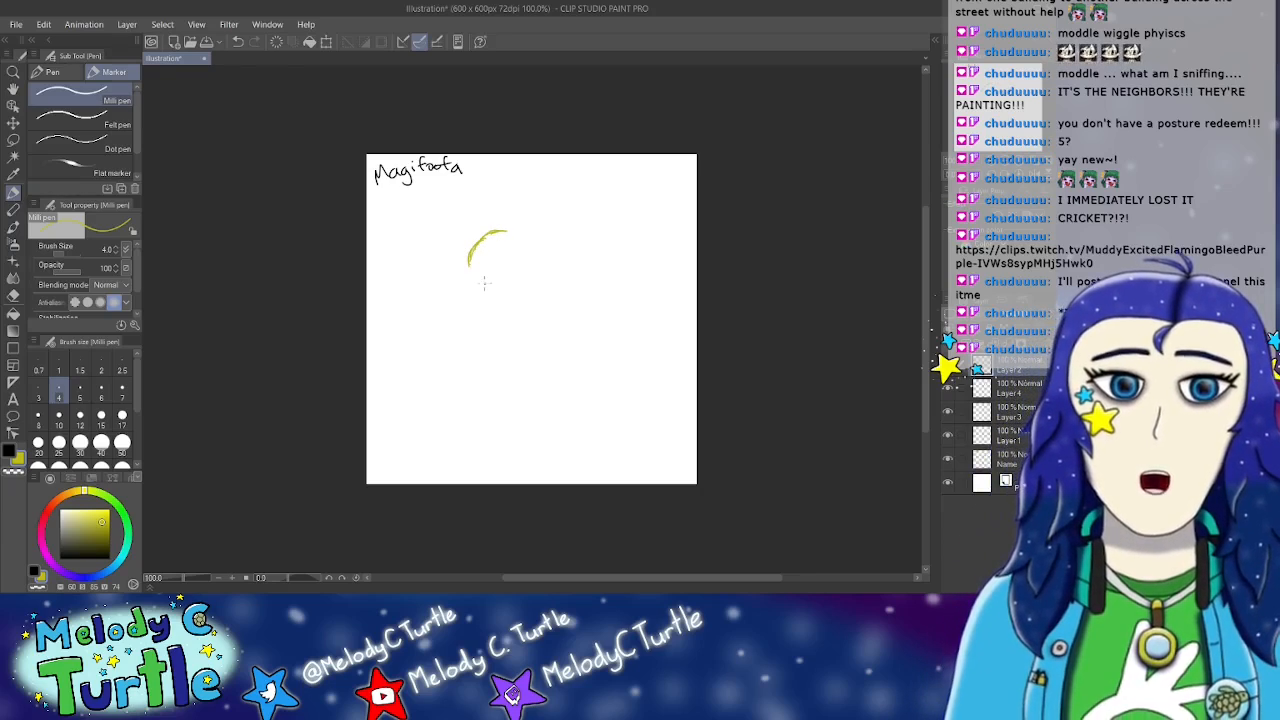
mouse_move(506, 231)
left_mouse_down()
mouse_move(534, 238)
mouse_move(540, 310)
left_mouse_up()
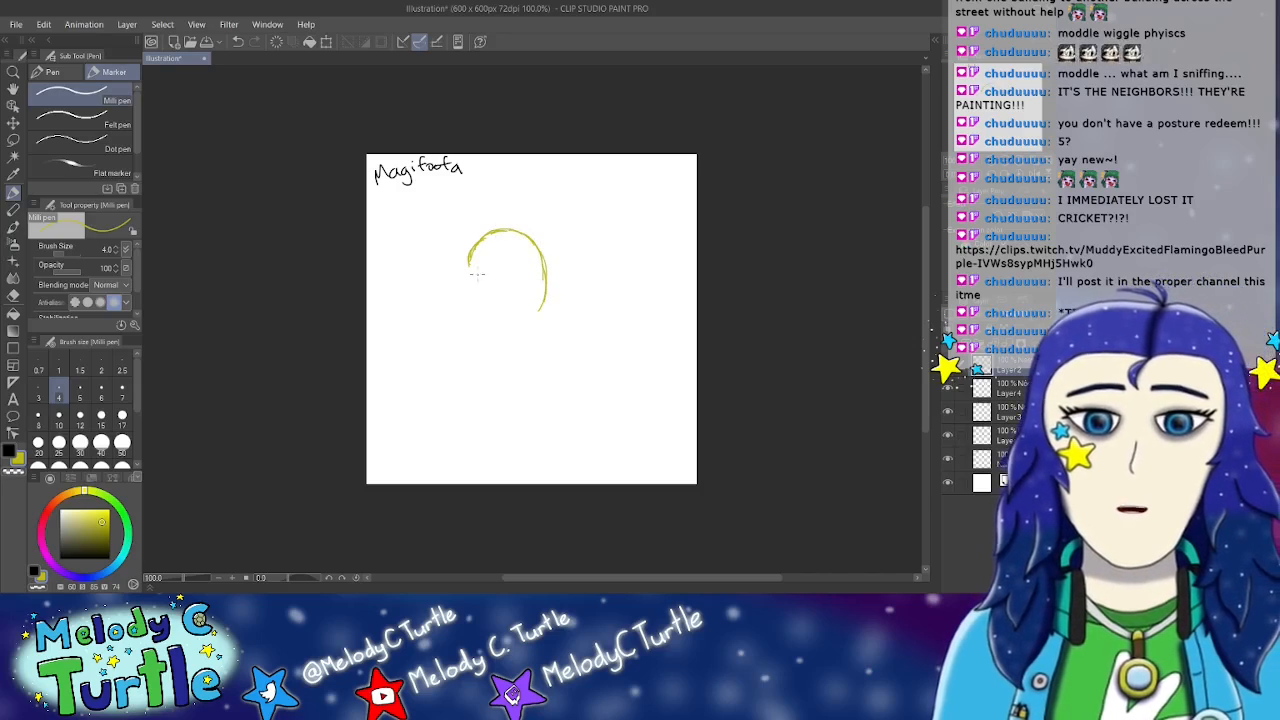
mouse_move(471, 258)
left_mouse_down()
mouse_move(462, 304)
mouse_move(506, 294)
mouse_move(466, 310)
mouse_move(493, 313)
left_mouse_up()
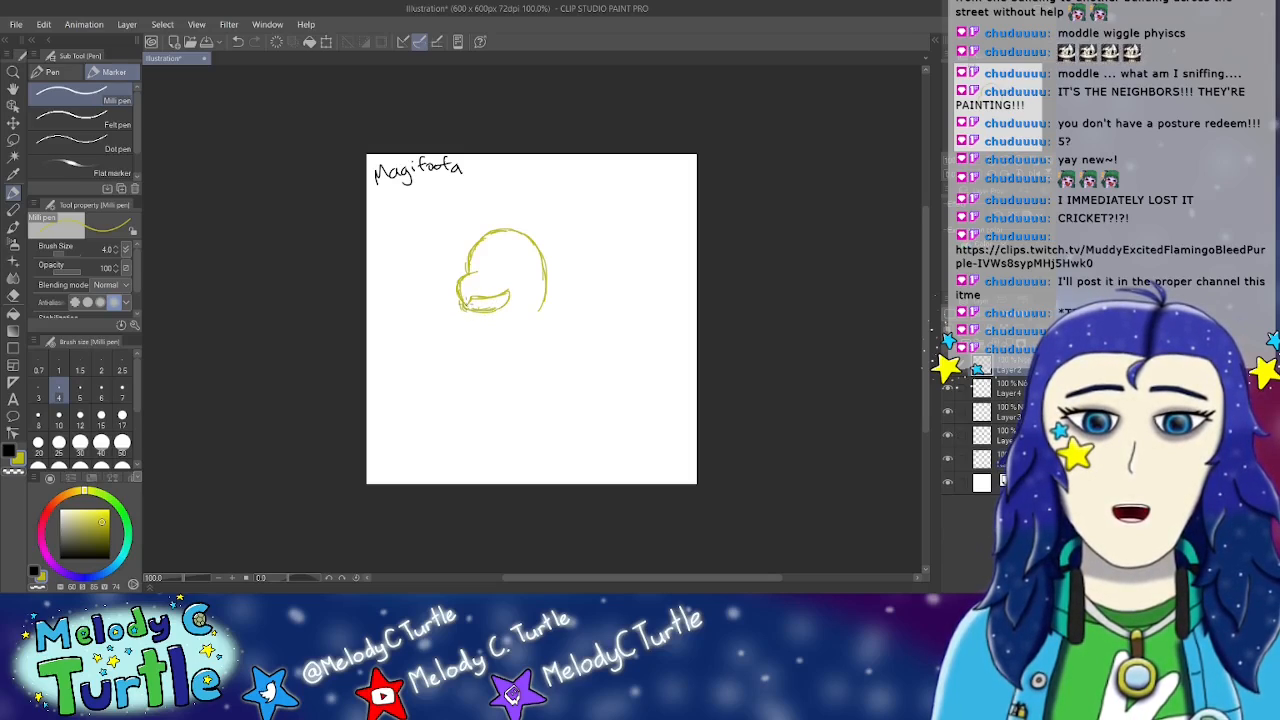
left_click_drag(480, 320, 530, 318)
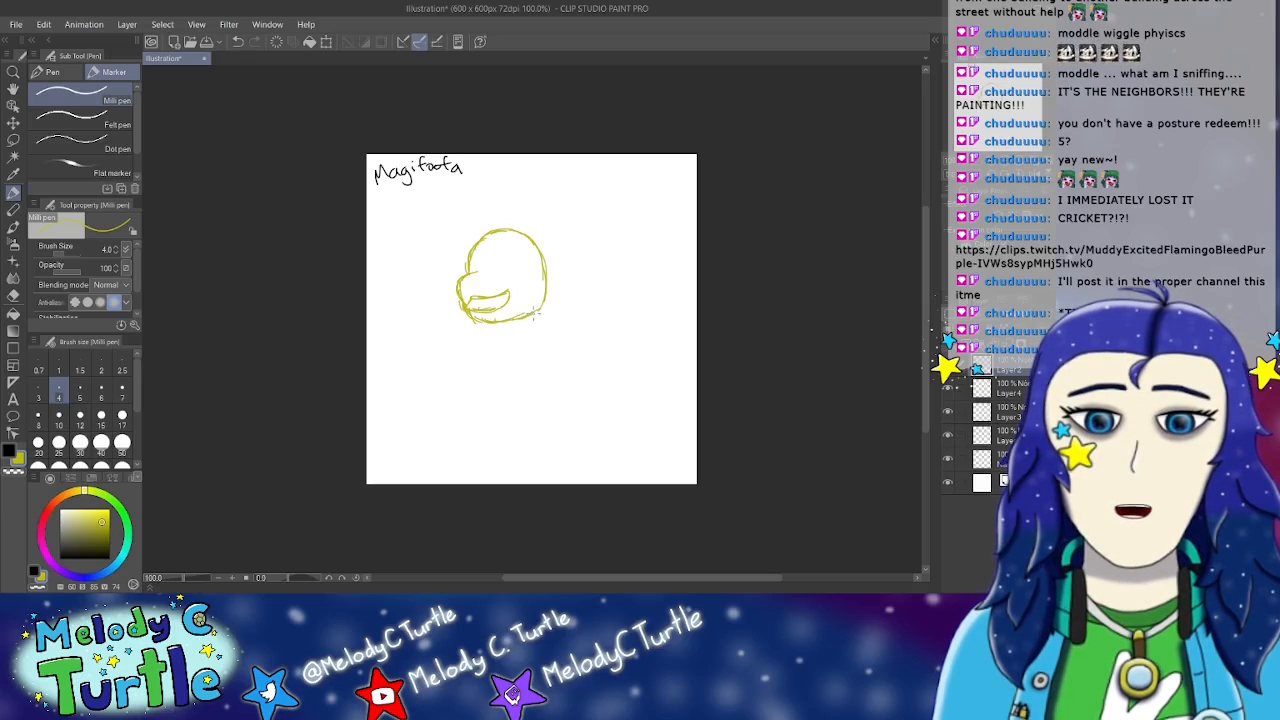
left_click(13, 296)
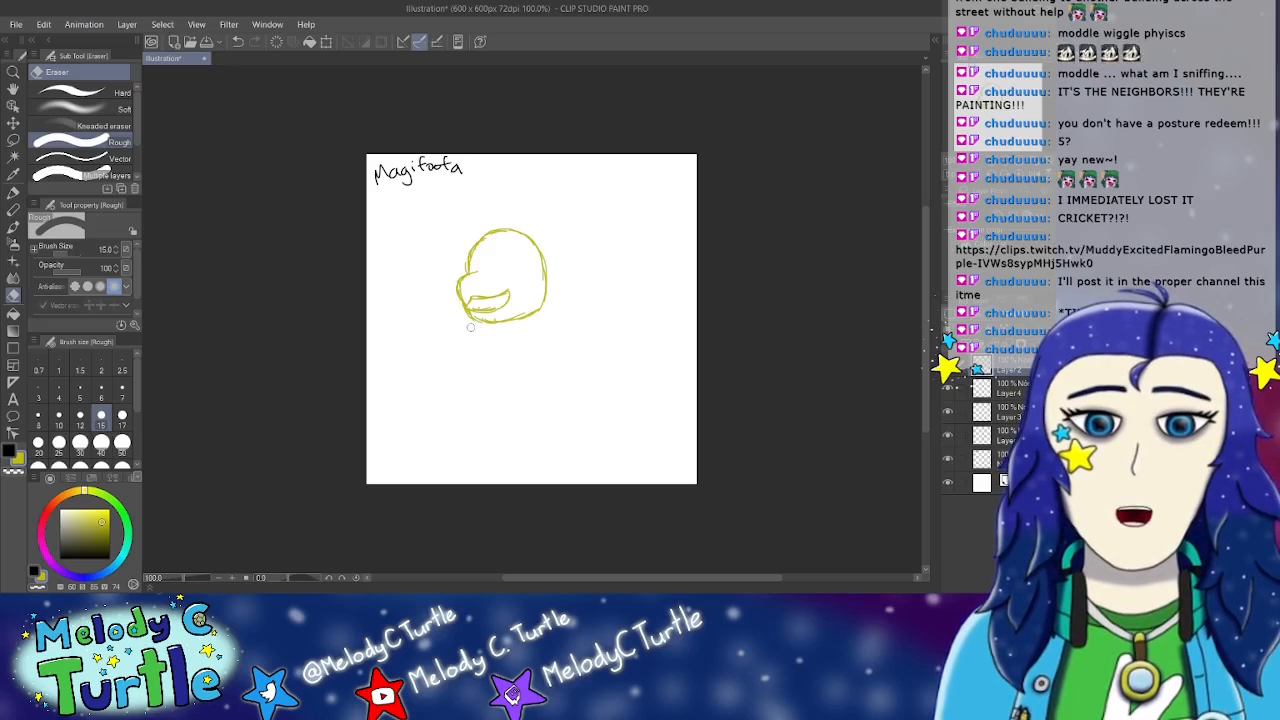
Step: Outline the grinning mouth in black with the Milli pen and draw the teeth inside it
left_click(12, 449)
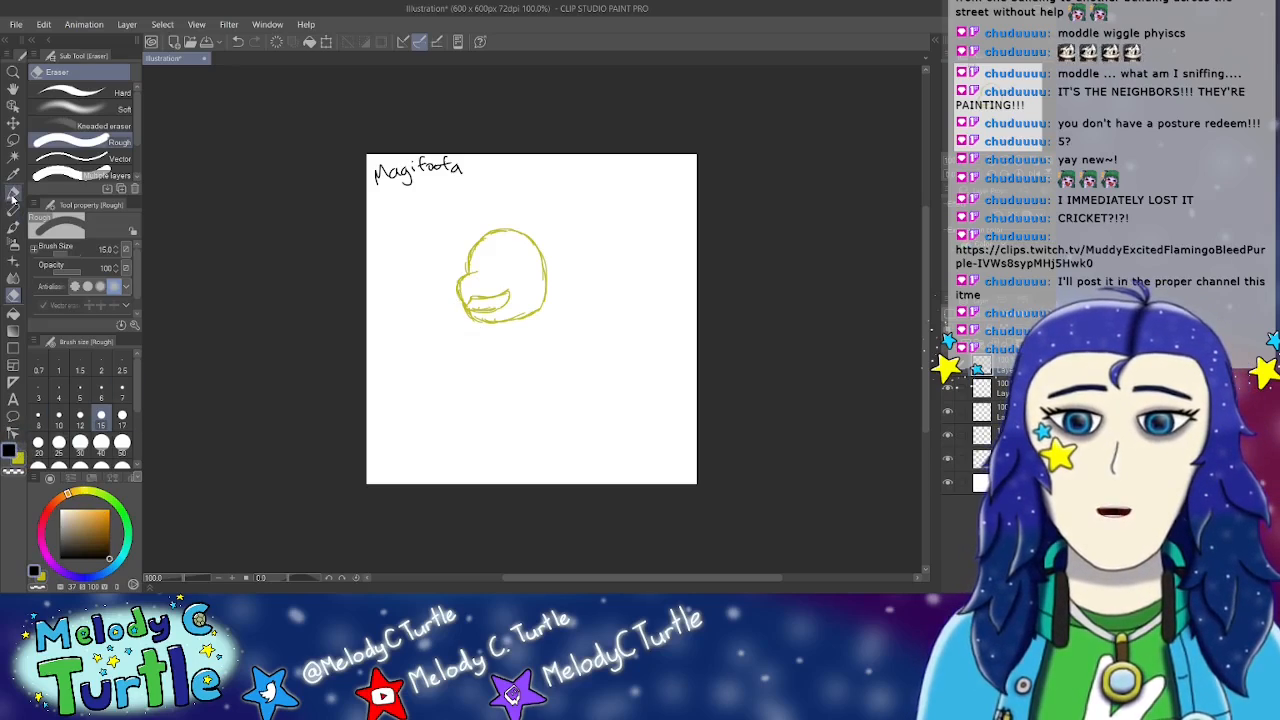
left_click(13, 190)
mouse_move(472, 299)
left_mouse_down()
mouse_move(512, 302)
mouse_move(486, 313)
mouse_move(462, 302)
left_mouse_up()
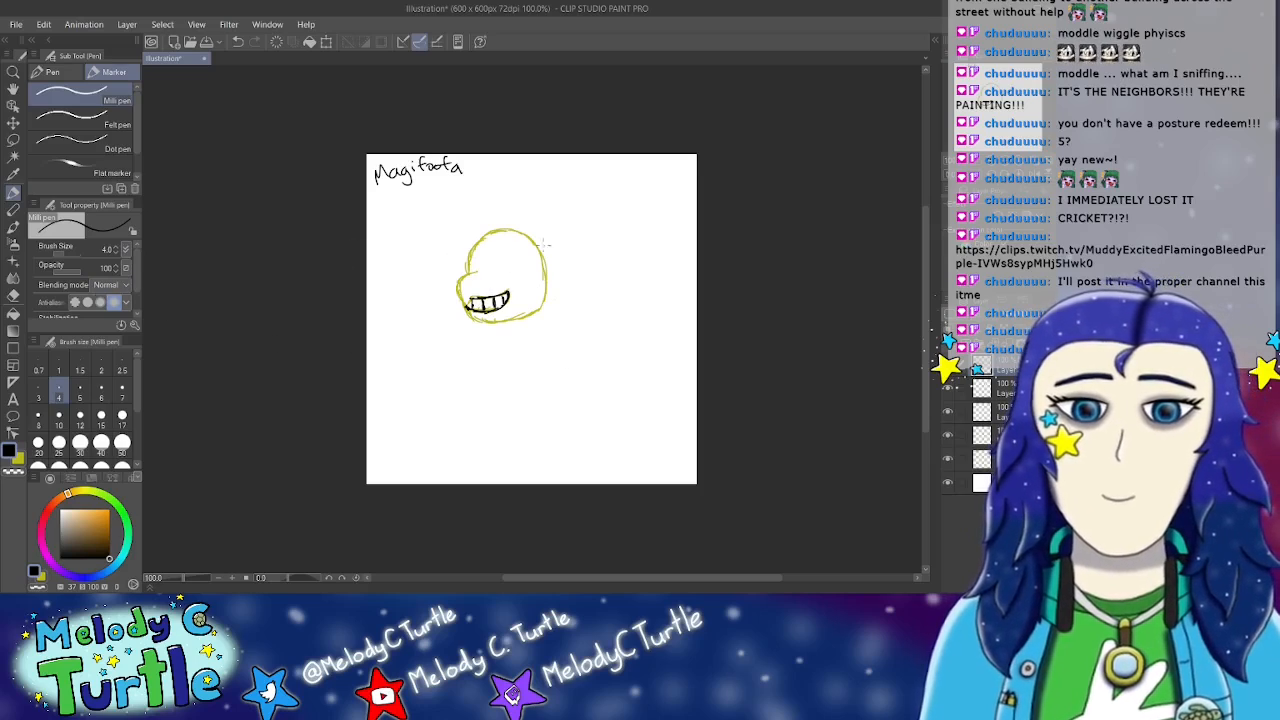
Step: Draw round black glasses on the face and erase the yellow head line inside the front lens
mouse_move(505, 252)
left_mouse_down()
mouse_move(497, 276)
mouse_move(519, 275)
mouse_move(512, 248)
mouse_move(524, 272)
mouse_move(522, 252)
mouse_move(522, 270)
mouse_move(512, 246)
mouse_move(498, 252)
mouse_move(496, 277)
mouse_move(512, 280)
mouse_move(521, 265)
mouse_move(457, 258)
left_mouse_up()
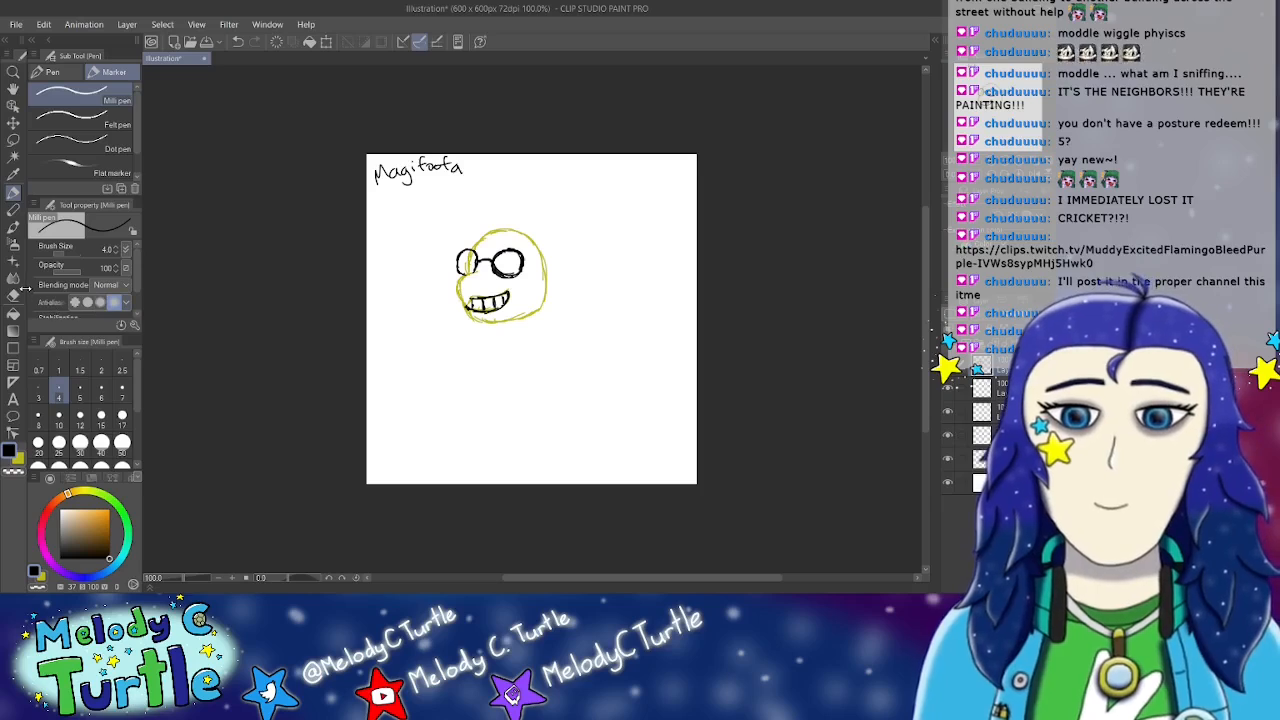
key("e")
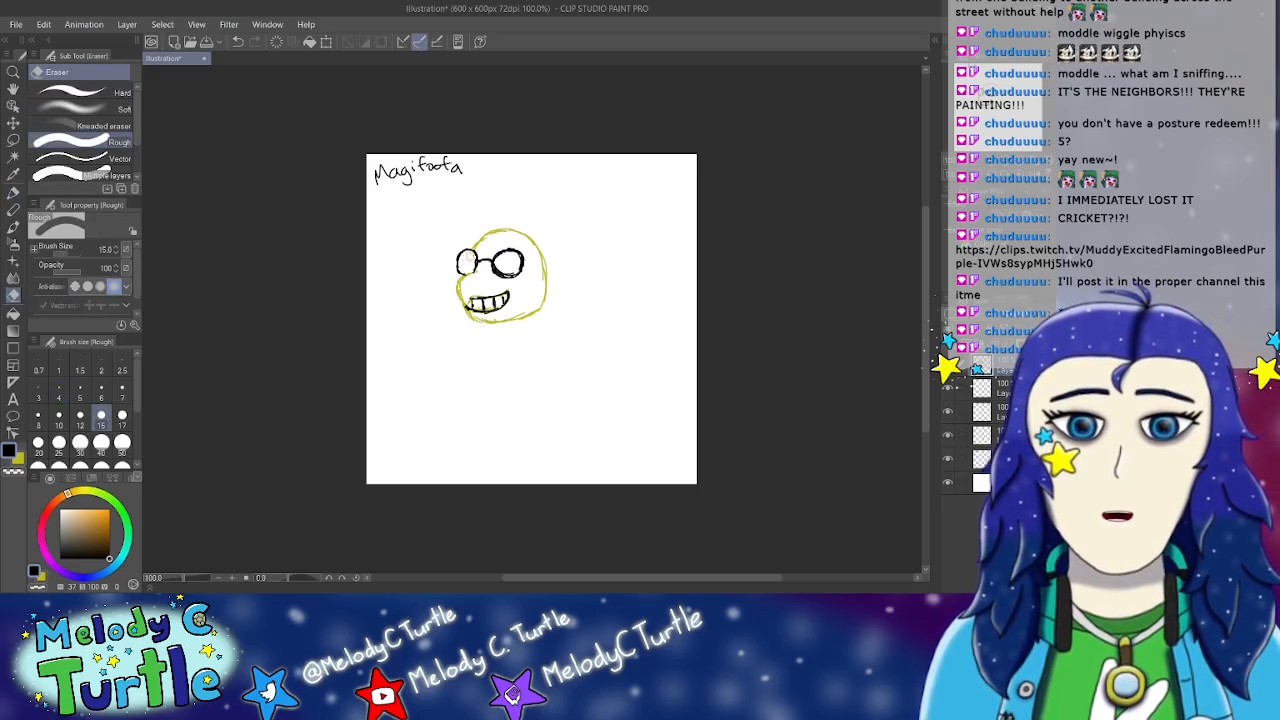
left_click(14, 192)
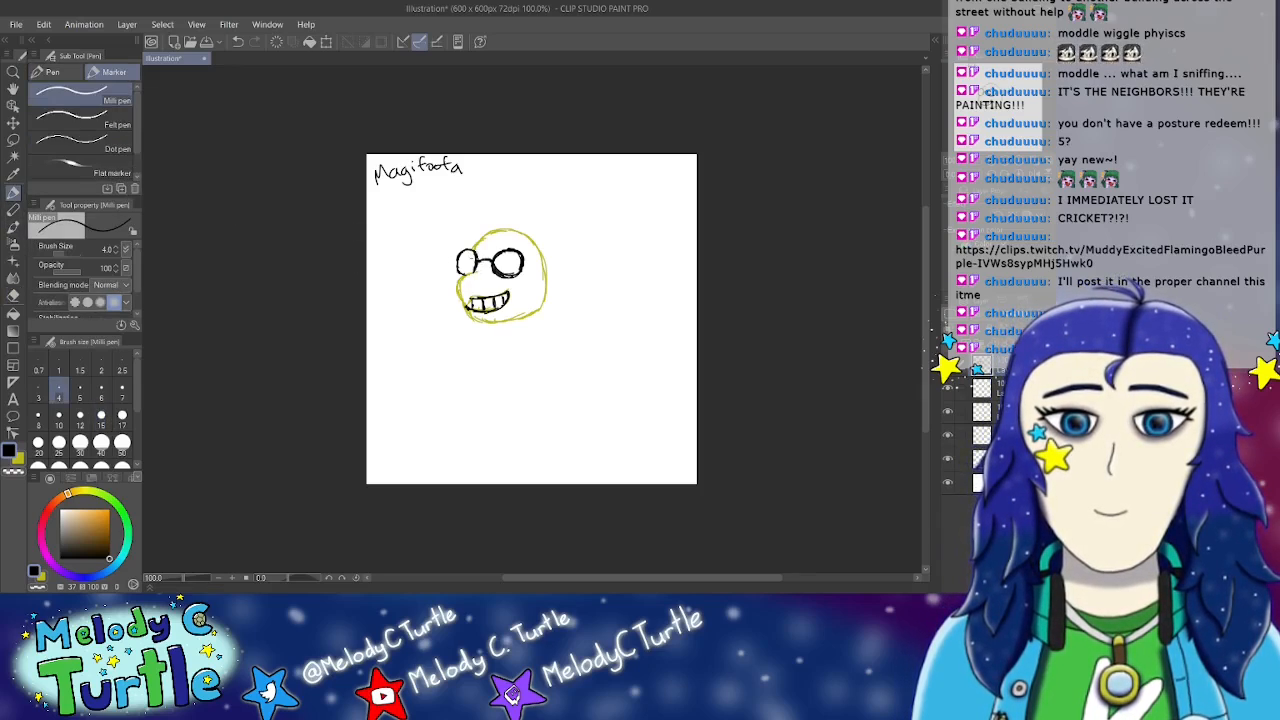
Step: Move the head drawing slightly up and to the right on the canvas, and return to the Milli pen
left_click(13, 122)
left_click_drag(522, 290, 547, 276)
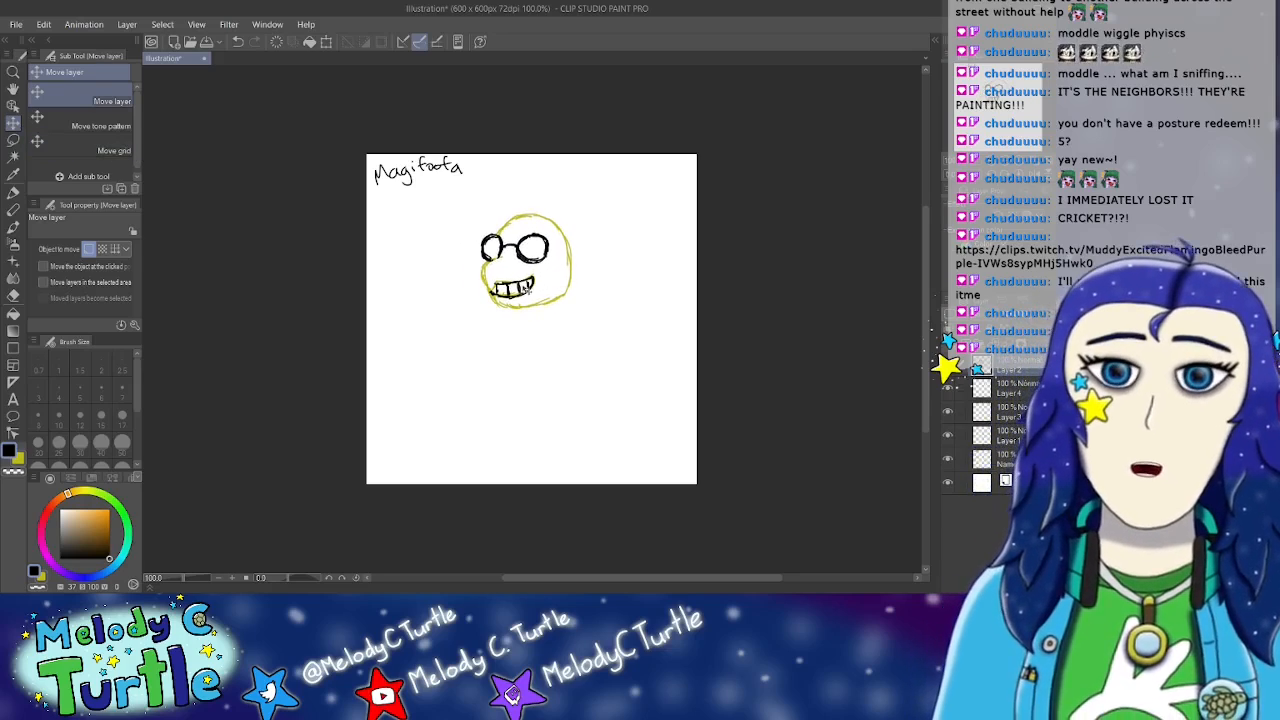
left_click(13, 190)
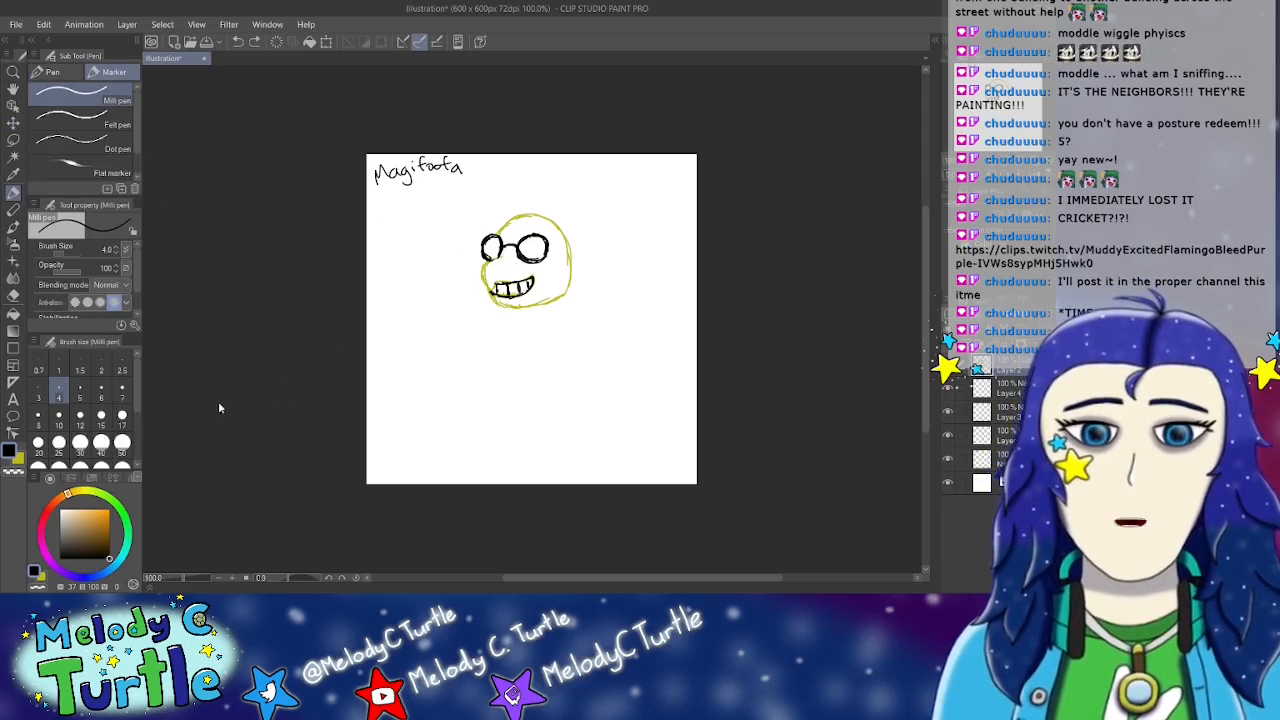
Step: Set the secondary colour to green and outline a curved hat brim in black across the top of the head
left_click(19, 459)
left_click_drag(483, 264, 499, 257)
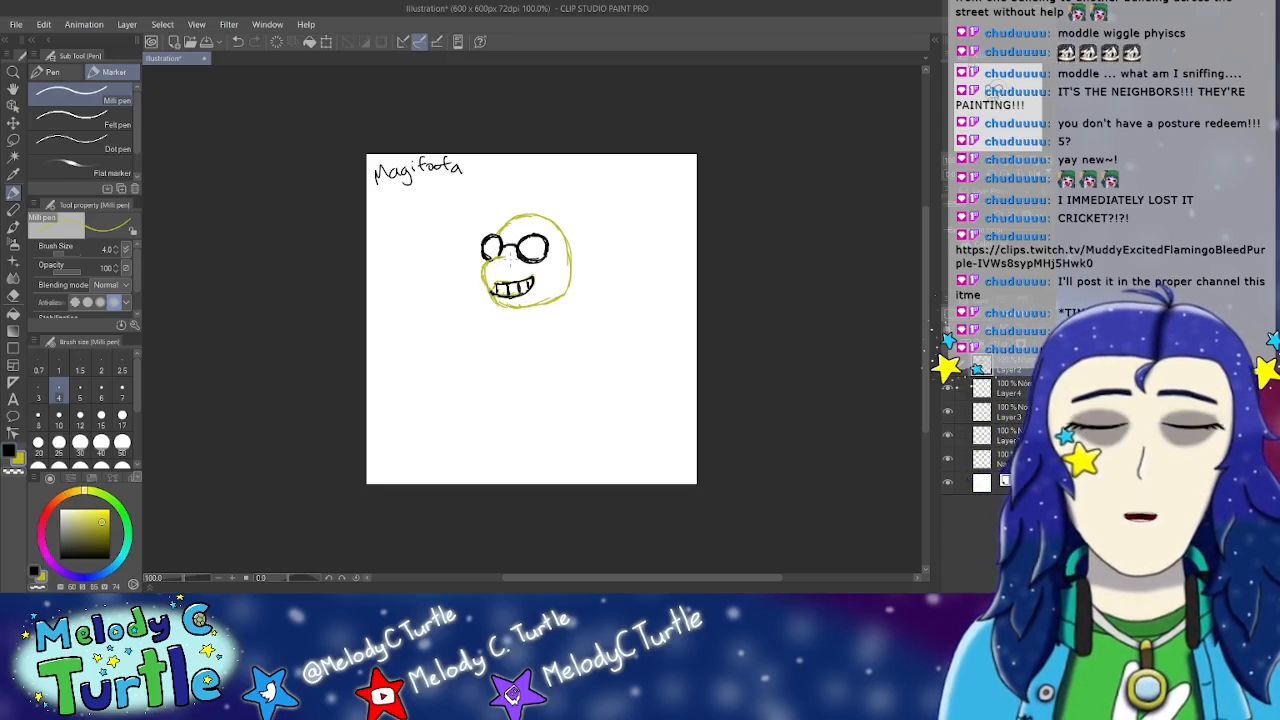
left_click(126, 512)
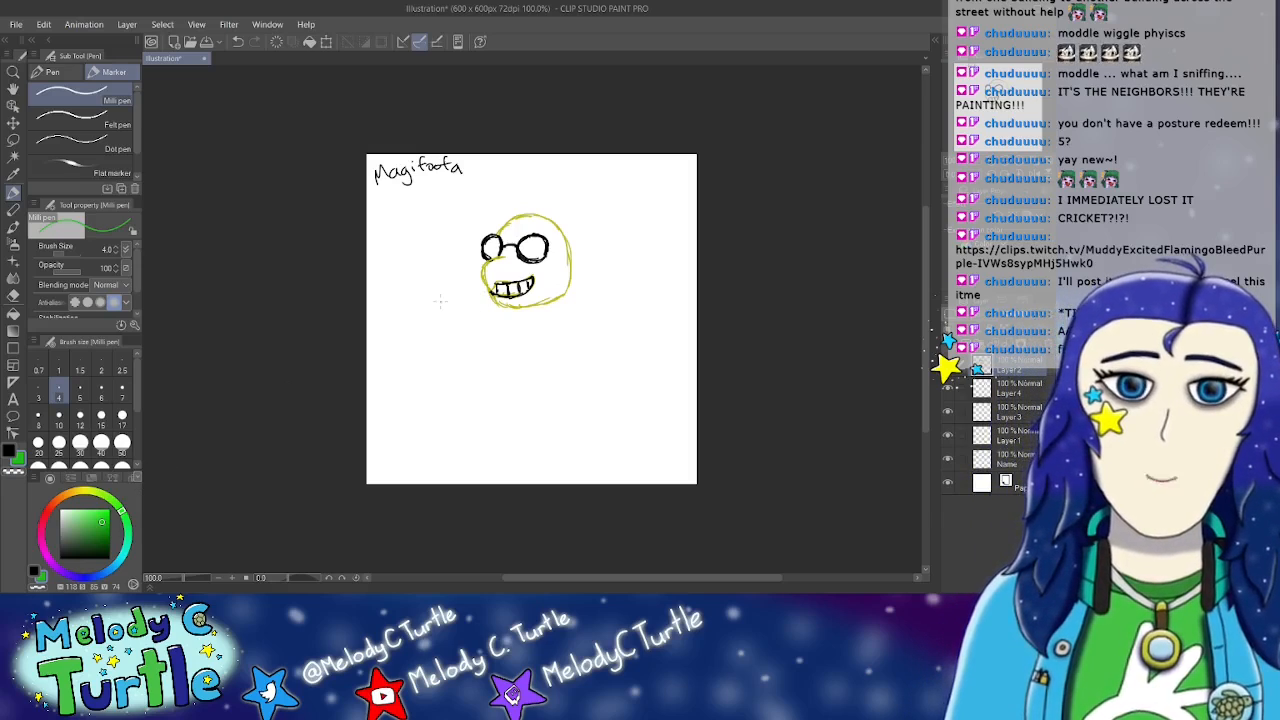
left_click(8, 451)
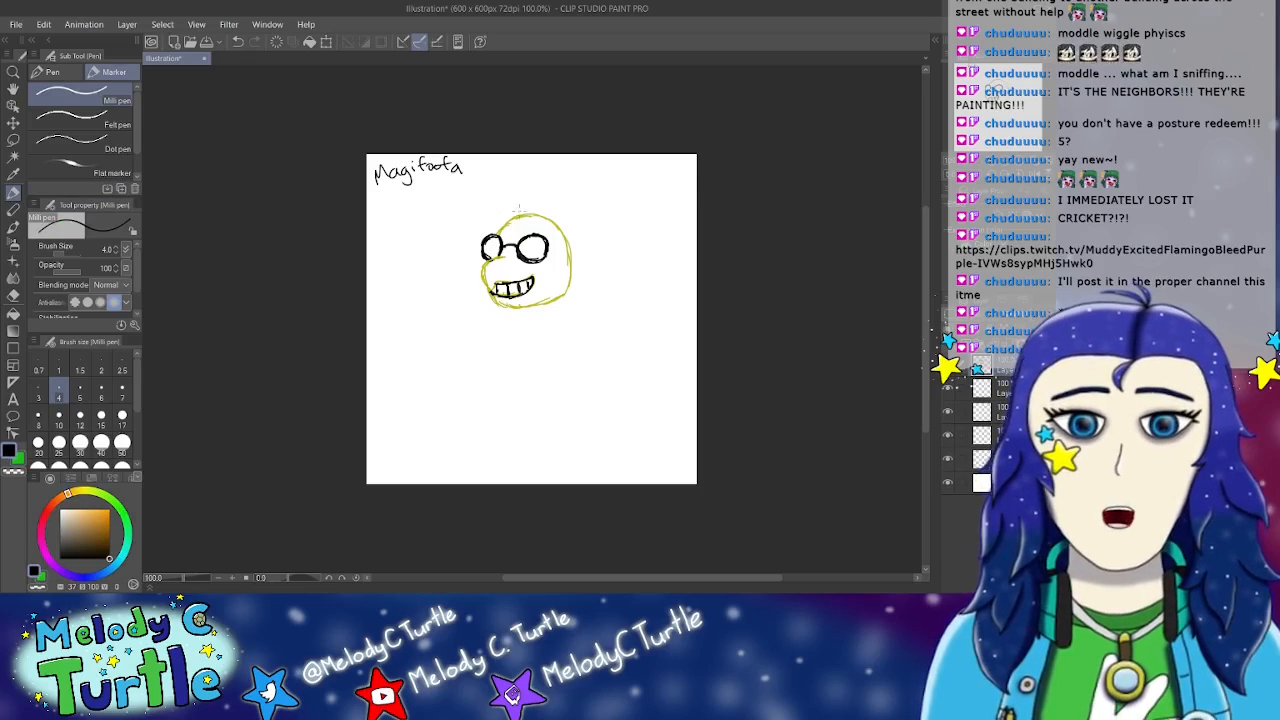
mouse_move(510, 210)
left_mouse_down()
mouse_move(508, 224)
mouse_move(566, 235)
mouse_move(524, 208)
mouse_move(560, 210)
mouse_move(582, 226)
mouse_move(573, 241)
left_mouse_up()
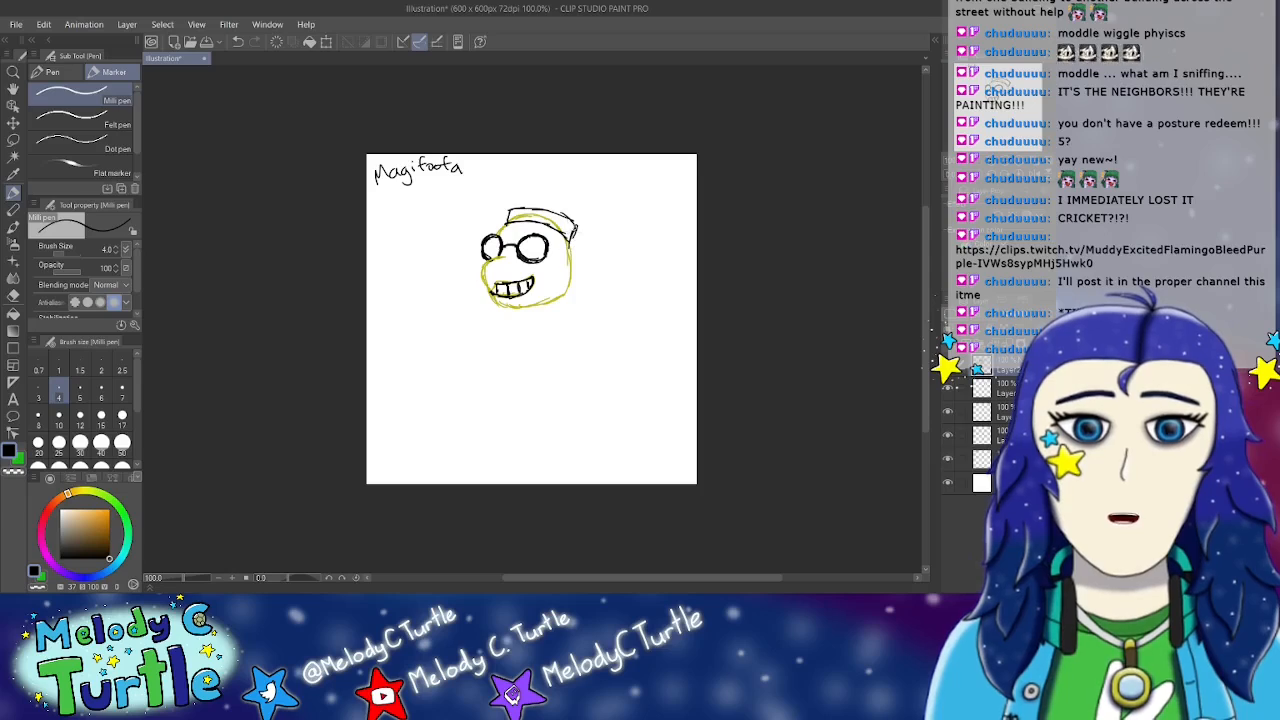
Step: Erase the brim's front end and the yellow head line inside the brim, and redraw that end further forward in black
left_click(13, 295)
mouse_move(510, 219)
left_mouse_down()
mouse_move(568, 230)
mouse_move(506, 212)
left_mouse_up()
left_click(13, 193)
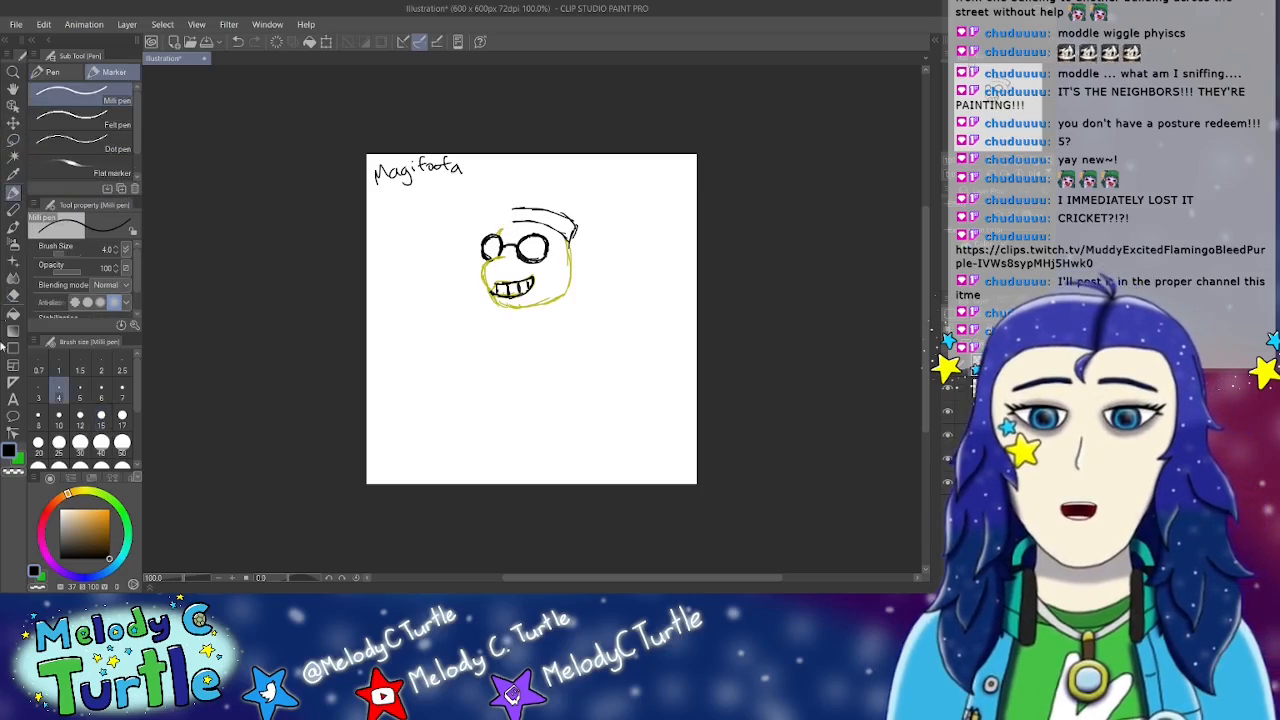
mouse_move(514, 222)
left_mouse_down()
mouse_move(501, 228)
mouse_move(519, 209)
left_mouse_up()
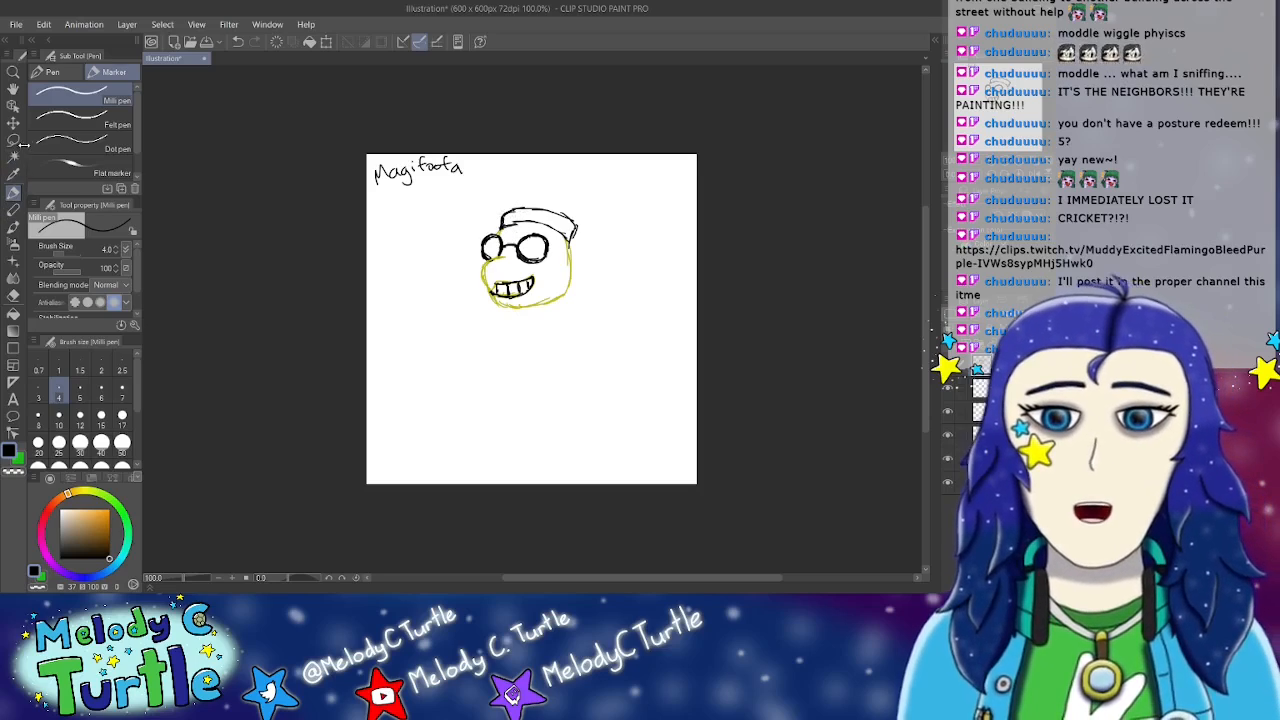
Step: Move the head drawing slightly down and to the right on the canvas, and return to the Milli pen
left_click(13, 124)
left_click_drag(505, 262, 509, 267)
left_click(15, 192)
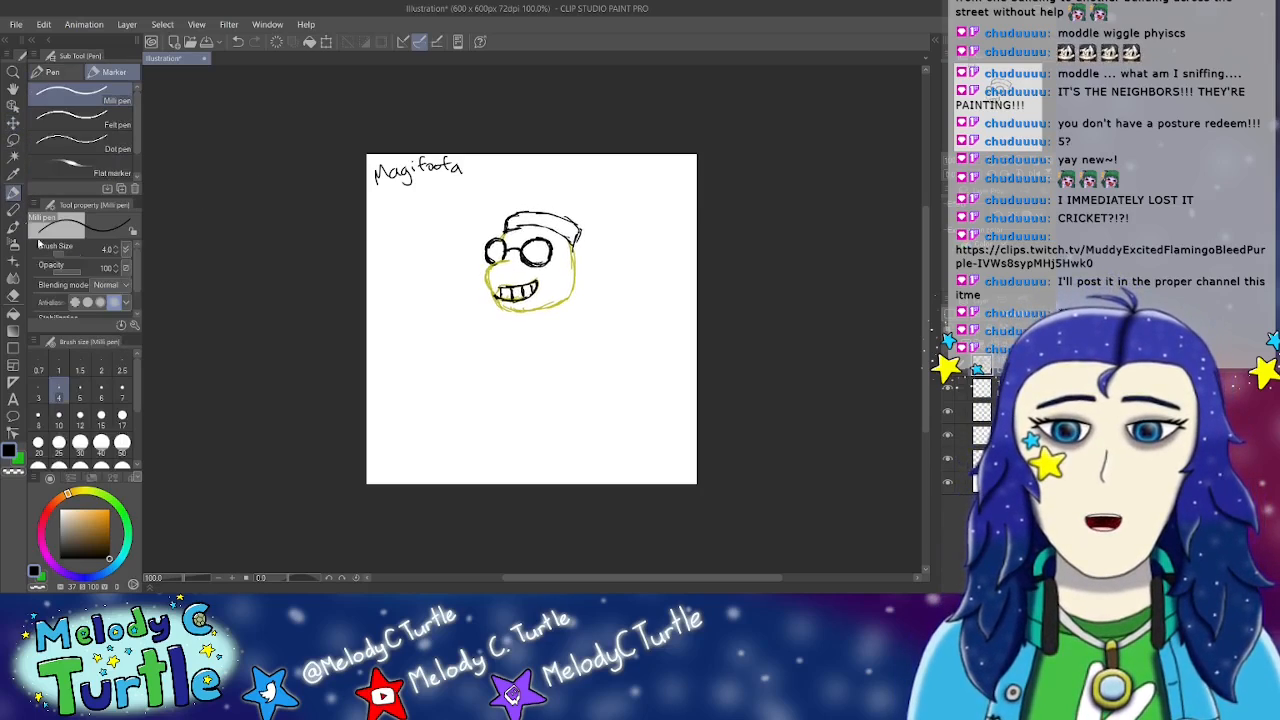
Step: Draw a tall pointed hat above the brim in a darker green and thin its doubled front line with the eraser
left_click(20, 460)
left_click(102, 527)
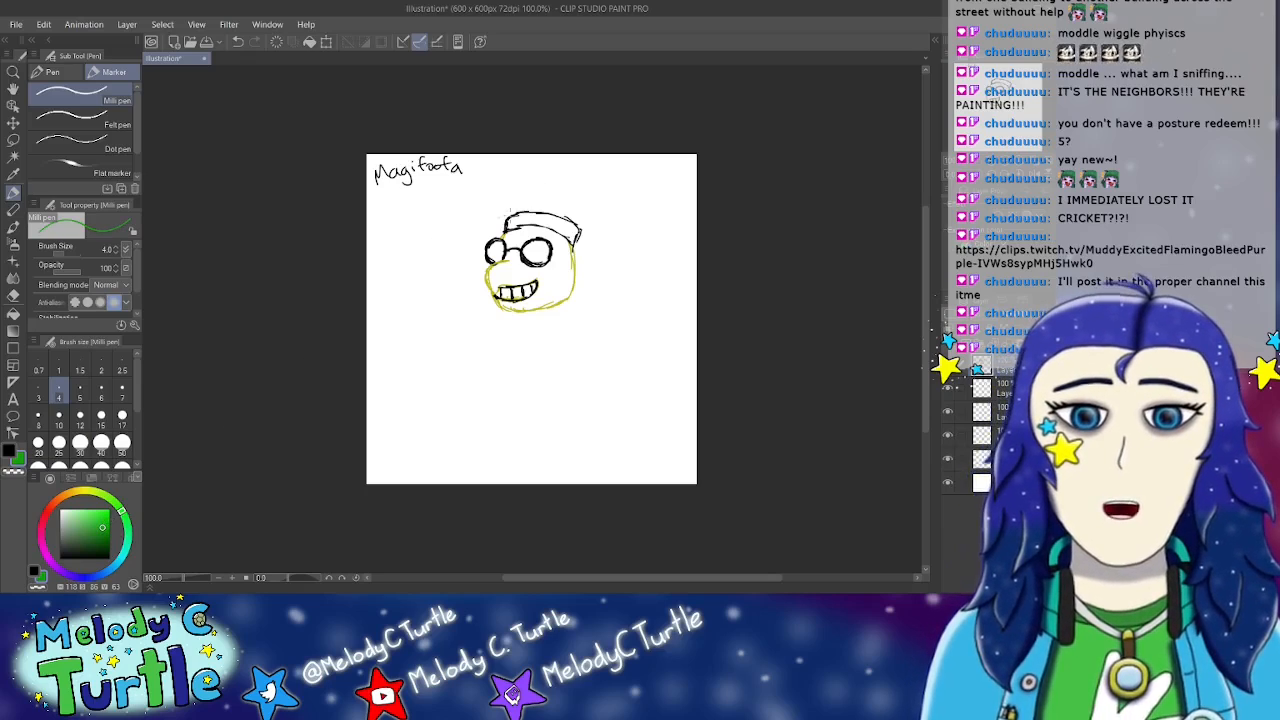
mouse_move(508, 214)
left_mouse_down()
mouse_move(564, 160)
mouse_move(580, 216)
left_mouse_up()
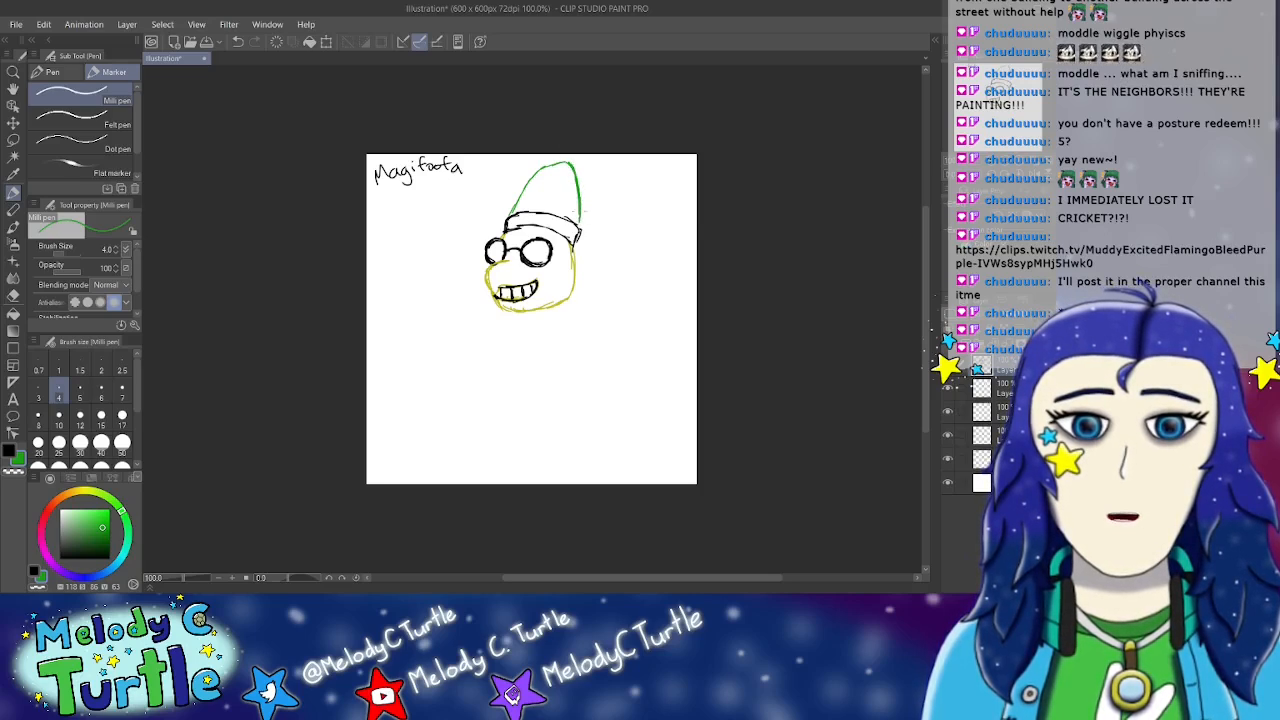
left_click_drag(570, 158, 518, 202)
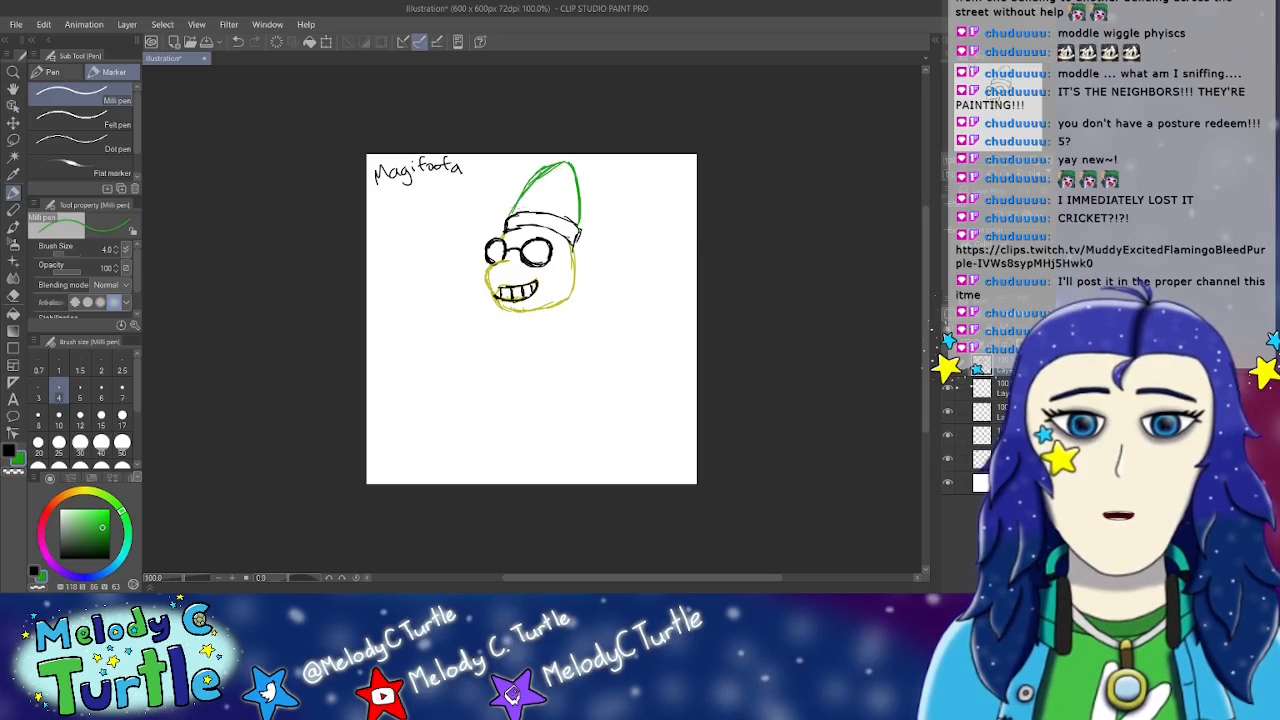
left_click(13, 295)
mouse_move(540, 168)
left_mouse_down()
mouse_move(554, 160)
mouse_move(526, 186)
mouse_move(562, 172)
left_mouse_up()
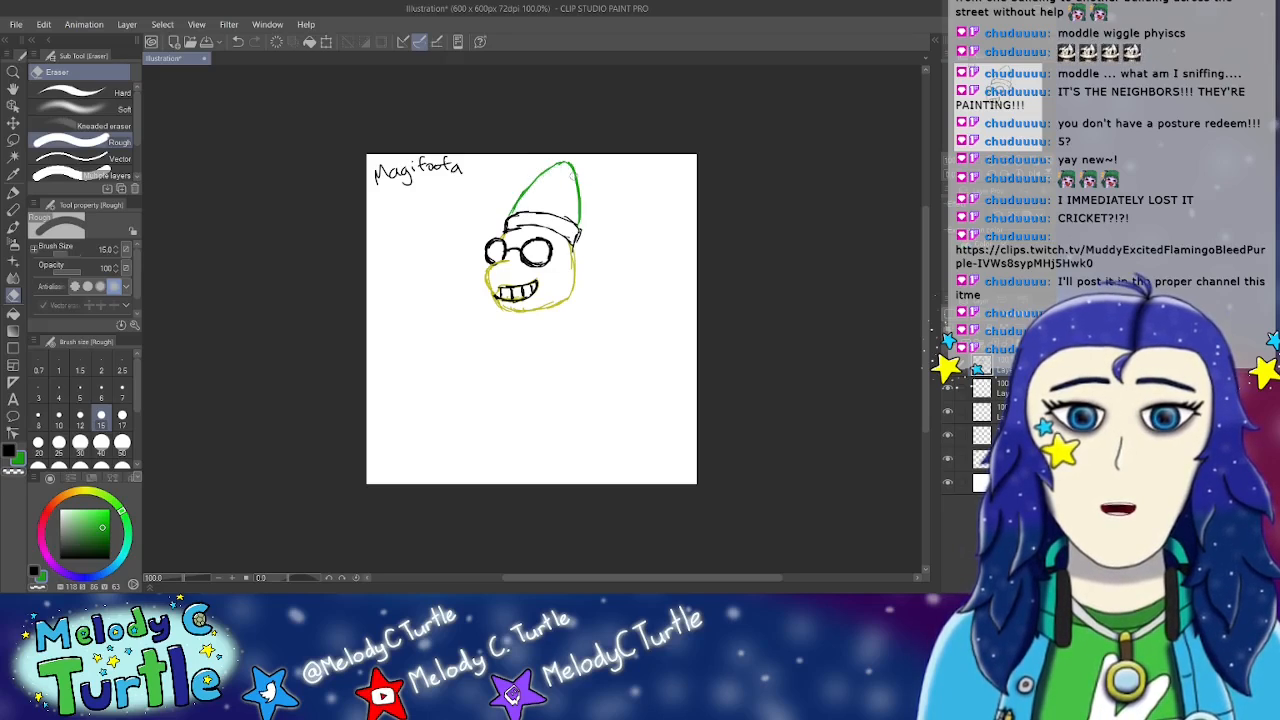
left_click(13, 192)
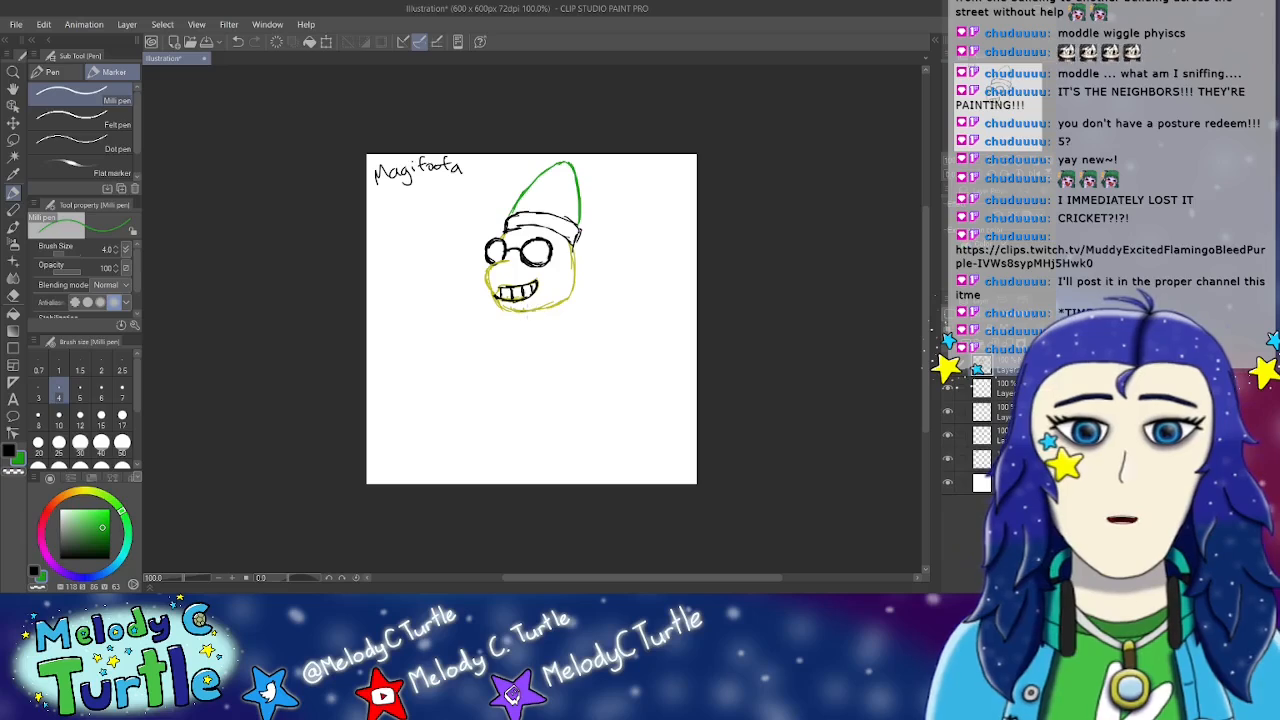
Step: Outline the green robe below the head, with a bent rear arm, a forward-stretched front arm and a bottom hem
mouse_move(568, 302)
left_mouse_down()
mouse_move(526, 314)
mouse_move(588, 306)
left_mouse_up()
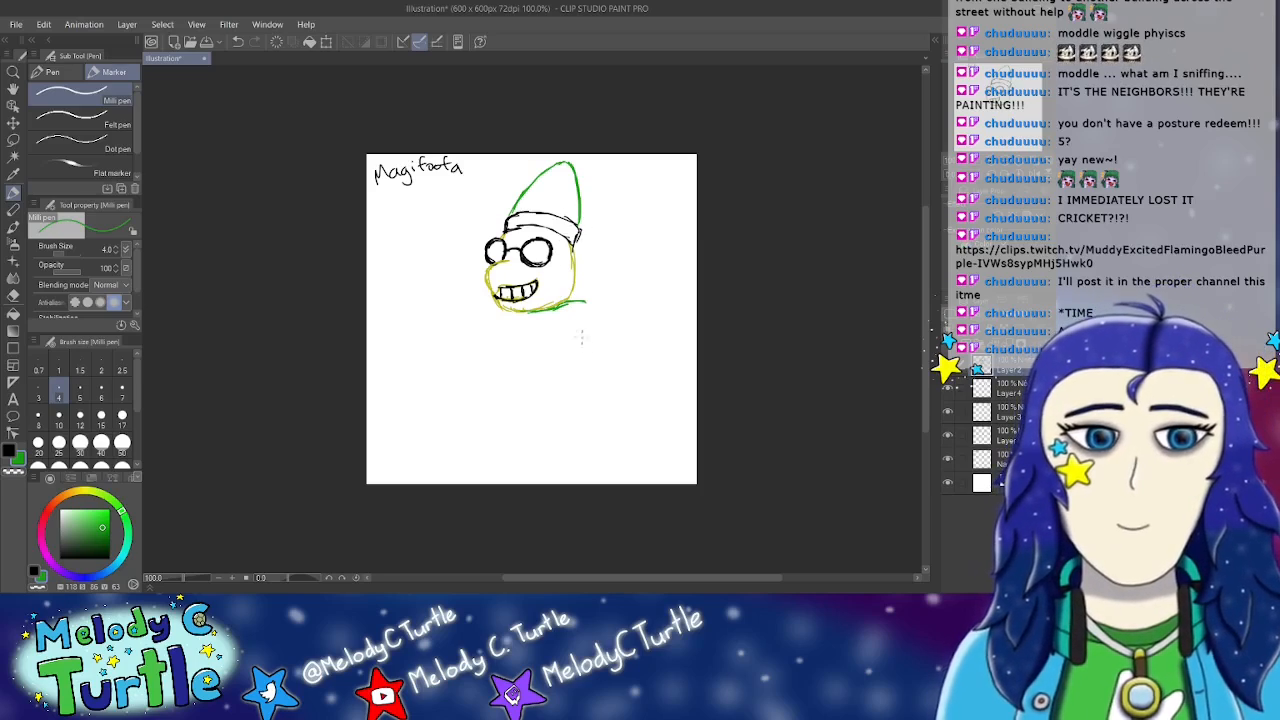
mouse_move(582, 302)
left_mouse_down()
mouse_move(622, 327)
mouse_move(614, 396)
left_mouse_up()
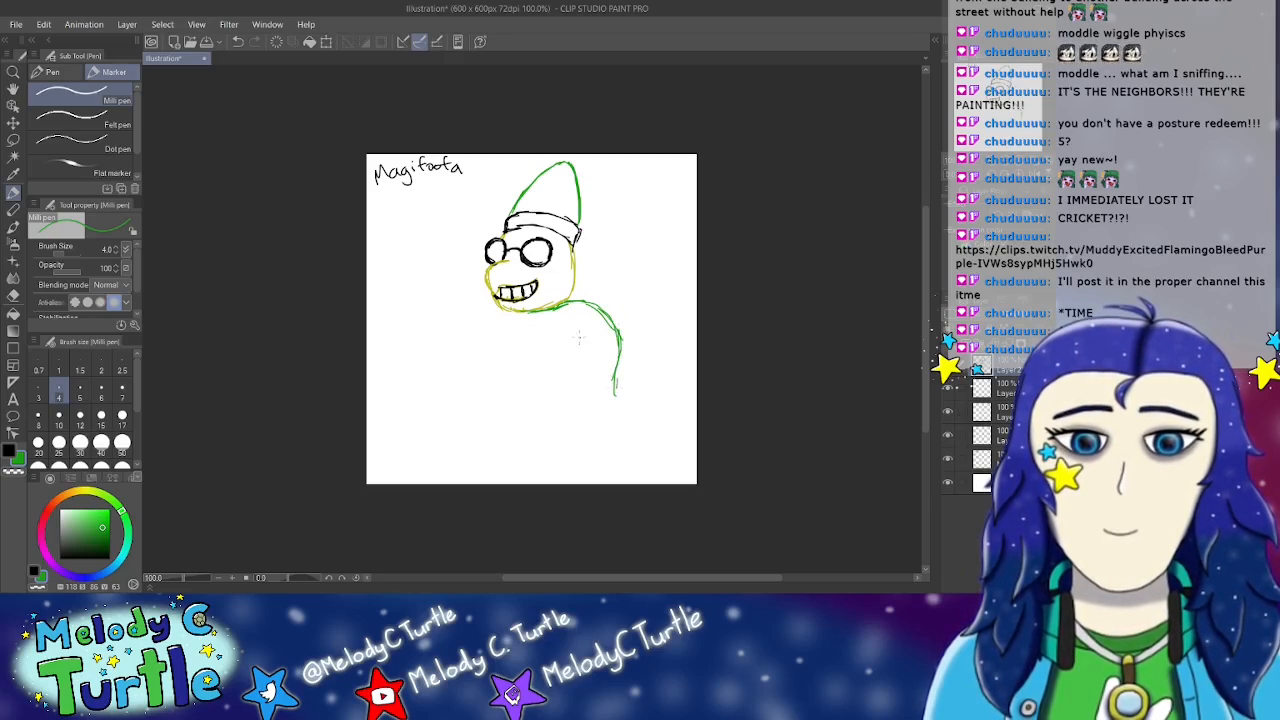
left_click_drag(576, 332, 572, 404)
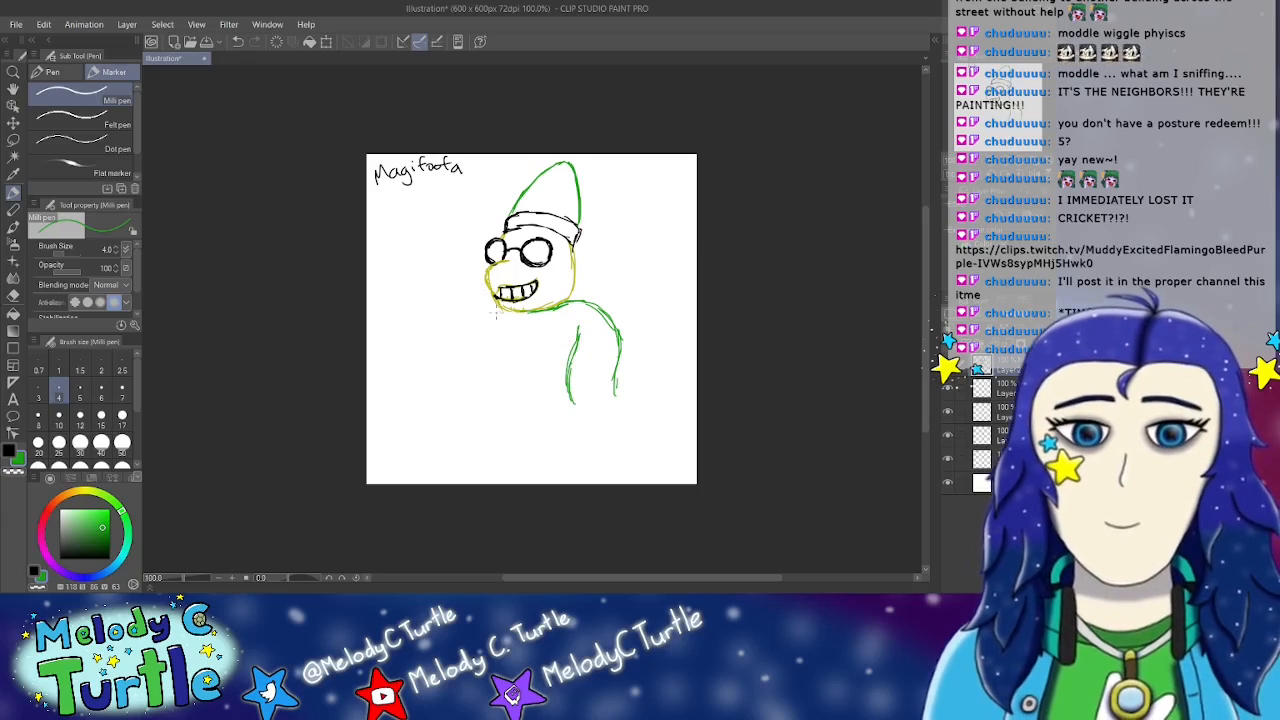
mouse_move(508, 308)
left_mouse_down()
mouse_move(437, 308)
mouse_move(442, 351)
mouse_move(474, 357)
mouse_move(439, 352)
mouse_move(496, 350)
left_mouse_up()
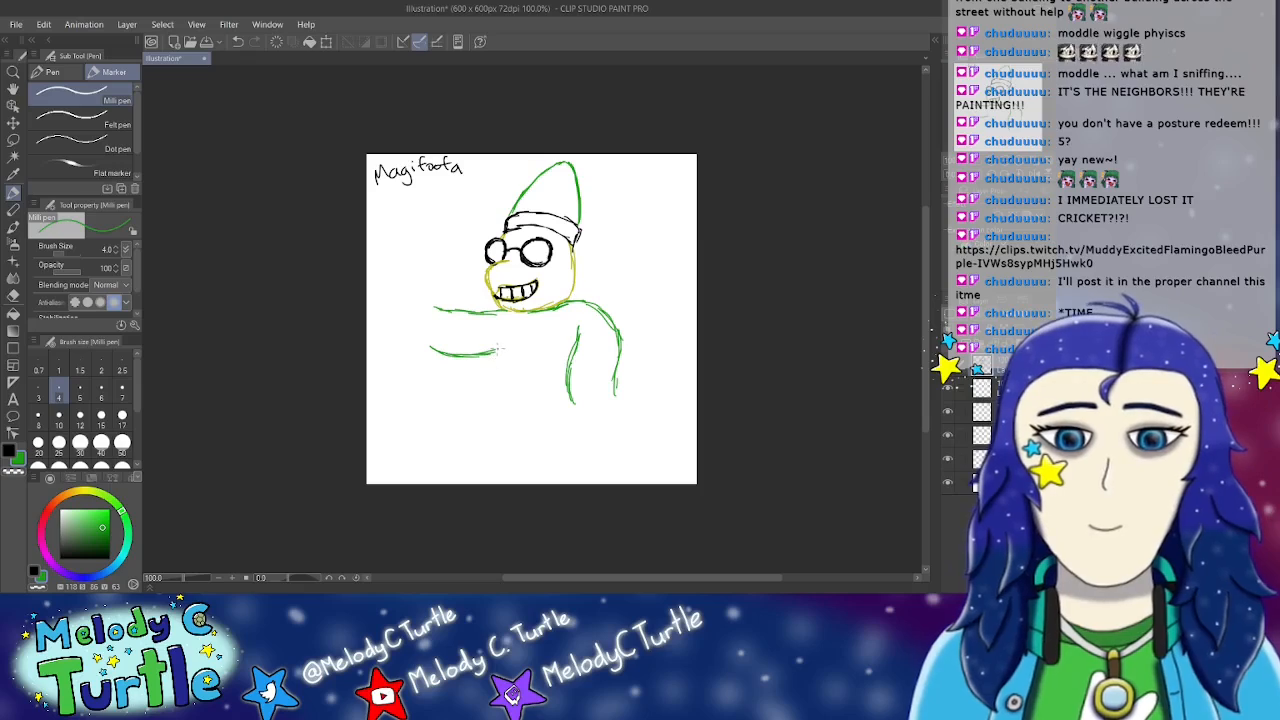
mouse_move(497, 338)
left_mouse_down()
mouse_move(498, 445)
mouse_move(512, 461)
mouse_move(501, 454)
mouse_move(543, 460)
mouse_move(520, 468)
mouse_move(614, 456)
left_mouse_up()
Step: Draw black rectangular cuffs at the ends of both robe sleeves
key("x")
mouse_move(572, 402)
left_mouse_down()
mouse_move(575, 412)
mouse_move(618, 393)
mouse_move(628, 408)
mouse_move(615, 413)
mouse_move(628, 410)
left_mouse_up()
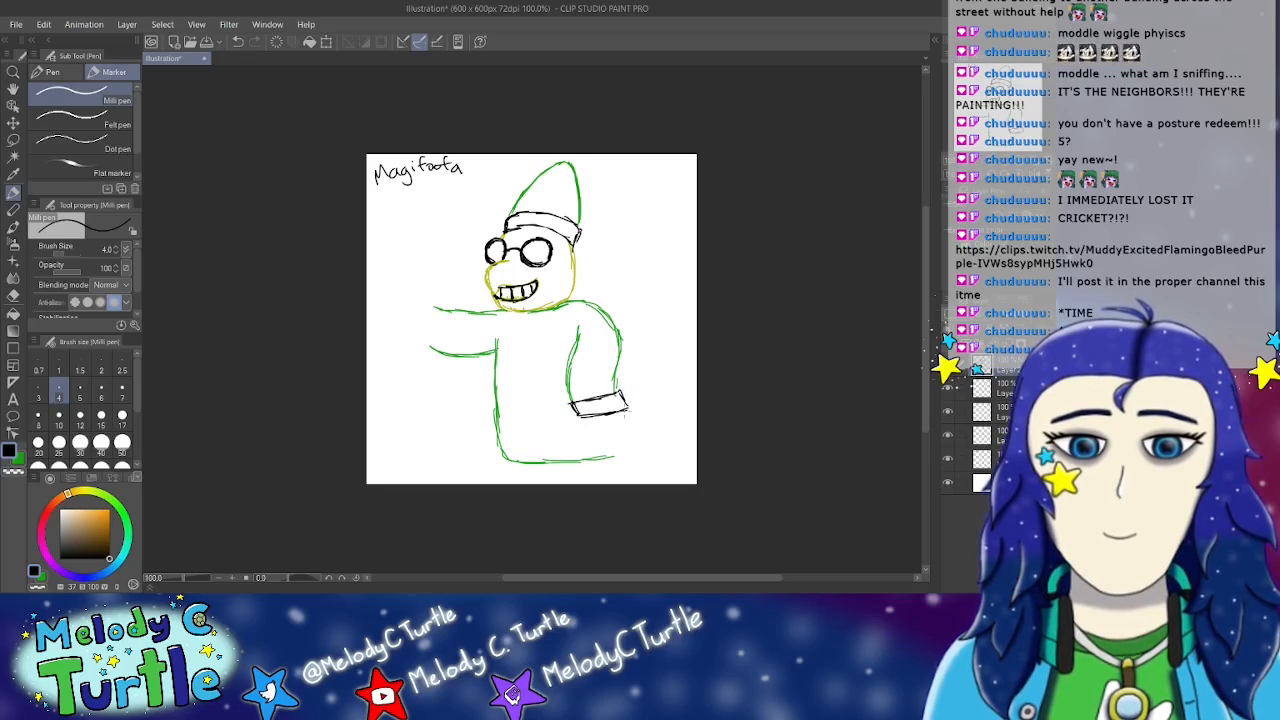
left_click_drag(432, 303, 432, 352)
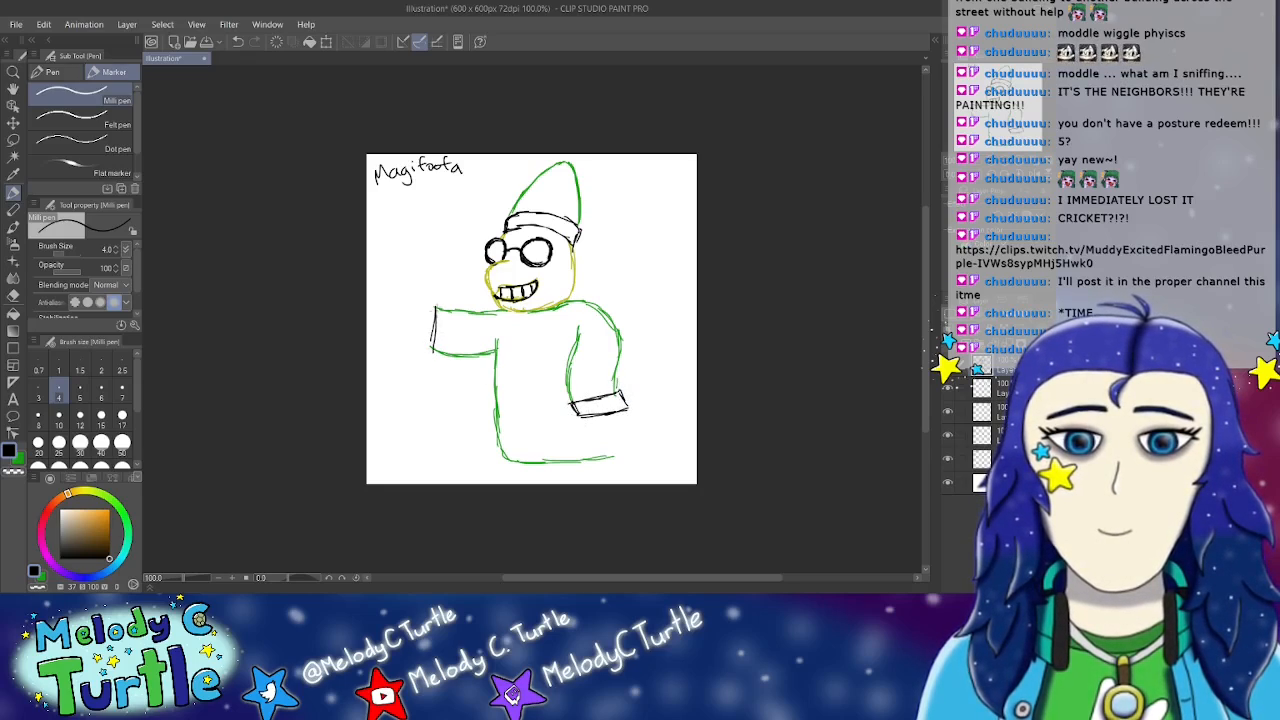
mouse_move(434, 305)
left_mouse_down()
mouse_move(418, 305)
mouse_move(418, 349)
mouse_move(436, 351)
left_mouse_up()
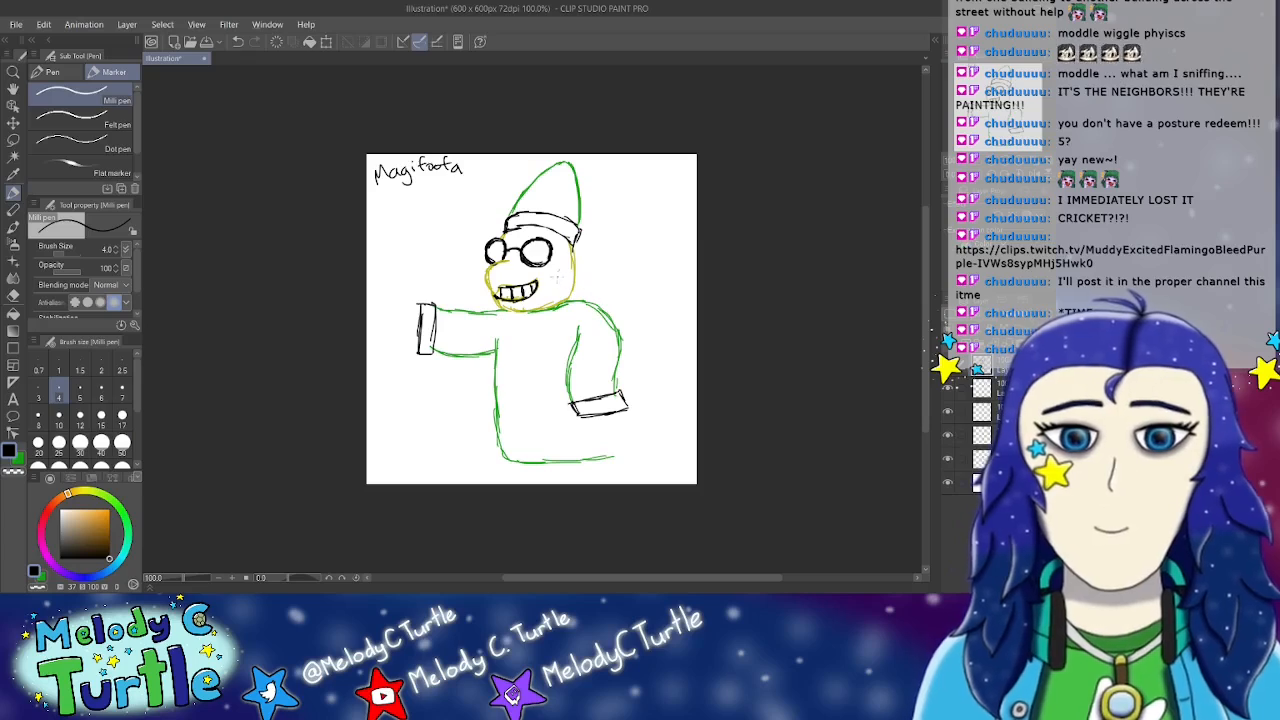
Step: Draw a hand with pointed fingers below the rear cuff in the head's yellow, and close the robe's back corner in green
left_click(492, 277, "alt")
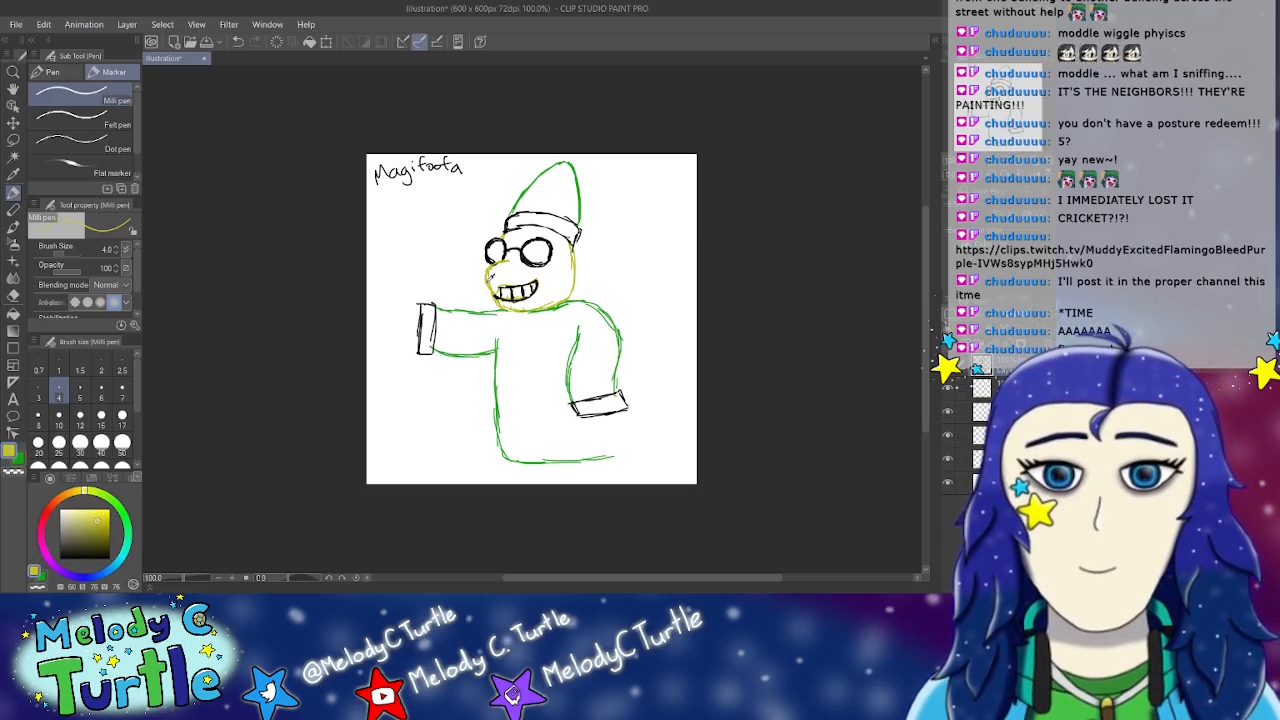
left_click_drag(590, 421, 630, 432)
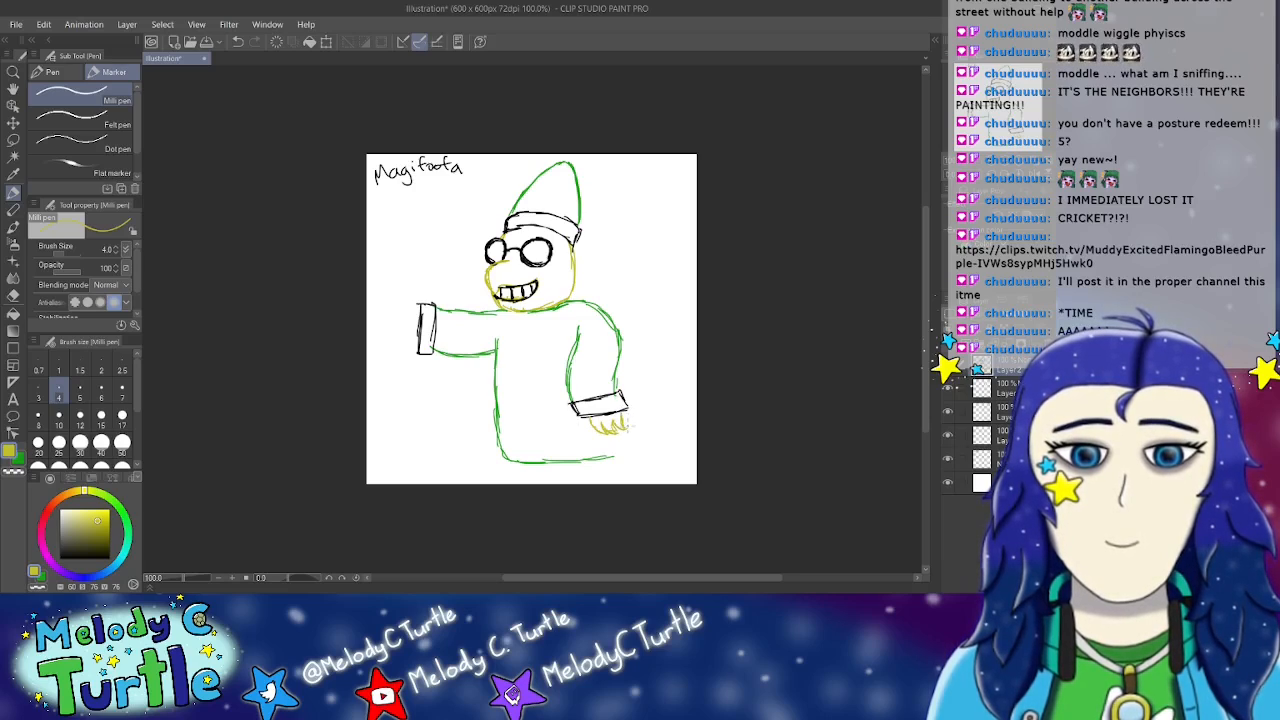
left_click(16, 459)
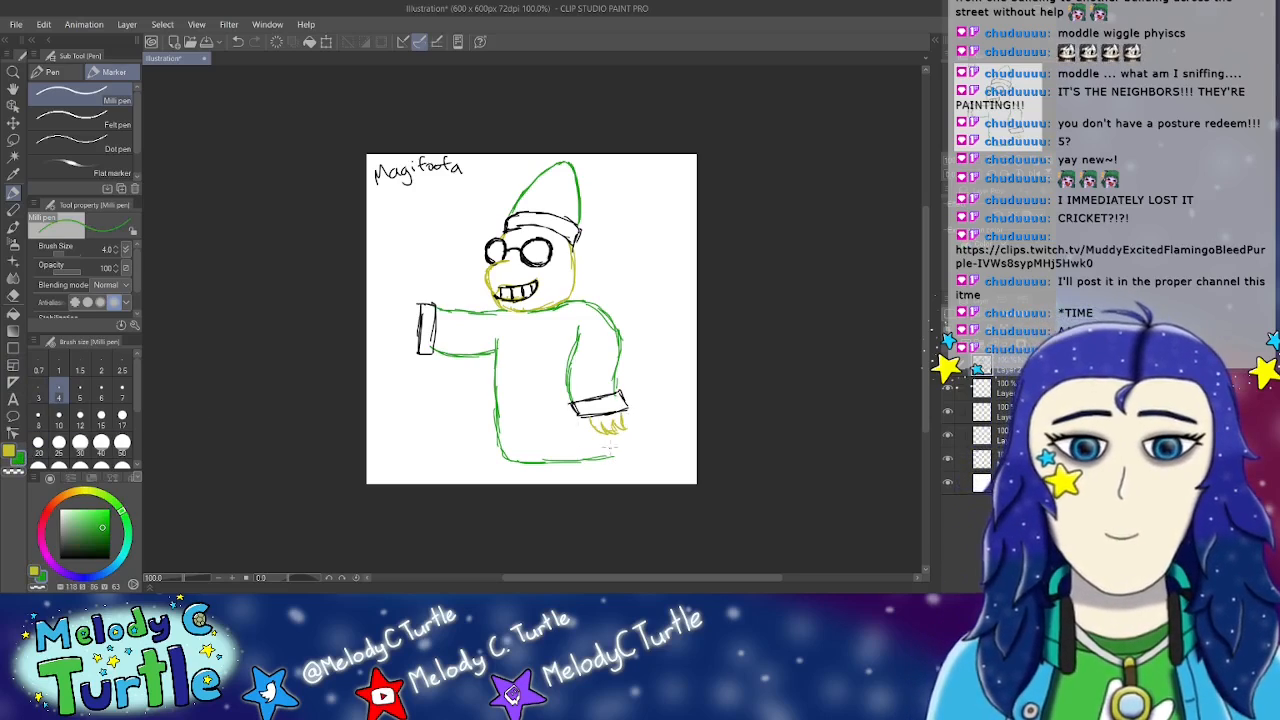
mouse_move(598, 463)
left_mouse_down()
mouse_move(622, 455)
mouse_move(616, 440)
left_mouse_up()
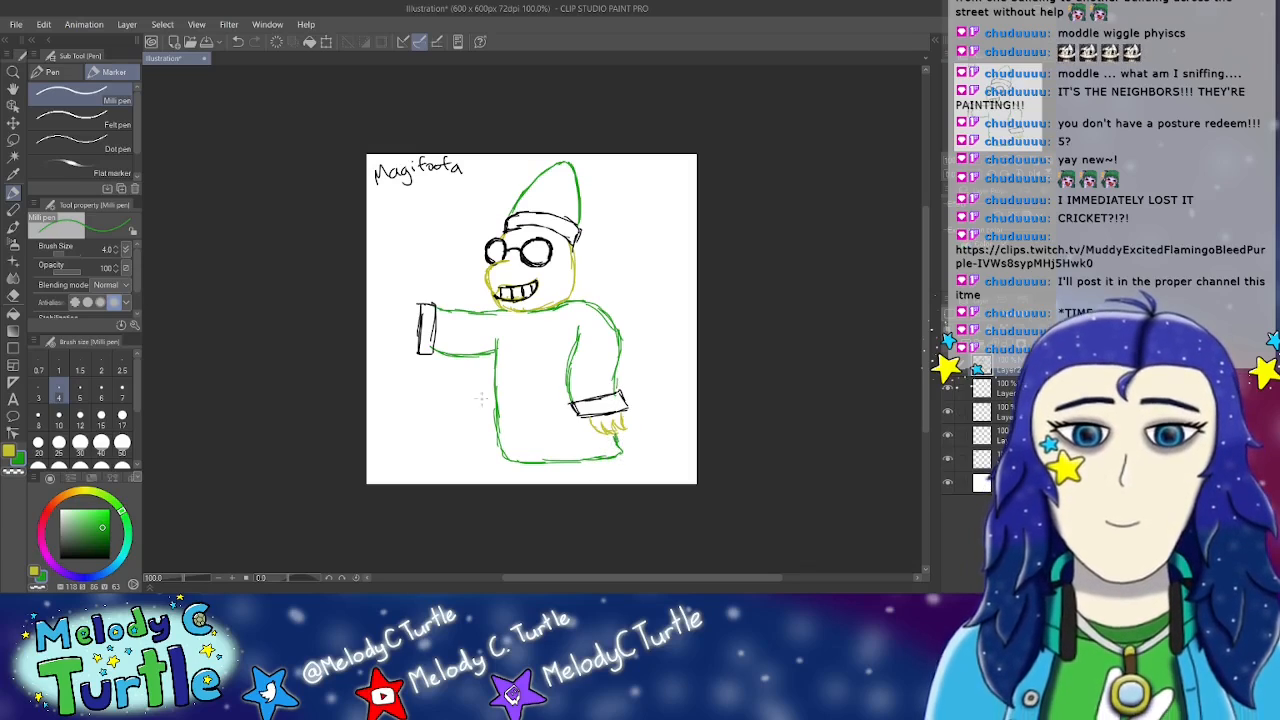
Step: Move the whole character to the right on the canvas, and return to the Milli pen in yellow
left_click(9, 452)
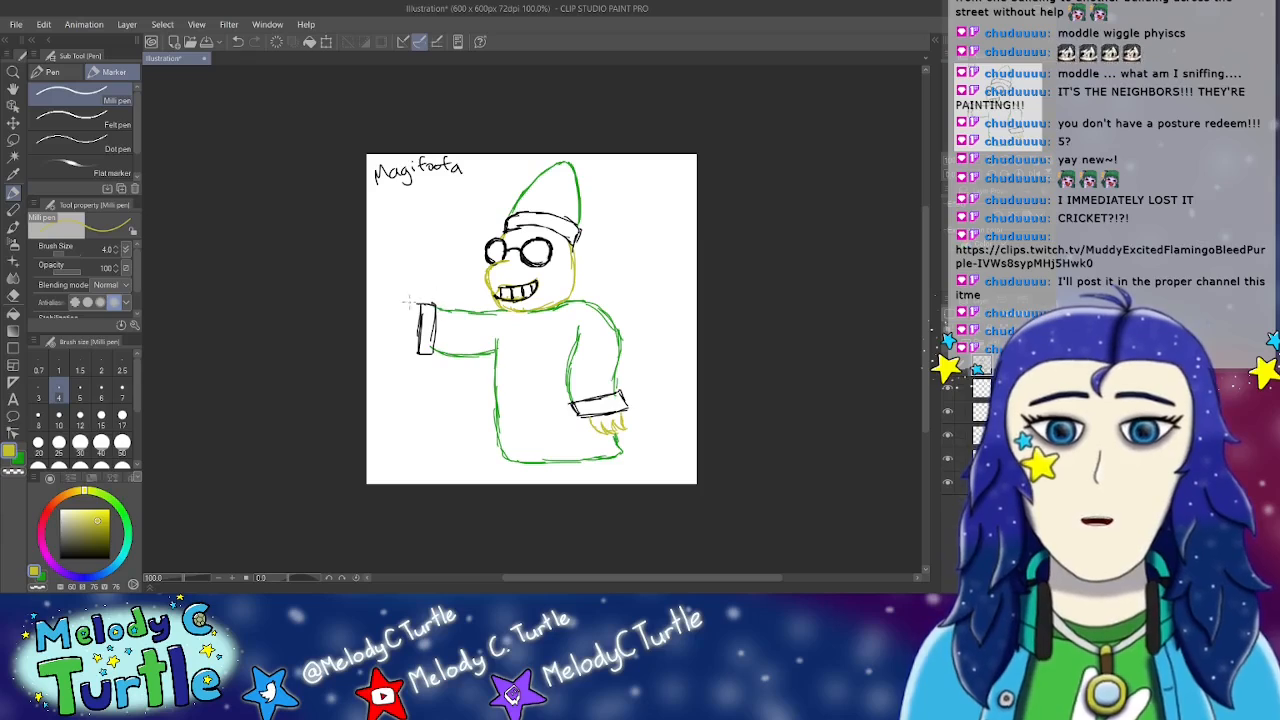
left_click(13, 122)
left_click_drag(518, 328, 546, 333)
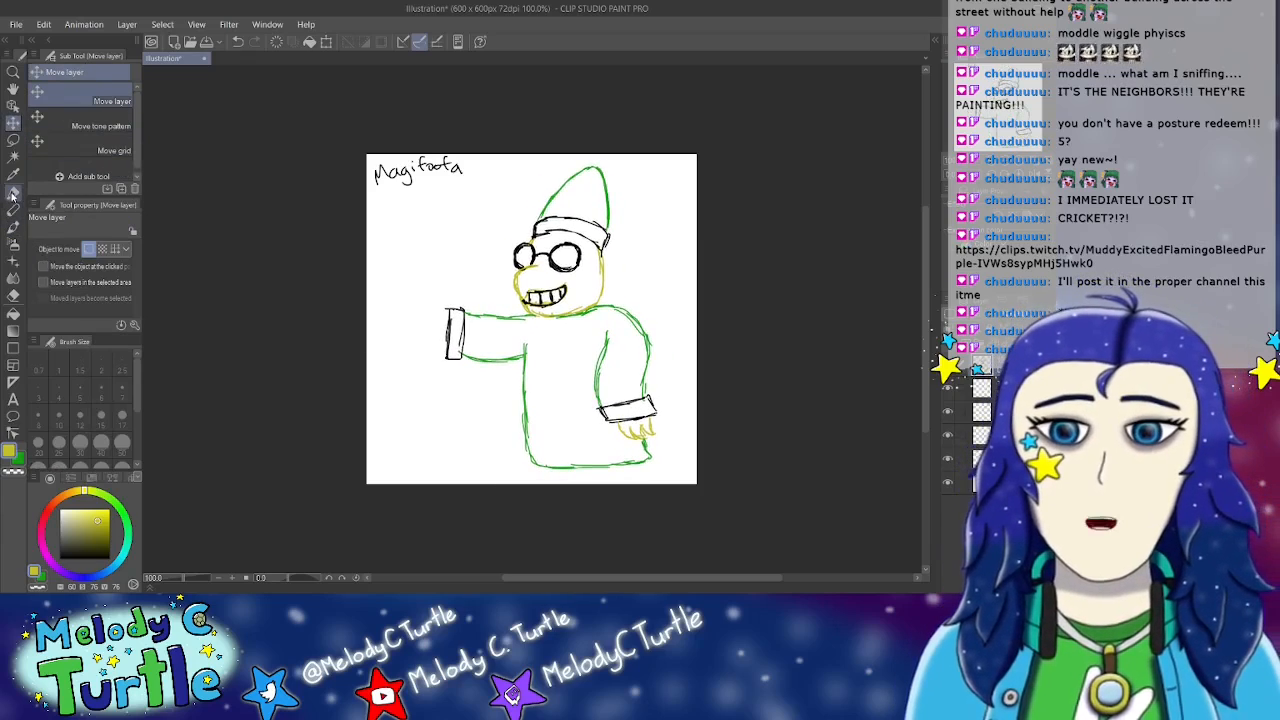
left_click(13, 193)
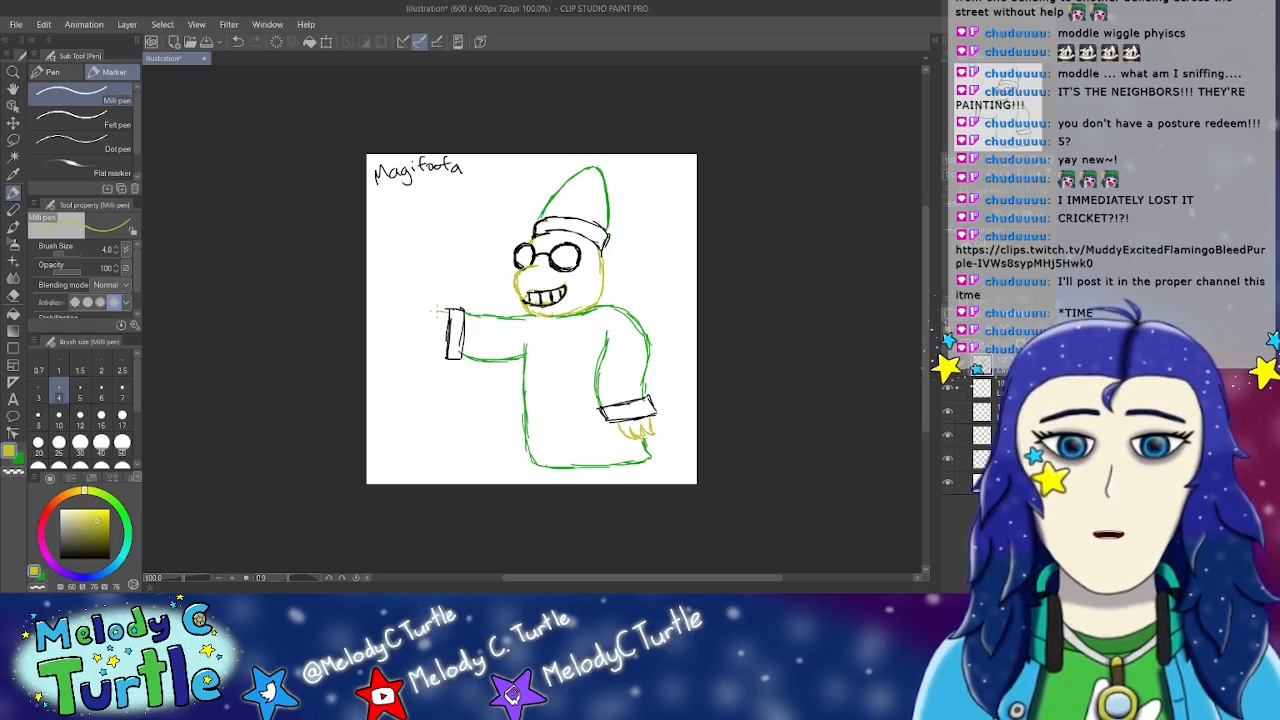
Step: Draw a clenched yellow hand in front of the outstretched sleeve's cuff and erase the stray lines in it
left_click_drag(431, 313, 429, 338)
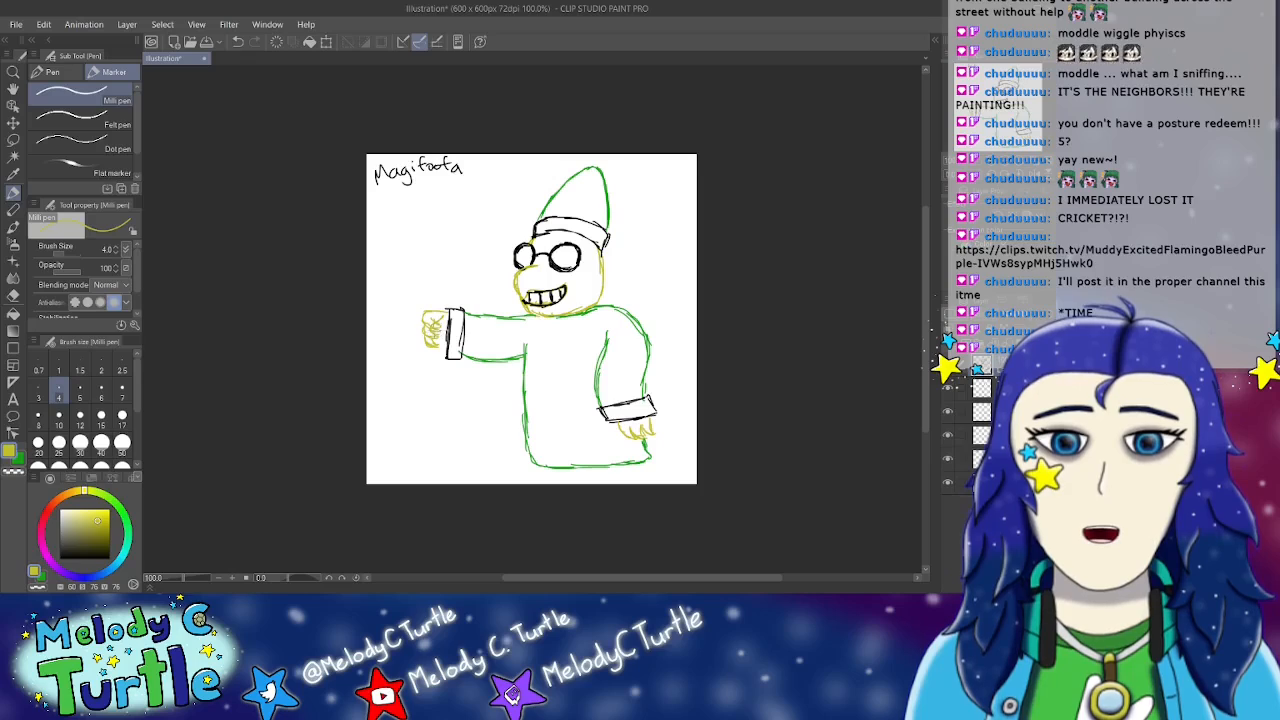
left_click(13, 296)
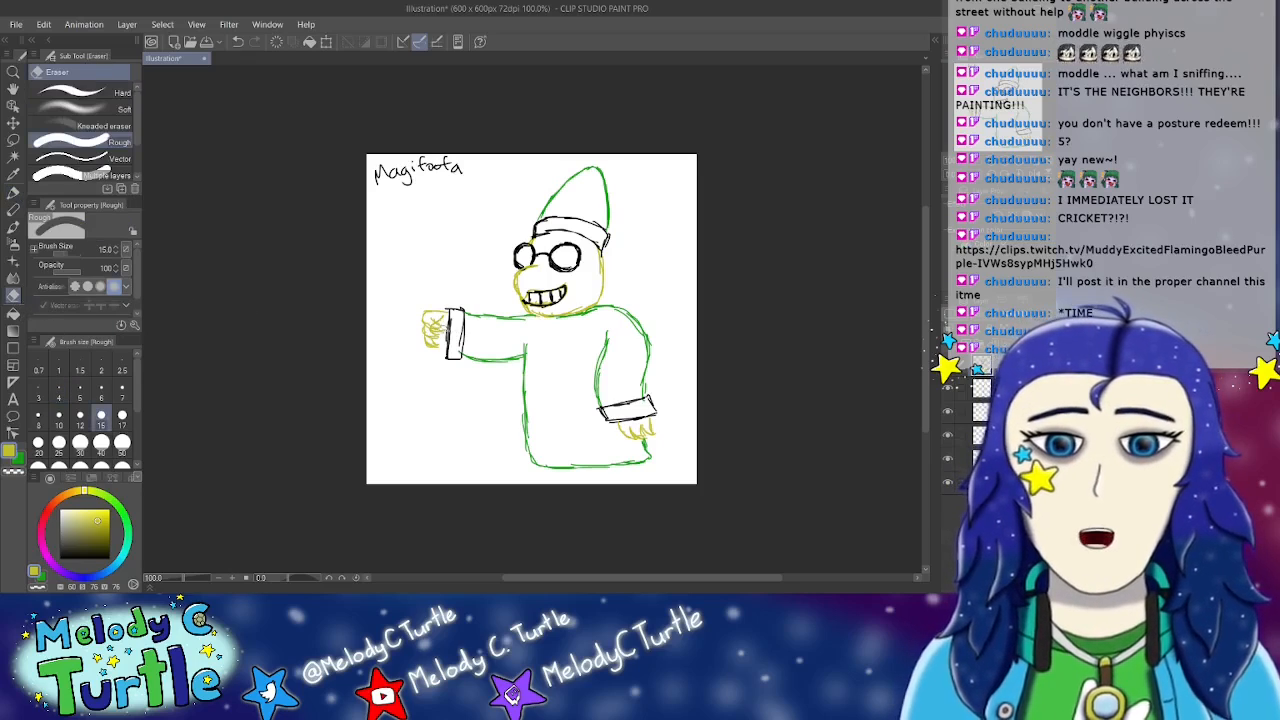
left_click(13, 190)
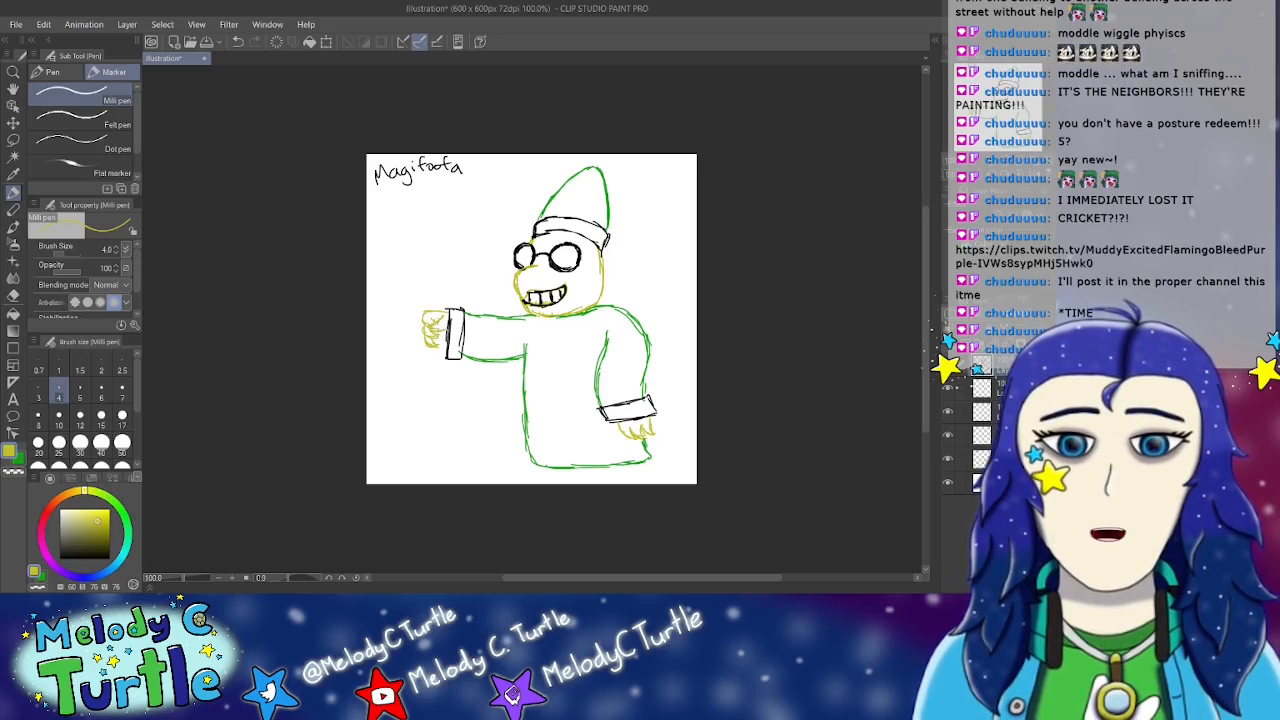
Step: Draw a forked wand held in the front hand in darker yellow, and add a dark red orb in its fork
left_click(103, 531)
mouse_move(433, 326)
left_mouse_down()
mouse_move(425, 288)
mouse_move(451, 291)
mouse_move(438, 374)
left_mouse_up()
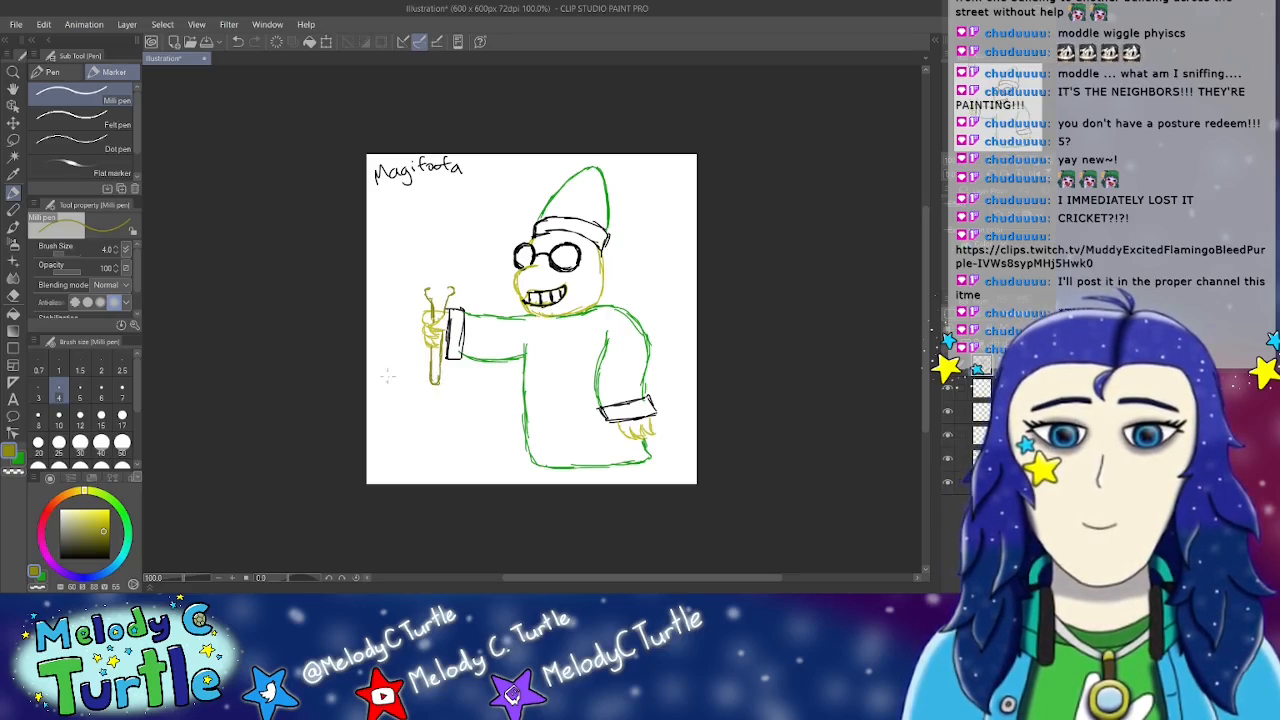
left_click(49, 509)
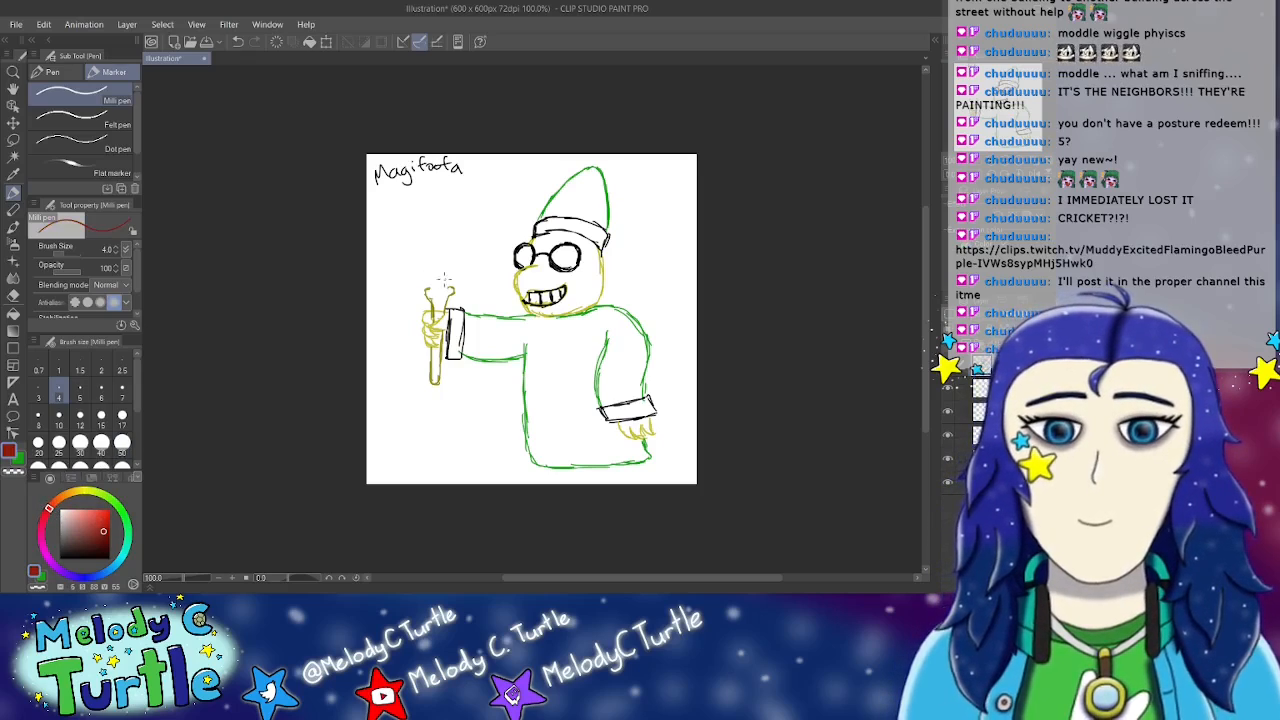
mouse_move(439, 277)
left_mouse_down()
mouse_move(439, 297)
mouse_move(451, 279)
mouse_move(438, 275)
left_mouse_up()
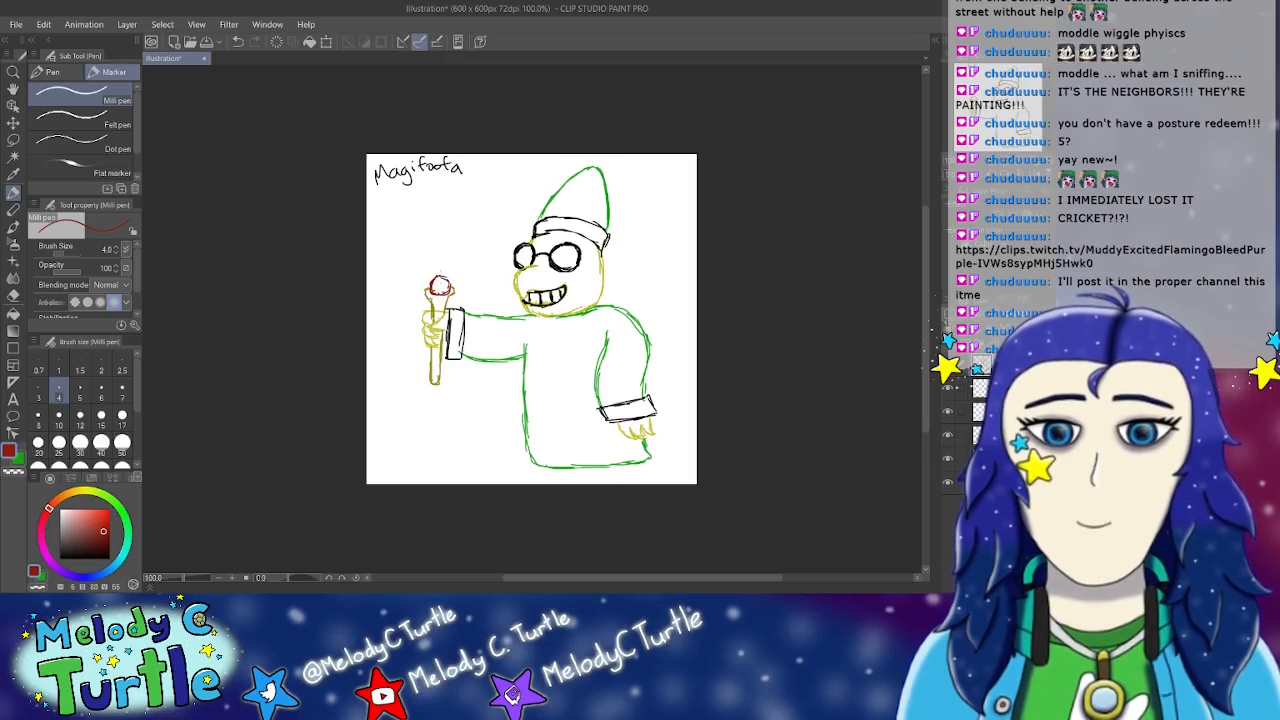
Step: Clean up the lines around the red orb with the eraser, and pick the head's yellow for the Milli pen
left_click(13, 295)
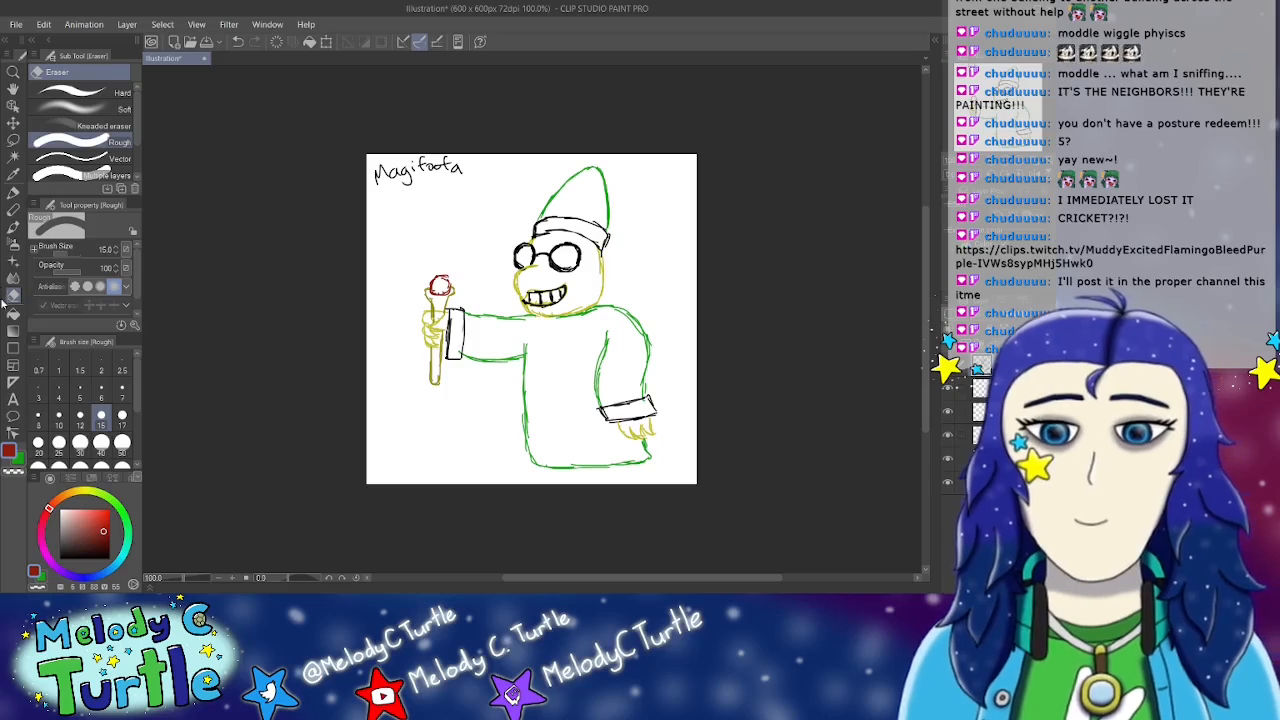
left_click(13, 193)
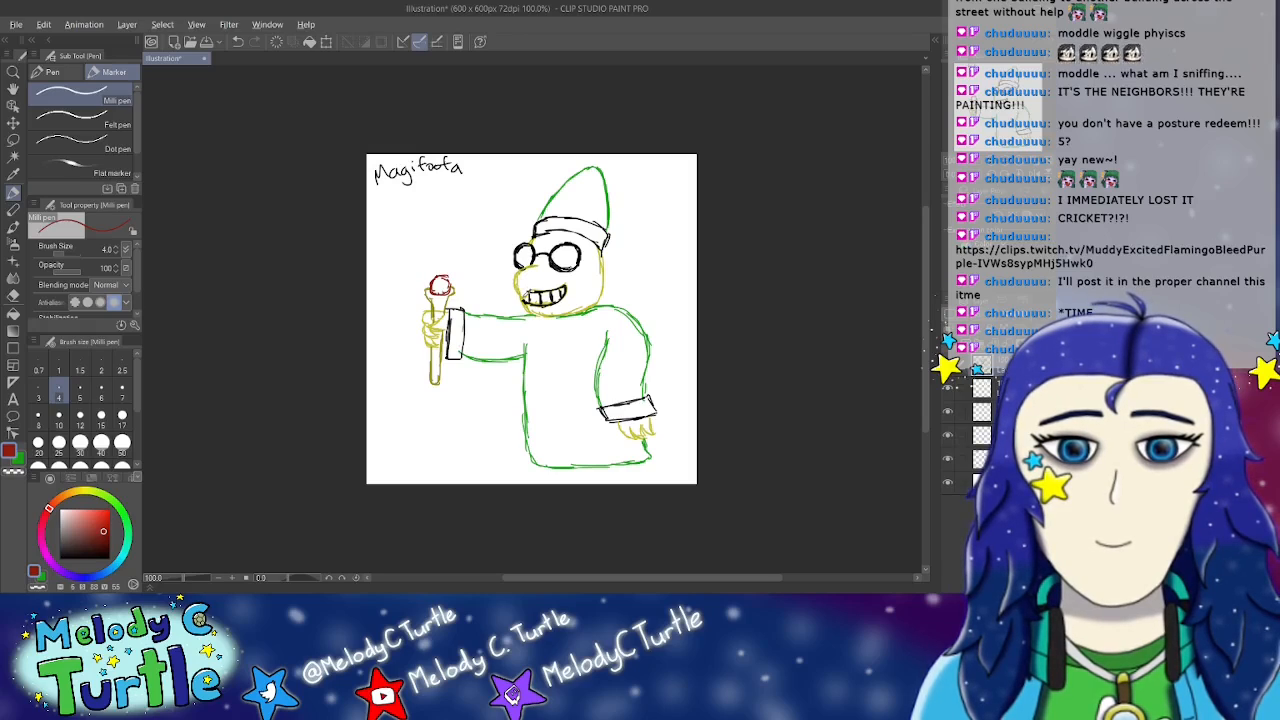
left_click(518, 286, "alt")
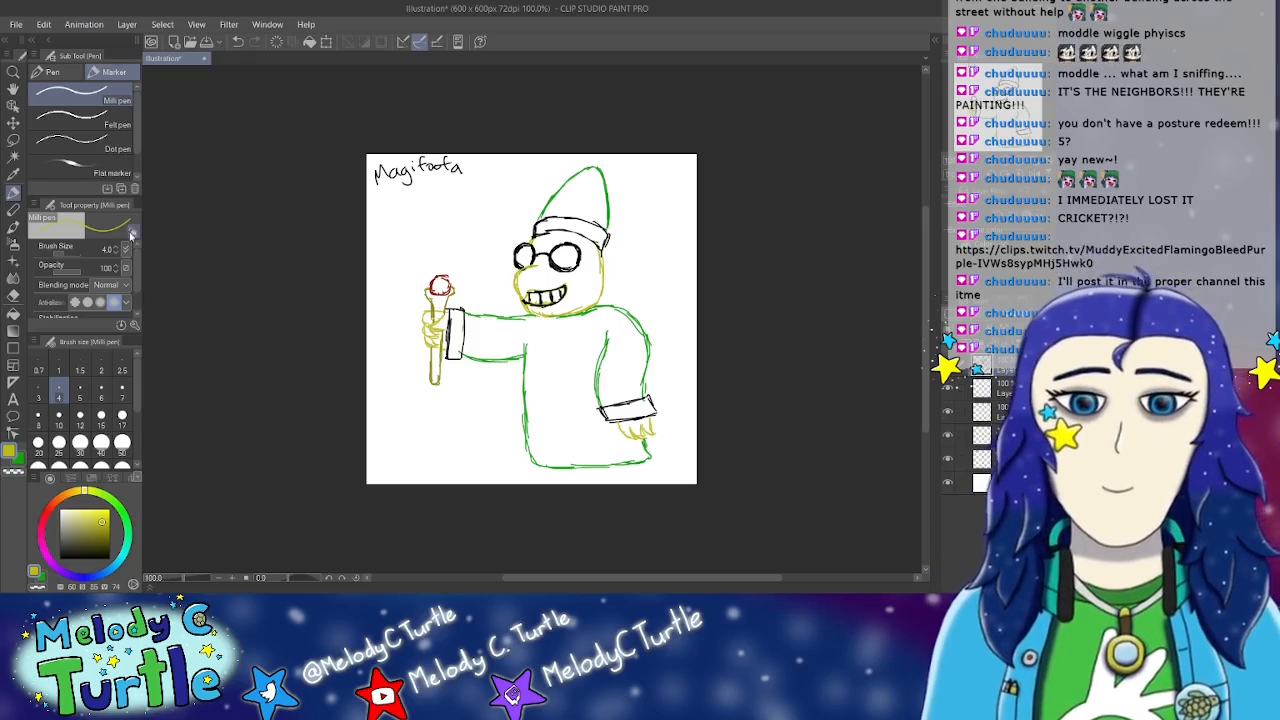
Step: Shift the whole character slightly to the left on the canvas and make Layer 1 the active layer
left_click(13, 122)
left_click_drag(587, 353, 572, 353)
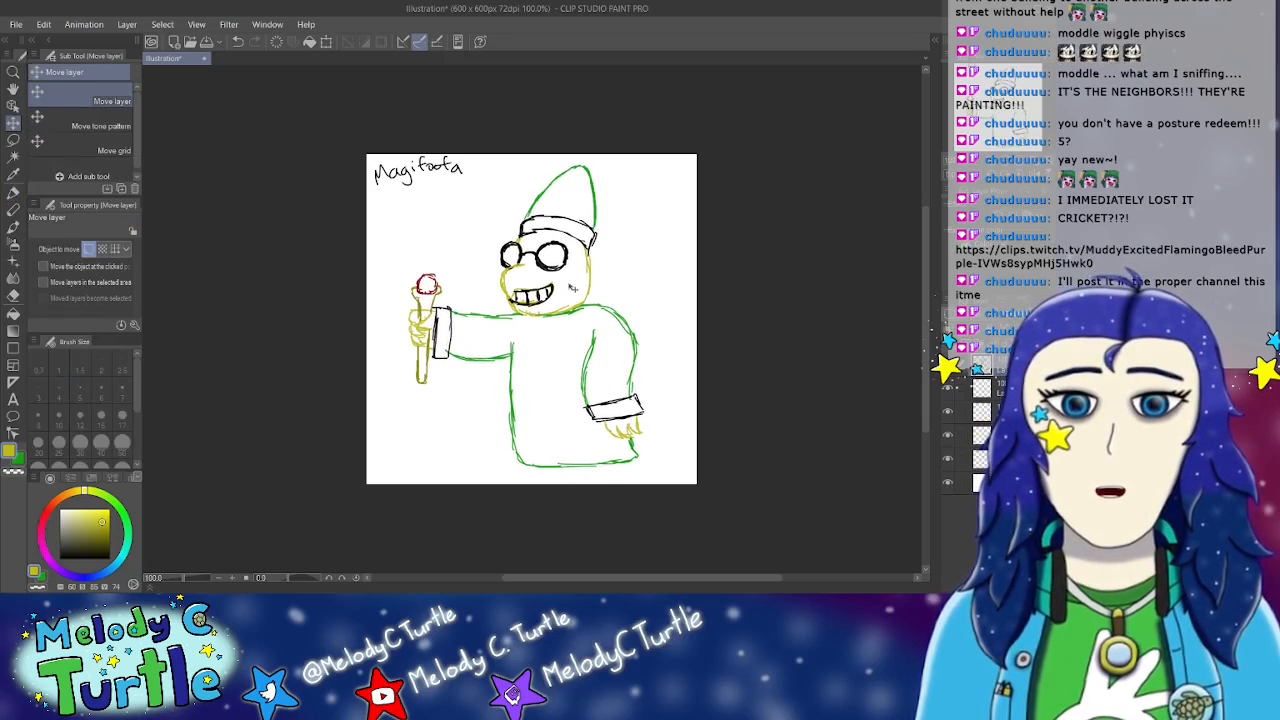
left_click(1015, 444)
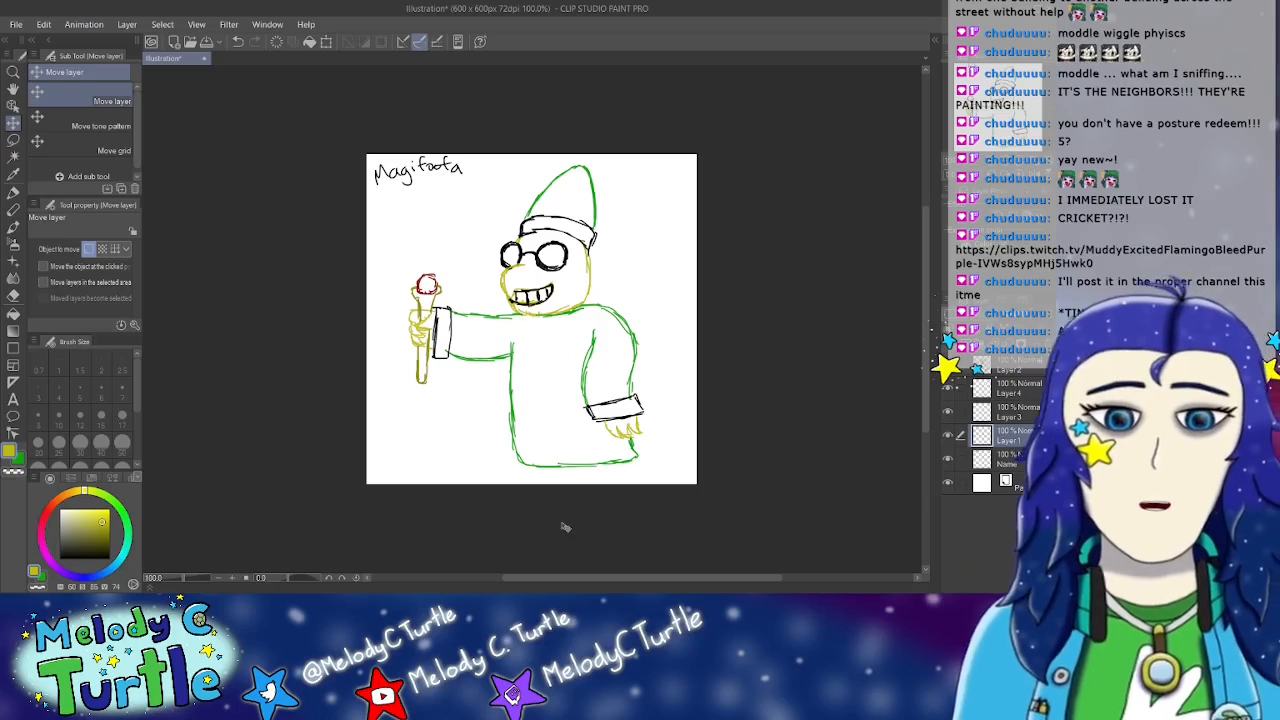
Step: Fill the pointed hat with green hatching strokes on Layer 1 using the Milli pen
left_click(14, 191)
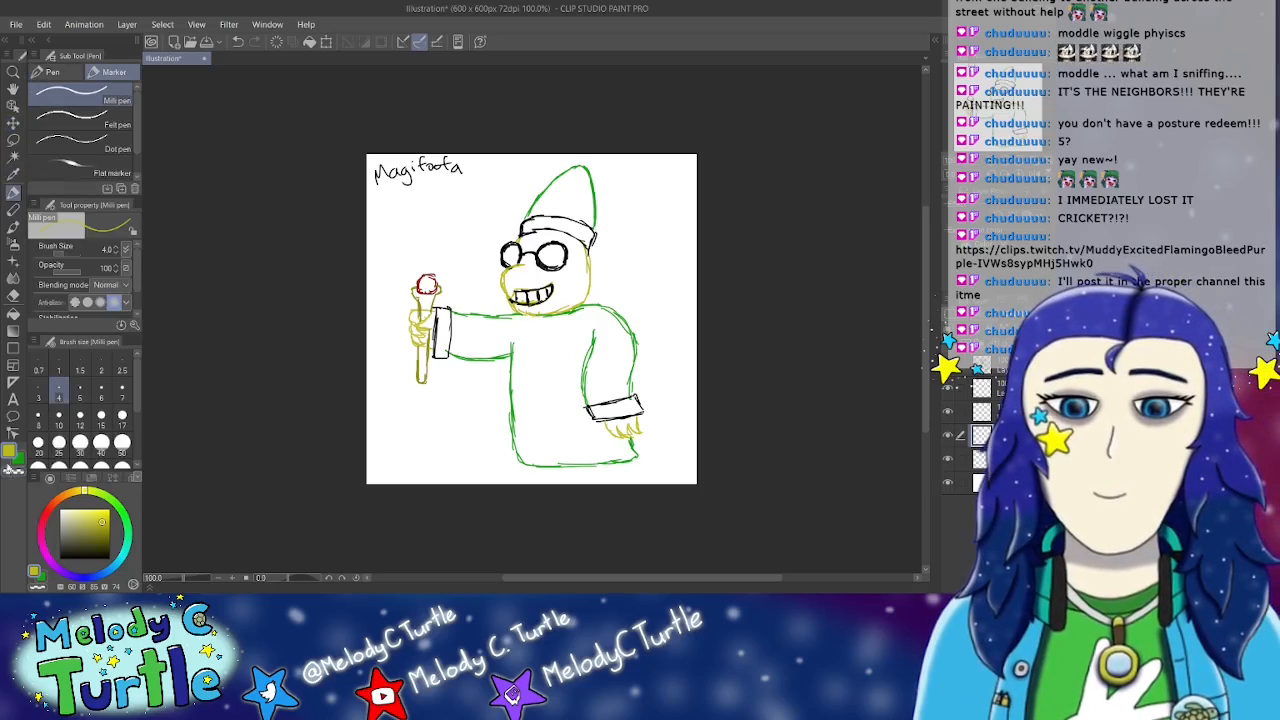
left_click(18, 464)
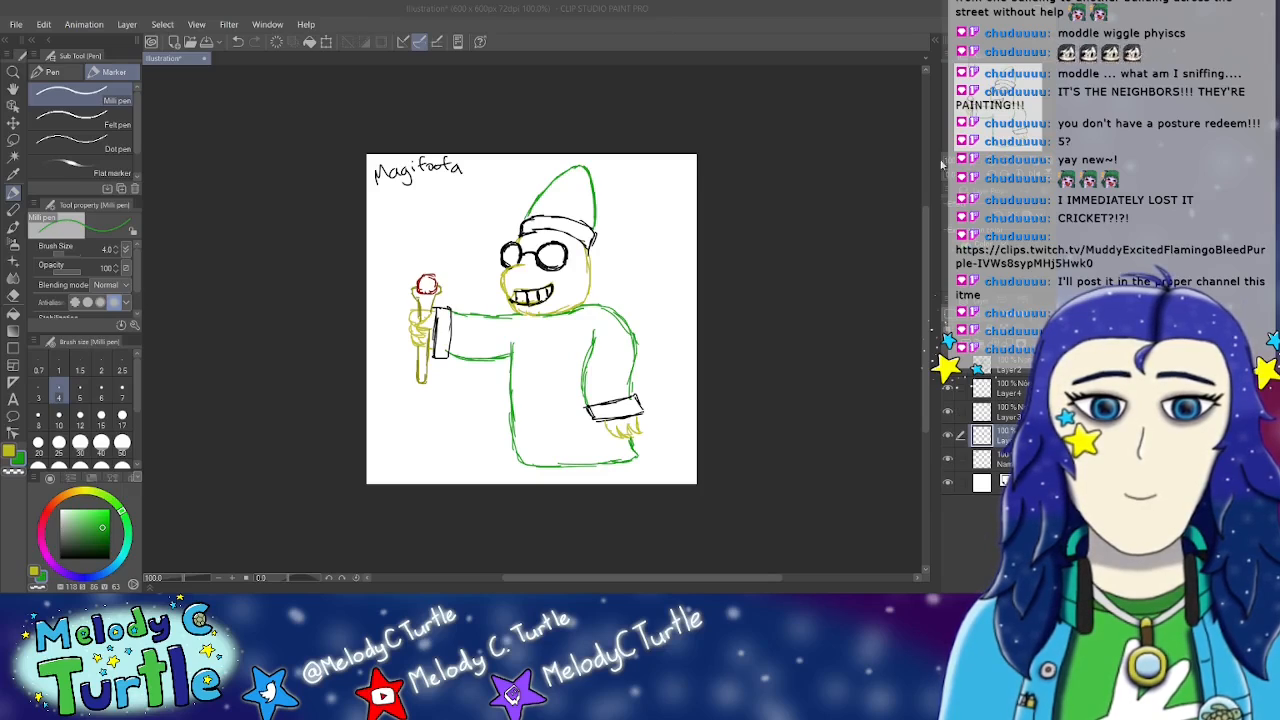
left_click_drag(572, 168, 530, 216)
mouse_move(594, 178)
left_mouse_down()
mouse_move(538, 220)
mouse_move(578, 228)
left_mouse_up()
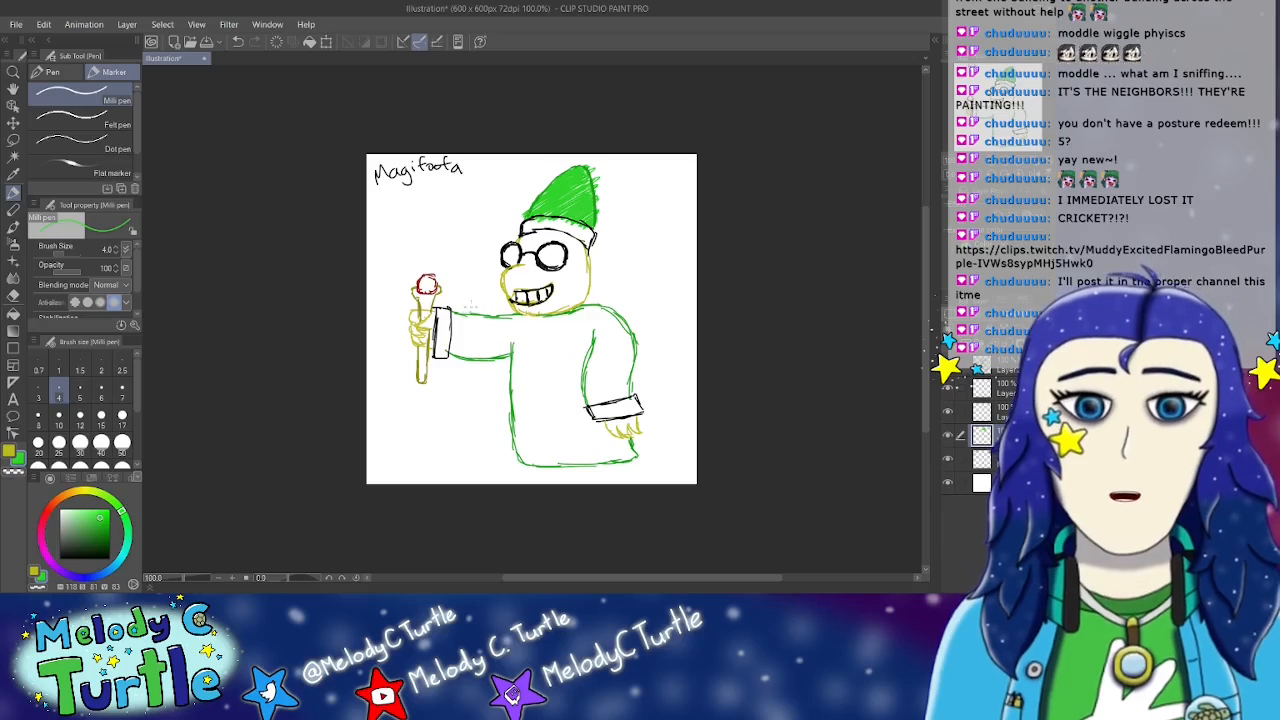
Step: Hatch the outstretched sleeve and the robe's shoulder line below the head in green
left_click_drag(472, 306, 438, 356)
left_click_drag(510, 310, 450, 360)
mouse_move(534, 313)
left_mouse_down()
mouse_move(458, 360)
mouse_move(492, 362)
left_mouse_up()
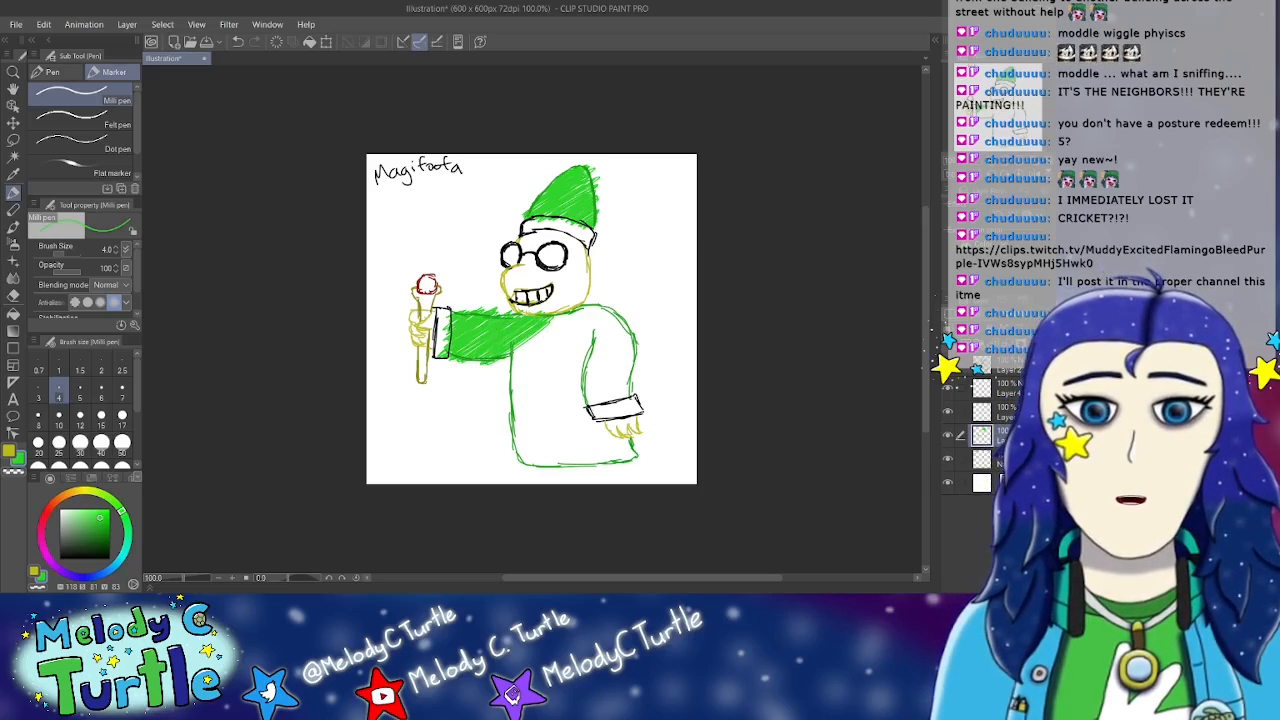
mouse_move(566, 316)
left_mouse_down()
mouse_move(504, 364)
mouse_move(518, 348)
left_mouse_up()
left_click_drag(582, 310, 514, 356)
mouse_move(598, 308)
left_mouse_down()
mouse_move(530, 348)
mouse_move(508, 380)
left_mouse_up()
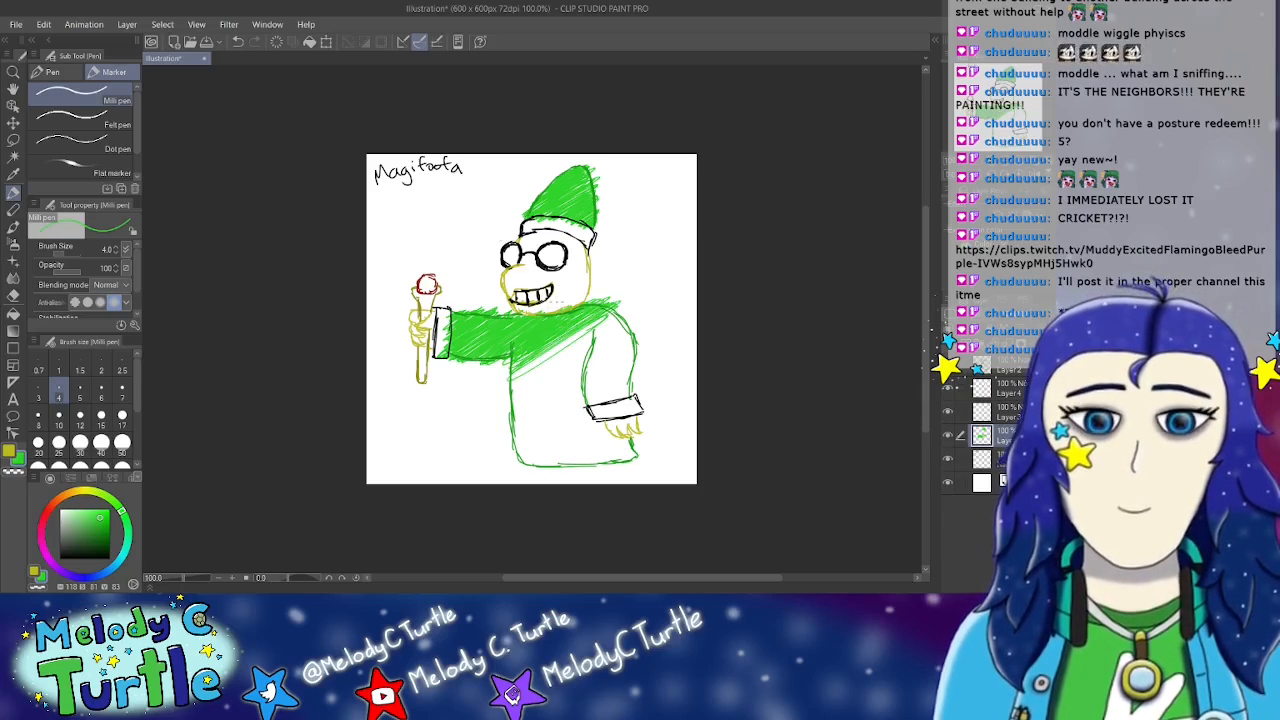
Step: Extend the diagonal green hatching across the robe's chest from the rear shoulder down to the front edge
left_click_drag(612, 318, 514, 372)
mouse_move(618, 318)
left_mouse_down()
mouse_move(508, 382)
mouse_move(522, 378)
left_mouse_up()
left_click_drag(566, 340, 530, 370)
left_click_drag(590, 332, 498, 388)
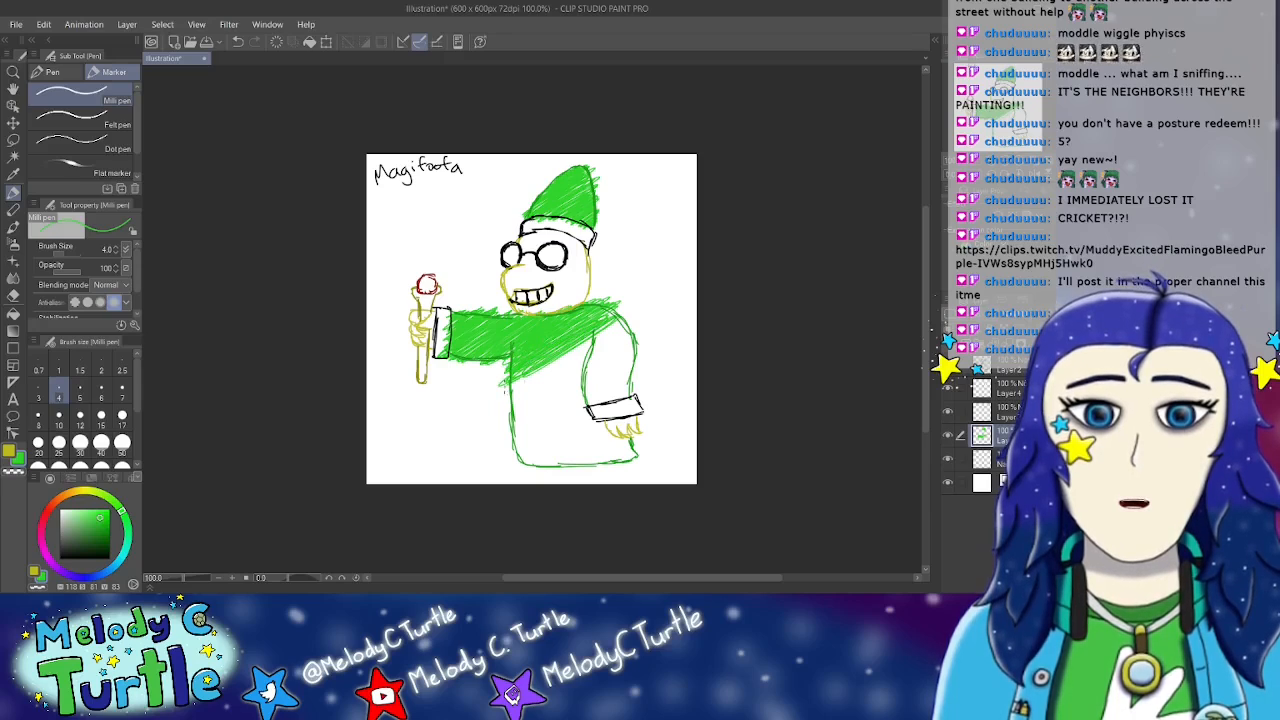
left_click_drag(628, 316, 504, 398)
left_click_drag(592, 342, 496, 398)
mouse_move(636, 320)
left_mouse_down()
mouse_move(490, 410)
mouse_move(516, 394)
left_mouse_up()
mouse_move(588, 348)
left_mouse_down()
mouse_move(524, 386)
mouse_move(542, 374)
left_mouse_up()
mouse_move(634, 328)
left_mouse_down()
mouse_move(504, 410)
mouse_move(518, 412)
left_mouse_up()
left_click_drag(600, 354, 506, 416)
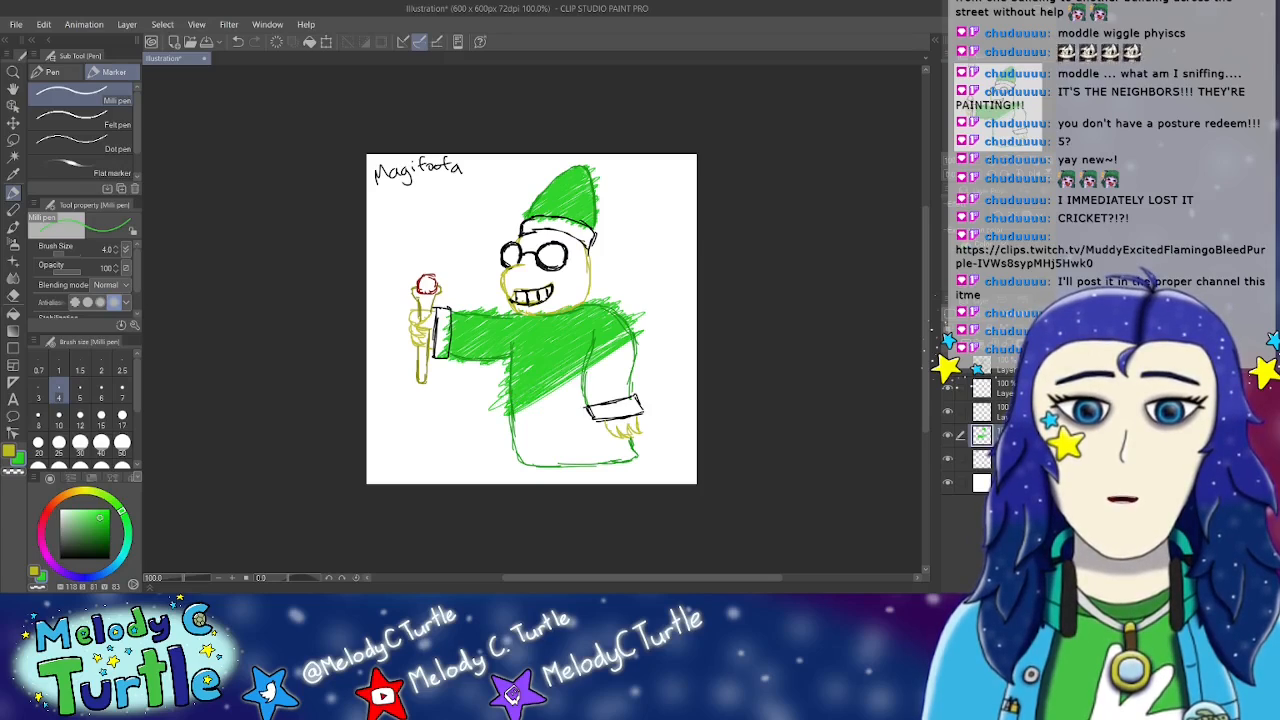
Step: Hatch the hanging rear sleeve in green down to its cuff
mouse_move(630, 331)
left_mouse_down()
mouse_move(554, 385)
mouse_move(584, 372)
left_mouse_up()
mouse_move(644, 334)
left_mouse_down()
mouse_move(540, 404)
mouse_move(556, 406)
left_mouse_up()
left_click_drag(632, 356, 584, 388)
left_click_drag(648, 348, 566, 416)
mouse_move(652, 370)
left_mouse_down()
mouse_move(580, 418)
mouse_move(596, 402)
mouse_move(566, 404)
left_mouse_up()
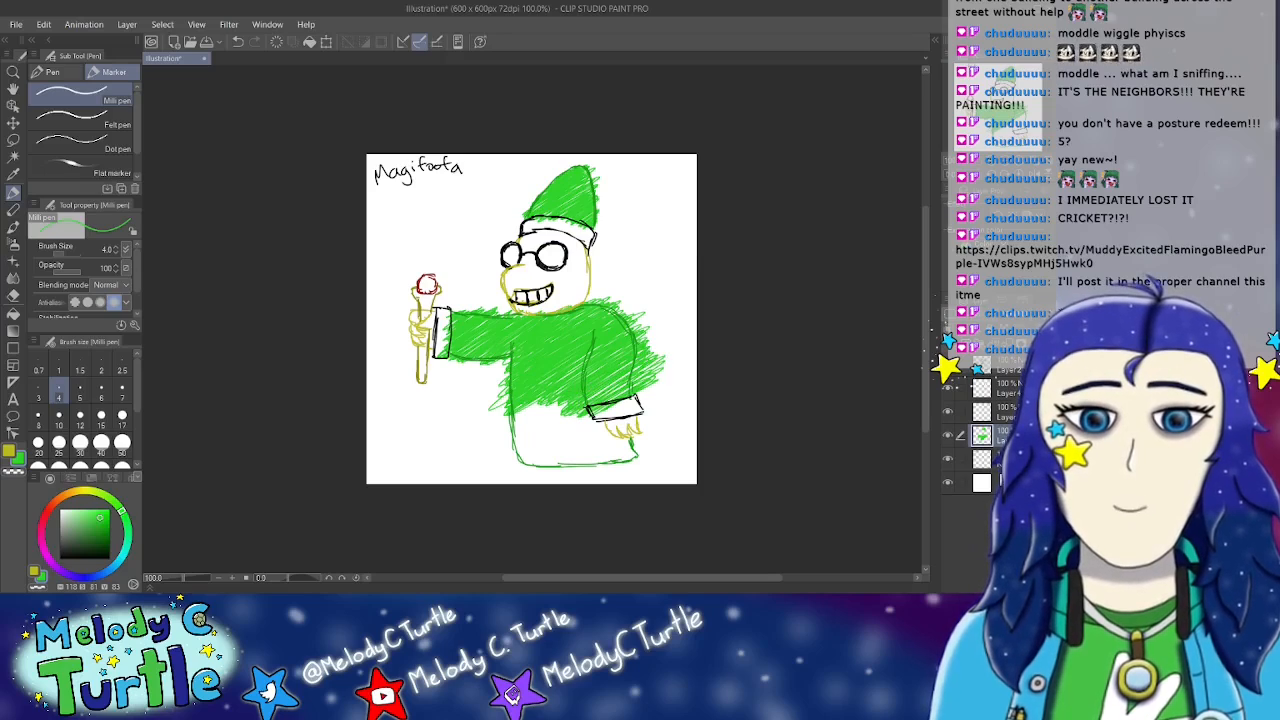
Step: Fill the lower part of the robe down to the hem with green hatching, including the area beneath the rear hand
mouse_move(636, 368)
left_mouse_down()
mouse_move(572, 417)
mouse_move(498, 428)
mouse_move(524, 428)
mouse_move(510, 436)
left_mouse_up()
mouse_move(566, 404)
left_mouse_down()
mouse_move(514, 436)
mouse_move(532, 428)
mouse_move(510, 454)
mouse_move(530, 446)
mouse_move(494, 456)
mouse_move(528, 460)
left_mouse_up()
left_click_drag(586, 416, 524, 460)
left_click_drag(538, 446, 522, 464)
mouse_move(608, 410)
left_mouse_down()
mouse_move(510, 478)
mouse_move(558, 466)
left_mouse_up()
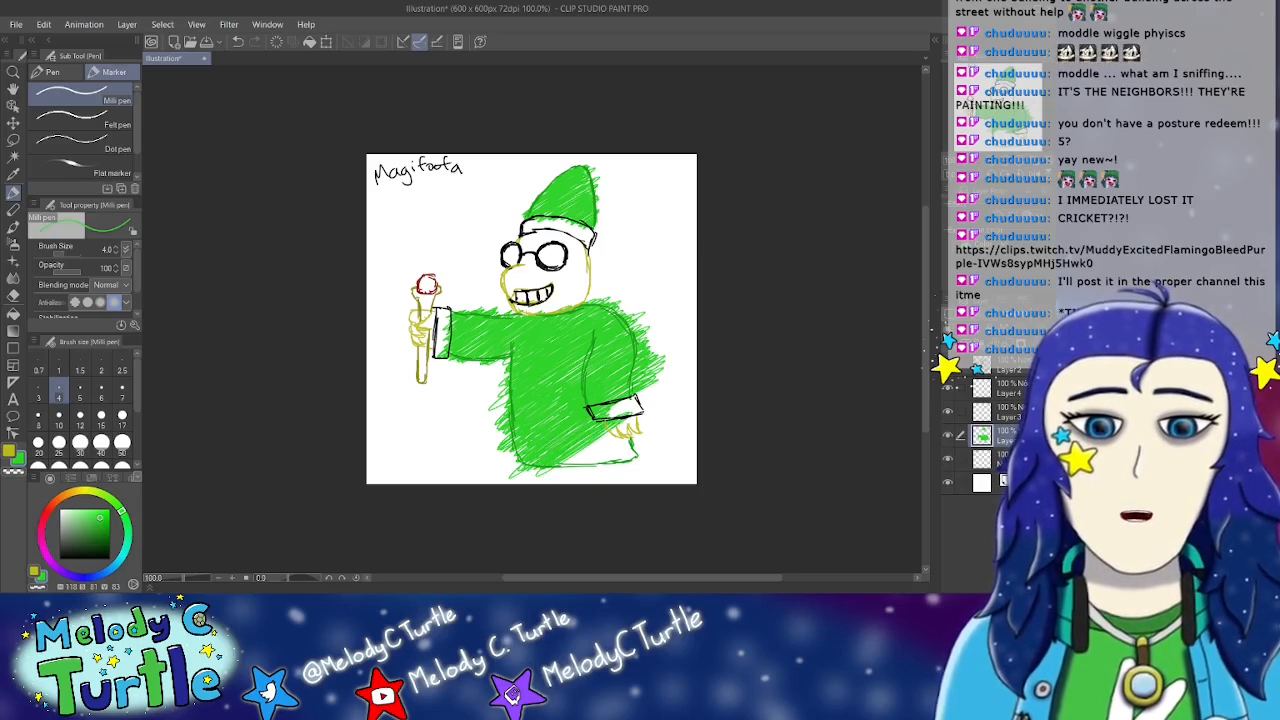
mouse_move(618, 430)
left_mouse_down()
mouse_move(560, 466)
mouse_move(610, 470)
left_mouse_up()
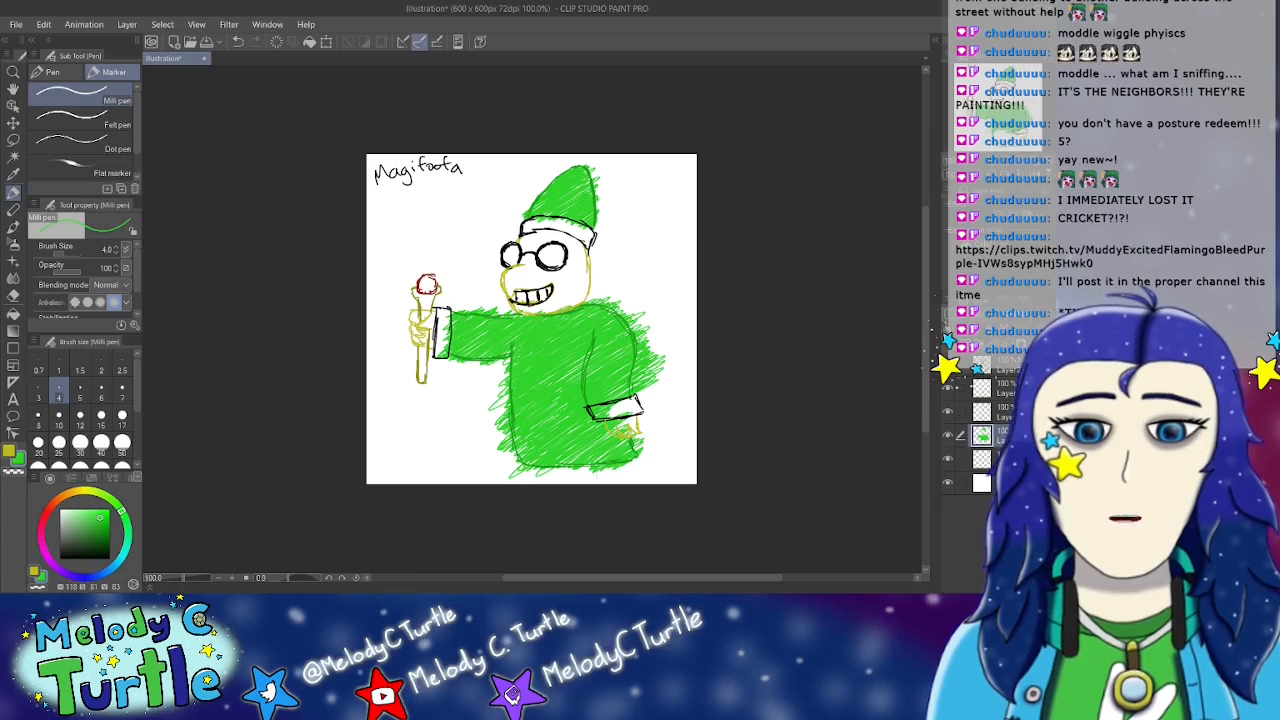
Step: Erase the green overspill around the robe, sleeves, cuffs and hat with the Rough eraser
left_click(13, 295)
mouse_move(446, 312)
left_mouse_down()
mouse_move(439, 358)
mouse_move(507, 361)
mouse_move(496, 424)
mouse_move(490, 410)
mouse_move(502, 374)
mouse_move(513, 477)
mouse_move(506, 440)
mouse_move(516, 469)
mouse_move(566, 475)
mouse_move(608, 472)
mouse_move(657, 435)
mouse_move(638, 437)
mouse_move(654, 434)
mouse_move(604, 408)
mouse_move(624, 413)
mouse_move(642, 332)
mouse_move(661, 351)
mouse_move(643, 338)
left_mouse_up()
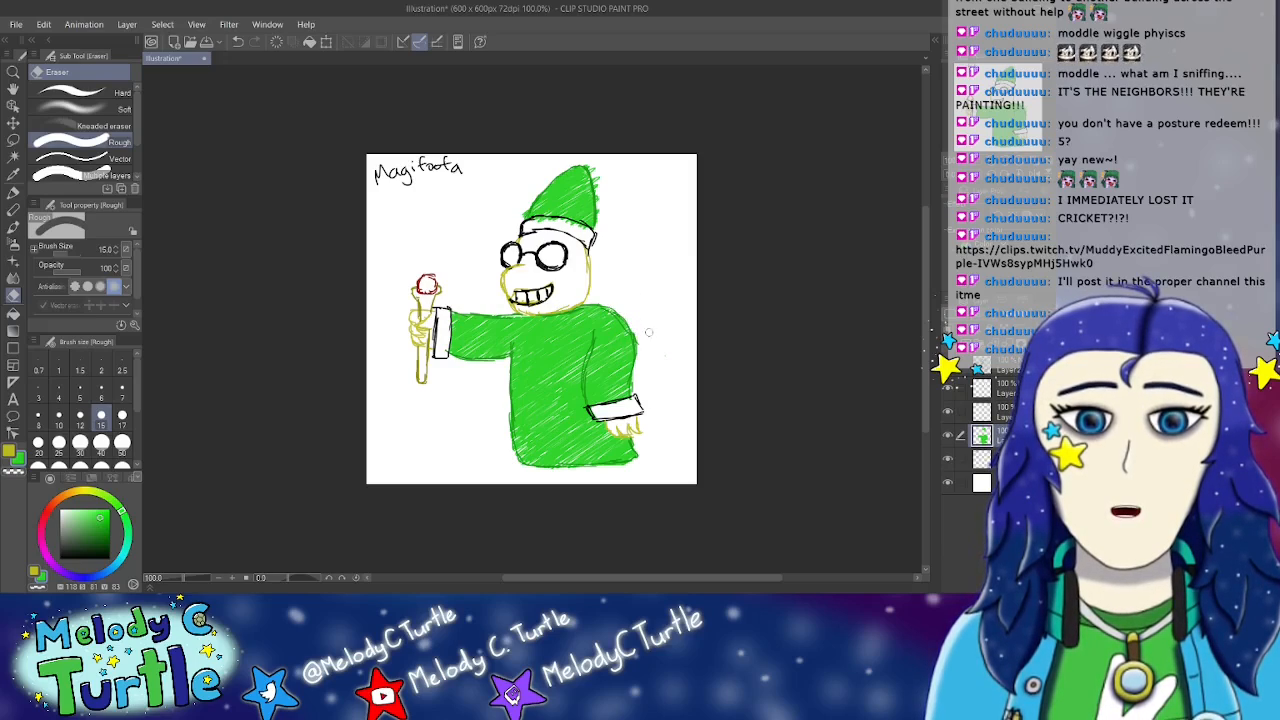
left_click_drag(530, 225, 592, 232)
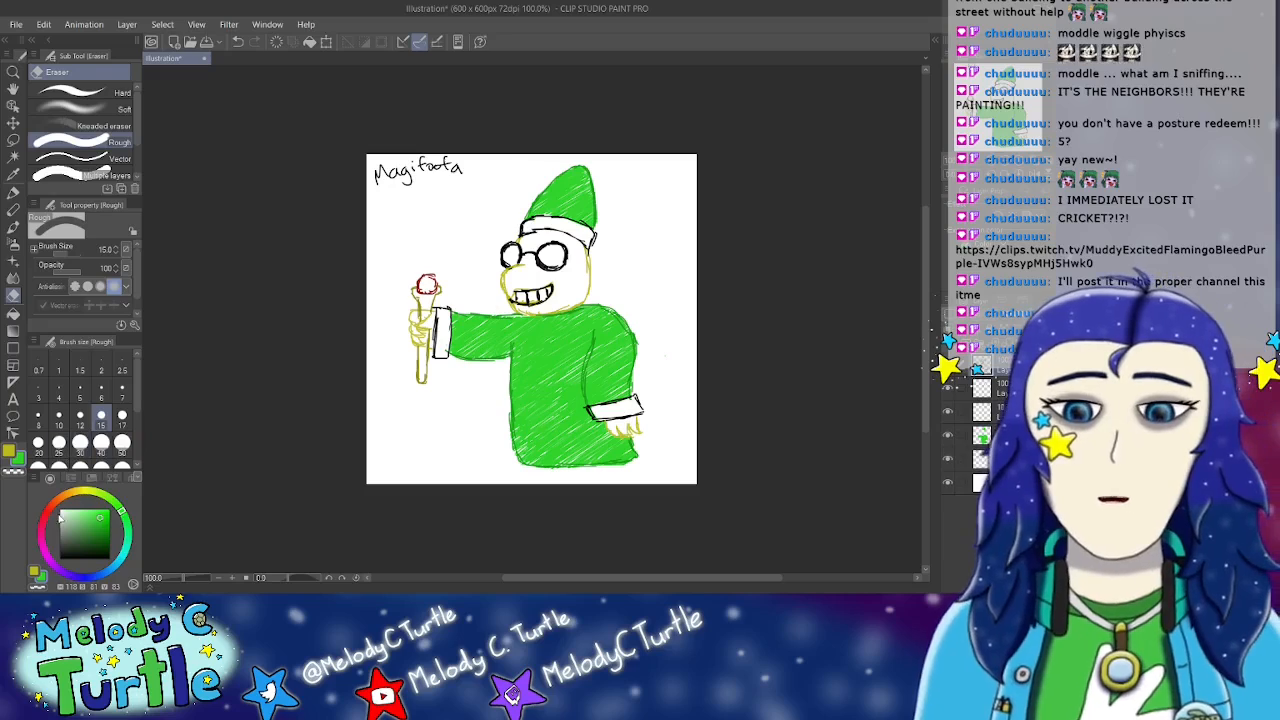
Step: Draw a magenta spiral inside each lens of the glasses with the Milli pen
left_click(50, 561)
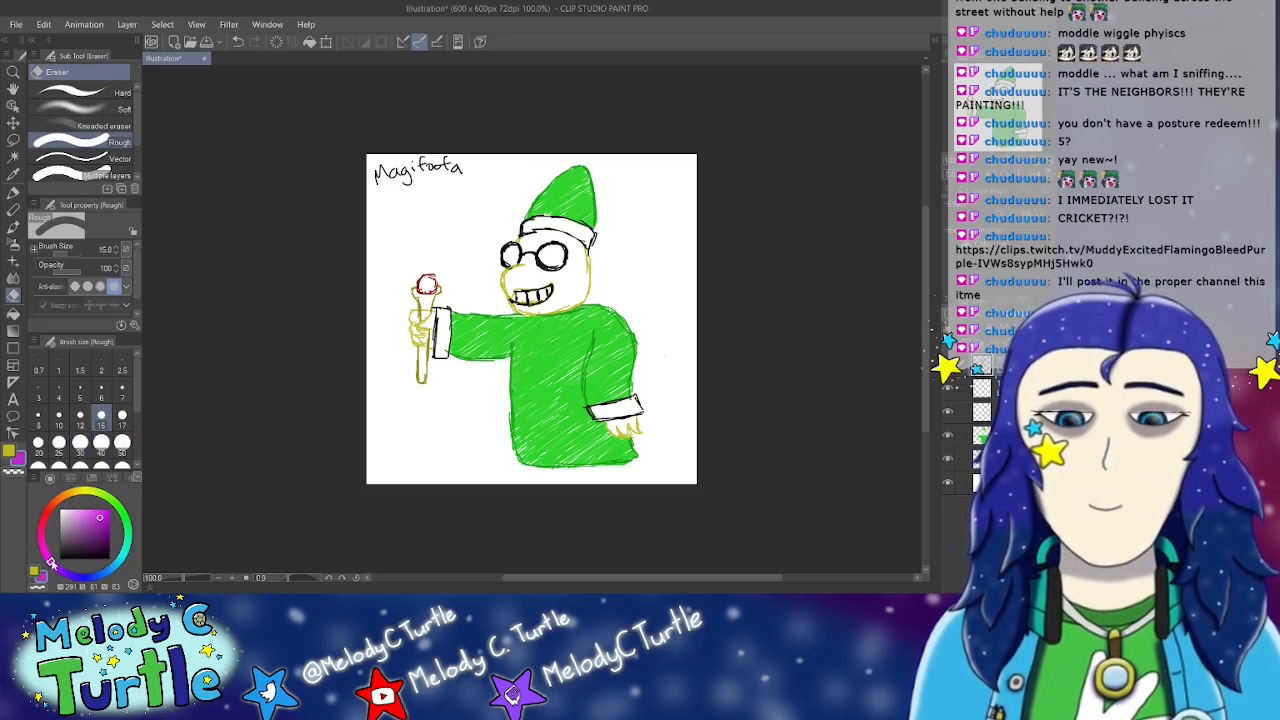
left_click(106, 513)
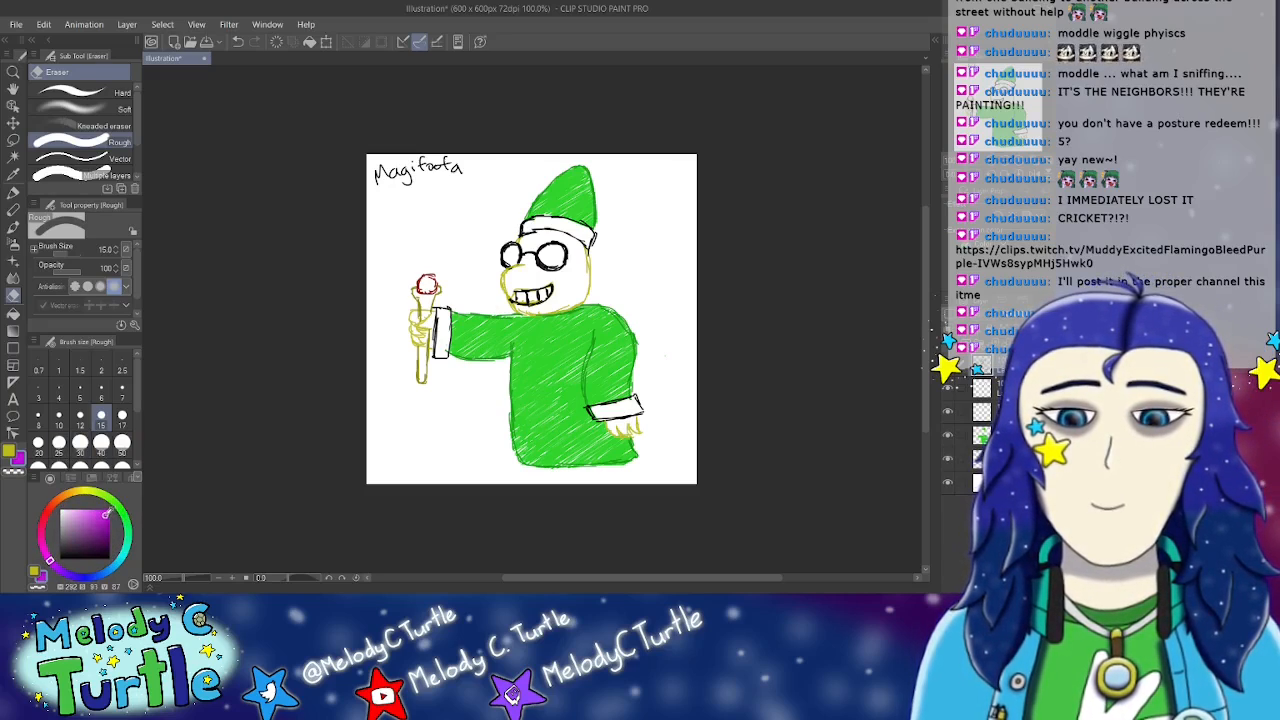
left_click(13, 193)
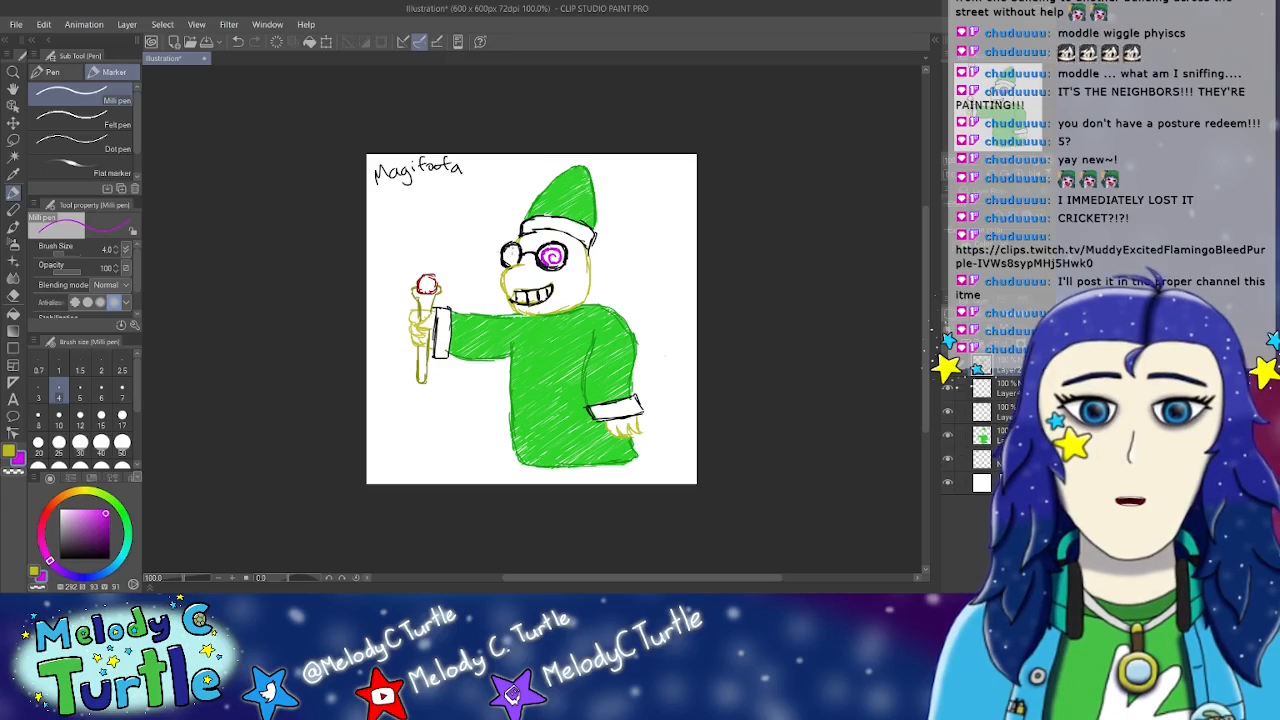
left_click_drag(509, 243, 519, 254)
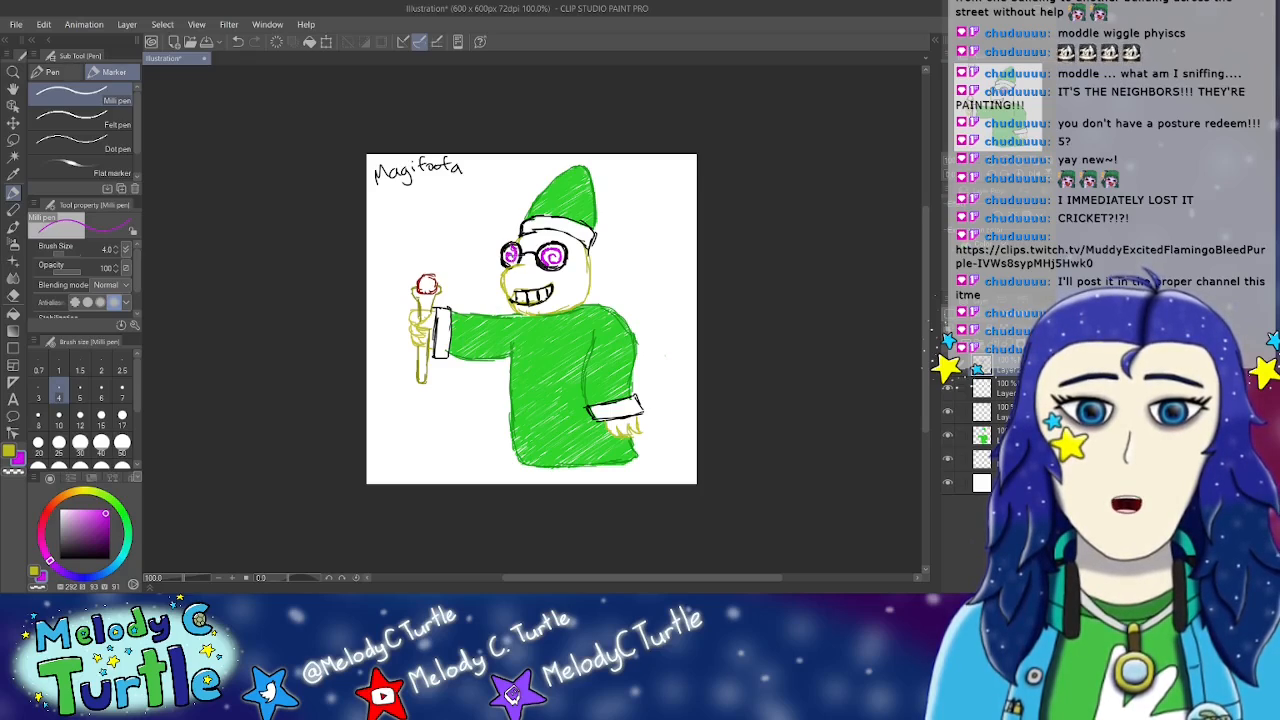
left_click_drag(540, 257, 541, 269)
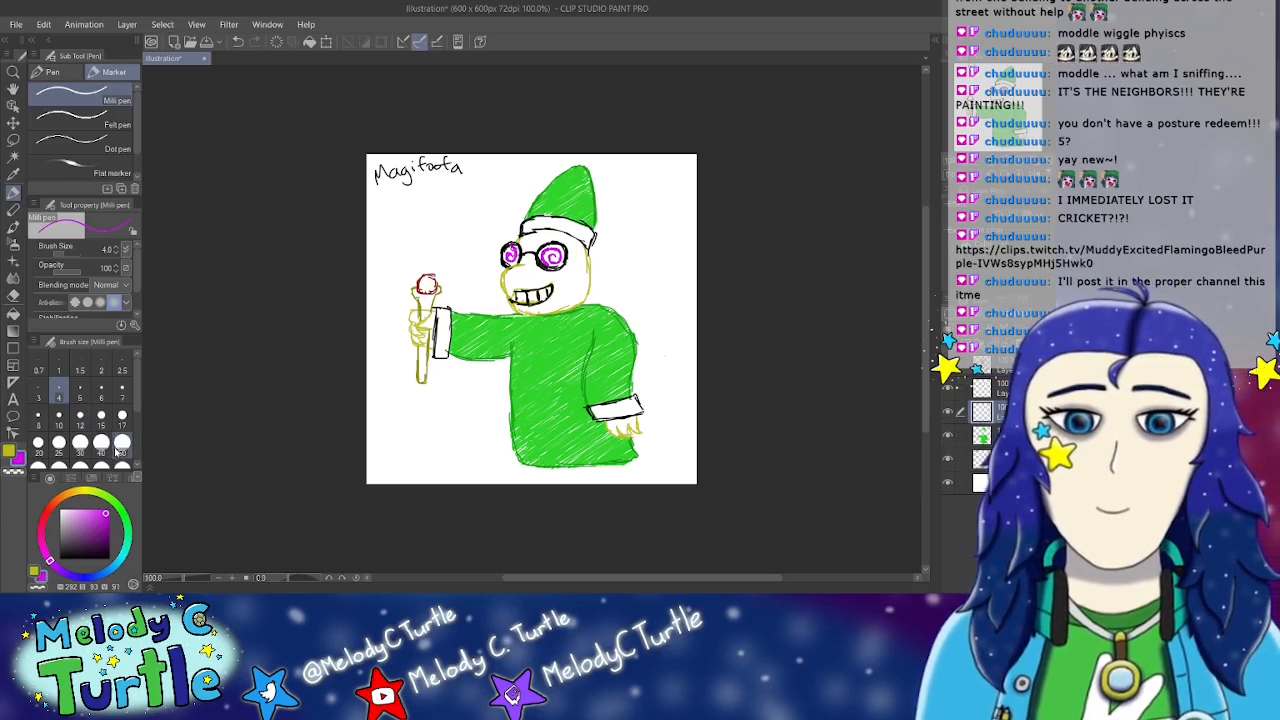
Step: Fill the wand's forked head and shaft with dark yellow on Layer 1 using the Milli pen
left_click(14, 295)
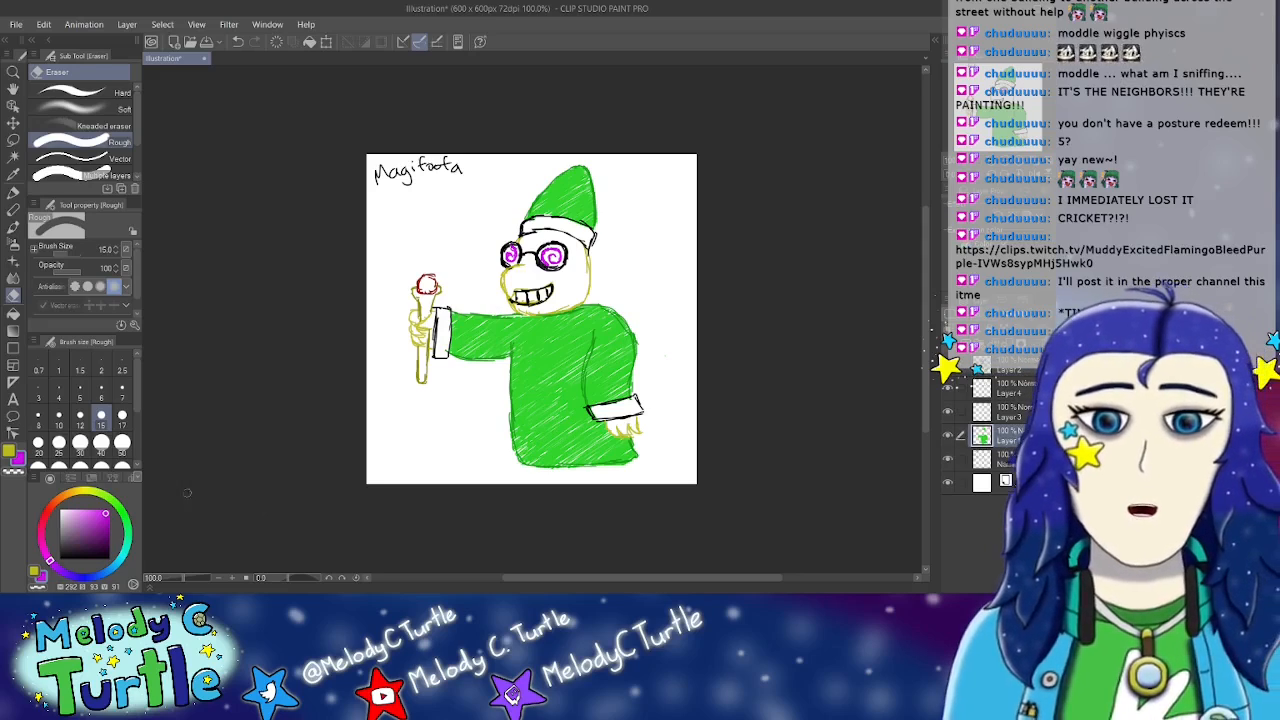
left_click(12, 455)
left_click(106, 525)
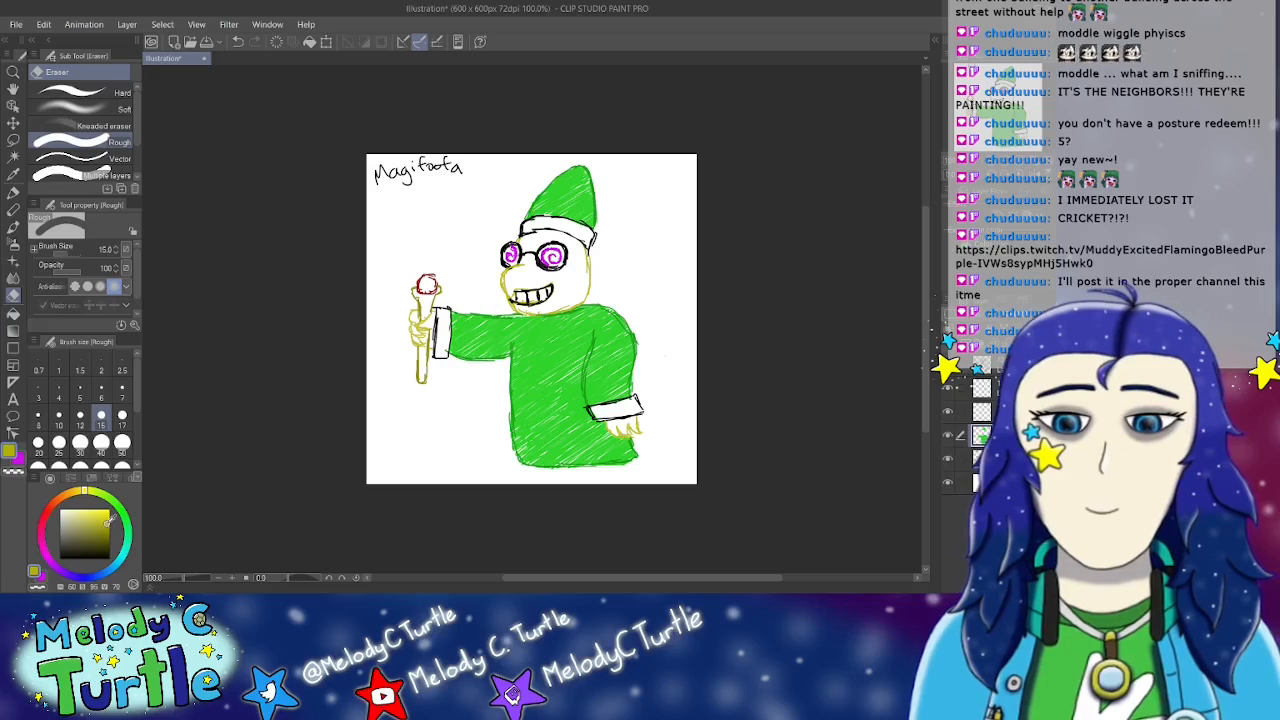
left_click(13, 192)
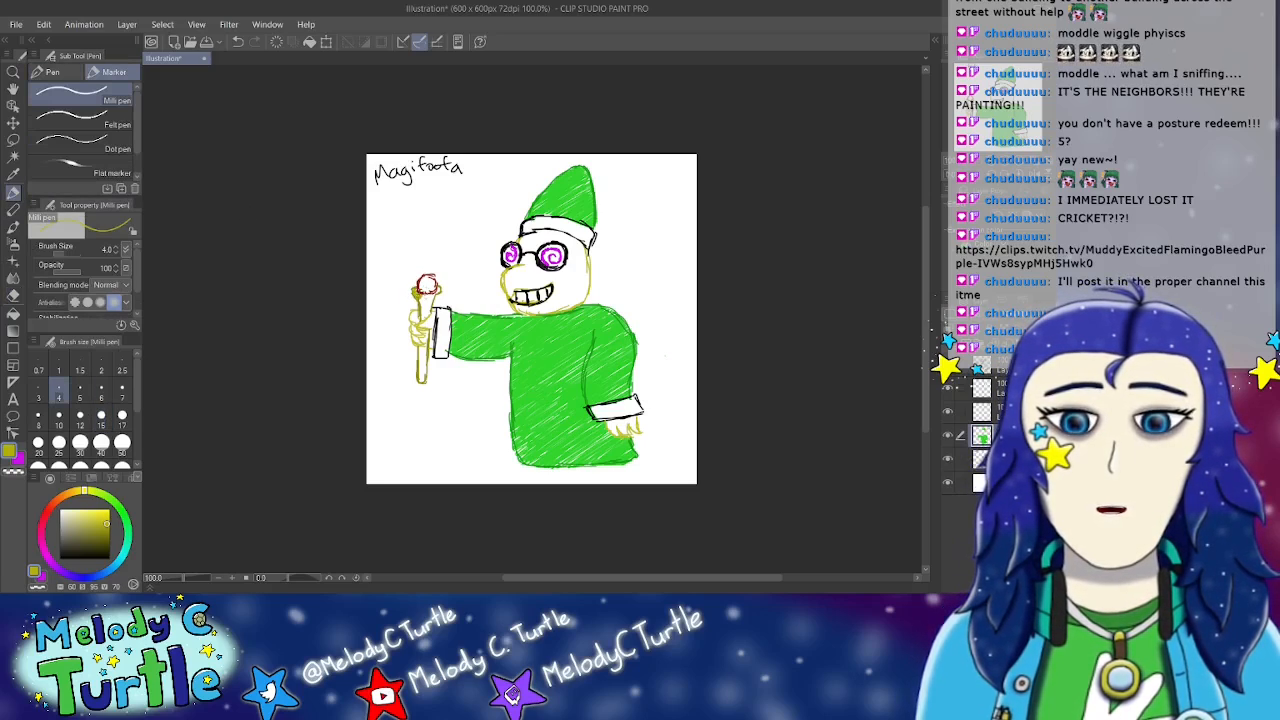
mouse_move(420, 294)
left_mouse_down()
mouse_move(437, 293)
mouse_move(421, 321)
left_mouse_up()
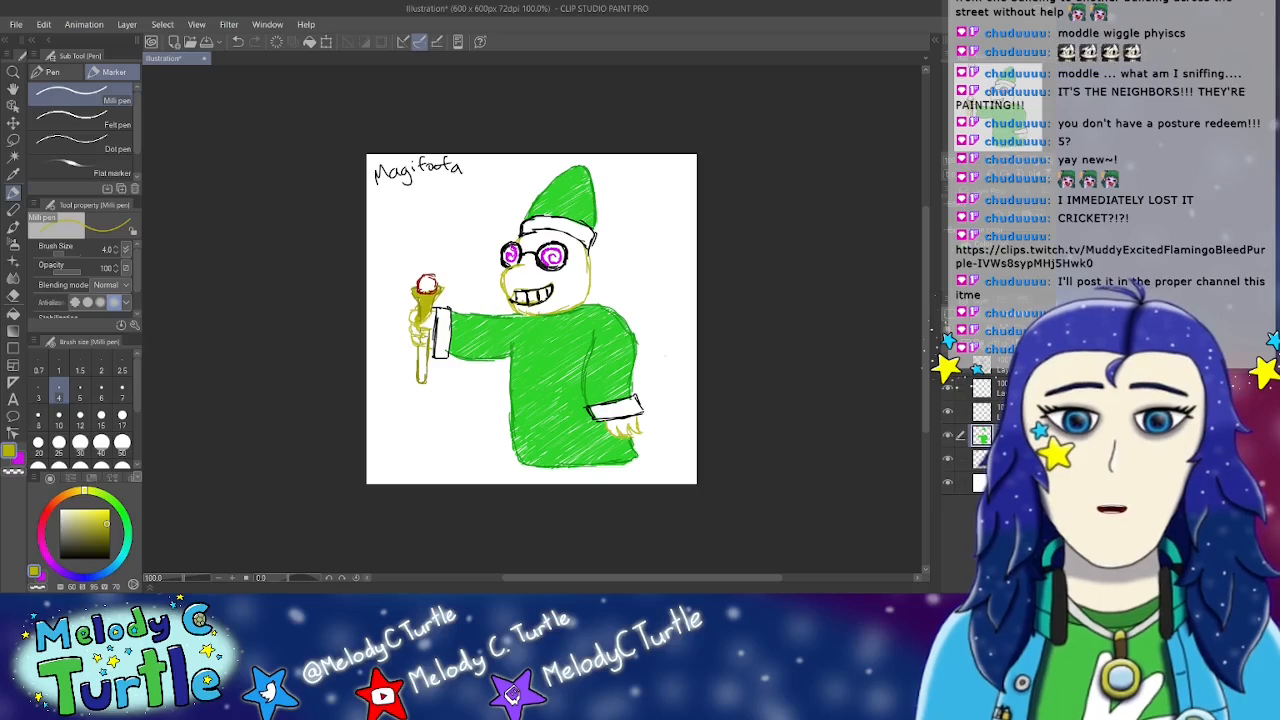
left_click_drag(424, 335, 420, 386)
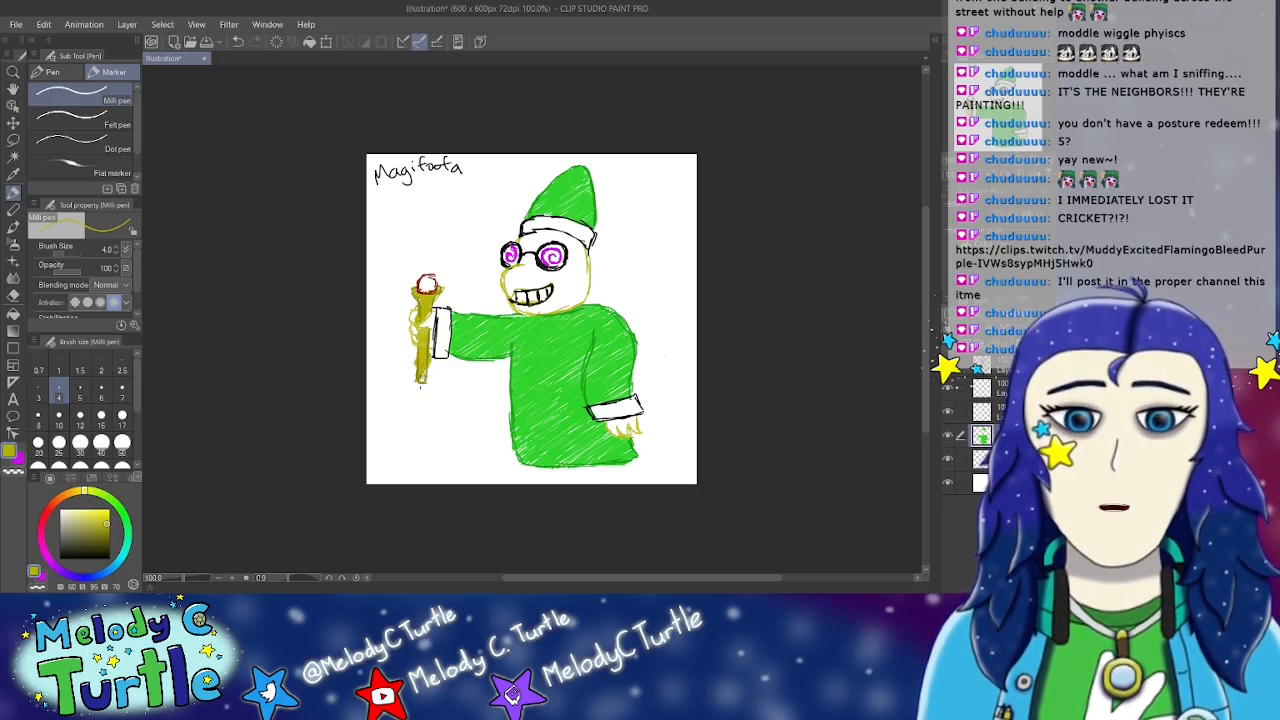
Step: Erase the dark yellow overspill from the front hand and around the wand's shaft
left_click(13, 295)
left_click_drag(417, 314, 414, 328)
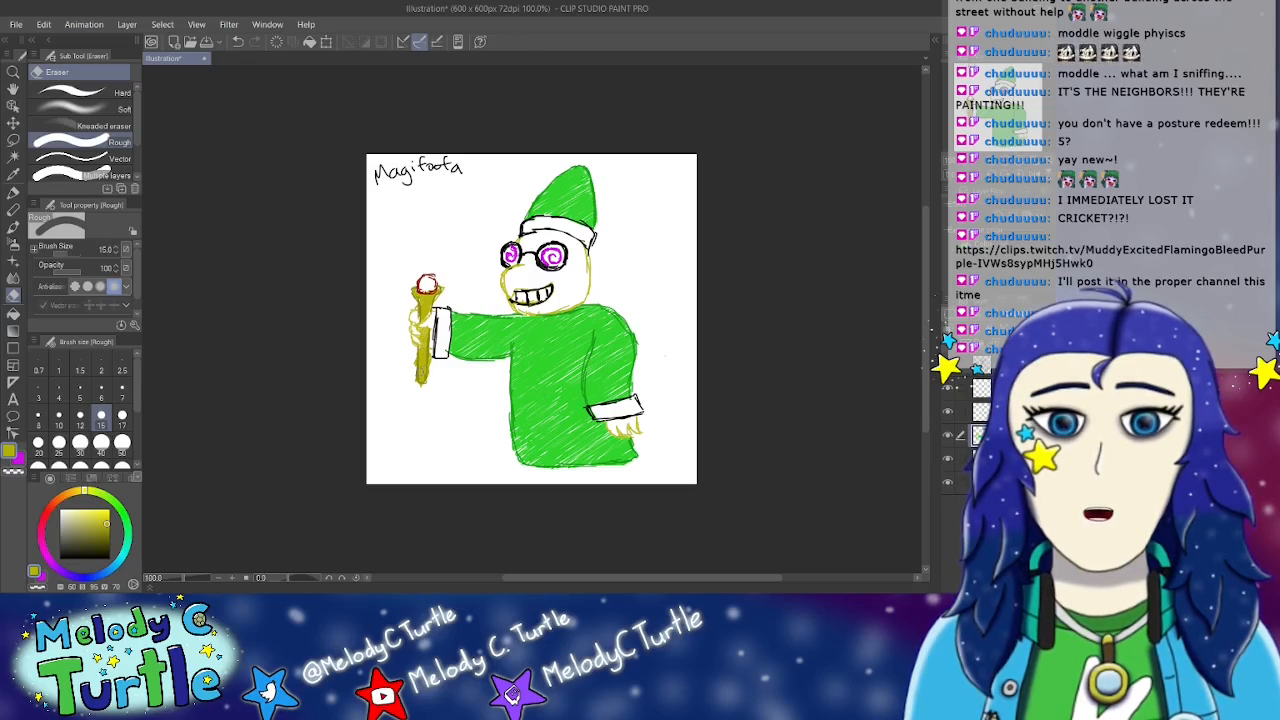
left_click_drag(411, 355, 423, 390)
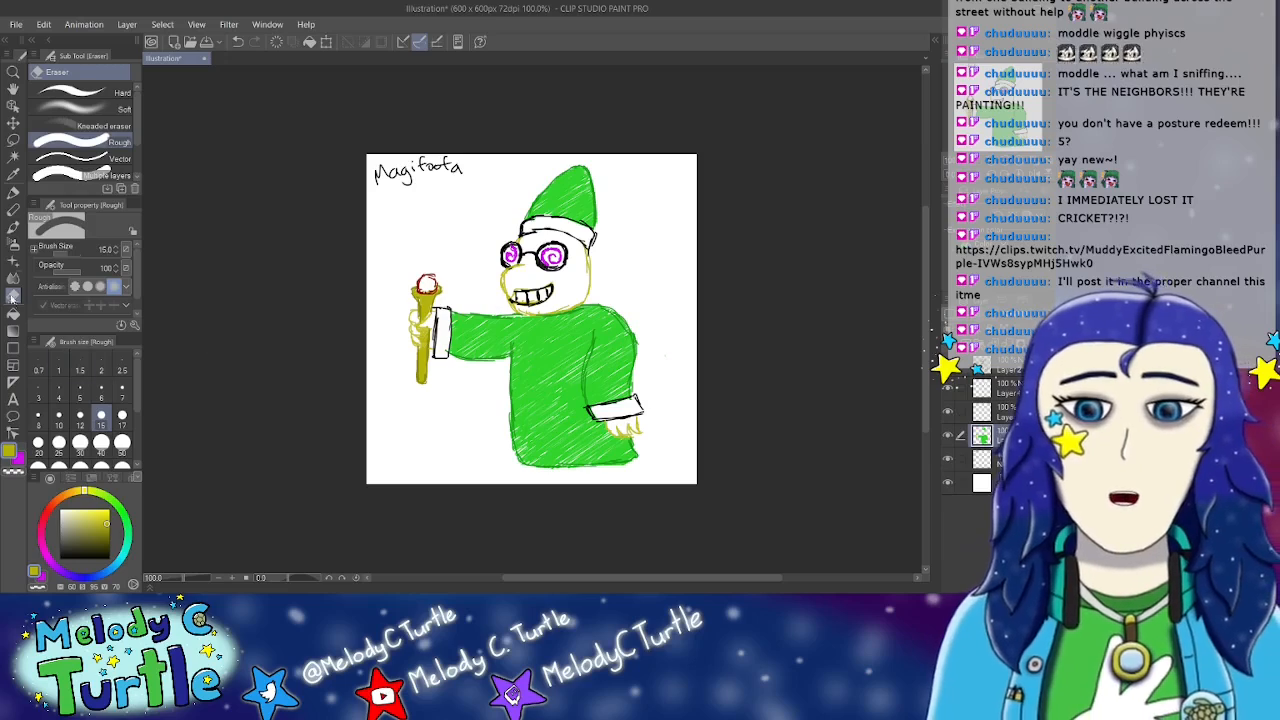
Step: Colour both lenses of the glasses light blue around the magenta spirals, and switch to the eraser for tidying
left_click(13, 192)
left_click(122, 560)
mouse_move(123, 561)
left_mouse_down()
mouse_move(114, 567)
mouse_move(97, 508)
left_mouse_up()
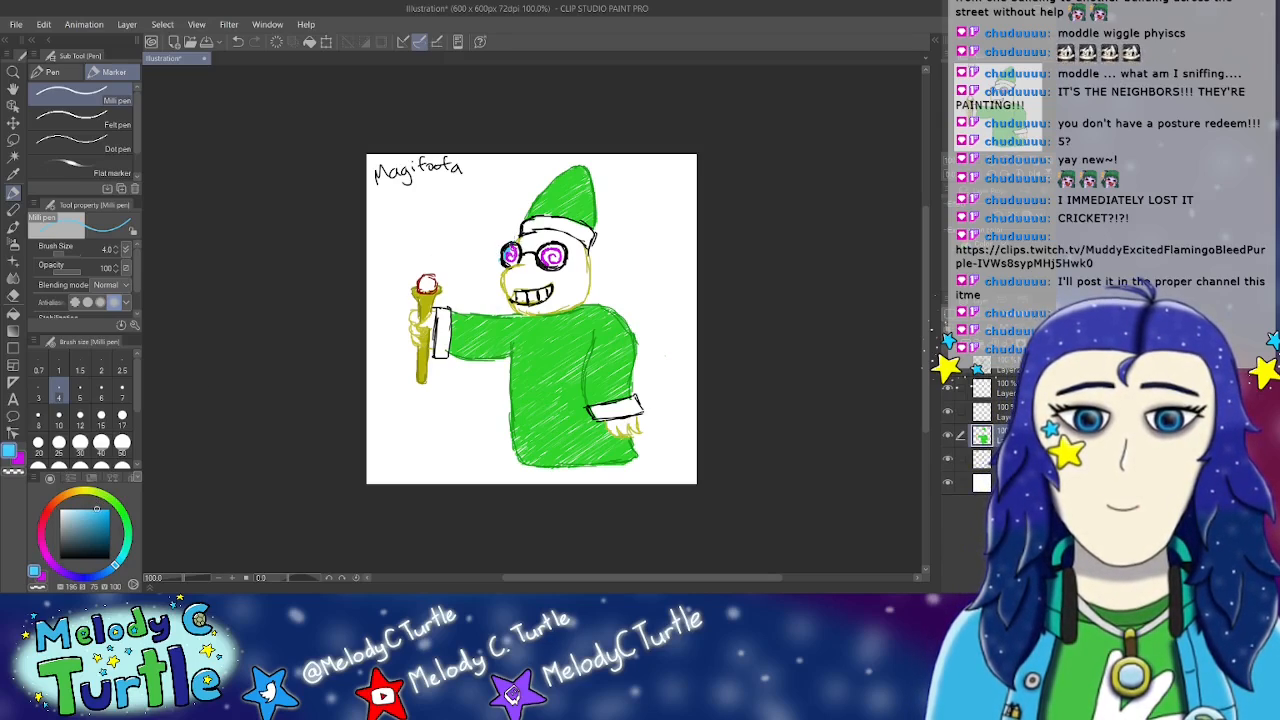
mouse_move(506, 264)
left_mouse_down()
mouse_move(517, 248)
mouse_move(515, 262)
left_mouse_up()
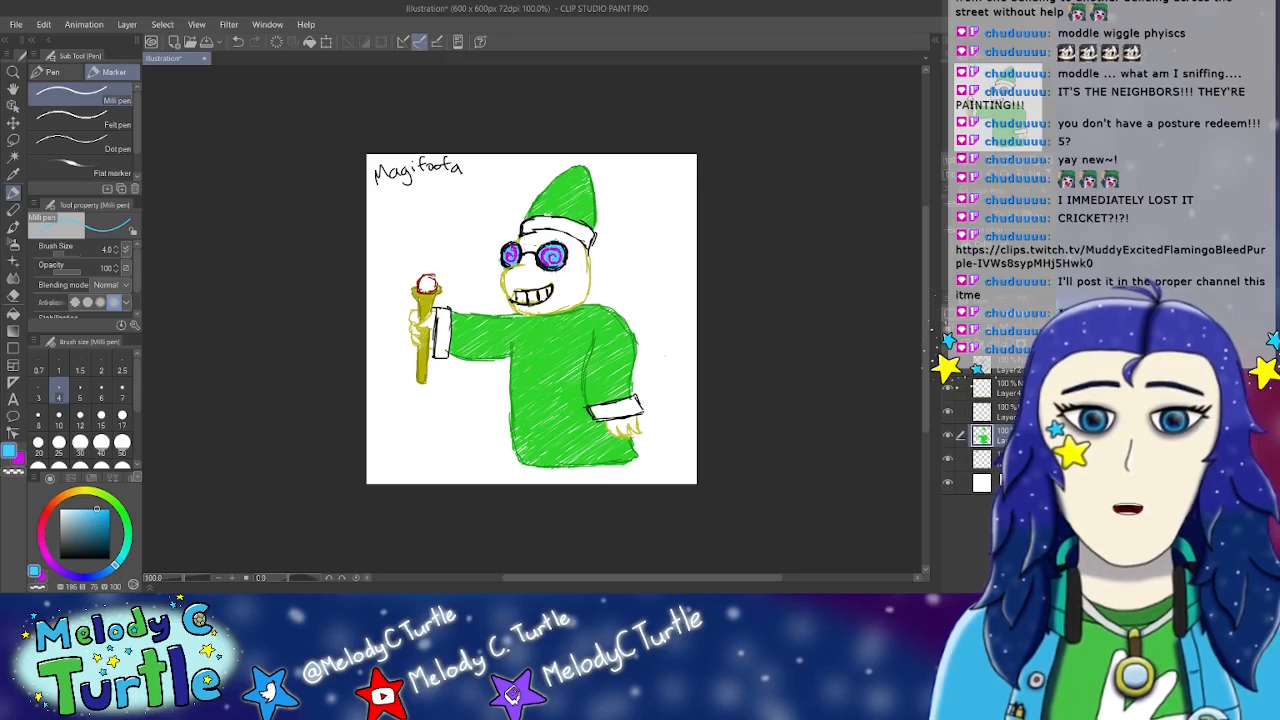
left_click(13, 296)
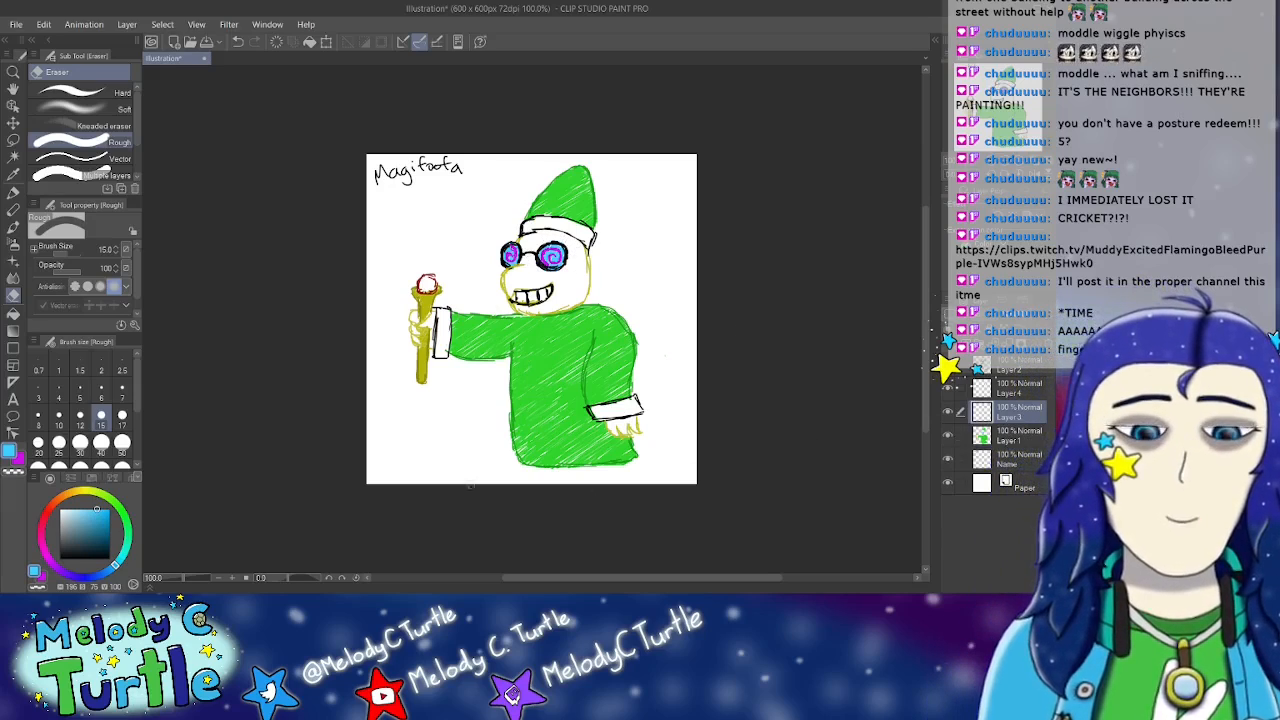
Step: Fill both hands with bright yellow on Layer 3 using the Milli pen
mouse_move(90, 494)
left_mouse_down()
mouse_move(112, 508)
mouse_move(90, 492)
left_mouse_up()
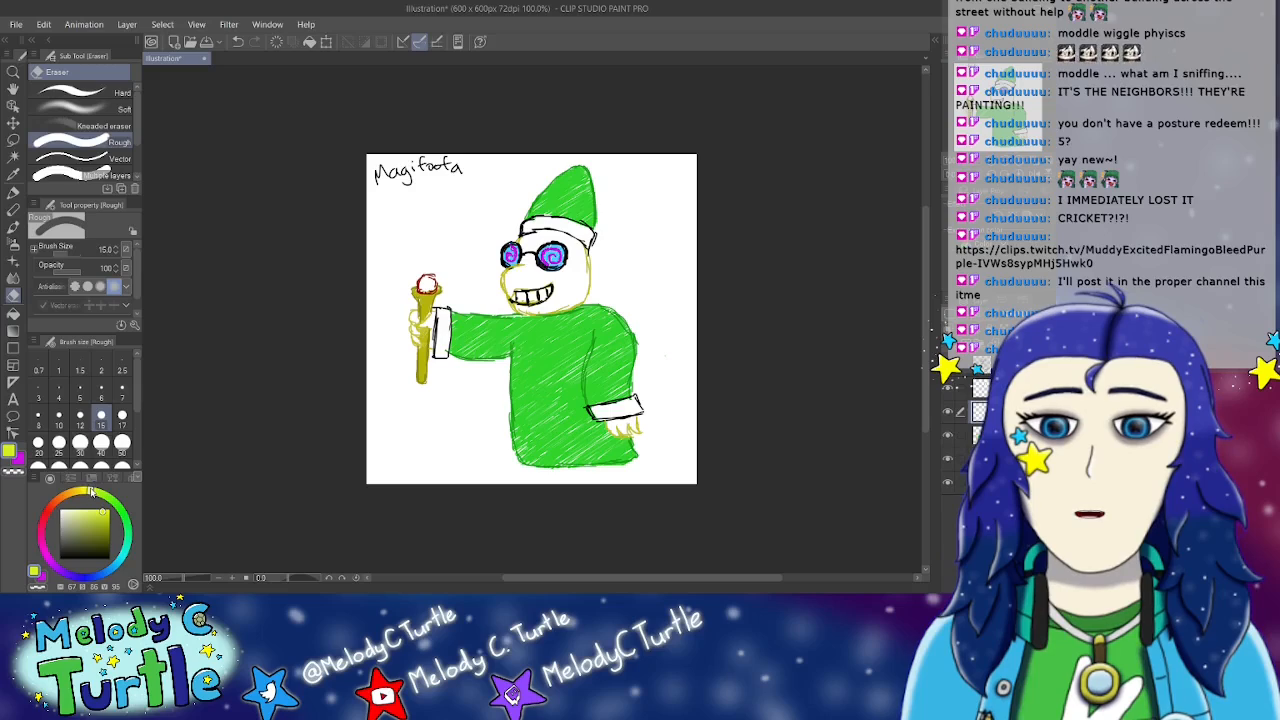
left_click(12, 193)
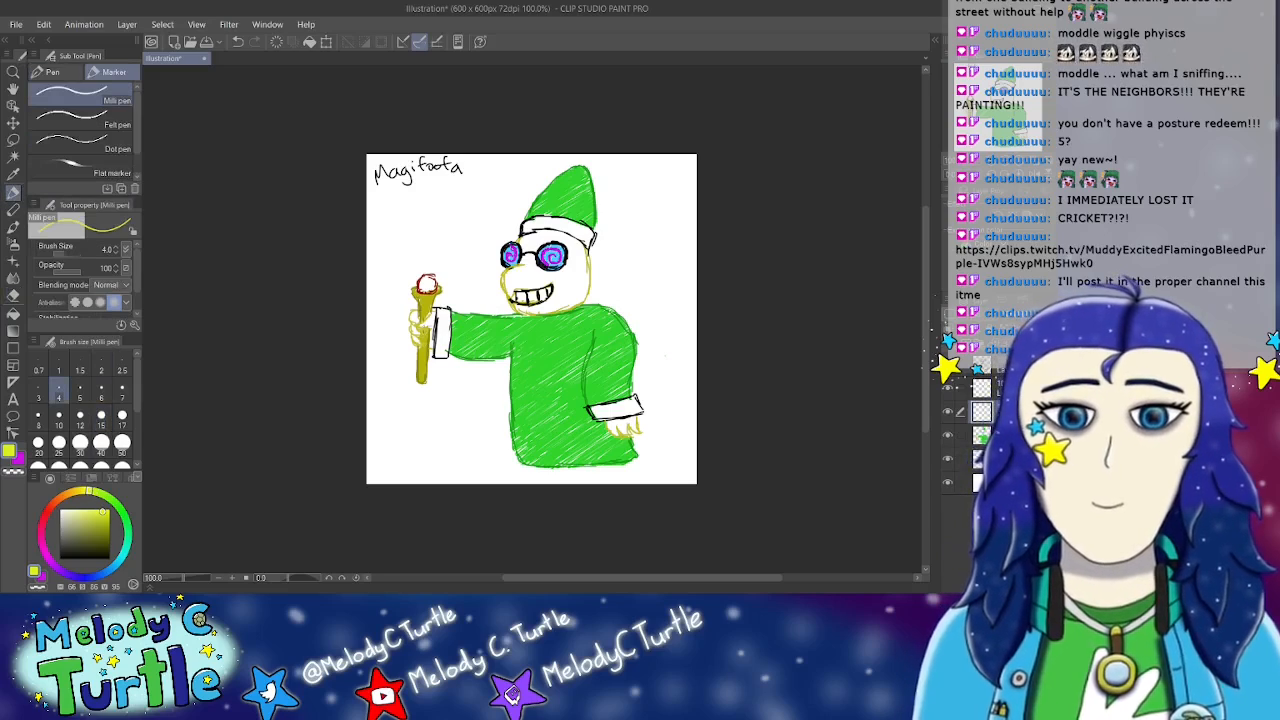
left_click_drag(411, 316, 412, 330)
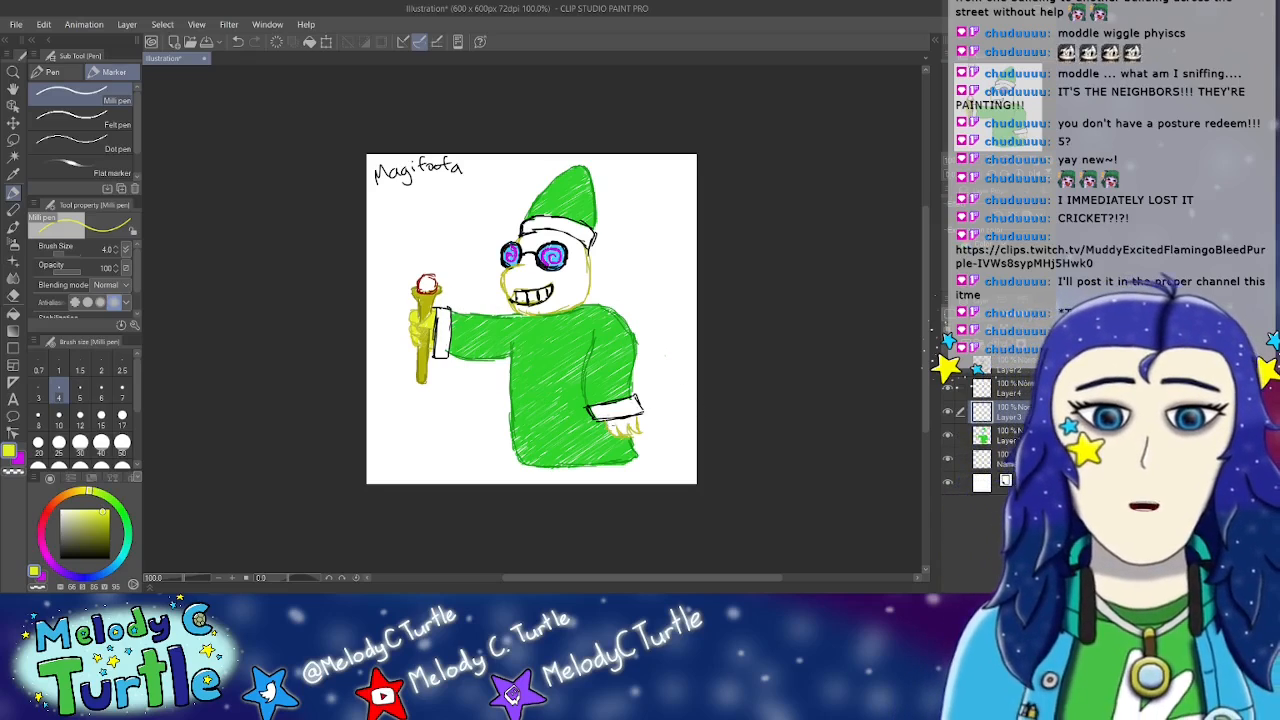
mouse_move(608, 422)
left_mouse_down()
mouse_move(613, 433)
mouse_move(638, 417)
mouse_move(634, 432)
left_mouse_up()
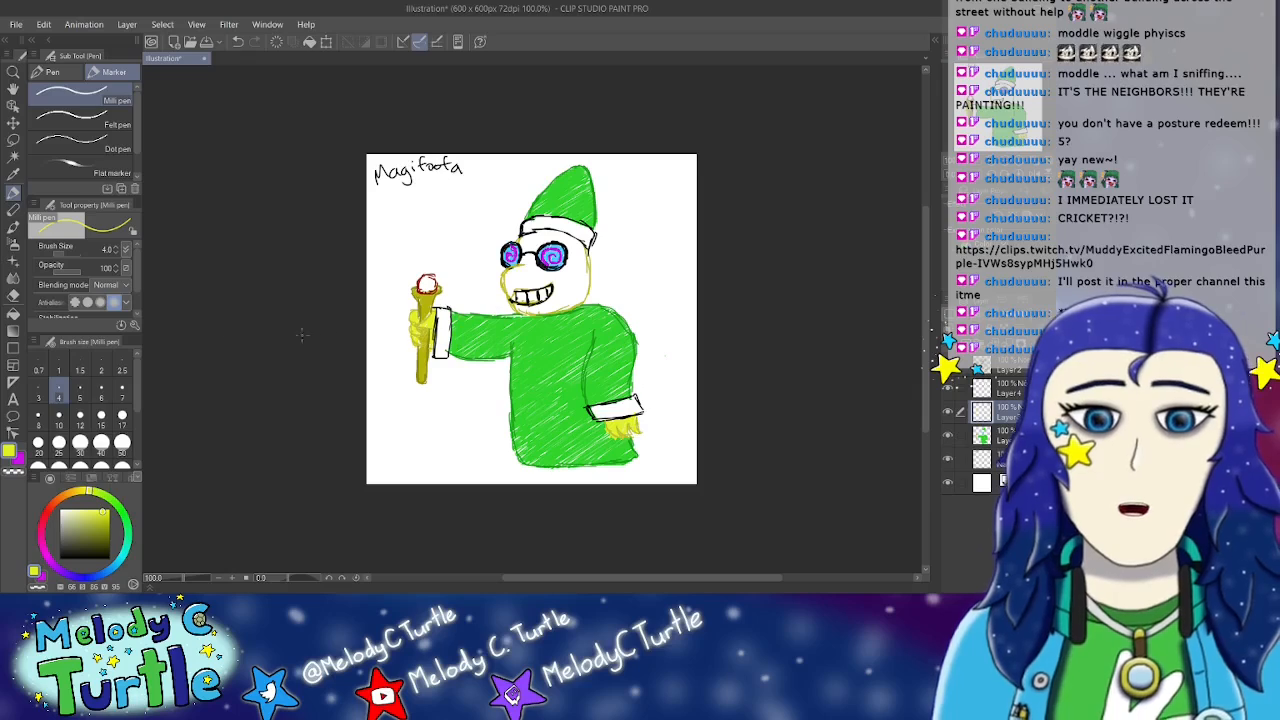
Step: Fill the wizard's face with bright yellow using the Milli pen, and erase the overspill beyond the back of the head
key("e")
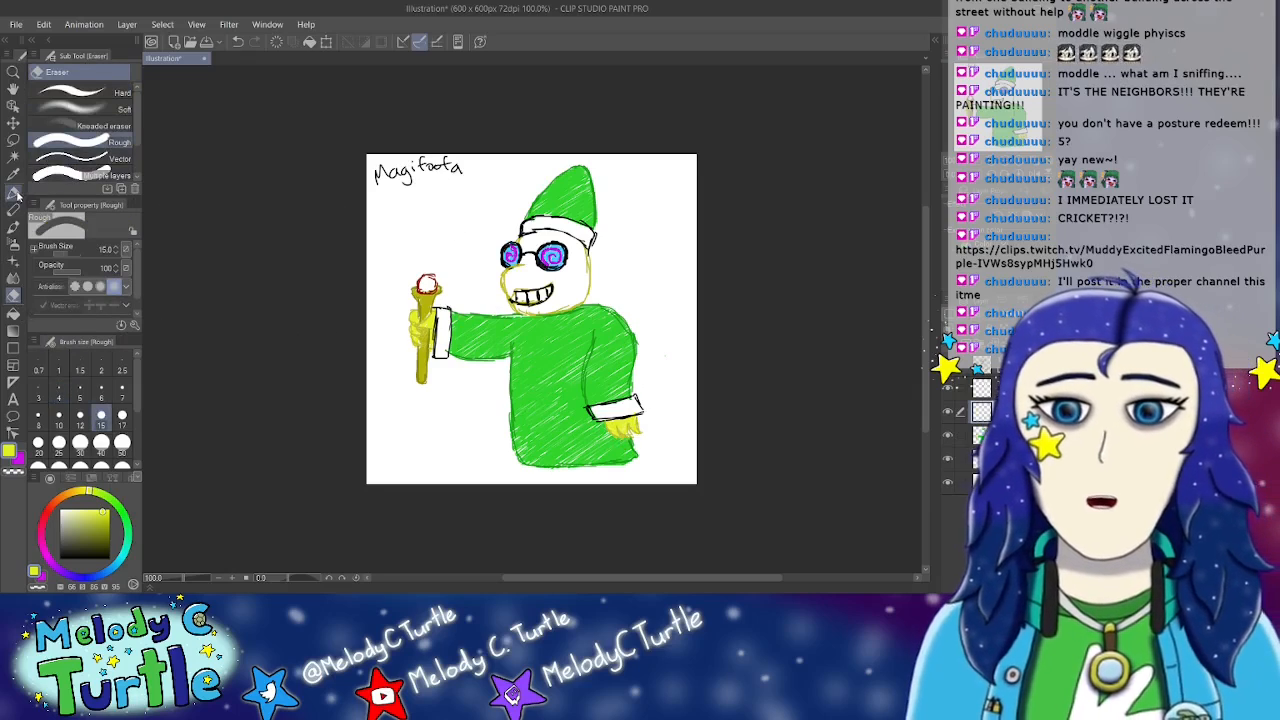
key("p")
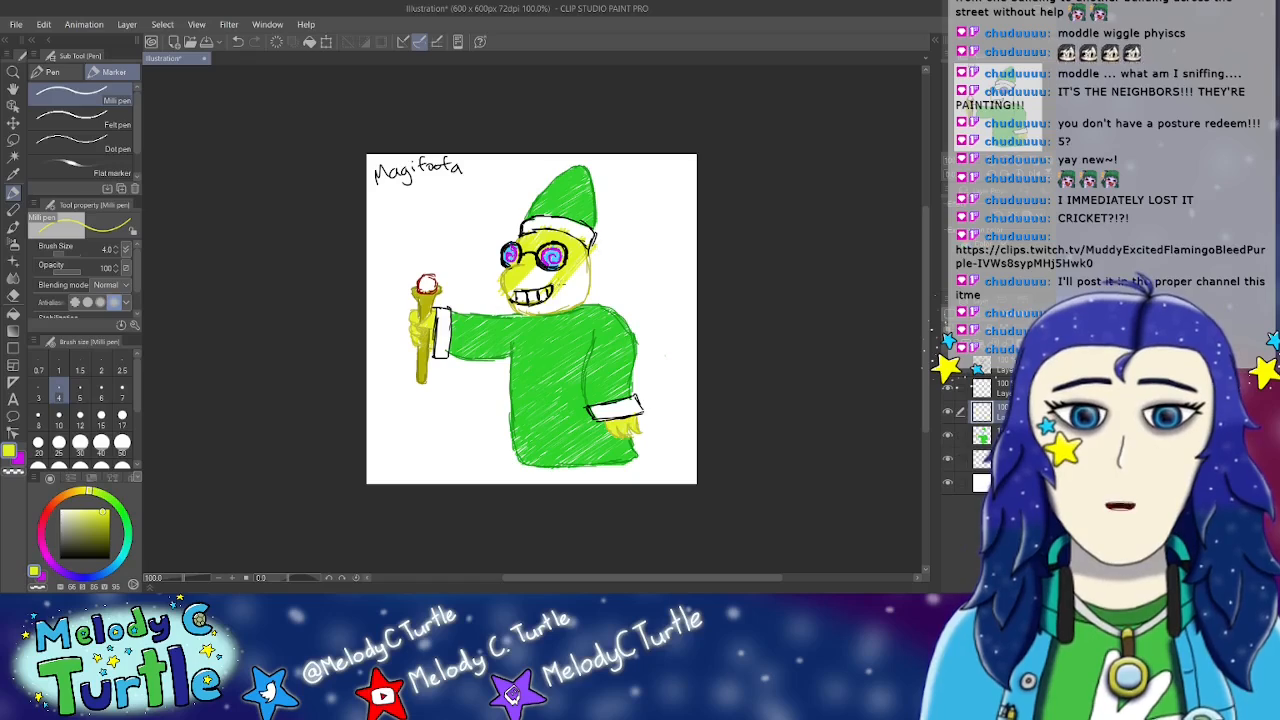
mouse_move(575, 280)
left_mouse_down()
mouse_move(576, 305)
mouse_move(594, 270)
left_mouse_up()
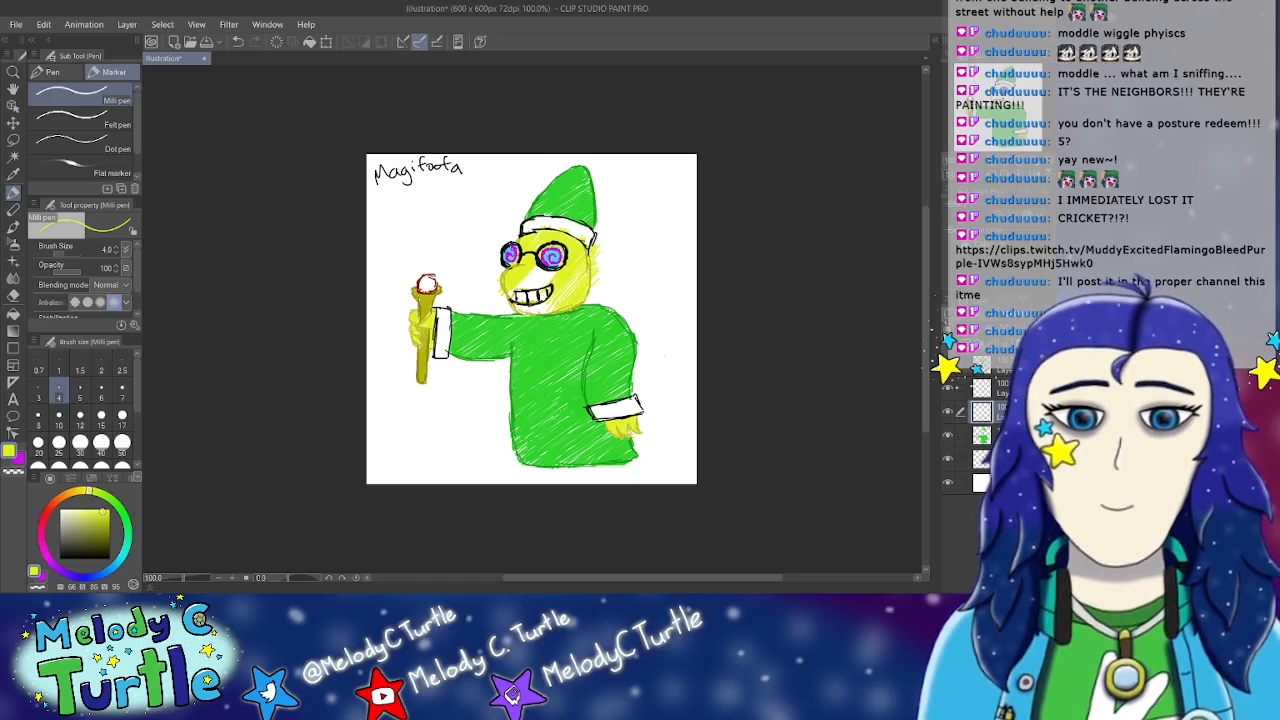
left_click_drag(540, 310, 552, 302)
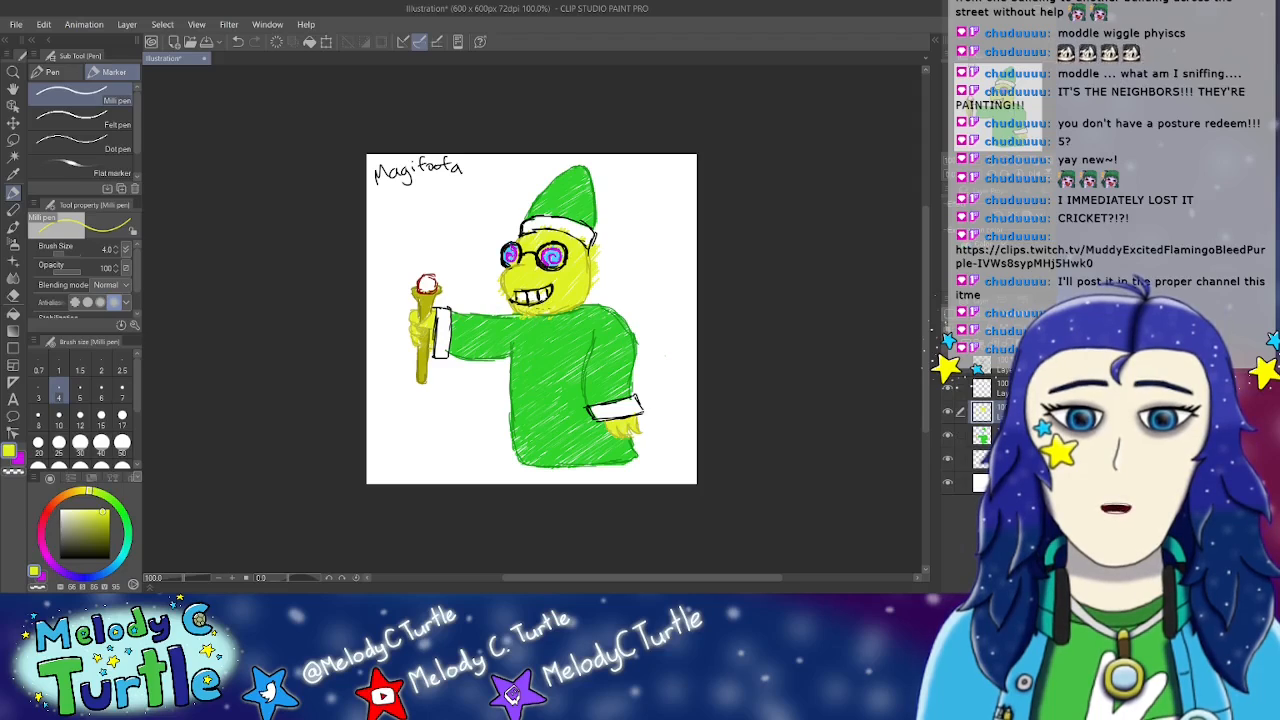
key("e")
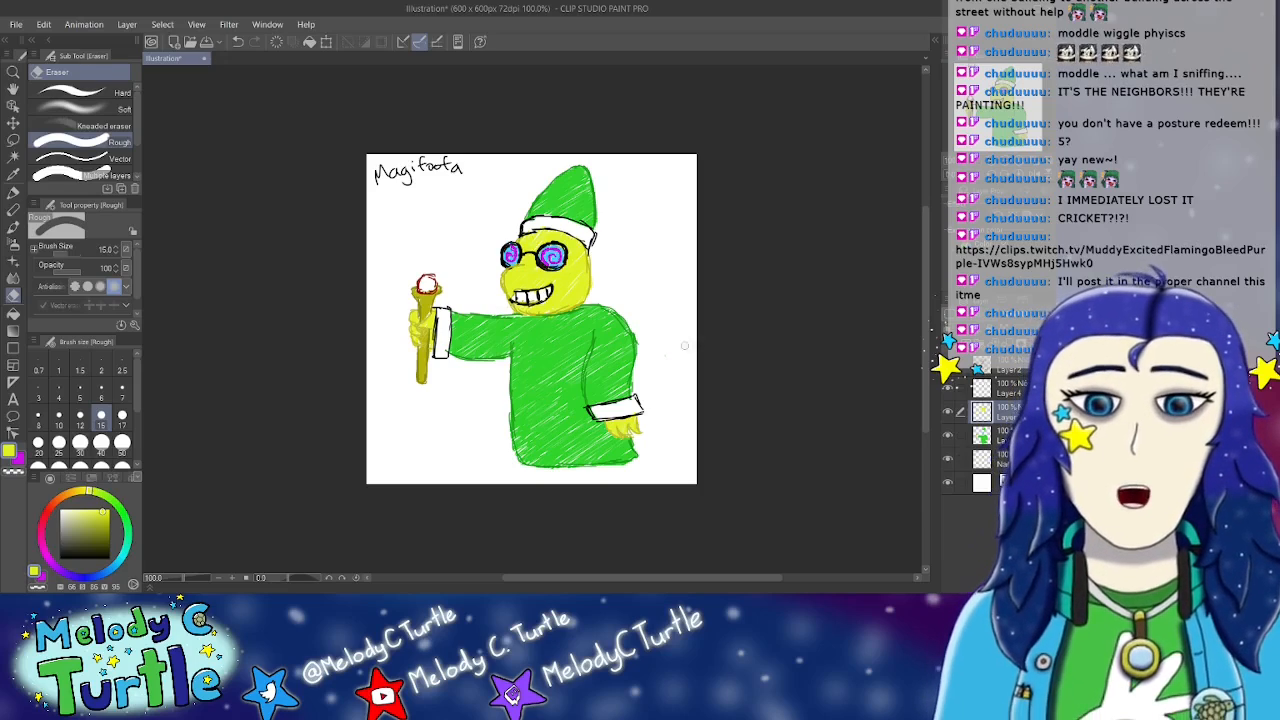
Step: Hide the Name layer and add a nostril to the snout in dark yellow sampled from the face outline
left_click(949, 461)
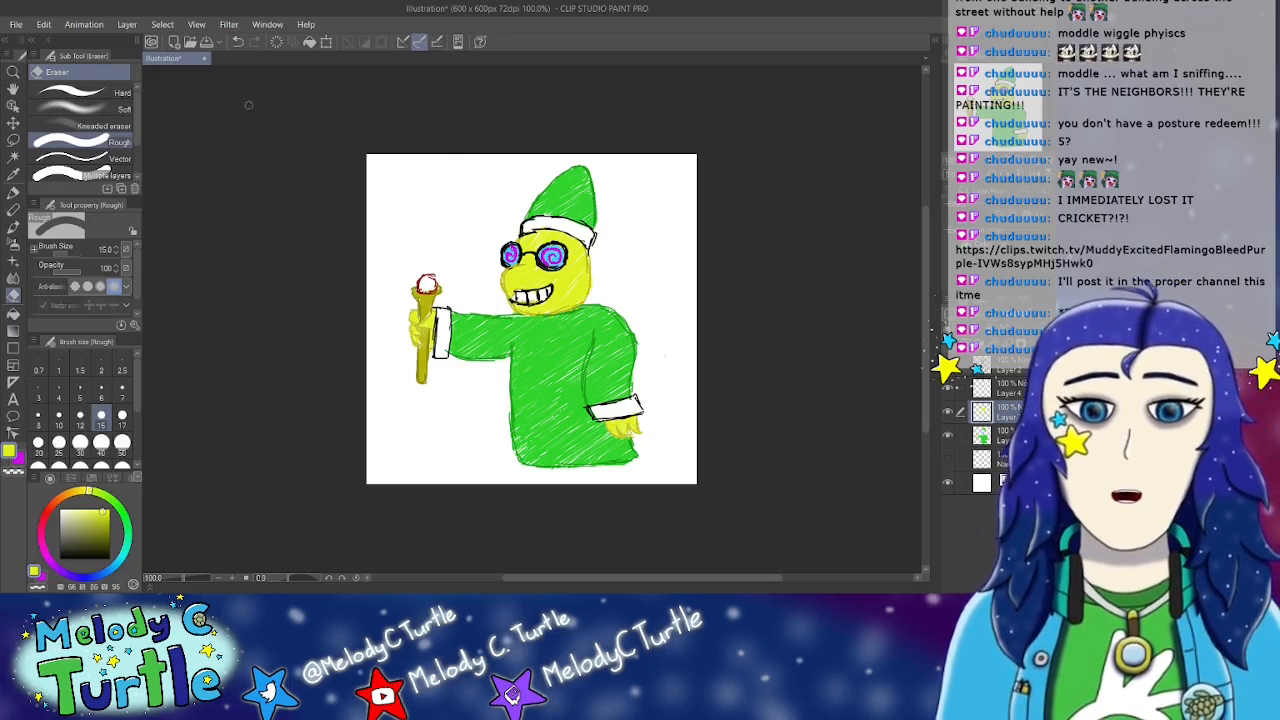
left_click(13, 192)
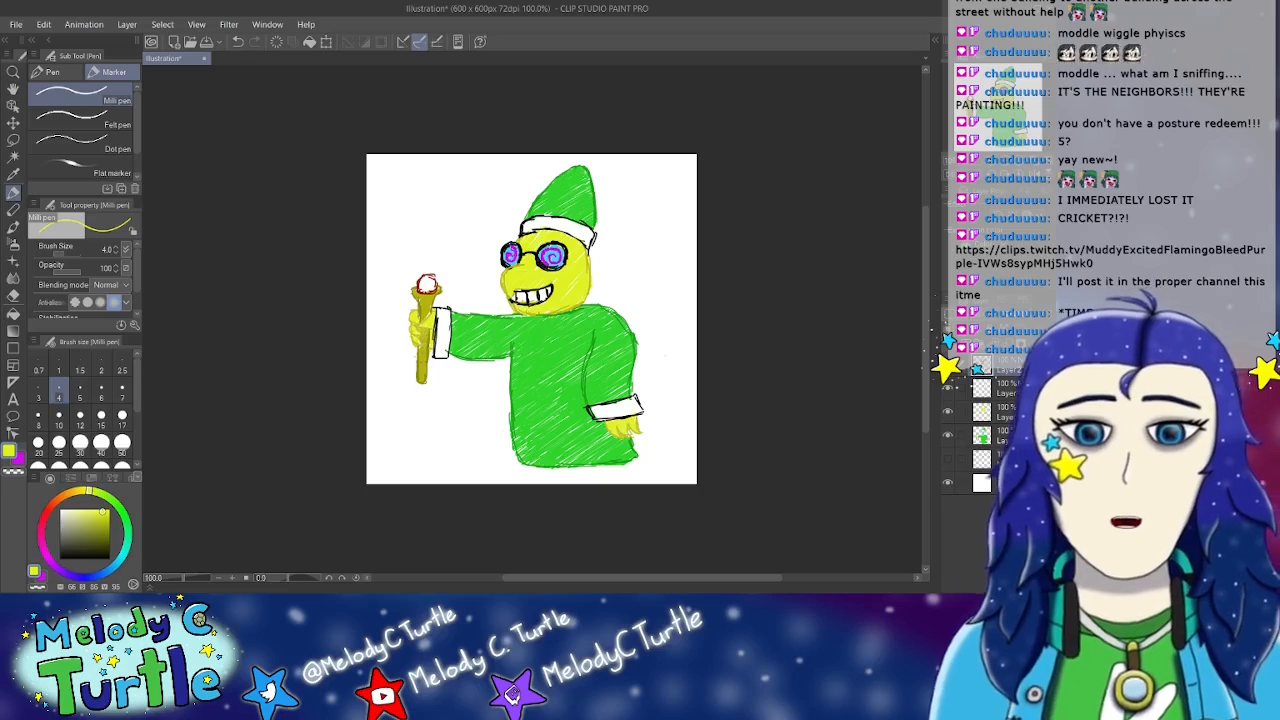
left_click(505, 285, "alt")
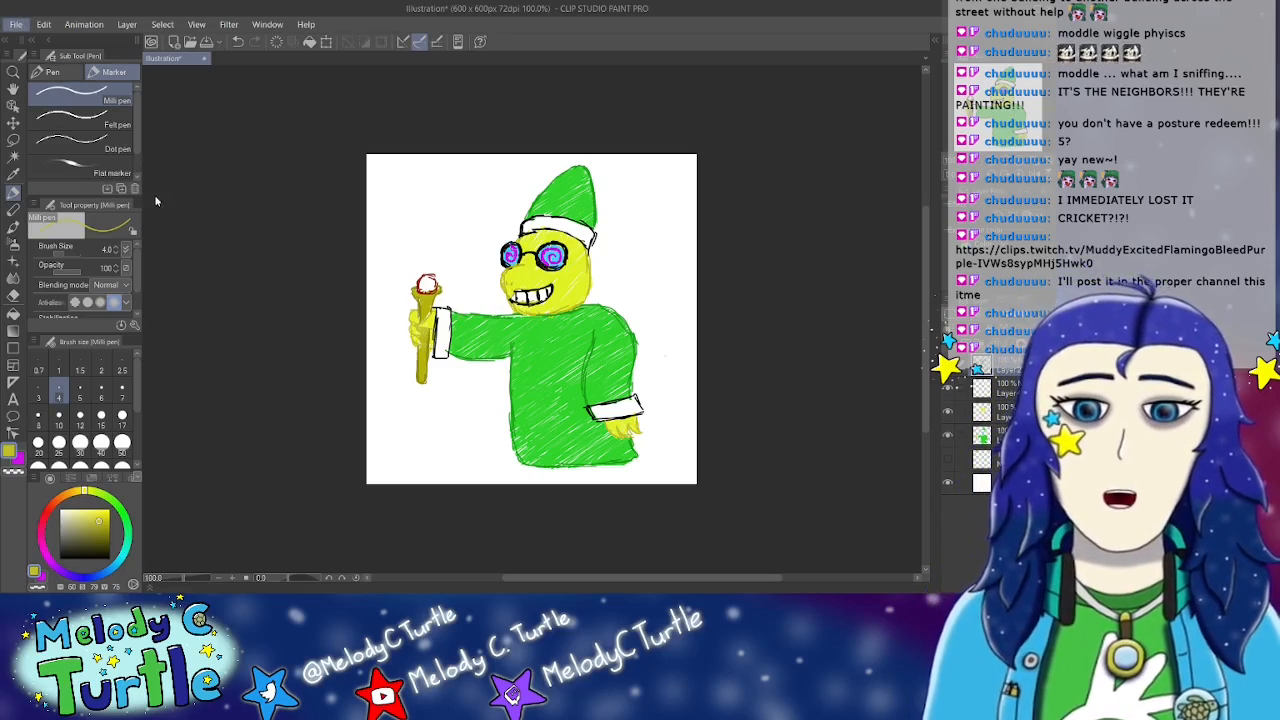
key("alt+Tab")
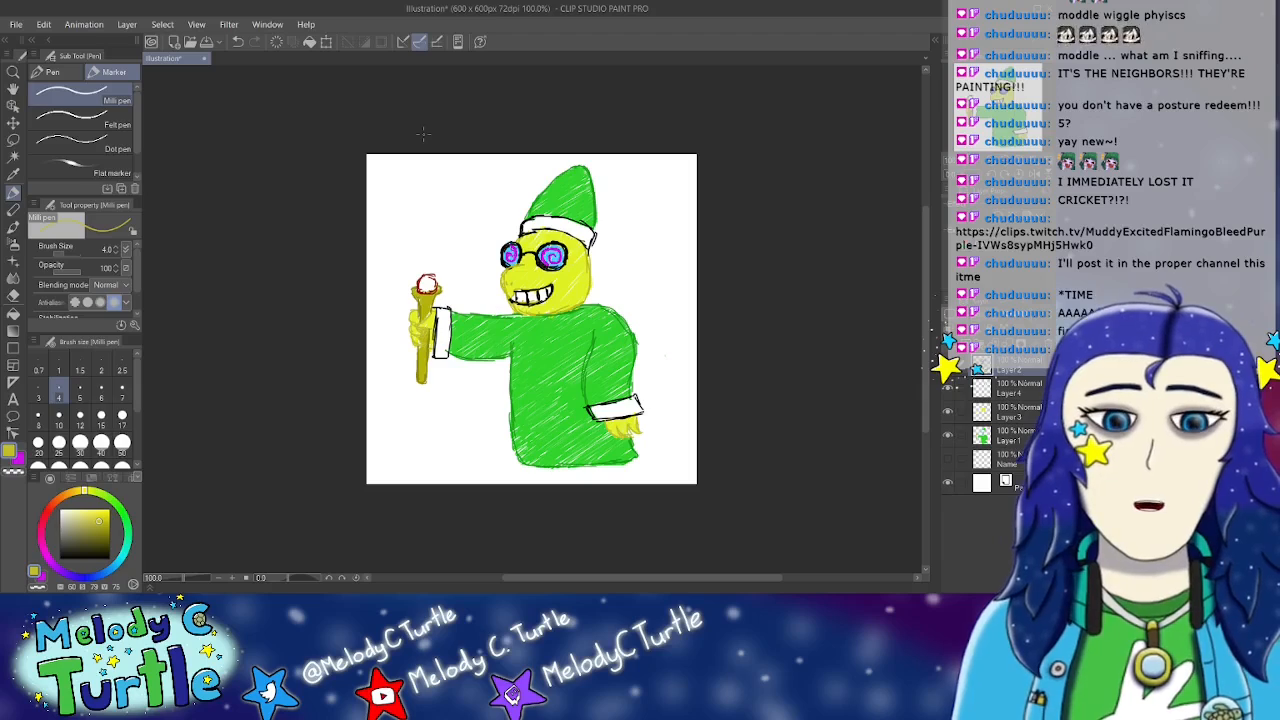
Step: Fill the orb on top of the wand with bright red on Layer 3
left_click(1011, 411)
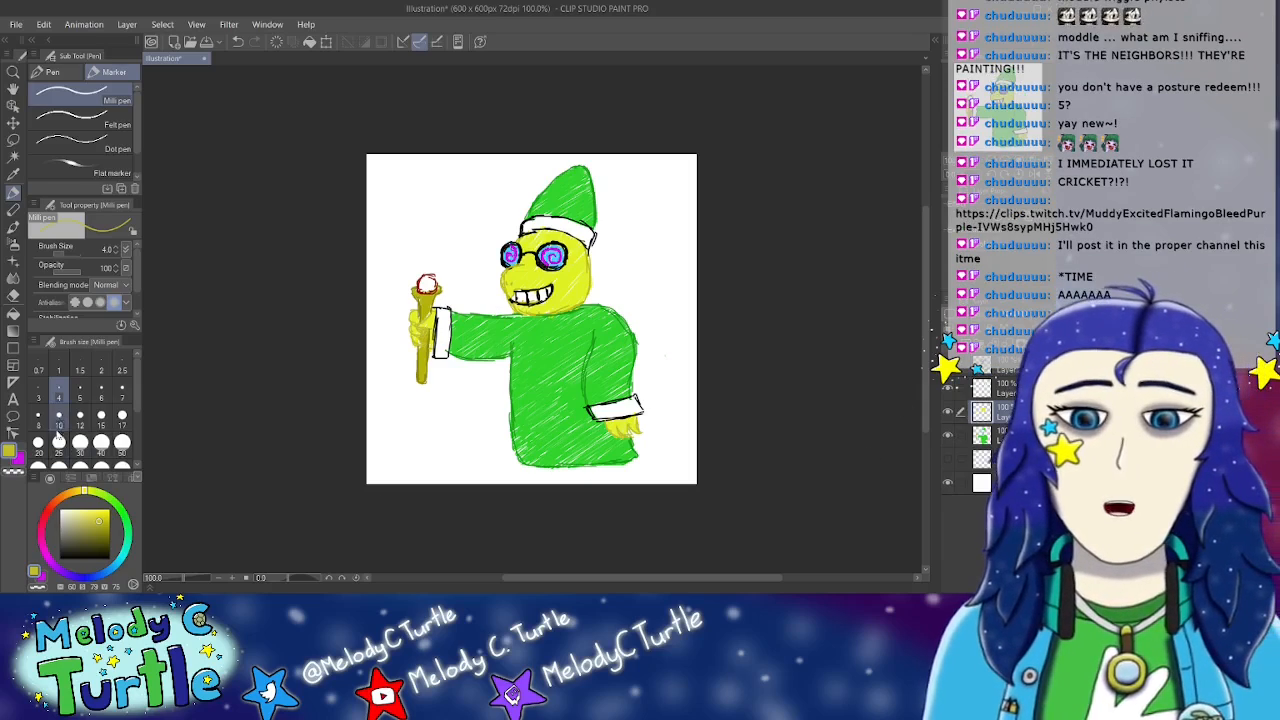
left_click(45, 515)
left_click_drag(45, 515, 46, 512)
left_click(103, 514)
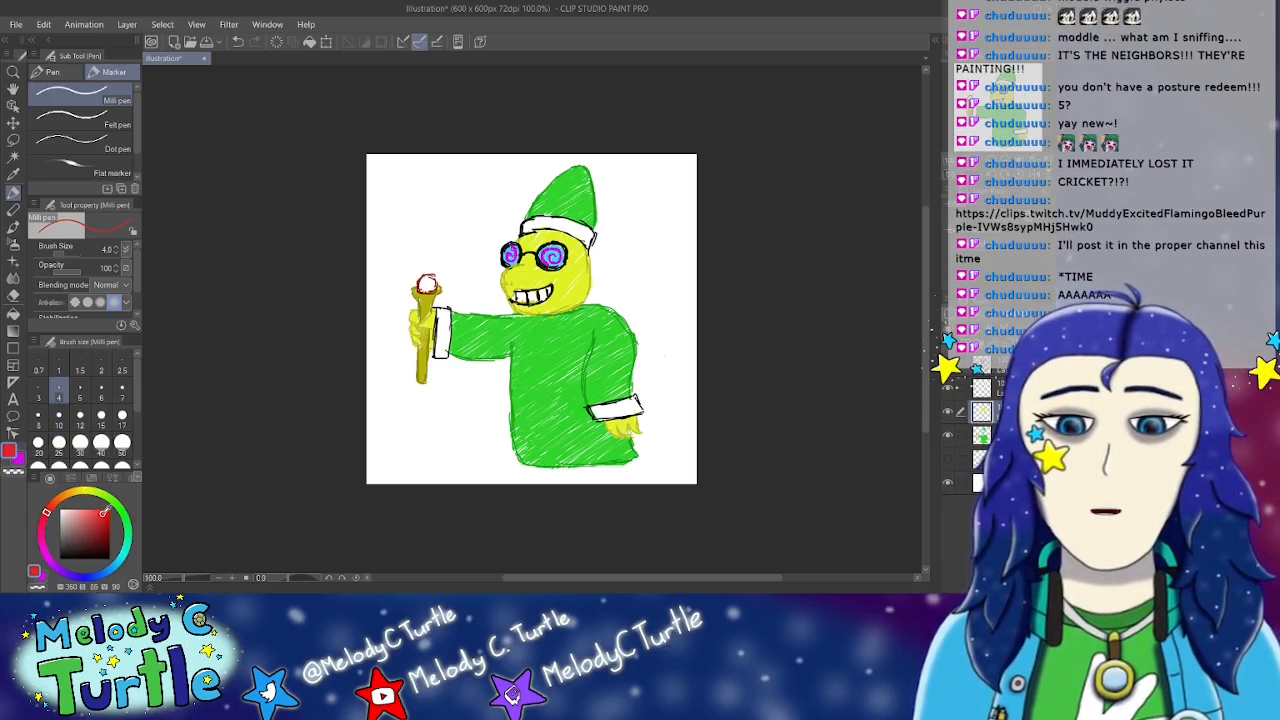
left_click_drag(428, 283, 428, 284)
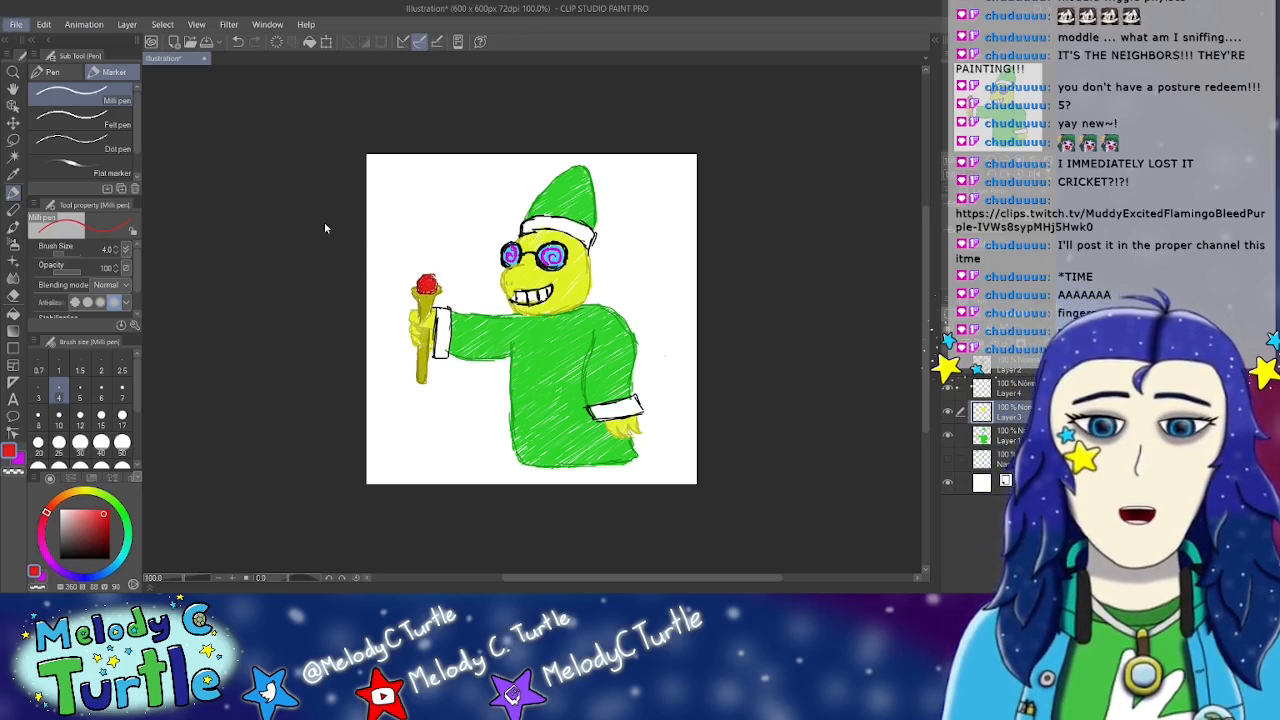
key("alt+Tab")
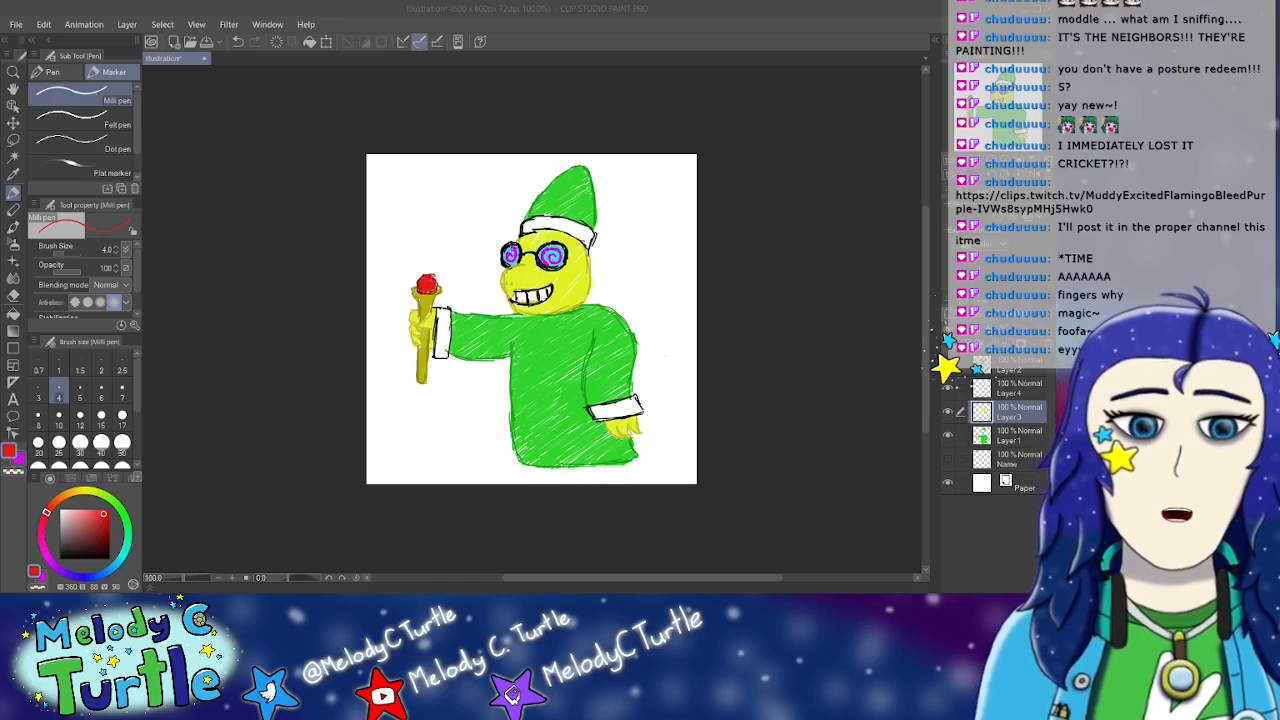
Step: Clear the wizard drawing from Layer 3, Layer 1 and Layer 2, keeping the empty layers
left_click(1013, 413)
key("Delete")
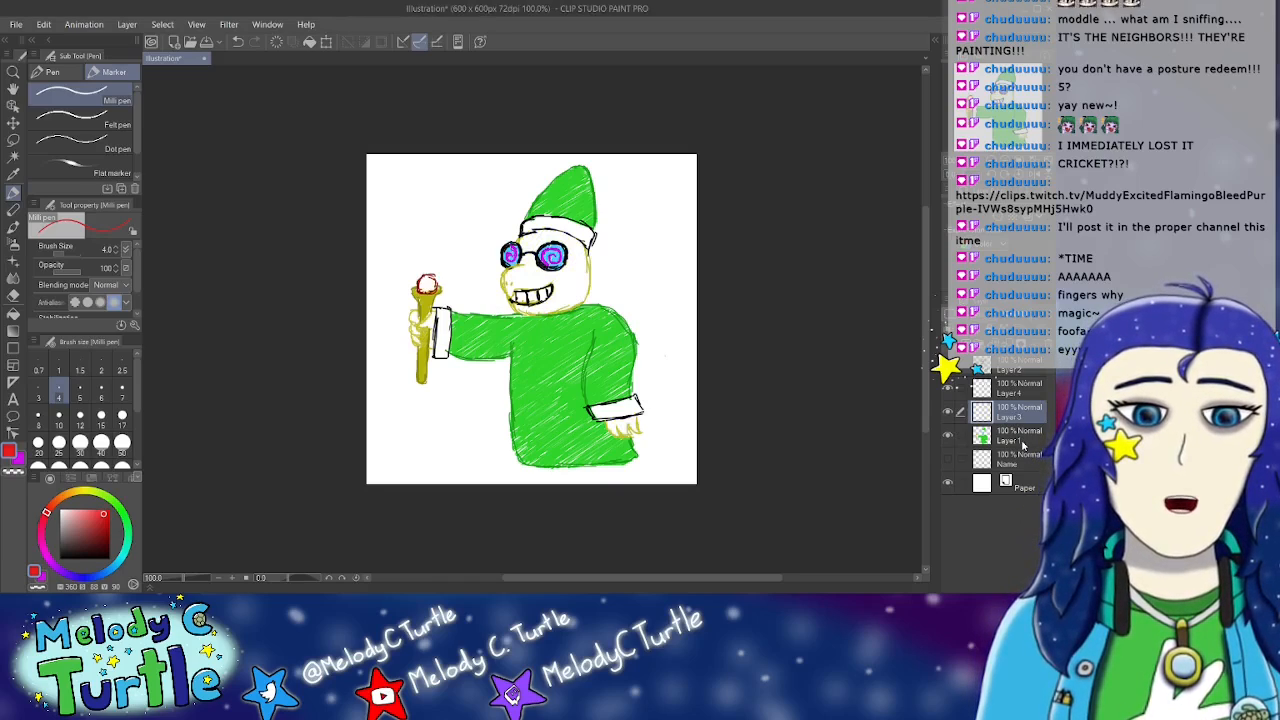
left_click(1023, 445)
key("Delete")
left_click(1008, 371)
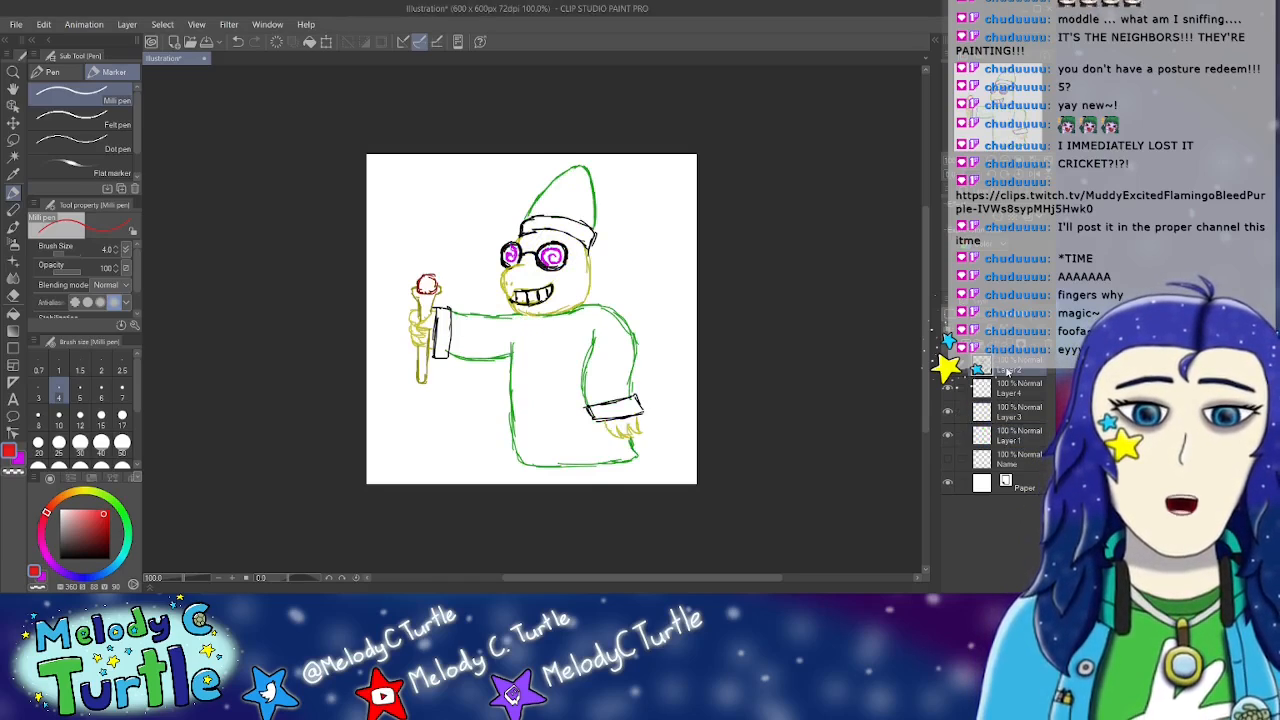
key("Delete")
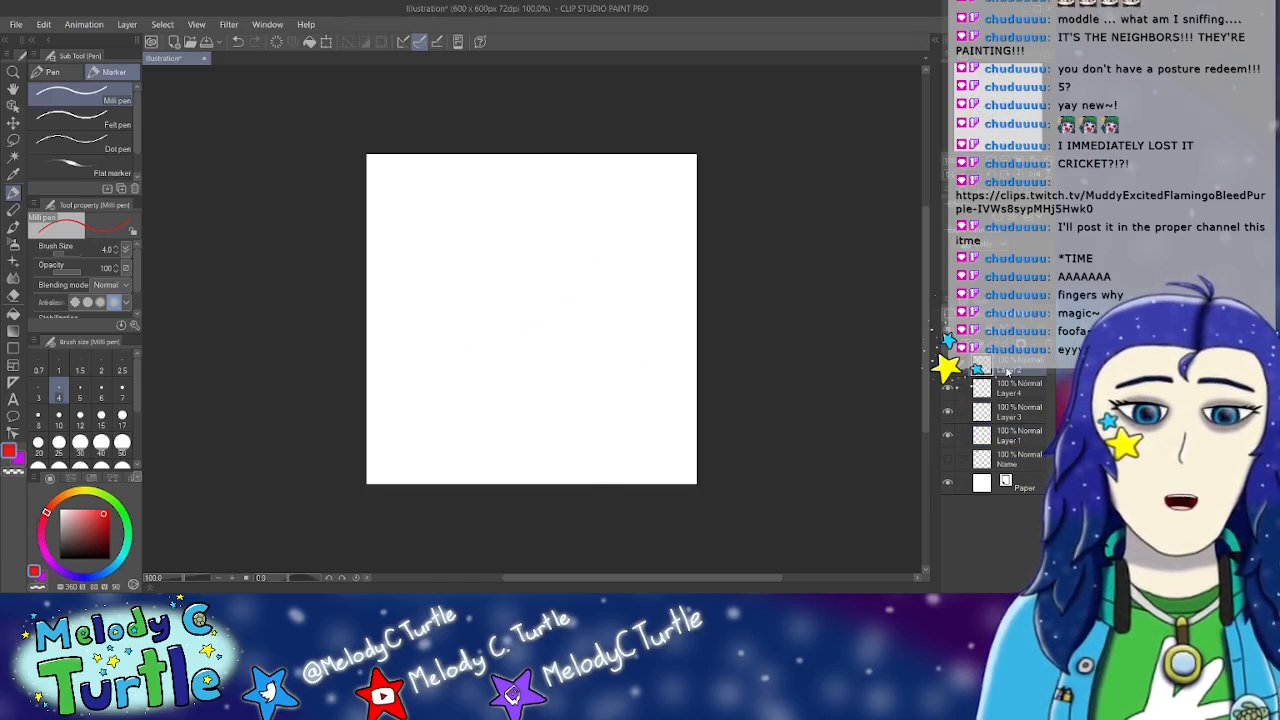
Step: Show the Name layer again and replace its title with "Jabby" handwritten in black
left_click(948, 460)
left_click(1006, 464)
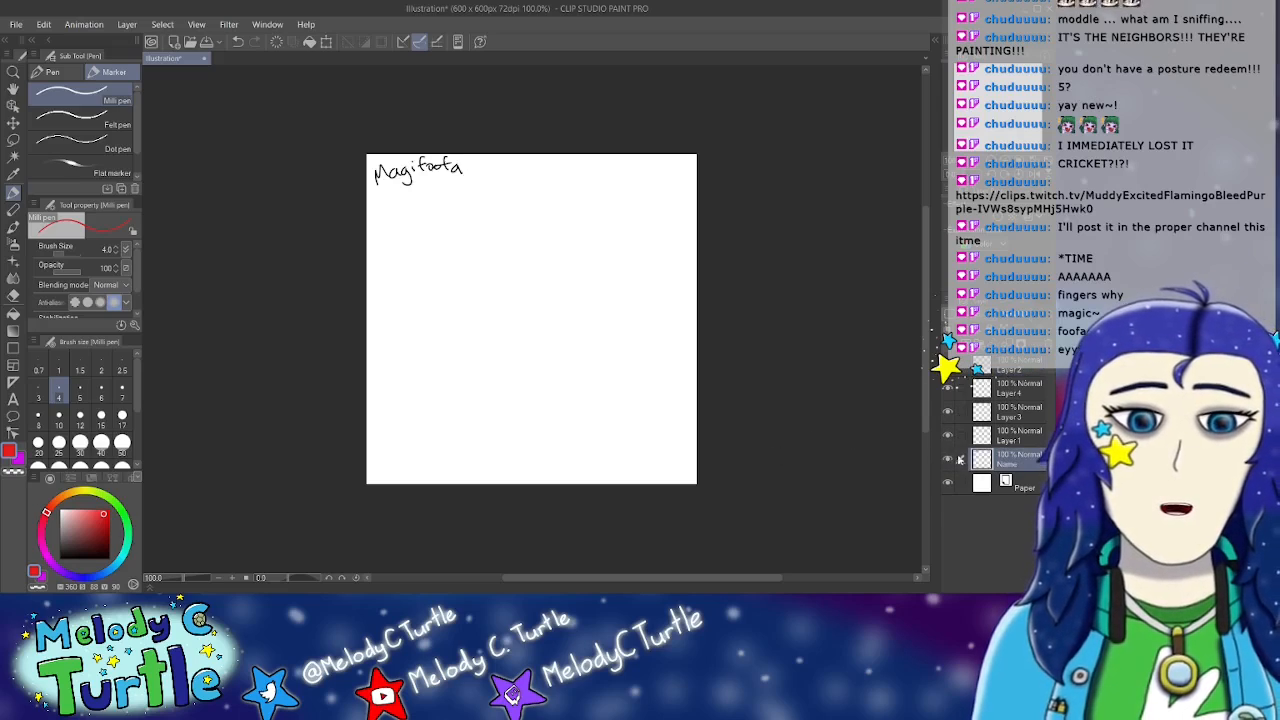
key("Delete")
left_click(109, 558)
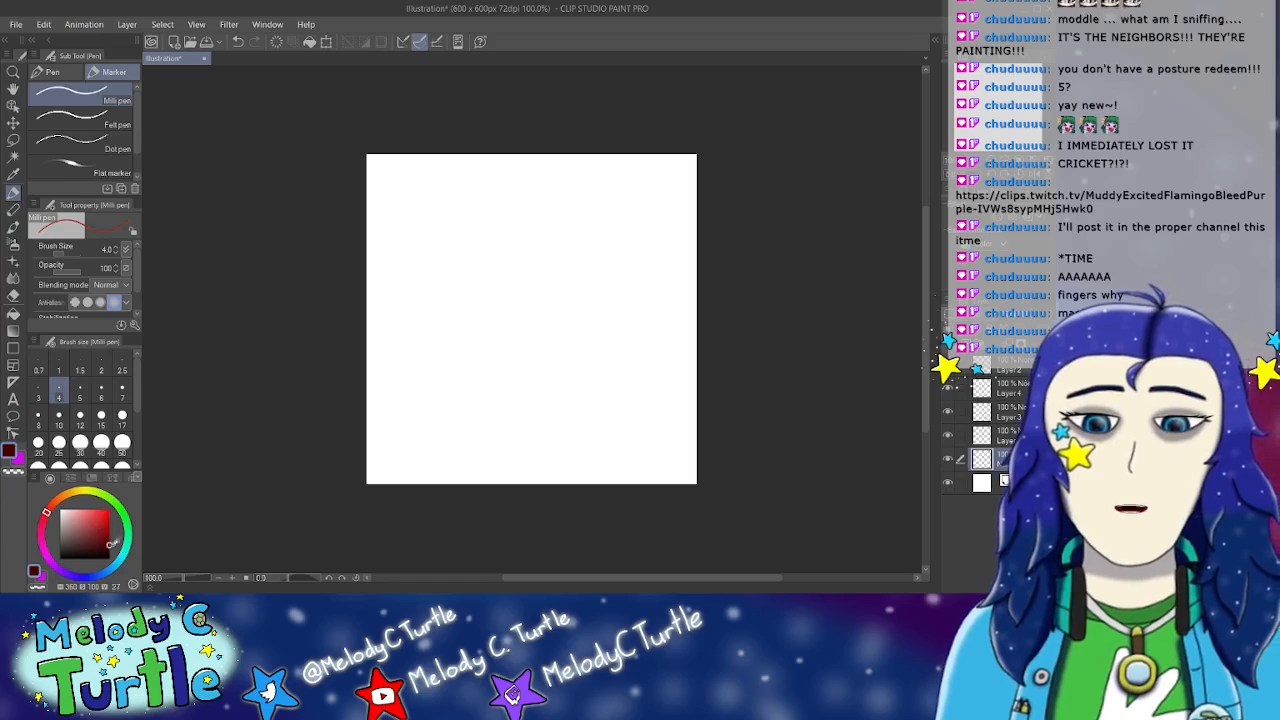
mouse_move(378, 160)
left_mouse_down()
mouse_move(373, 180)
mouse_move(426, 178)
left_mouse_up()
left_click_drag(432, 165, 423, 192)
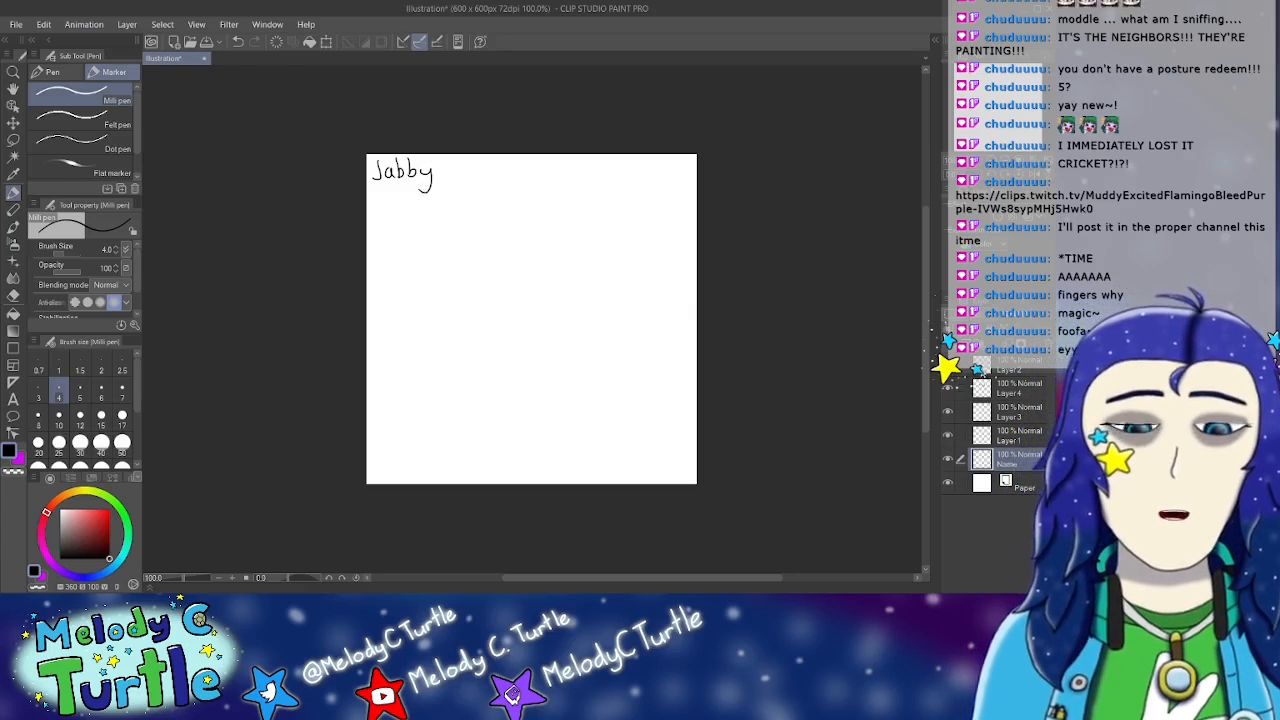
Step: Draw two round black eyes side by side on Layer 2, and erase the extra line thickness between them
left_click(1025, 372)
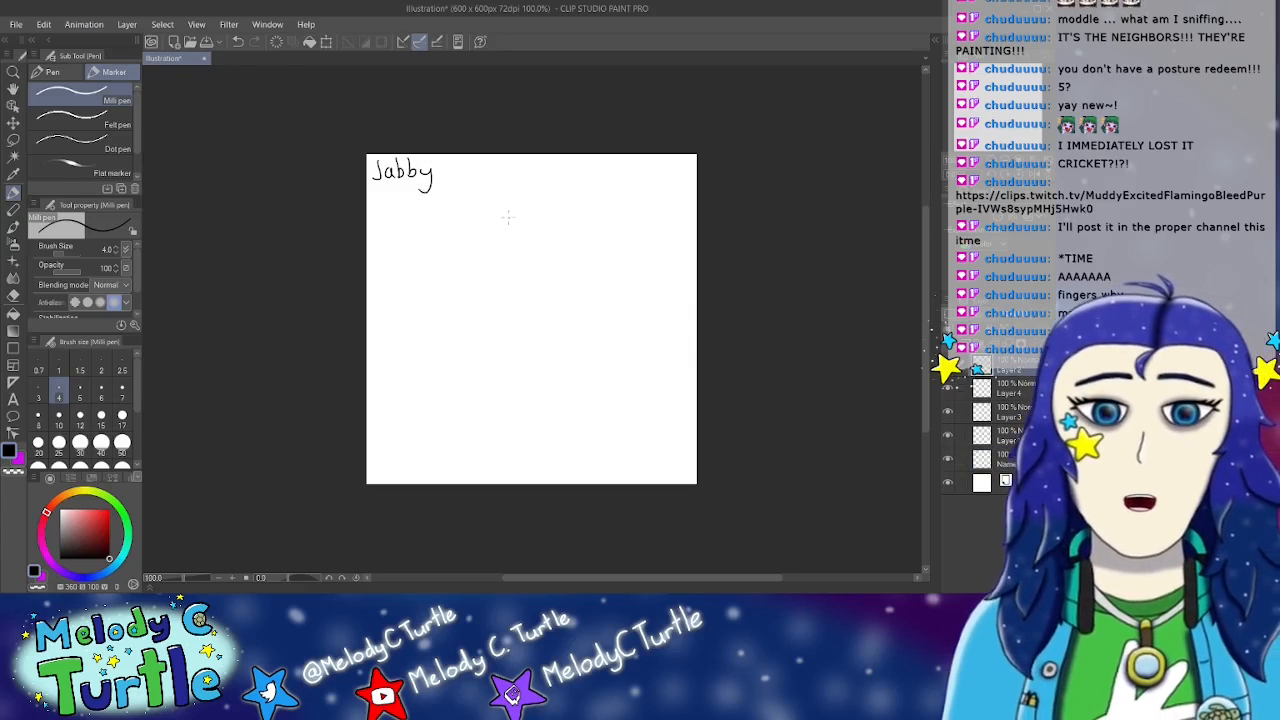
mouse_move(506, 235)
left_mouse_down()
mouse_move(509, 257)
mouse_move(510, 236)
mouse_move(506, 264)
mouse_move(511, 240)
mouse_move(528, 240)
mouse_move(523, 260)
mouse_move(537, 266)
mouse_move(529, 240)
mouse_move(537, 266)
left_mouse_up()
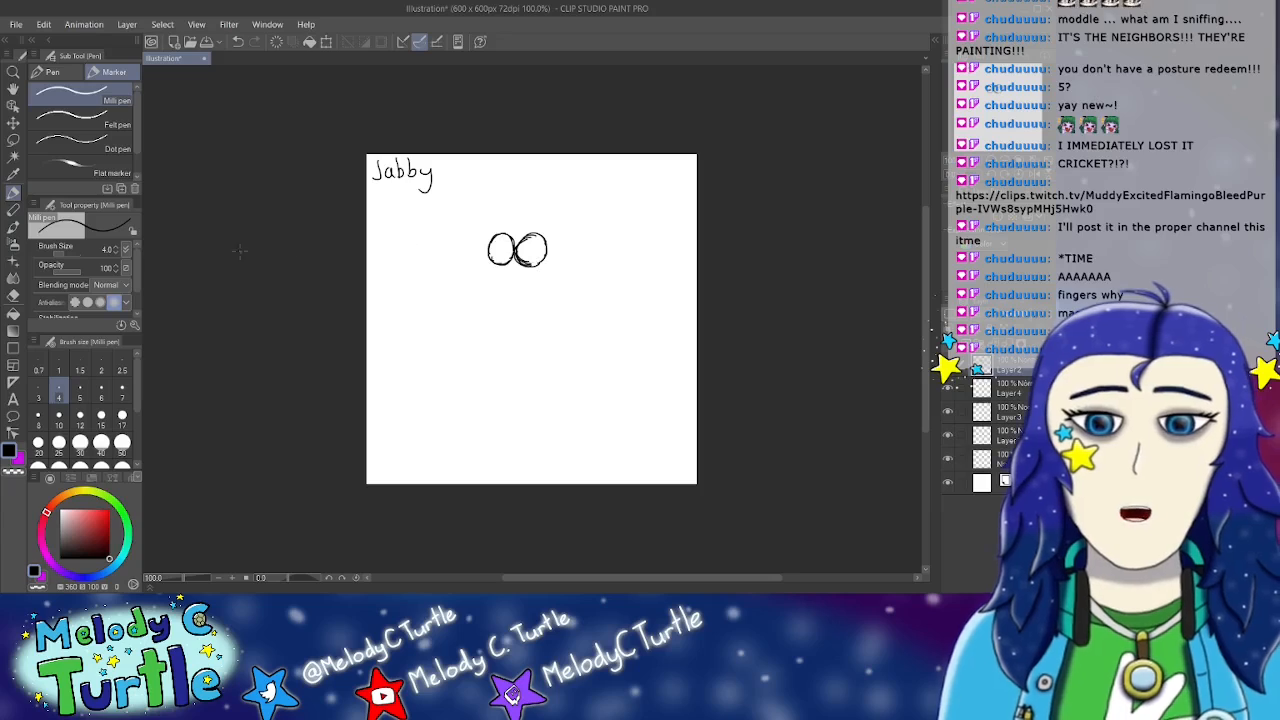
left_click(14, 294)
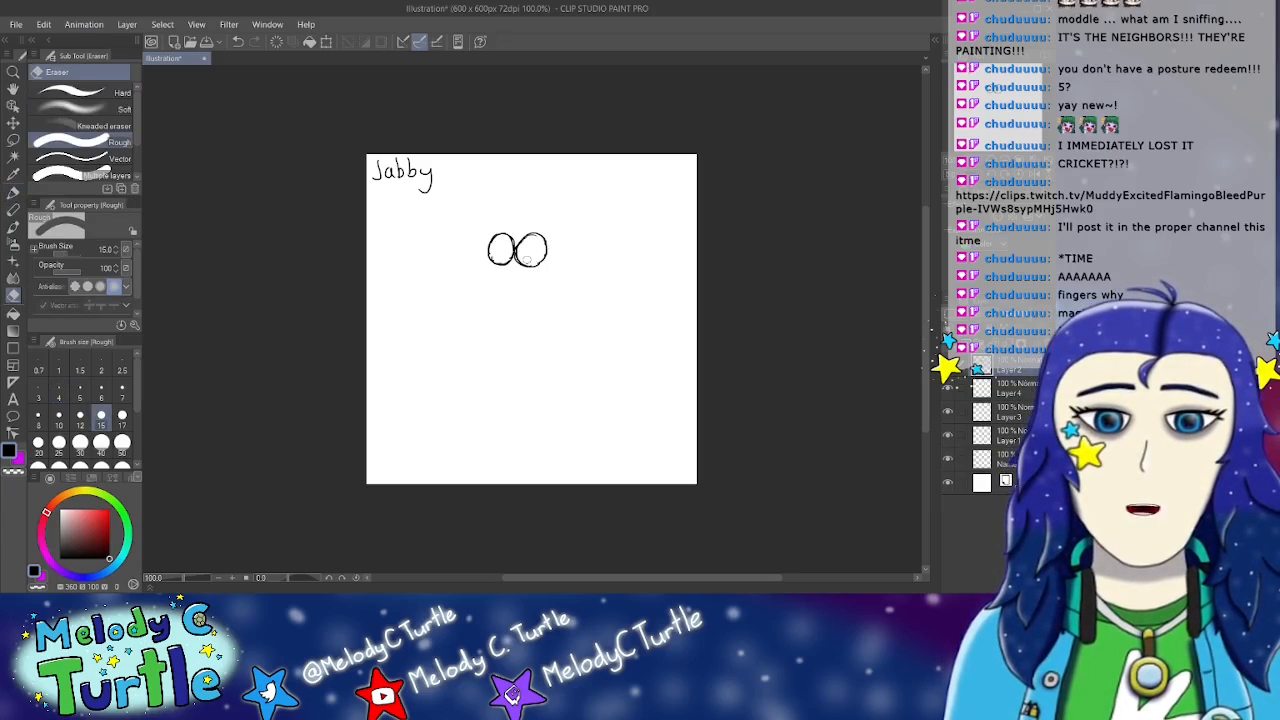
Step: Draw thick angry eyebrows, pupils and a long pointed beak in black, and erase the stray lines around the beak
left_click(13, 195)
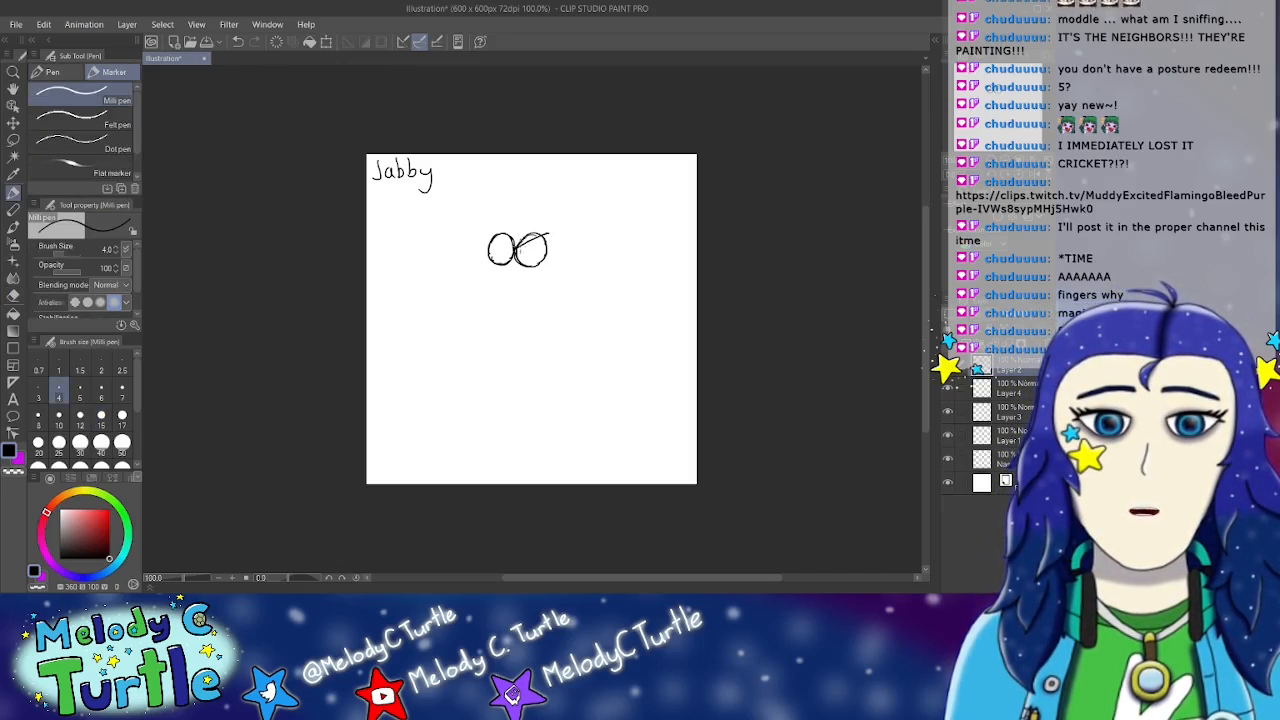
mouse_move(536, 227)
left_mouse_down()
mouse_move(546, 219)
mouse_move(548, 232)
mouse_move(492, 217)
mouse_move(490, 236)
mouse_move(512, 246)
mouse_move(486, 233)
mouse_move(506, 238)
mouse_move(500, 248)
mouse_move(536, 230)
mouse_move(540, 242)
mouse_move(504, 256)
mouse_move(522, 252)
mouse_move(514, 272)
mouse_move(502, 266)
mouse_move(455, 298)
mouse_move(516, 272)
left_mouse_up()
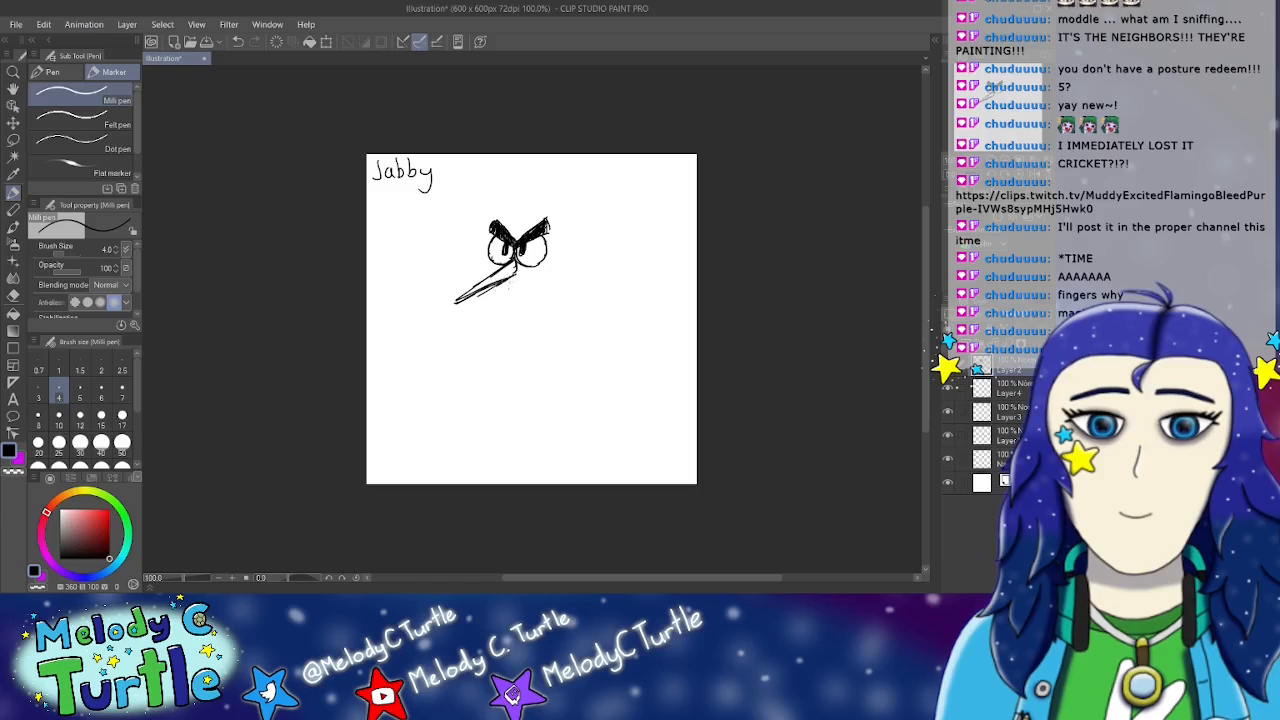
key("e")
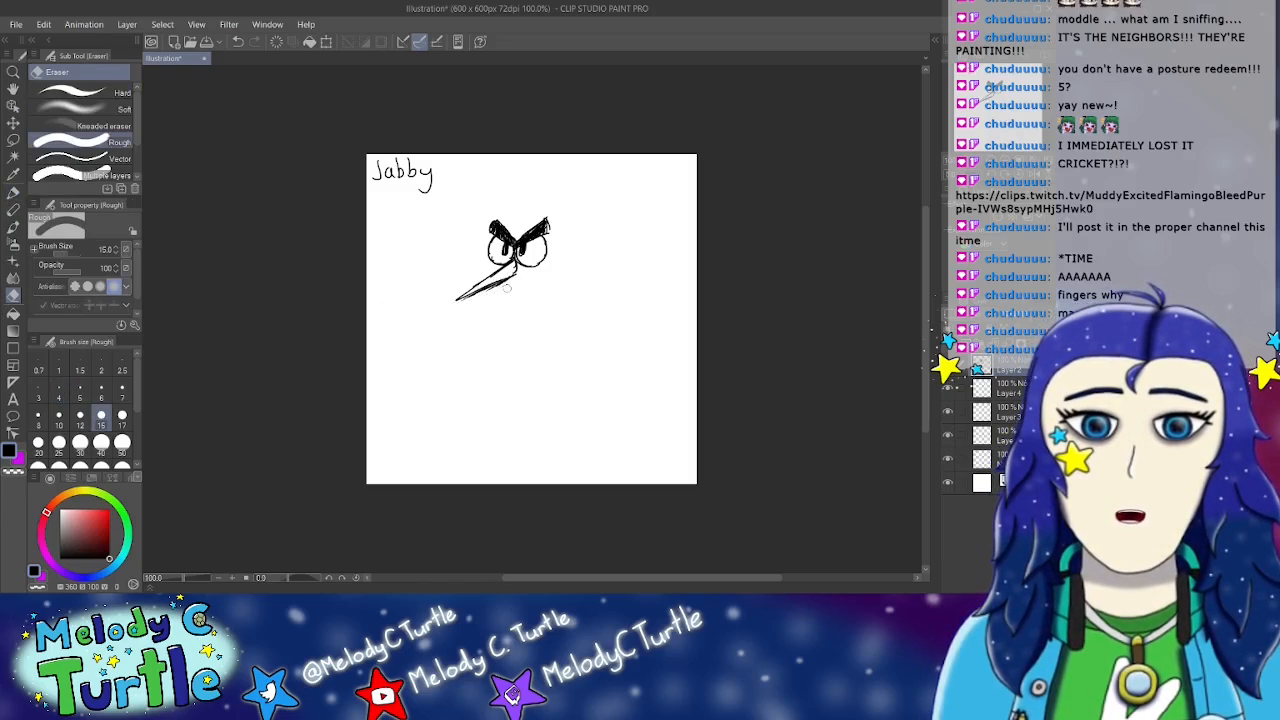
Step: Draw a long dark grey body below the eyes with a jagged lower edge and two curved bands across it
left_click(66, 540)
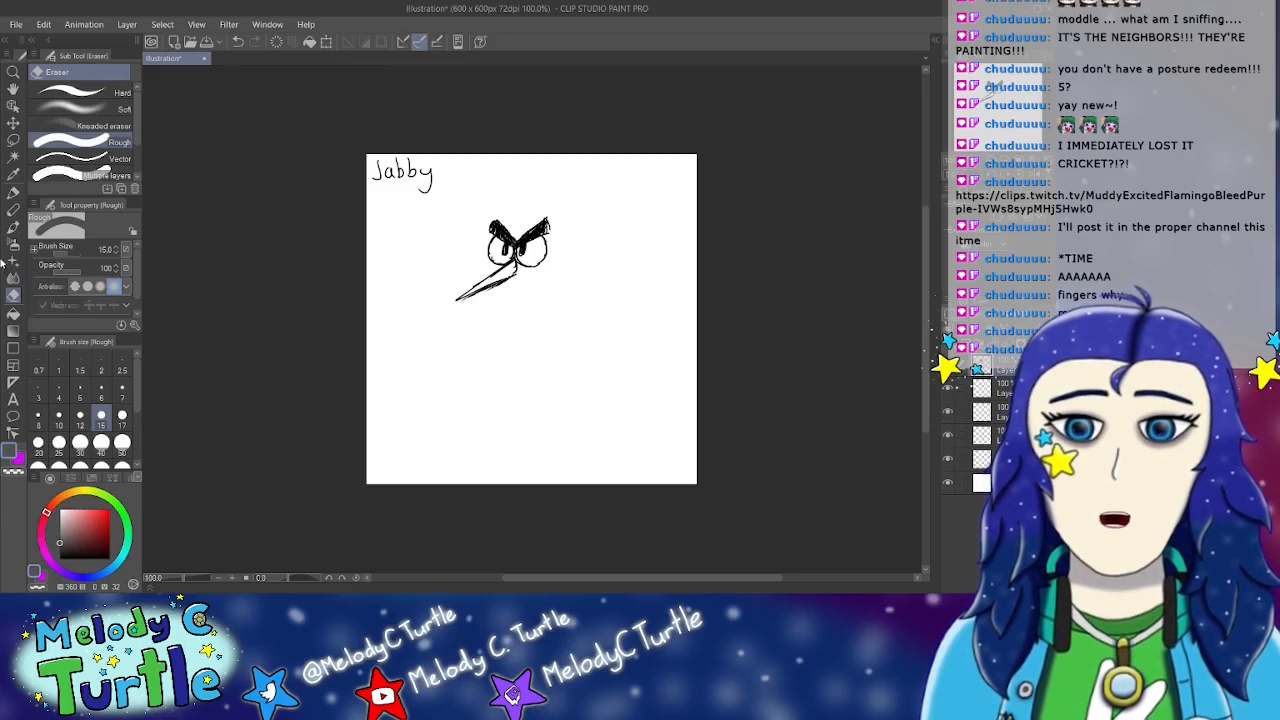
left_click(13, 191)
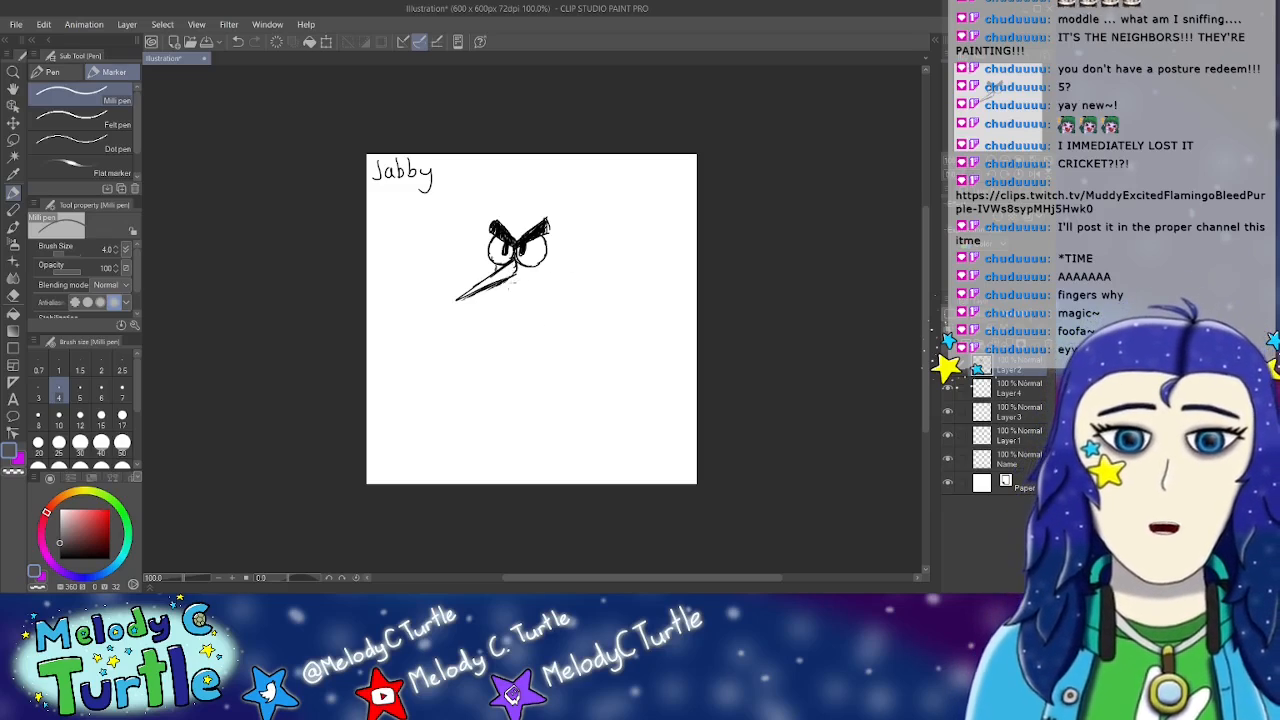
left_click_drag(537, 266, 547, 411)
mouse_move(497, 296)
left_mouse_down()
mouse_move(485, 418)
mouse_move(505, 400)
mouse_move(516, 420)
mouse_move(532, 402)
mouse_move(544, 434)
mouse_move(548, 404)
mouse_move(550, 432)
left_mouse_up()
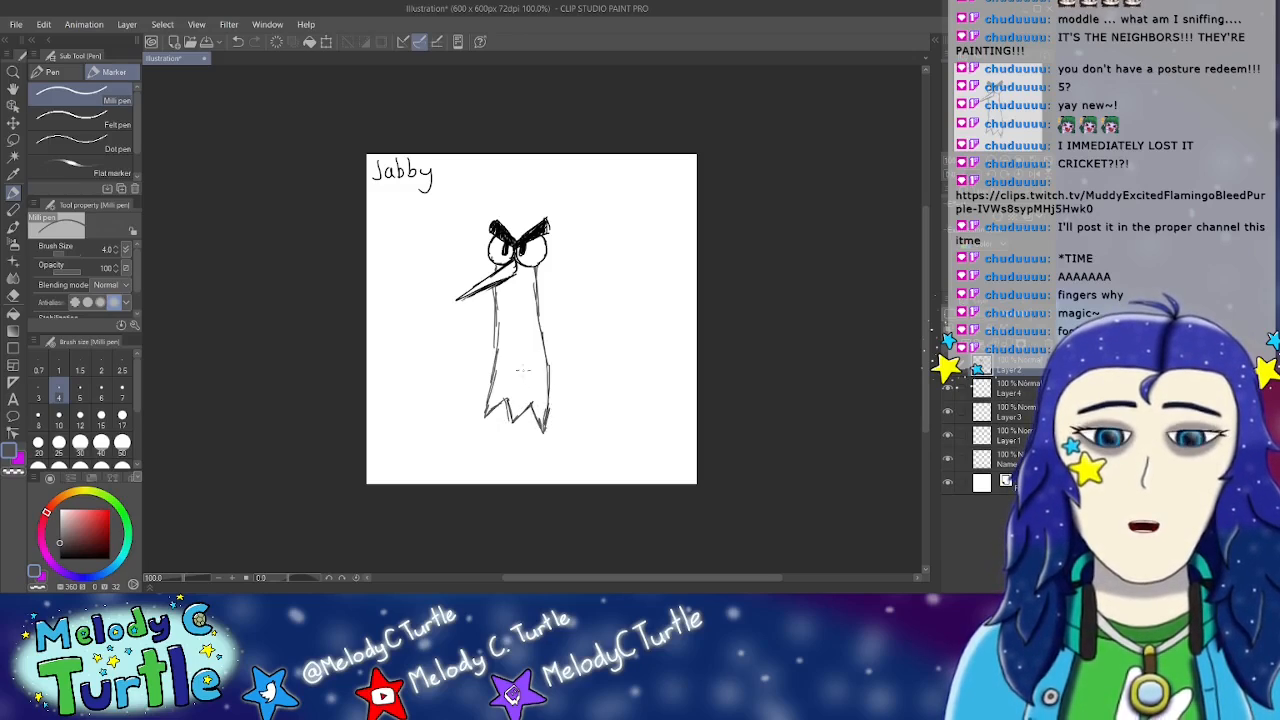
left_click_drag(495, 306, 497, 360)
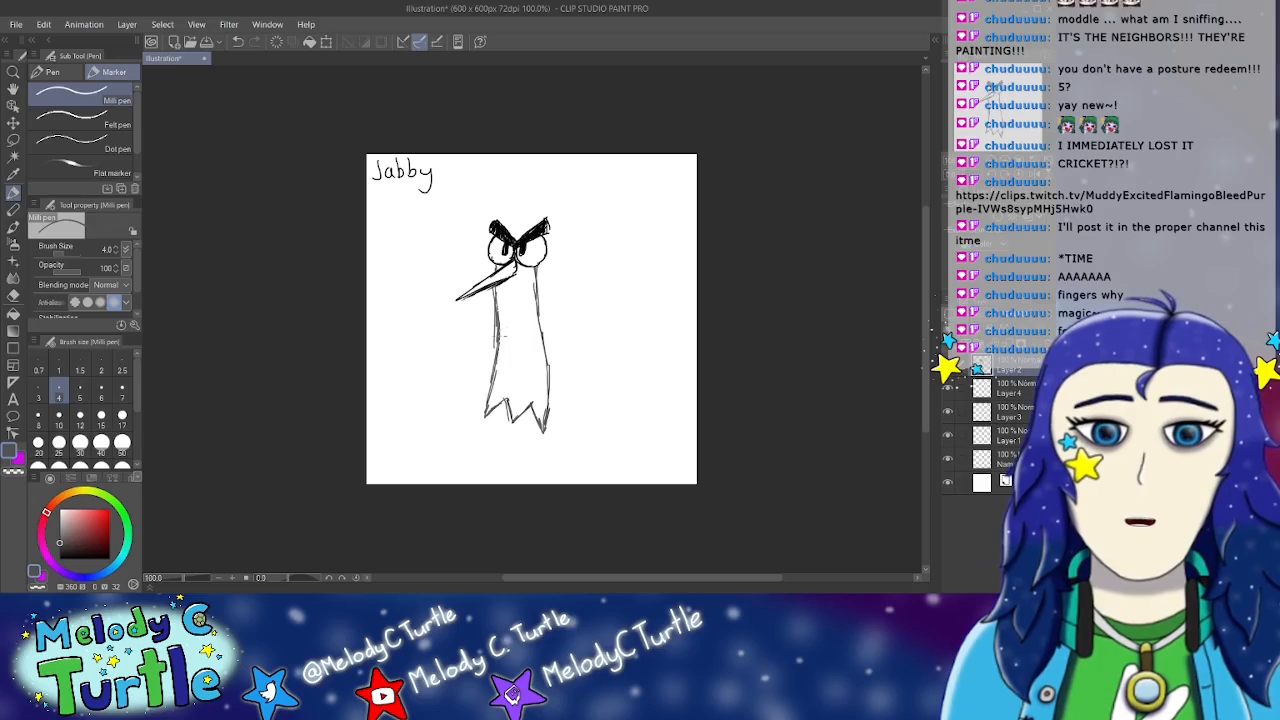
mouse_move(493, 298)
left_mouse_down()
mouse_move(509, 315)
mouse_move(538, 309)
mouse_move(508, 348)
mouse_move(548, 336)
left_mouse_up()
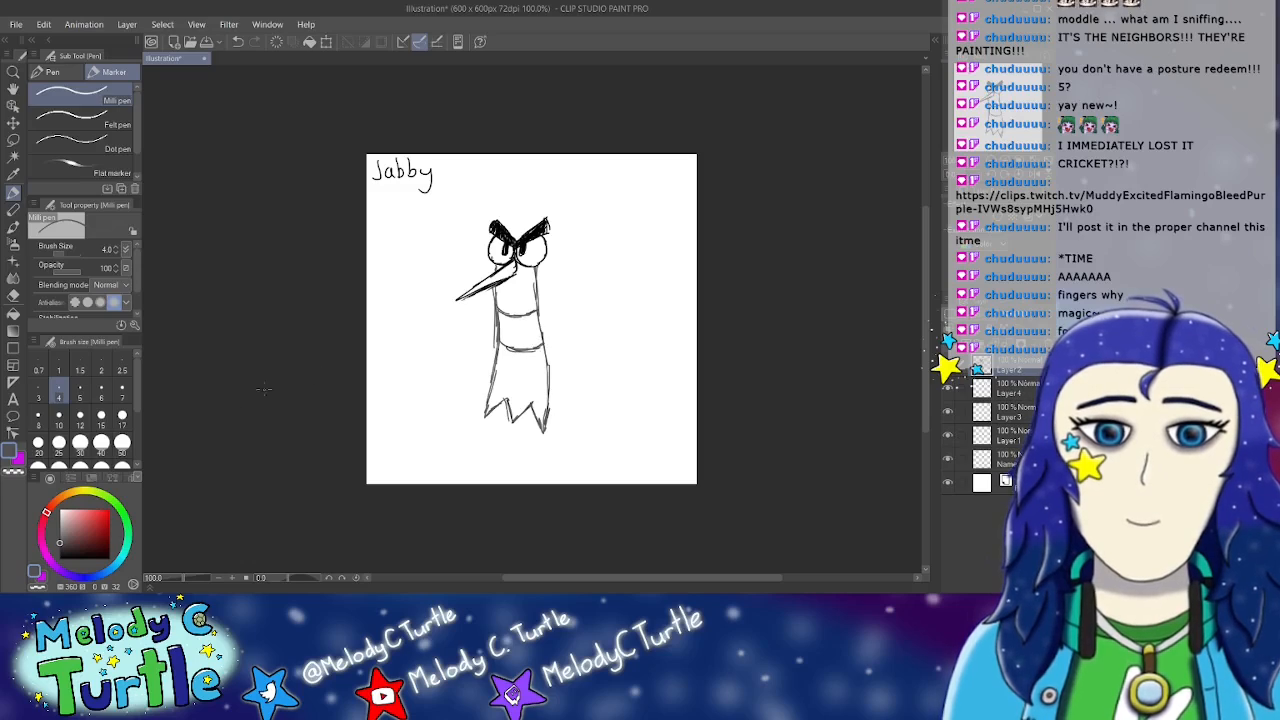
Step: Draw a large rounded light blue wing on each side of the head, and switch to the eraser for tidying
left_click(124, 553)
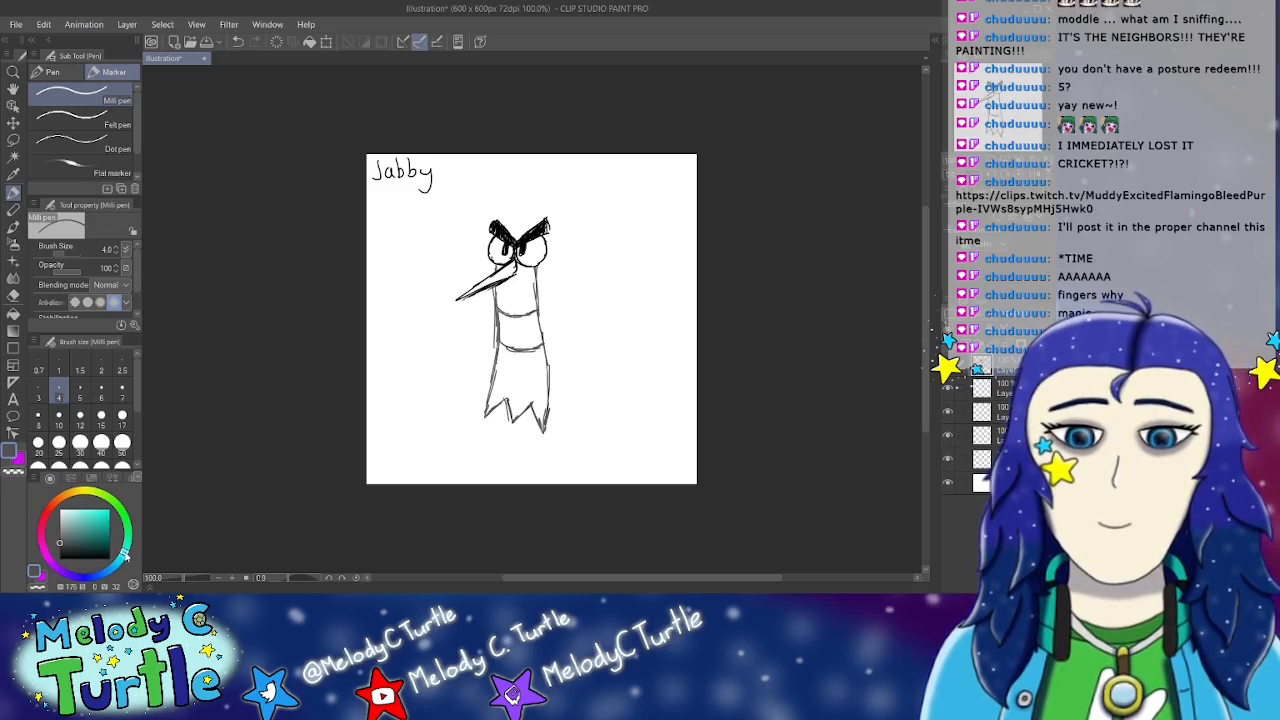
left_click(68, 506)
left_click(74, 509)
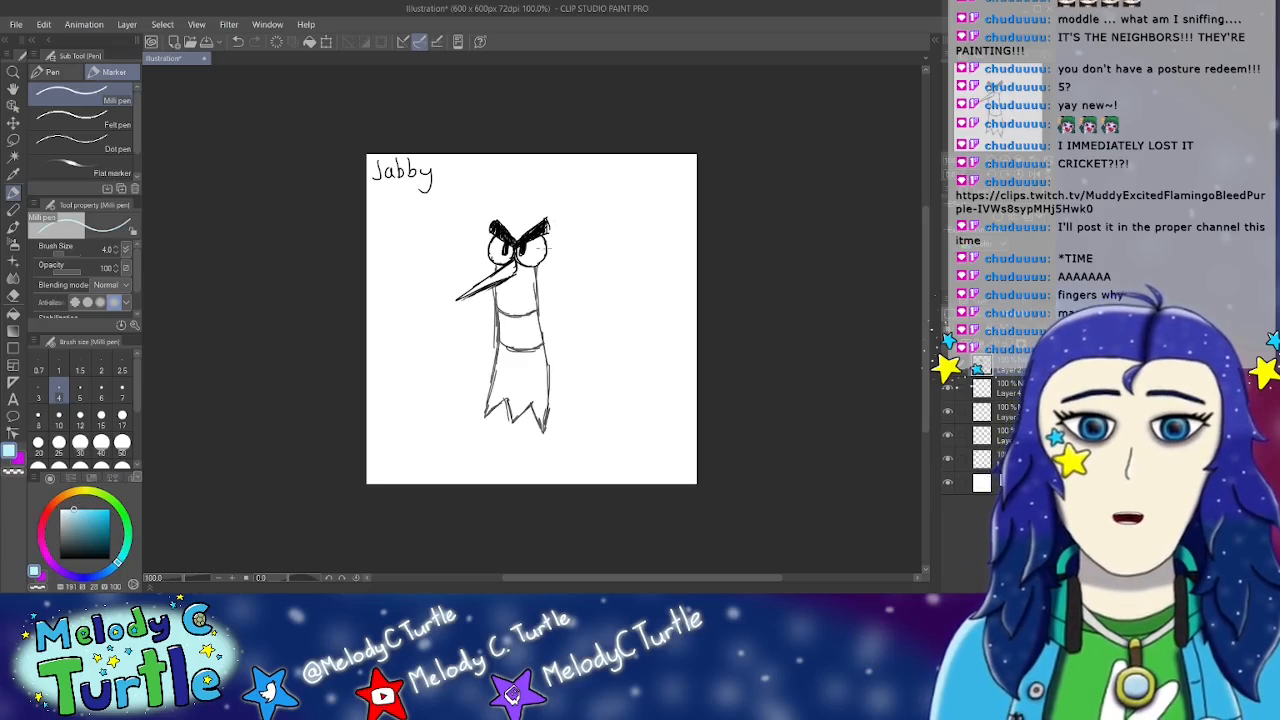
mouse_move(556, 248)
left_mouse_down()
mouse_move(592, 230)
mouse_move(657, 244)
left_mouse_up()
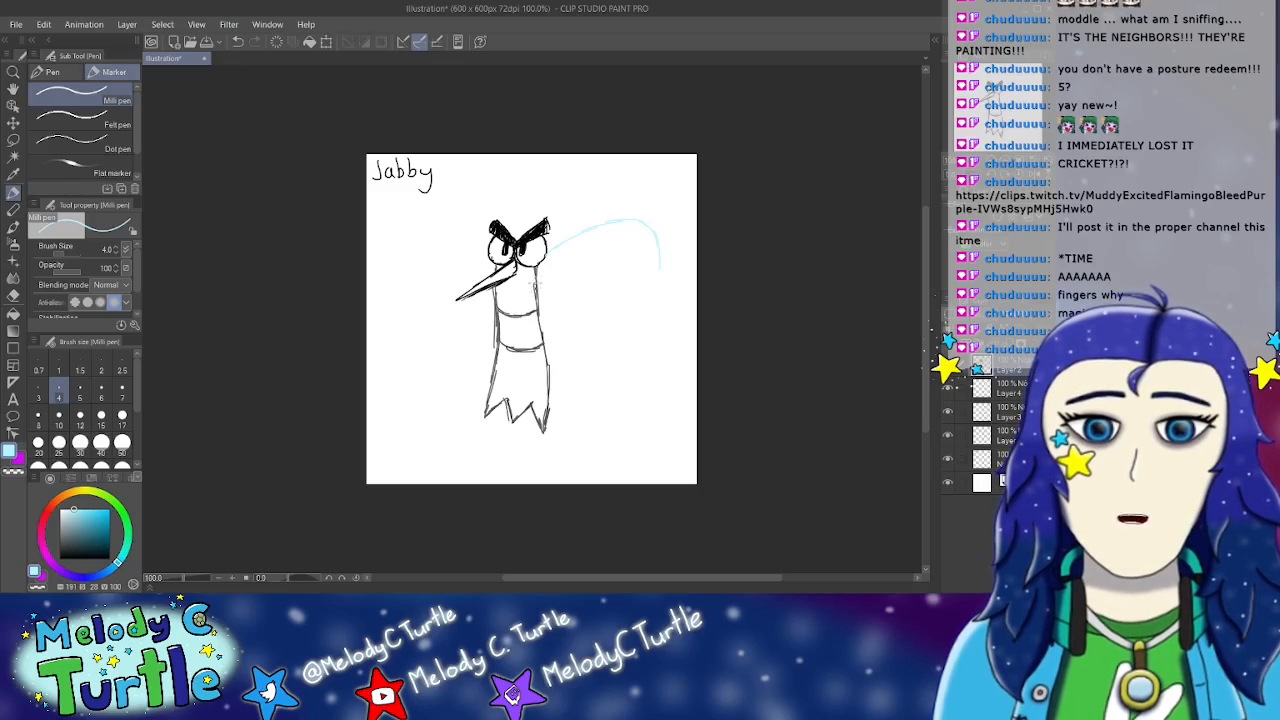
left_click_drag(550, 283, 651, 271)
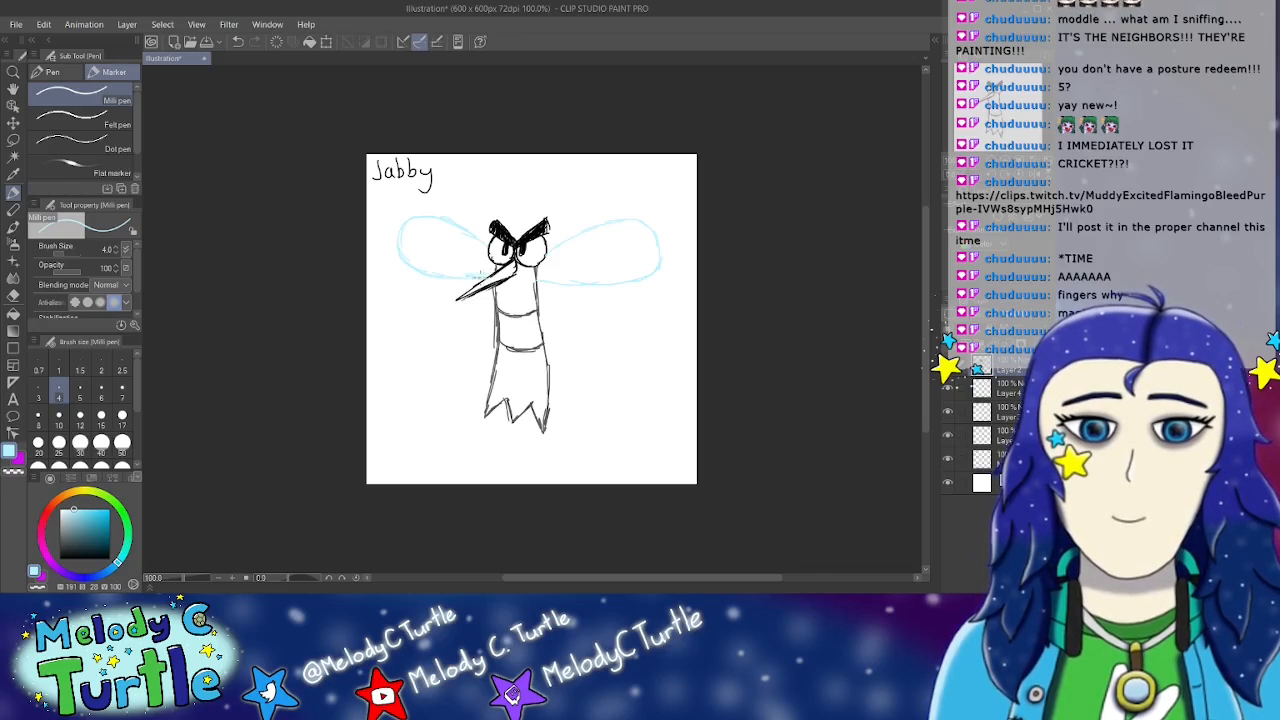
left_click(13, 295)
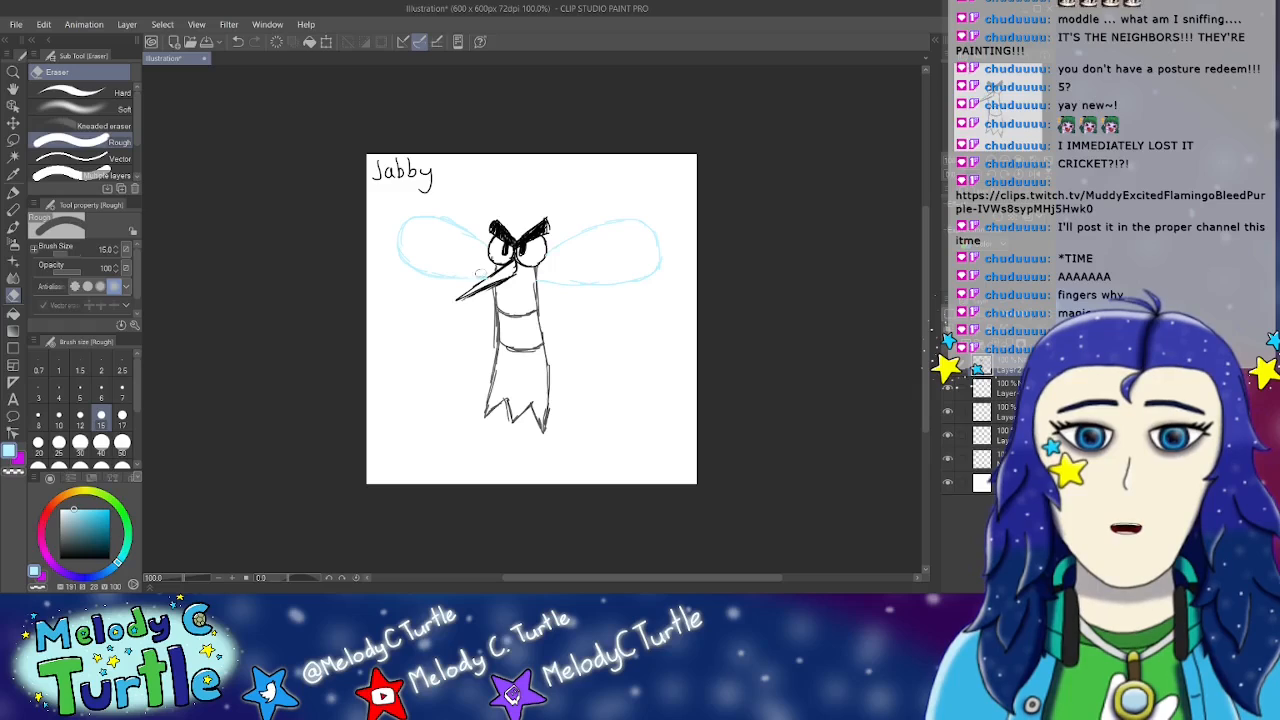
Step: Move the creature's line art slightly down, and shade the upper and lower body sections dark grey on Layer 3
left_click(13, 121)
left_click_drag(505, 320, 520, 322)
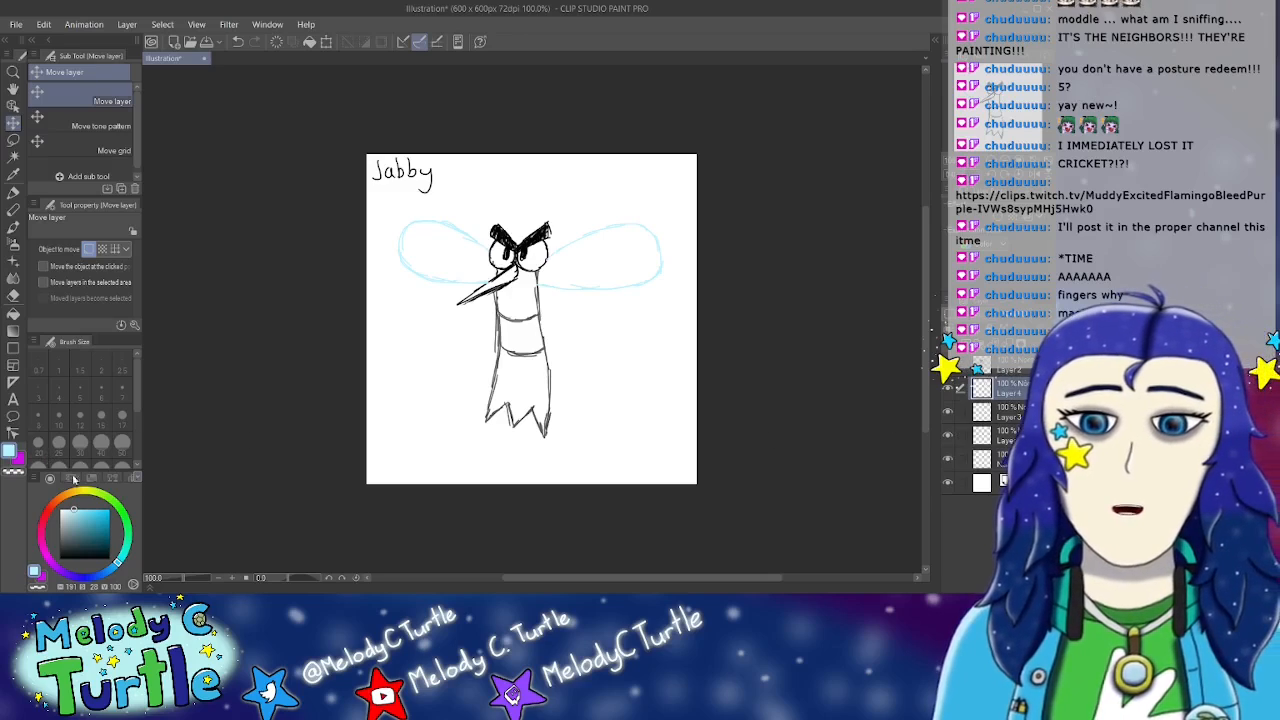
left_click(989, 413)
left_click_drag(78, 527, 59, 535)
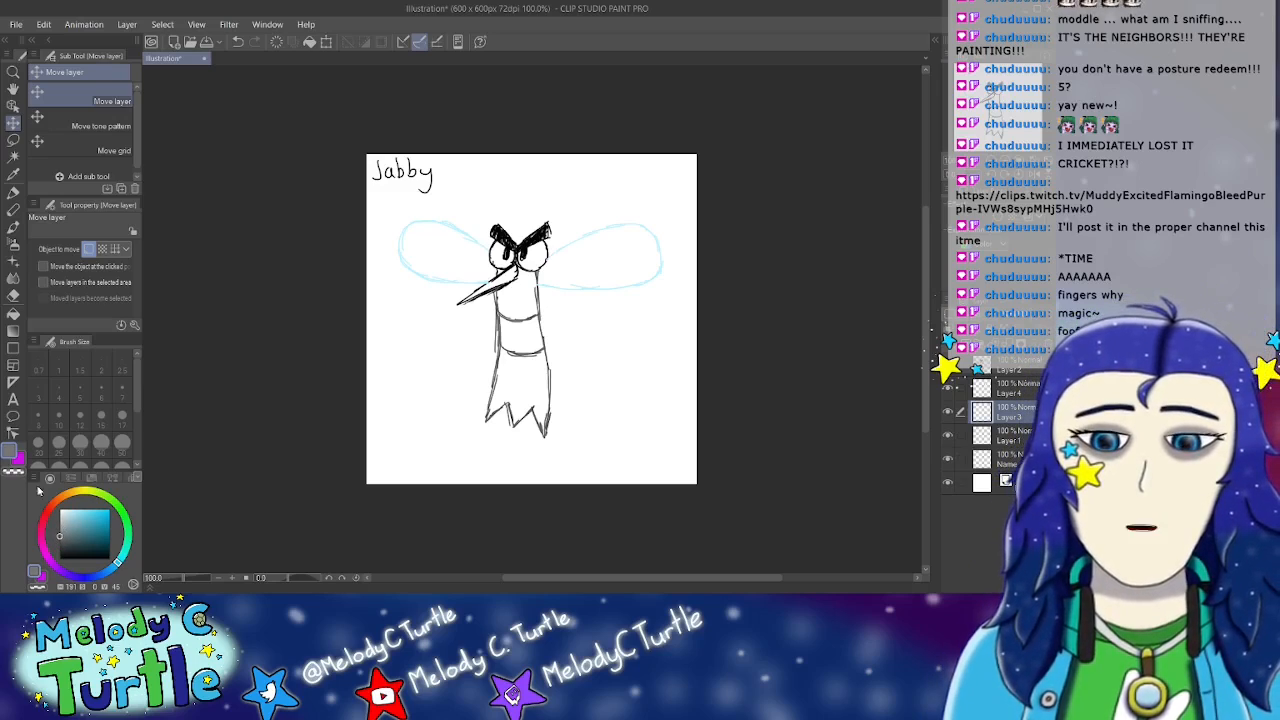
left_click(13, 193)
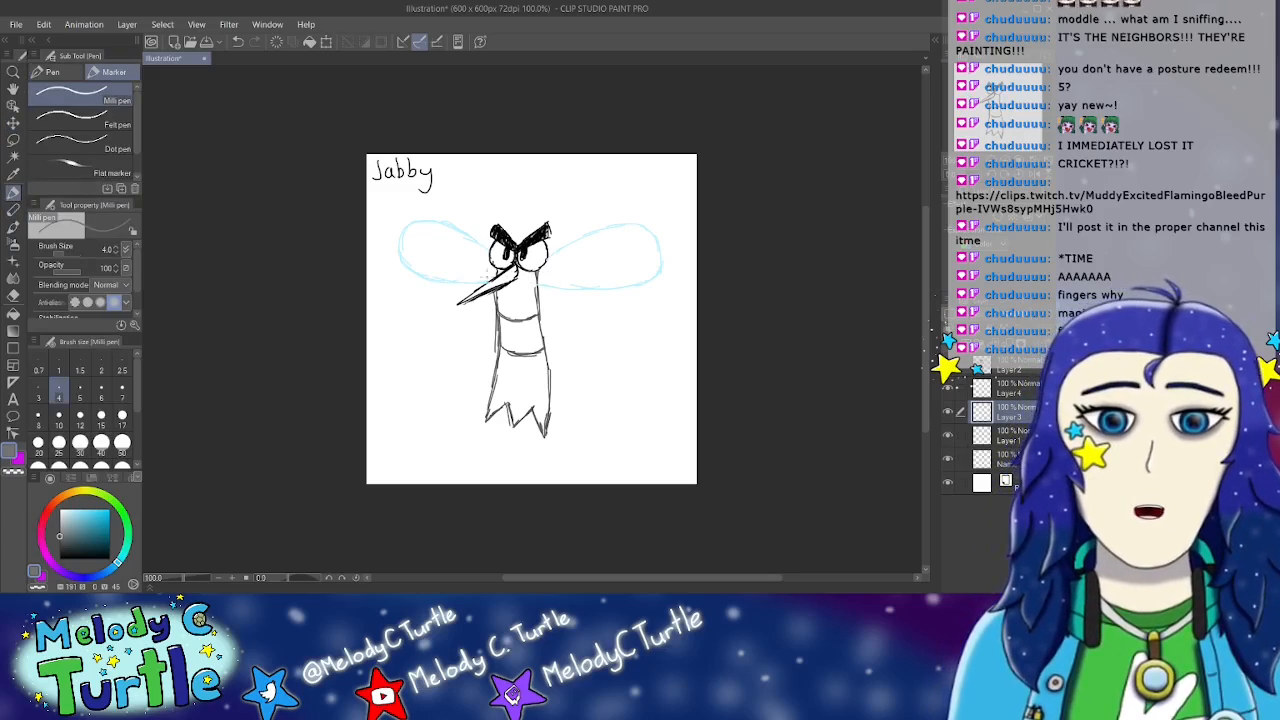
mouse_move(492, 280)
left_mouse_down()
mouse_move(520, 264)
mouse_move(508, 278)
mouse_move(528, 274)
mouse_move(496, 300)
left_mouse_up()
mouse_move(546, 266)
left_mouse_down()
mouse_move(496, 300)
mouse_move(536, 274)
mouse_move(494, 310)
mouse_move(514, 334)
mouse_move(534, 314)
mouse_move(492, 384)
left_mouse_up()
mouse_move(538, 348)
left_mouse_down()
mouse_move(484, 398)
mouse_move(484, 416)
left_mouse_up()
left_click_drag(514, 376, 482, 414)
mouse_move(556, 354)
left_mouse_down()
mouse_move(490, 420)
mouse_move(506, 404)
mouse_move(508, 420)
left_mouse_up()
mouse_move(552, 378)
left_mouse_down()
mouse_move(506, 422)
mouse_move(530, 410)
mouse_move(536, 434)
left_mouse_up()
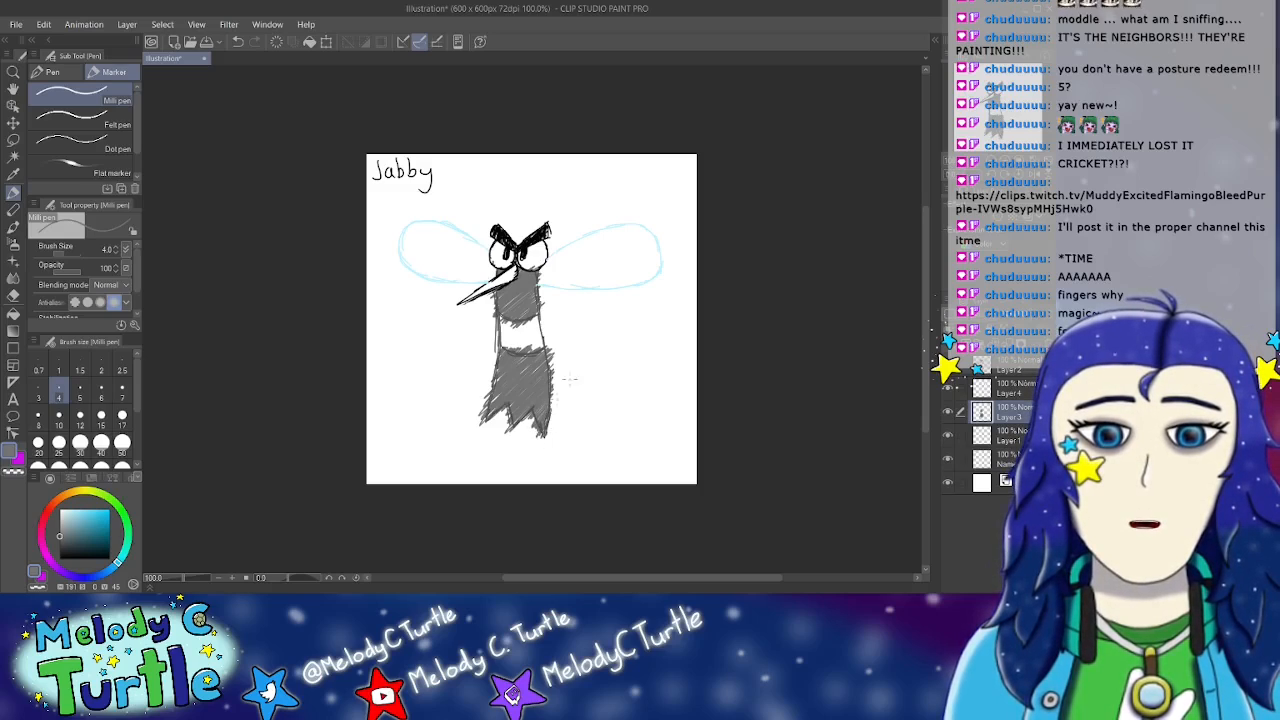
Step: Erase the dark grey shading that spills outside the body outline and into the middle band
left_click(13, 294)
left_click_drag(490, 372, 475, 430)
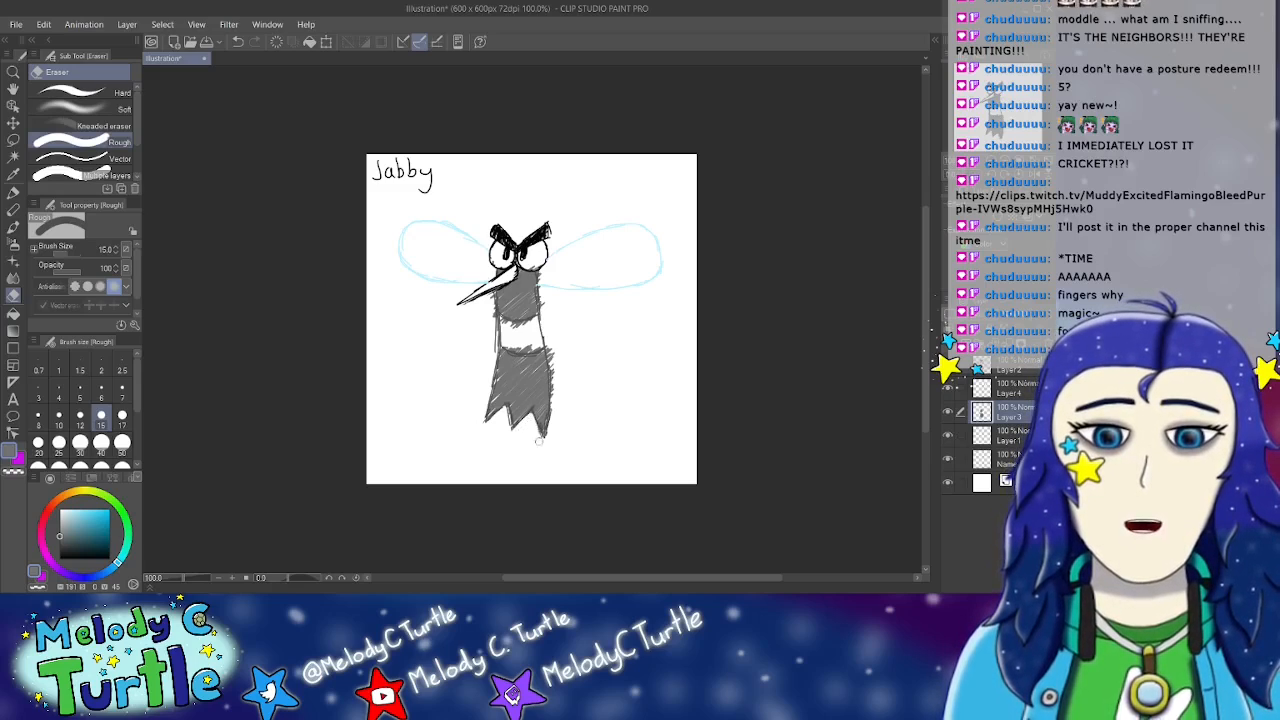
left_click_drag(504, 338, 552, 340)
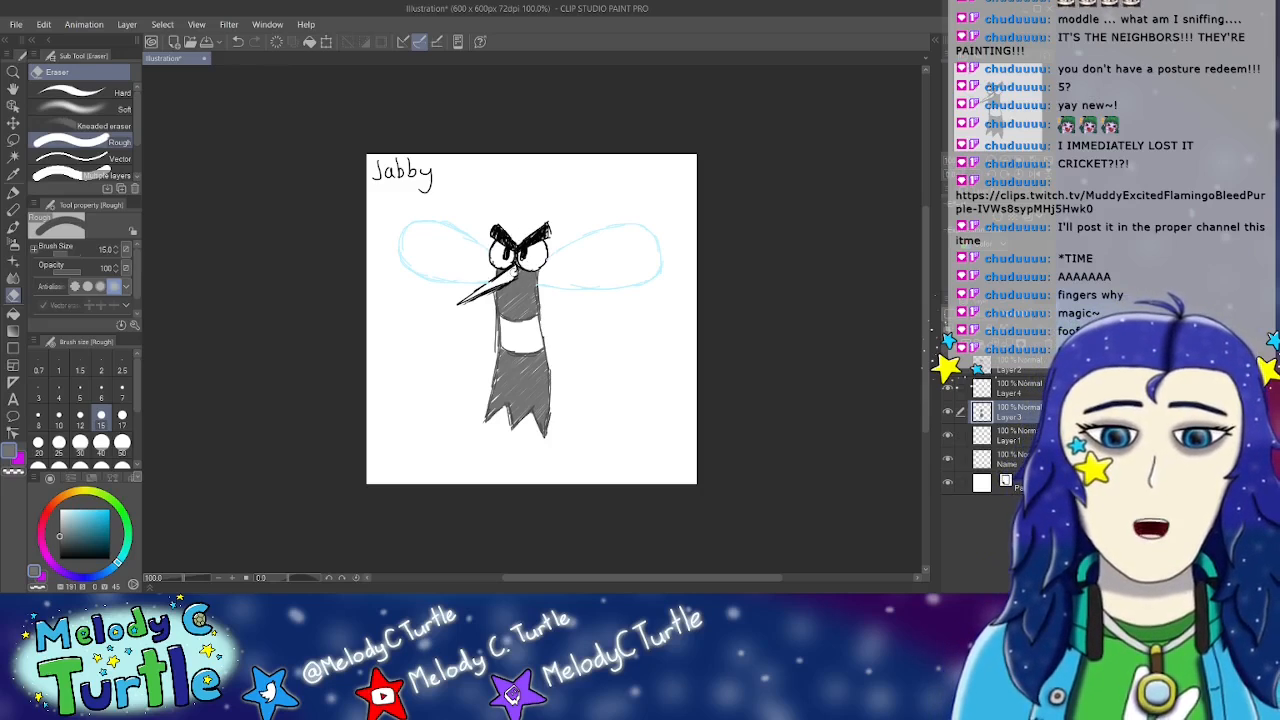
Step: Shade the middle band of the body light grey on Layer 4, and switch to the eraser for tidying
left_click(990, 392)
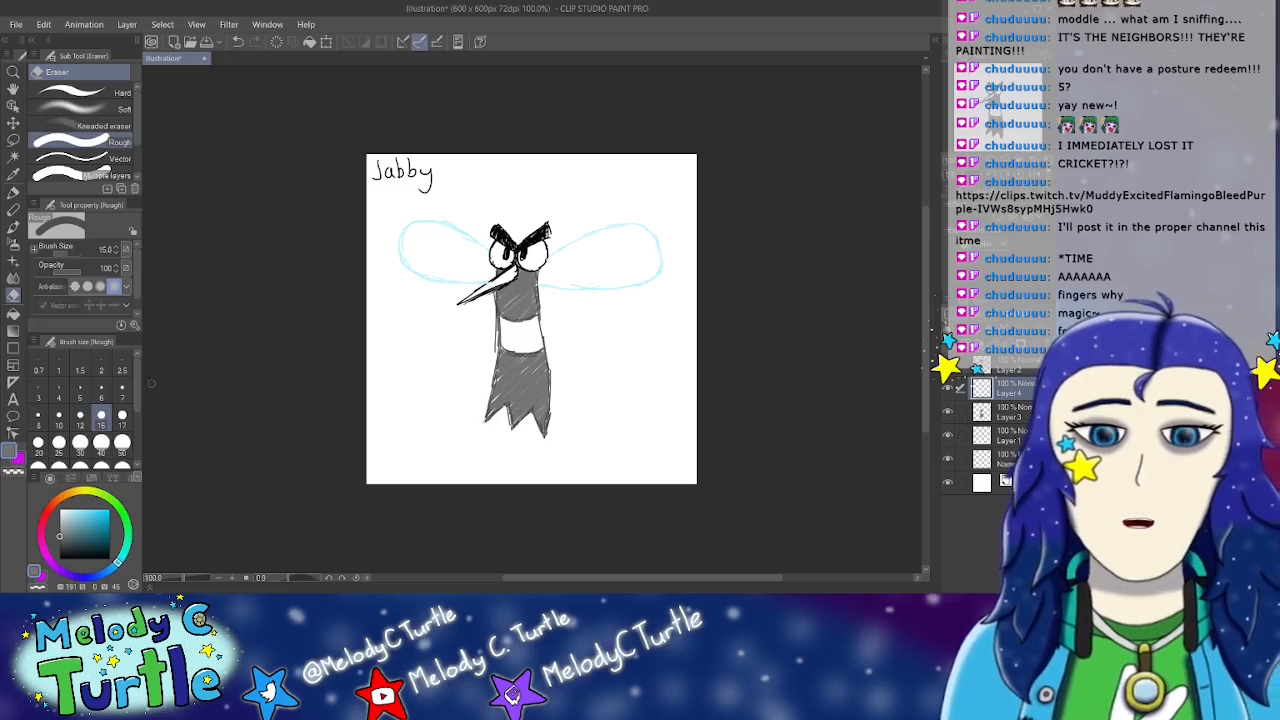
left_click_drag(60, 532, 60, 526)
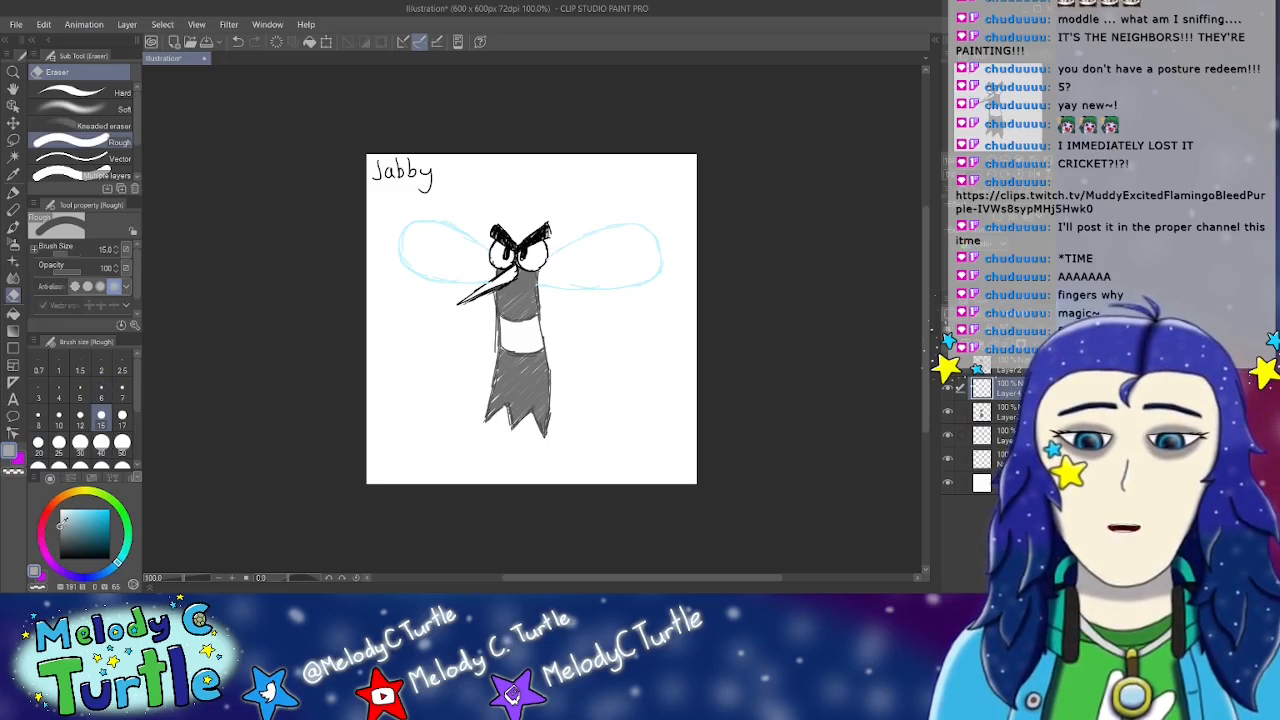
left_click(13, 192)
mouse_move(503, 320)
left_mouse_down()
mouse_move(522, 345)
mouse_move(538, 335)
mouse_move(520, 362)
left_mouse_up()
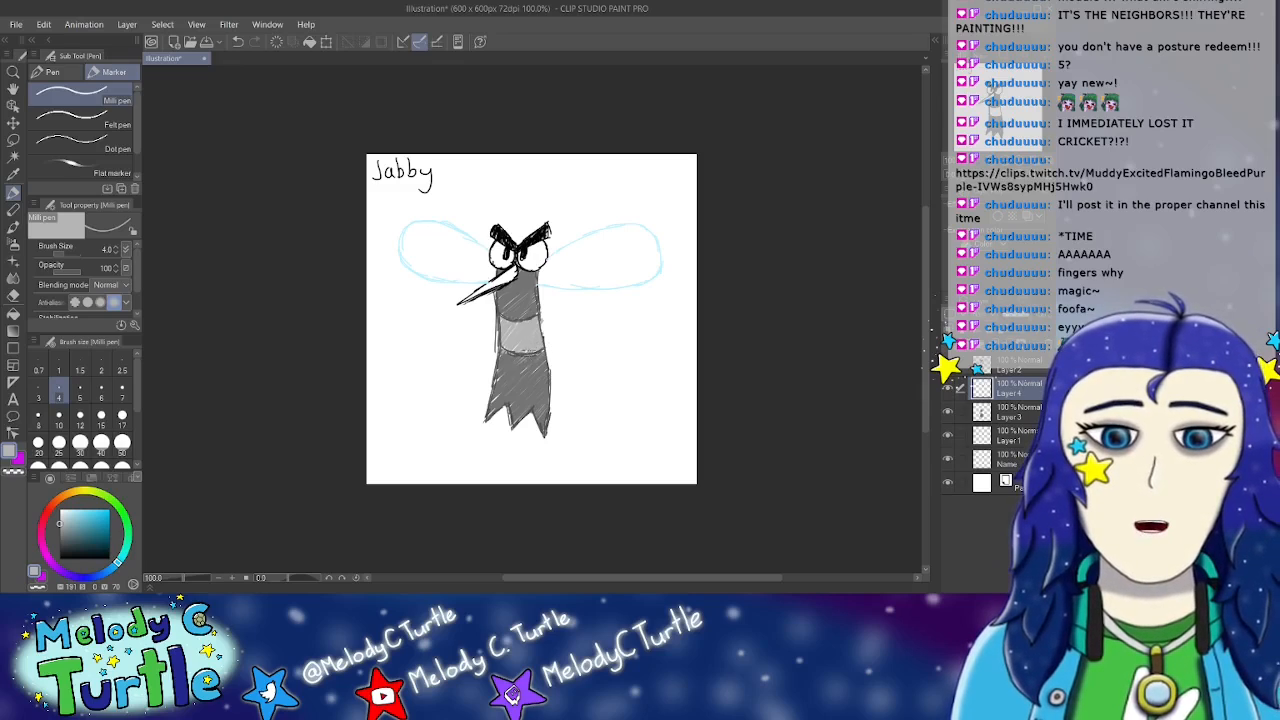
left_click(13, 295)
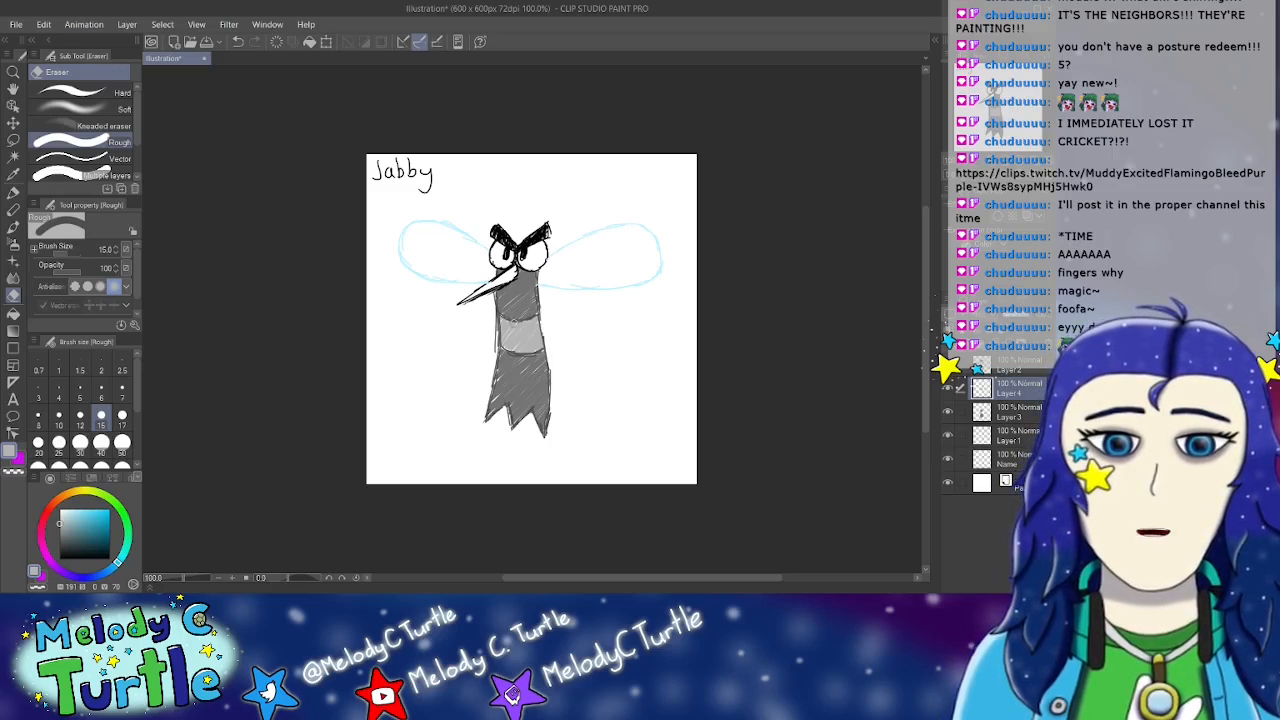
Step: Fill the long pointed beak with very dark grey on Layer 4
left_click(62, 545)
left_click_drag(62, 548, 59, 547)
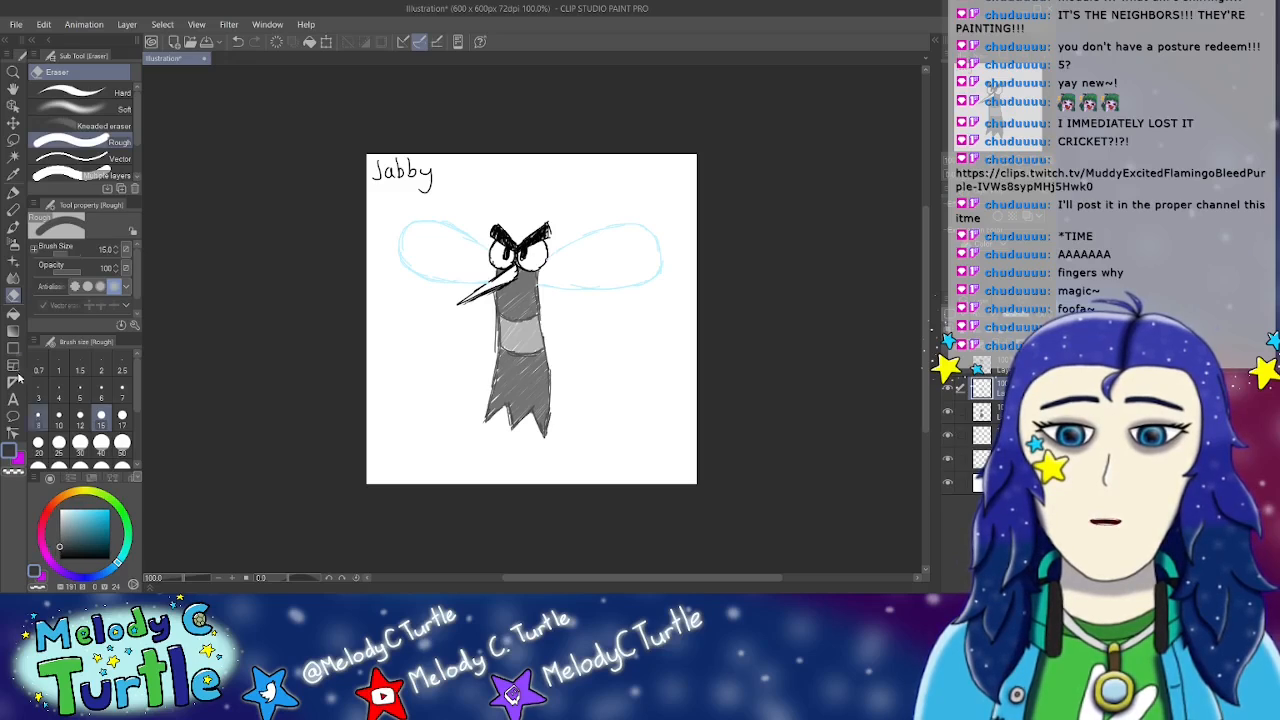
left_click(13, 191)
left_click_drag(460, 305, 514, 272)
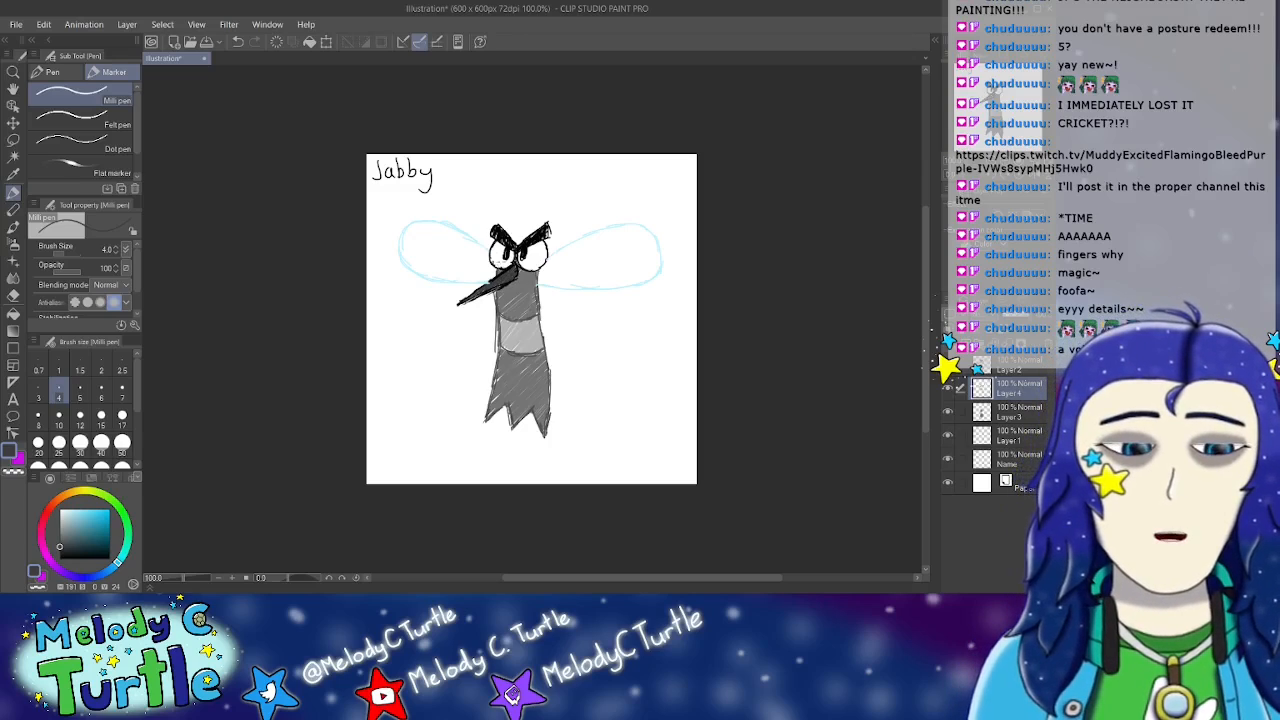
left_click(13, 295)
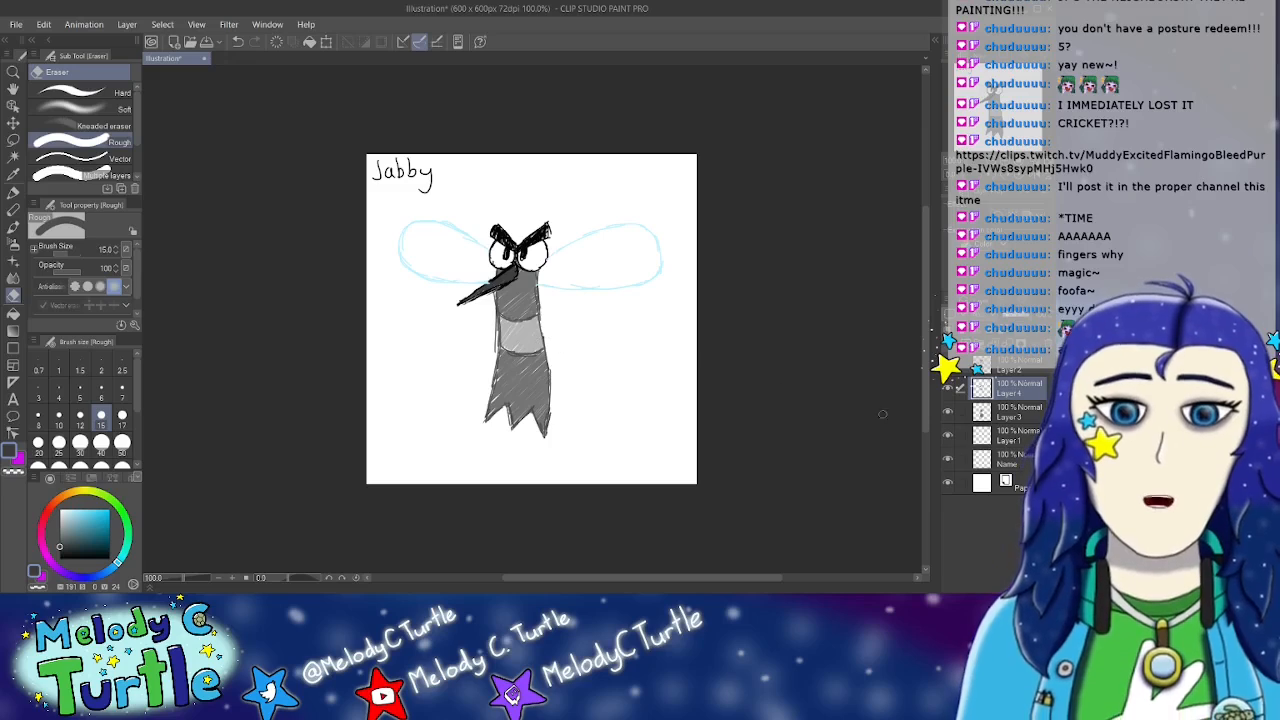
Step: Hide the Name layer and clear the Jabby drawing from Layer 4, Layer 3 and Layer 2
left_click(948, 462)
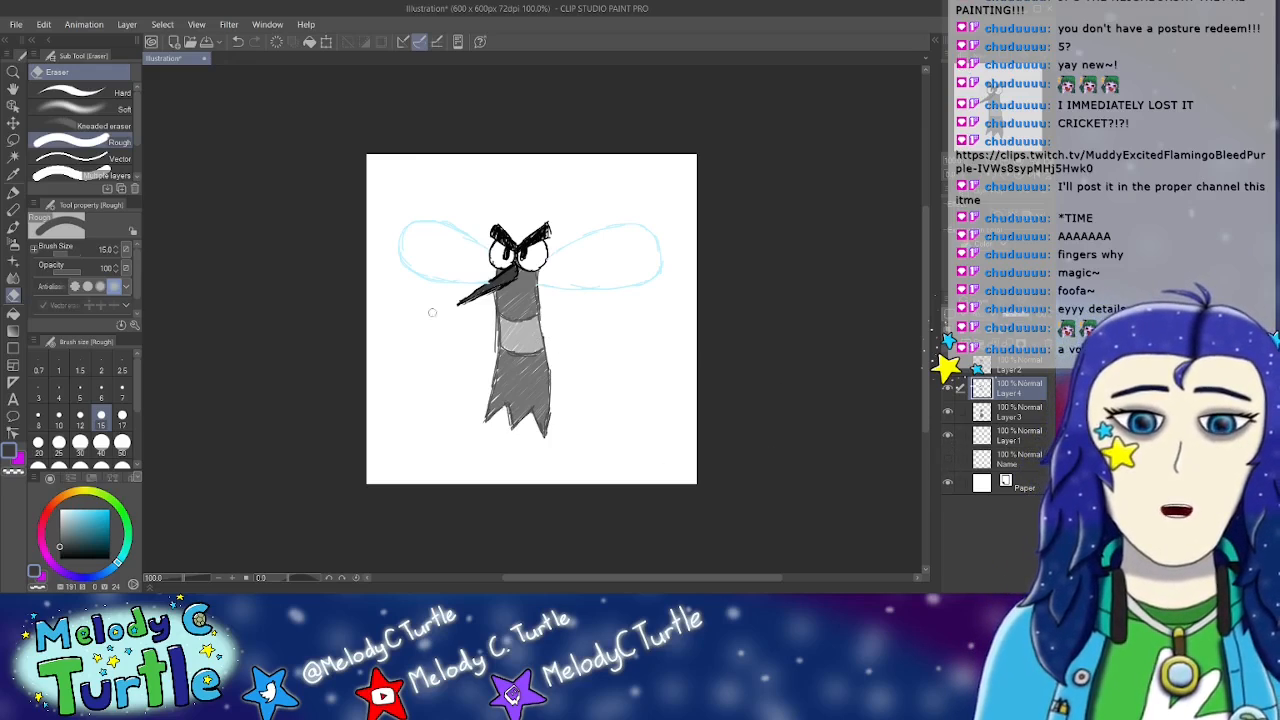
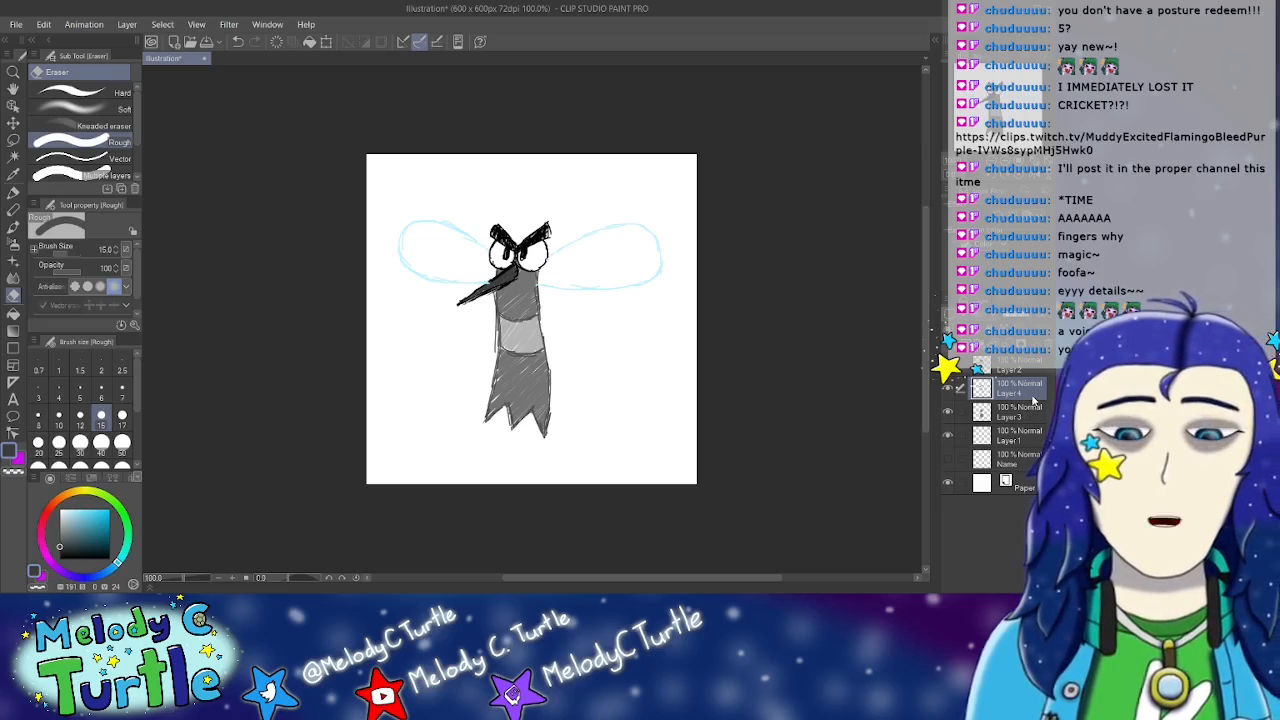
key("Delete")
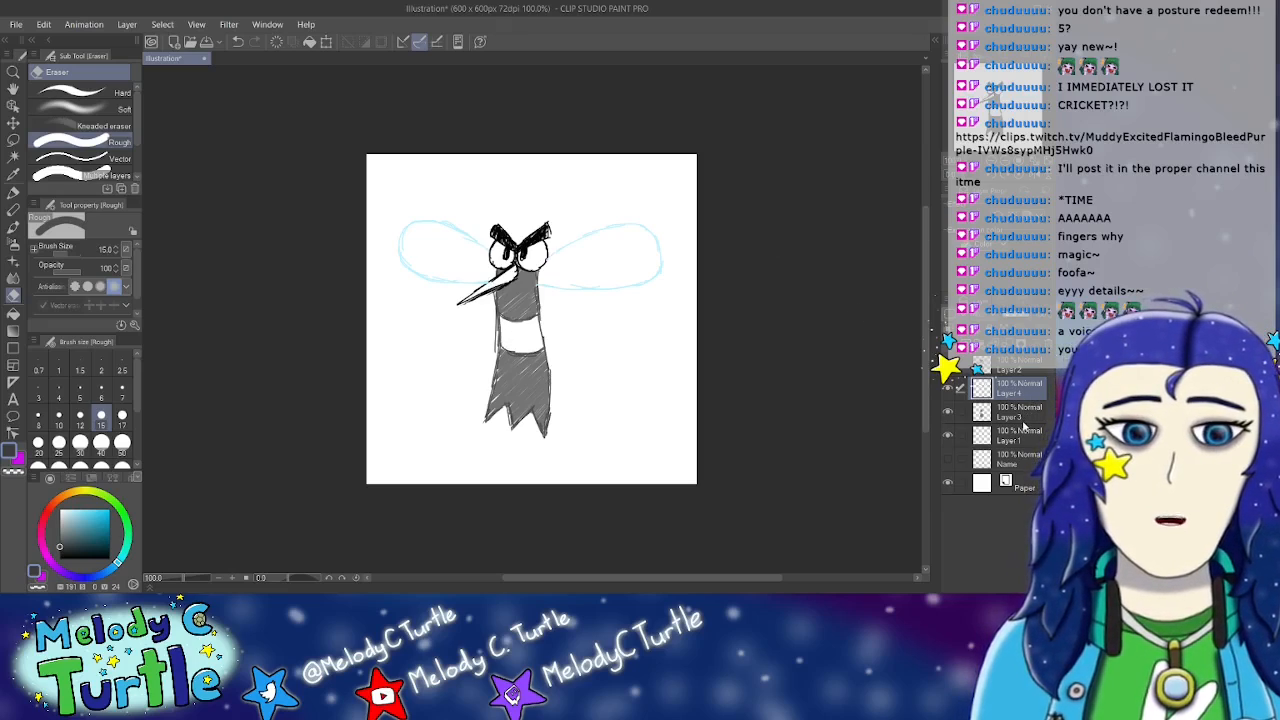
left_click(1022, 425)
key("Delete")
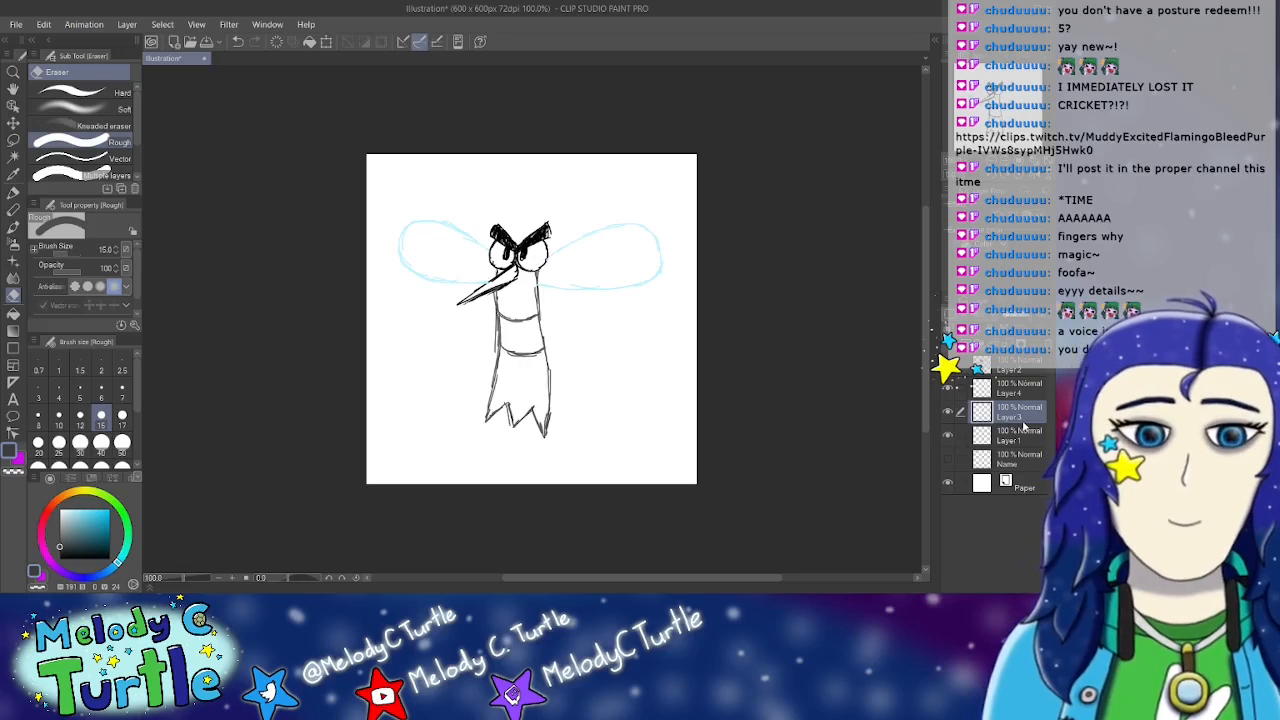
left_click(1024, 372)
key("Delete")
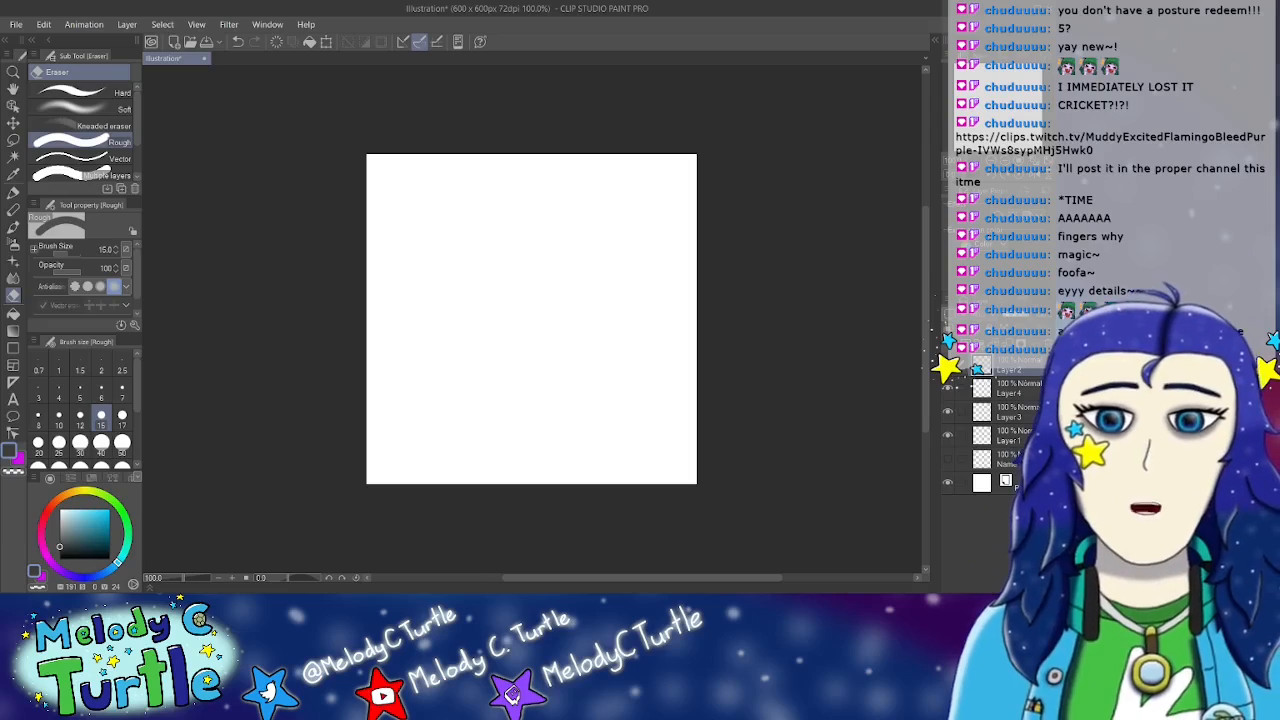
Step: Show the Name layer again, clear the old title from it, and handwrite the title "Frame Chomp" in black
left_click(496, 592)
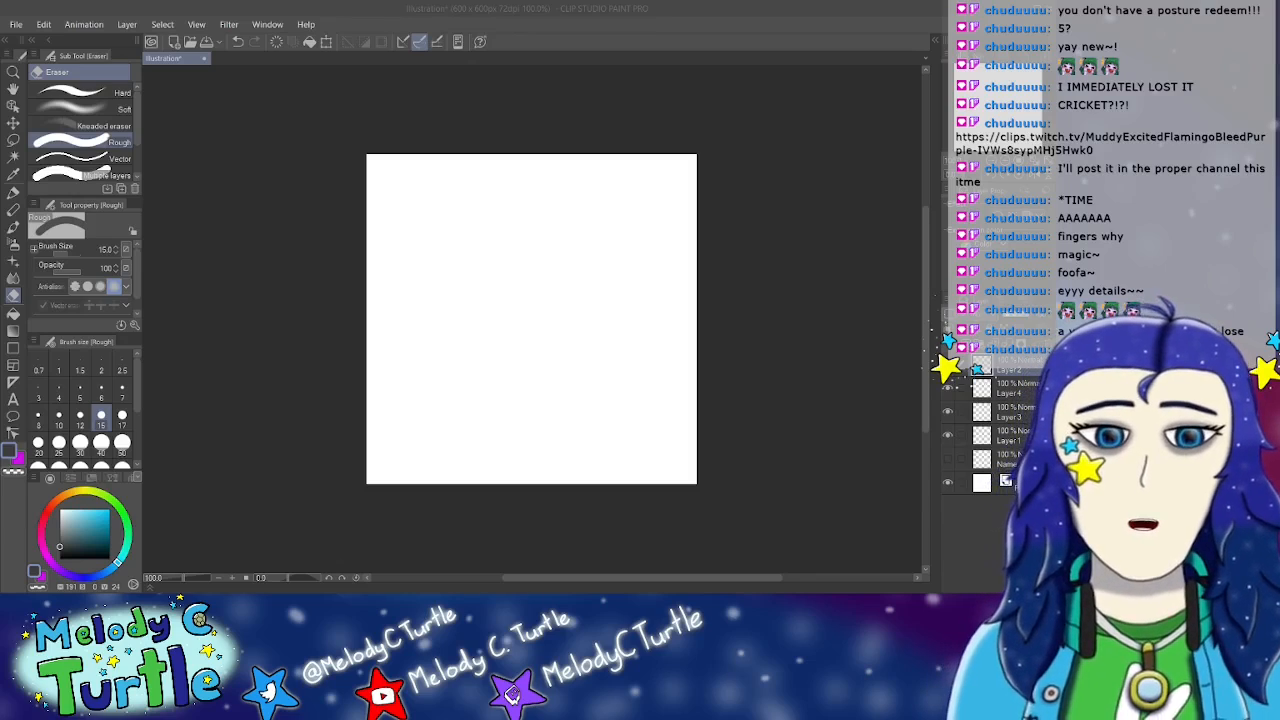
left_click(979, 294)
left_click(948, 459)
key("Delete")
left_click_drag(103, 546, 134, 583)
left_click(14, 192)
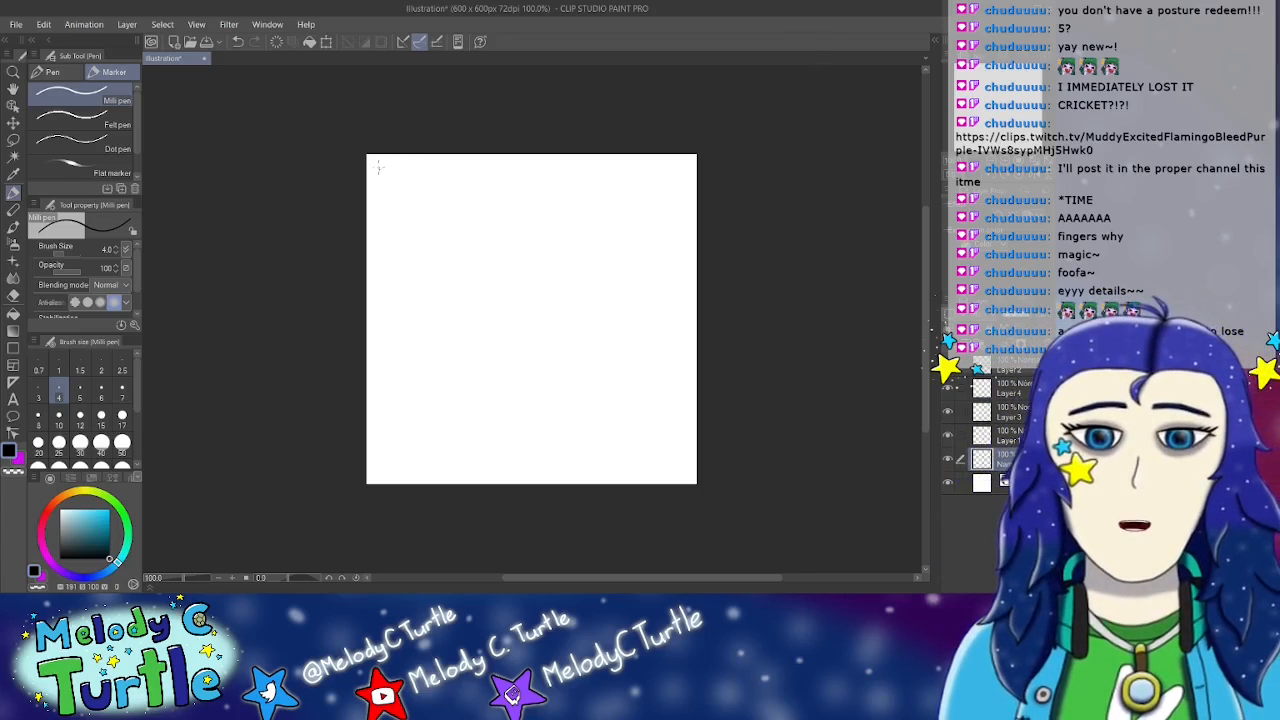
mouse_move(375, 159)
left_mouse_down()
mouse_move(411, 170)
mouse_move(400, 198)
mouse_move(427, 194)
left_mouse_up()
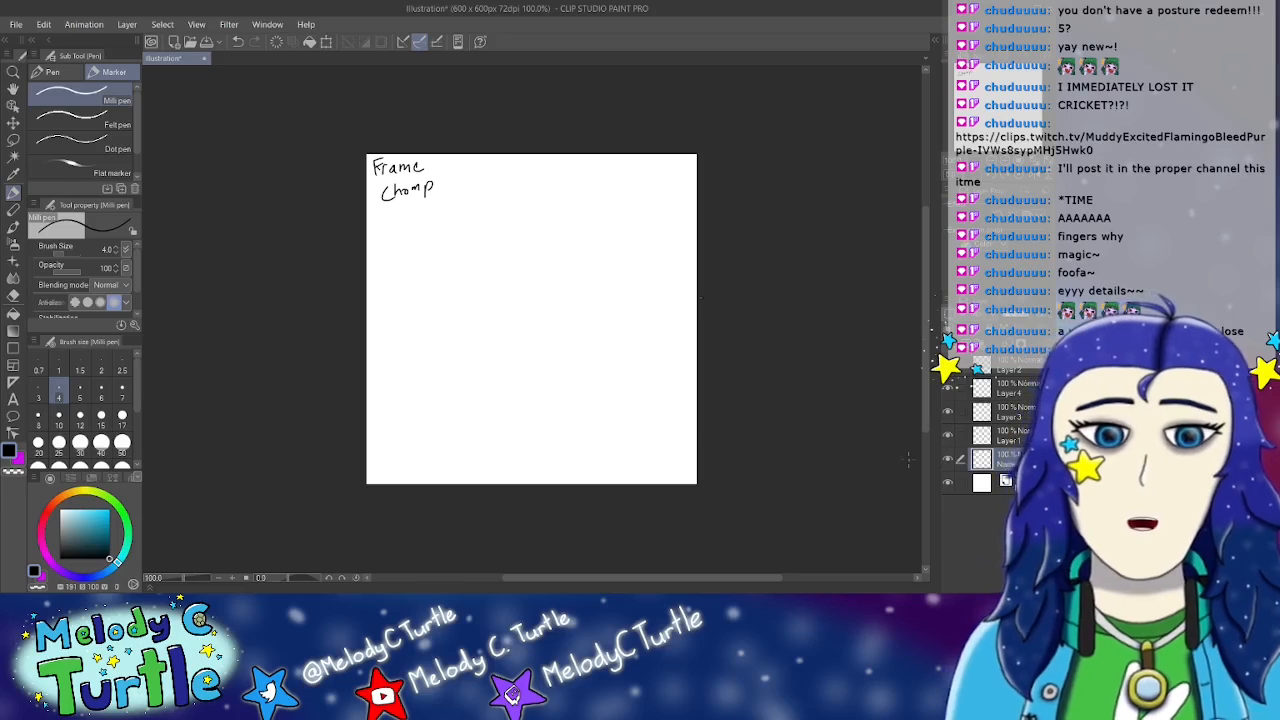
Step: Draw a large black circle in the middle of the canvas on Layer 2
left_click(1021, 375)
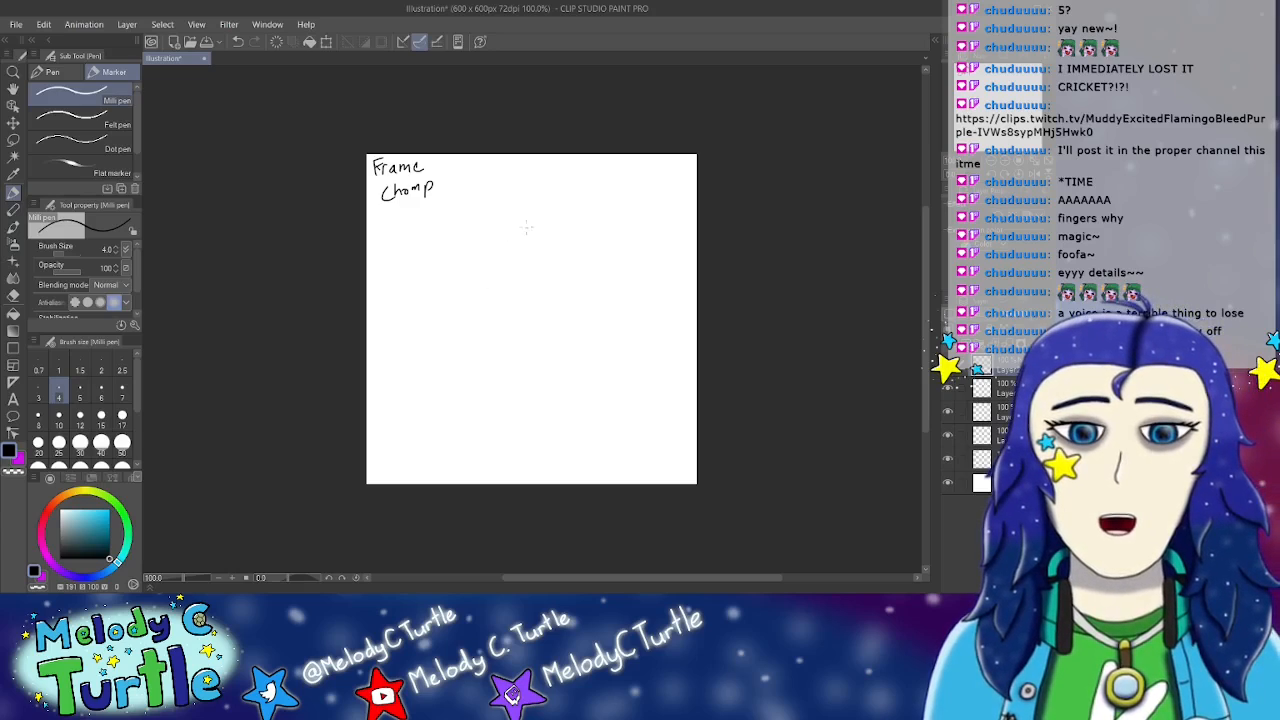
mouse_move(517, 226)
left_mouse_down()
mouse_move(484, 229)
mouse_move(431, 325)
mouse_move(437, 380)
mouse_move(512, 410)
left_mouse_up()
mouse_move(452, 382)
left_mouse_down()
mouse_move(548, 416)
mouse_move(583, 409)
mouse_move(604, 386)
left_mouse_up()
mouse_move(497, 229)
left_mouse_down()
mouse_move(523, 222)
mouse_move(575, 240)
left_mouse_up()
mouse_move(531, 227)
left_mouse_down()
mouse_move(594, 252)
mouse_move(612, 282)
mouse_move(620, 342)
mouse_move(602, 390)
mouse_move(598, 378)
left_mouse_up()
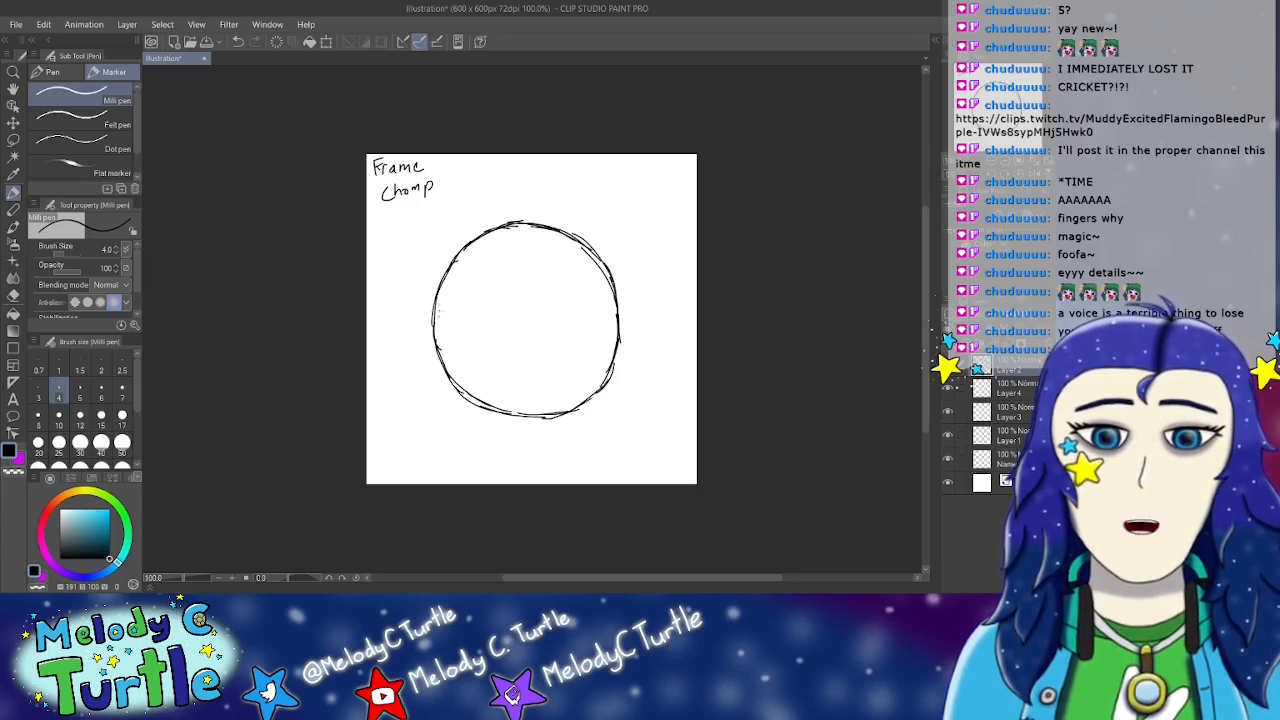
Step: Draw three flat elliptical rings across the circle, one at its middle and two smaller ones above it
mouse_move(434, 310)
left_mouse_down()
mouse_move(560, 331)
mouse_move(609, 323)
left_mouse_up()
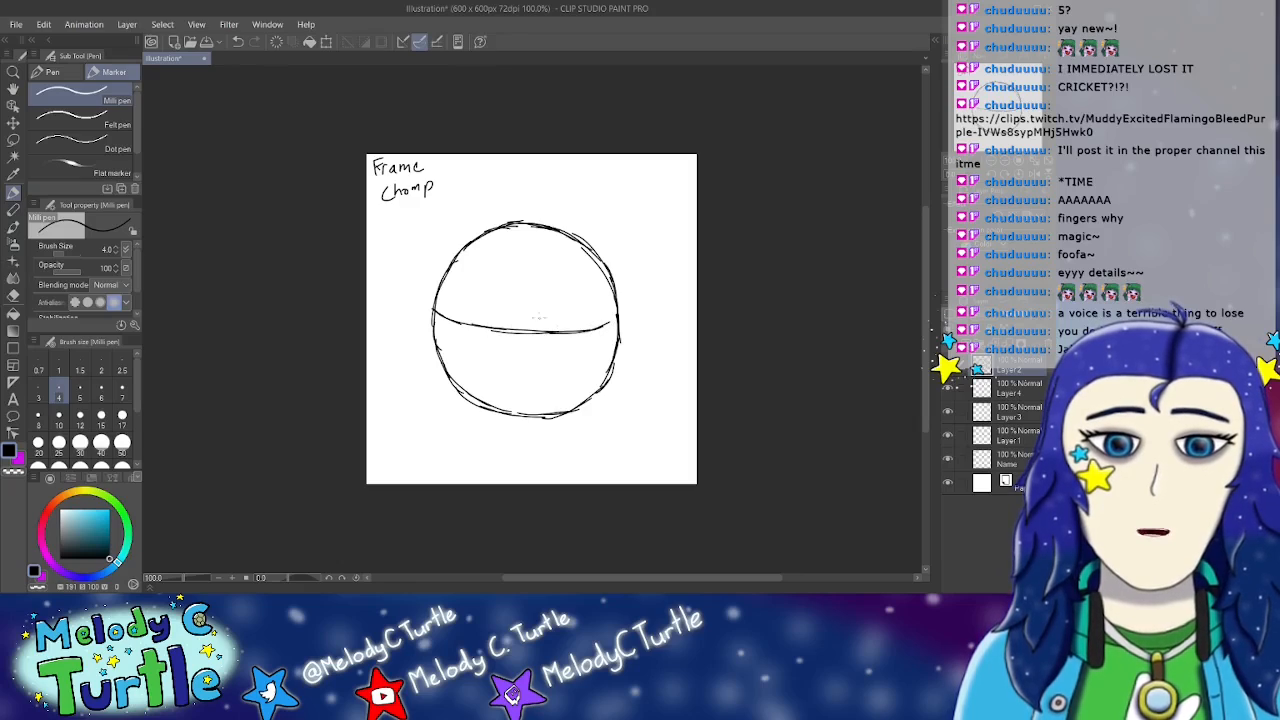
mouse_move(432, 313)
left_mouse_down()
mouse_move(458, 300)
mouse_move(576, 302)
mouse_move(620, 318)
mouse_move(604, 326)
left_mouse_up()
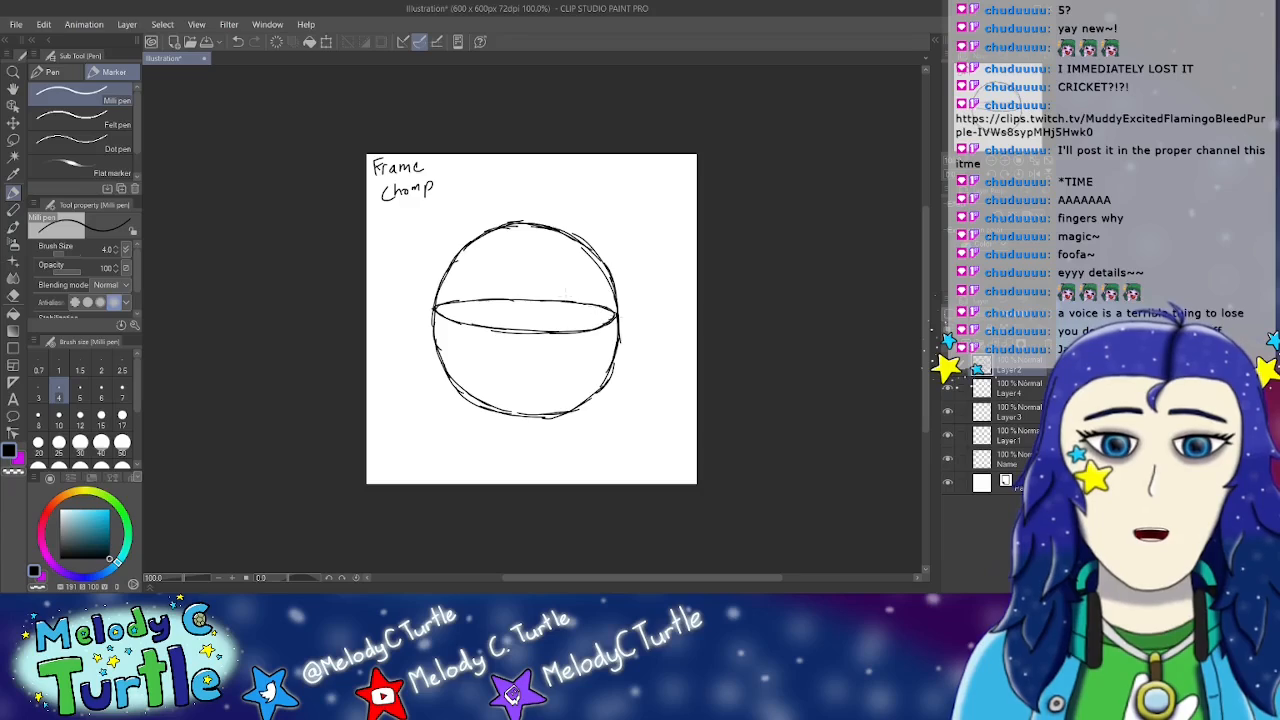
mouse_move(452, 264)
left_mouse_down()
mouse_move(536, 284)
mouse_move(612, 270)
left_mouse_up()
left_click_drag(450, 262, 608, 266)
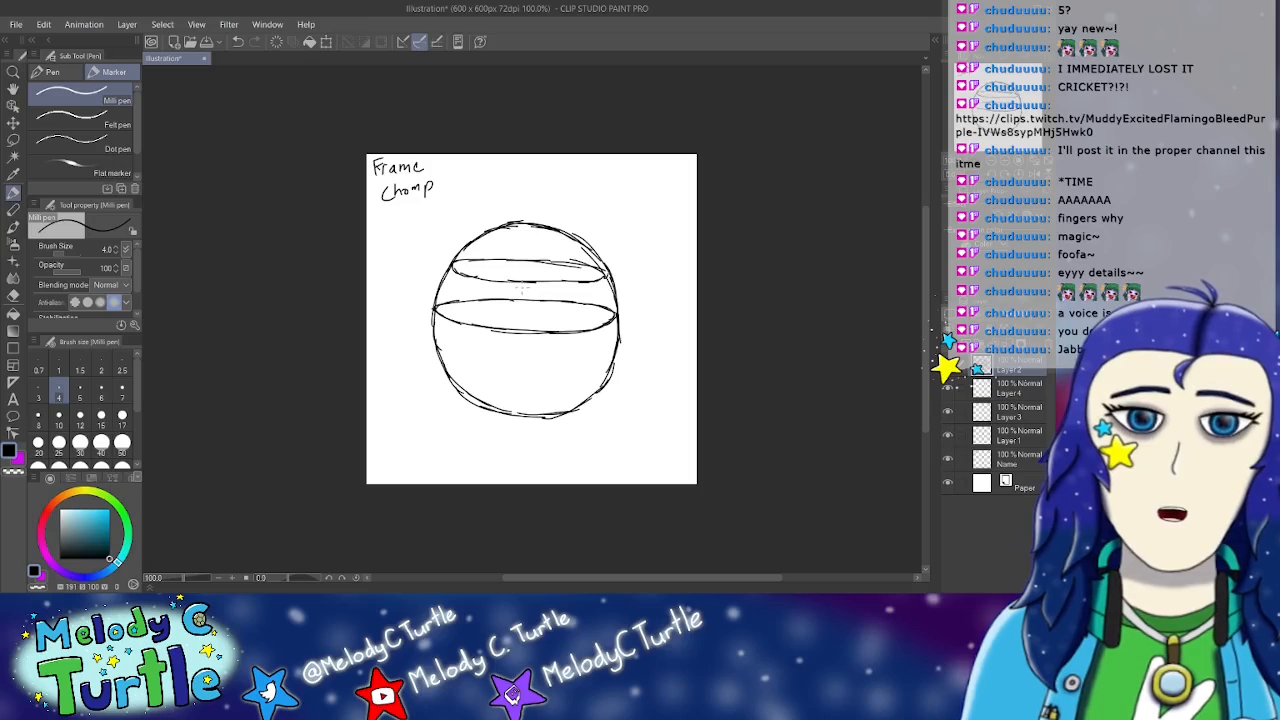
left_click_drag(478, 238, 578, 250)
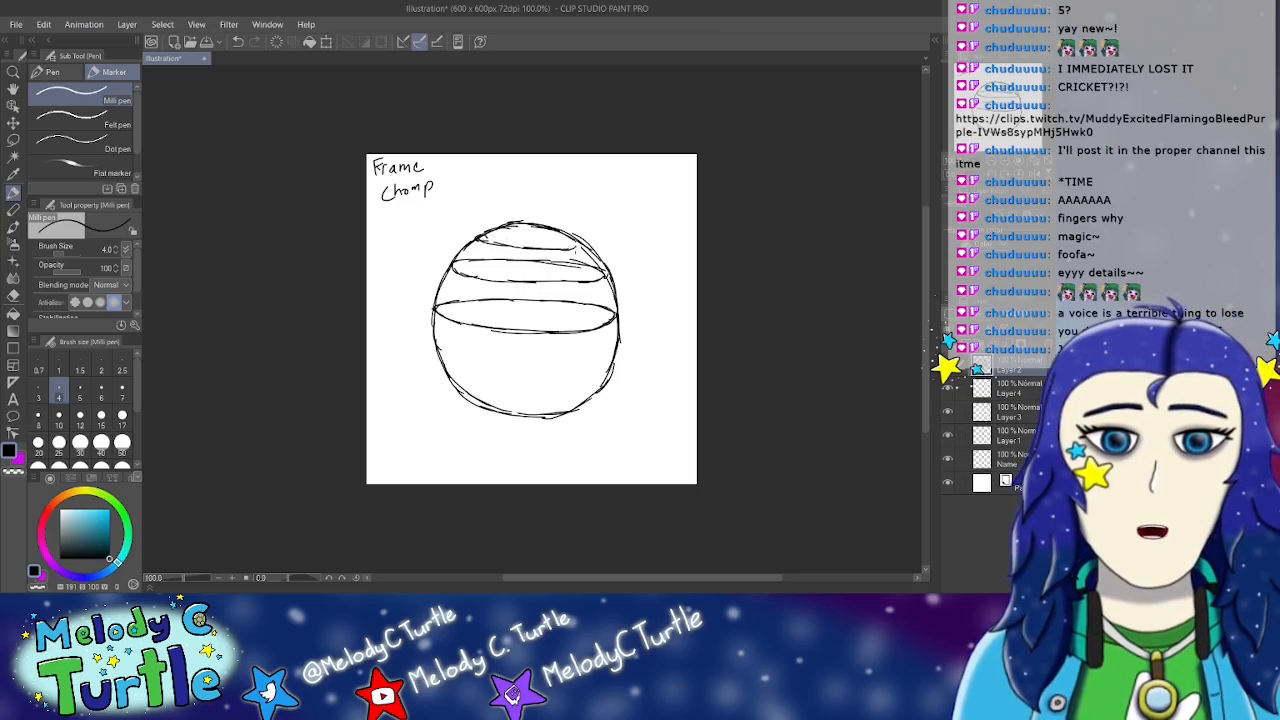
left_click_drag(478, 232, 580, 250)
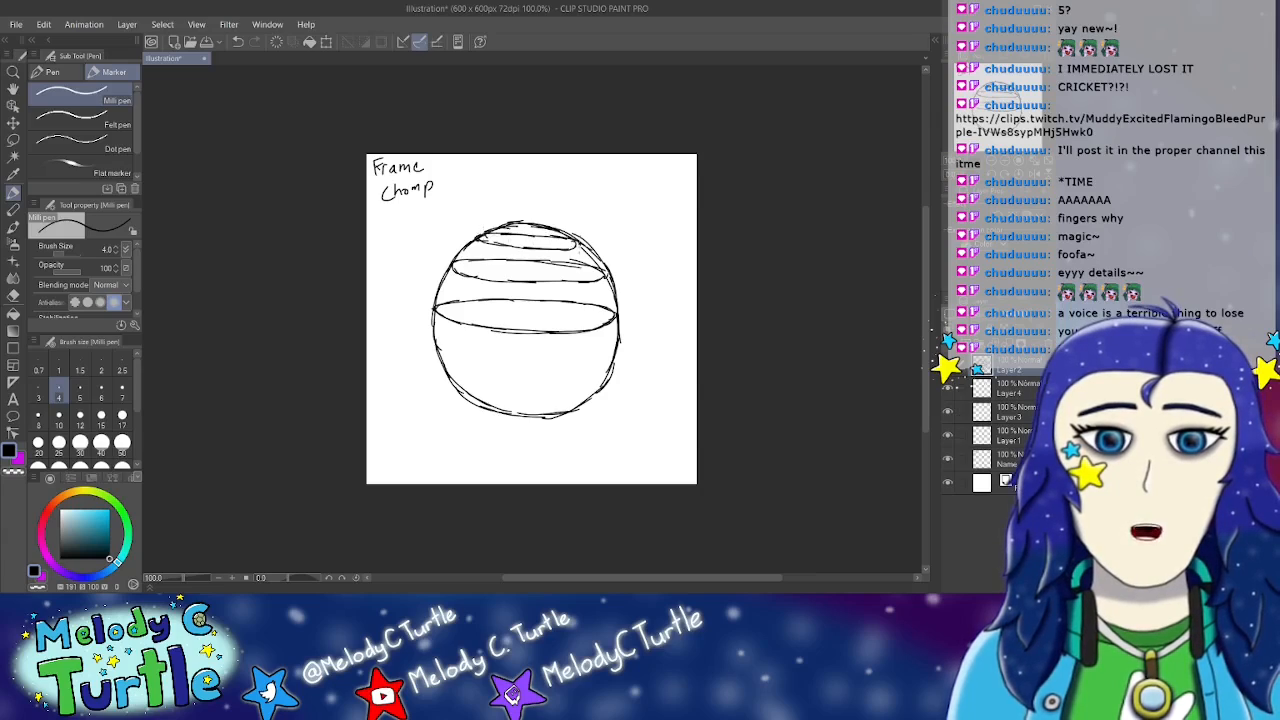
Step: Draw two more flat elliptical rings across the lower half of the circle
mouse_move(440, 348)
left_mouse_down()
mouse_move(518, 369)
mouse_move(505, 369)
mouse_move(602, 370)
left_mouse_up()
mouse_move(437, 347)
left_mouse_down()
mouse_move(607, 359)
mouse_move(522, 344)
mouse_move(600, 353)
left_mouse_up()
left_click_drag(520, 347, 612, 364)
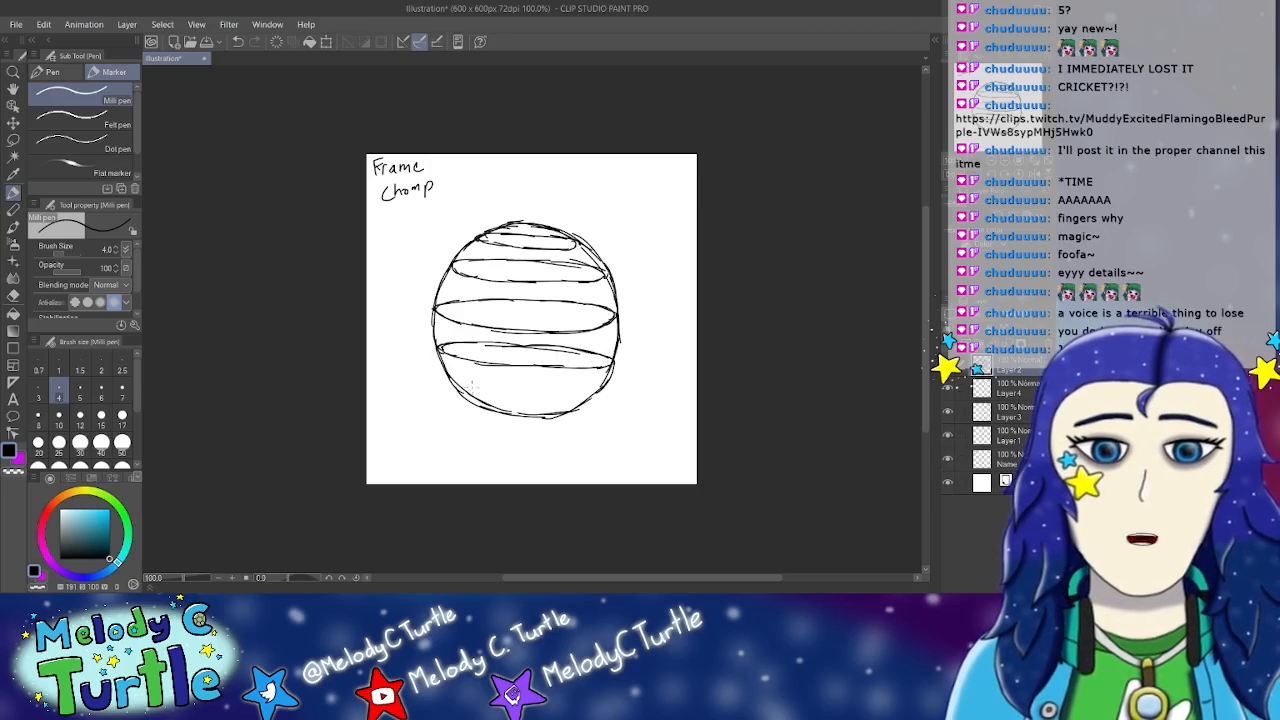
mouse_move(456, 378)
left_mouse_down()
mouse_move(466, 392)
mouse_move(576, 414)
left_mouse_up()
mouse_move(458, 388)
left_mouse_down()
mouse_move(484, 376)
mouse_move(583, 402)
left_mouse_up()
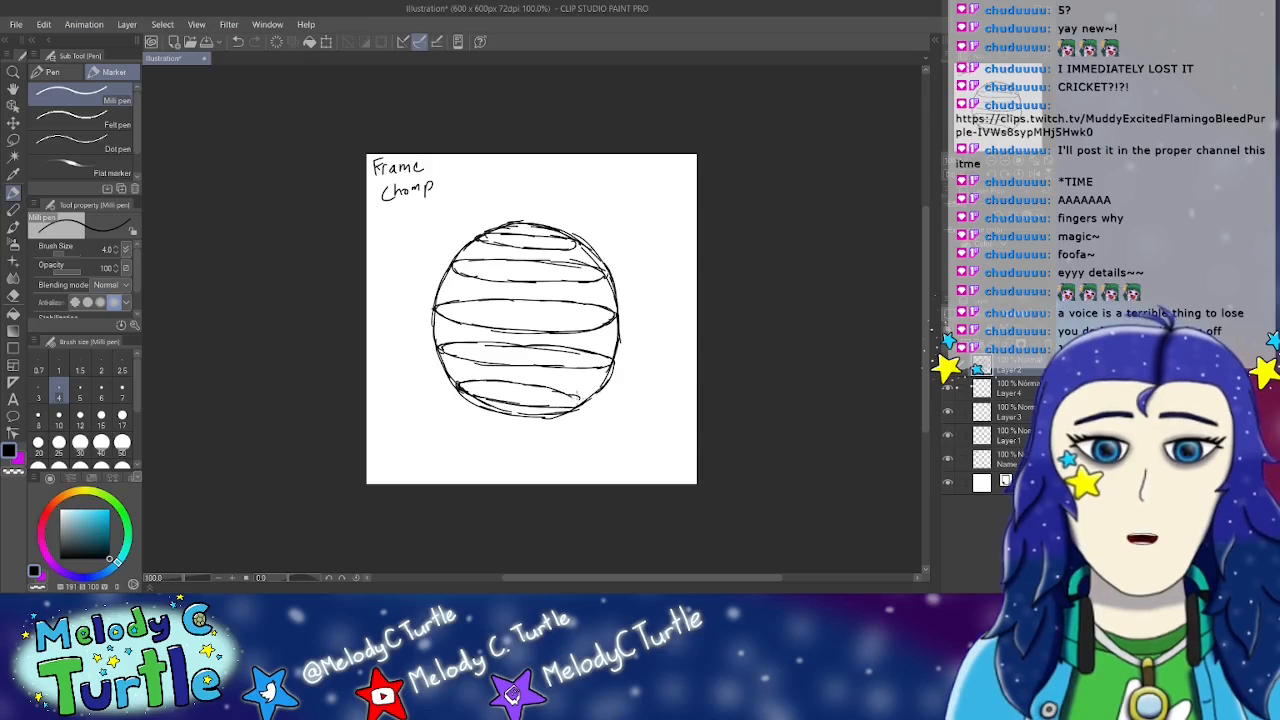
Step: Draw a vertical wire down the sphere's centre, with a curved wire close to it on each side
left_click_drag(524, 224, 516, 370)
left_click_drag(520, 316, 516, 422)
left_click_drag(524, 372, 514, 424)
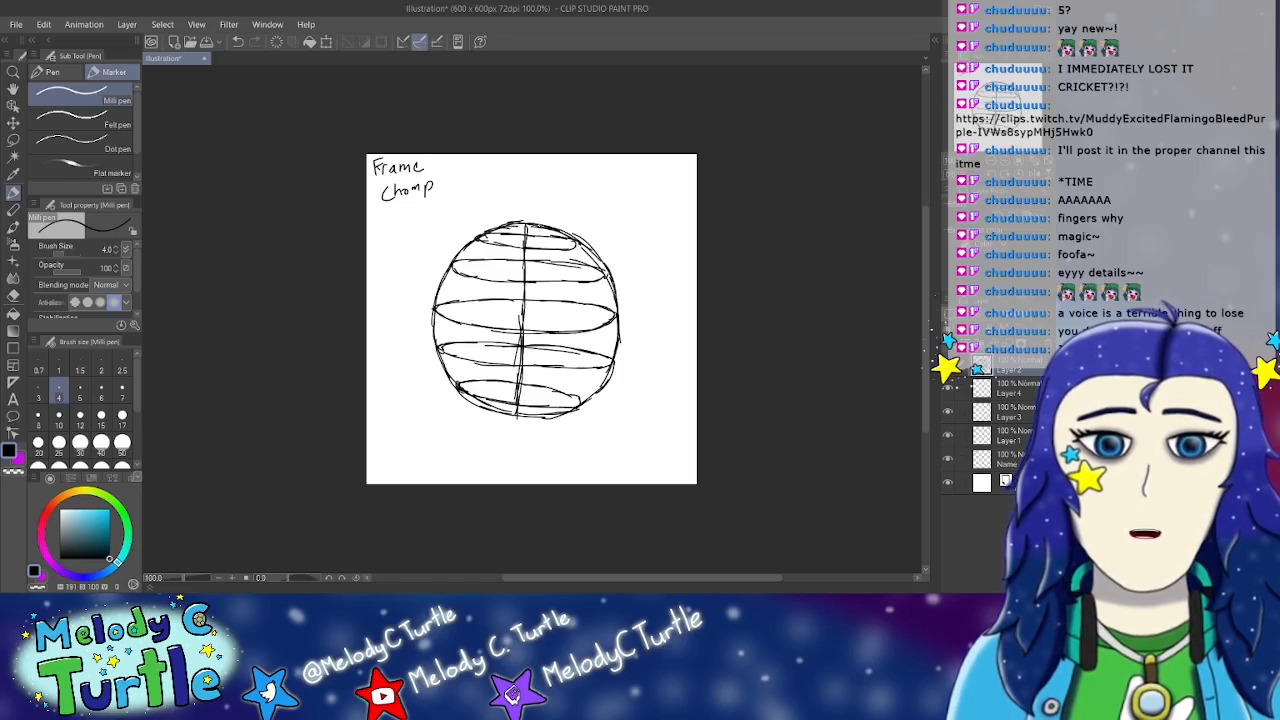
left_click_drag(526, 226, 540, 330)
left_click_drag(540, 276, 540, 374)
left_click_drag(542, 326, 518, 414)
left_click_drag(522, 222, 508, 258)
mouse_move(526, 234)
left_mouse_down()
mouse_move(502, 292)
mouse_move(496, 368)
left_mouse_up()
left_click_drag(500, 310, 516, 422)
Step: Draw curved vertical wires over the right half of the sphere, running from its top to its bottom point
mouse_move(532, 220)
left_mouse_down()
mouse_move(560, 250)
mouse_move(546, 238)
left_mouse_up()
mouse_move(526, 222)
left_mouse_down()
mouse_move(570, 256)
mouse_move(578, 342)
mouse_move(560, 366)
left_mouse_up()
left_click_drag(578, 312, 565, 372)
mouse_move(574, 318)
left_mouse_down()
mouse_move(563, 372)
mouse_move(508, 408)
mouse_move(520, 414)
mouse_move(565, 366)
left_mouse_up()
left_click_drag(554, 230, 596, 302)
left_click_drag(576, 254, 599, 354)
left_click_drag(602, 310, 583, 386)
left_click_drag(516, 412, 589, 378)
Step: Draw curved vertical wires over the left half of the sphere, meeting at its top and bottom points
mouse_move(514, 231)
left_mouse_down()
mouse_move(486, 272)
mouse_move(478, 348)
left_mouse_up()
mouse_move(484, 290)
left_mouse_down()
mouse_move(473, 344)
mouse_move(484, 390)
mouse_move(514, 410)
left_mouse_up()
left_click_drag(475, 362, 508, 414)
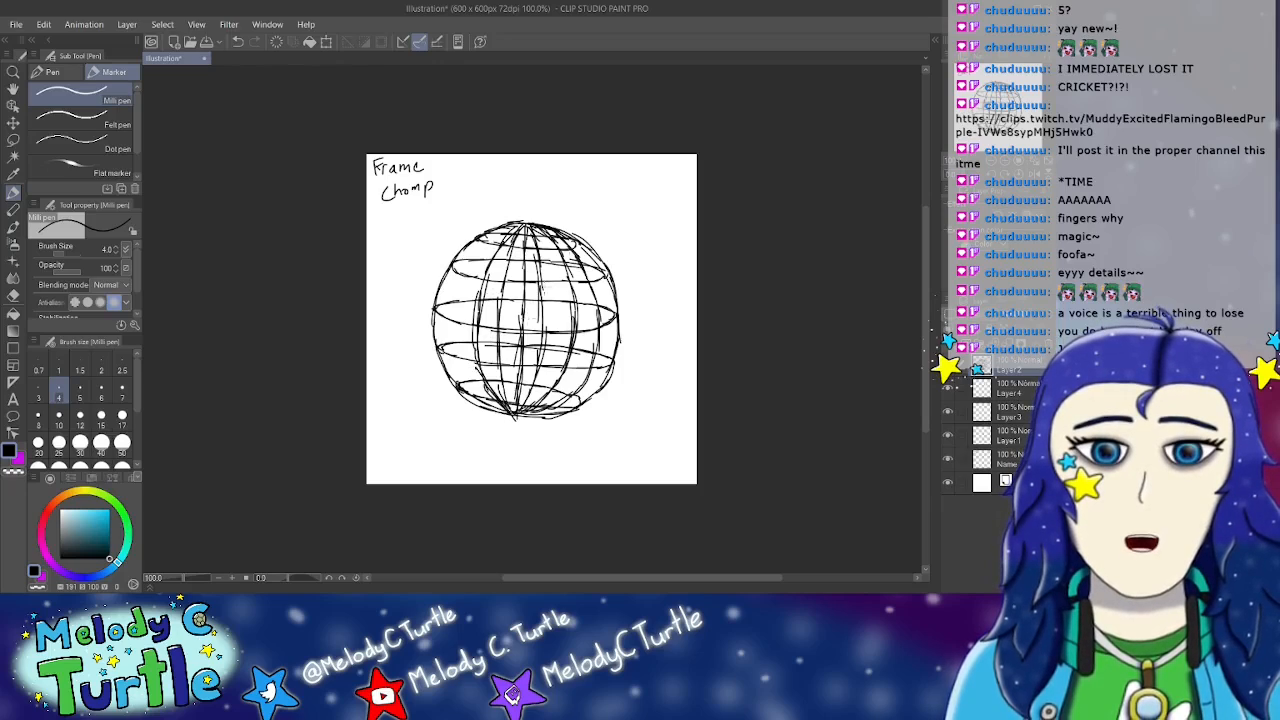
mouse_move(520, 225)
left_mouse_down()
mouse_move(450, 292)
mouse_move(452, 338)
left_mouse_up()
left_click_drag(462, 286, 450, 358)
left_click_drag(450, 310, 466, 386)
mouse_move(450, 336)
left_mouse_down()
mouse_move(472, 404)
mouse_move(512, 416)
left_mouse_up()
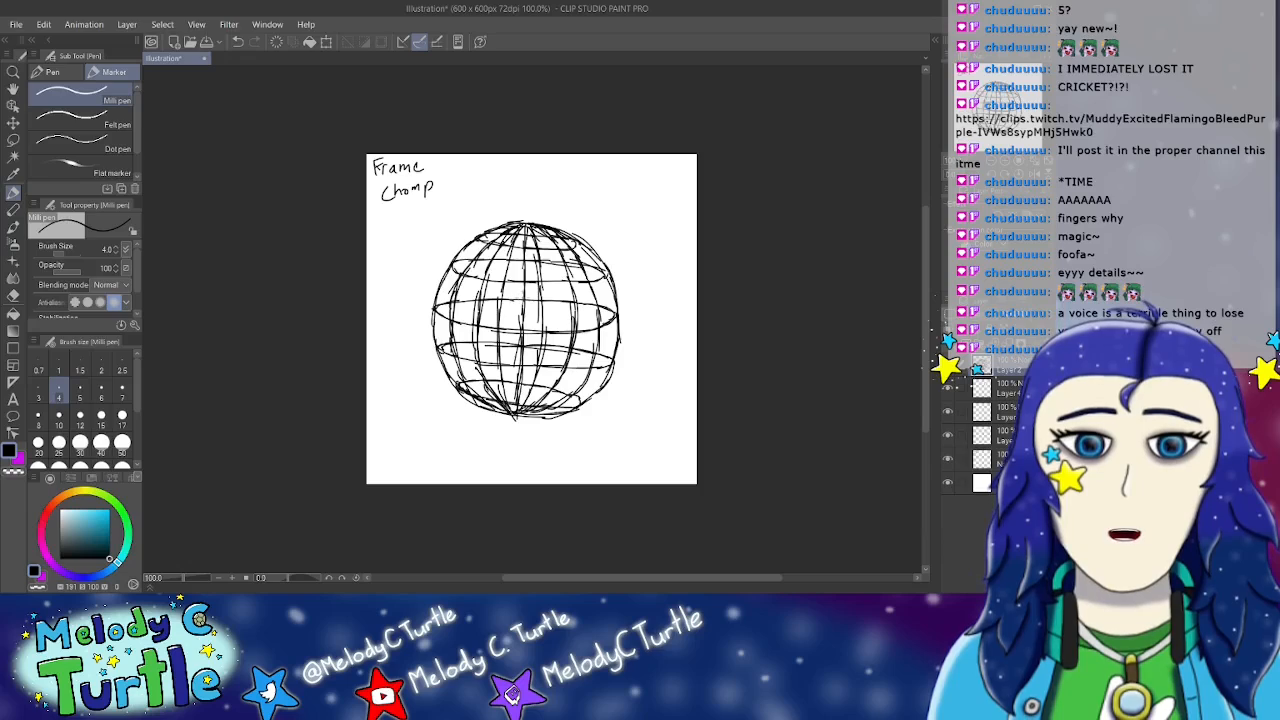
Step: Draw a wedge-shaped open mouth cutting into the left side of the sphere and erase the sphere's outline across its opening
left_click_drag(504, 294, 516, 296)
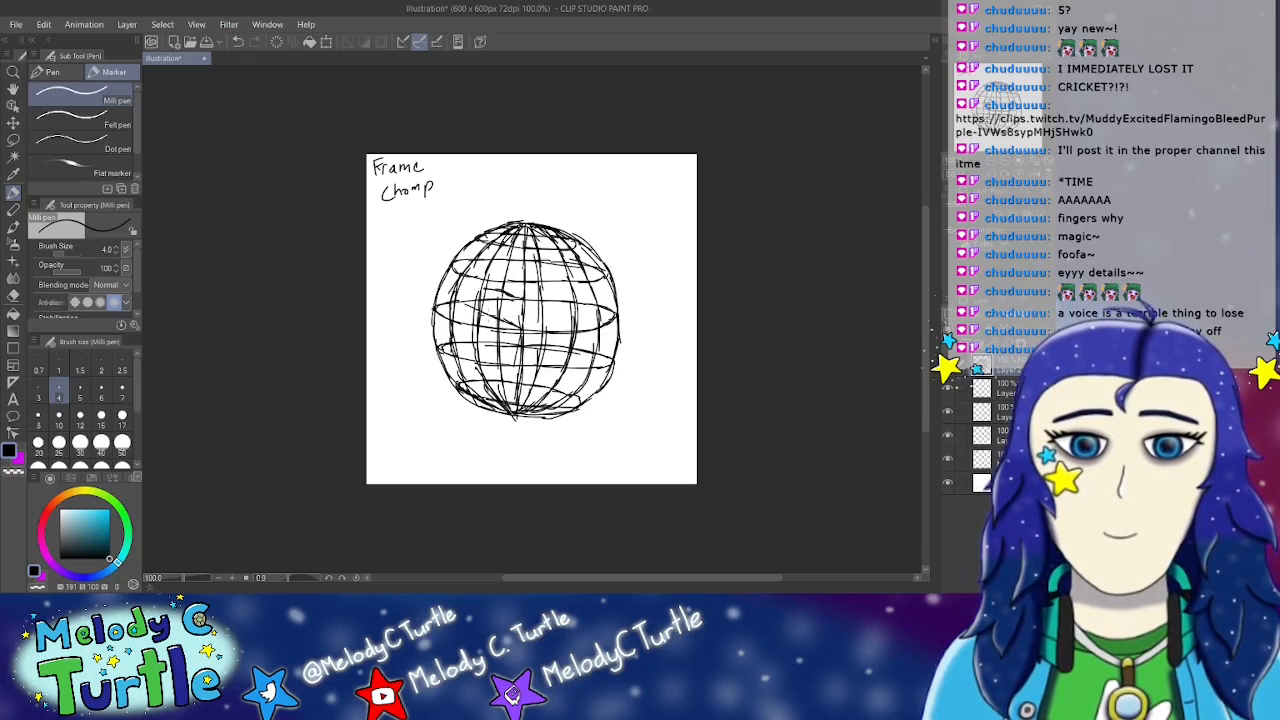
mouse_move(456, 298)
left_mouse_down()
mouse_move(450, 282)
mouse_move(502, 292)
left_mouse_up()
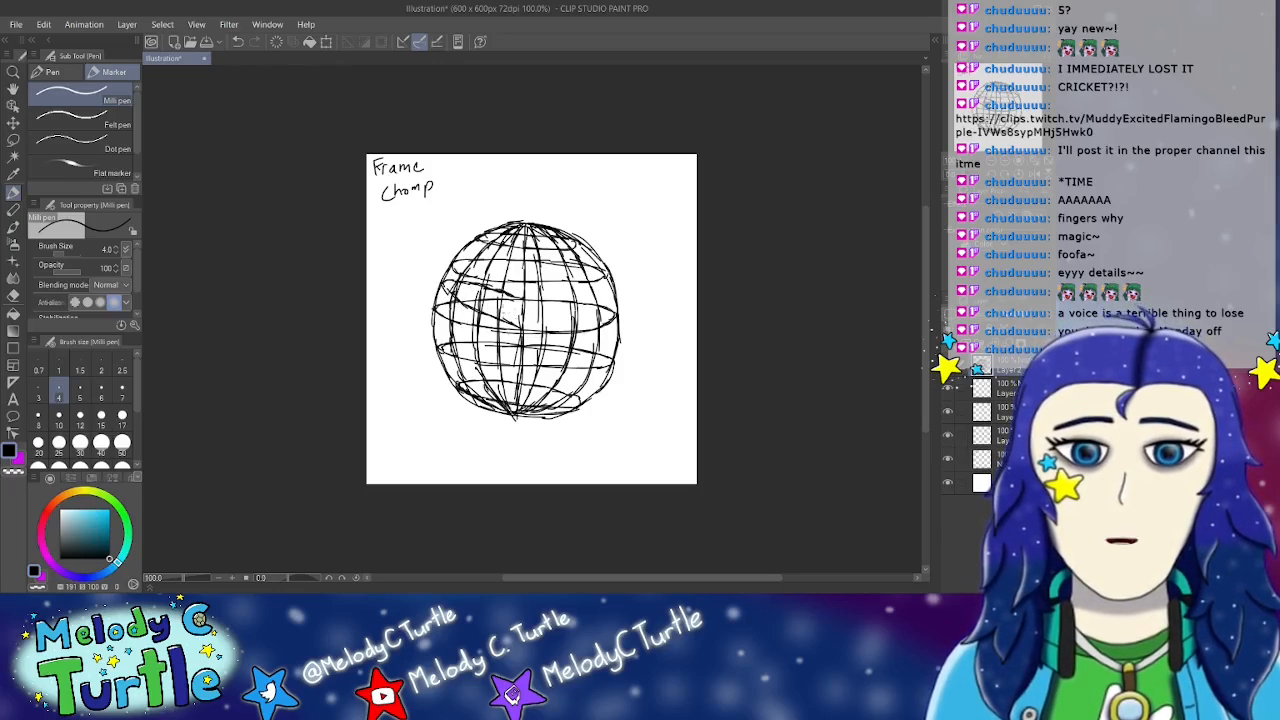
mouse_move(522, 331)
left_mouse_down()
mouse_move(450, 349)
mouse_move(432, 338)
mouse_move(521, 302)
left_mouse_up()
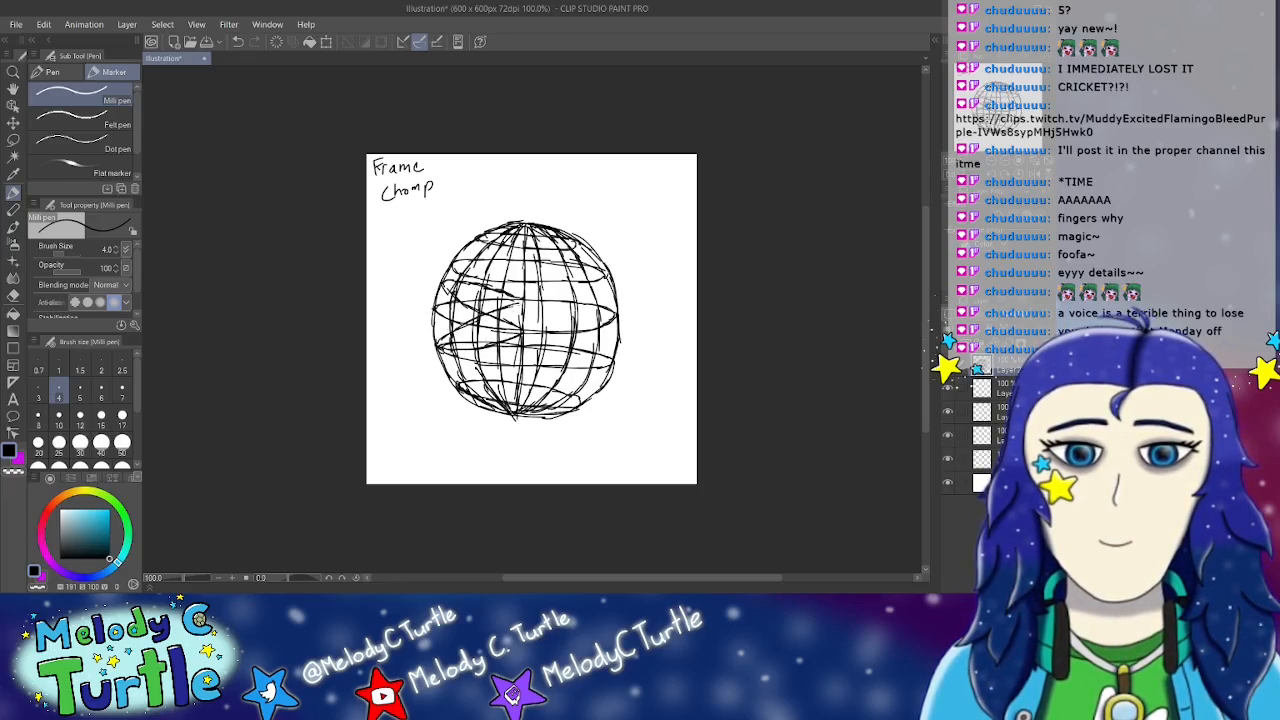
left_click(13, 295)
mouse_move(437, 290)
left_mouse_down()
mouse_move(452, 320)
mouse_move(432, 342)
mouse_move(453, 322)
left_mouse_up()
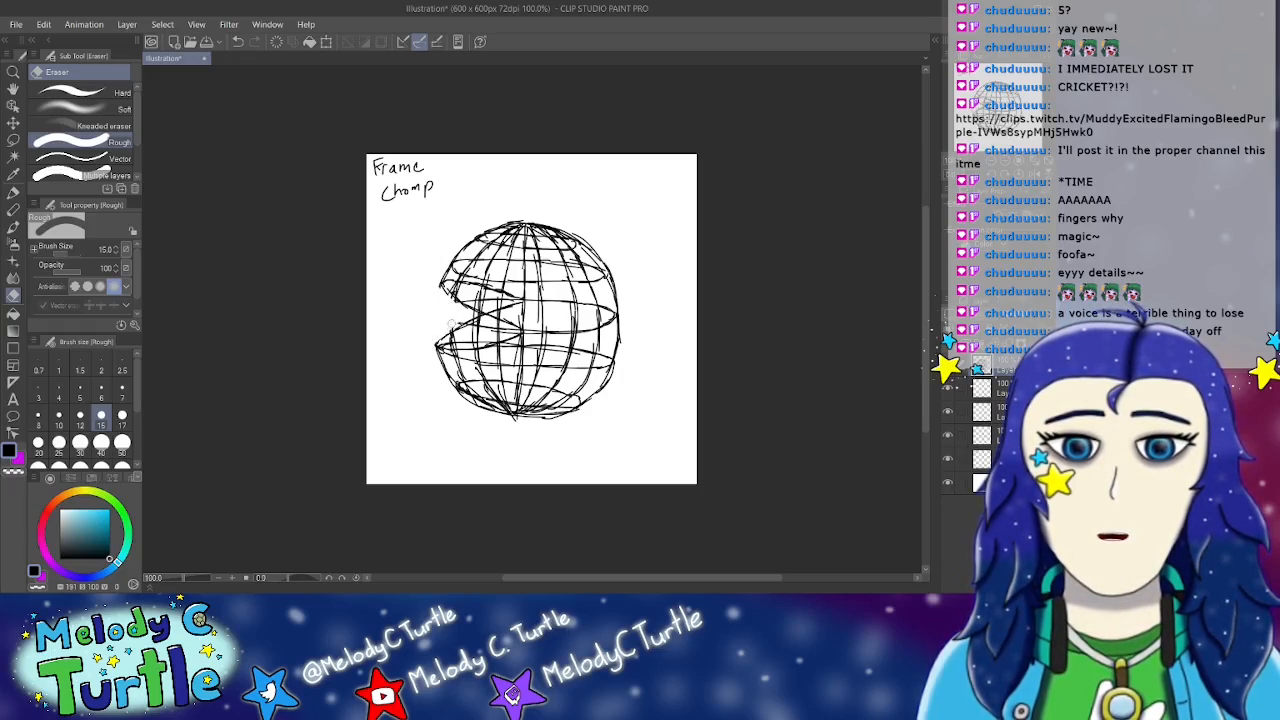
Step: Try erasing the wires inside the open mouth, and undo the erasing
left_click_drag(465, 289, 510, 302)
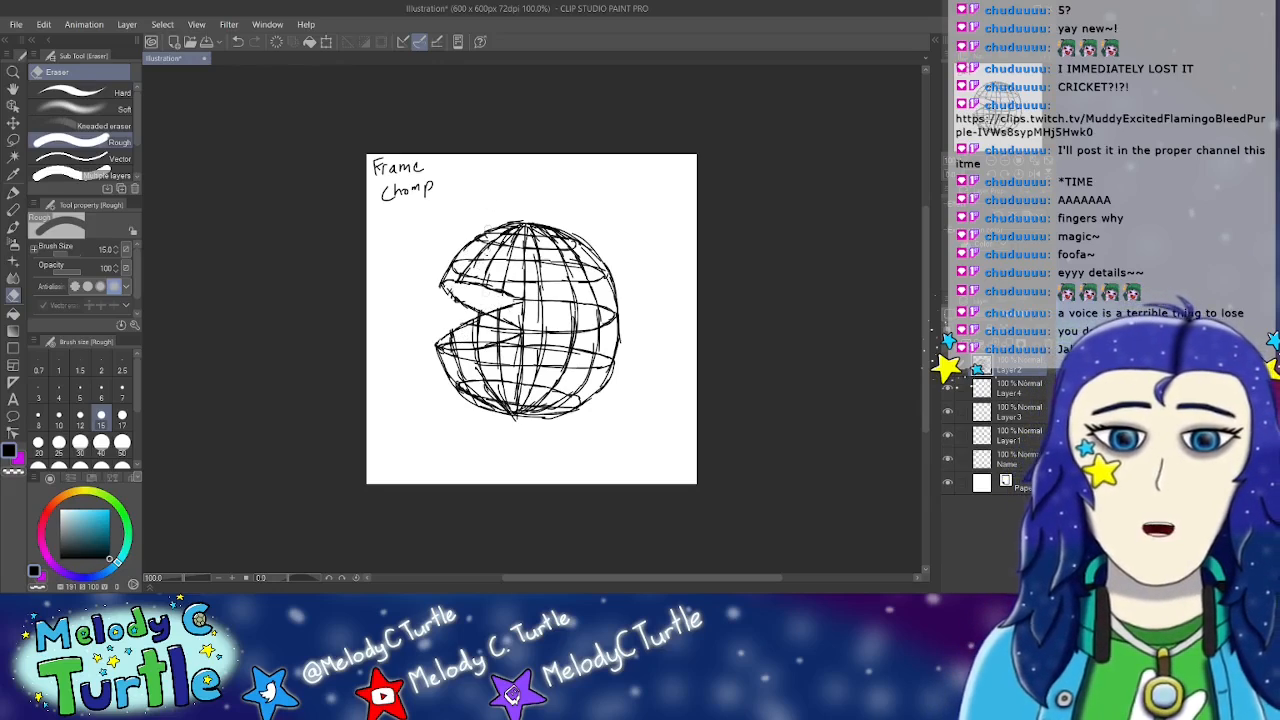
key("ctrl+z")
key("ctrl+z")
key("ctrl+z")
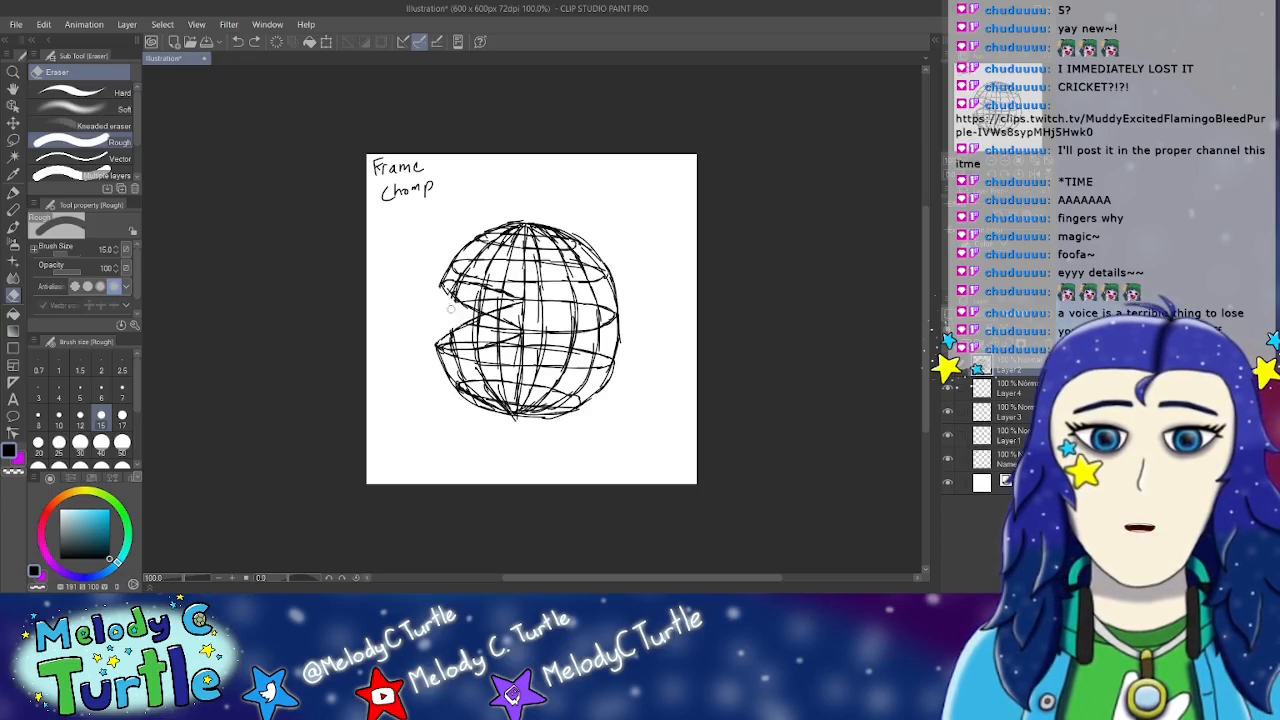
Step: Clean up the mouth opening and draw jagged light grey teeth along the upper and lower edges of the mouth with the Milli pen
left_click_drag(453, 320, 449, 331)
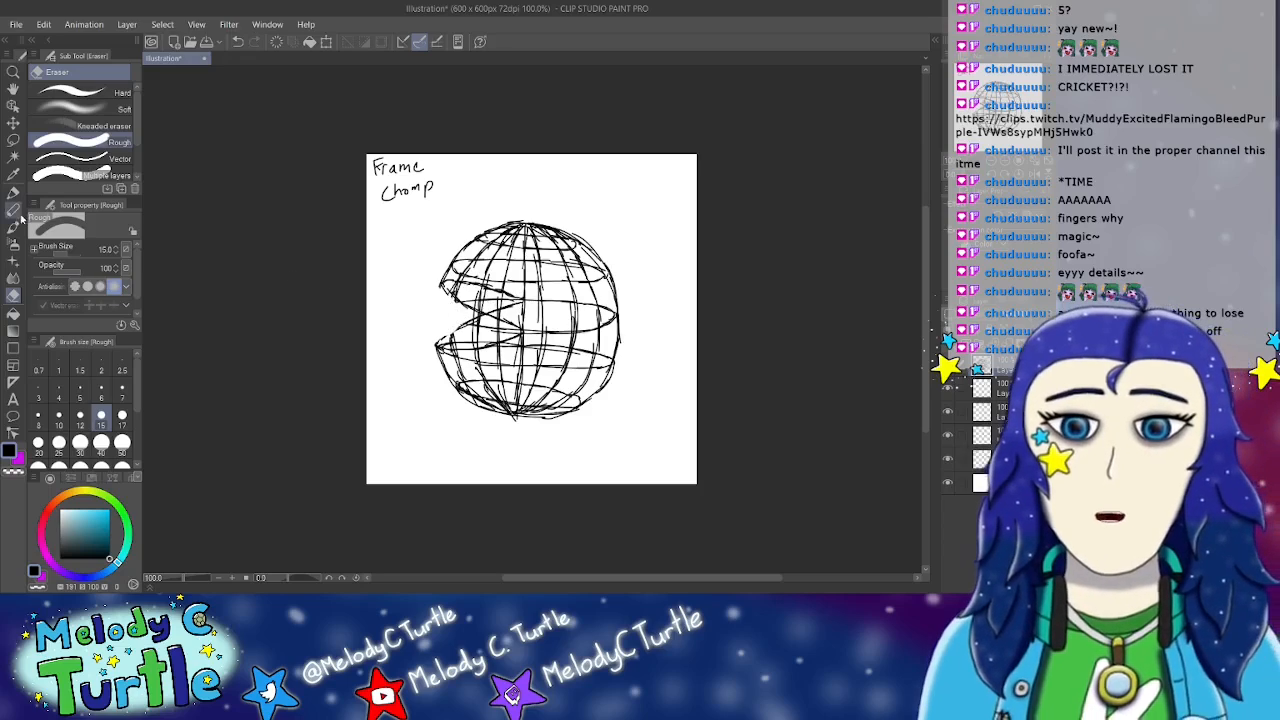
left_click(61, 523)
left_click_drag(61, 523, 59, 517)
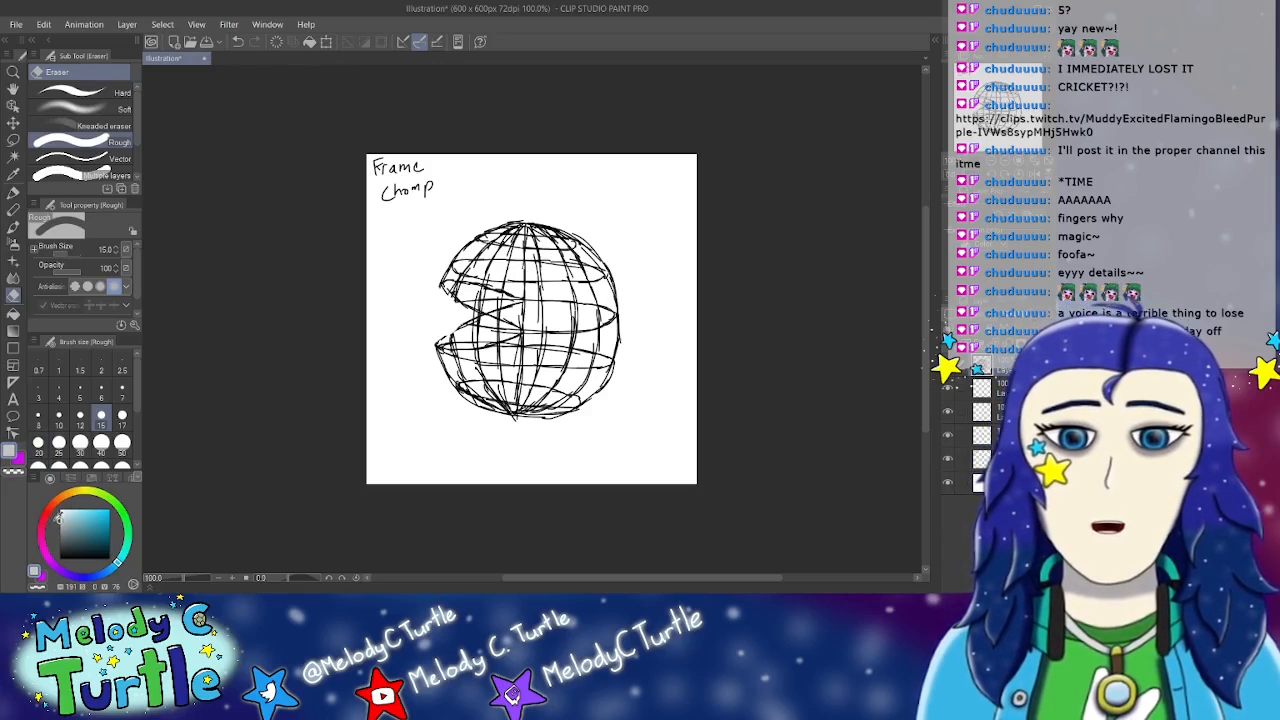
left_click(13, 193)
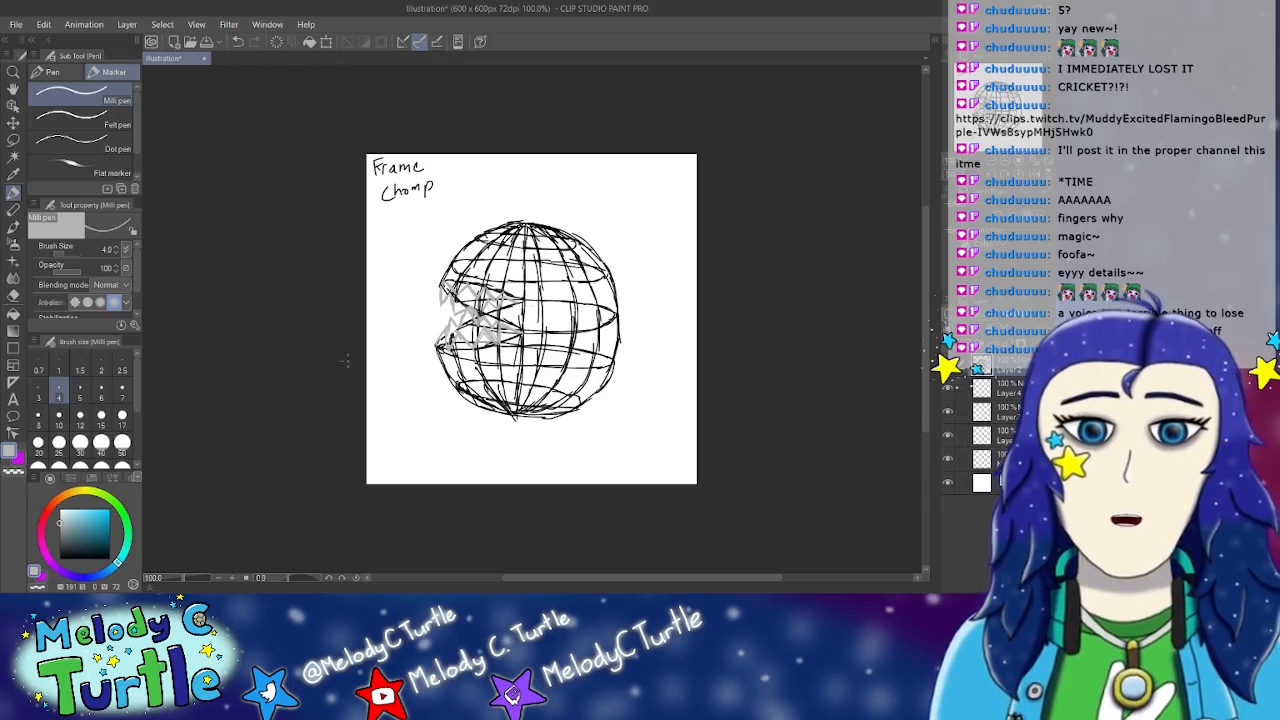
Step: Switch back to black and retrace the upper and lower mouth edges and the horizontal wire above the mouth corner
left_click(59, 556)
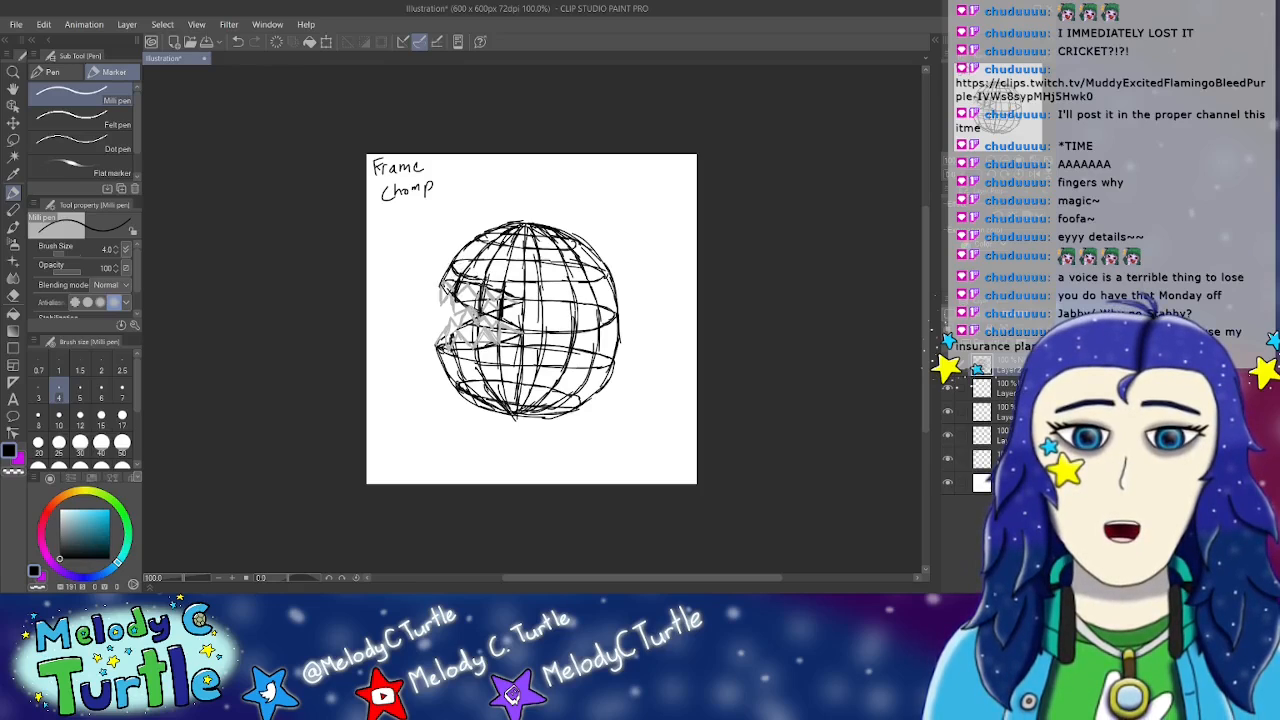
left_click_drag(528, 284, 608, 276)
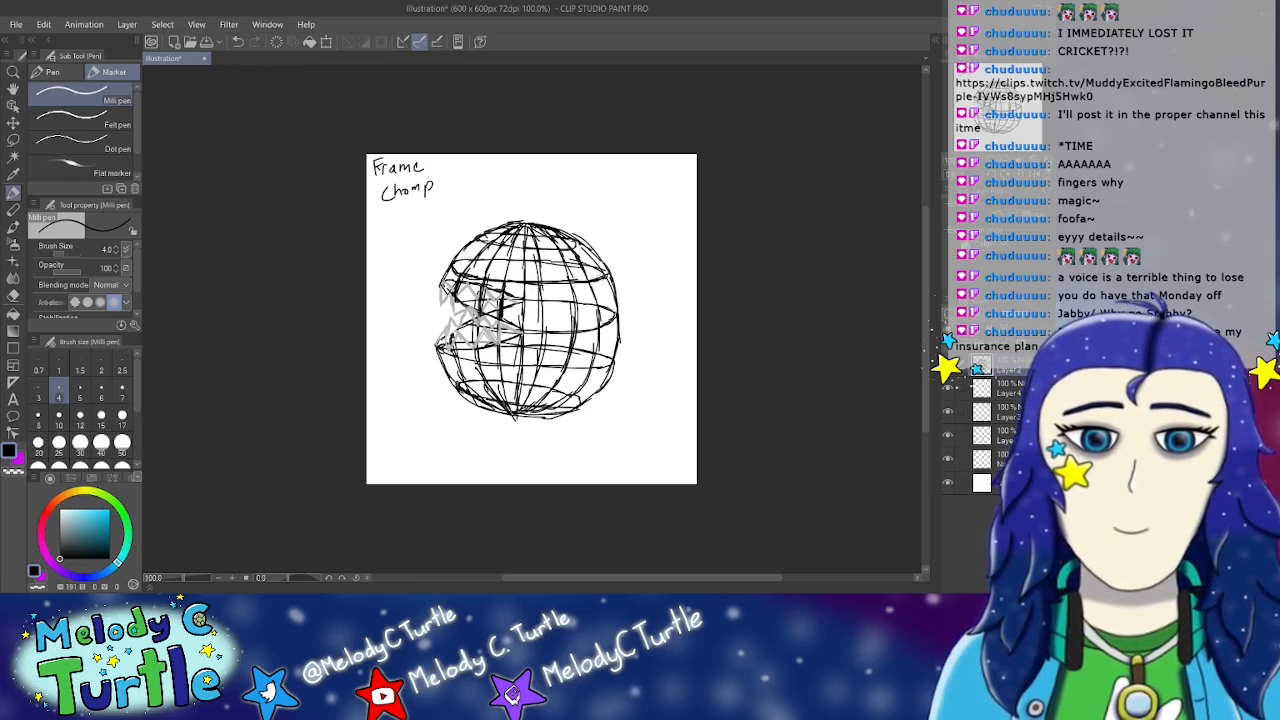
mouse_move(437, 346)
left_mouse_down()
mouse_move(472, 352)
mouse_move(526, 334)
left_mouse_up()
left_click_drag(440, 282, 526, 334)
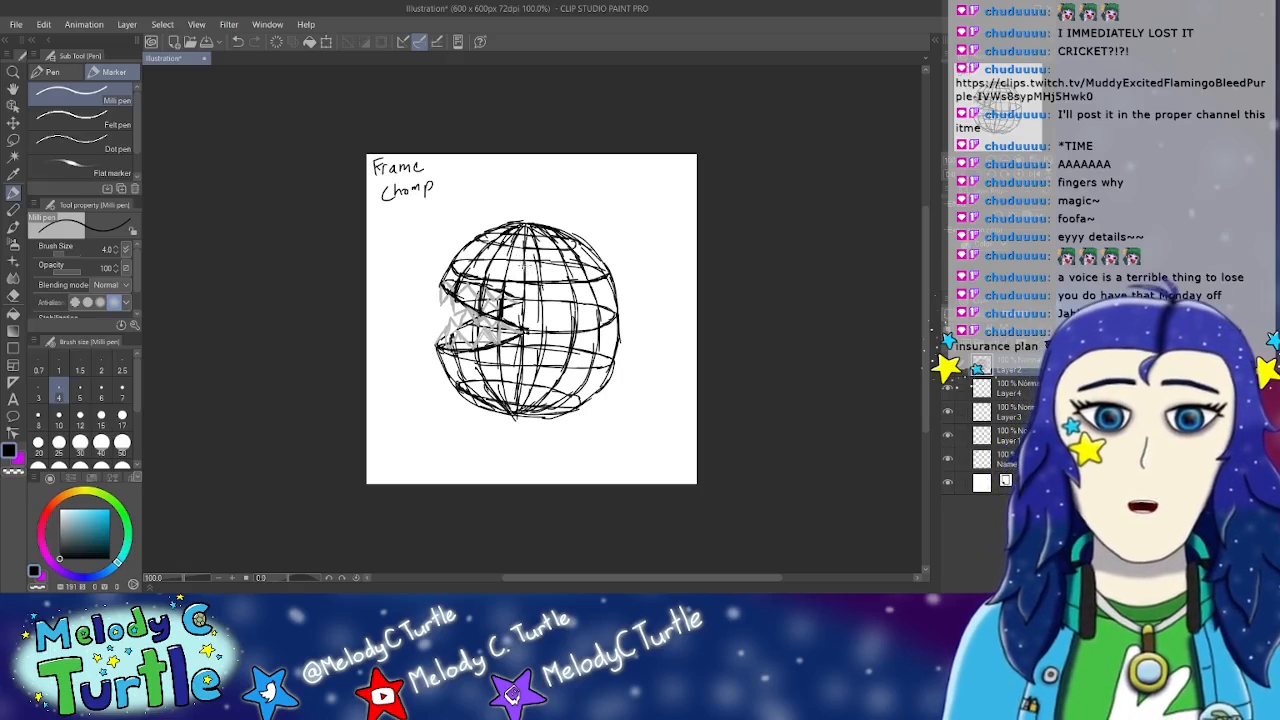
Step: Draw a round eye above the inner corner of the mouth and erase the wires inside it
mouse_move(503, 272)
left_mouse_down()
mouse_move(518, 298)
mouse_move(552, 300)
mouse_move(548, 252)
mouse_move(556, 298)
left_mouse_up()
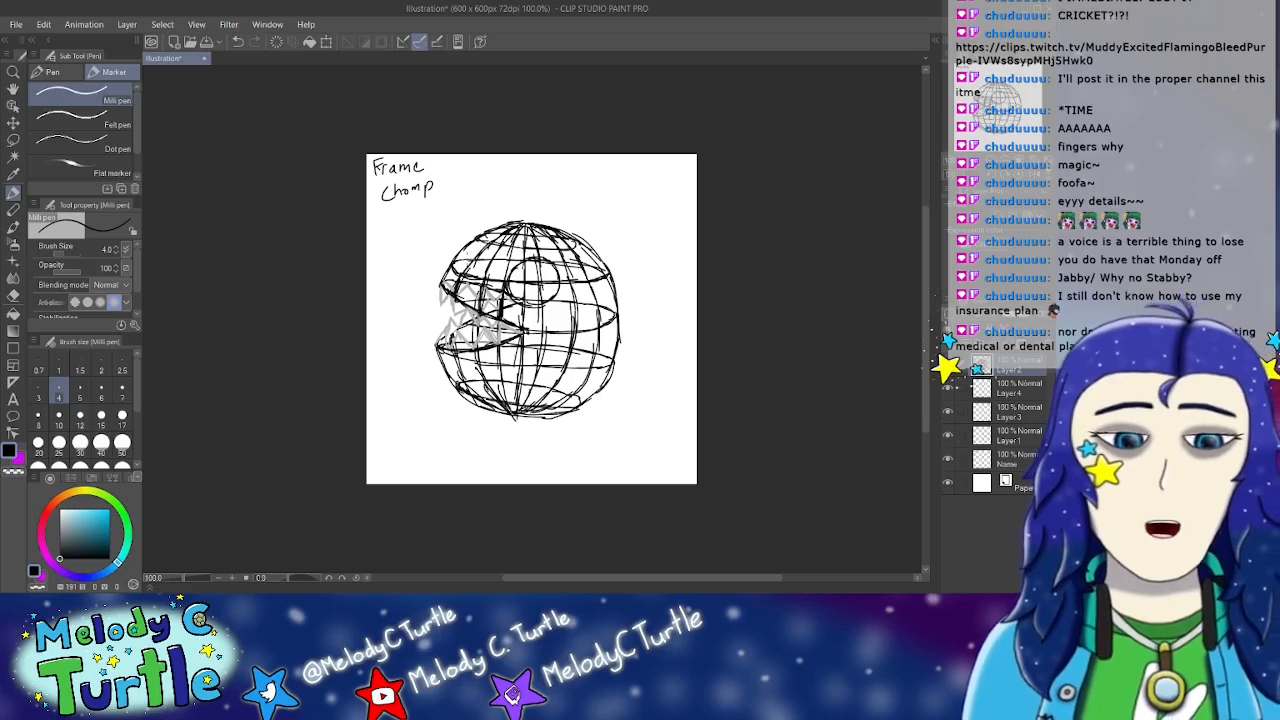
left_click(13, 294)
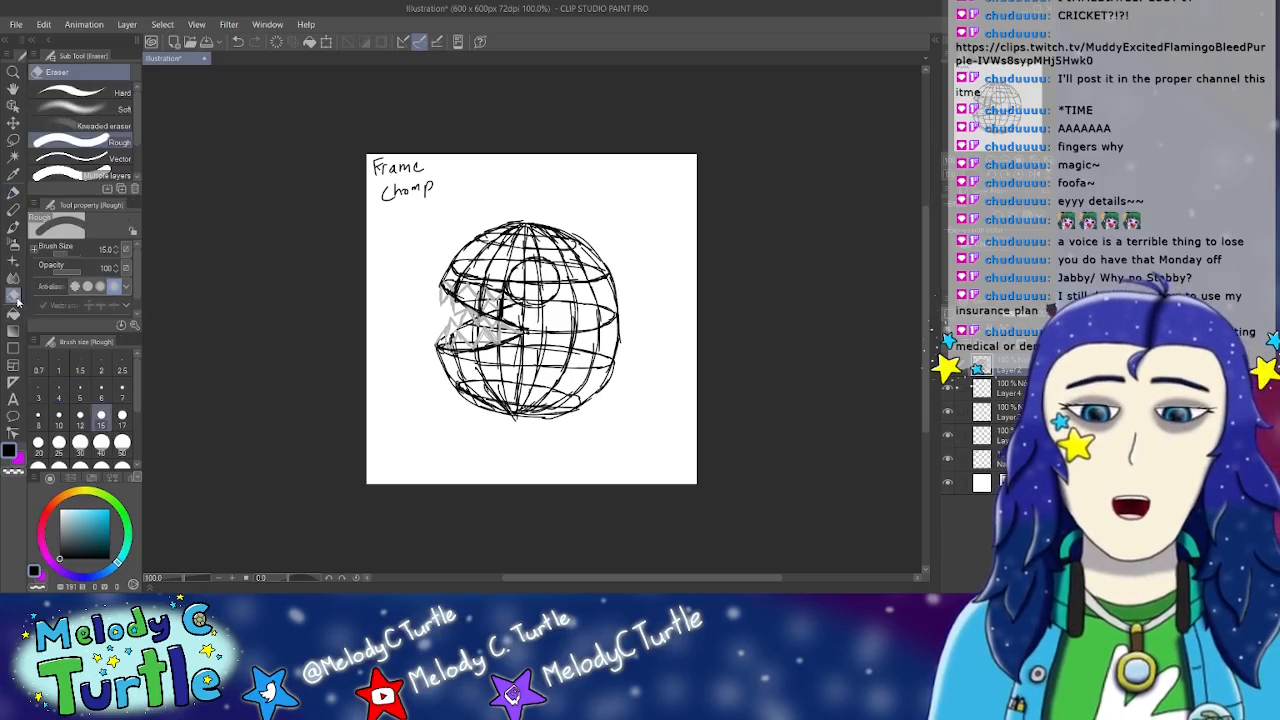
mouse_move(519, 276)
left_mouse_down()
mouse_move(521, 298)
mouse_move(555, 285)
left_mouse_up()
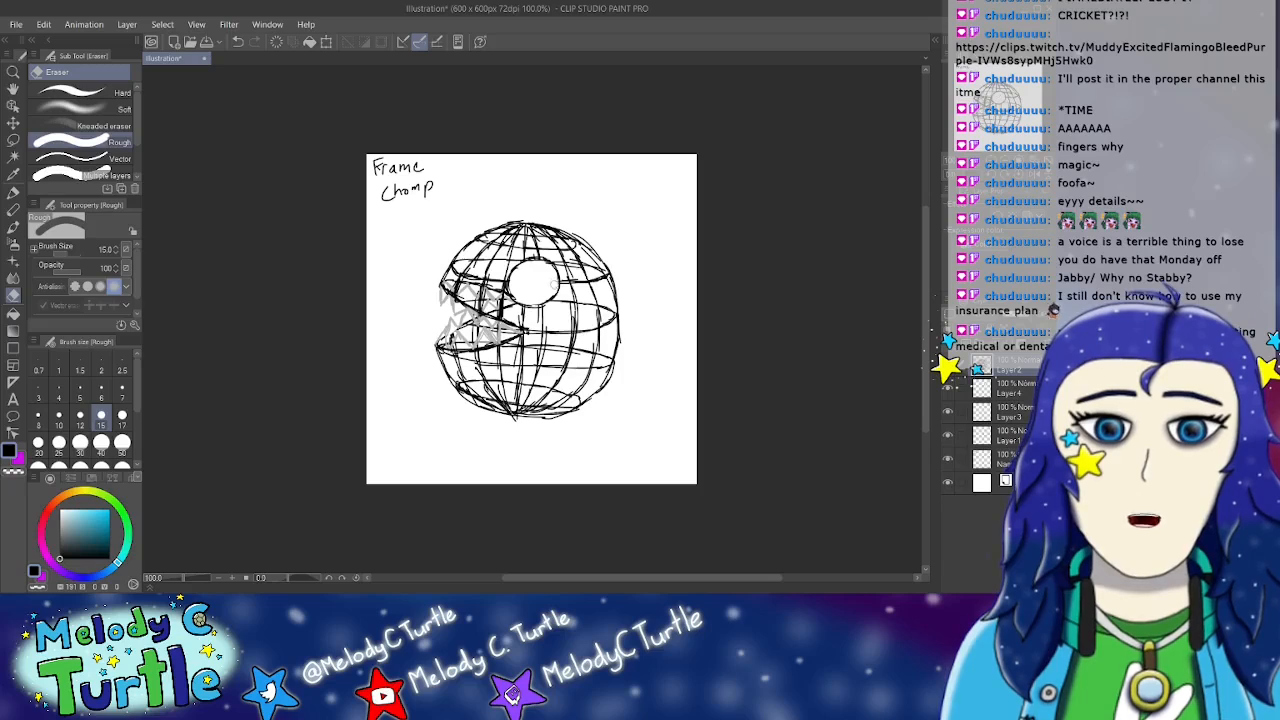
Step: Draw an inner ring and a button-like cross with dots in the eye, plus a partial second eye just to its left
left_click(13, 192)
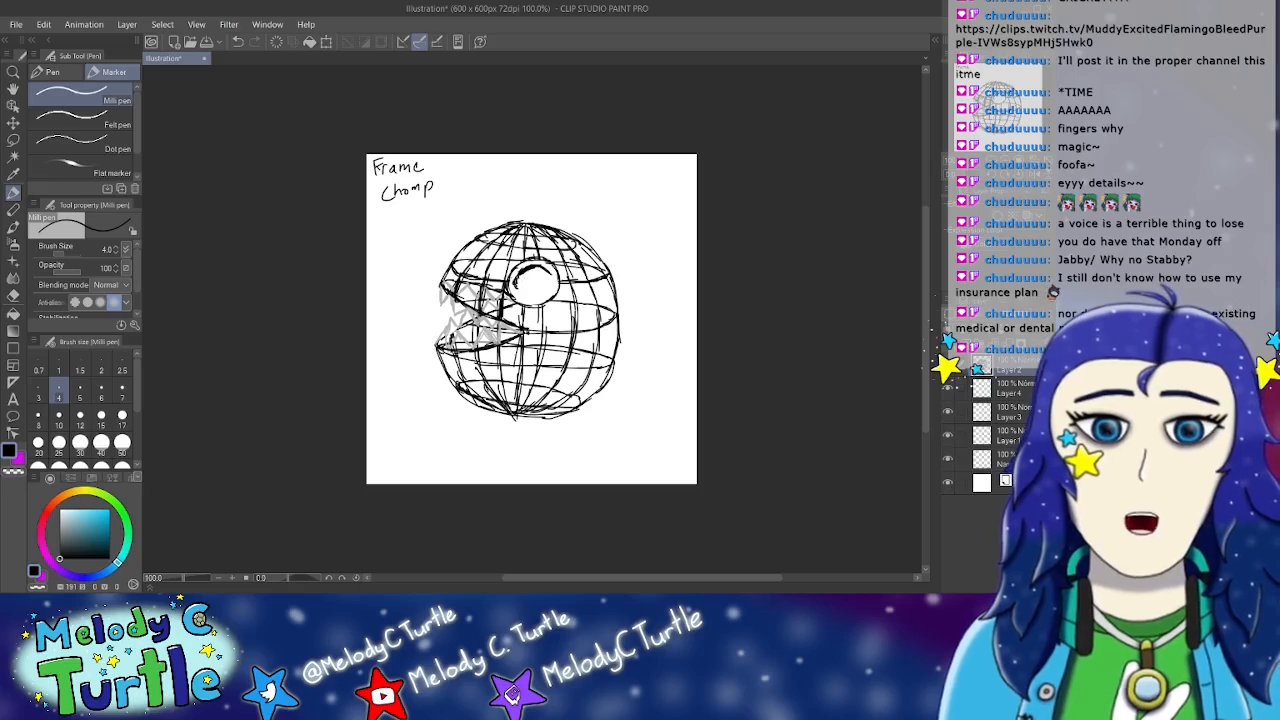
mouse_move(517, 291)
left_mouse_down()
mouse_move(548, 292)
mouse_move(548, 274)
mouse_move(540, 296)
left_mouse_up()
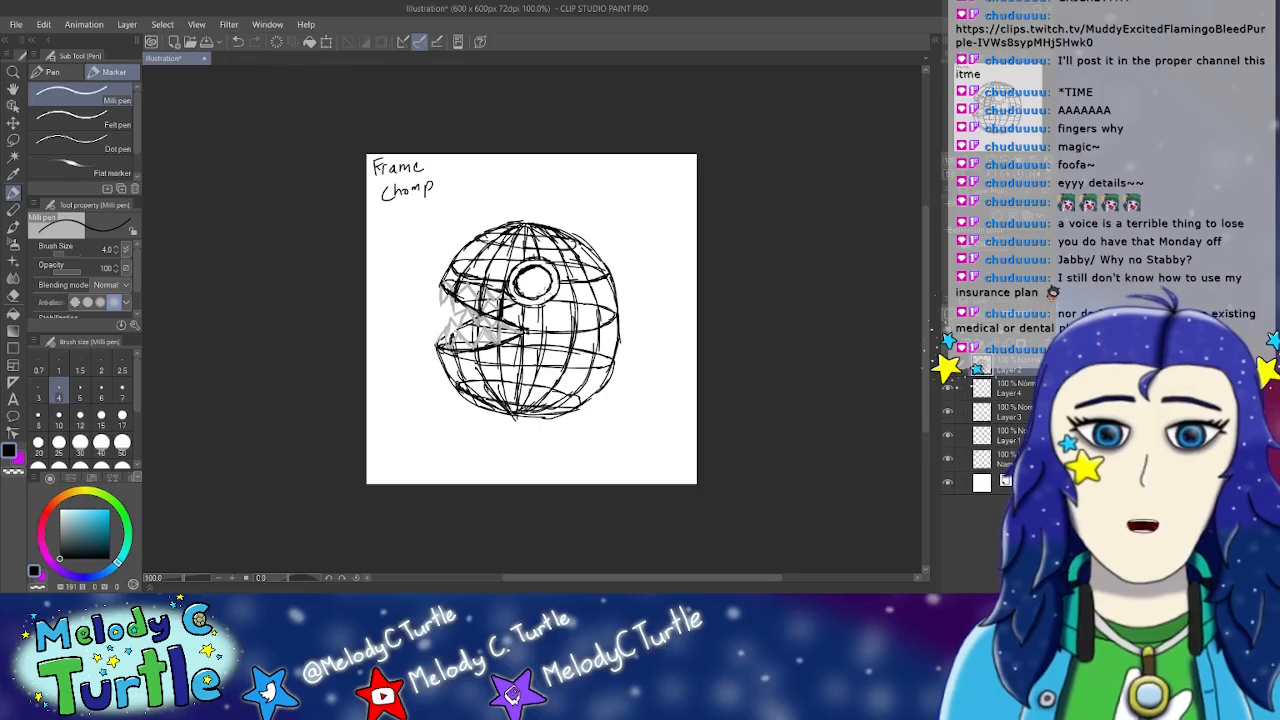
left_click(13, 296)
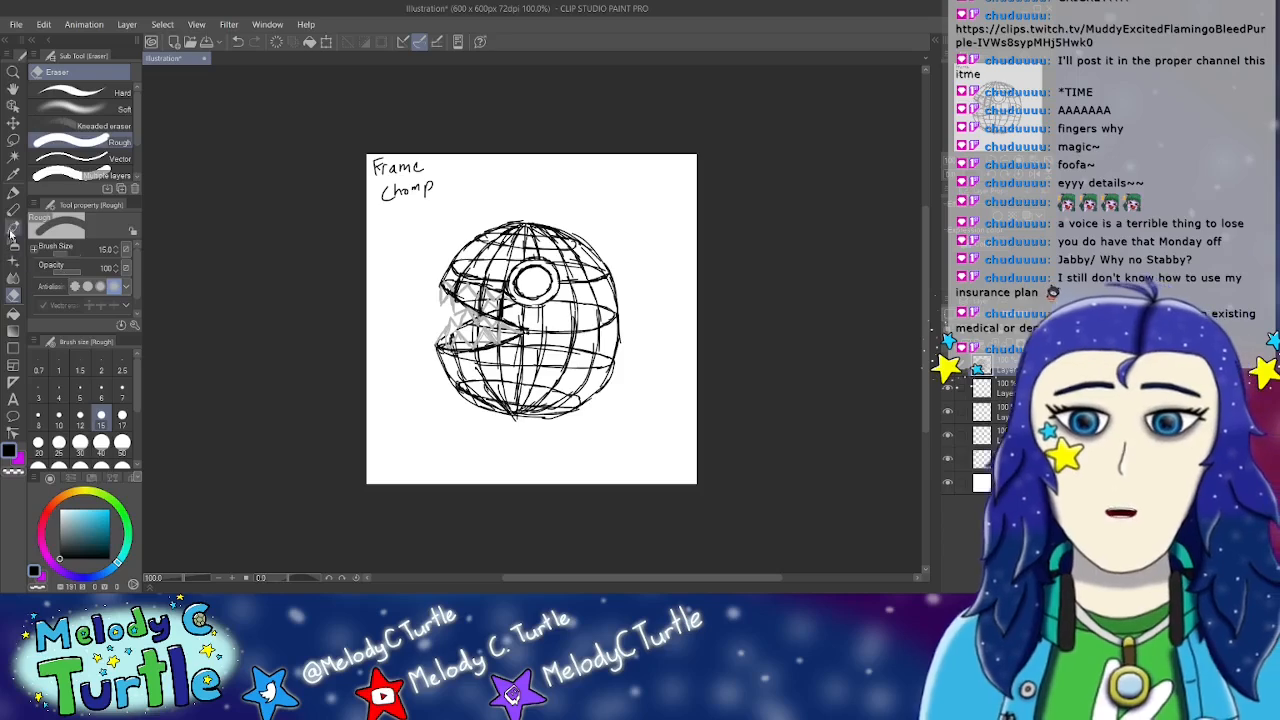
left_click(13, 192)
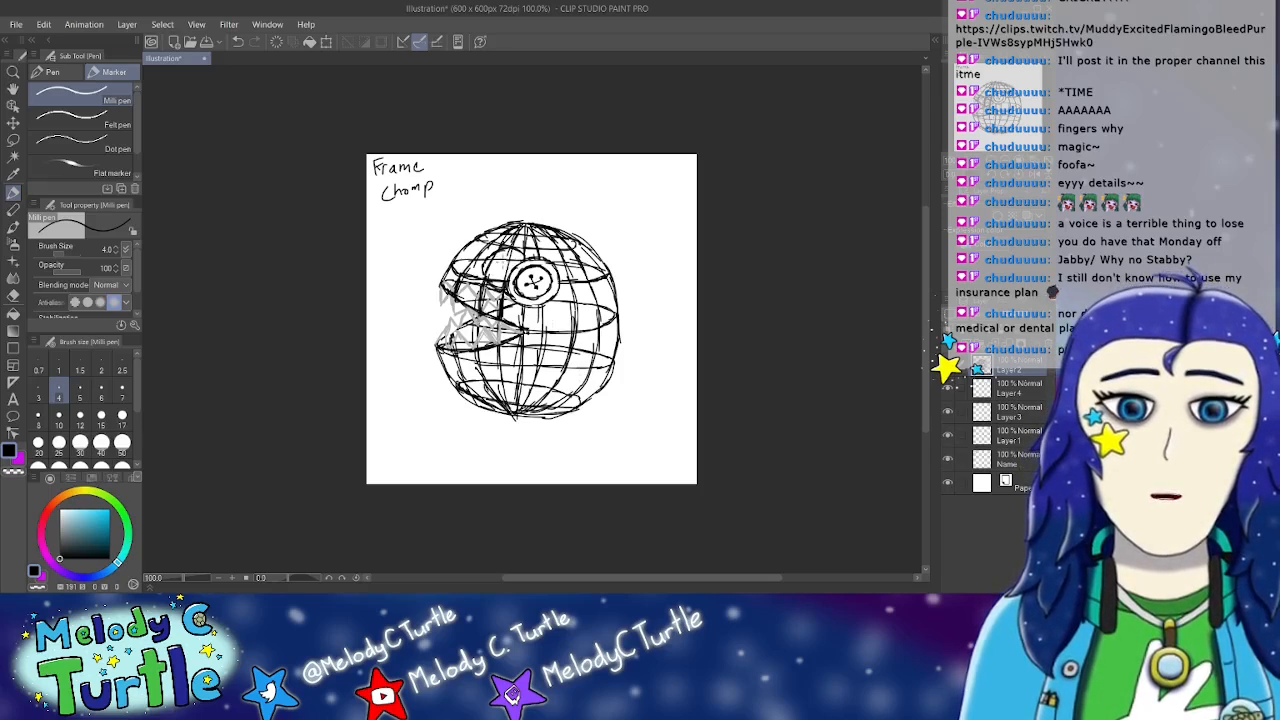
left_click_drag(508, 260, 492, 276)
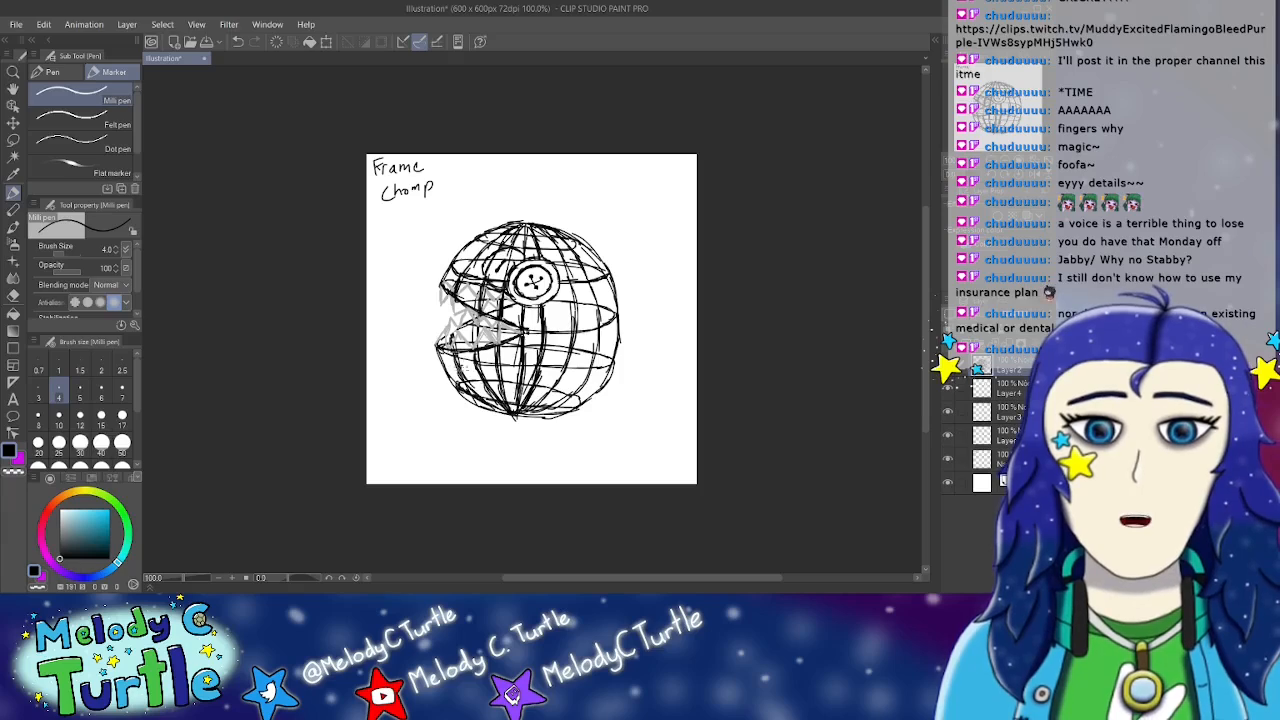
Step: Thicken the lower jaw's outline, the wires beside the eye and mouth, and the ring near the top of the sphere
mouse_move(438, 346)
left_mouse_down()
mouse_move(470, 398)
mouse_move(509, 415)
left_mouse_up()
mouse_move(532, 220)
left_mouse_down()
mouse_move(561, 252)
mouse_move(574, 308)
left_mouse_up()
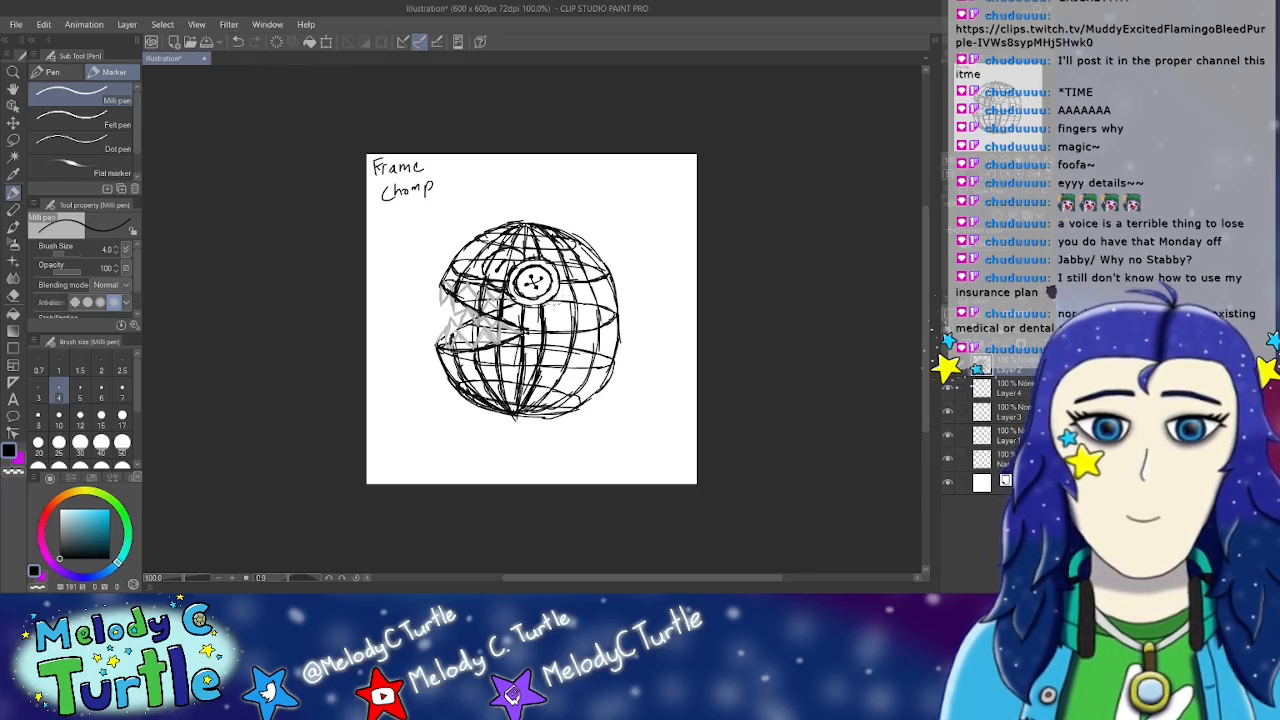
mouse_move(462, 282)
left_mouse_down()
mouse_move(502, 236)
mouse_move(484, 299)
left_mouse_up()
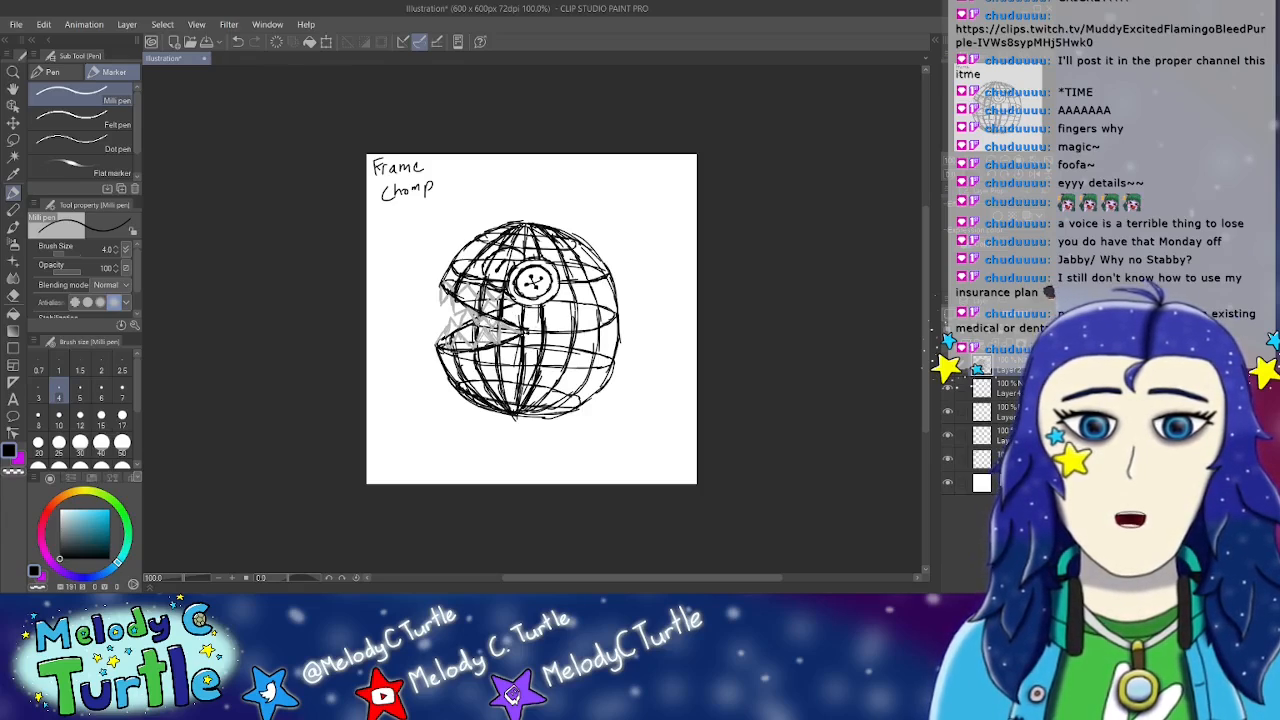
mouse_move(562, 257)
left_mouse_down()
mouse_move(570, 356)
mouse_move(523, 409)
left_mouse_up()
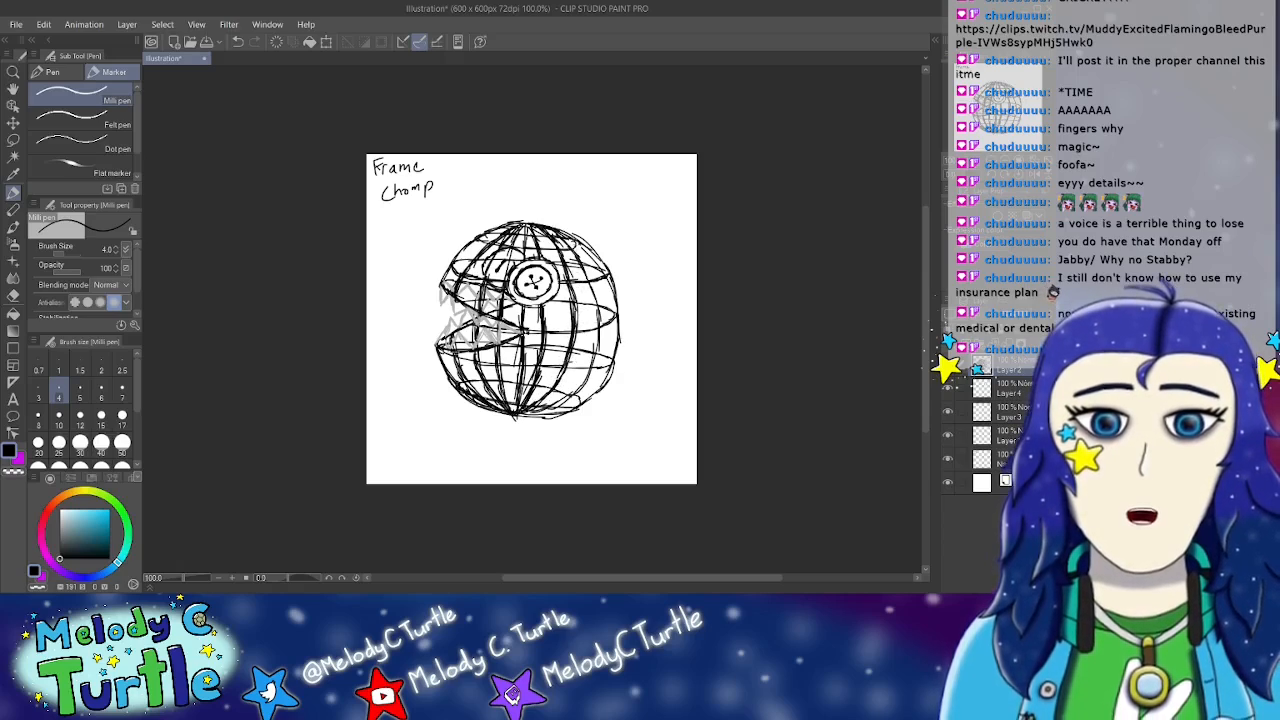
mouse_move(480, 238)
left_mouse_down()
mouse_move(508, 250)
mouse_move(582, 244)
left_mouse_up()
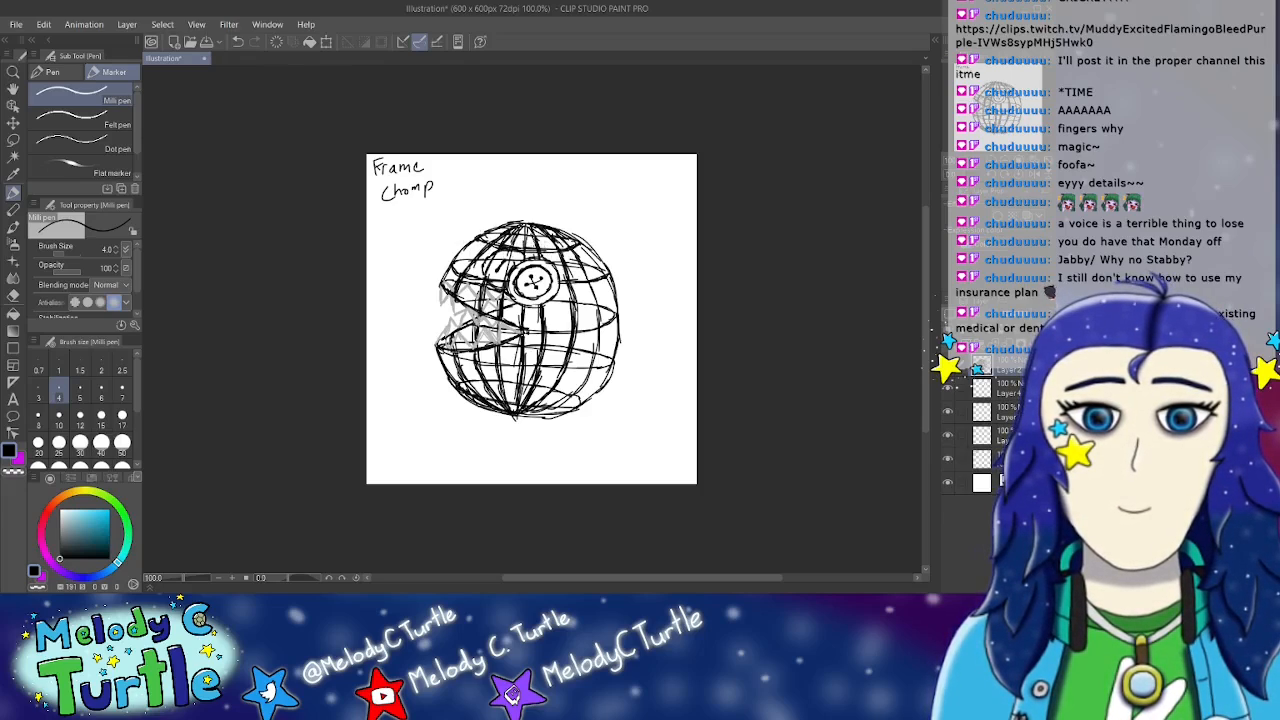
Step: Thicken the curved wires and outline on the sphere's right half and the horizontal rings across its lower half
mouse_move(482, 240)
left_mouse_down()
mouse_move(578, 243)
mouse_move(600, 318)
mouse_move(592, 372)
left_mouse_up()
mouse_move(602, 328)
left_mouse_down()
mouse_move(566, 398)
mouse_move(522, 406)
left_mouse_up()
left_click_drag(572, 236, 606, 270)
mouse_move(568, 234)
left_mouse_down()
mouse_move(610, 284)
mouse_move(618, 328)
mouse_move(602, 386)
mouse_move(546, 416)
mouse_move(574, 408)
left_mouse_up()
left_click_drag(526, 414, 604, 384)
left_click_drag(460, 378, 582, 396)
mouse_move(456, 380)
left_mouse_down()
mouse_move(534, 405)
mouse_move(590, 396)
left_mouse_up()
mouse_move(462, 349)
left_mouse_down()
mouse_move(438, 352)
mouse_move(570, 378)
mouse_move(564, 368)
mouse_move(614, 358)
mouse_move(506, 341)
mouse_move(494, 353)
left_mouse_up()
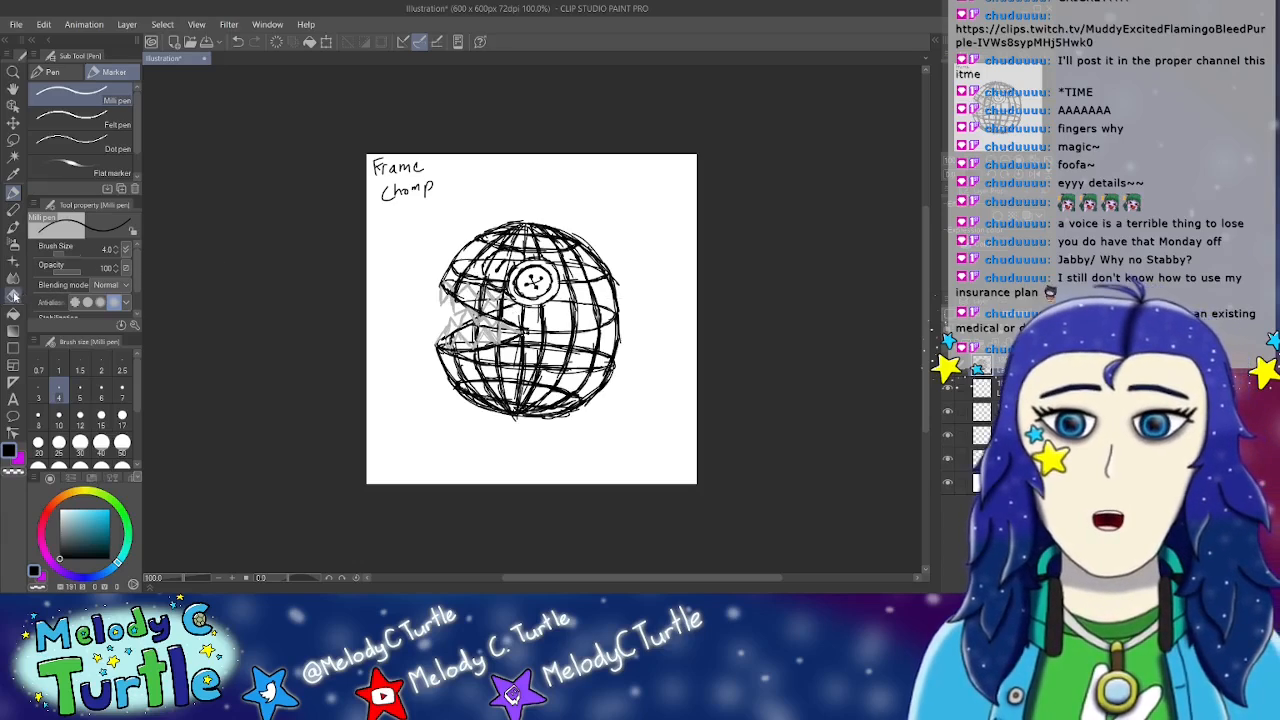
Step: Thicken the middle ring to the right of the mouth and the upper ring on both sides of the eye
left_click(13, 295)
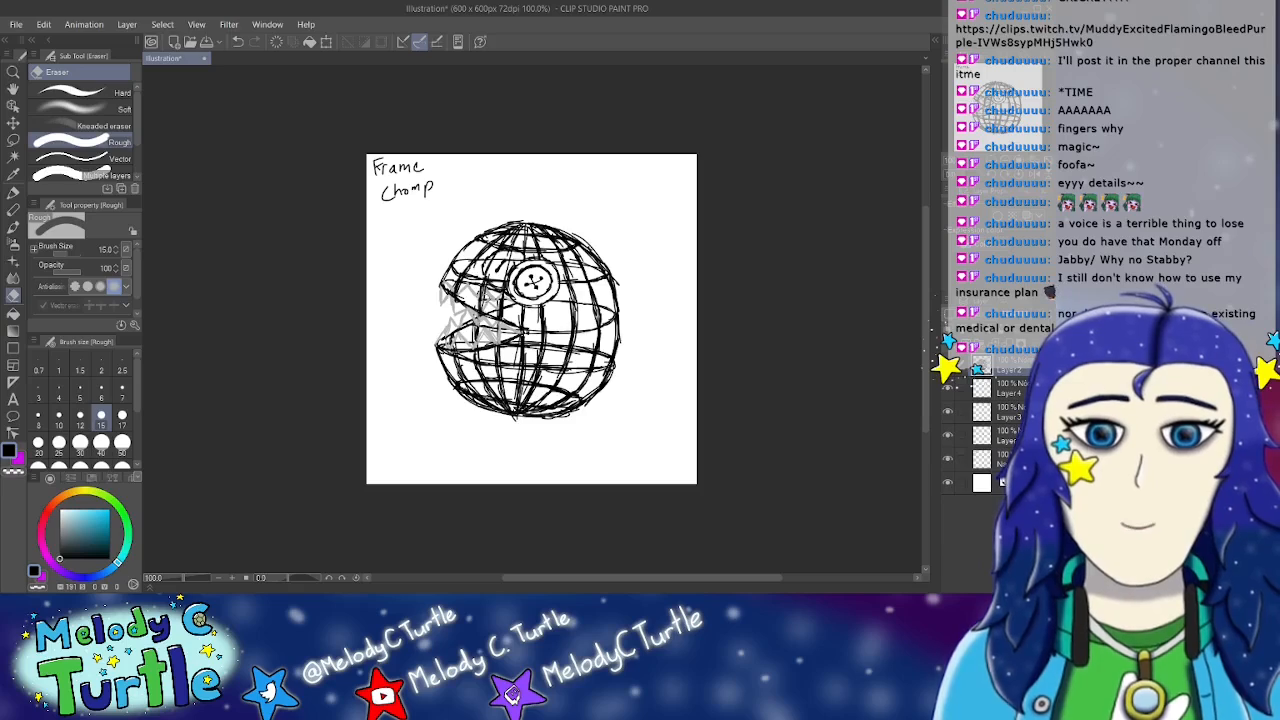
left_click(14, 193)
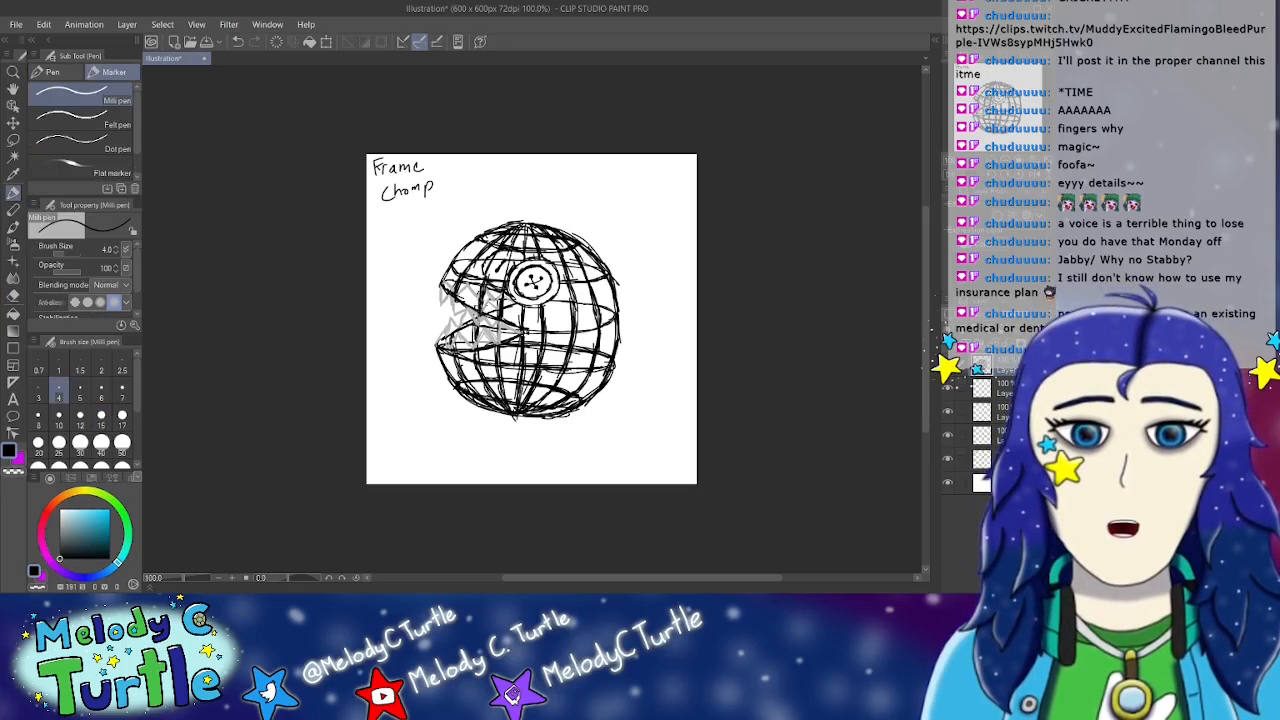
left_click(14, 295)
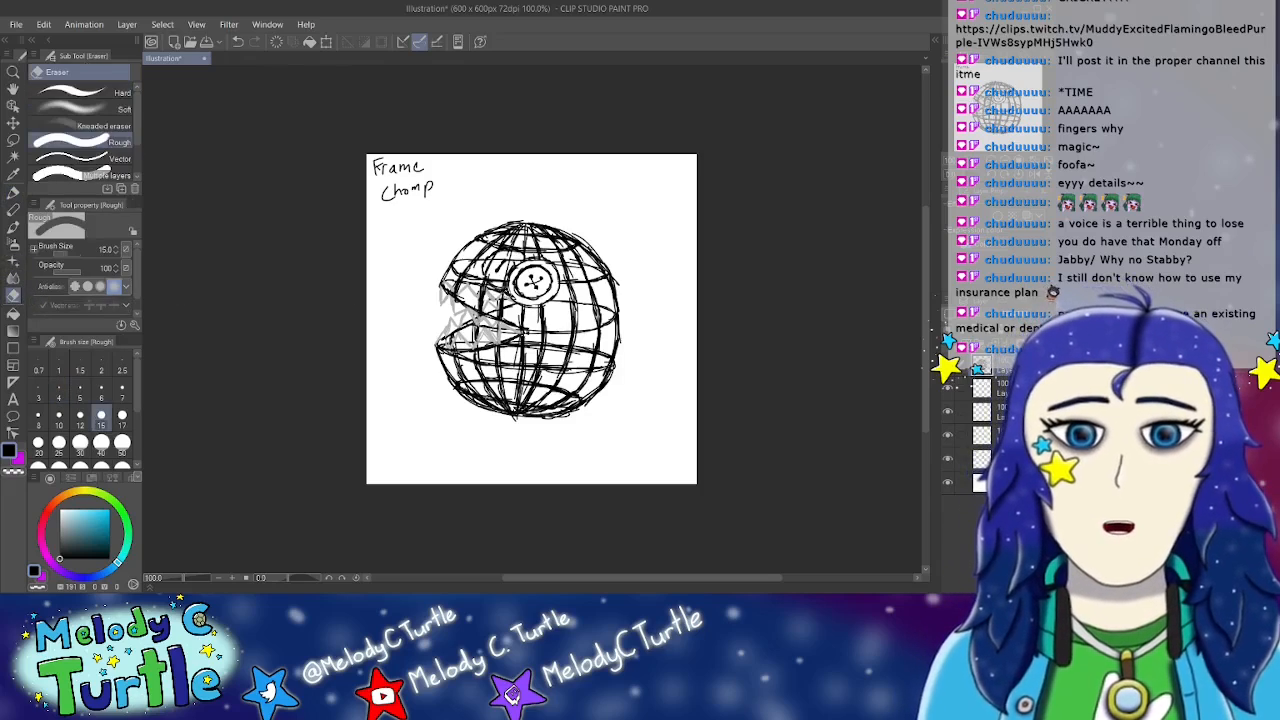
left_click(14, 193)
mouse_move(541, 304)
left_mouse_down()
mouse_move(598, 305)
mouse_move(614, 325)
mouse_move(556, 333)
mouse_move(610, 321)
left_mouse_up()
mouse_move(458, 258)
left_mouse_down()
mouse_move(451, 270)
mouse_move(522, 261)
mouse_move(491, 260)
mouse_move(503, 283)
mouse_move(584, 265)
mouse_move(608, 278)
mouse_move(582, 285)
left_mouse_up()
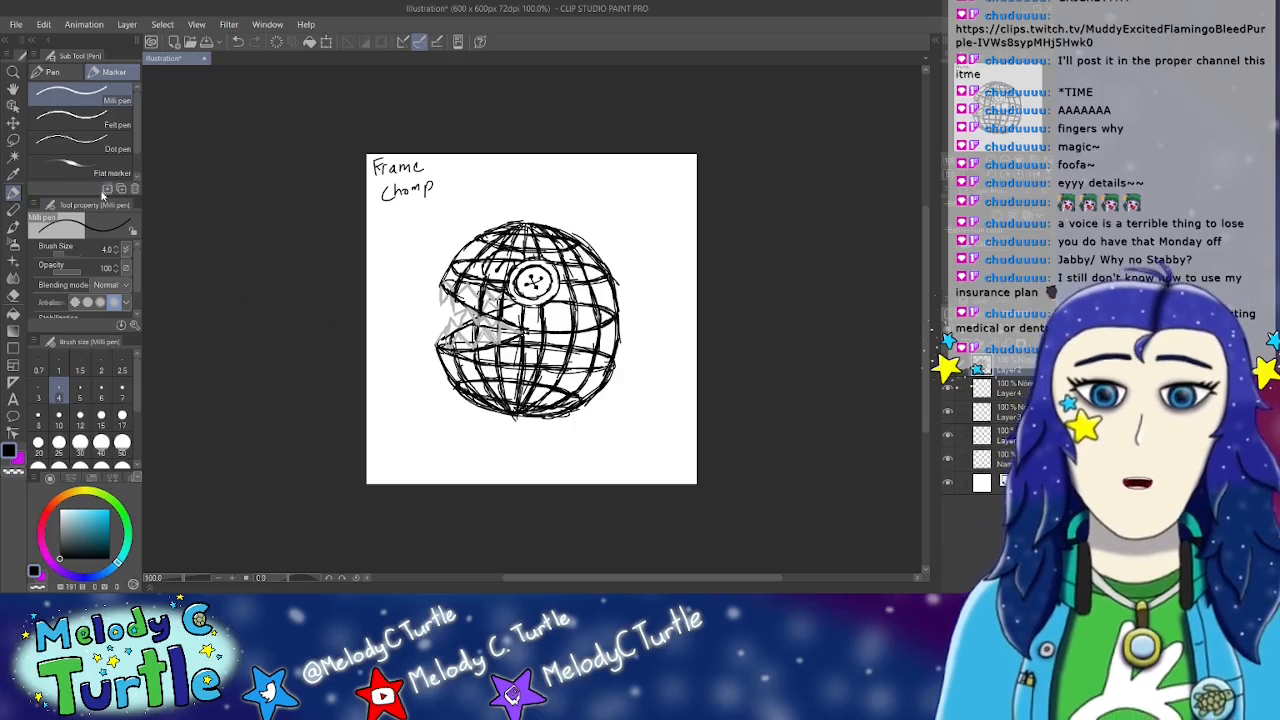
Step: Nudge the creature drawing slightly to the right and clear the Frame Chomp title from the Name layer
left_click(18, 122)
left_click_drag(480, 313, 486, 315)
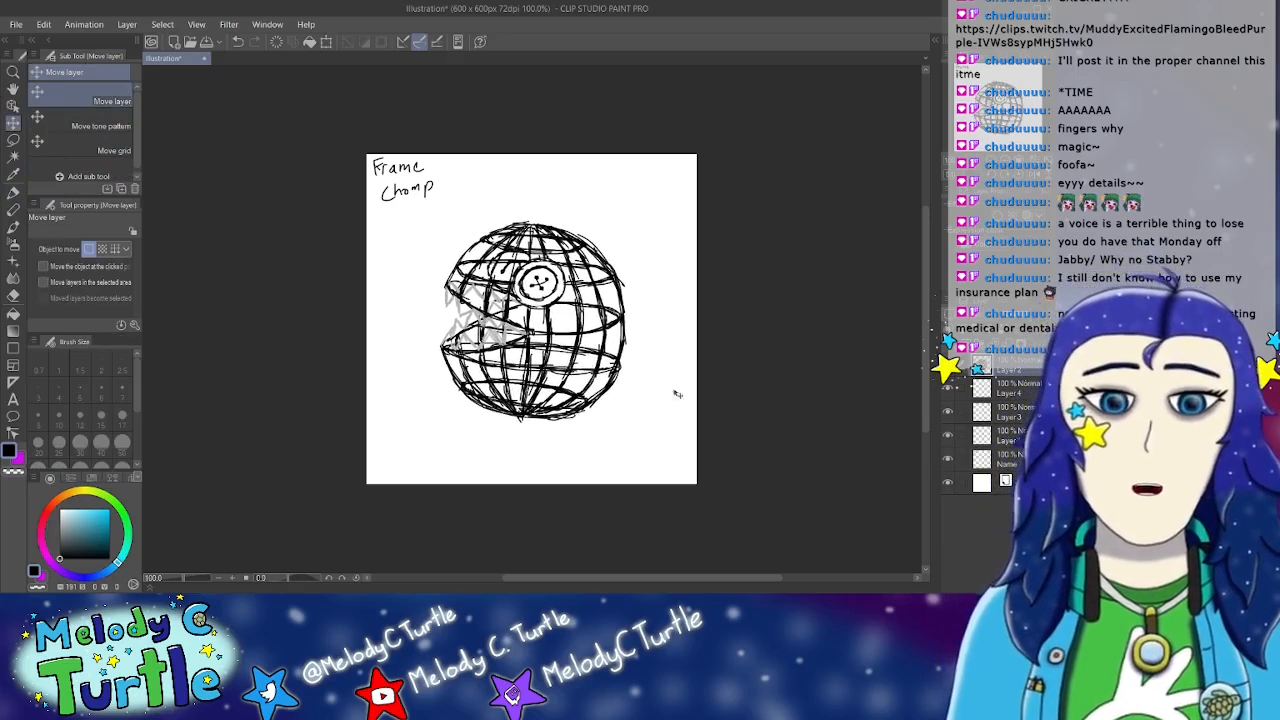
left_click(1007, 463)
key("Delete")
Step: Export the finished Frame Chomp drawing as an image file
left_click(12, 25)
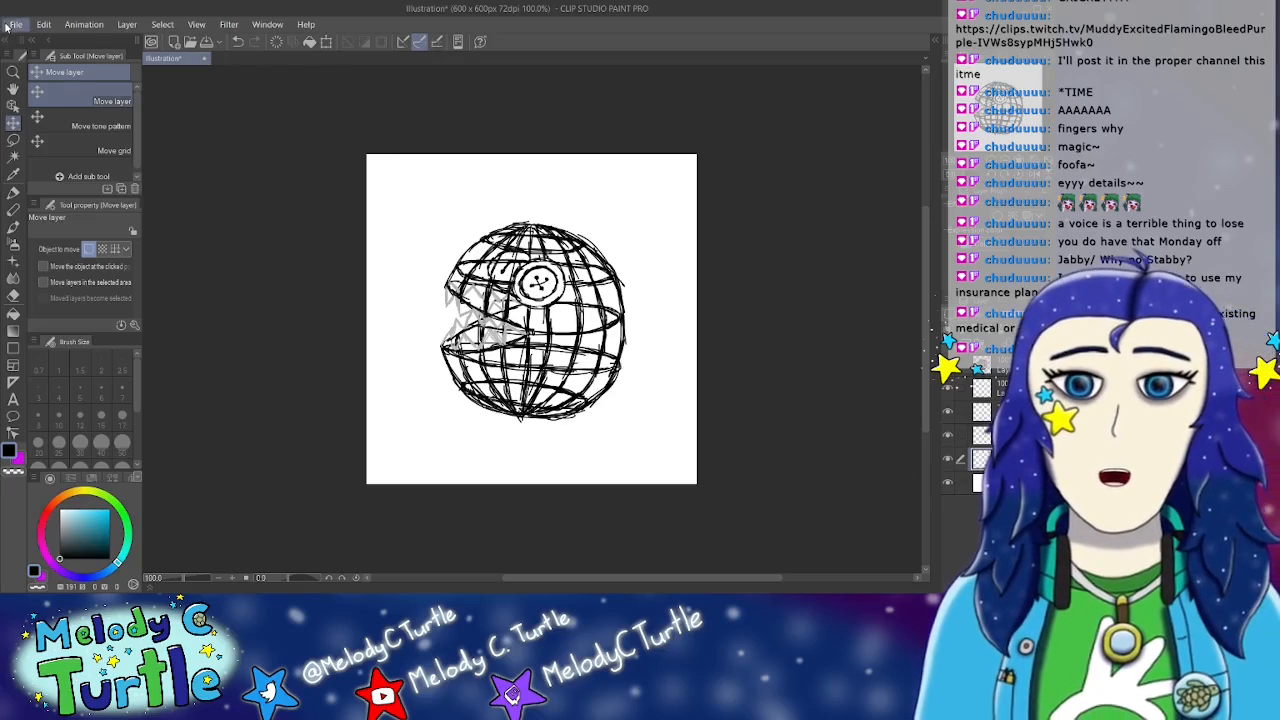
left_click(338, 220)
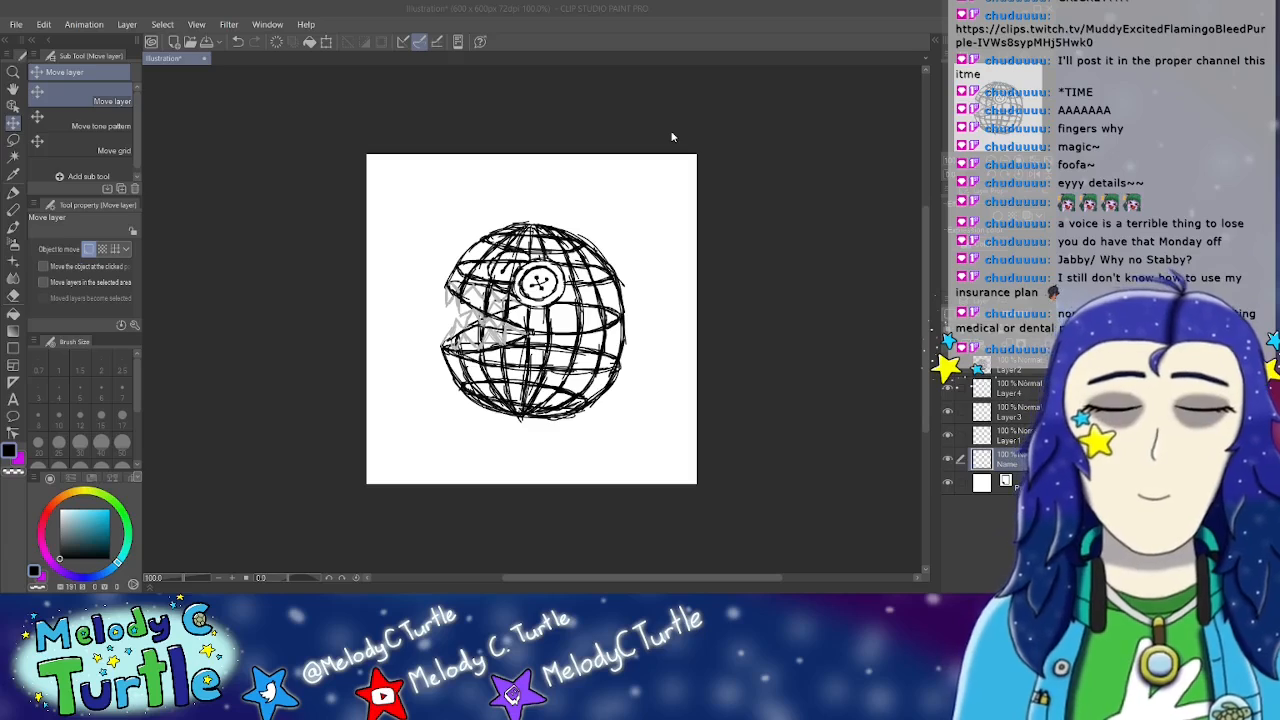
left_click(699, 181)
left_click(493, 576)
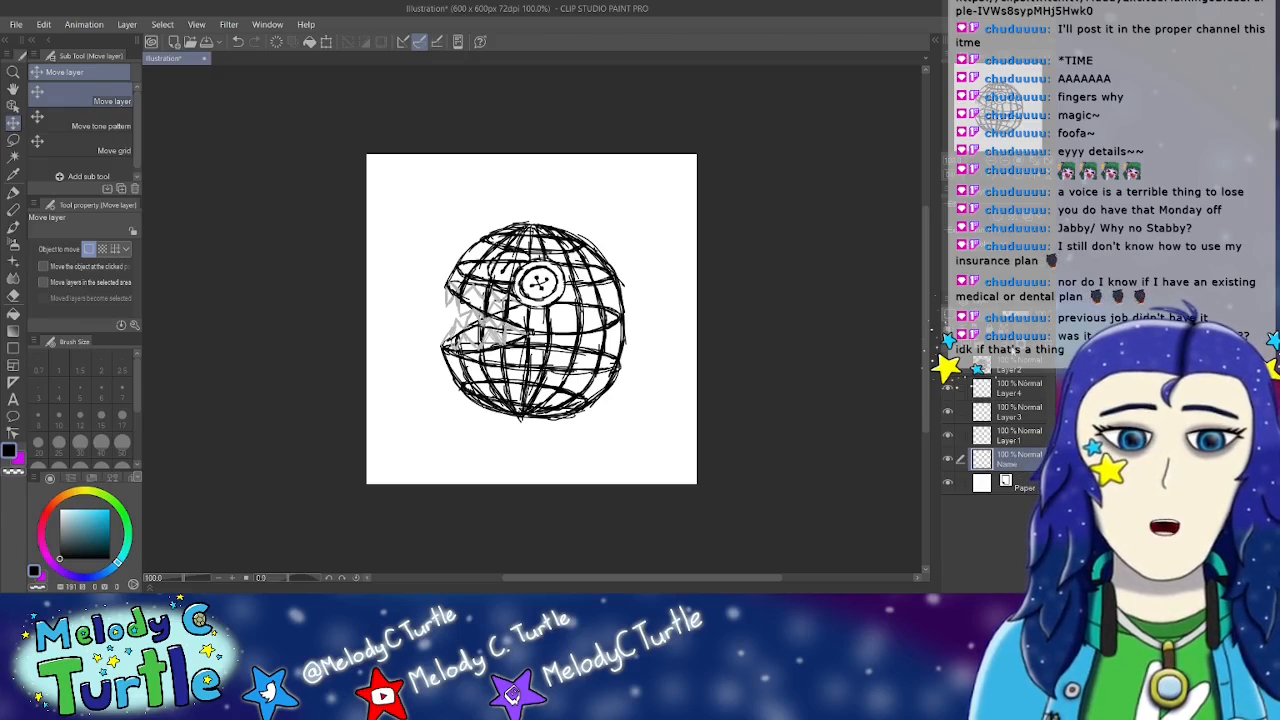
Step: Clear the creature drawing from Layer 2 and make the Name layer active
left_click(1007, 370)
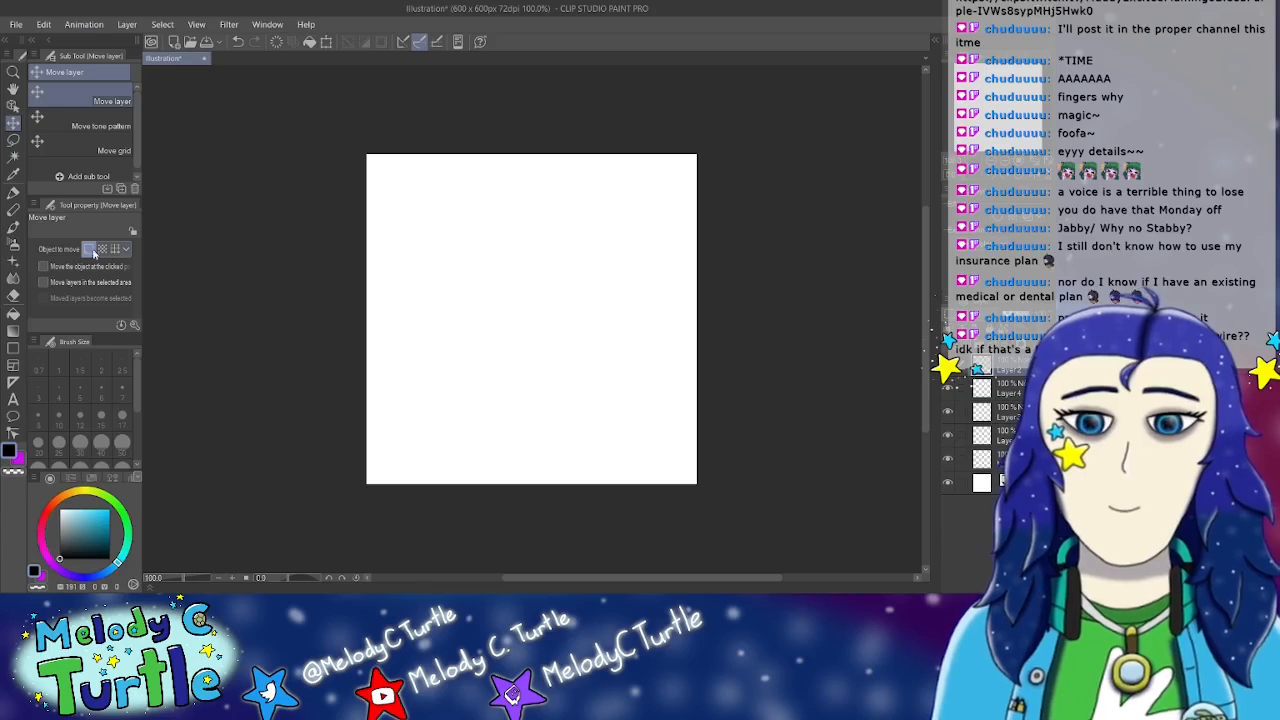
left_click(13, 174)
left_click(1012, 462)
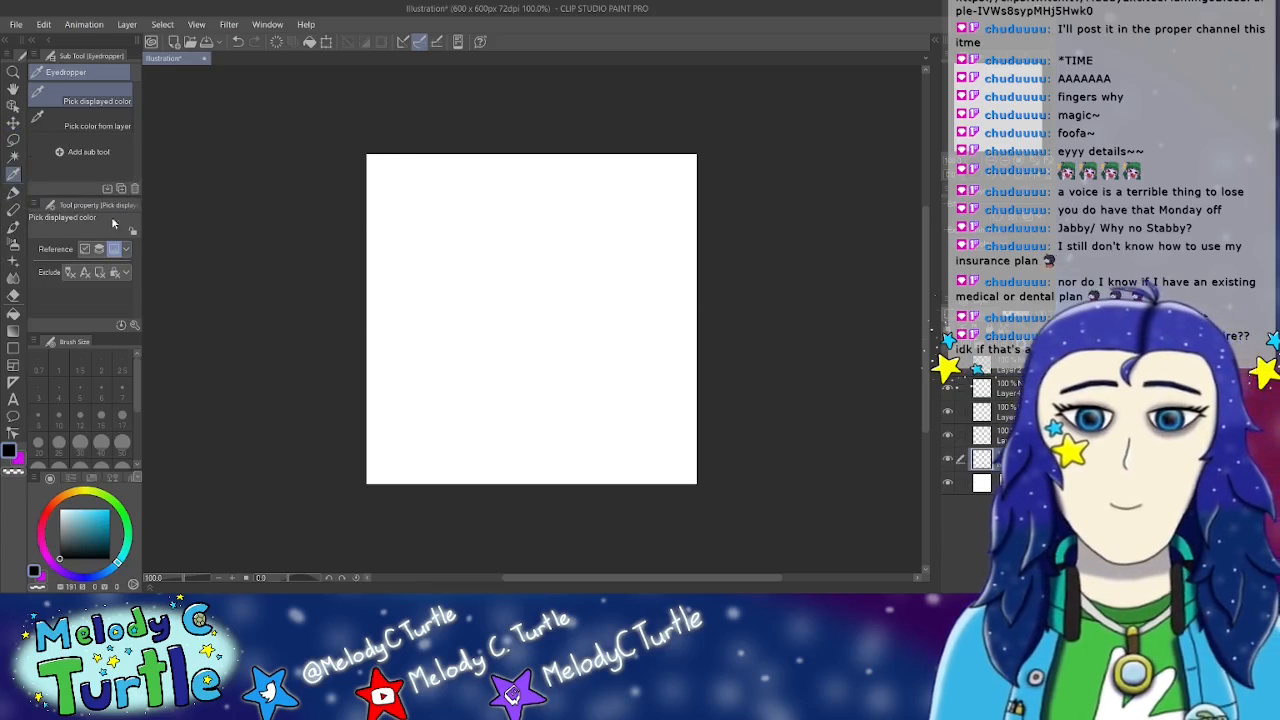
Step: Handwrite the title "Bone Goomba" in black with the Milli pen in the canvas's upper-left corner
left_click(13, 191)
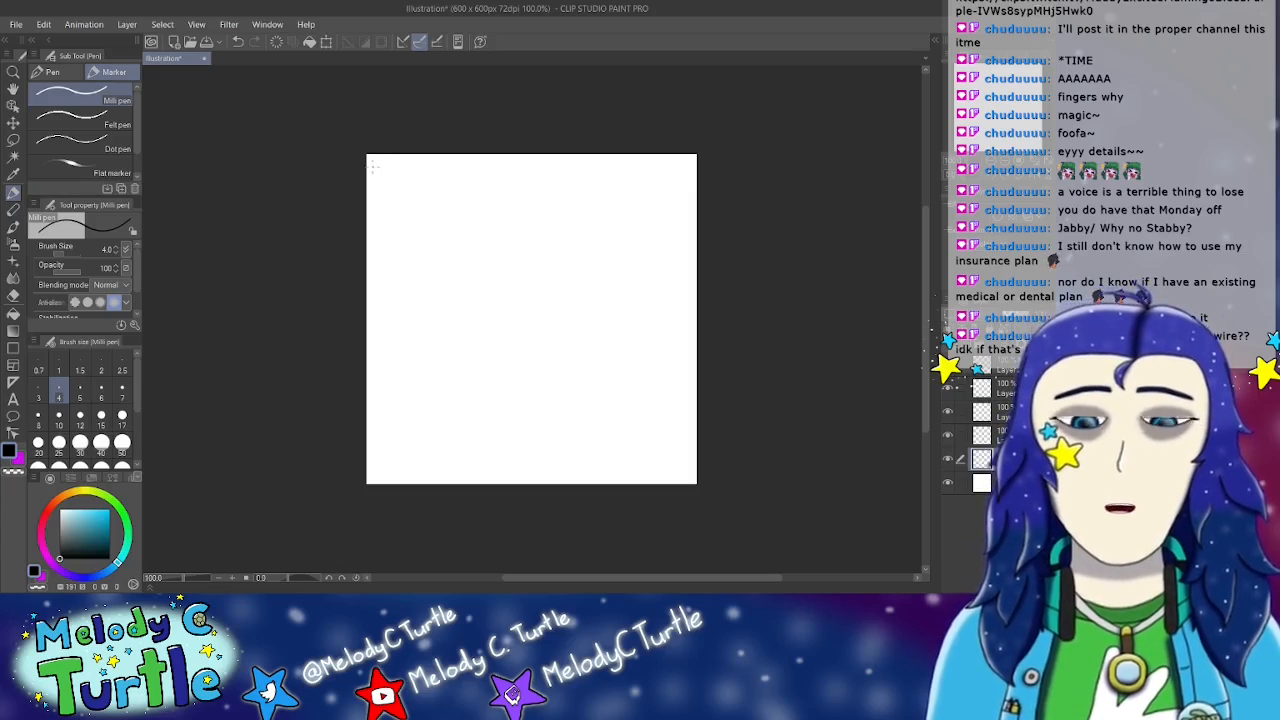
mouse_move(378, 164)
left_mouse_down()
mouse_move(384, 187)
mouse_move(427, 171)
mouse_move(392, 212)
mouse_move(451, 193)
left_mouse_up()
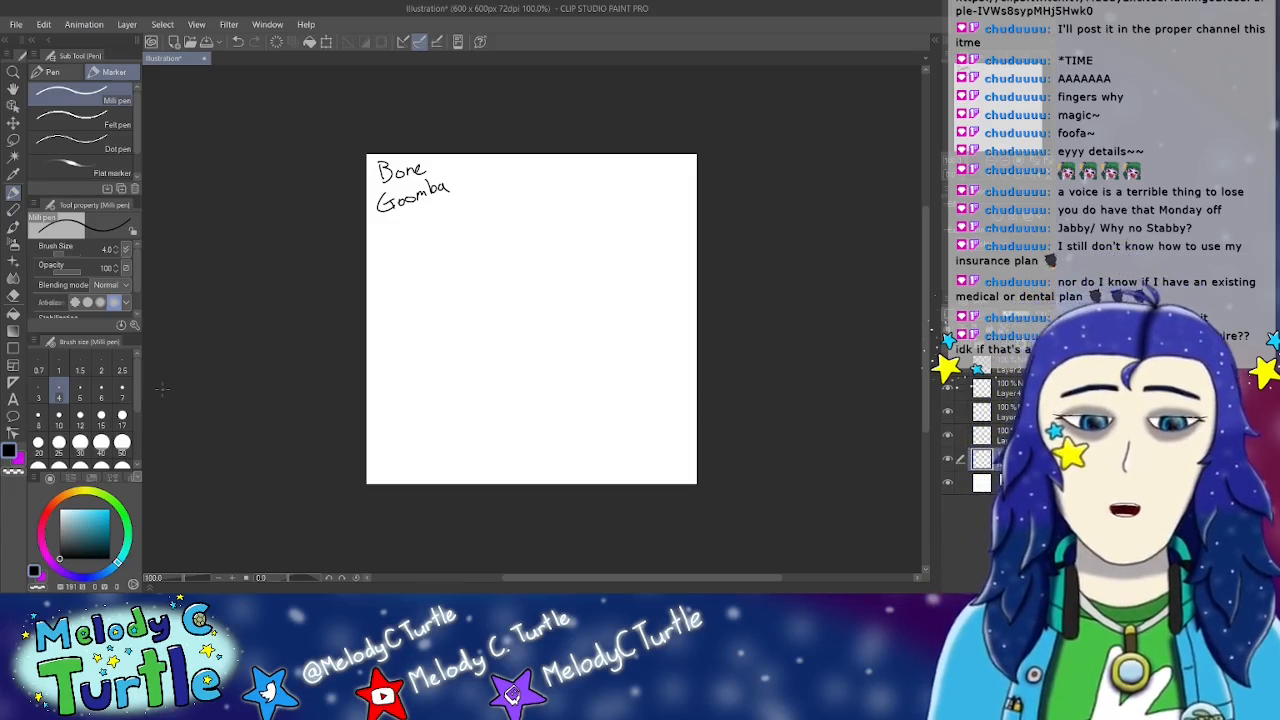
Step: On Layer 2, sketch a domed skull with two square teeth and two oval eye sockets in a very dark tone
left_click(62, 543)
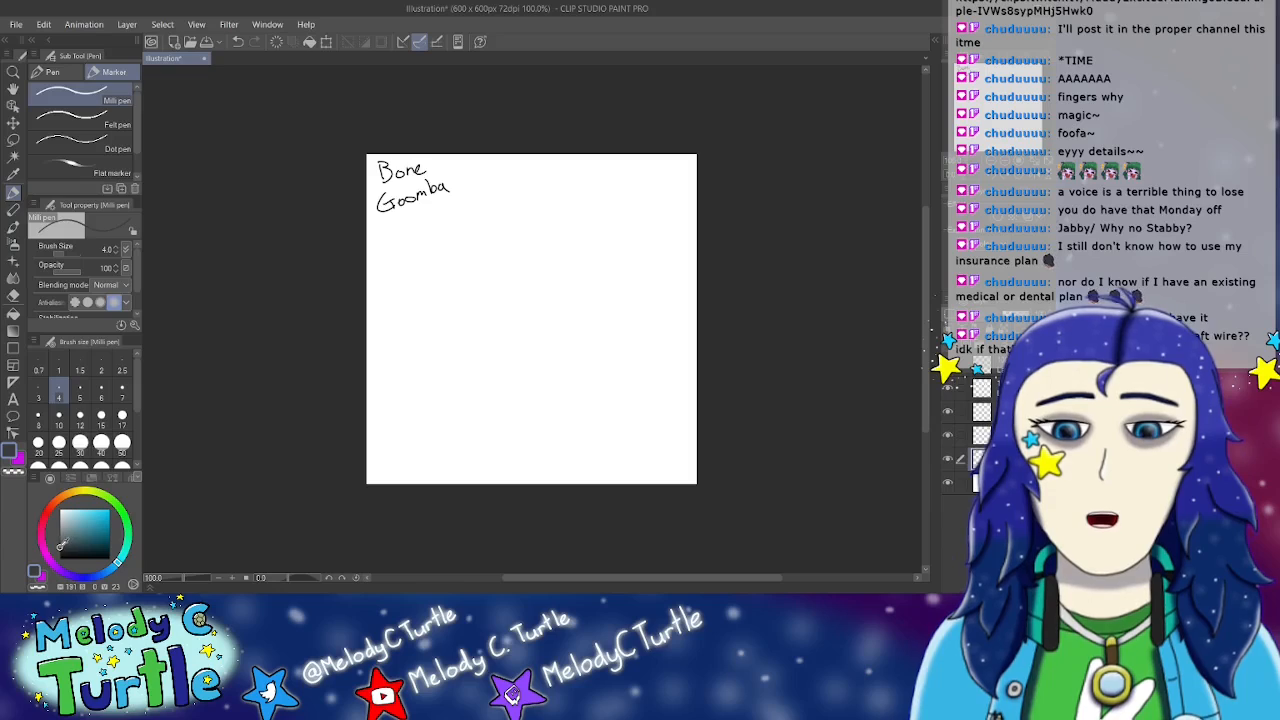
left_click(60, 546)
left_click(997, 369)
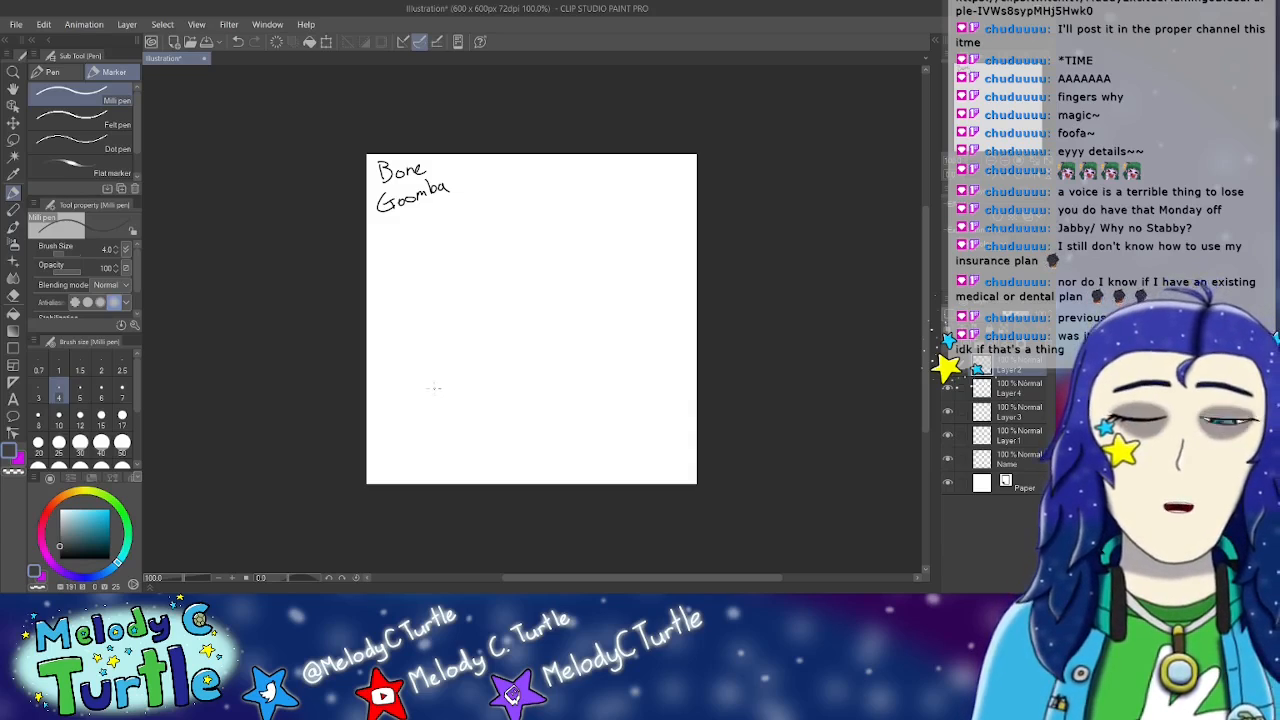
mouse_move(520, 223)
left_mouse_down()
mouse_move(454, 258)
mouse_move(437, 290)
mouse_move(445, 268)
mouse_move(432, 326)
left_mouse_up()
mouse_move(512, 224)
left_mouse_down()
mouse_move(549, 224)
mouse_move(600, 252)
mouse_move(617, 343)
left_mouse_up()
left_click_drag(432, 318, 470, 344)
left_click_drag(620, 337, 570, 352)
mouse_move(467, 355)
left_mouse_down()
mouse_move(465, 370)
mouse_move(488, 370)
mouse_move(505, 349)
mouse_move(531, 353)
mouse_move(531, 367)
mouse_move(566, 376)
left_mouse_up()
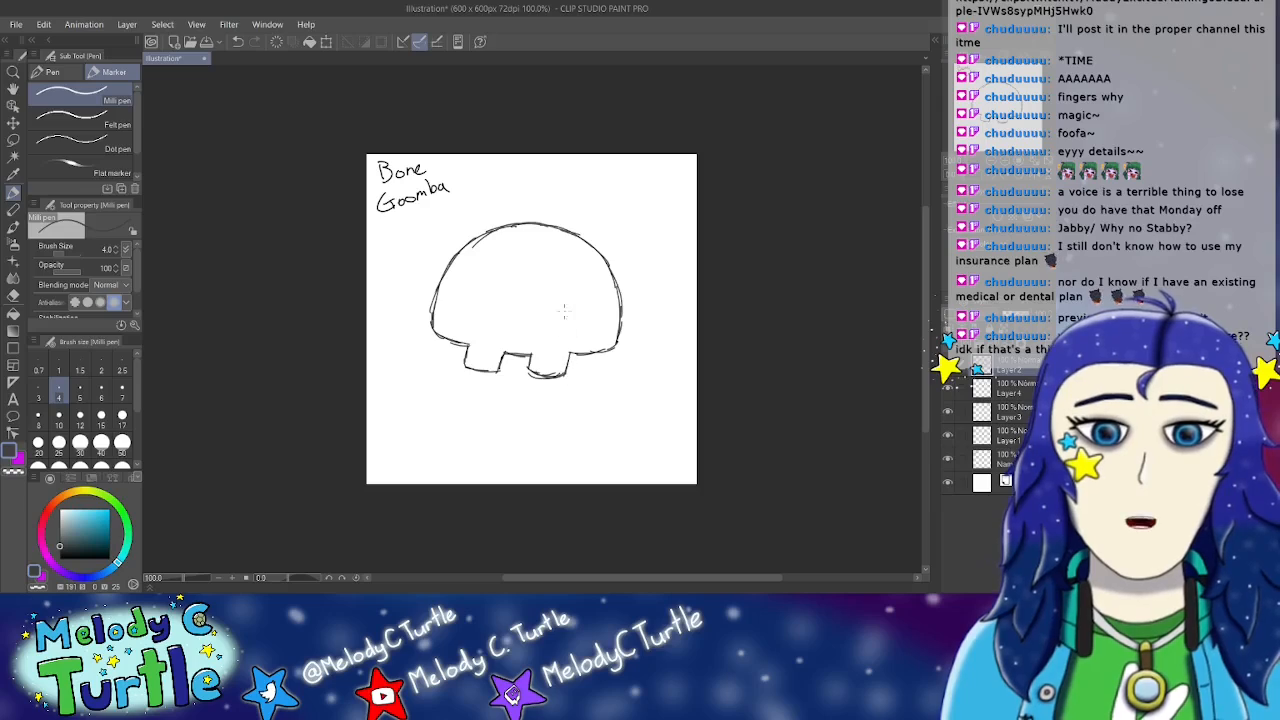
mouse_move(513, 266)
left_mouse_down()
mouse_move(491, 272)
mouse_move(472, 306)
mouse_move(517, 315)
mouse_move(521, 269)
mouse_move(513, 306)
mouse_move(543, 292)
mouse_move(545, 330)
mouse_move(584, 326)
left_mouse_up()
mouse_move(549, 279)
left_mouse_down()
mouse_move(584, 326)
mouse_move(547, 290)
mouse_move(550, 330)
mouse_move(583, 320)
mouse_move(573, 330)
left_mouse_up()
Step: Rotate the skull sketch slightly counter-clockwise and shift it a little up and to the right
left_click(13, 284)
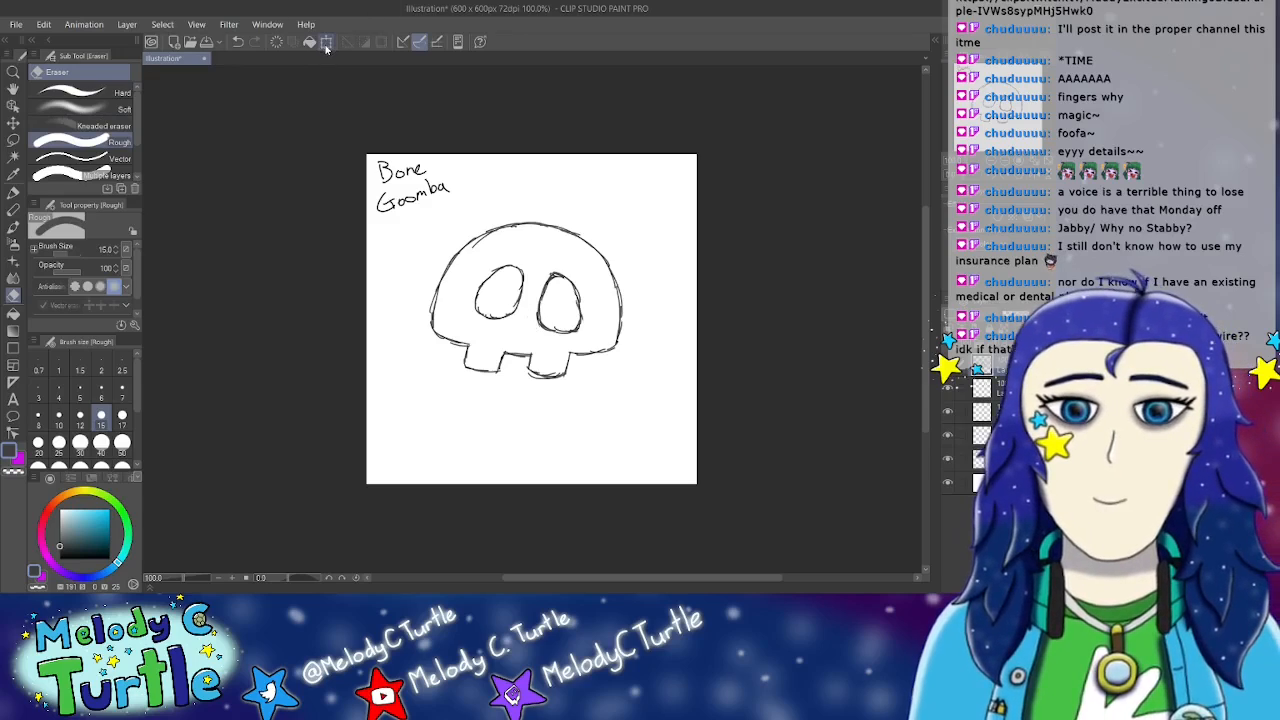
key("ctrl+t")
left_click_drag(632, 392, 644, 375)
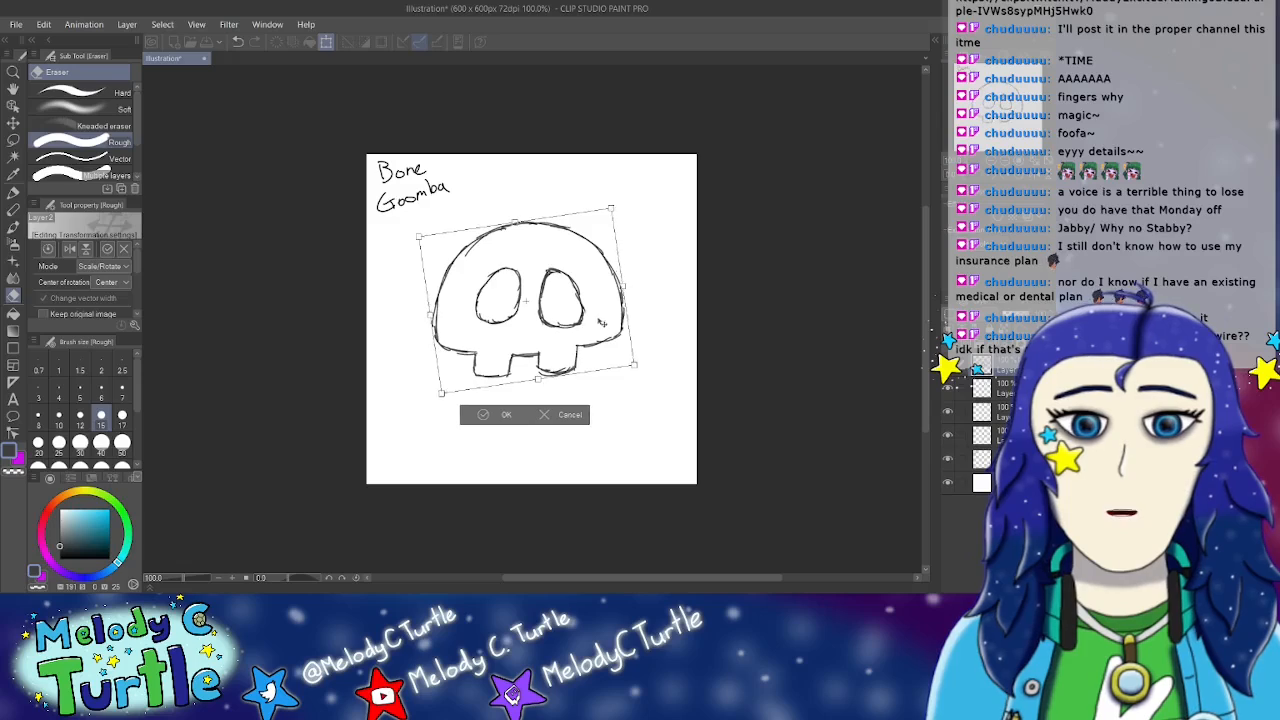
left_click_drag(601, 323, 610, 318)
left_click(500, 411)
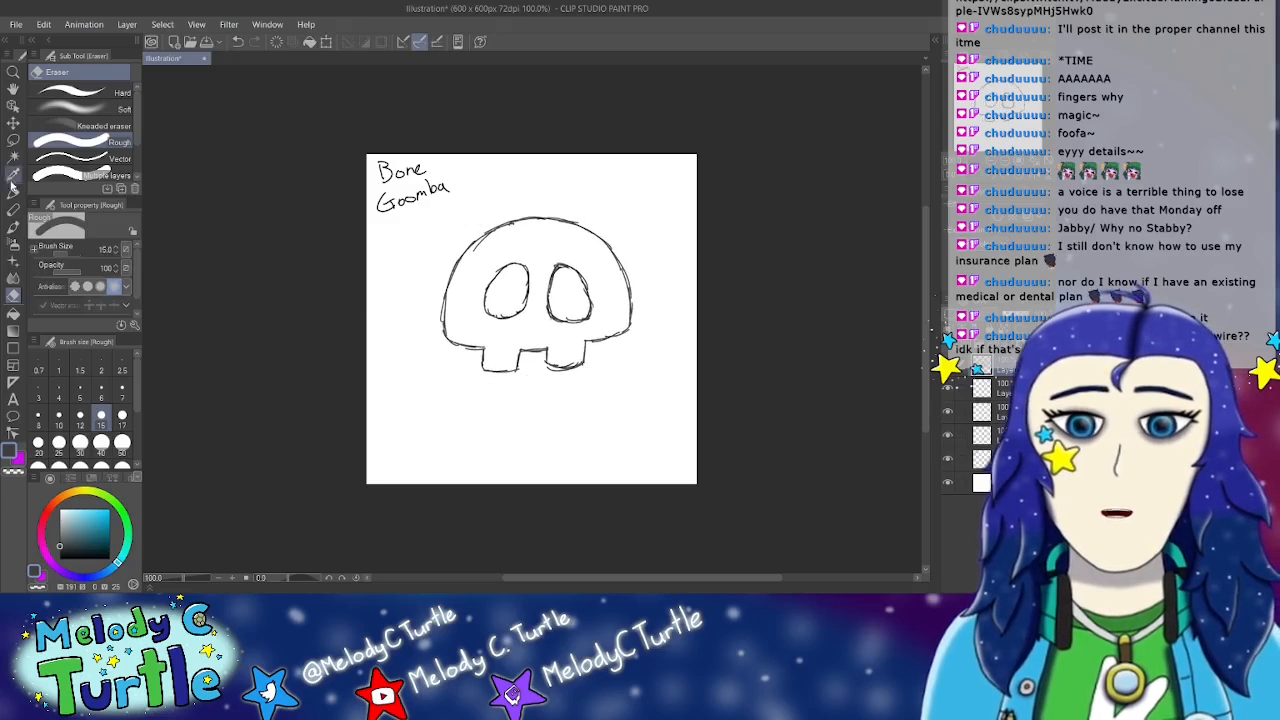
Step: Erase the skull's right tooth and lower-right edge and redraw them slightly lower to match the left side
left_click(13, 192)
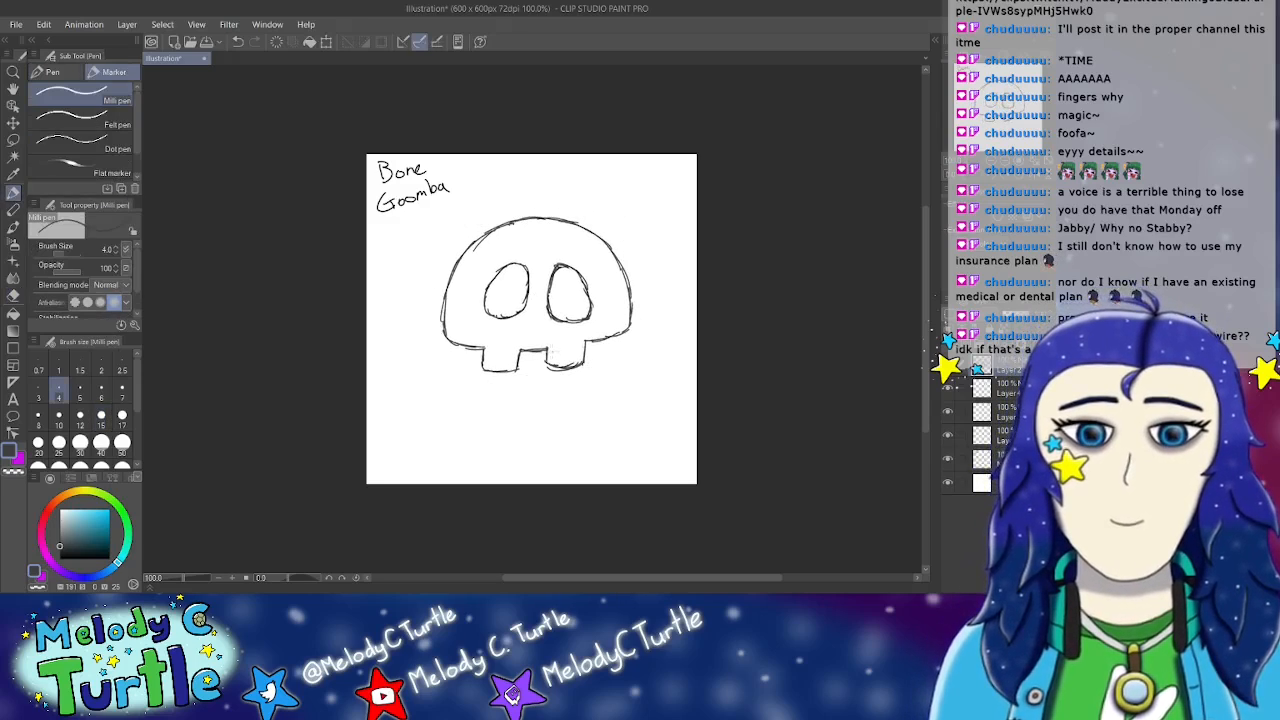
left_click(13, 296)
mouse_move(535, 354)
left_mouse_down()
mouse_move(546, 370)
mouse_move(535, 354)
mouse_move(586, 368)
mouse_move(588, 346)
mouse_move(622, 336)
mouse_move(598, 355)
mouse_move(541, 351)
mouse_move(572, 376)
mouse_move(592, 370)
mouse_move(592, 349)
mouse_move(620, 352)
mouse_move(632, 318)
mouse_move(628, 346)
left_mouse_up()
left_click(13, 193)
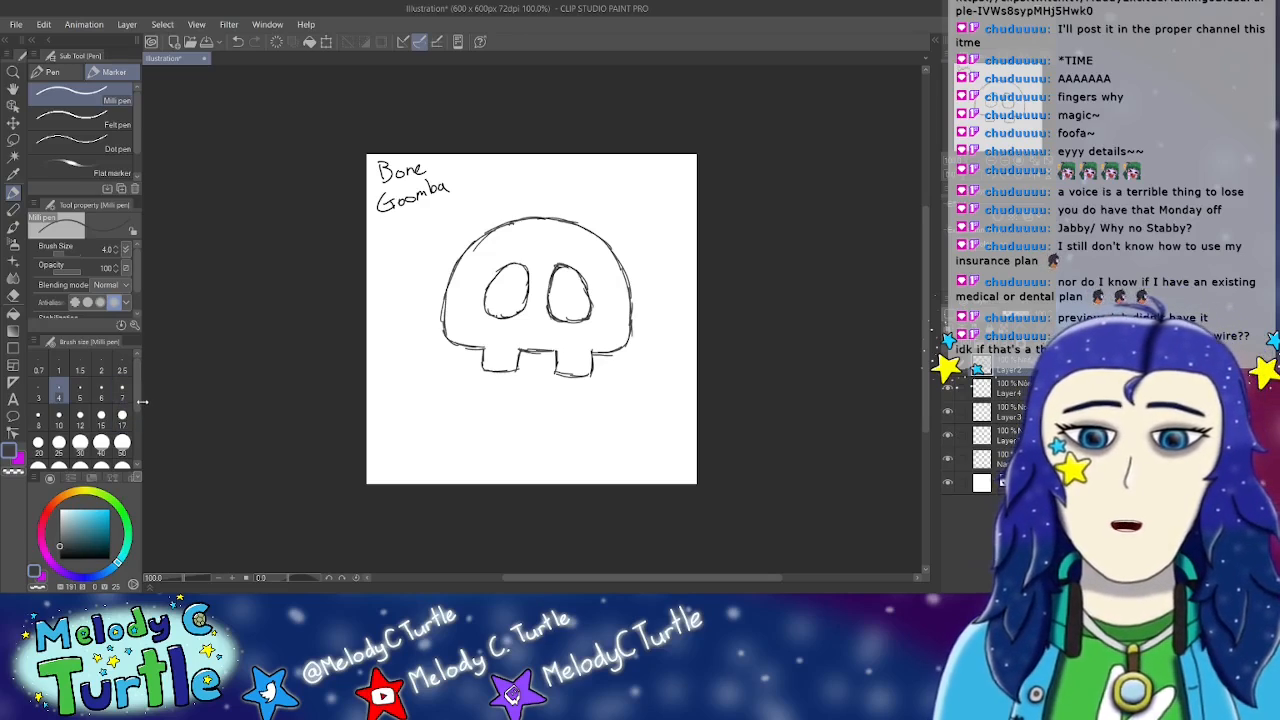
Step: Draw a rounded medium-blue head outline beneath the skull's teeth and move the whole drawing up
left_click(100, 577)
left_click(102, 537)
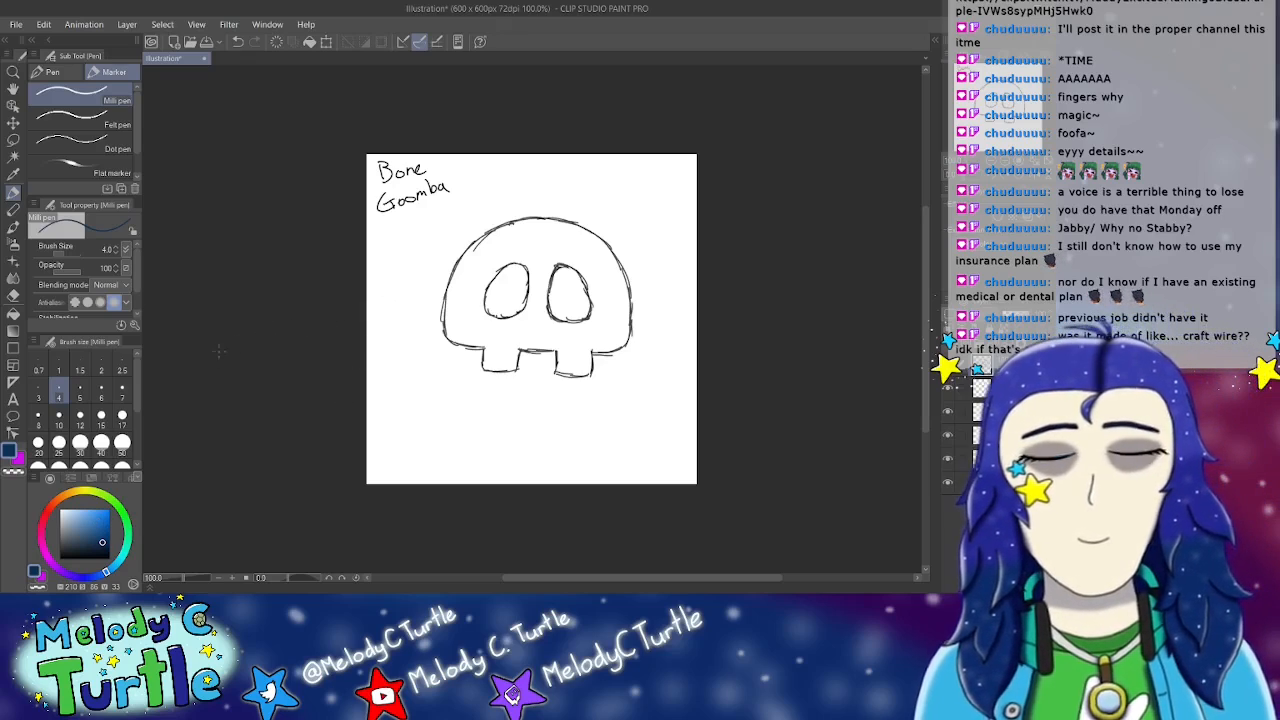
left_click(103, 527)
left_click(103, 531)
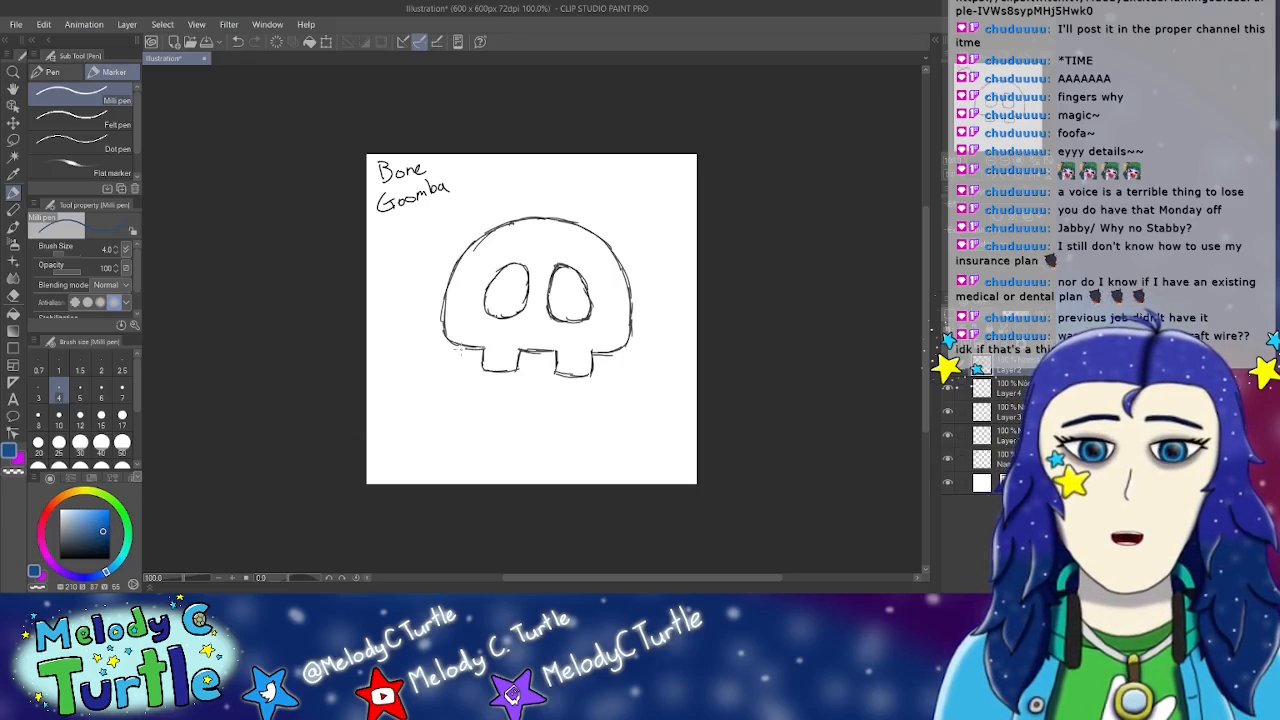
mouse_move(450, 340)
left_mouse_down()
mouse_move(480, 386)
mouse_move(575, 396)
mouse_move(610, 382)
mouse_move(580, 396)
mouse_move(592, 392)
left_mouse_up()
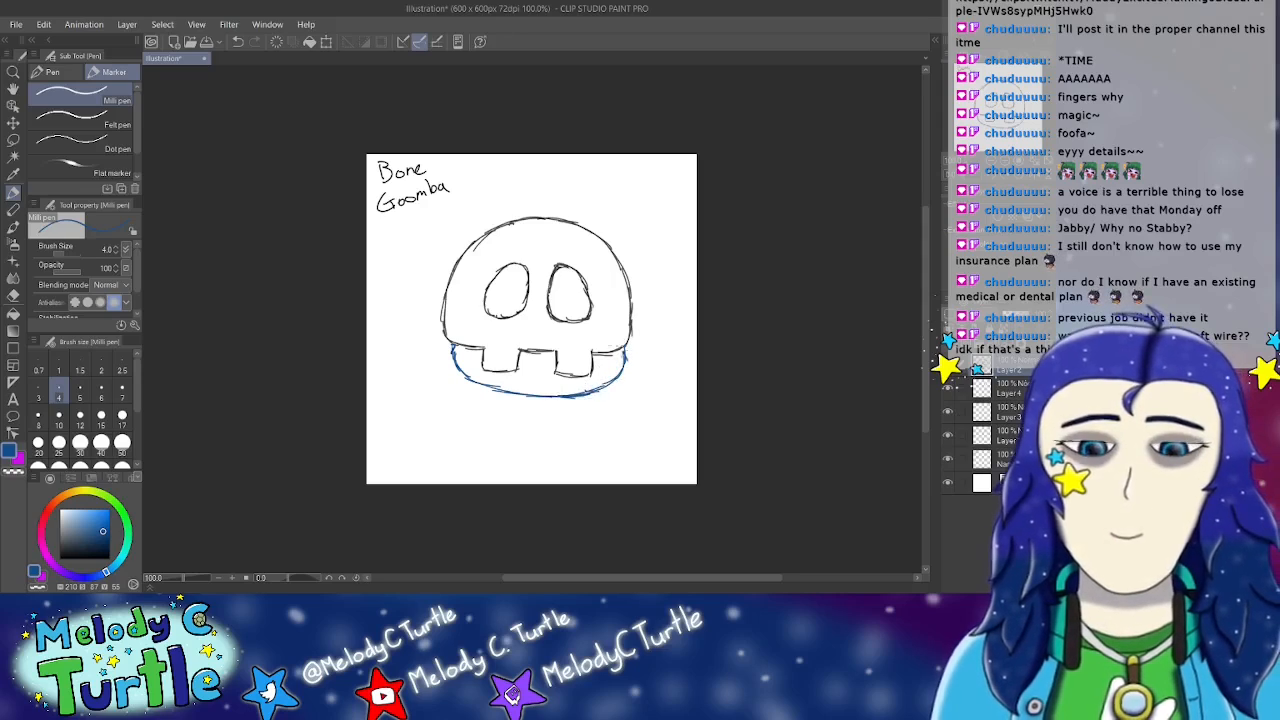
left_click(13, 122)
left_click_drag(610, 316, 606, 287)
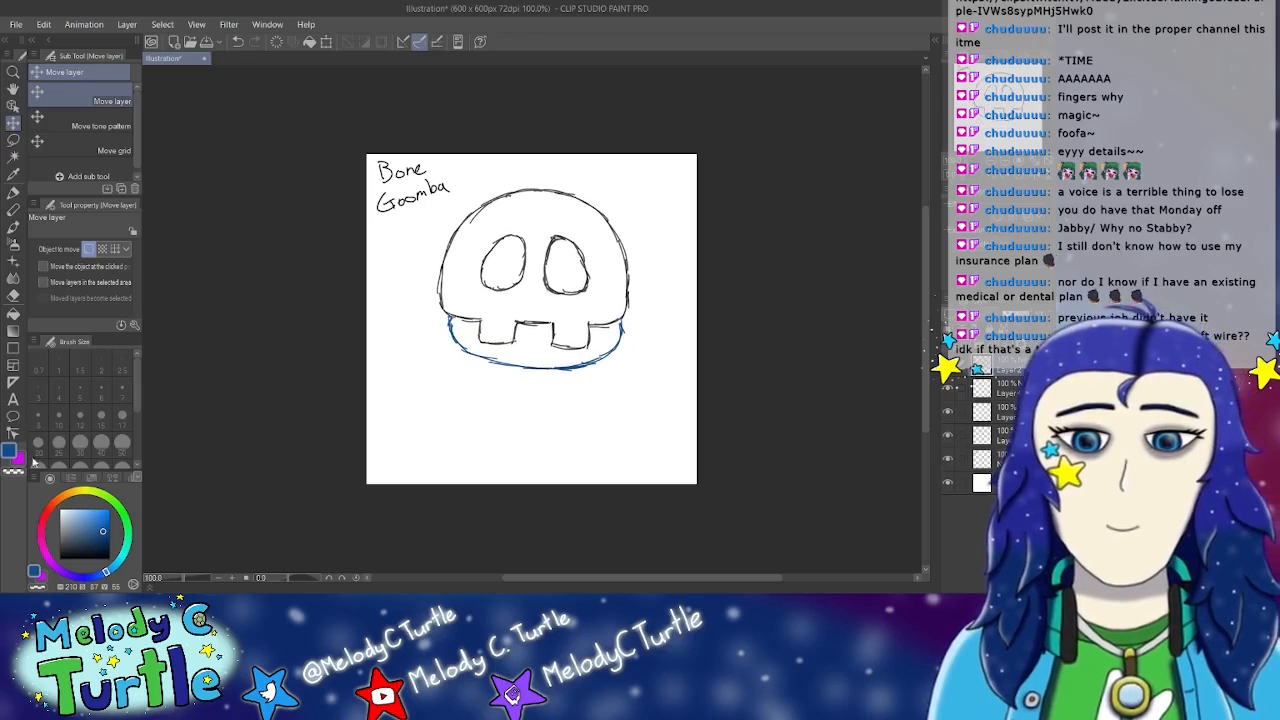
Step: Draw a short rounded body under the head in a lighter, more cyan blue
left_click(13, 192)
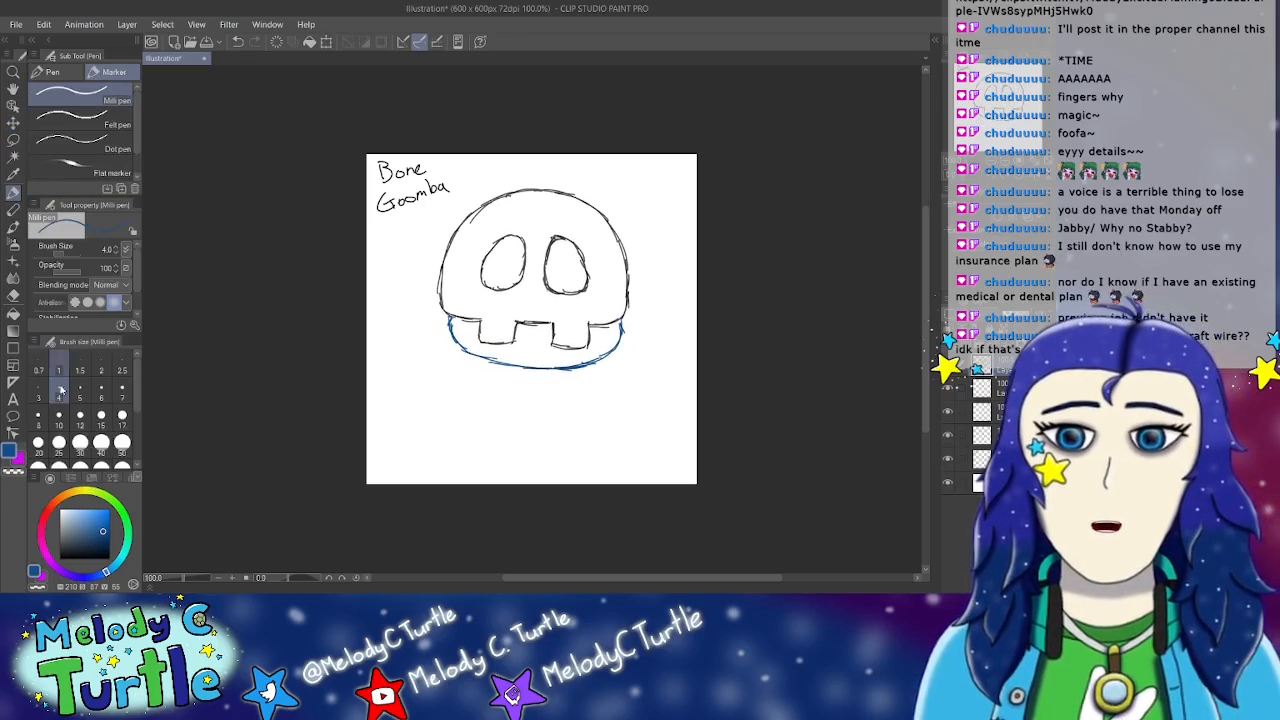
left_click(113, 567)
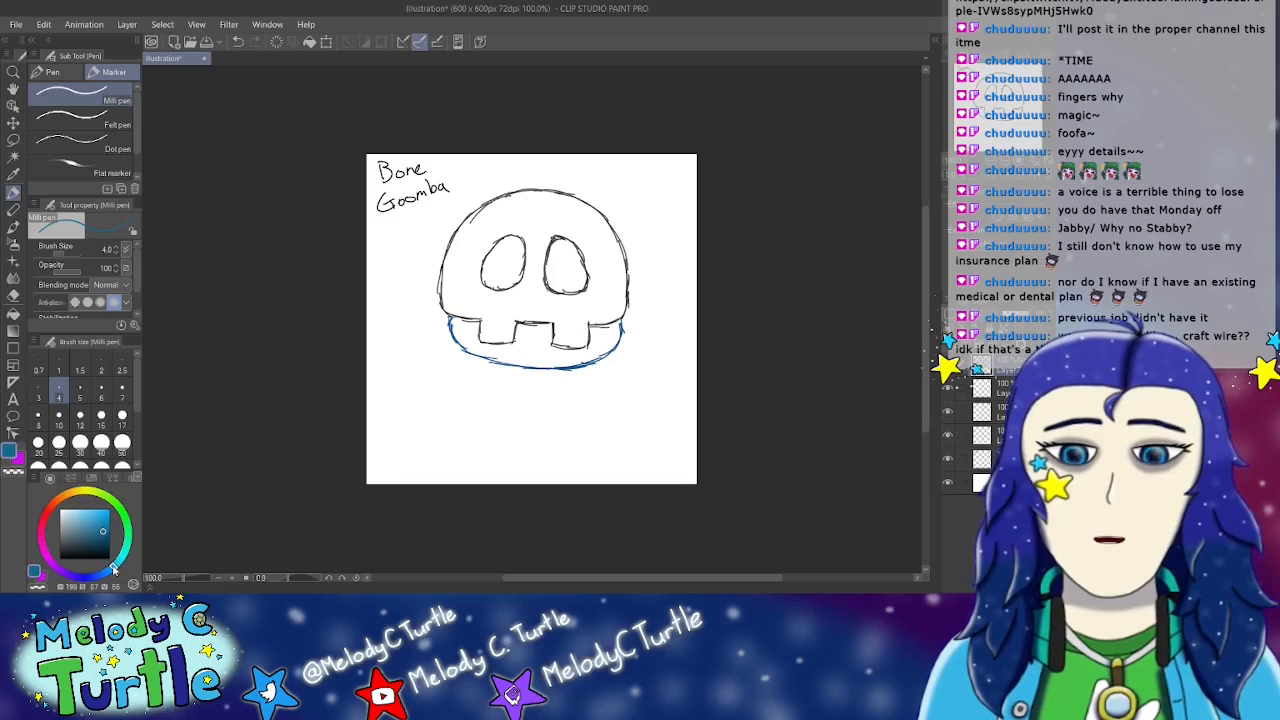
left_click(108, 521)
left_click(105, 525)
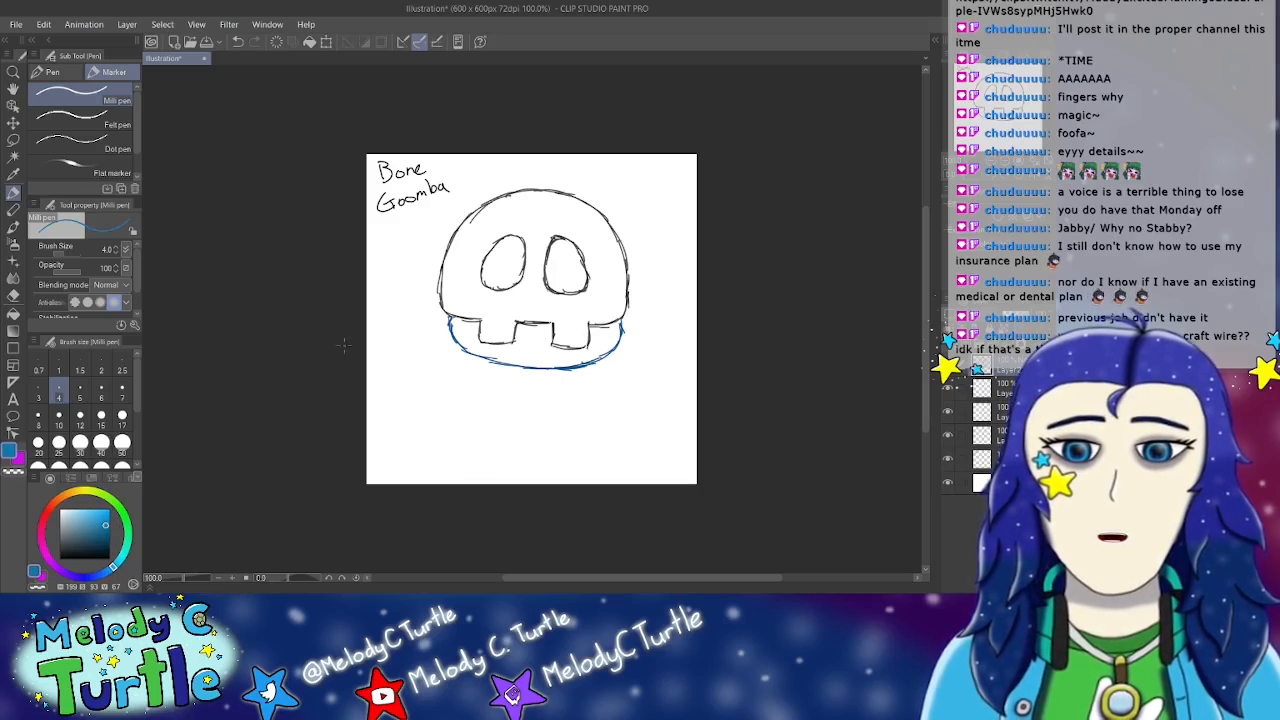
mouse_move(489, 363)
left_mouse_down()
mouse_move(488, 398)
mouse_move(505, 406)
mouse_move(580, 393)
mouse_move(585, 368)
left_mouse_up()
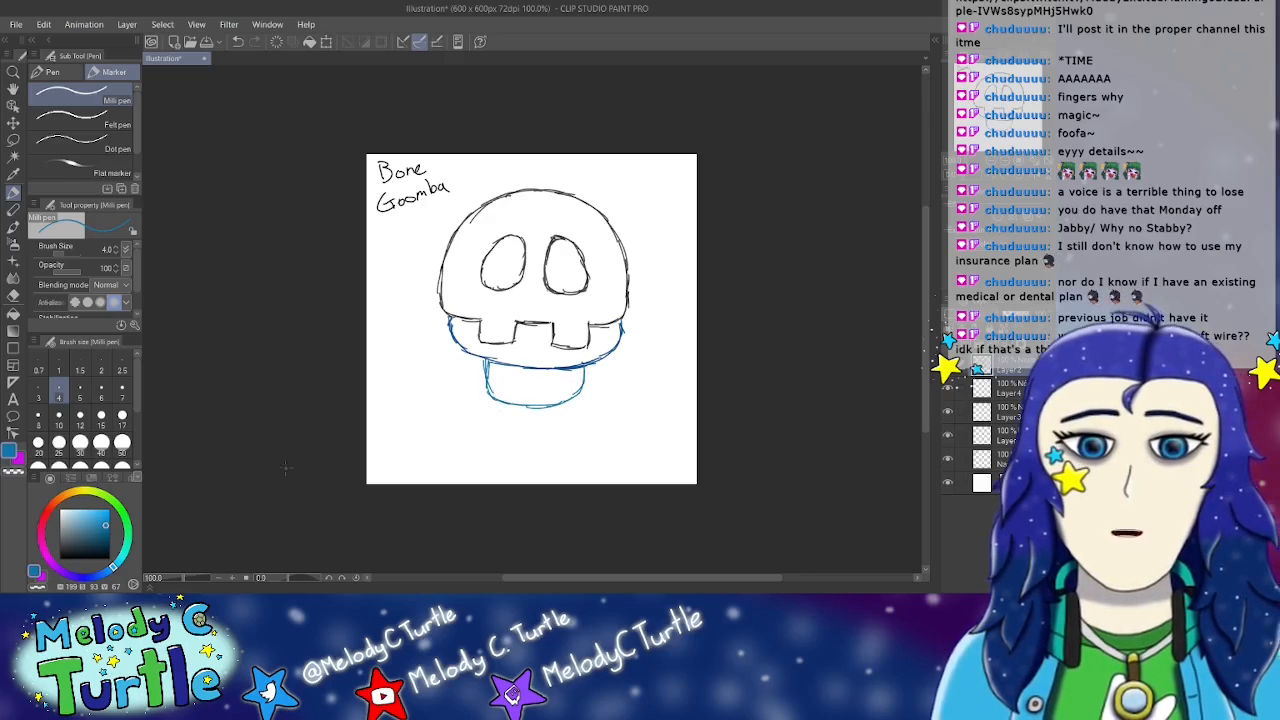
Step: Draw two rounded feet in dark navy at the body's lower corners and erase the body lines overlapping them
left_click(99, 576)
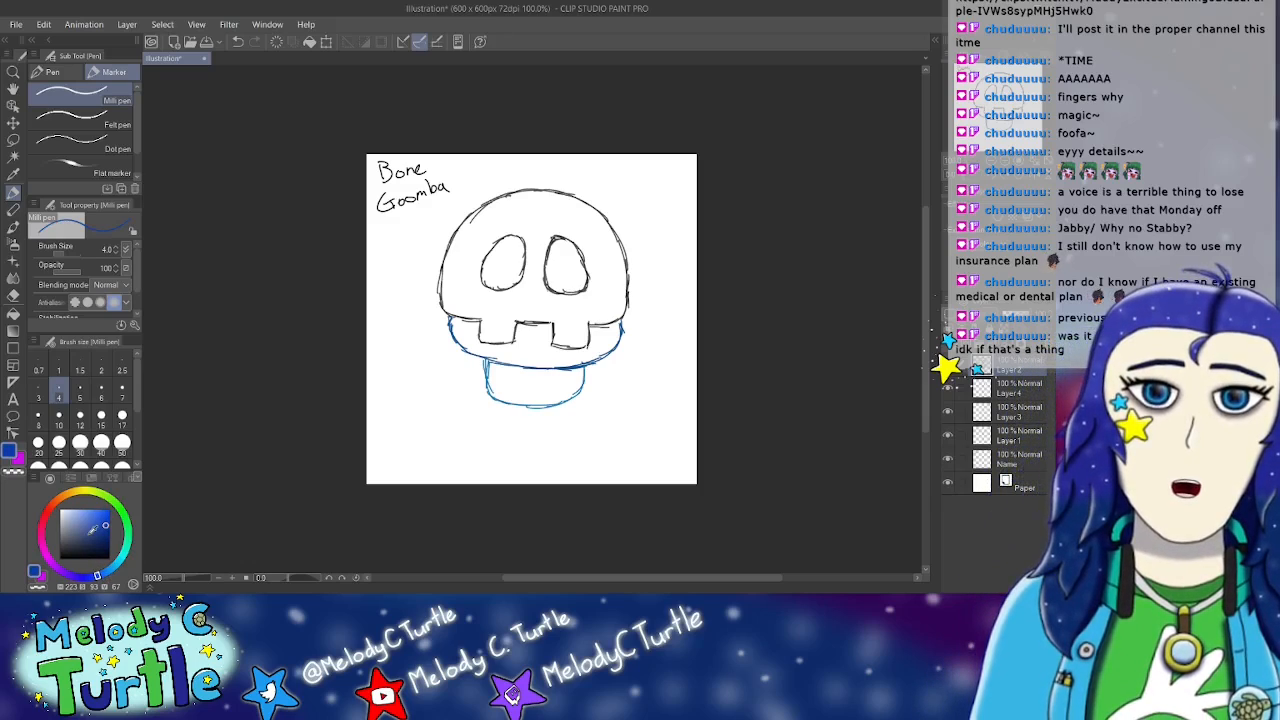
left_click(94, 577)
left_click(109, 540)
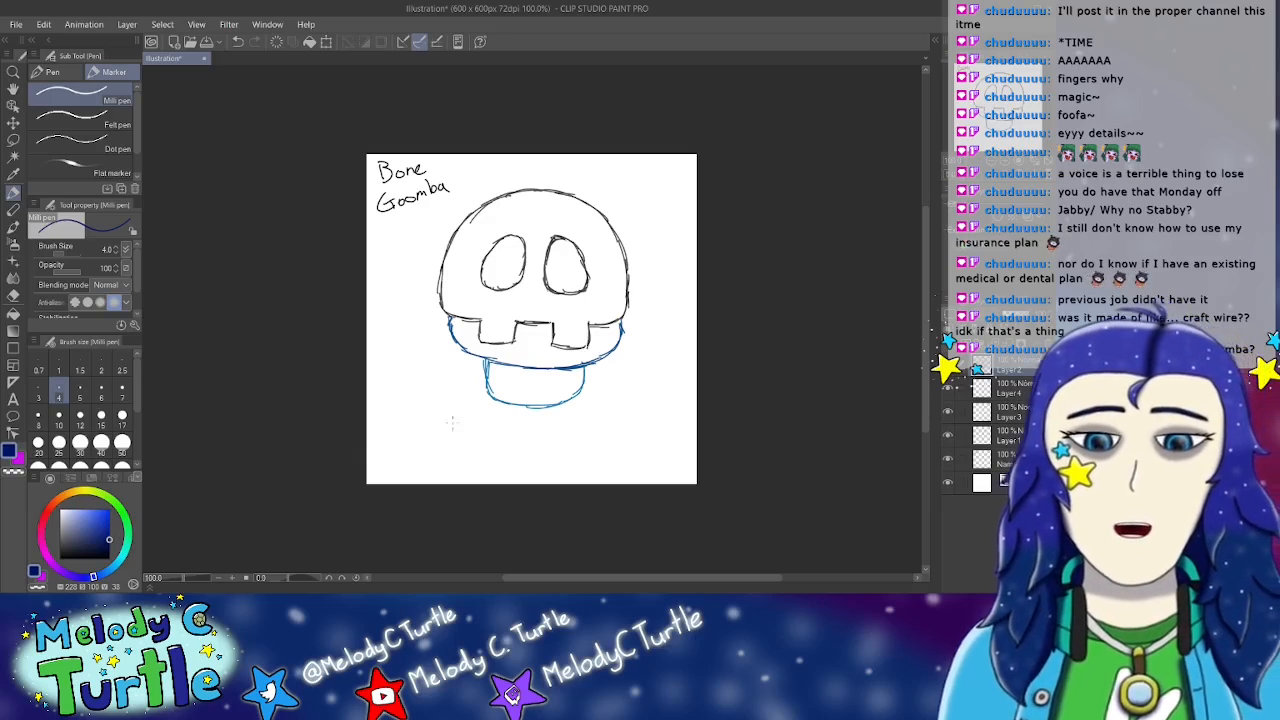
mouse_move(486, 385)
left_mouse_down()
mouse_move(444, 437)
mouse_move(482, 440)
mouse_move(512, 424)
mouse_move(513, 403)
mouse_move(568, 396)
mouse_move(556, 432)
mouse_move(620, 439)
left_mouse_up()
mouse_move(578, 388)
left_mouse_down()
mouse_move(622, 425)
mouse_move(613, 442)
left_mouse_up()
left_click(14, 297)
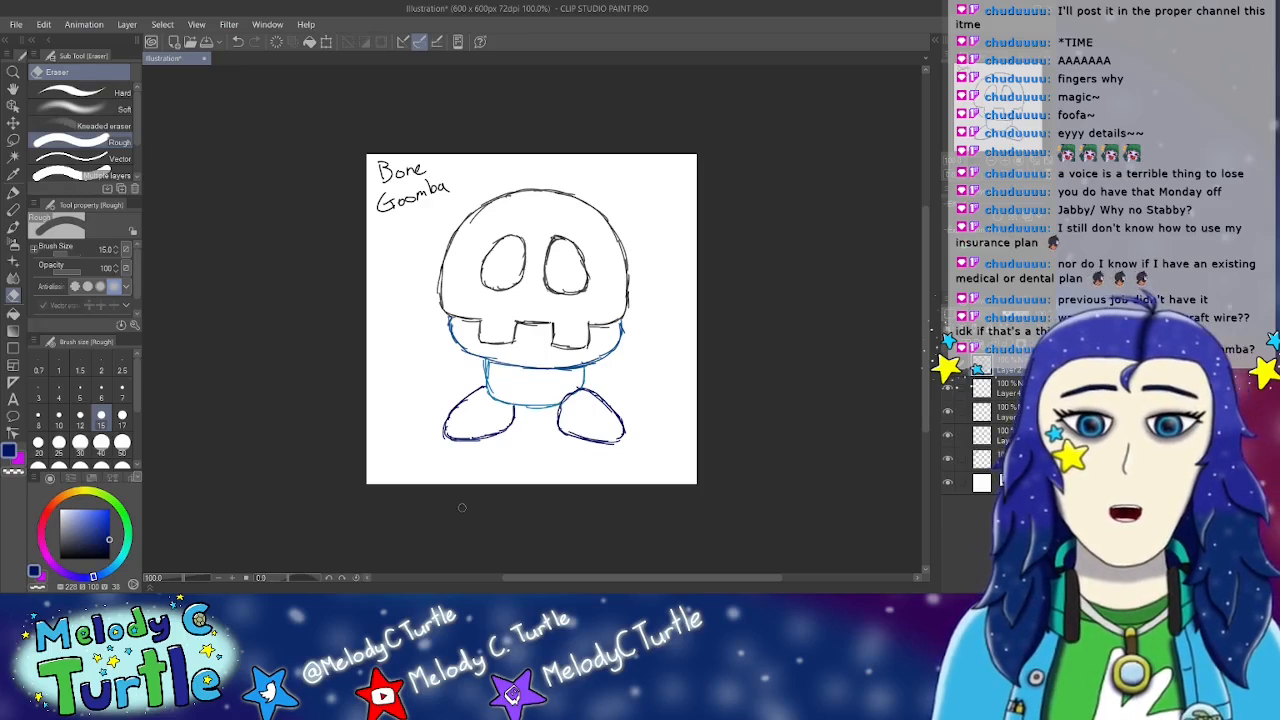
Step: Add a frowning mouth between the teeth, narrow pupils and thick angry eyebrows in black
left_click(13, 190)
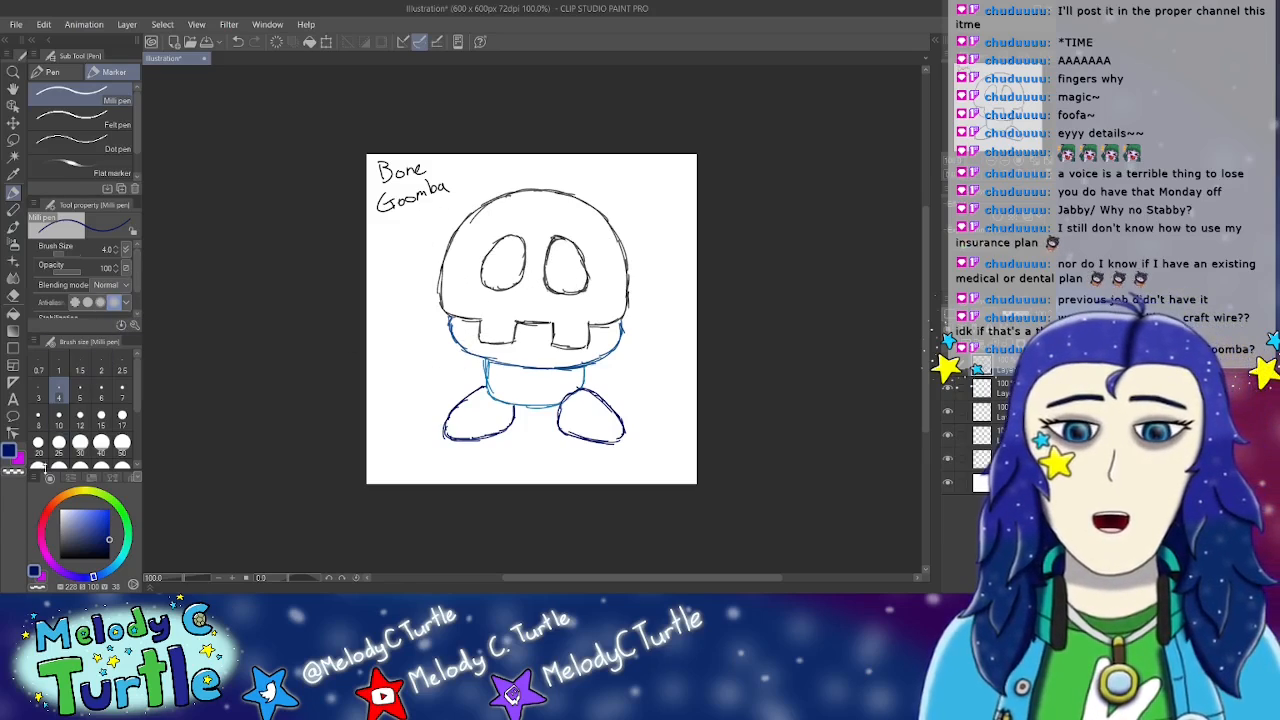
left_click(85, 534)
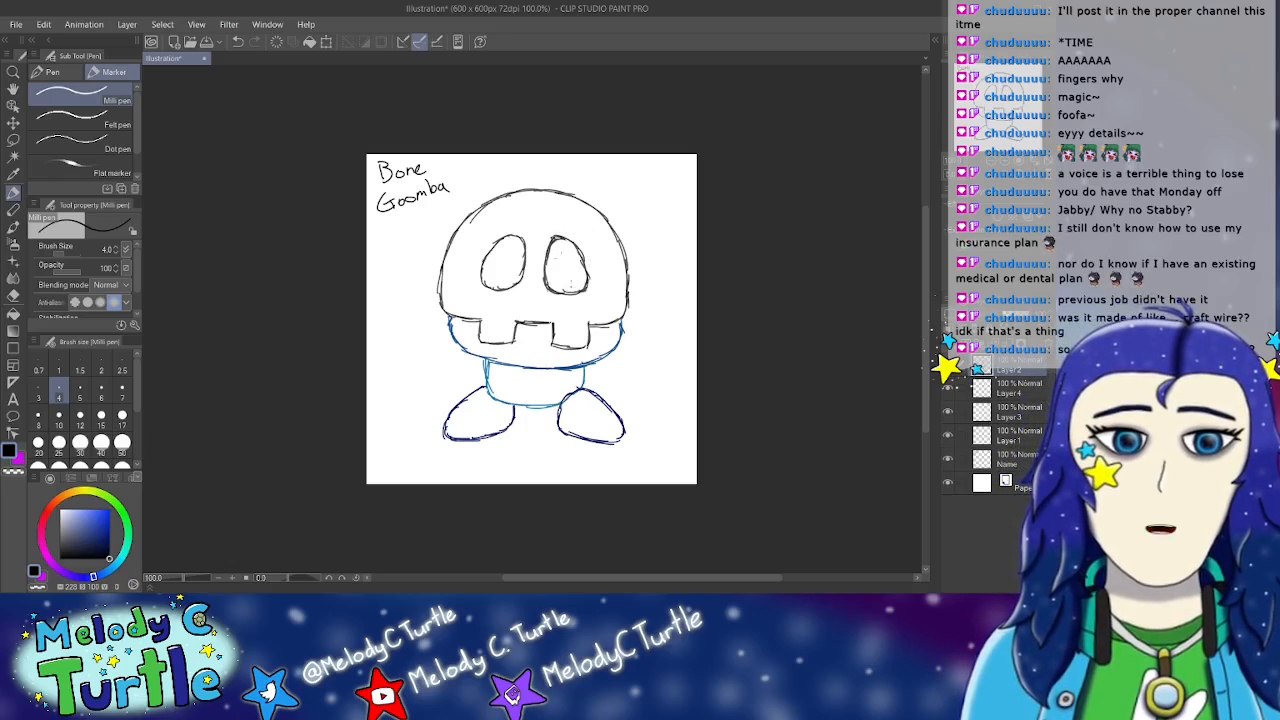
left_click_drag(516, 335, 546, 341)
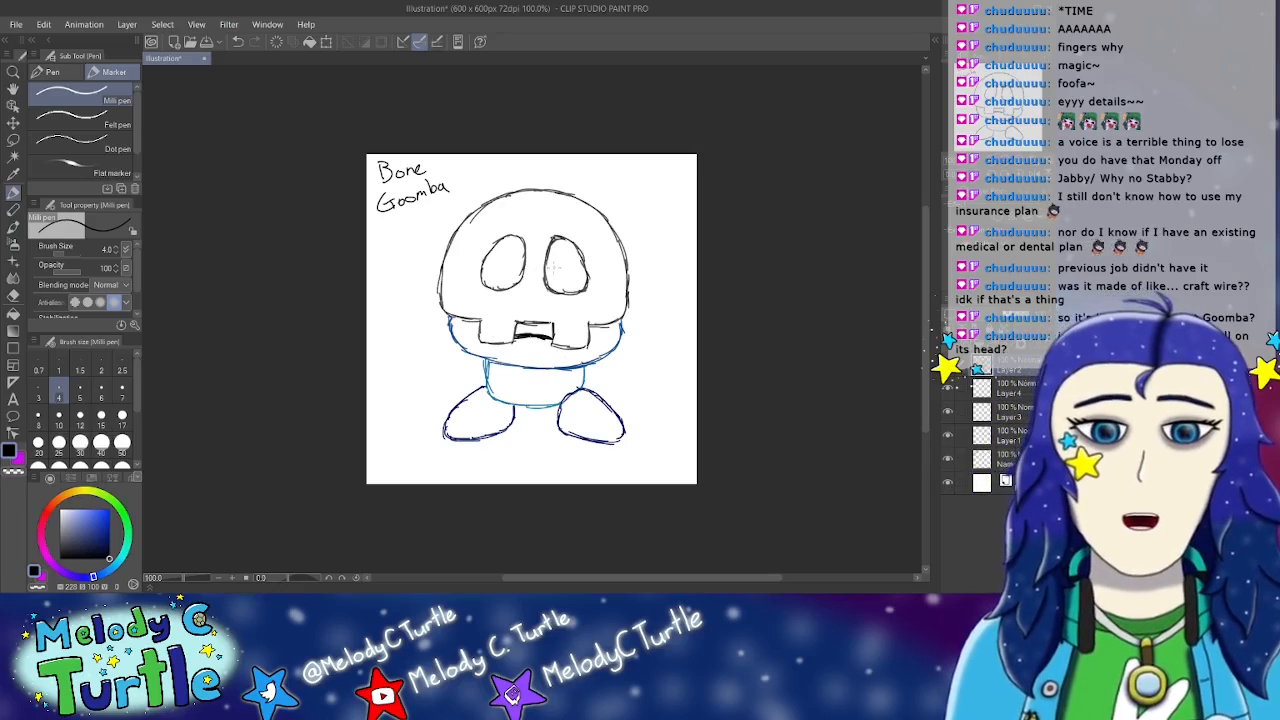
mouse_move(554, 258)
left_mouse_down()
mouse_move(556, 280)
mouse_move(558, 252)
mouse_move(556, 280)
mouse_move(554, 262)
mouse_move(555, 280)
mouse_move(514, 270)
mouse_move(512, 256)
mouse_move(513, 276)
mouse_move(514, 258)
mouse_move(513, 272)
mouse_move(613, 224)
mouse_move(566, 228)
mouse_move(578, 222)
mouse_move(610, 218)
mouse_move(560, 242)
mouse_move(584, 218)
mouse_move(614, 216)
mouse_move(578, 232)
mouse_move(602, 232)
left_mouse_up()
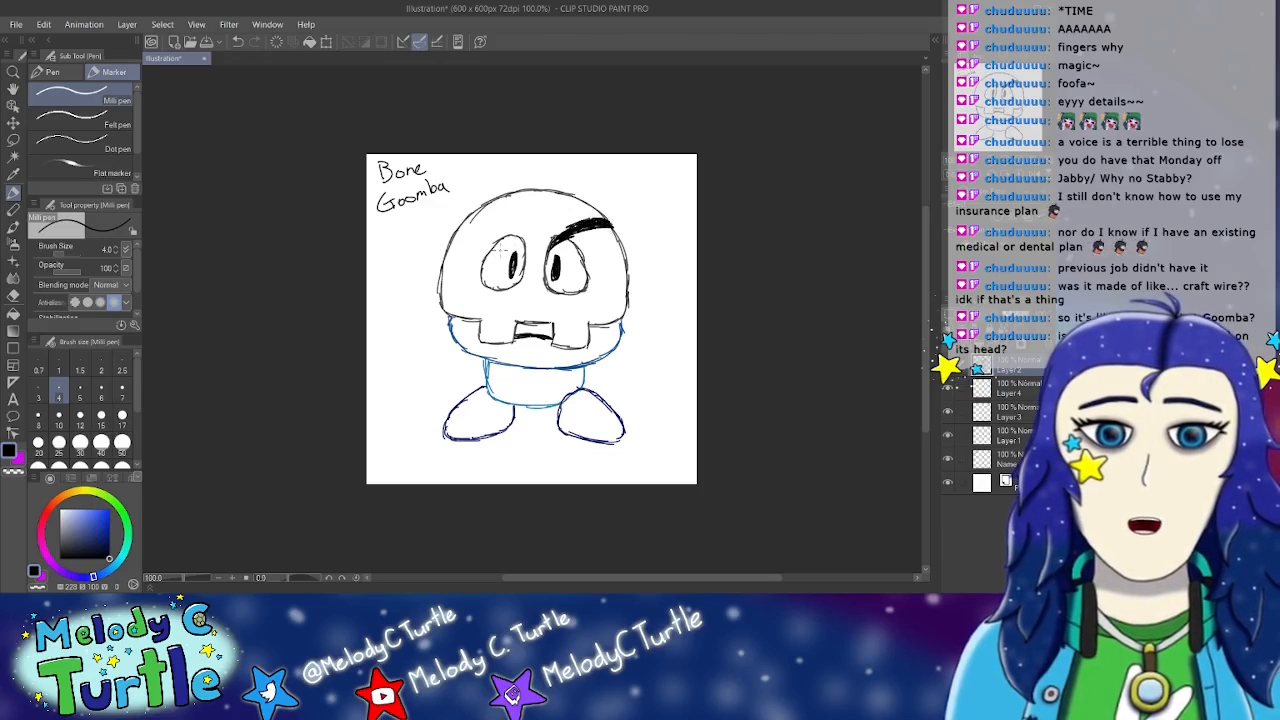
mouse_move(525, 250)
left_mouse_down()
mouse_move(498, 212)
mouse_move(474, 210)
mouse_move(506, 218)
mouse_move(478, 212)
left_mouse_up()
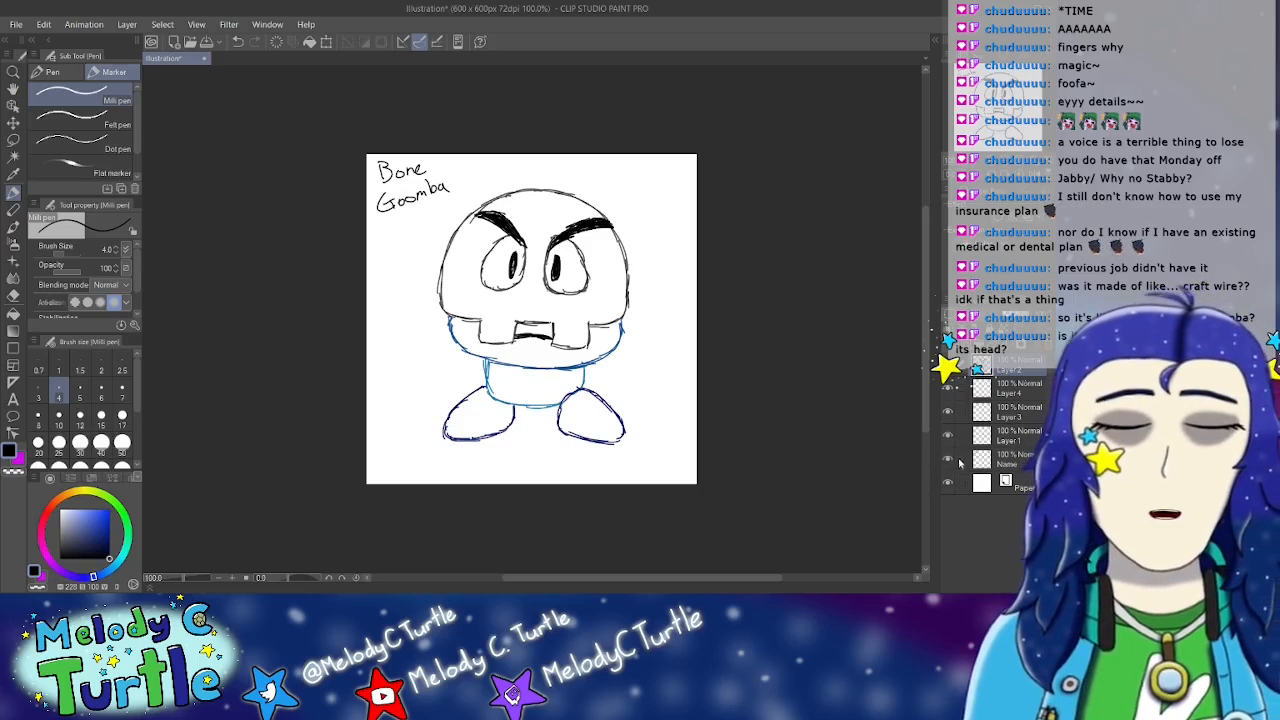
Step: On Layer 1, shade the upper part of the skull around the eyebrows with light grey strokes
left_click(1013, 443)
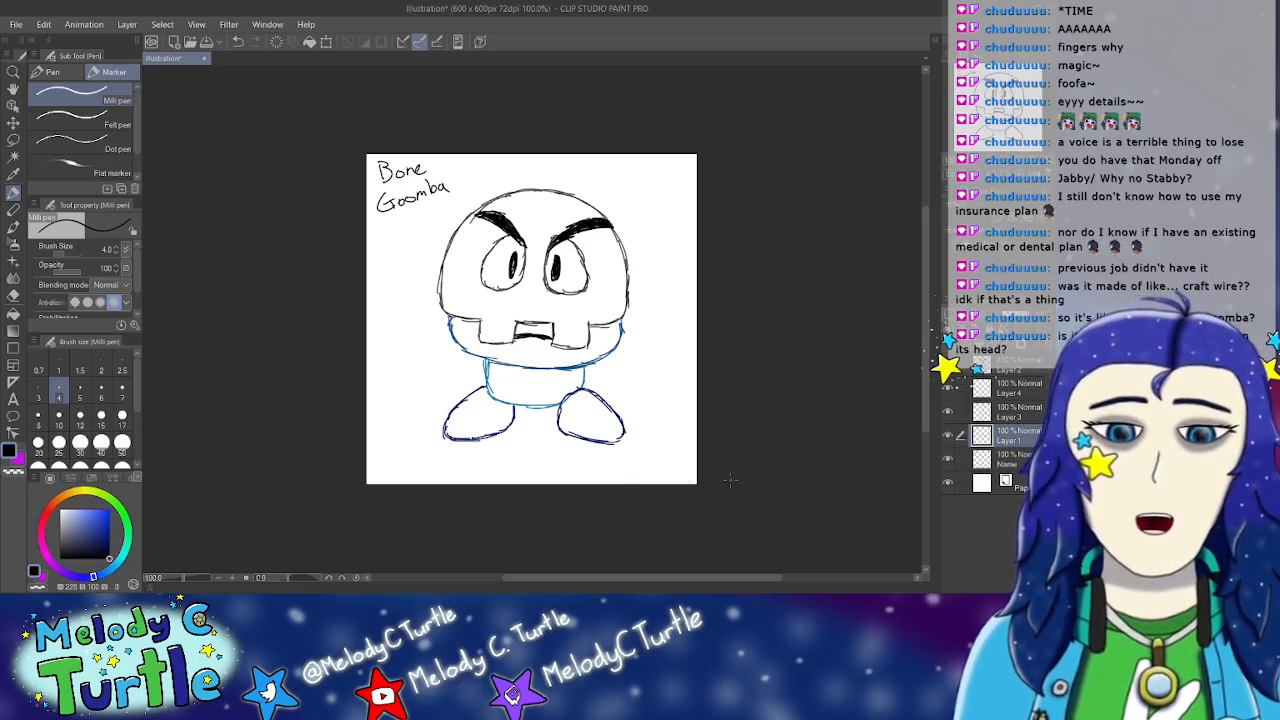
left_click(64, 513)
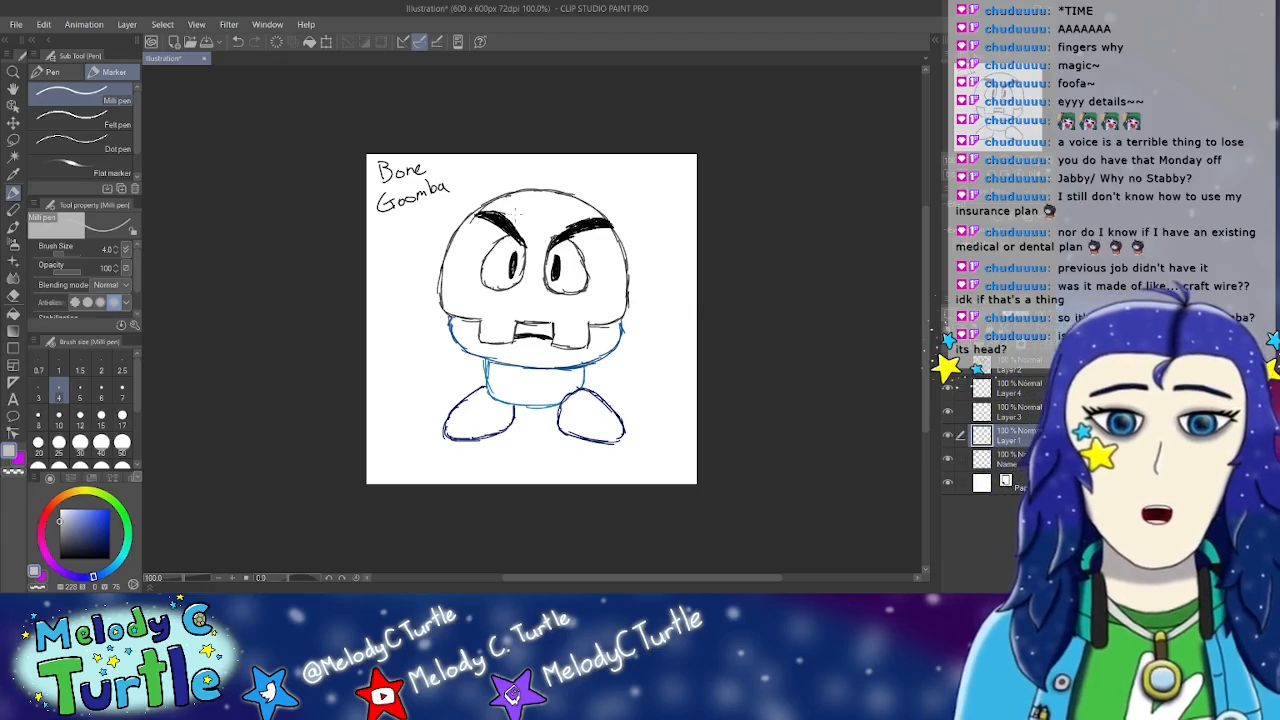
mouse_move(468, 222)
left_mouse_down()
mouse_move(498, 200)
mouse_move(452, 240)
mouse_move(515, 200)
mouse_move(440, 250)
mouse_move(525, 200)
mouse_move(442, 264)
mouse_move(562, 186)
mouse_move(430, 272)
mouse_move(436, 285)
mouse_move(554, 204)
mouse_move(454, 276)
left_mouse_up()
mouse_move(454, 276)
left_mouse_down()
mouse_move(562, 194)
mouse_move(476, 258)
left_mouse_up()
mouse_move(476, 258)
left_mouse_down()
mouse_move(568, 188)
mouse_move(516, 238)
mouse_move(576, 194)
mouse_move(534, 229)
mouse_move(590, 196)
mouse_move(538, 235)
mouse_move(590, 204)
mouse_move(530, 250)
mouse_move(598, 202)
mouse_move(607, 213)
mouse_move(556, 240)
mouse_move(614, 234)
mouse_move(602, 237)
left_mouse_up()
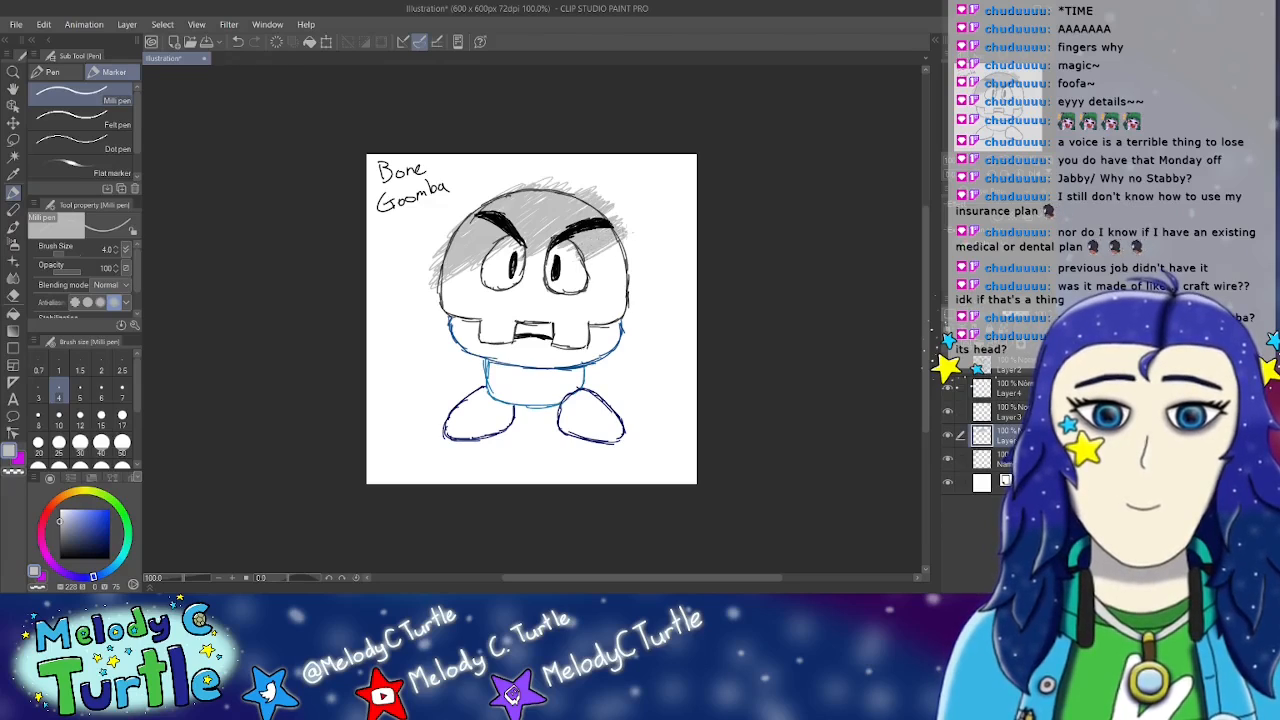
Step: Continue the light grey shading down the skull's right side and over the right tooth
mouse_move(628, 244)
left_mouse_down()
mouse_move(568, 280)
mouse_move(604, 266)
mouse_move(550, 312)
left_mouse_up()
left_click_drag(626, 270, 544, 320)
left_click_drag(594, 302, 538, 334)
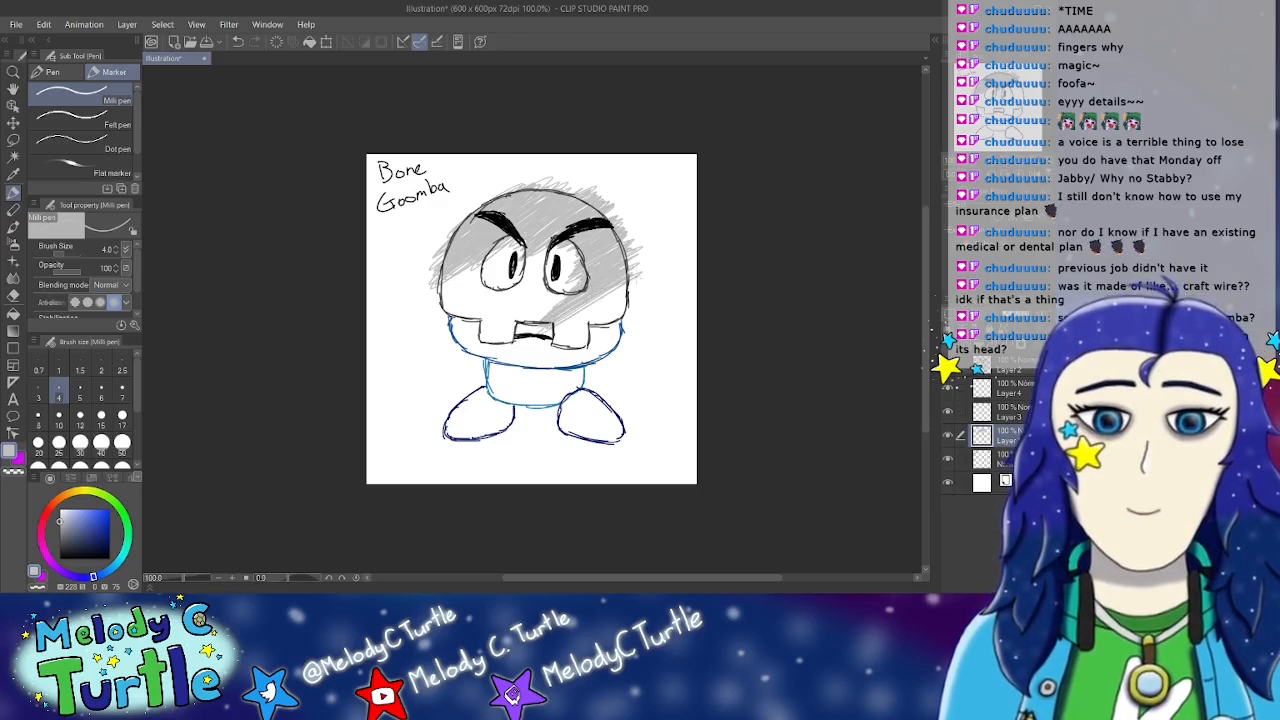
left_click_drag(614, 288, 548, 336)
left_click_drag(630, 288, 546, 346)
mouse_move(624, 300)
left_mouse_down()
mouse_move(548, 346)
mouse_move(592, 324)
mouse_move(554, 348)
mouse_move(566, 352)
left_mouse_up()
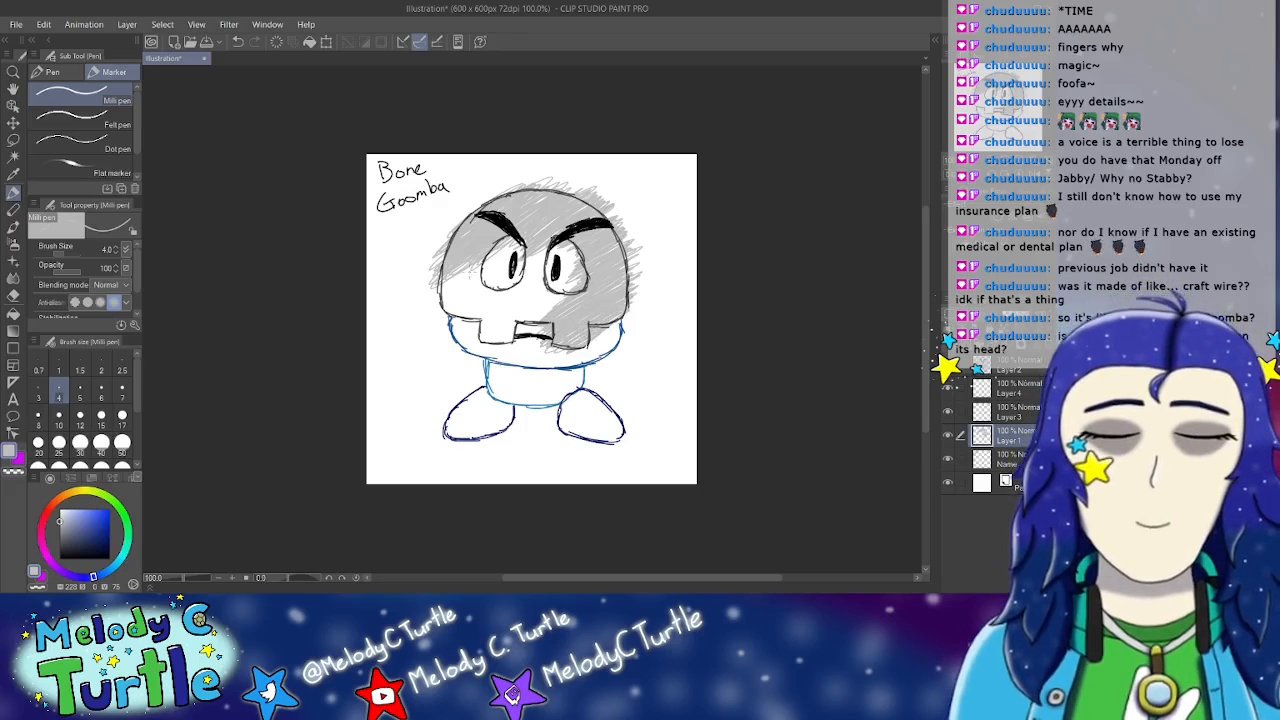
Step: Fill the skull's left side, lower face and left tooth with light grey strokes, leaving the eyes white
left_click_drag(490, 260, 438, 292)
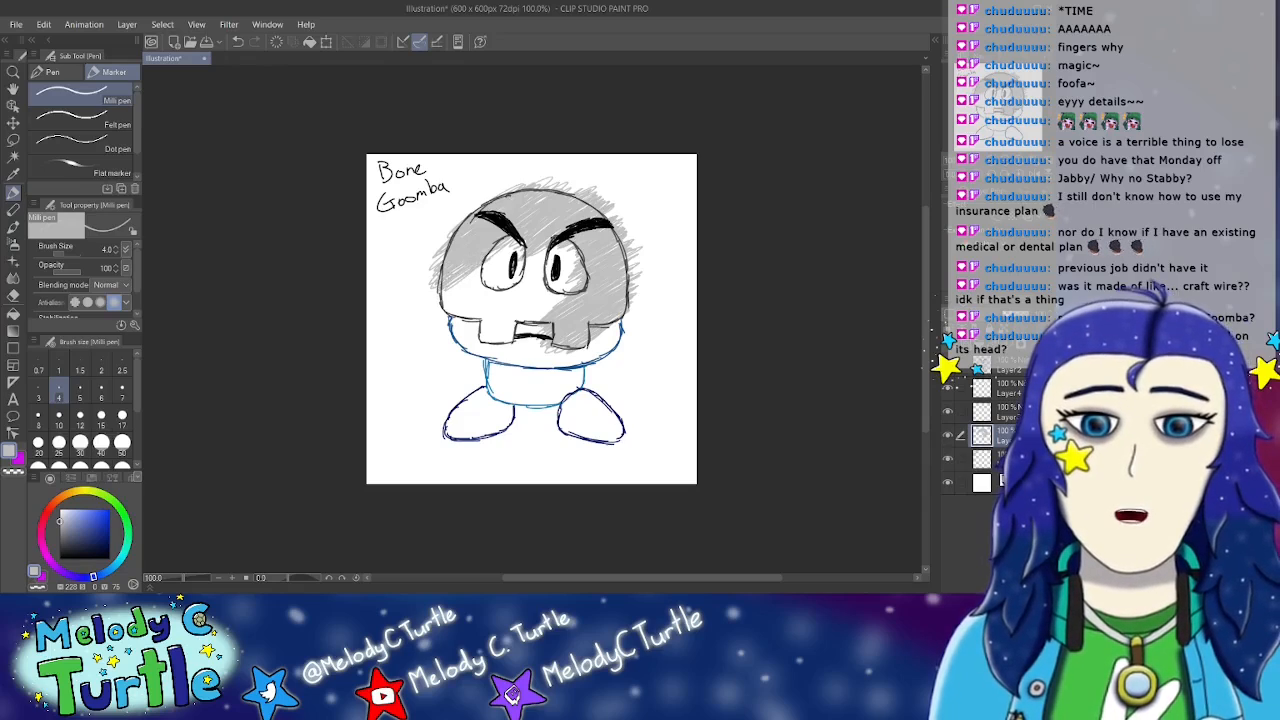
left_click_drag(492, 258, 438, 298)
left_click_drag(478, 268, 432, 302)
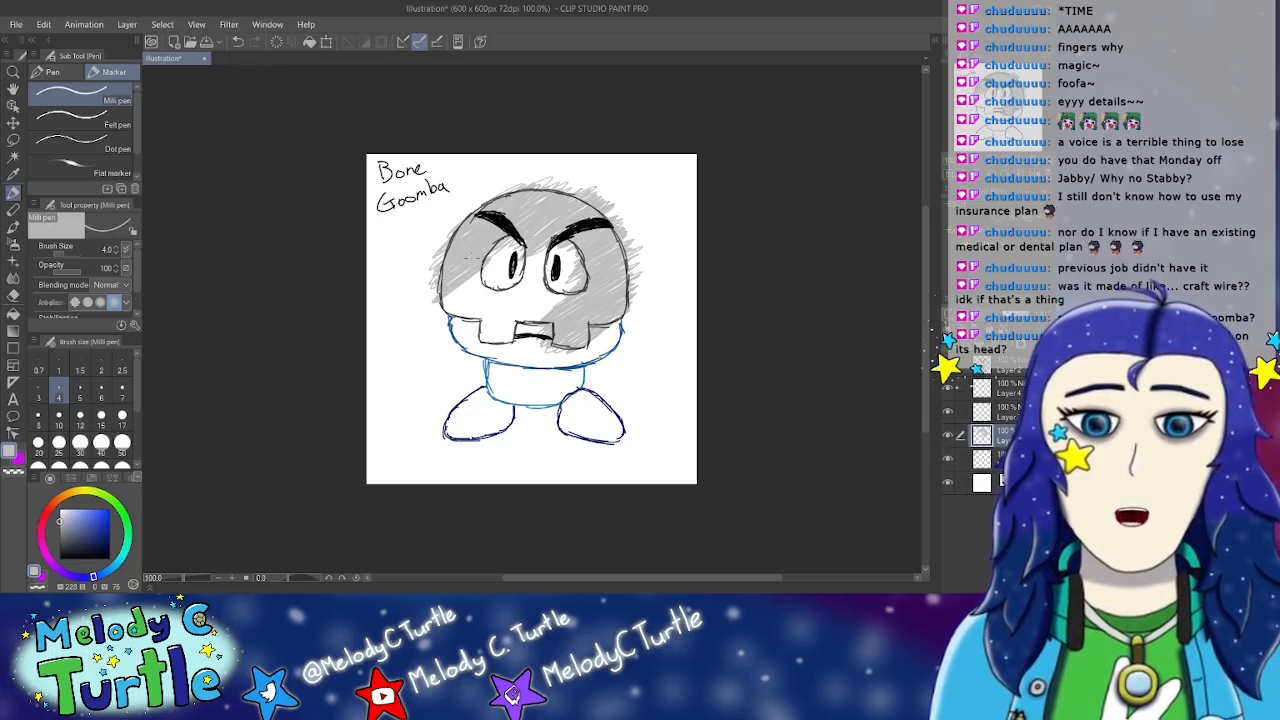
left_click_drag(484, 270, 436, 314)
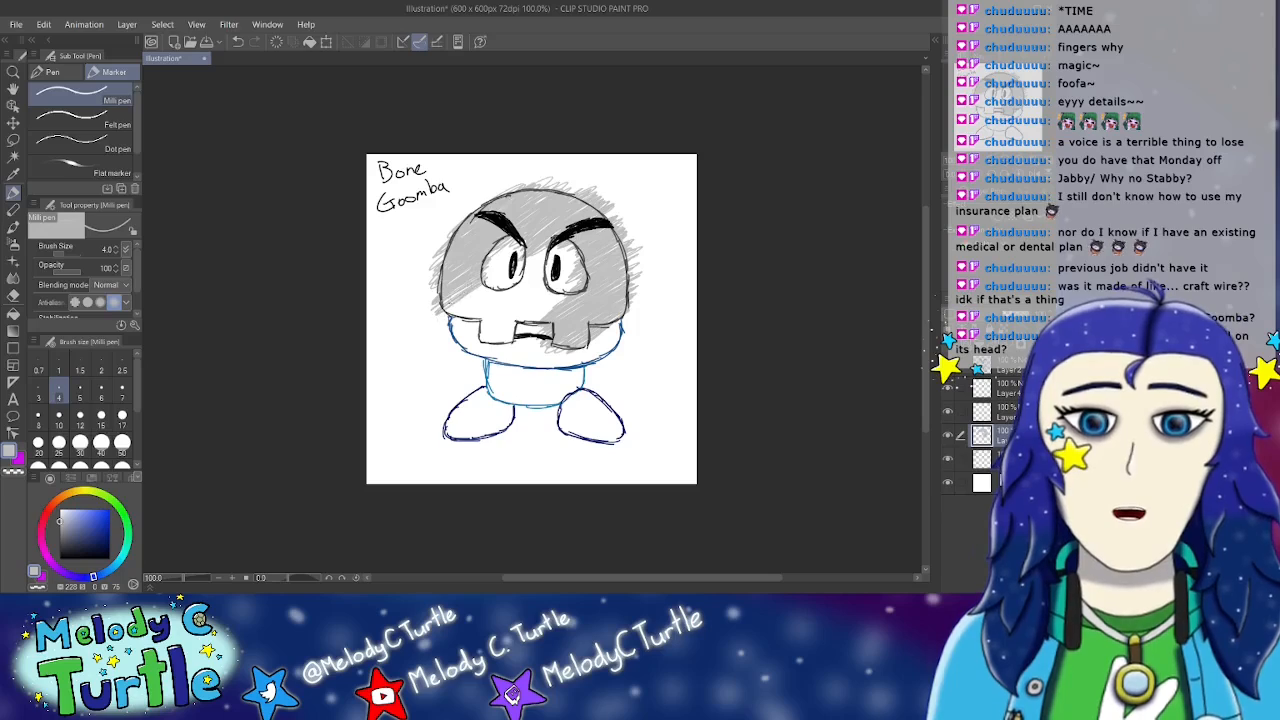
mouse_move(488, 280)
left_mouse_down()
mouse_move(442, 312)
mouse_move(462, 320)
left_mouse_up()
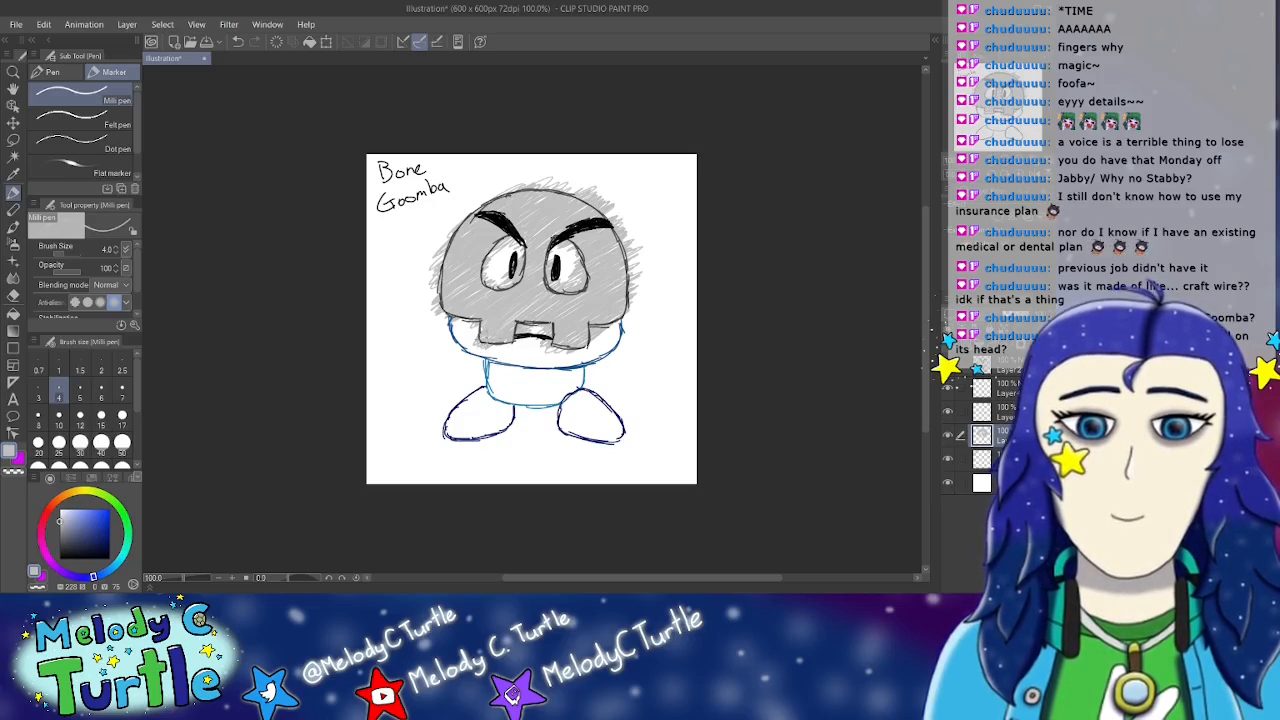
Step: Erase the grey shading spilling outside the skull outline, inside both eyes and in the mouth gap between the teeth
left_click(13, 296)
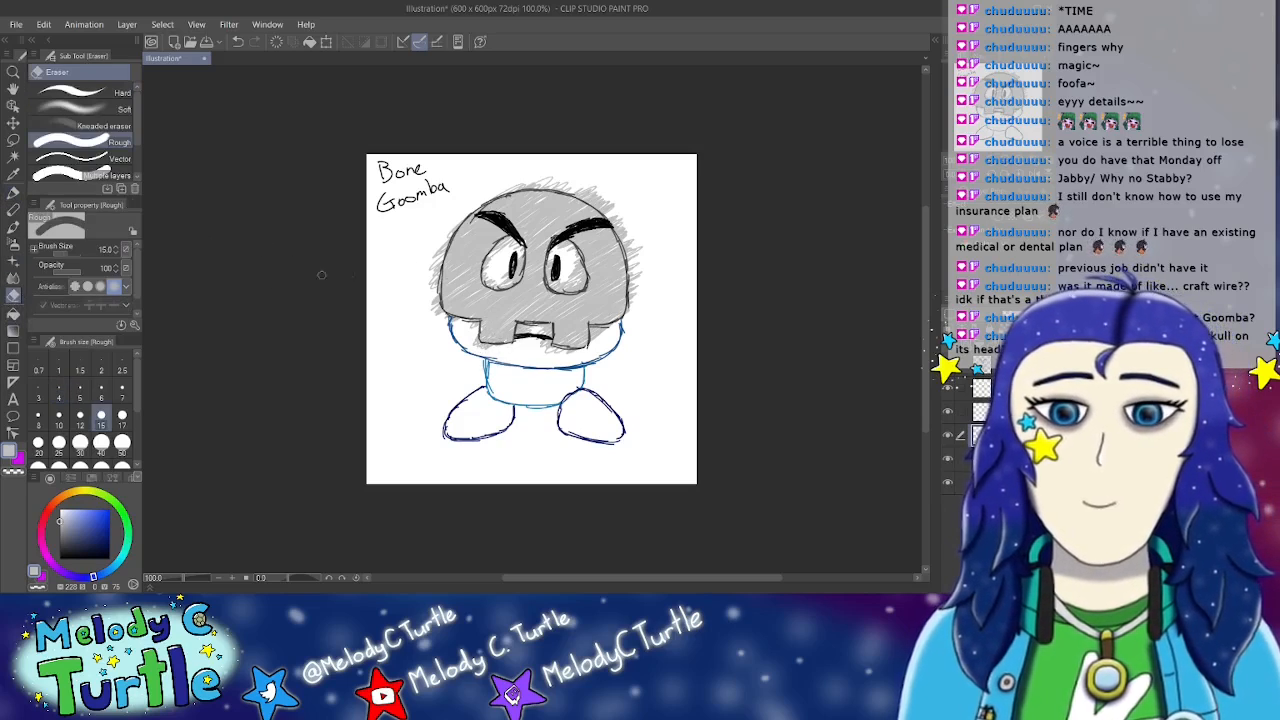
mouse_move(454, 216)
left_mouse_down()
mouse_move(432, 289)
mouse_move(437, 258)
mouse_move(438, 320)
mouse_move(493, 350)
mouse_move(522, 328)
mouse_move(550, 336)
mouse_move(546, 350)
mouse_move(576, 352)
mouse_move(606, 330)
left_mouse_up()
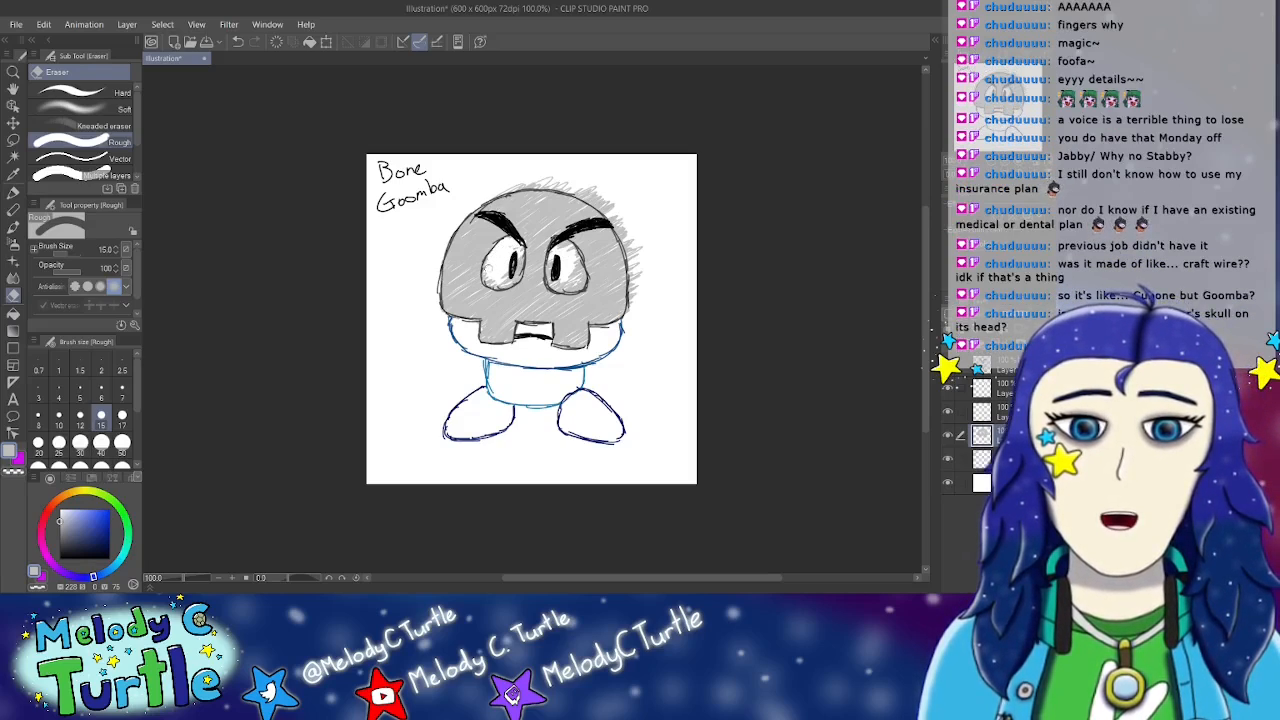
mouse_move(489, 266)
left_mouse_down()
mouse_move(496, 280)
mouse_move(522, 272)
left_mouse_up()
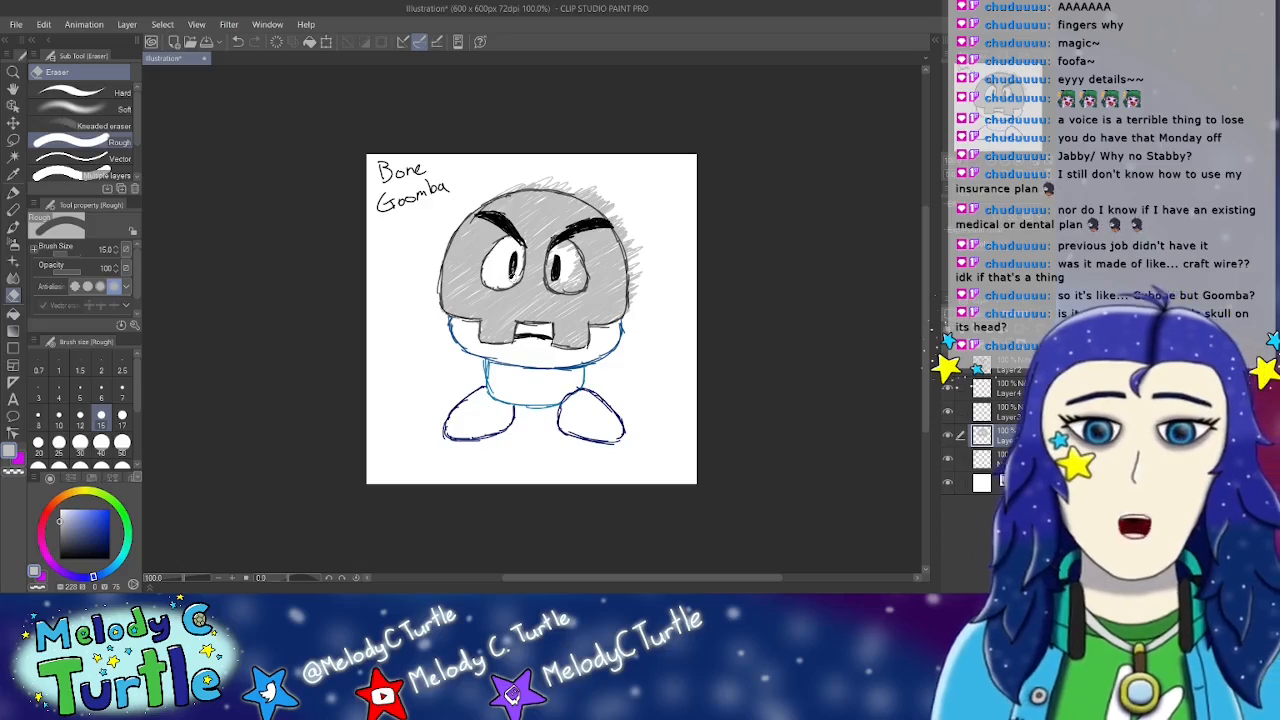
mouse_move(566, 248)
left_mouse_down()
mouse_move(554, 283)
mouse_move(575, 286)
mouse_move(581, 274)
mouse_move(567, 270)
left_mouse_up()
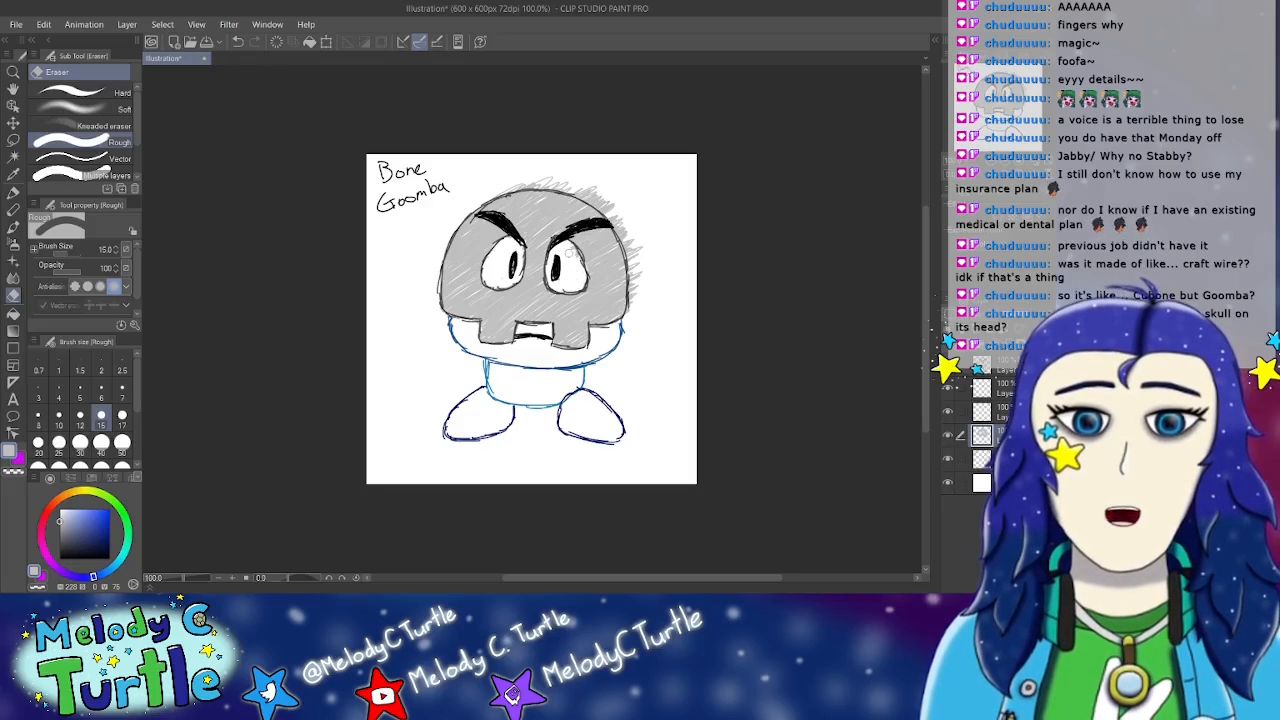
mouse_move(497, 187)
left_mouse_down()
mouse_move(554, 183)
mouse_move(530, 174)
mouse_move(610, 194)
mouse_move(565, 185)
mouse_move(632, 229)
mouse_move(610, 201)
mouse_move(642, 270)
mouse_move(628, 327)
left_mouse_up()
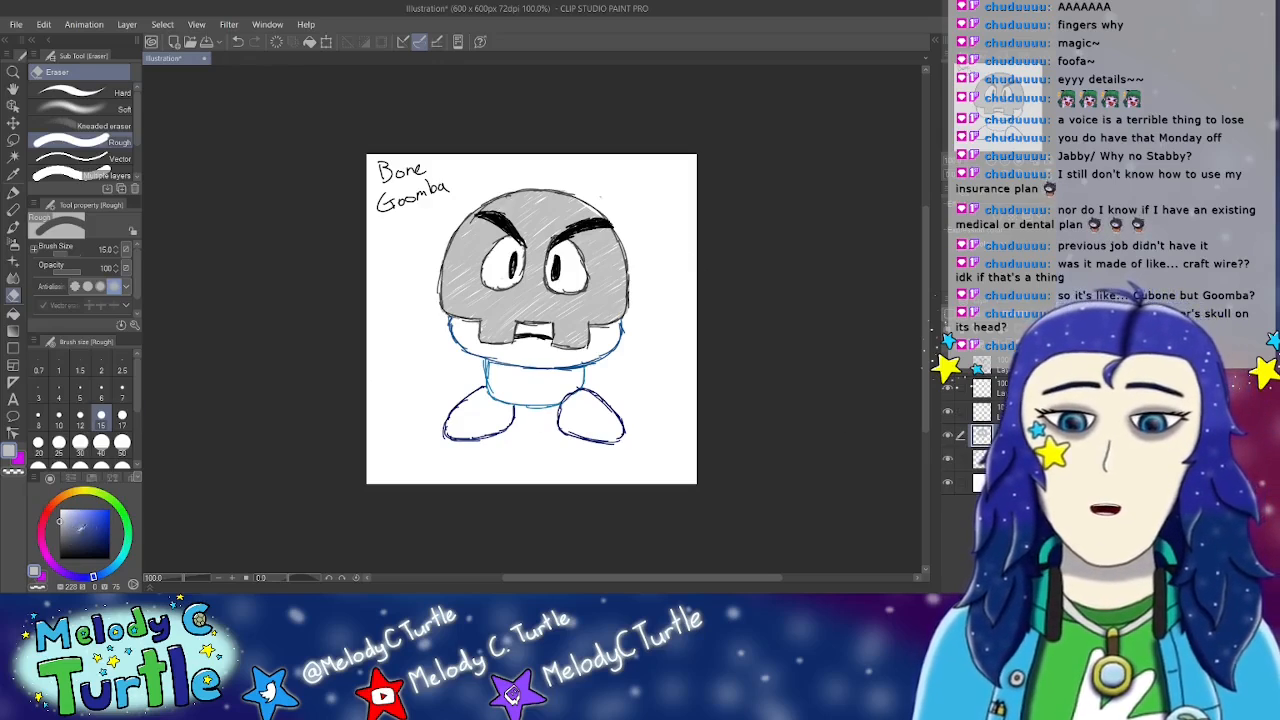
Step: Fill the body stem below the head on Layer 1 with medium blue Milli pen strokes, hue 200, saturation 70, value 84
left_click(114, 567)
left_click(104, 531)
left_click_drag(104, 531, 103, 520)
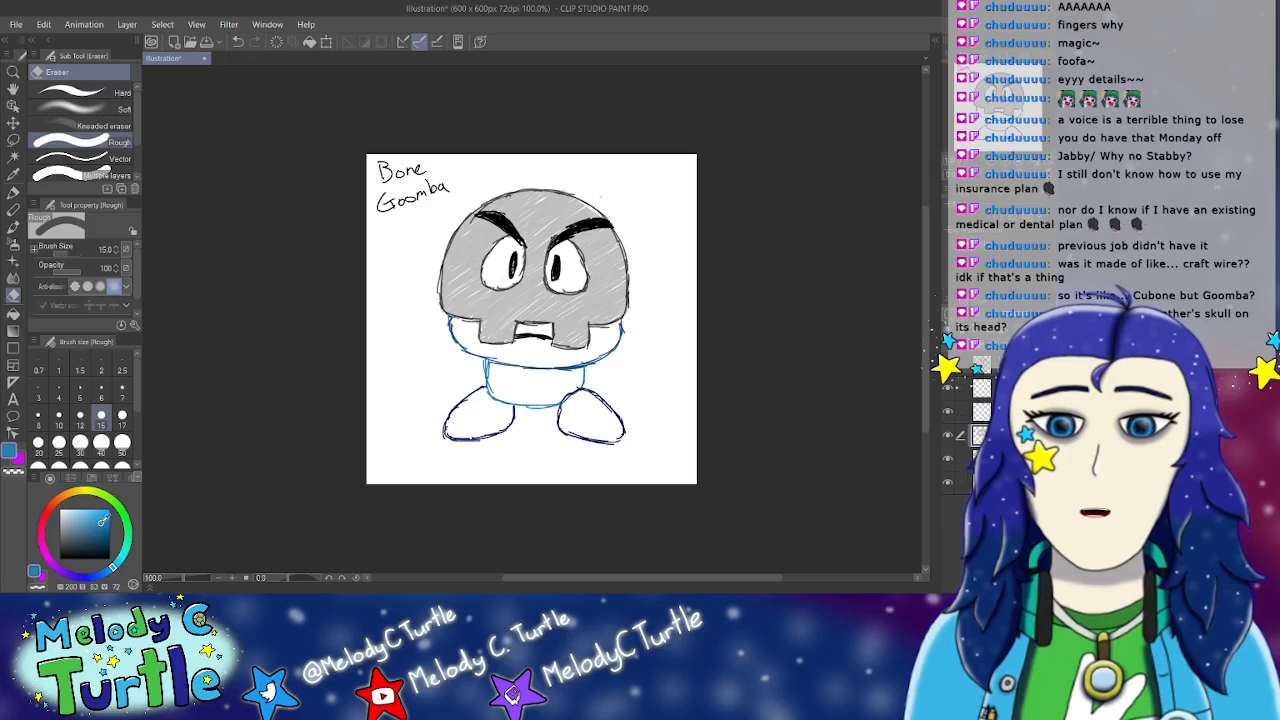
left_click(13, 193)
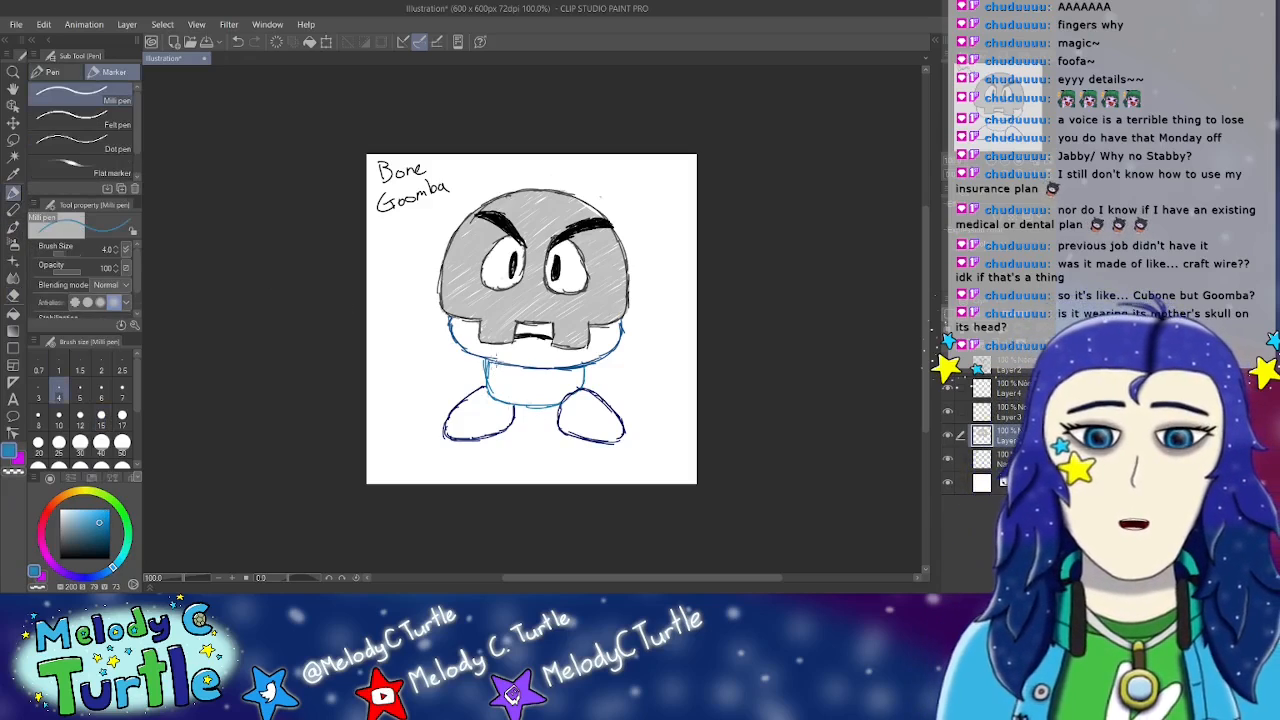
left_click_drag(486, 366, 489, 372)
key("ctrl+z")
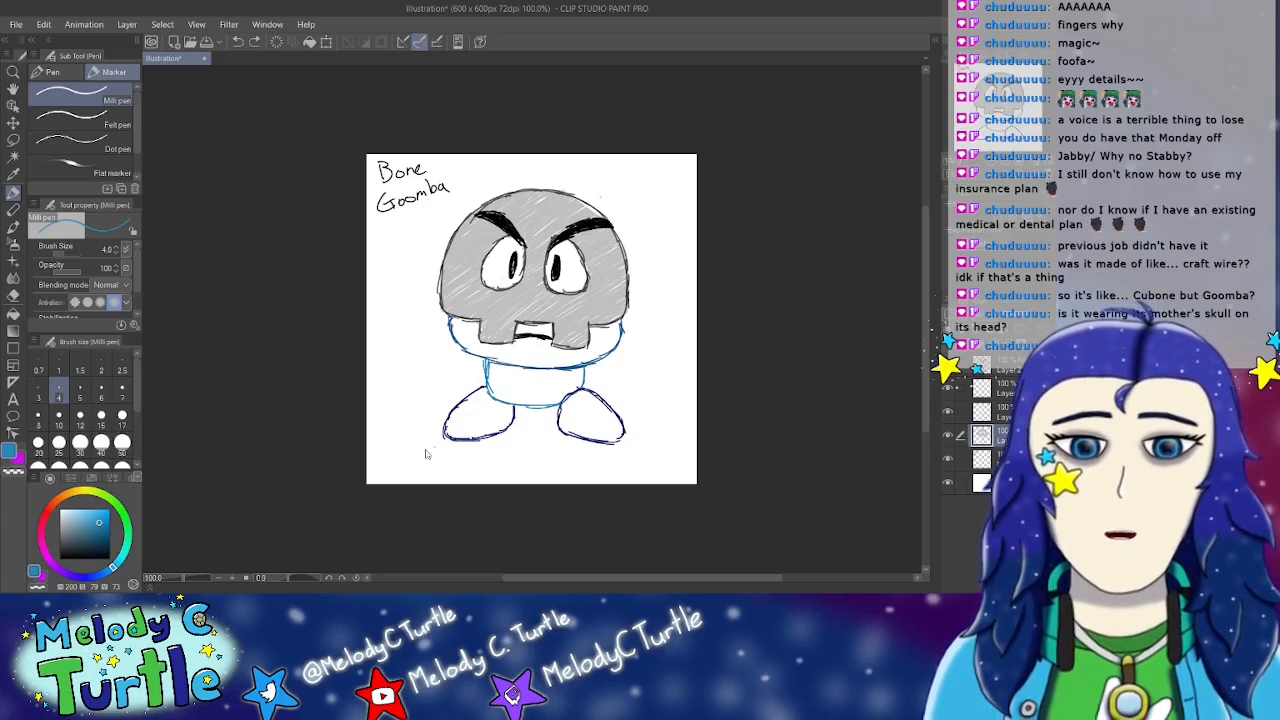
left_click(97, 516)
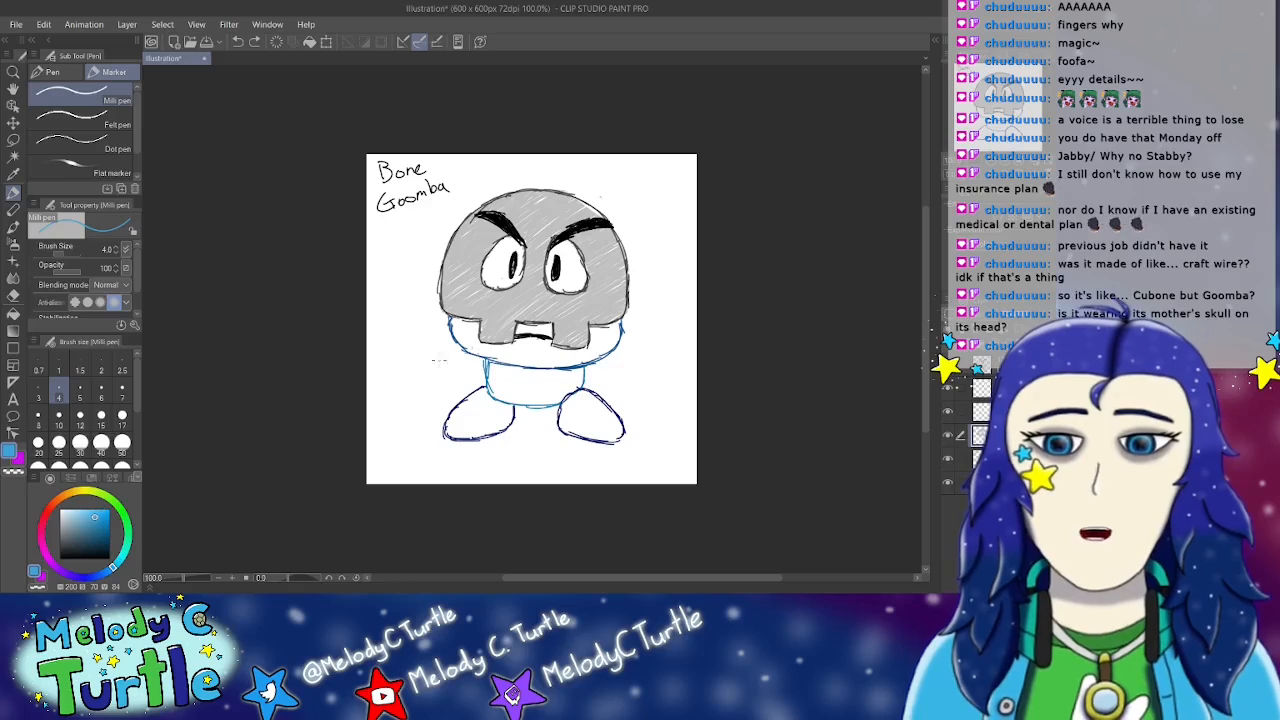
left_click_drag(484, 362, 492, 386)
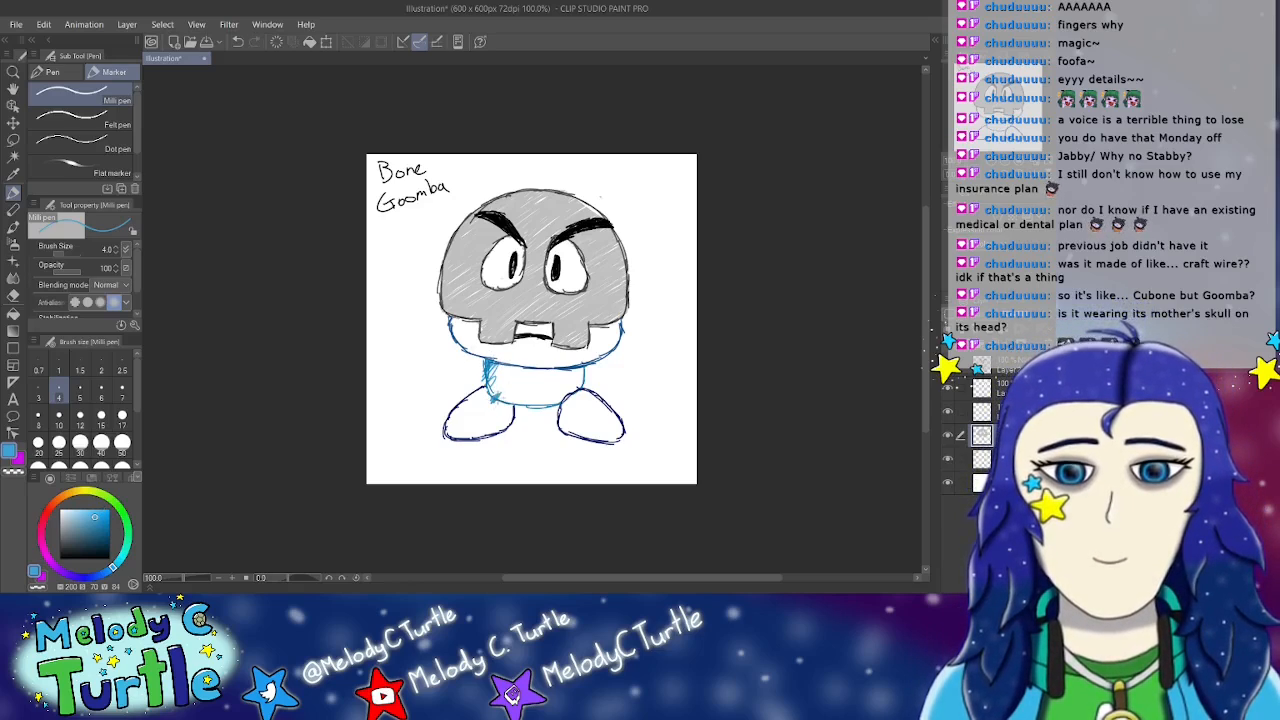
mouse_move(496, 364)
left_mouse_down()
mouse_move(490, 386)
mouse_move(502, 368)
mouse_move(504, 386)
mouse_move(498, 372)
left_mouse_up()
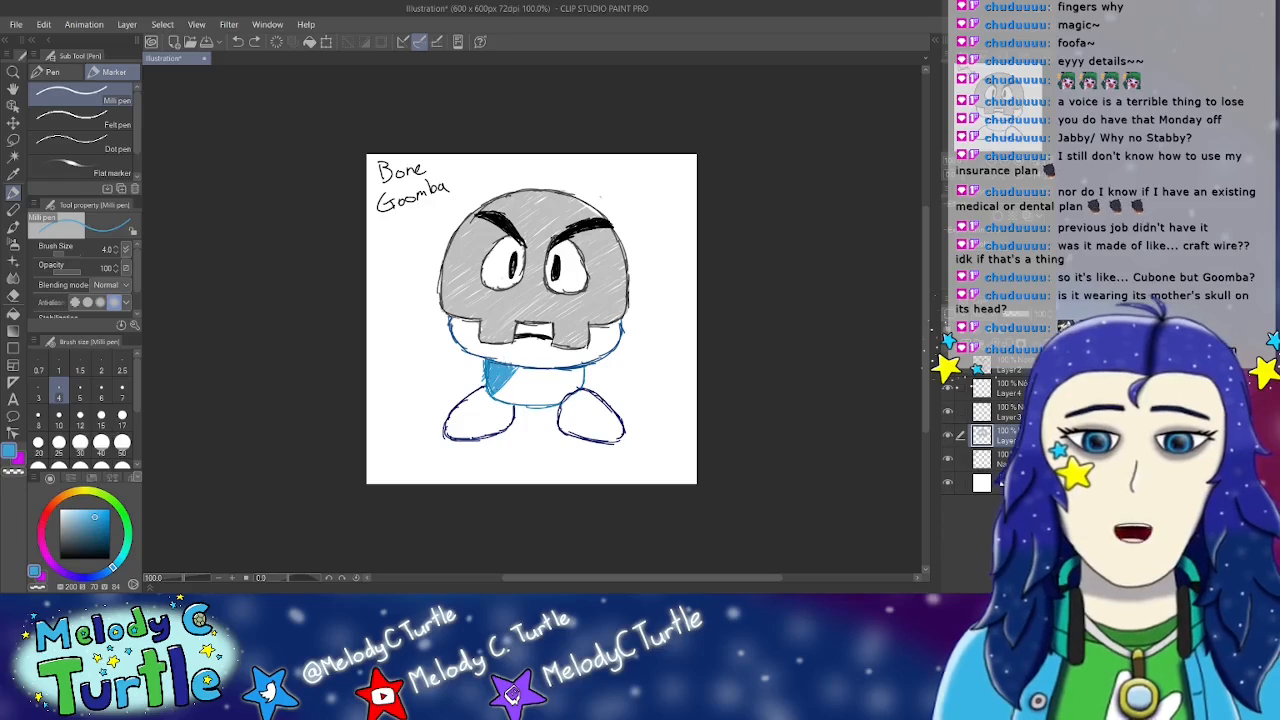
mouse_move(498, 372)
left_mouse_down()
mouse_move(526, 368)
mouse_move(508, 384)
mouse_move(536, 362)
mouse_move(506, 404)
mouse_move(546, 370)
mouse_move(524, 406)
mouse_move(572, 356)
mouse_move(544, 408)
mouse_move(584, 364)
mouse_move(562, 404)
left_mouse_up()
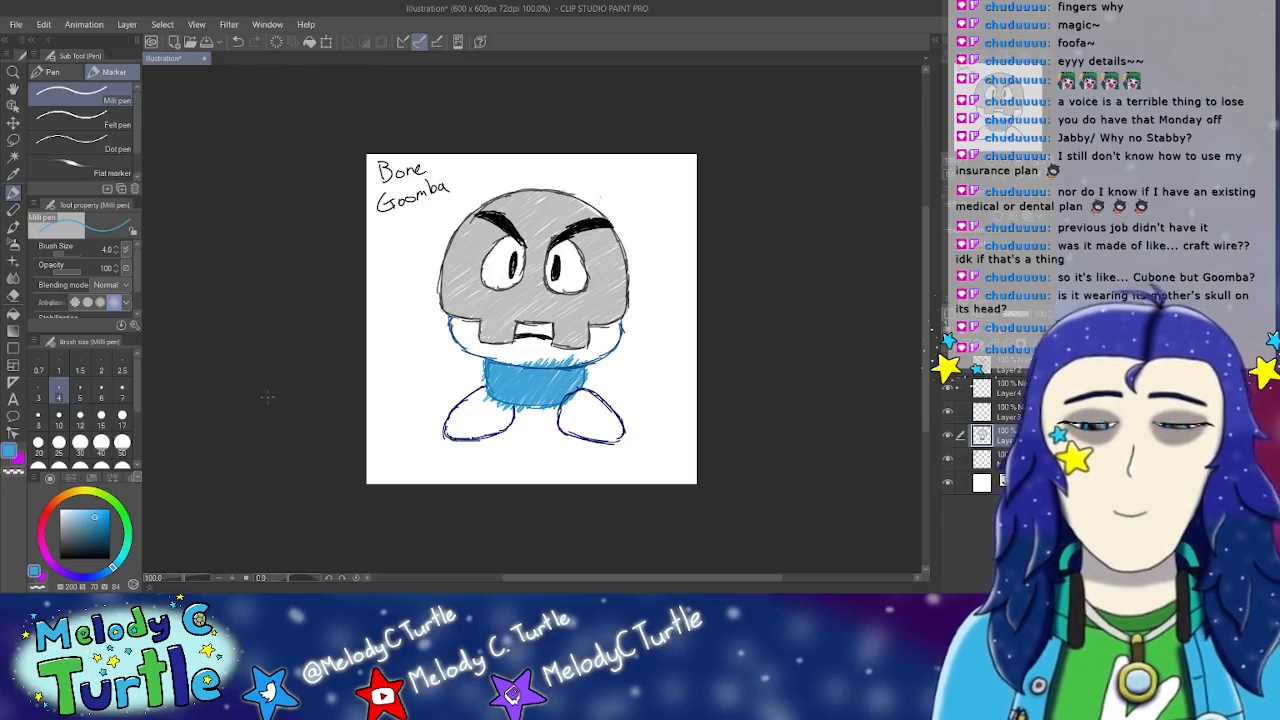
Step: Erase the blue strokes spilling past the outline of the body stem
key("e")
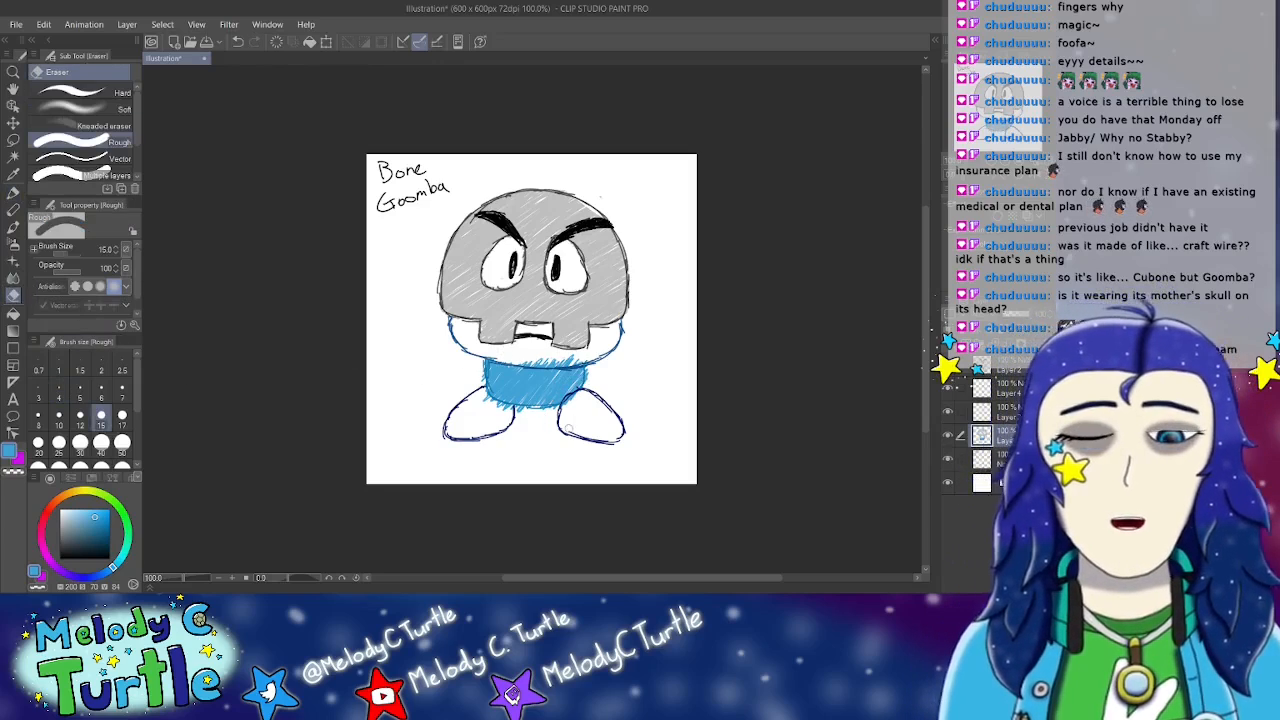
mouse_move(527, 354)
left_mouse_down()
mouse_move(545, 358)
mouse_move(515, 362)
mouse_move(583, 357)
mouse_move(590, 390)
left_mouse_up()
mouse_move(472, 364)
left_mouse_down()
mouse_move(503, 413)
mouse_move(572, 402)
left_mouse_up()
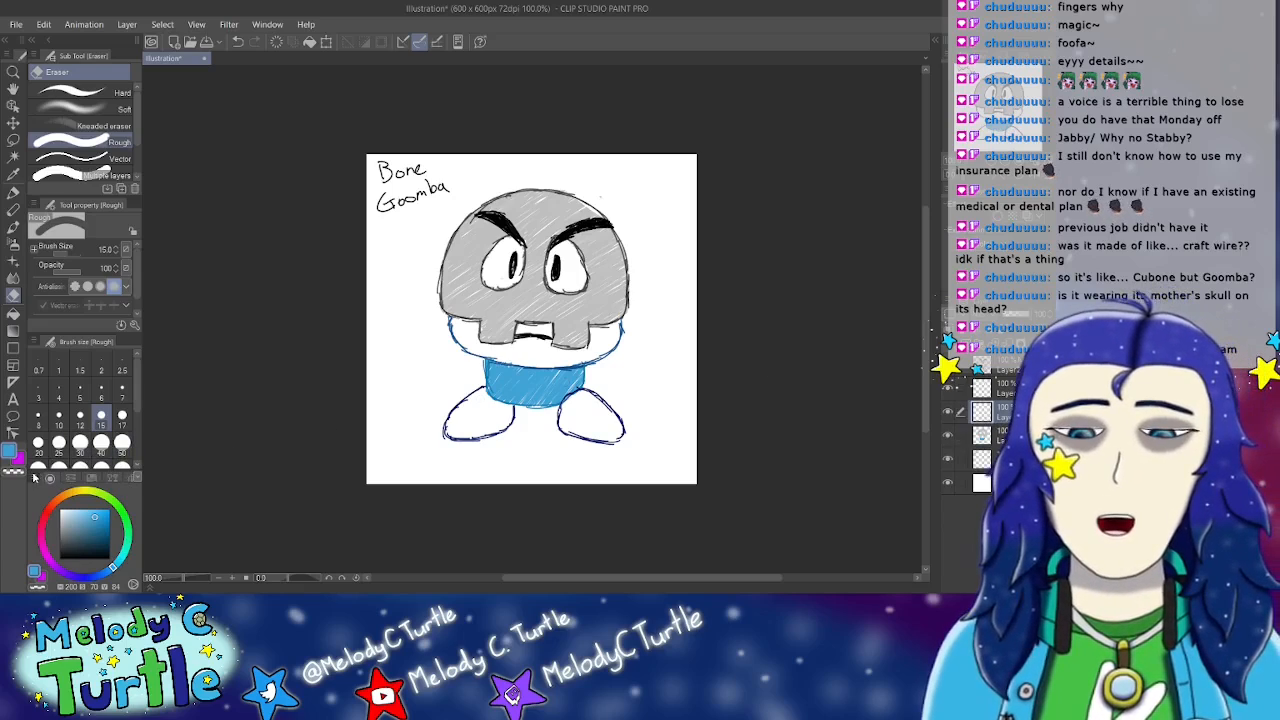
Step: On Layer 3, fill the lower head and mouth gap below the skull with a deeper blue, hue 216, saturation 74
left_click(107, 575)
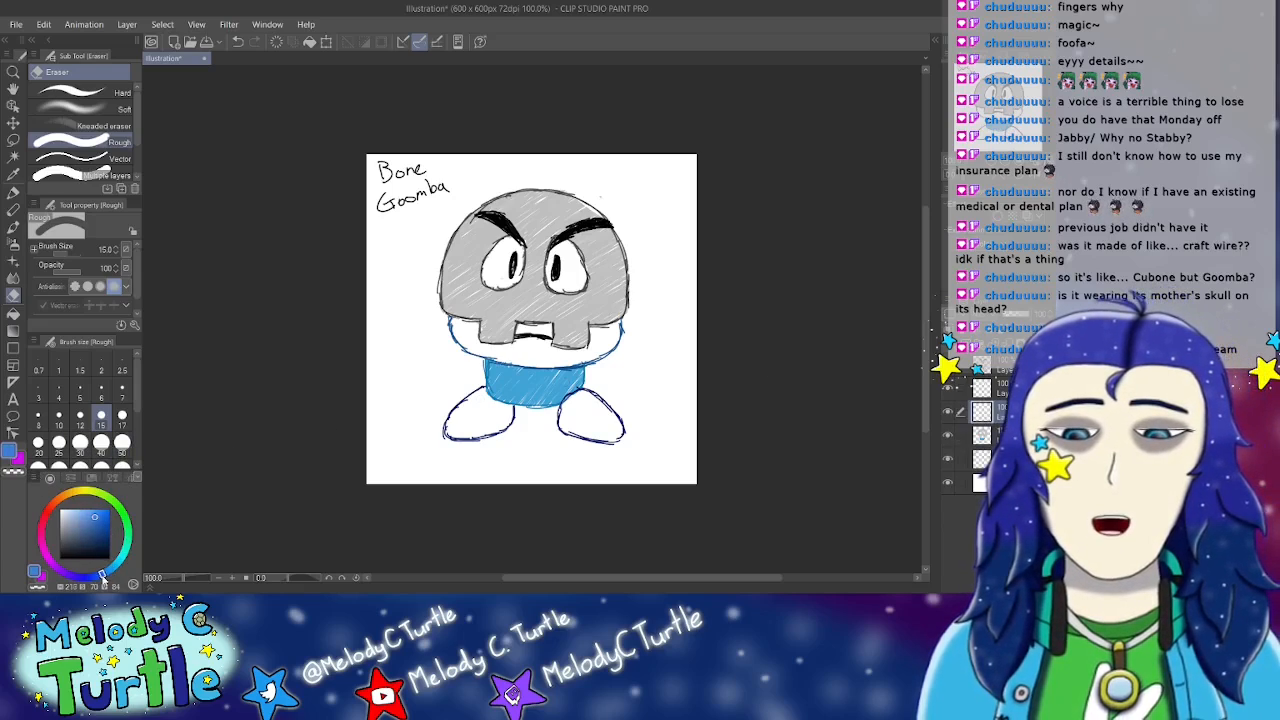
left_click(104, 513)
left_click_drag(104, 513, 110, 521)
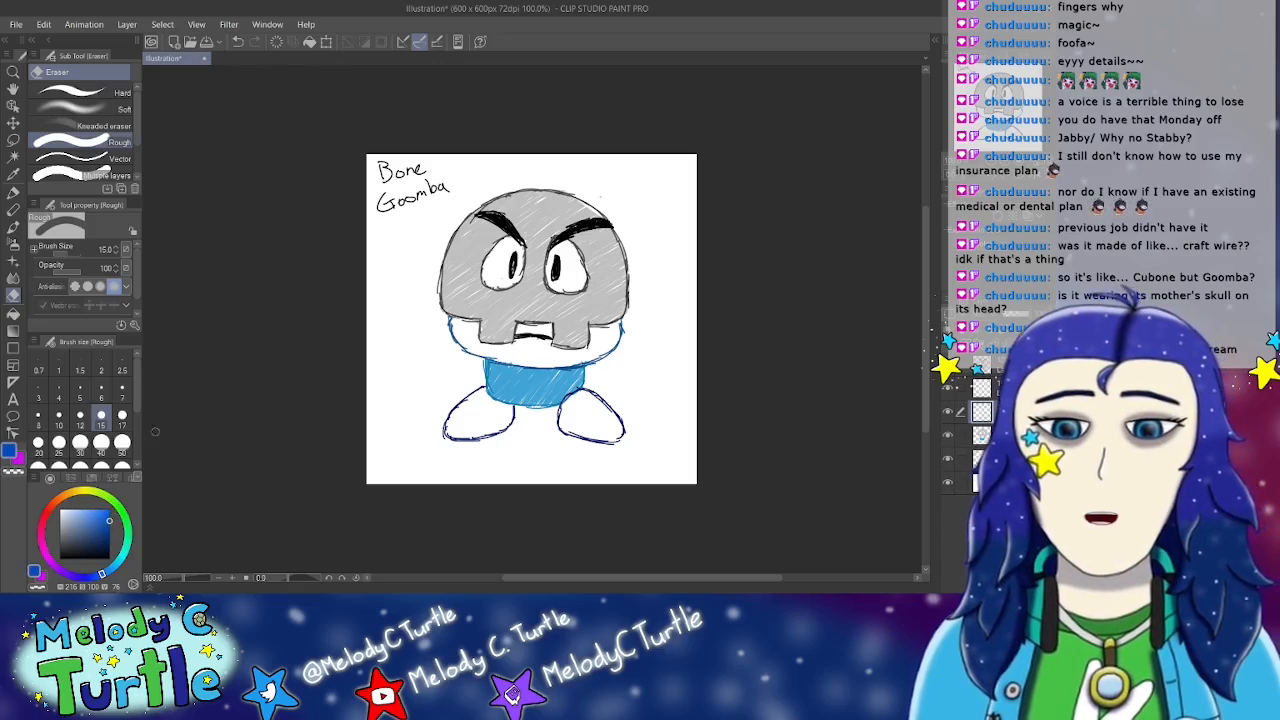
left_click(104, 516)
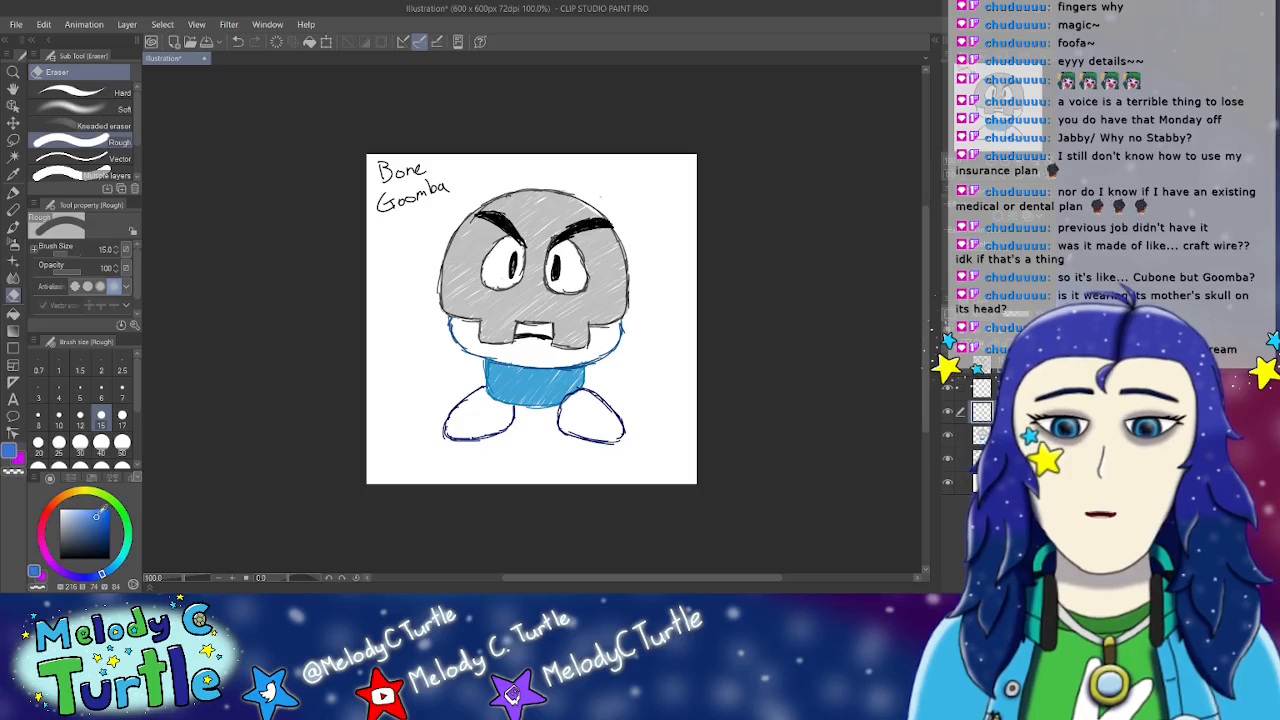
key("p")
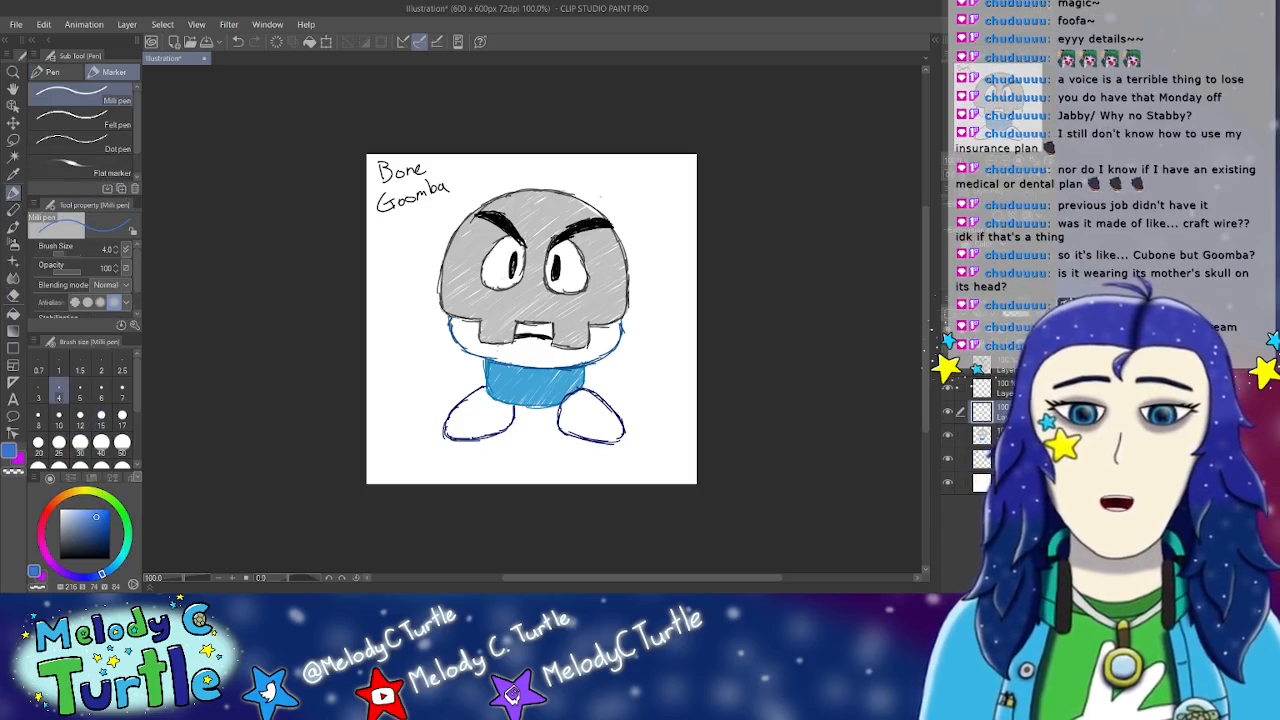
mouse_move(452, 324)
left_mouse_down()
mouse_move(466, 322)
mouse_move(456, 340)
mouse_move(472, 324)
mouse_move(476, 356)
mouse_move(510, 350)
mouse_move(498, 356)
mouse_move(530, 328)
mouse_move(514, 356)
mouse_move(550, 320)
mouse_move(520, 362)
mouse_move(546, 334)
mouse_move(520, 364)
mouse_move(548, 336)
mouse_move(530, 370)
mouse_move(556, 338)
mouse_move(534, 372)
mouse_move(562, 338)
mouse_move(544, 370)
mouse_move(570, 350)
mouse_move(580, 368)
mouse_move(586, 342)
mouse_move(590, 370)
mouse_move(604, 336)
mouse_move(618, 360)
mouse_move(620, 336)
mouse_move(624, 358)
mouse_move(600, 320)
mouse_move(590, 338)
mouse_move(606, 330)
left_mouse_up()
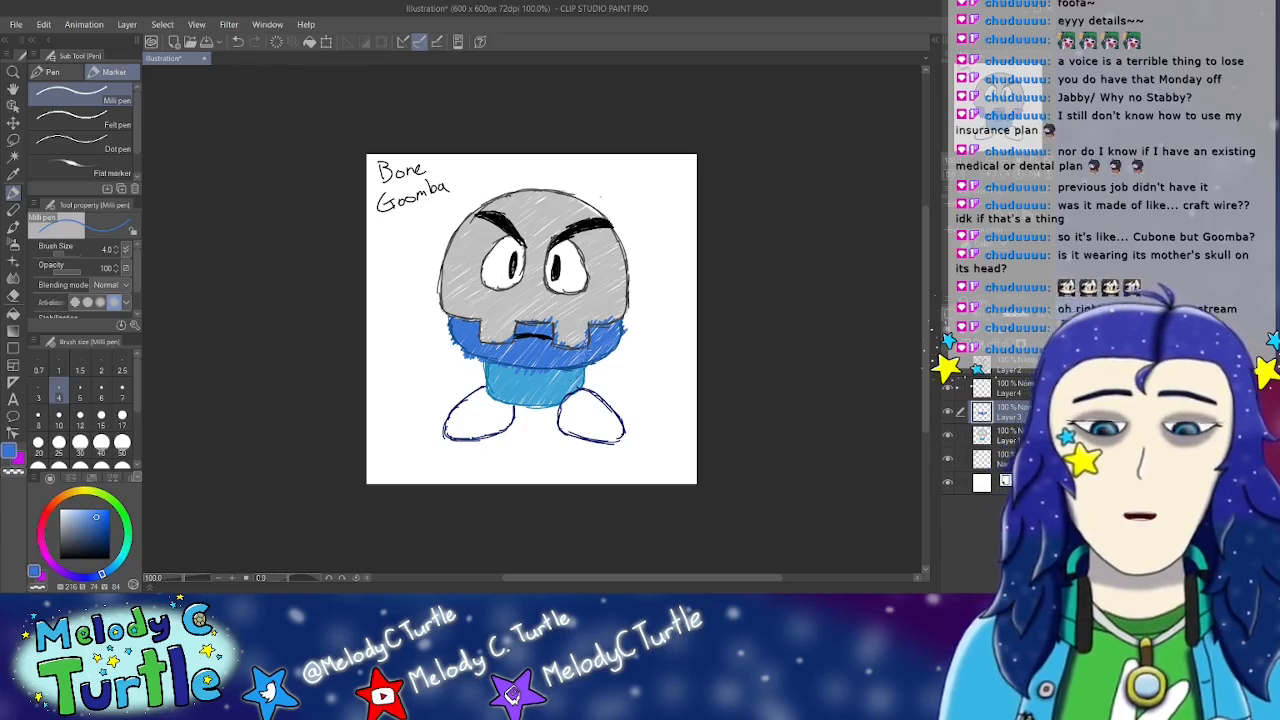
key("ctrl+s")
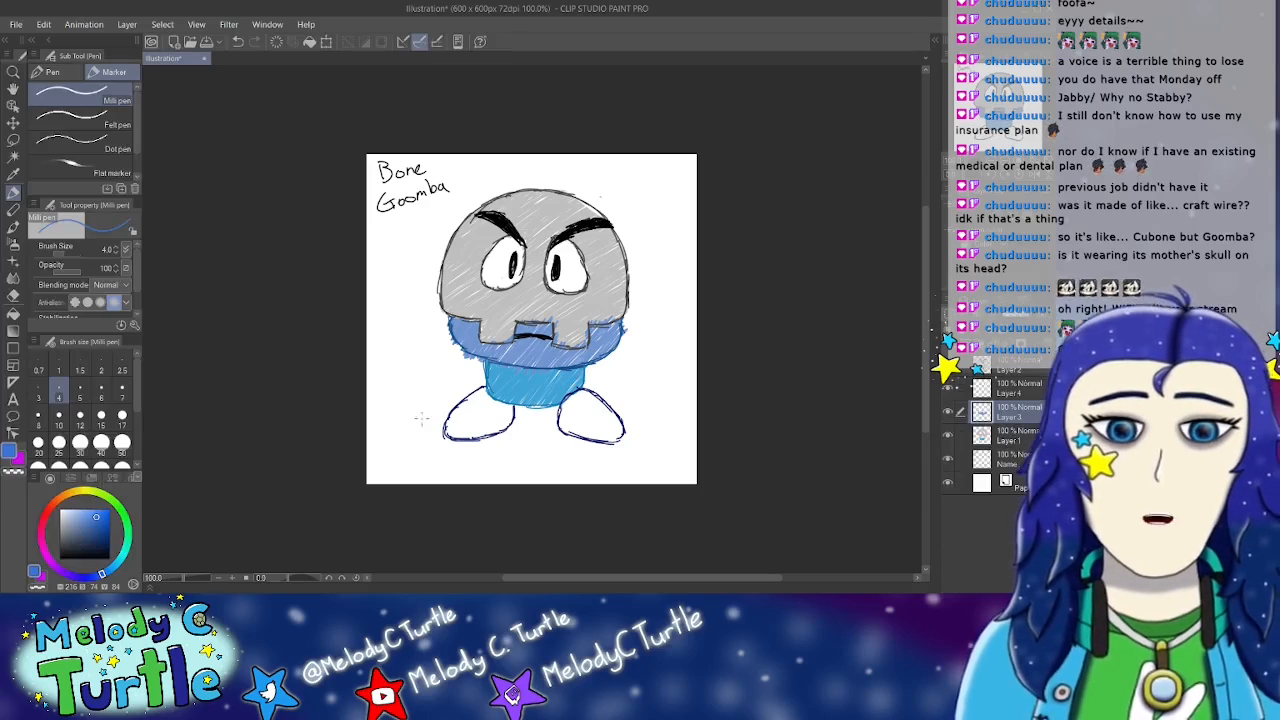
Step: Erase the deeper blue spilling outside the lower head and over the skull's lower edge
left_click(12, 296)
mouse_move(444, 314)
left_mouse_down()
mouse_move(453, 346)
mouse_move(483, 364)
left_mouse_up()
key("ctrl+z")
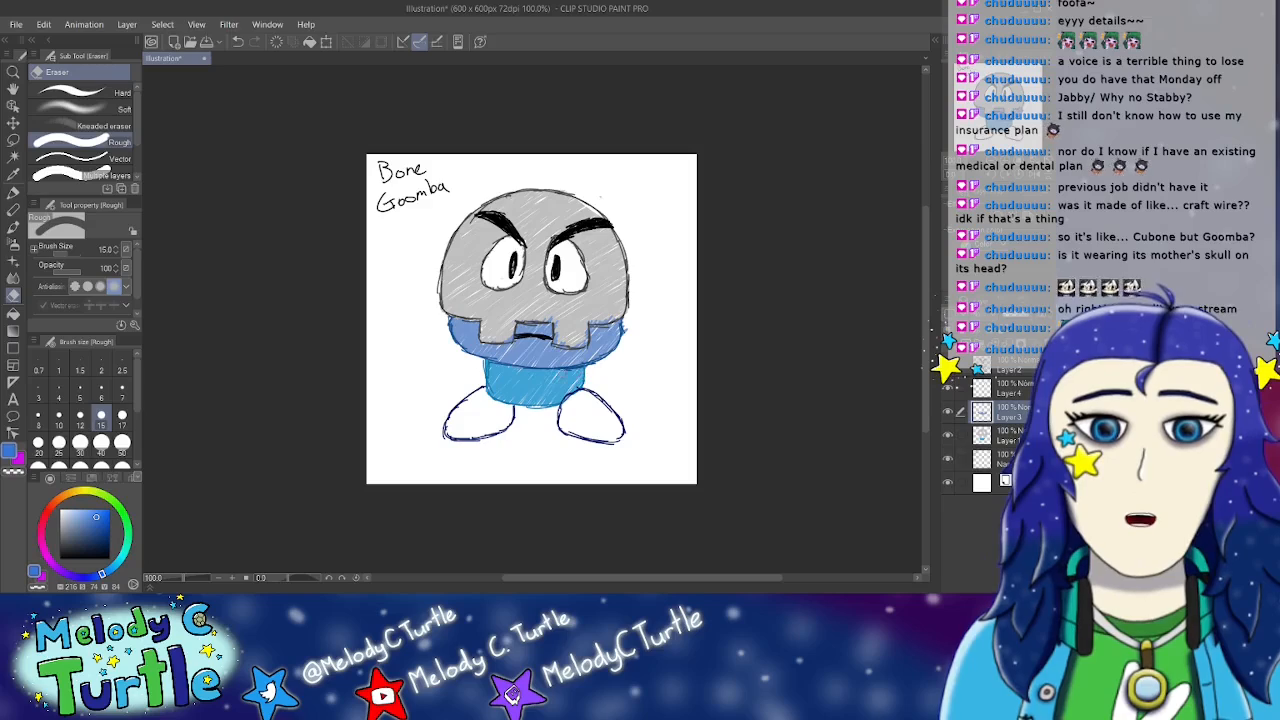
left_click_drag(625, 339, 627, 311)
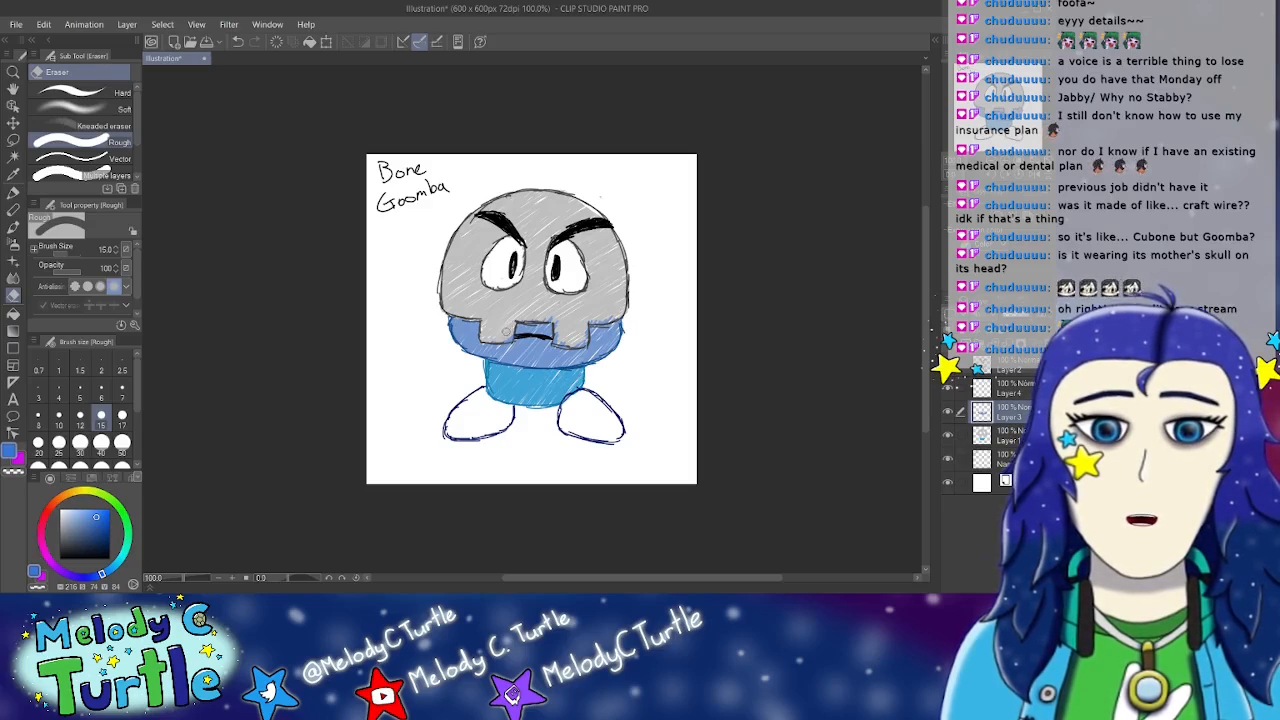
mouse_move(522, 315)
left_mouse_down()
mouse_move(559, 321)
mouse_move(559, 341)
mouse_move(575, 344)
mouse_move(583, 321)
mouse_move(623, 314)
left_mouse_up()
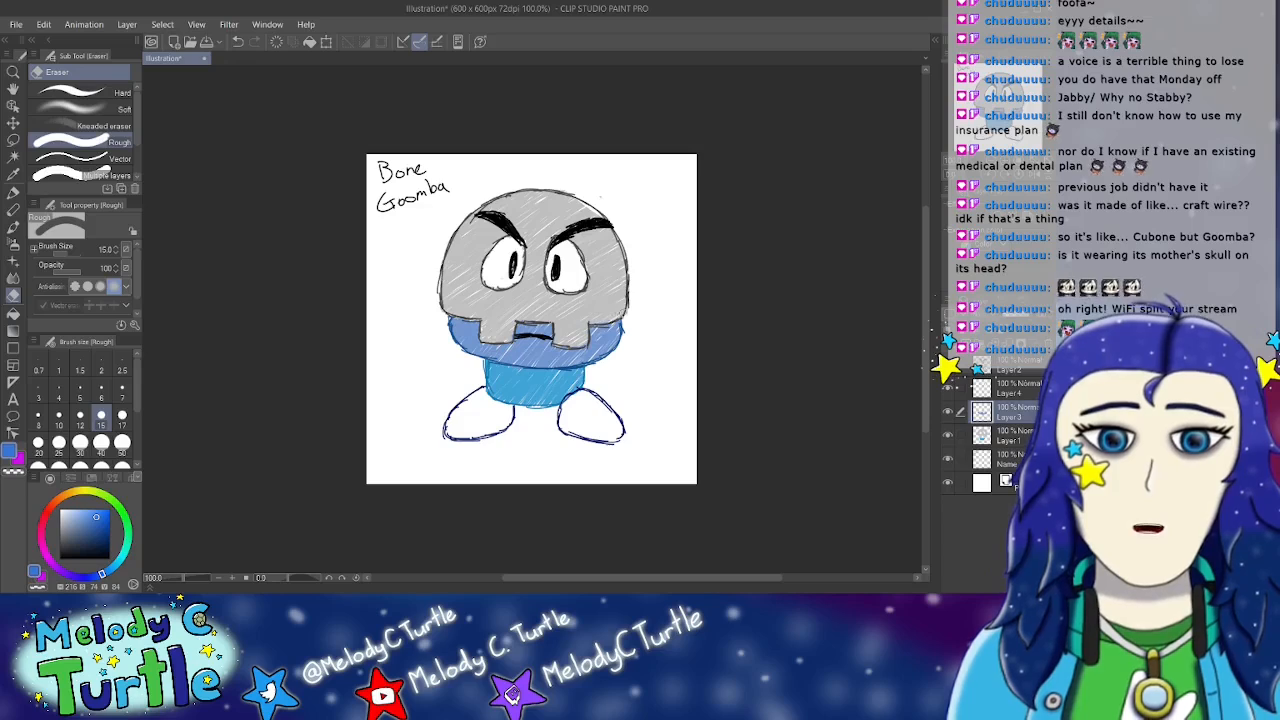
Step: Fill the left foot with navy Milli pen strokes, hue 216, saturation 94, value 49
left_click(12, 192)
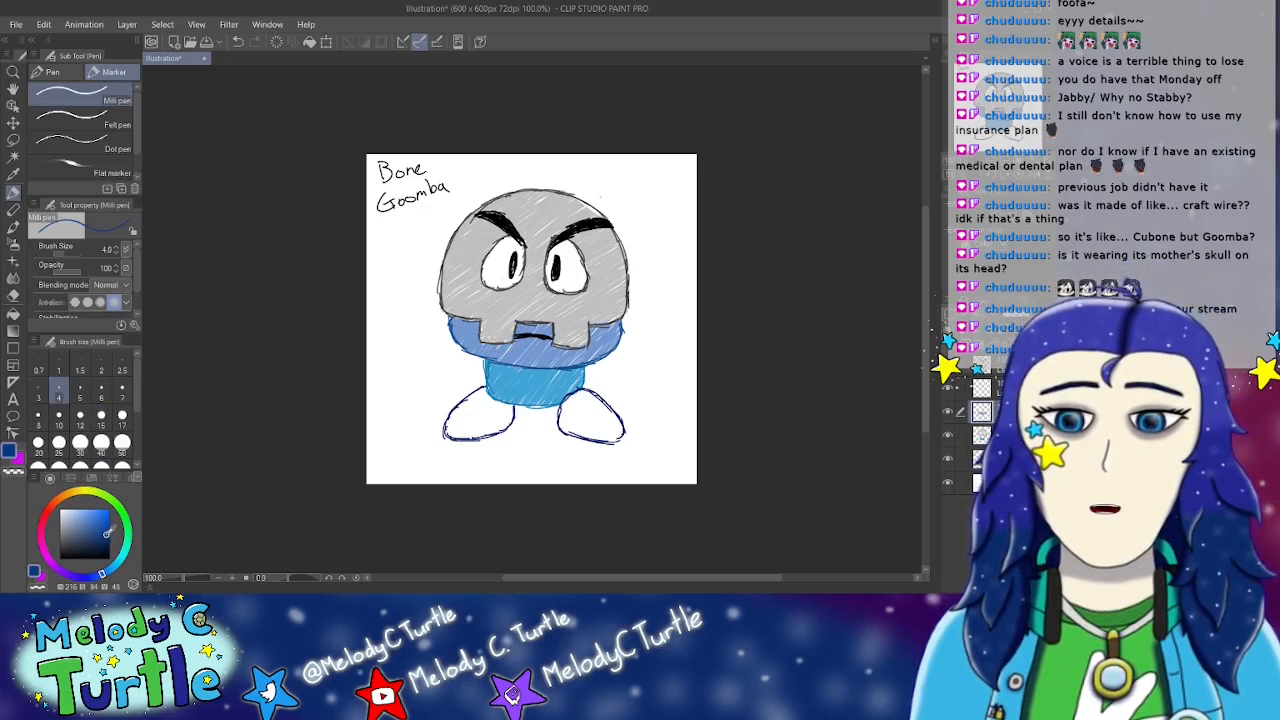
mouse_move(454, 416)
left_mouse_down()
mouse_move(486, 380)
mouse_move(459, 421)
mouse_move(487, 395)
left_mouse_up()
mouse_move(450, 436)
left_mouse_down()
mouse_move(490, 396)
mouse_move(510, 396)
mouse_move(488, 418)
mouse_move(497, 397)
mouse_move(506, 406)
left_mouse_up()
left_click_drag(482, 436, 514, 402)
left_click_drag(478, 442, 516, 404)
mouse_move(482, 442)
left_mouse_down()
mouse_move(520, 404)
mouse_move(512, 412)
left_mouse_up()
left_click_drag(488, 440, 518, 410)
mouse_move(495, 437)
left_mouse_down()
mouse_move(509, 399)
mouse_move(574, 394)
left_mouse_up()
Step: Fill the right foot with diagonal strokes in the same navy
left_click_drag(562, 413, 586, 389)
left_click_drag(558, 412, 582, 392)
left_click_drag(565, 406, 594, 392)
left_click_drag(558, 434, 596, 392)
left_click_drag(554, 434, 592, 396)
left_click_drag(564, 428, 598, 390)
mouse_move(562, 436)
left_mouse_down()
mouse_move(596, 394)
mouse_move(604, 404)
left_mouse_up()
left_click_drag(572, 442, 600, 400)
left_click_drag(574, 424, 608, 400)
left_click_drag(578, 436, 614, 398)
left_click_drag(572, 438, 614, 404)
mouse_move(574, 444)
left_mouse_down()
mouse_move(612, 404)
mouse_move(600, 416)
left_mouse_up()
mouse_move(582, 442)
left_mouse_down()
mouse_move(618, 404)
mouse_move(622, 418)
left_mouse_up()
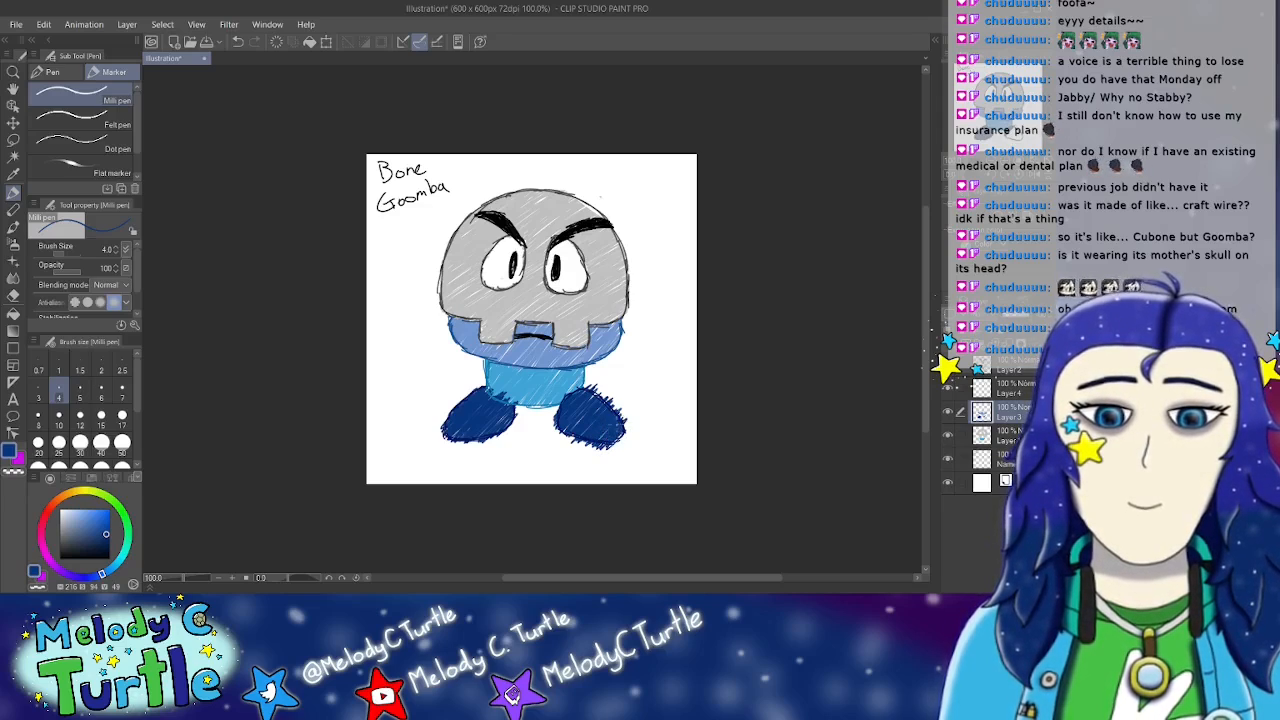
Step: Erase the navy strokes spilling beyond the outlines of both feet and onto the body stem
left_click(13, 295)
mouse_move(488, 390)
left_mouse_down()
mouse_move(506, 398)
mouse_move(492, 390)
left_mouse_up()
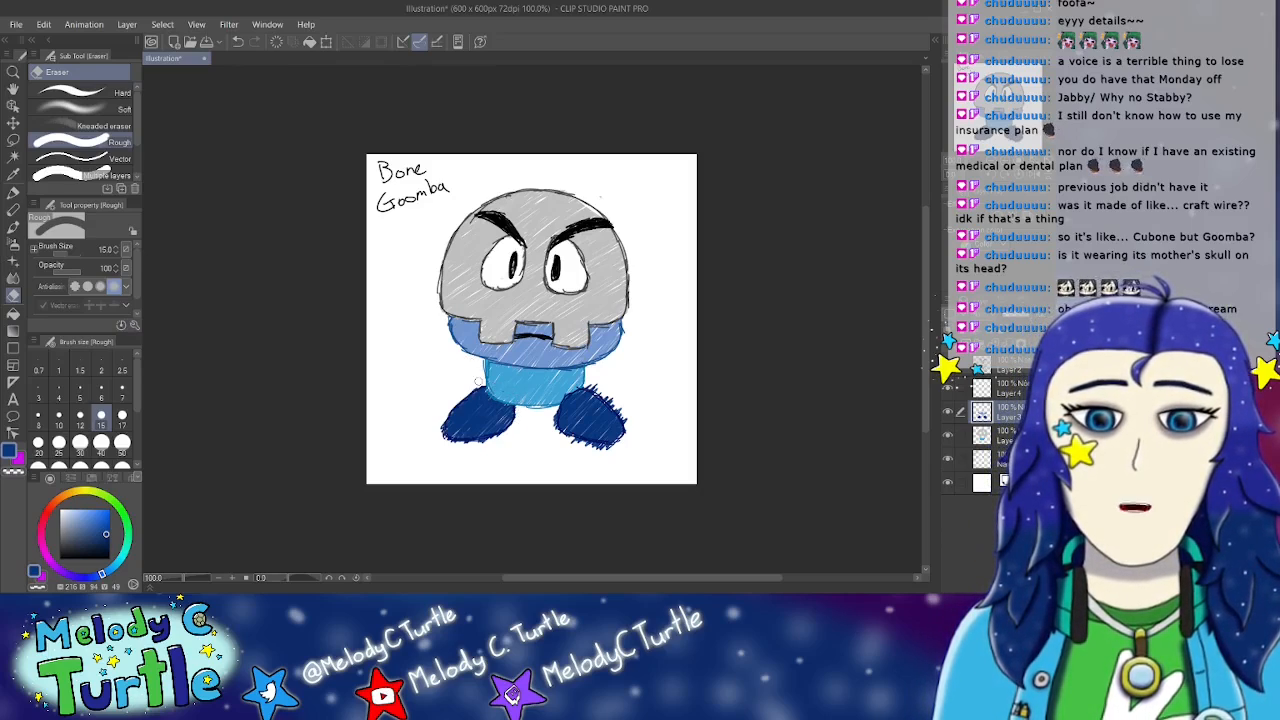
mouse_move(440, 427)
left_mouse_down()
mouse_move(472, 446)
mouse_move(553, 433)
mouse_move(551, 418)
left_mouse_up()
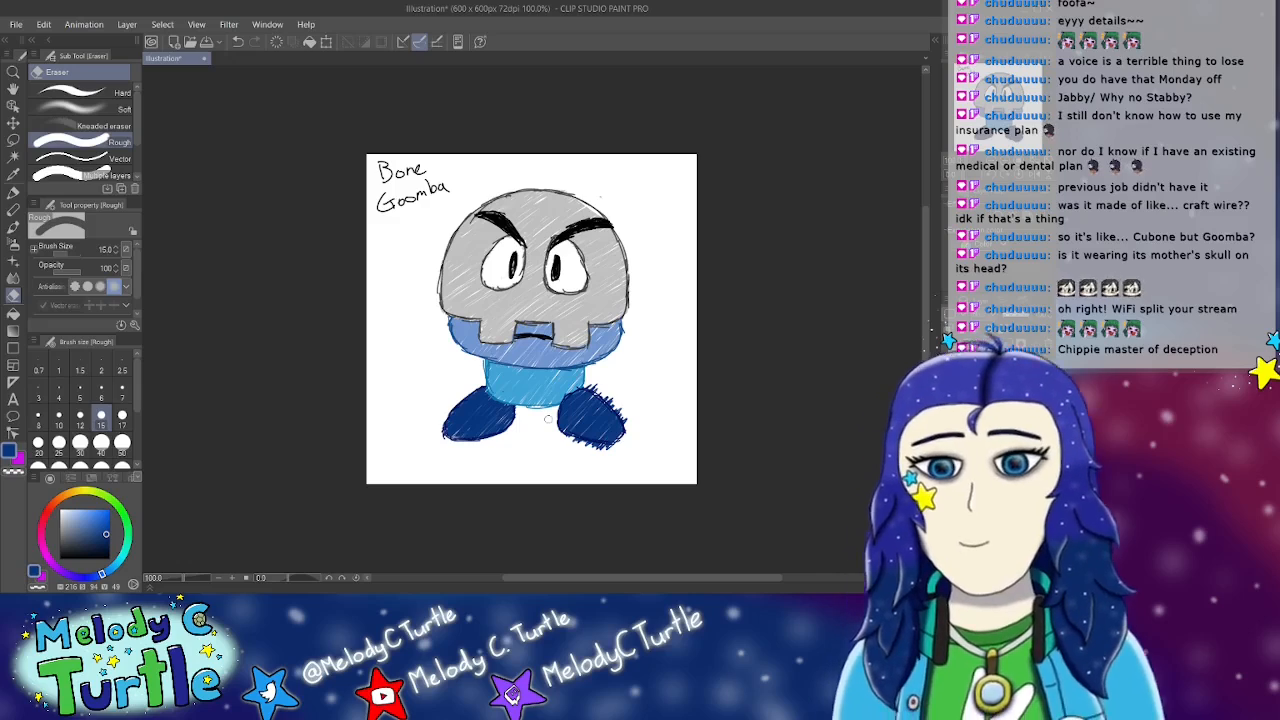
mouse_move(588, 398)
left_mouse_down()
mouse_move(591, 387)
mouse_move(612, 398)
mouse_move(632, 428)
mouse_move(597, 454)
mouse_move(580, 442)
mouse_move(613, 450)
left_mouse_up()
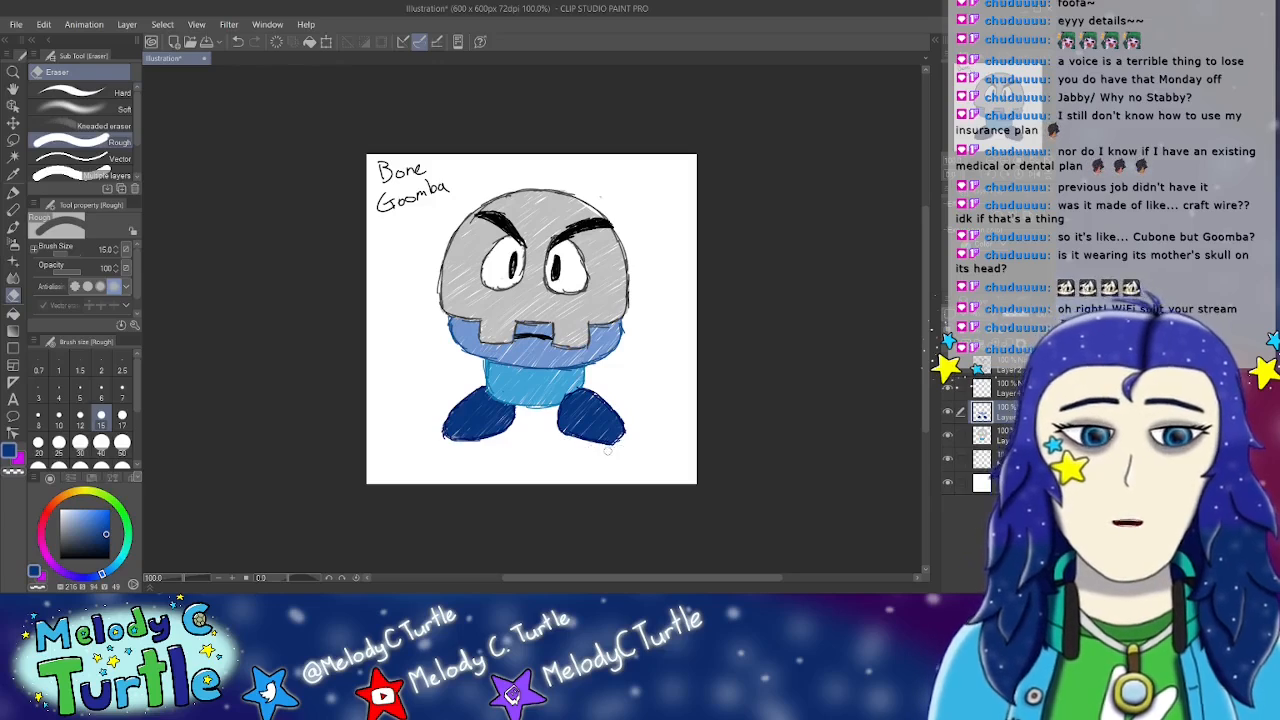
Step: Hide the Name layer that holds the handwritten Bone Goomba title
left_click(948, 455)
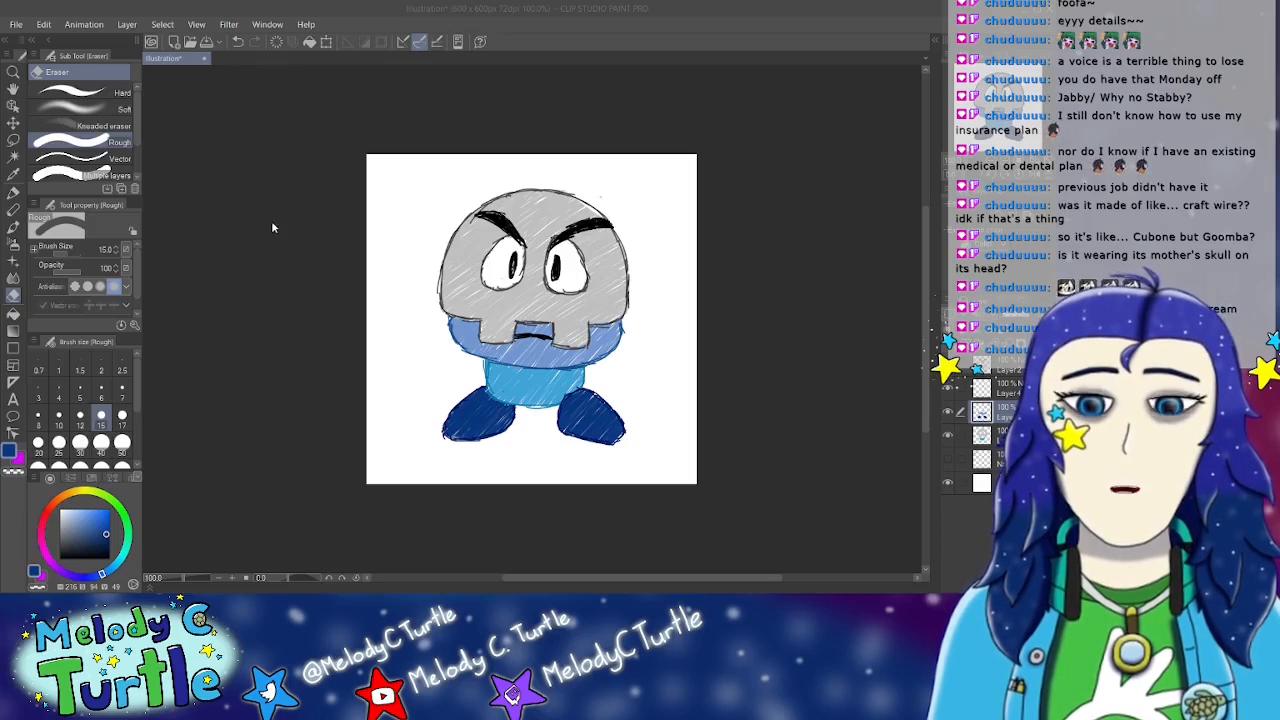
left_click(679, 215)
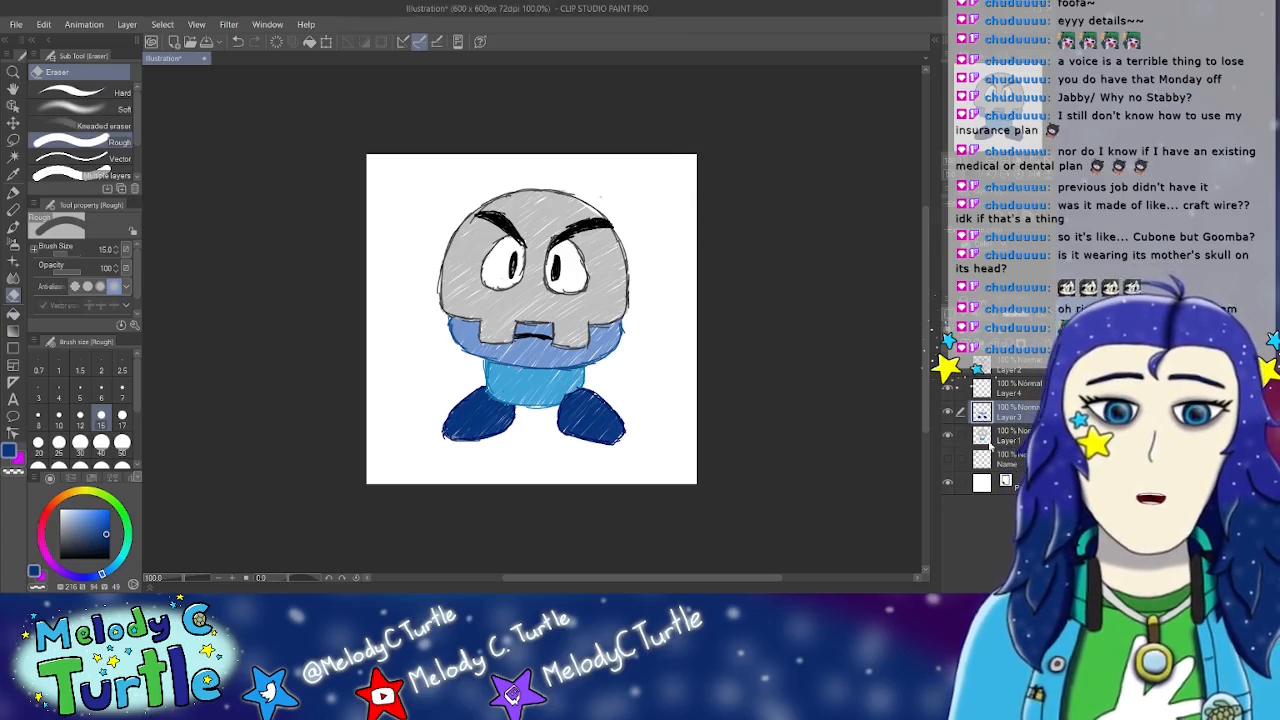
Step: Clear the contents of Layer 3 and Layer 1, then show the Name layer and clear it to empty the canvas
key("Delete")
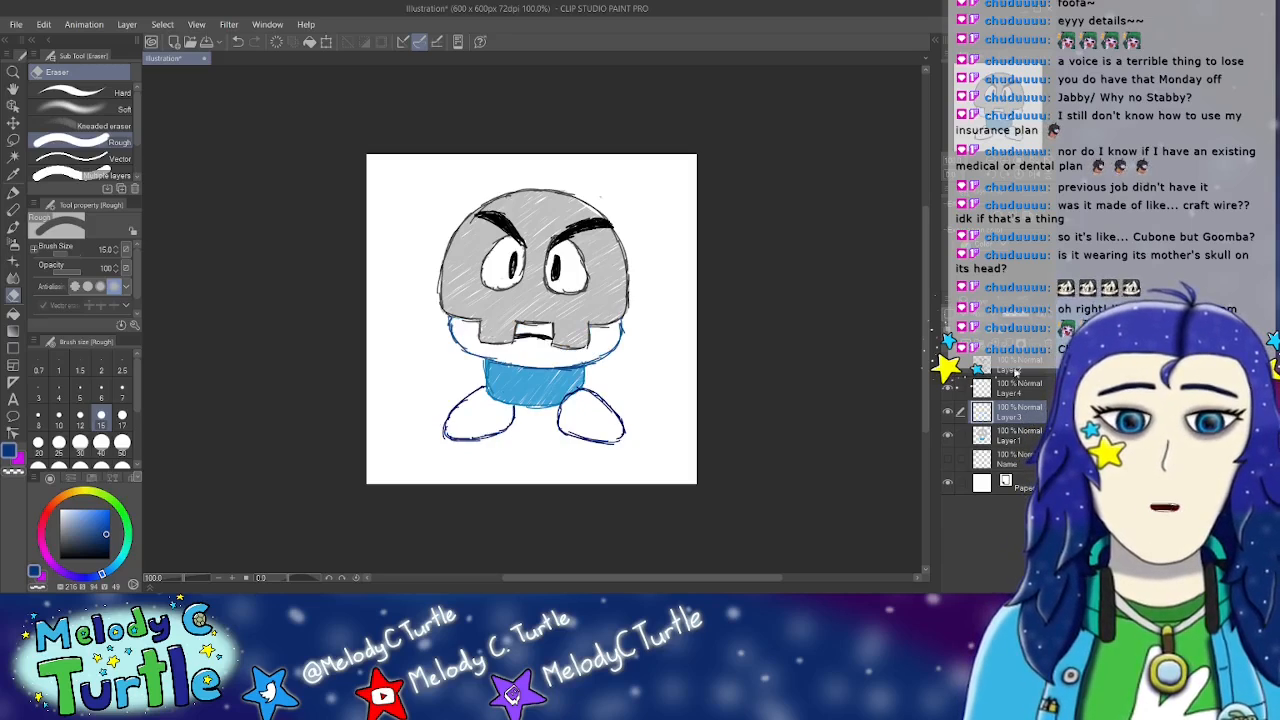
key("Delete")
left_click(1012, 441)
key("Delete")
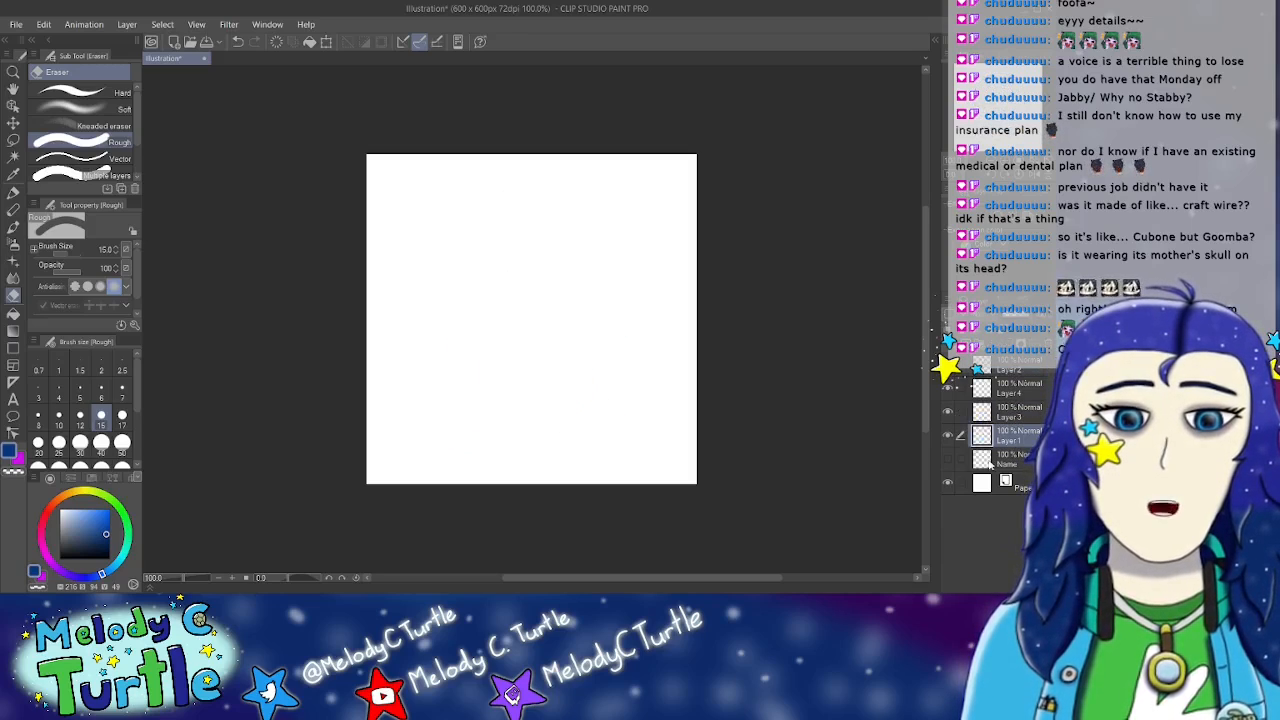
left_click(947, 458)
left_click(1016, 461)
key("Delete")
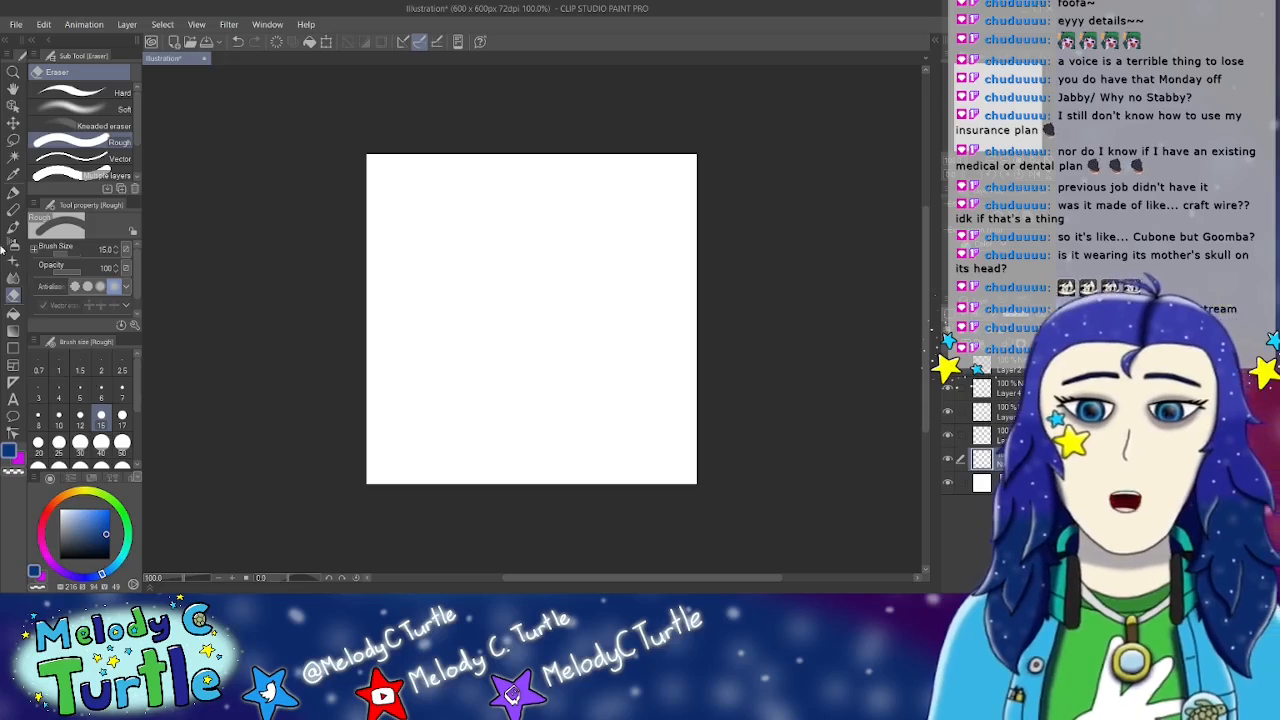
Step: Handwrite the title "Woollet Bill" in black with the Milli pen in the canvas's upper-left corner on the Name layer
left_click(13, 193)
left_click(109, 559)
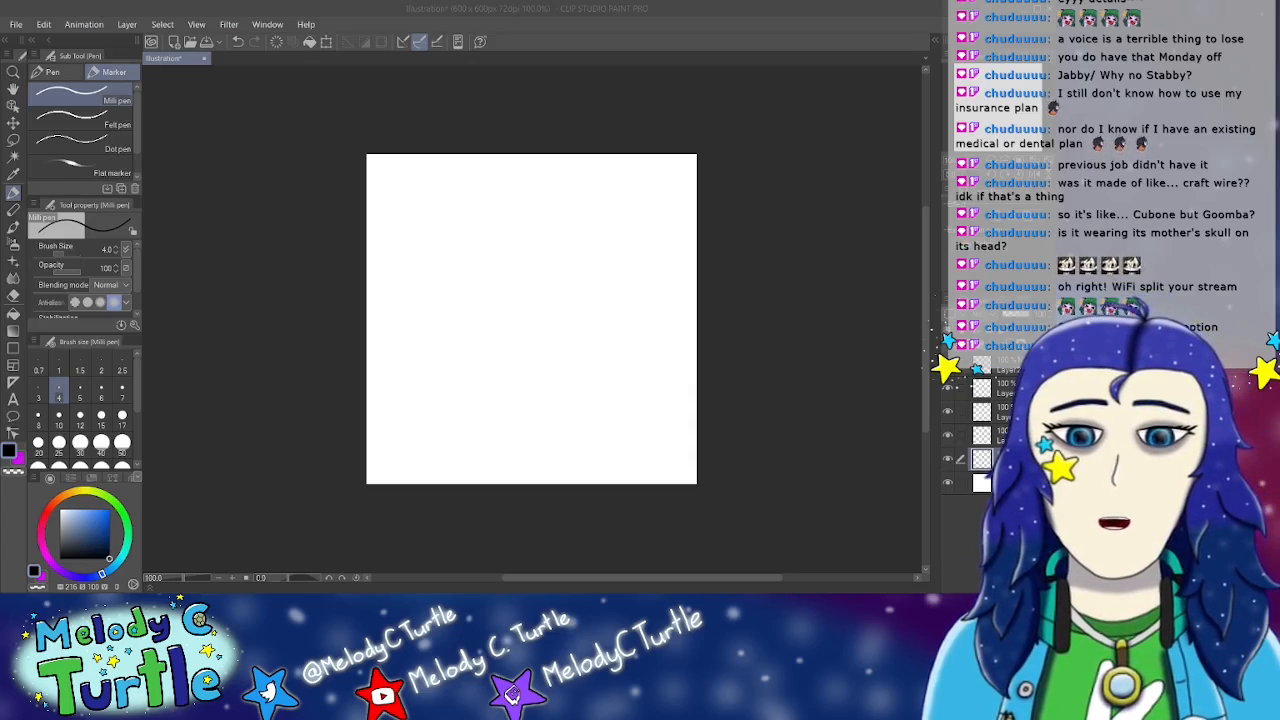
left_click(543, 46)
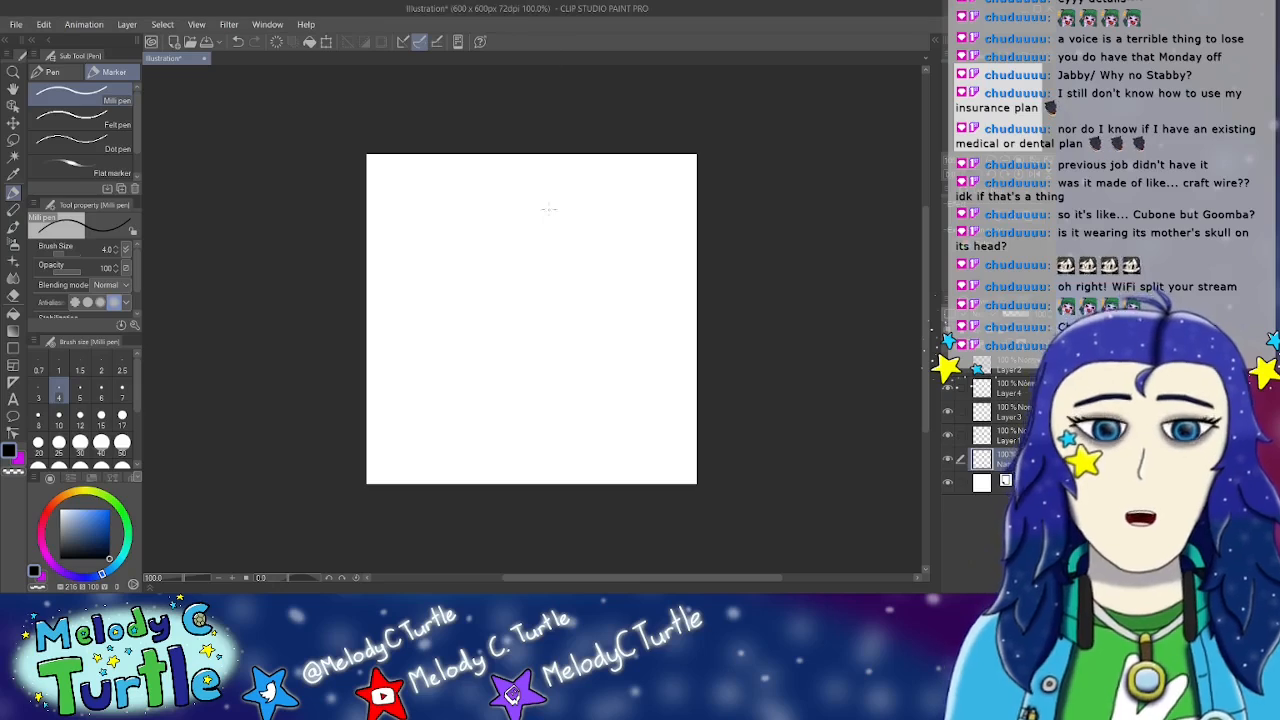
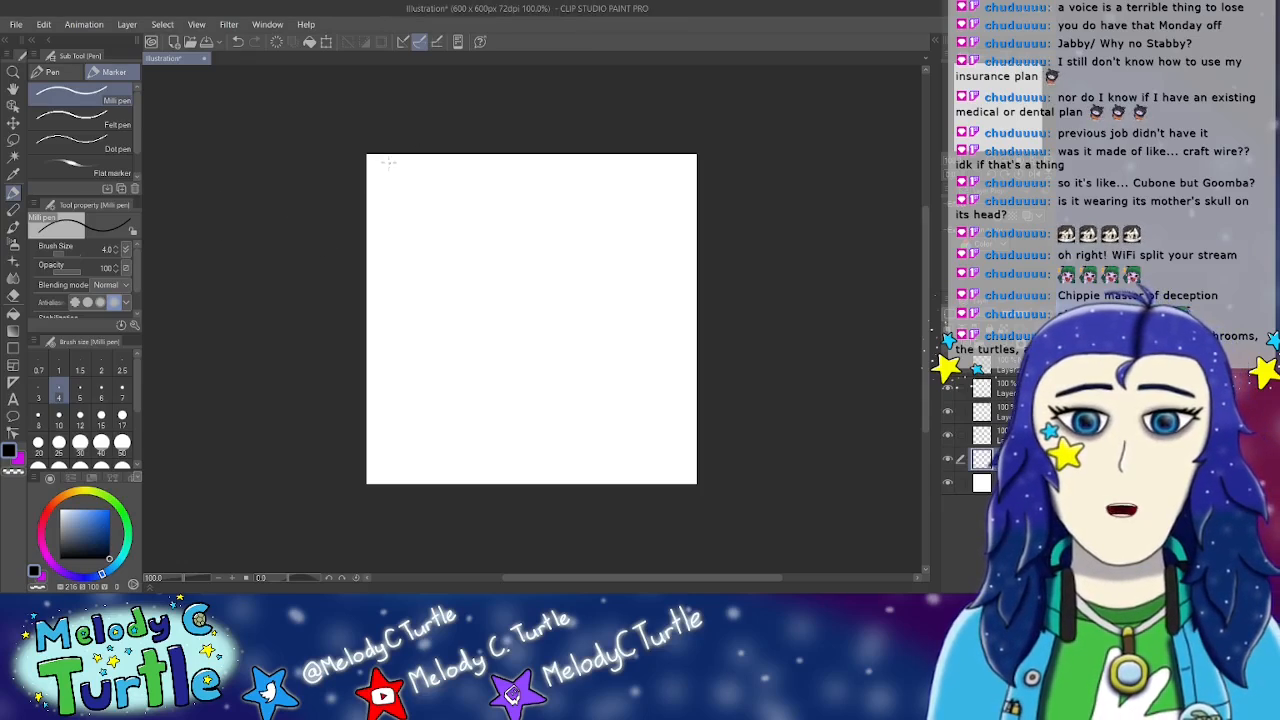
left_click_drag(370, 163, 415, 173)
mouse_move(418, 168)
left_mouse_down()
mouse_move(433, 160)
mouse_move(381, 200)
mouse_move(405, 197)
left_mouse_up()
left_click_drag(411, 176, 411, 197)
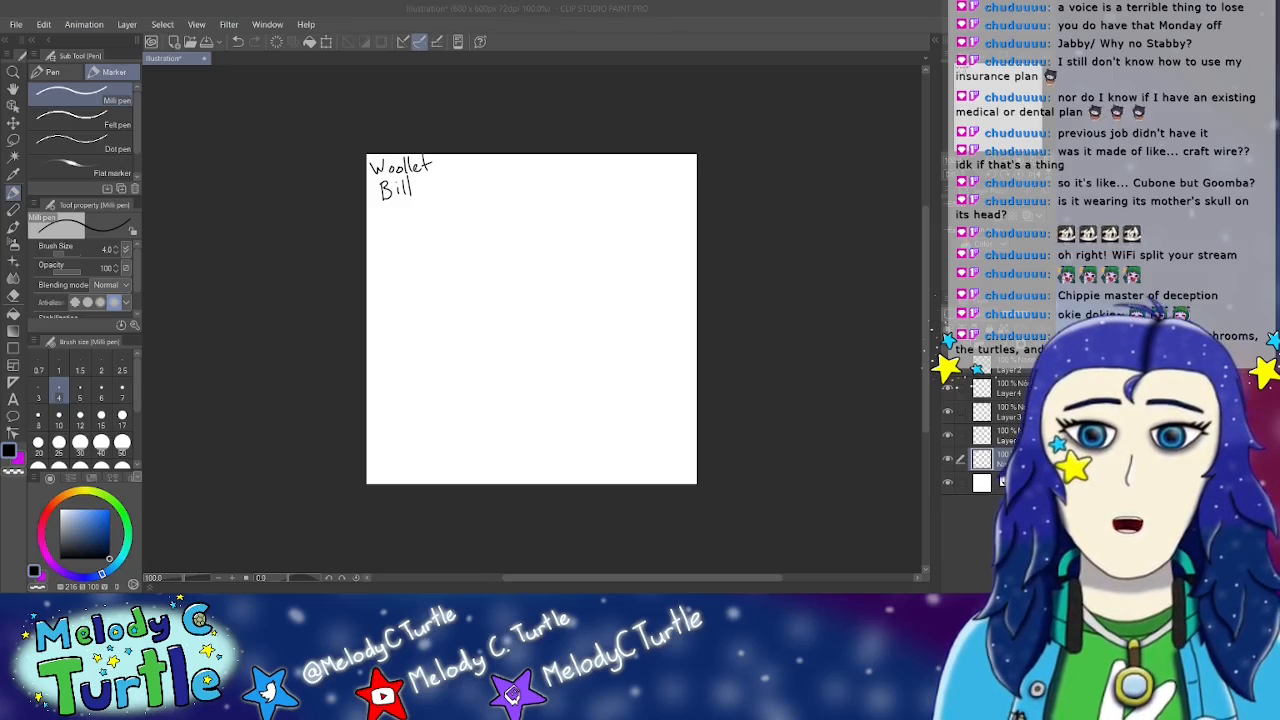
Step: Sketch a bullet-shaped body in mid grey on Layer 2, with its rounded nose pointing left
left_click(997, 370)
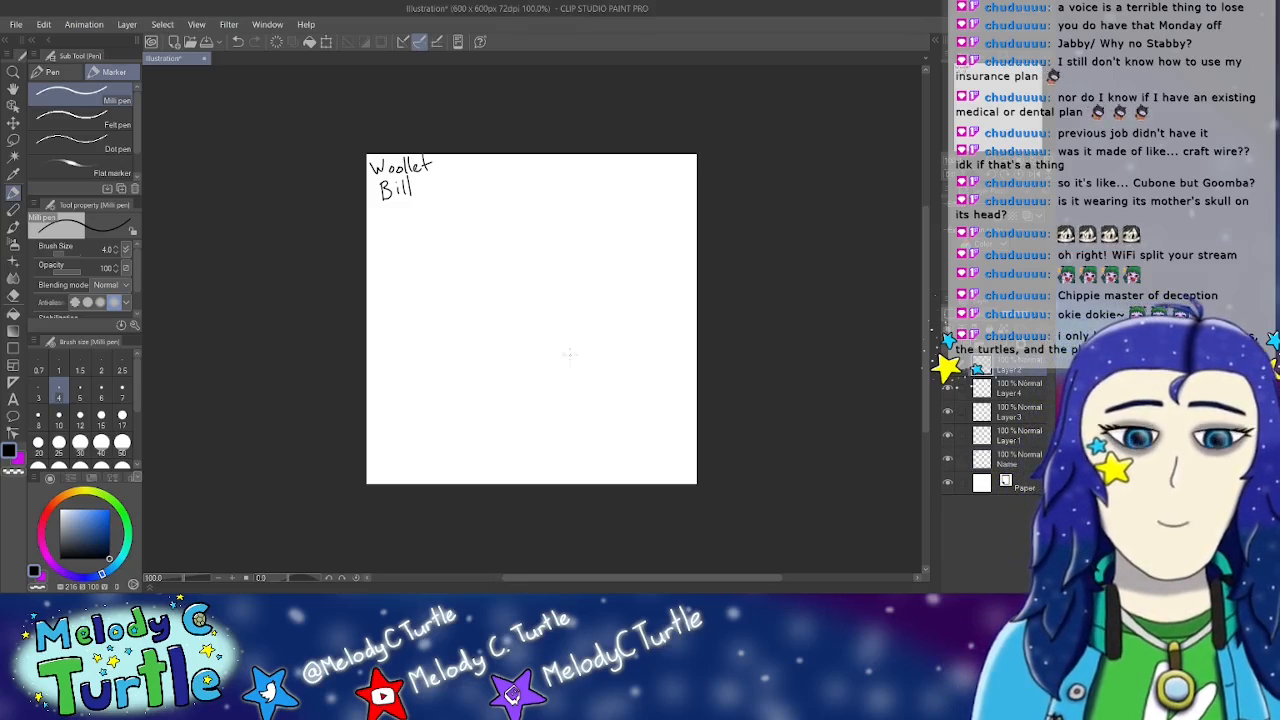
left_click(64, 535)
left_click_drag(63, 536, 59, 530)
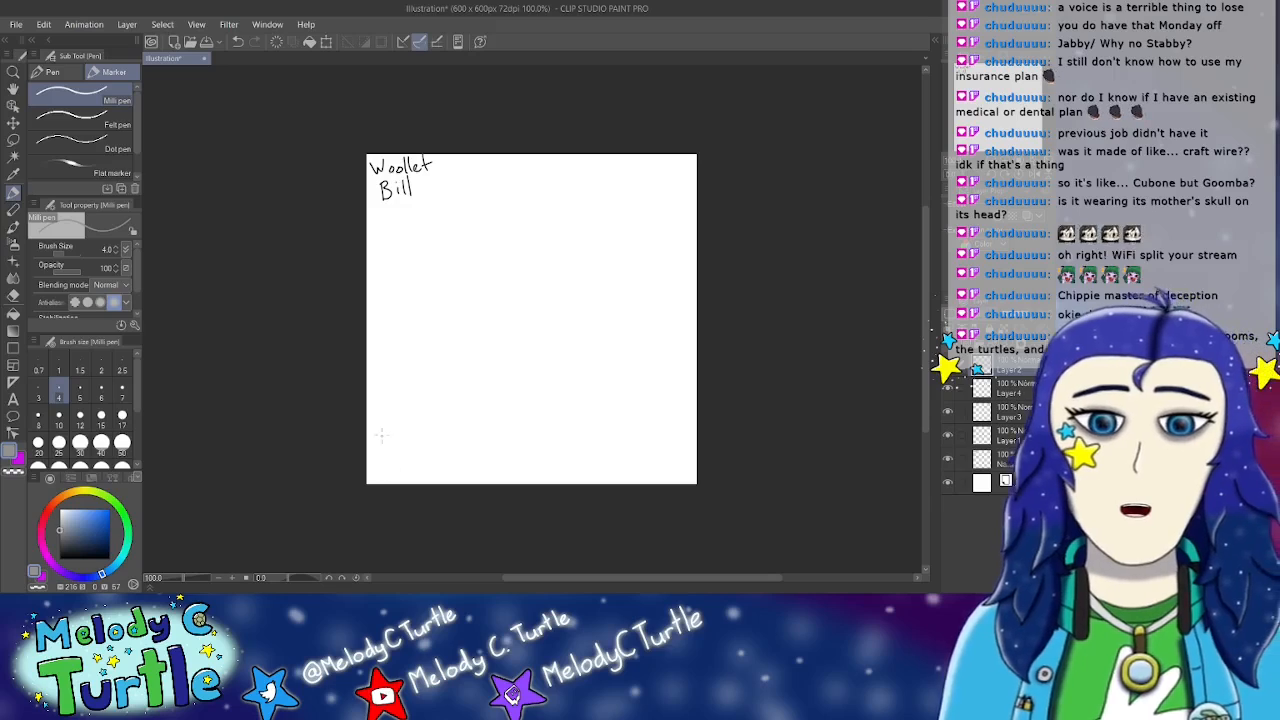
mouse_move(432, 276)
left_mouse_down()
mouse_move(407, 302)
mouse_move(421, 282)
mouse_move(401, 329)
mouse_move(410, 344)
mouse_move(397, 328)
mouse_move(446, 368)
left_mouse_up()
mouse_move(420, 282)
left_mouse_down()
mouse_move(456, 262)
mouse_move(546, 264)
mouse_move(554, 360)
left_mouse_up()
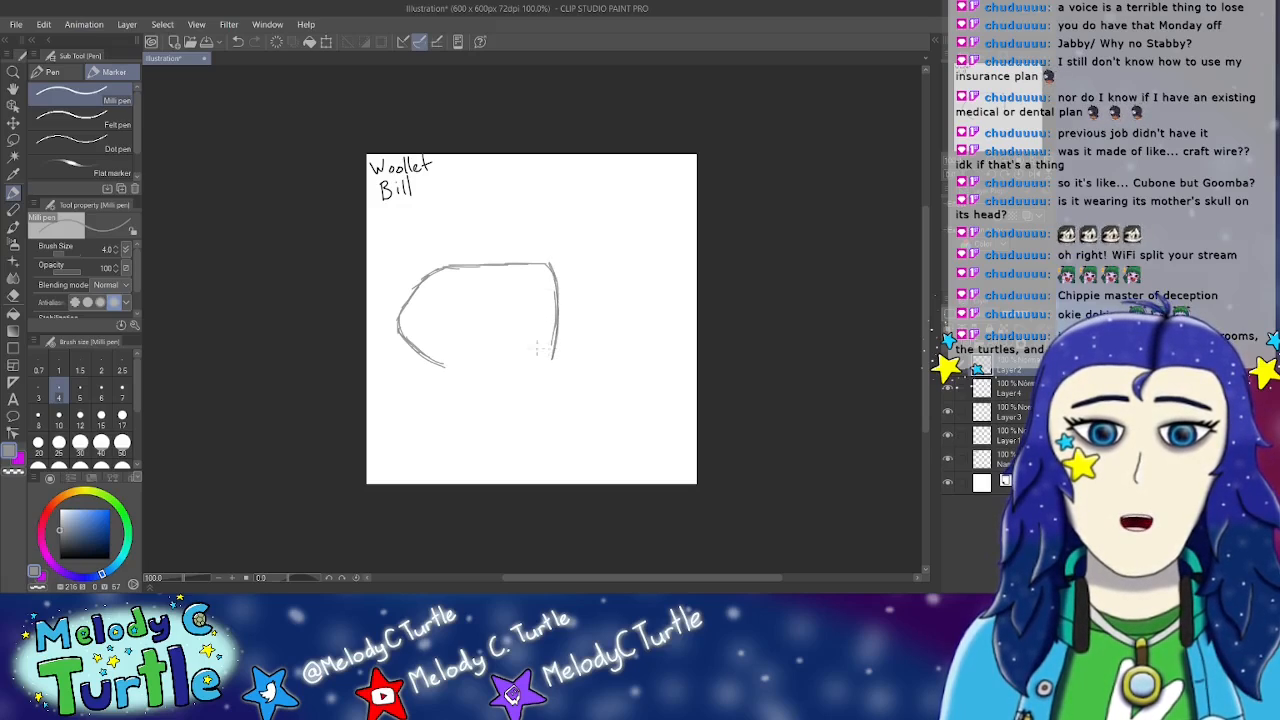
left_click_drag(436, 362, 553, 367)
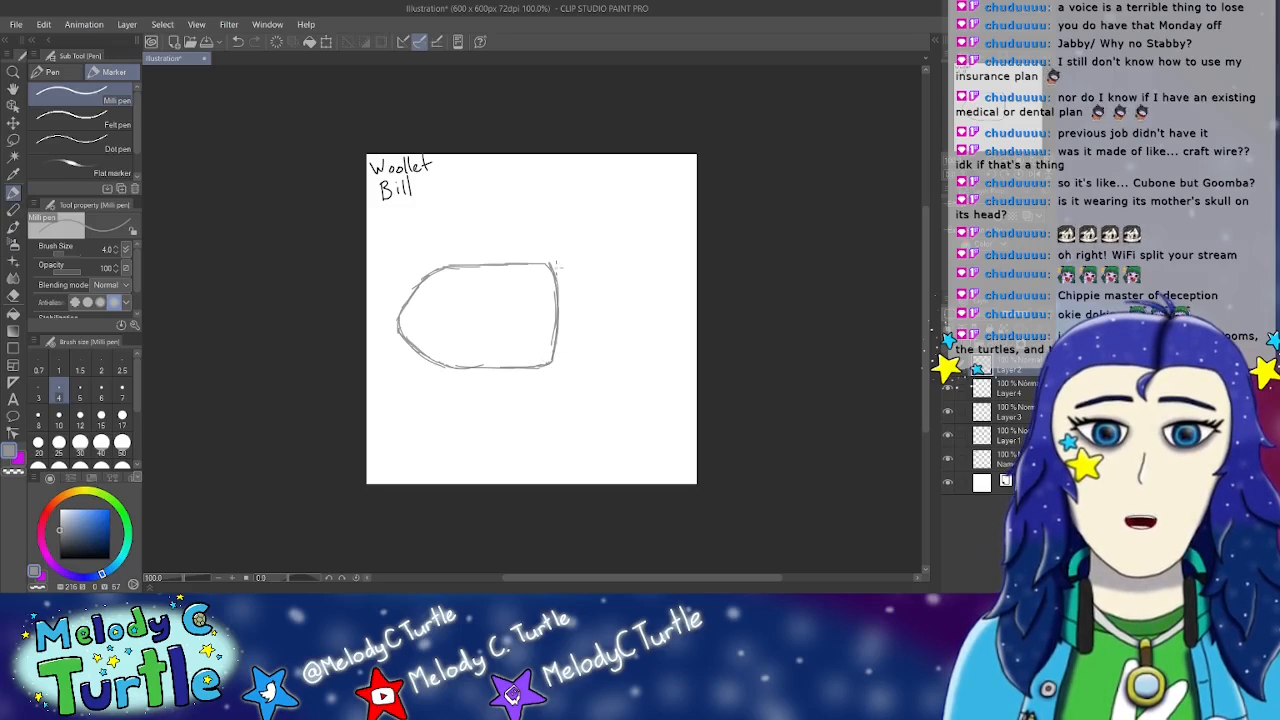
Step: Add a band with rounded corners behind the bullet body, and shift the sketch slightly left and down
mouse_move(552, 265)
left_mouse_down()
mouse_move(590, 278)
mouse_move(586, 342)
mouse_move(594, 321)
mouse_move(570, 367)
mouse_move(548, 358)
mouse_move(565, 372)
mouse_move(590, 334)
left_mouse_up()
left_click(13, 122)
left_click_drag(512, 345, 495, 354)
left_click(14, 193)
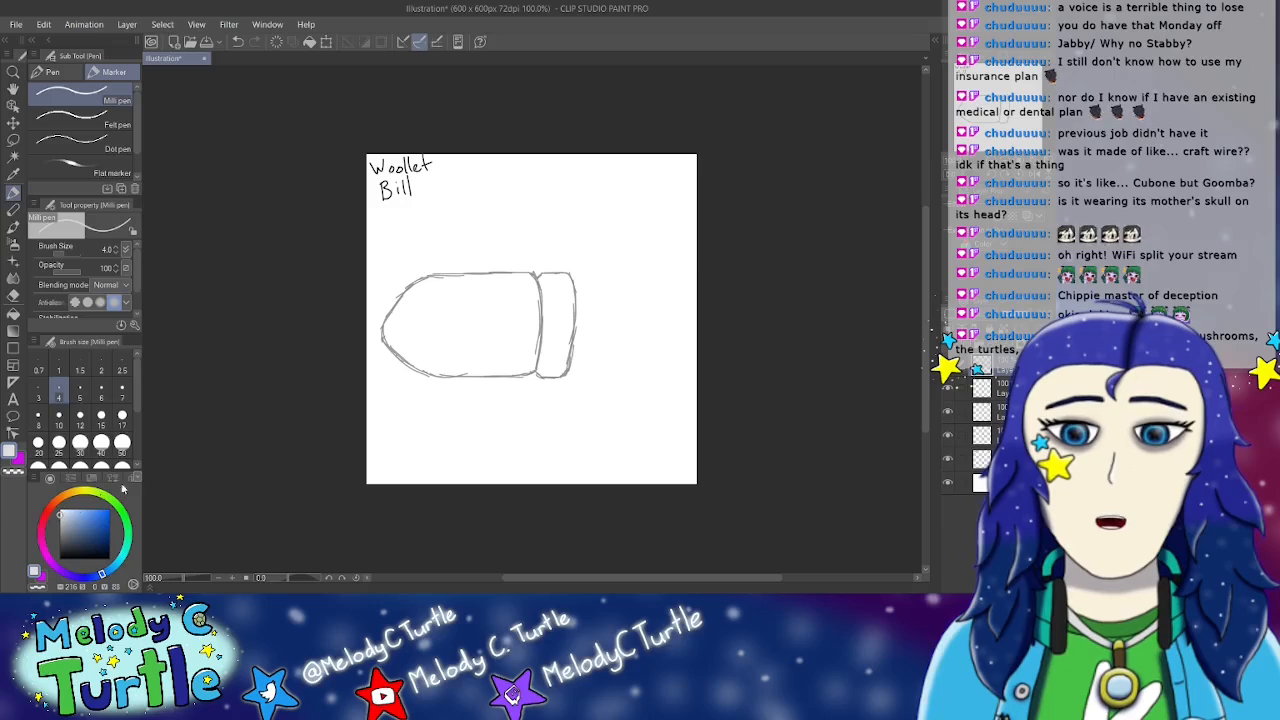
Step: Sketch two light grey smoke puffs trailing behind the band to the canvas edge, moving the drawing left to make room
mouse_move(580, 290)
left_mouse_down()
mouse_move(641, 294)
mouse_move(648, 340)
left_mouse_up()
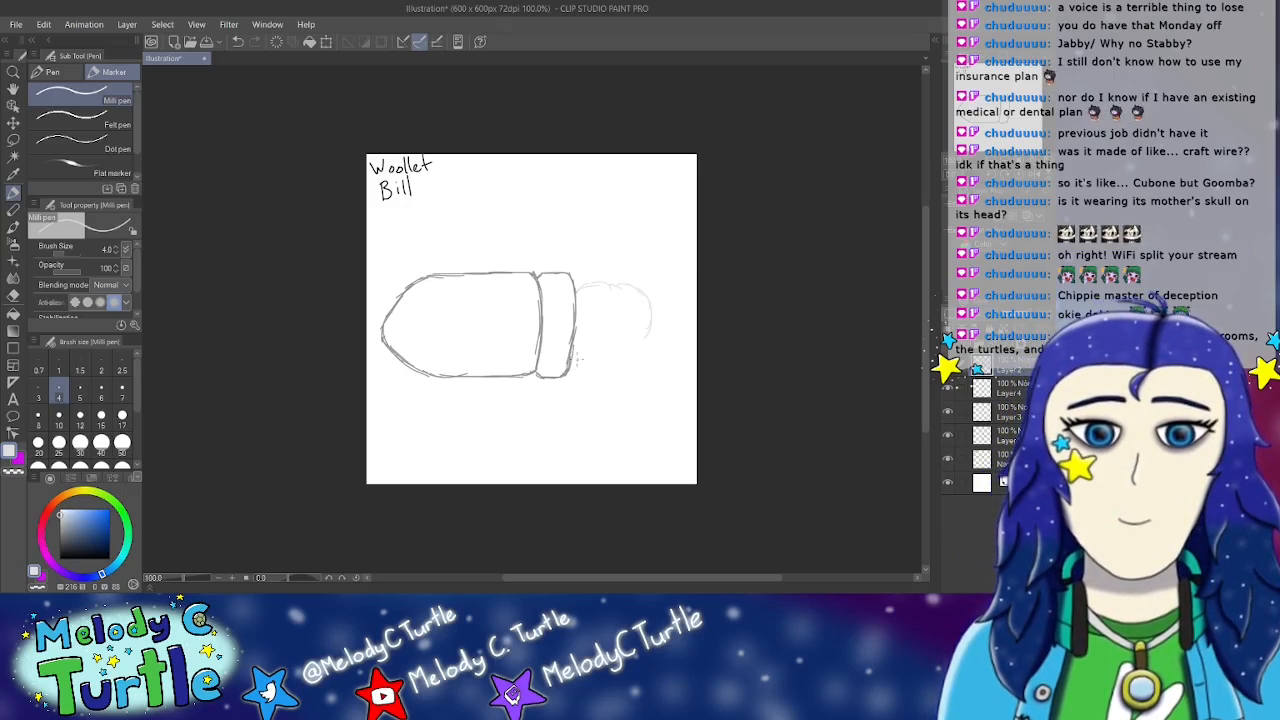
left_click_drag(586, 371, 592, 368)
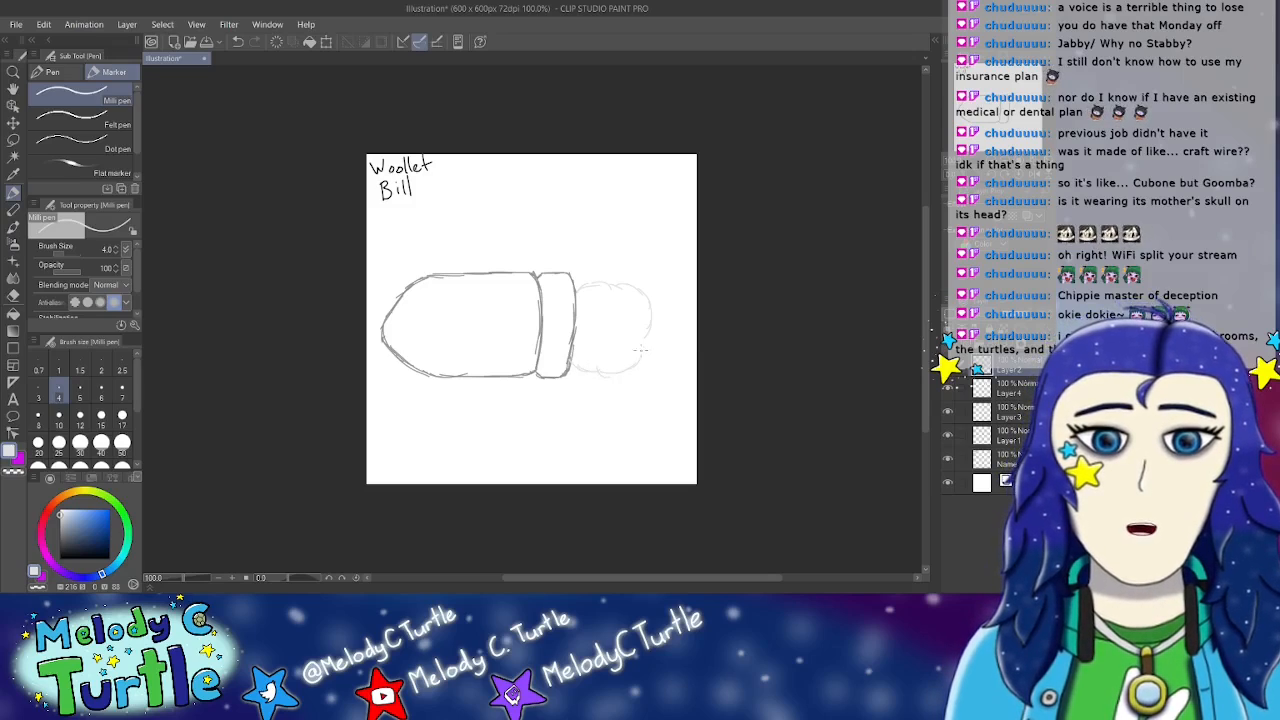
key("k")
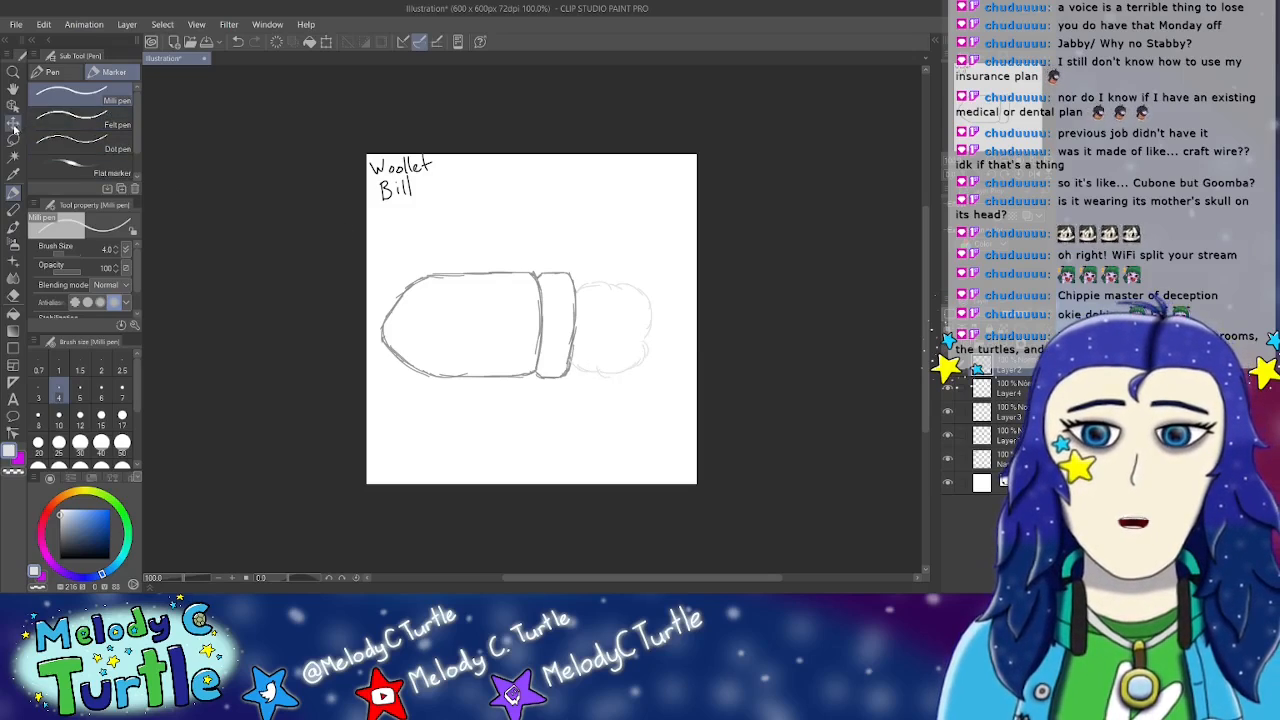
left_click_drag(476, 333, 469, 331)
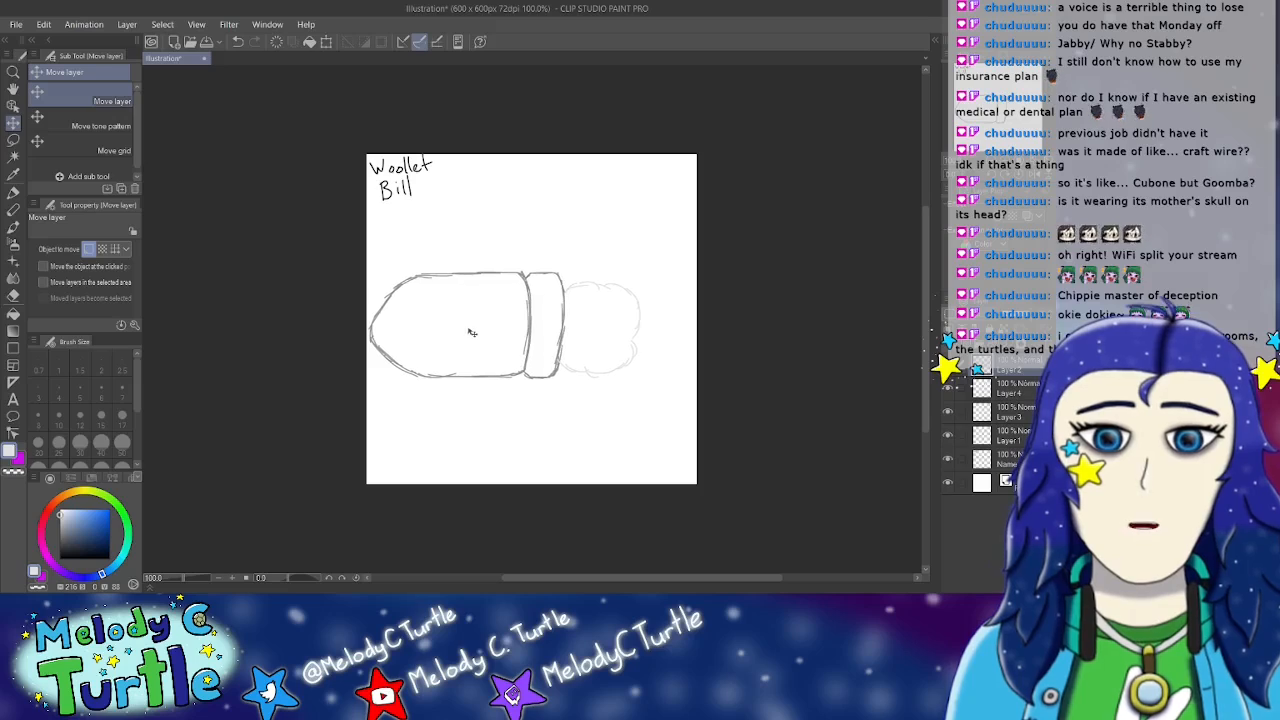
key("p")
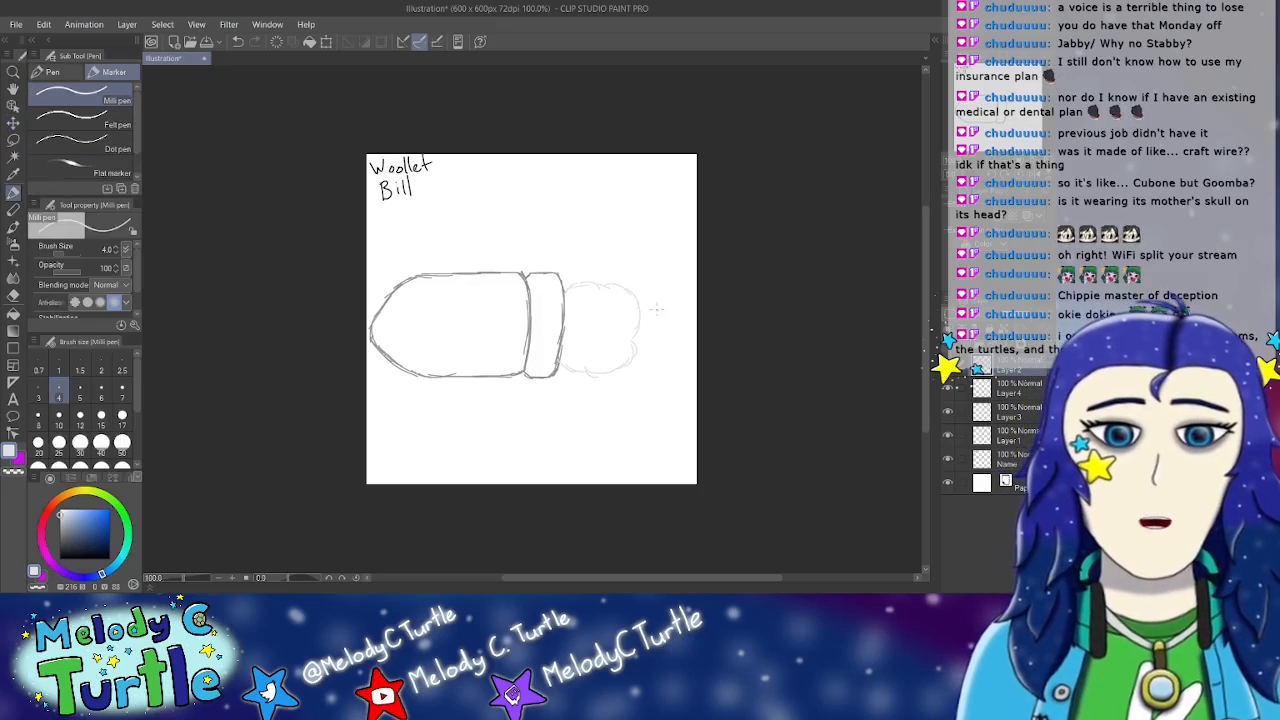
left_click_drag(641, 300, 671, 291)
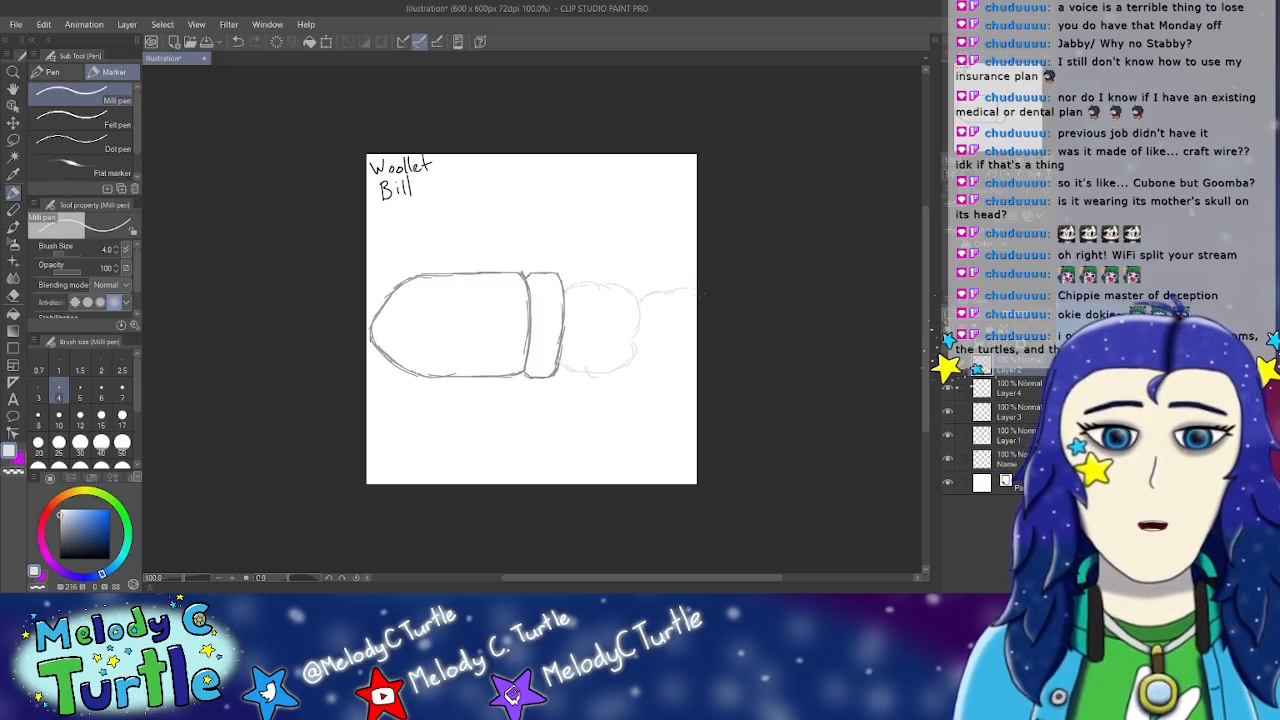
left_click_drag(630, 366, 700, 370)
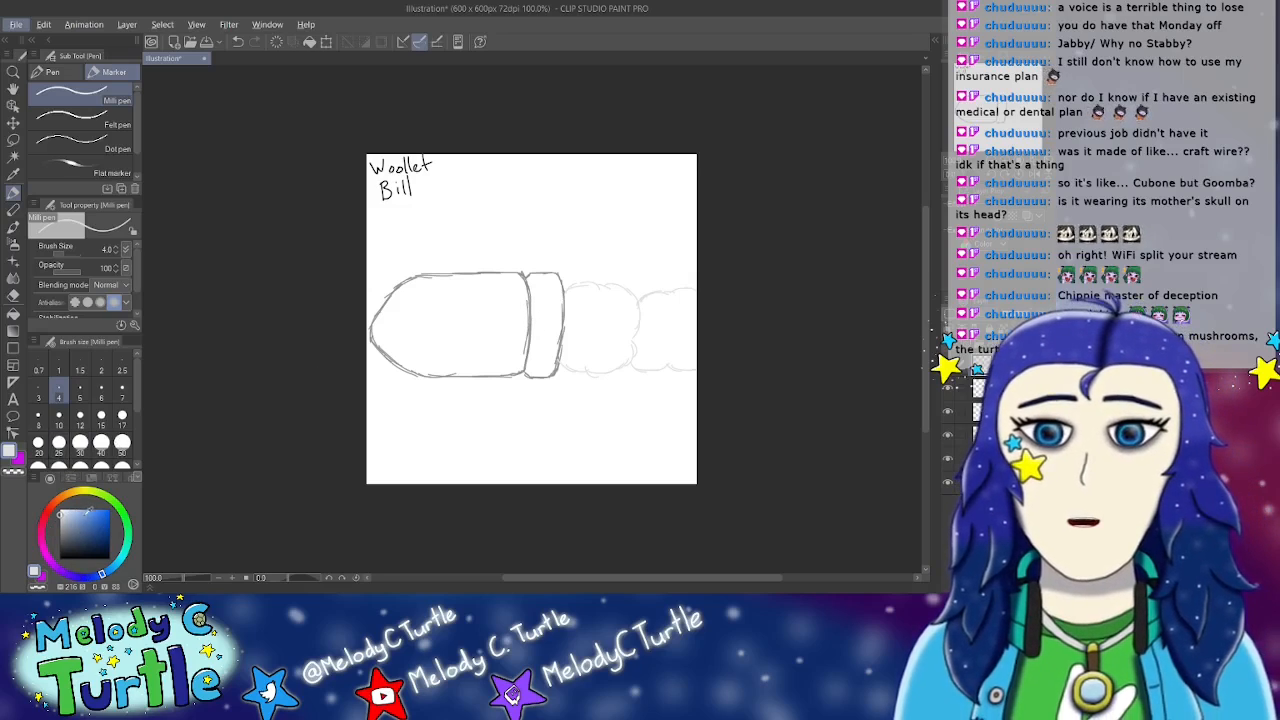
Step: Draw a slanted, angry eye in black near the bullet's nose, undoing the misplaced lines
left_click(109, 558)
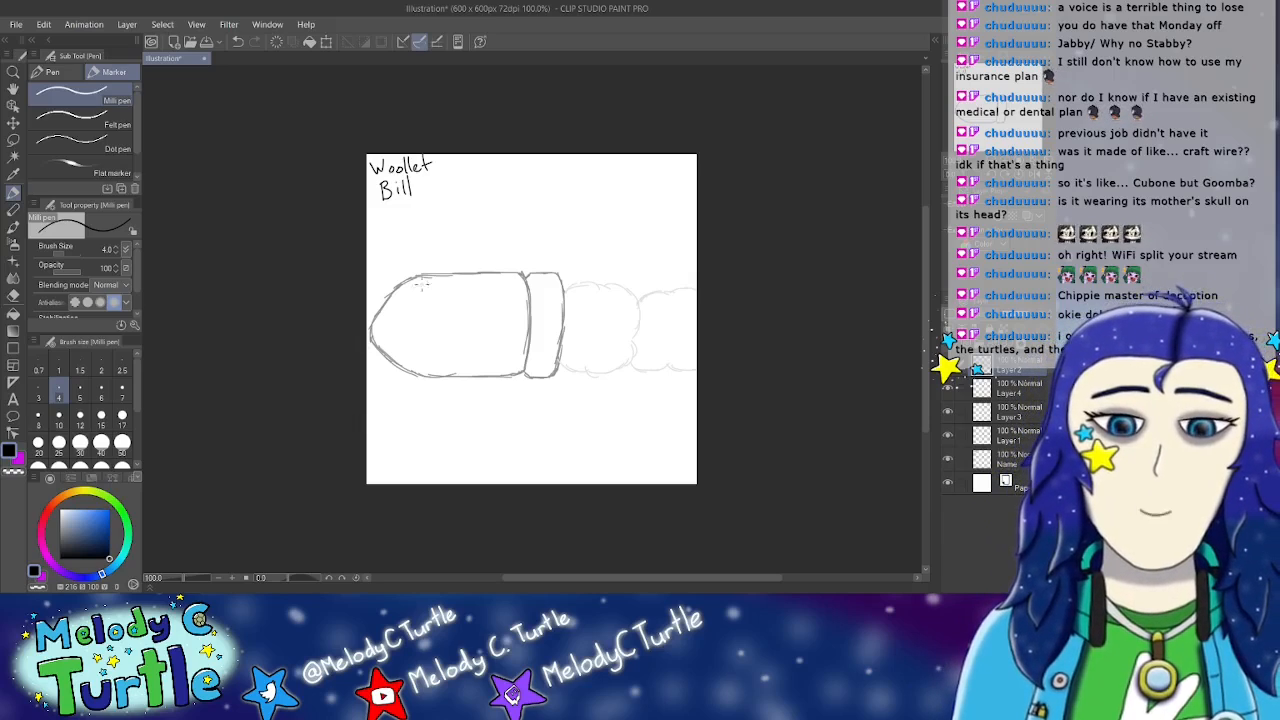
left_click_drag(410, 295, 406, 310)
key("ctrl+z")
left_click_drag(397, 310, 420, 293)
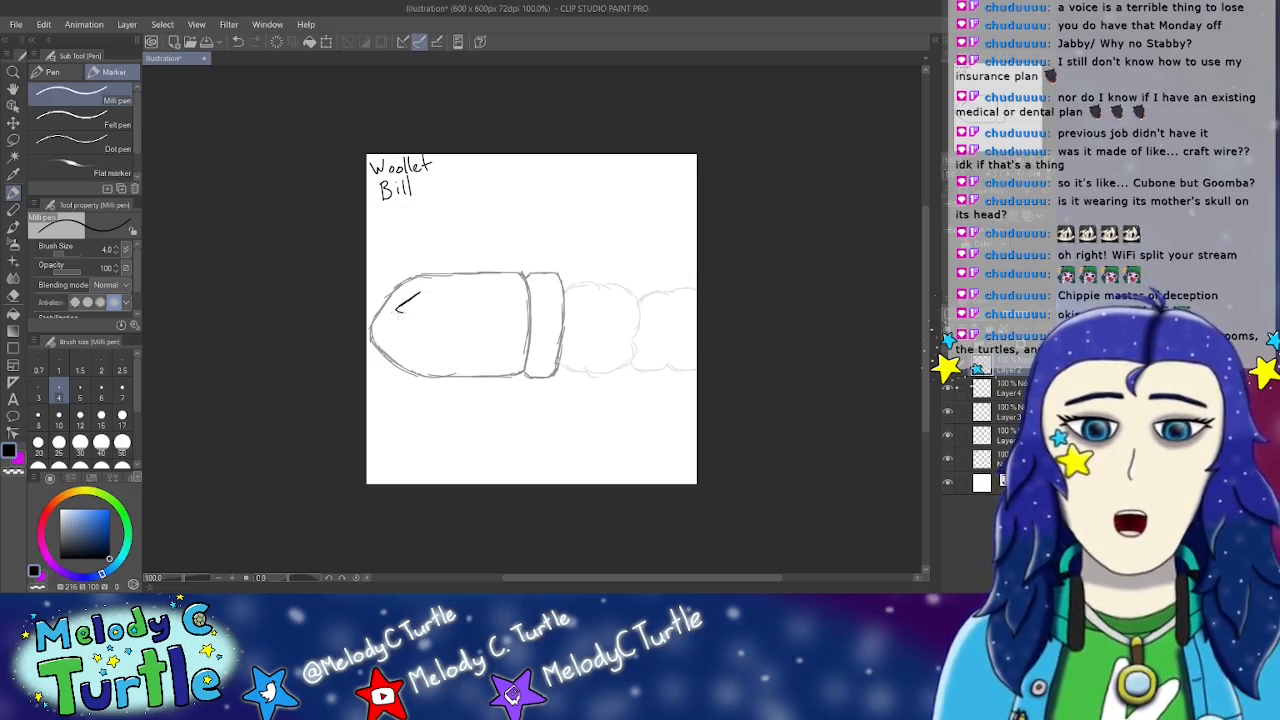
key("ctrl+z")
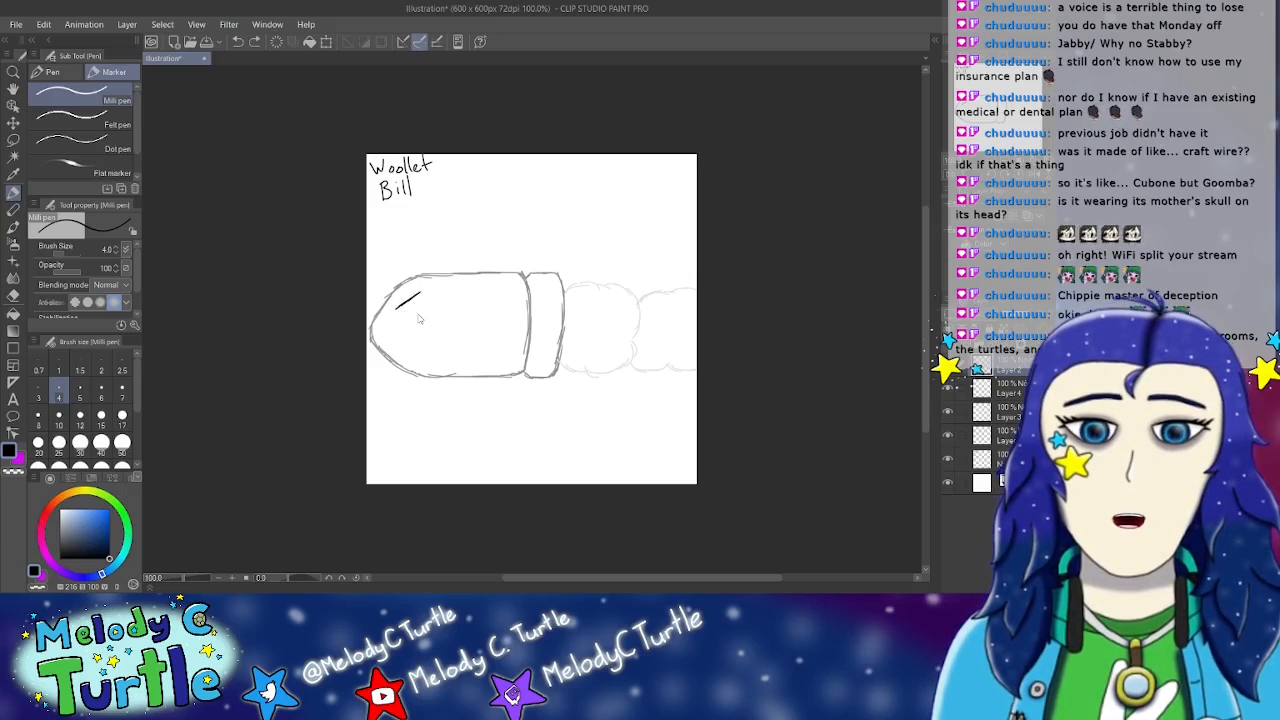
left_click_drag(391, 320, 410, 309)
key("ctrl+z")
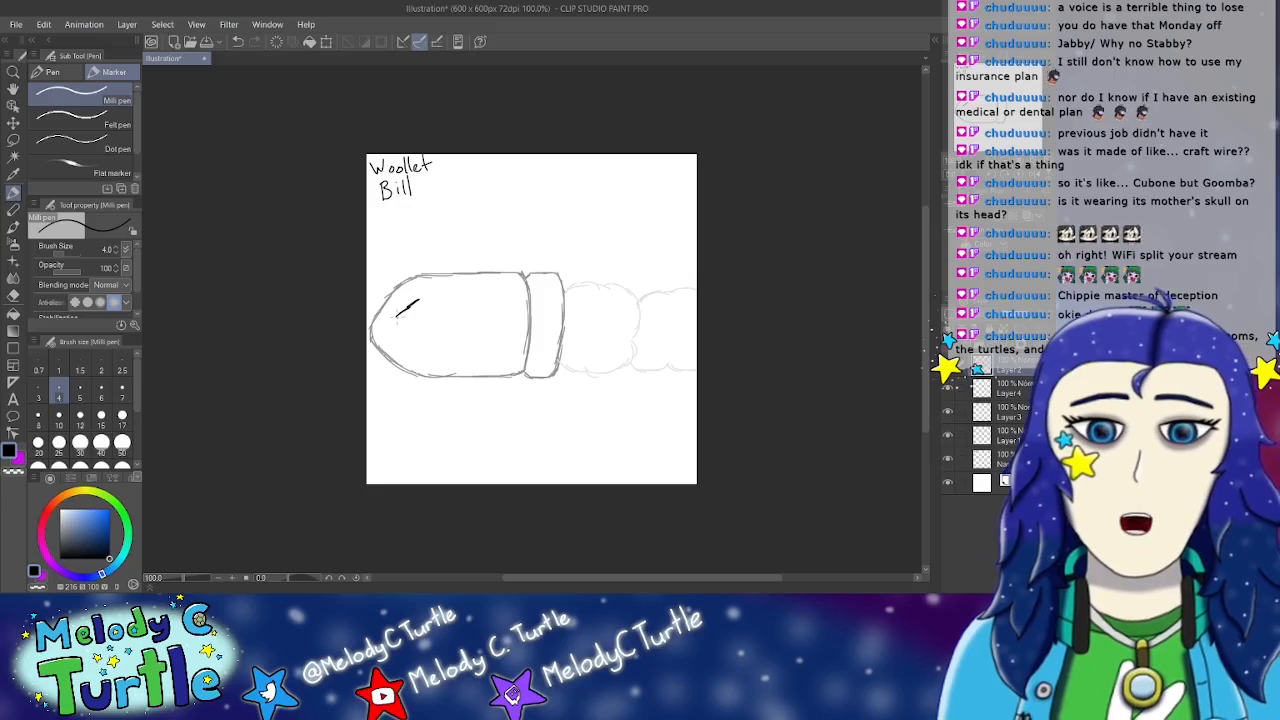
mouse_move(416, 319)
left_mouse_down()
mouse_move(424, 298)
mouse_move(416, 318)
left_mouse_up()
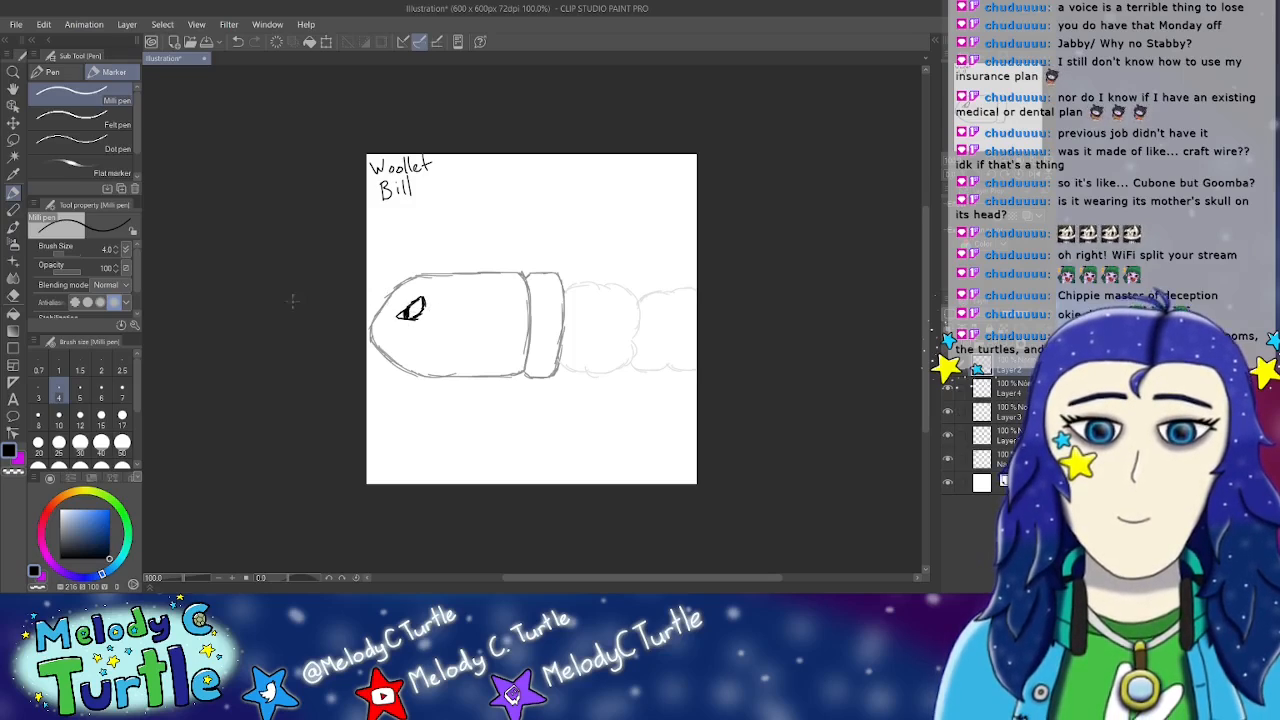
Step: Touch up the eye's black outline and pupil, and draw a bent arm with a fist on the body
left_click(13, 296)
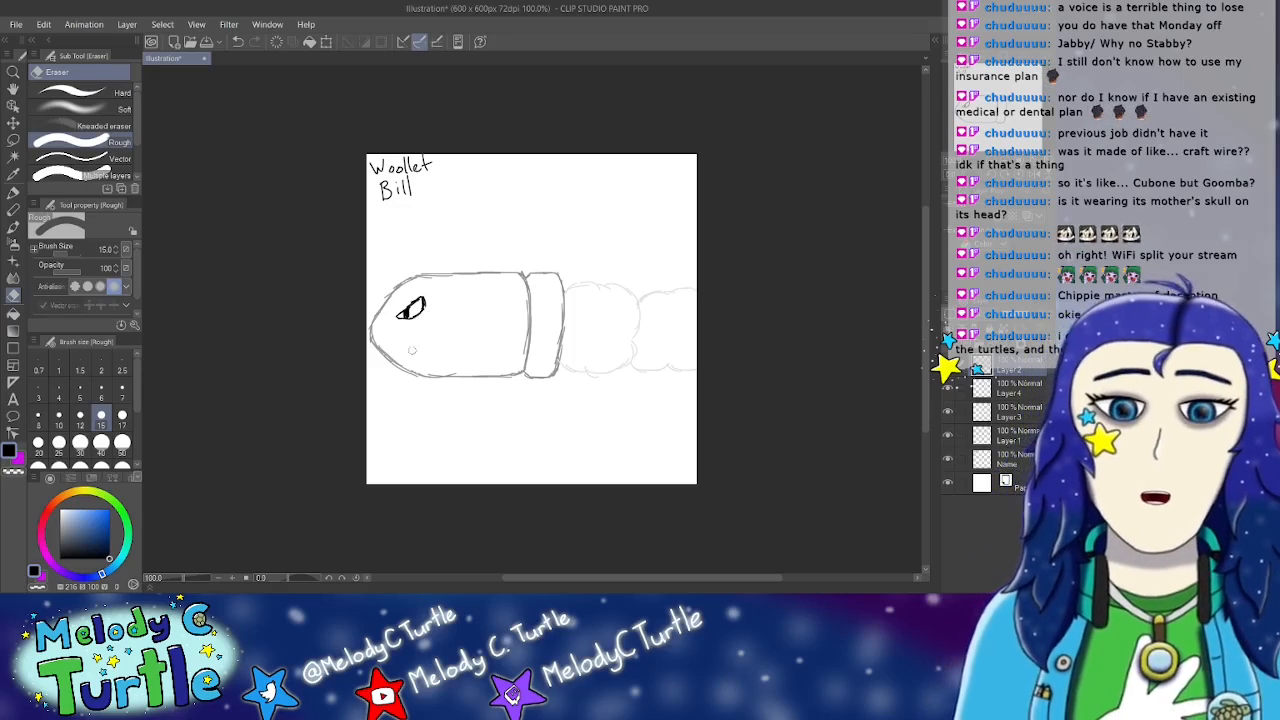
left_click(13, 191)
mouse_move(399, 310)
left_mouse_down()
mouse_move(400, 322)
mouse_move(418, 312)
left_mouse_up()
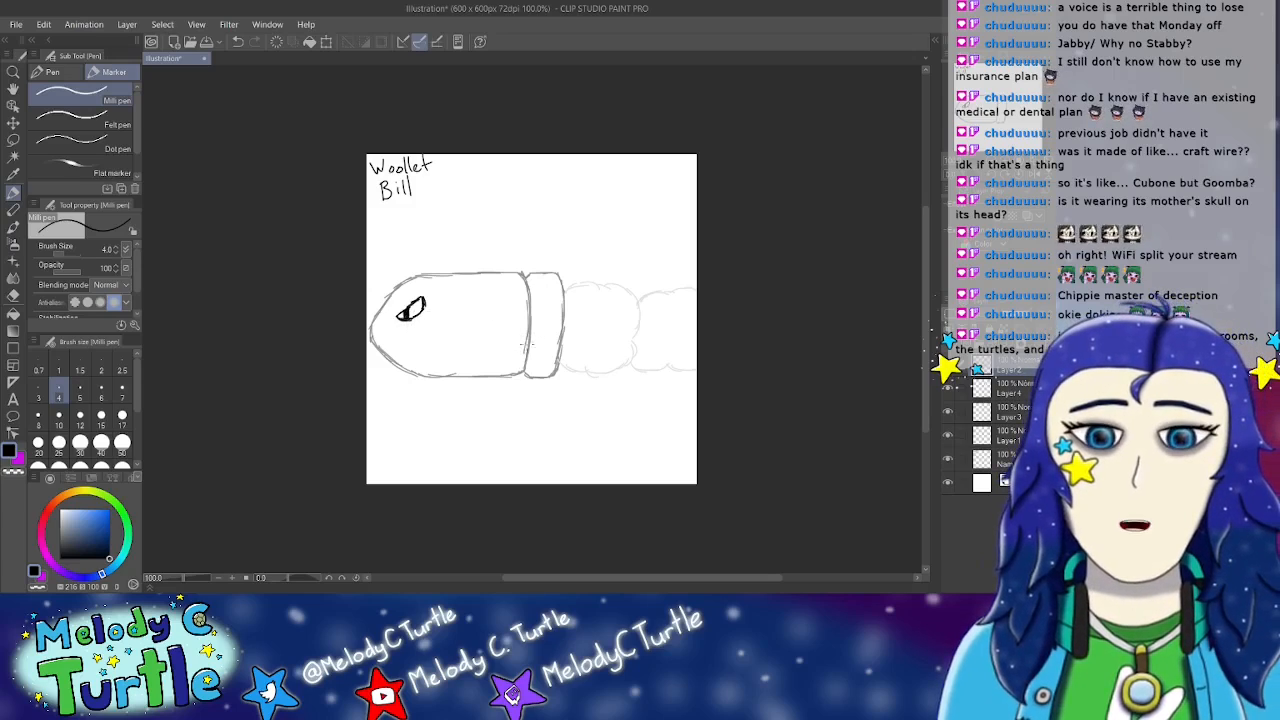
mouse_move(445, 319)
left_mouse_down()
mouse_move(451, 306)
mouse_move(490, 334)
mouse_move(428, 332)
mouse_move(416, 362)
mouse_move(488, 352)
mouse_move(494, 334)
mouse_move(490, 346)
mouse_move(465, 336)
left_mouse_up()
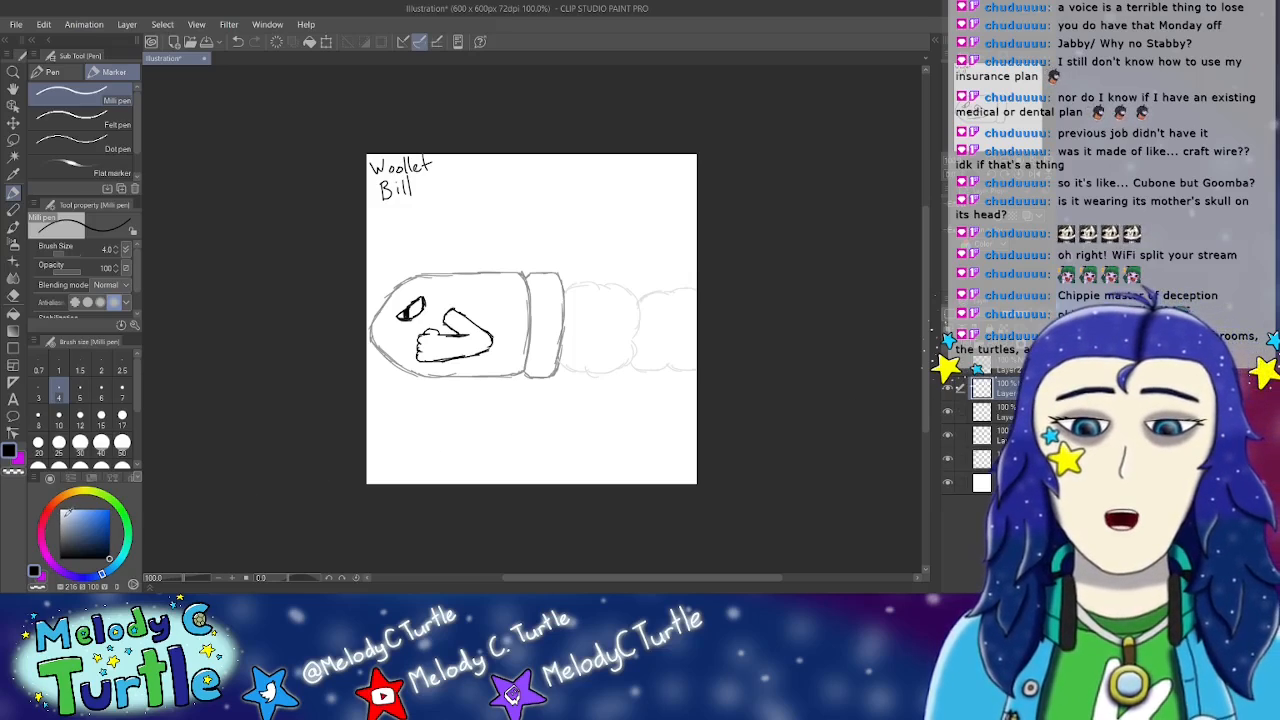
Step: Shade the bullet from its nose to the middle of the body with slanted light grey strokes on Layer 4
left_click_drag(70, 515, 60, 514)
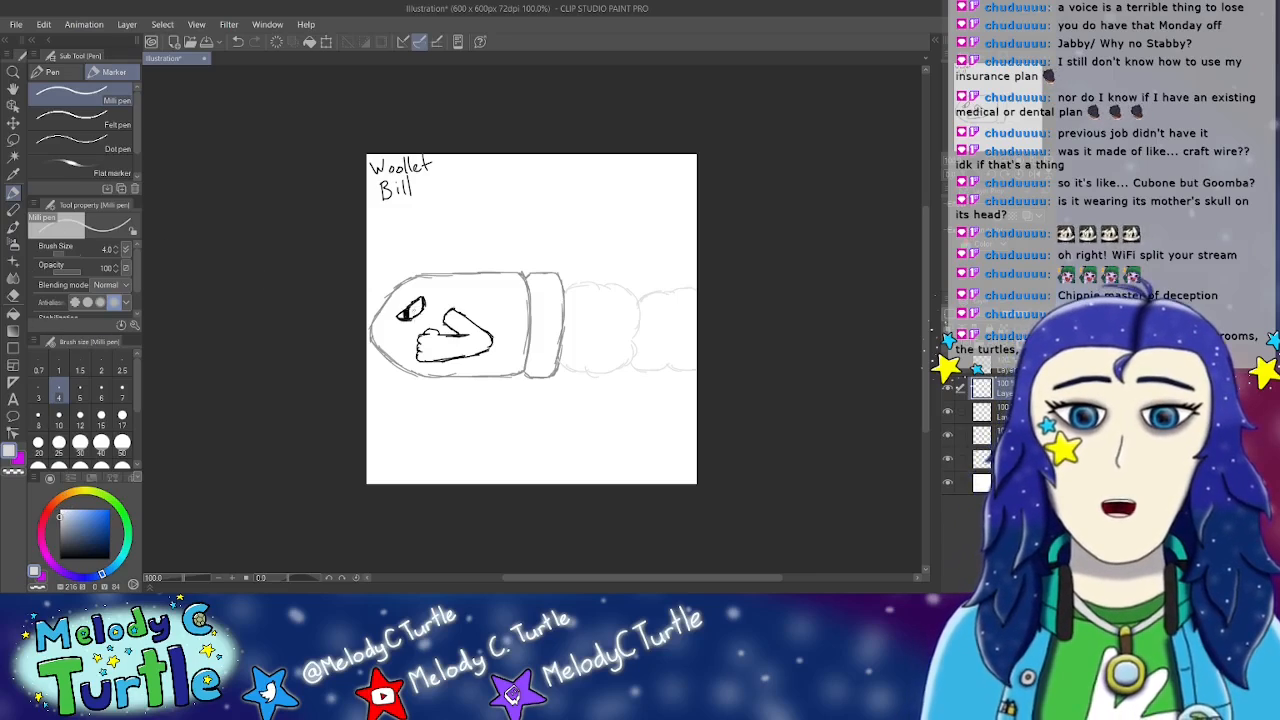
mouse_move(380, 325)
left_mouse_down()
mouse_move(406, 288)
mouse_move(385, 312)
left_mouse_up()
key("ctrl+z")
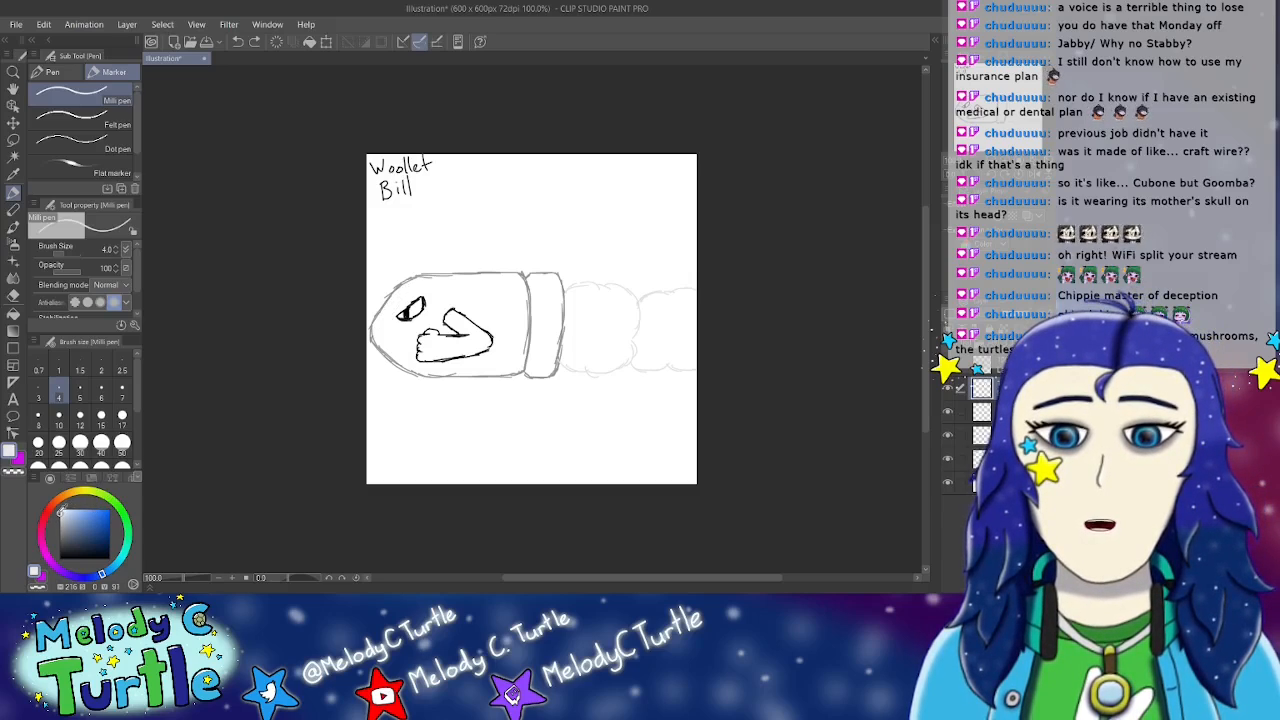
mouse_move(380, 322)
left_mouse_down()
mouse_move(428, 270)
mouse_move(367, 342)
mouse_move(423, 272)
mouse_move(380, 330)
mouse_move(385, 320)
mouse_move(388, 343)
mouse_move(440, 270)
mouse_move(394, 353)
left_mouse_up()
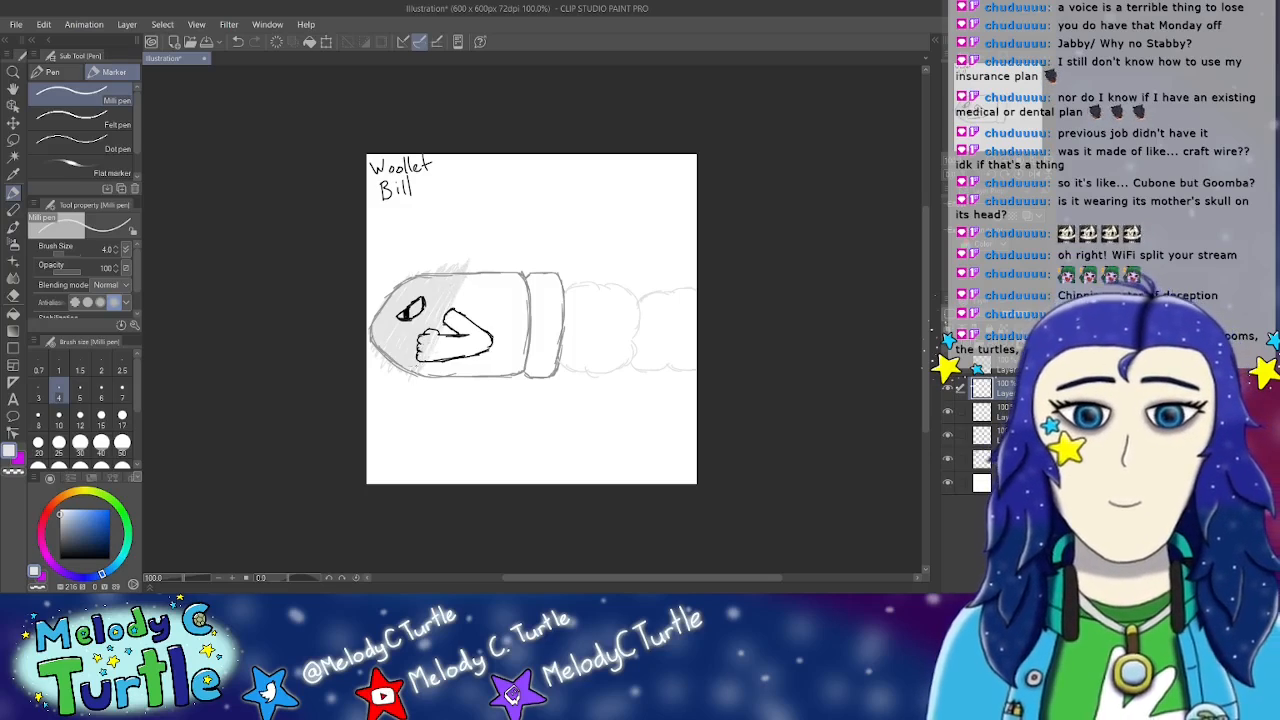
left_click_drag(433, 360, 438, 342)
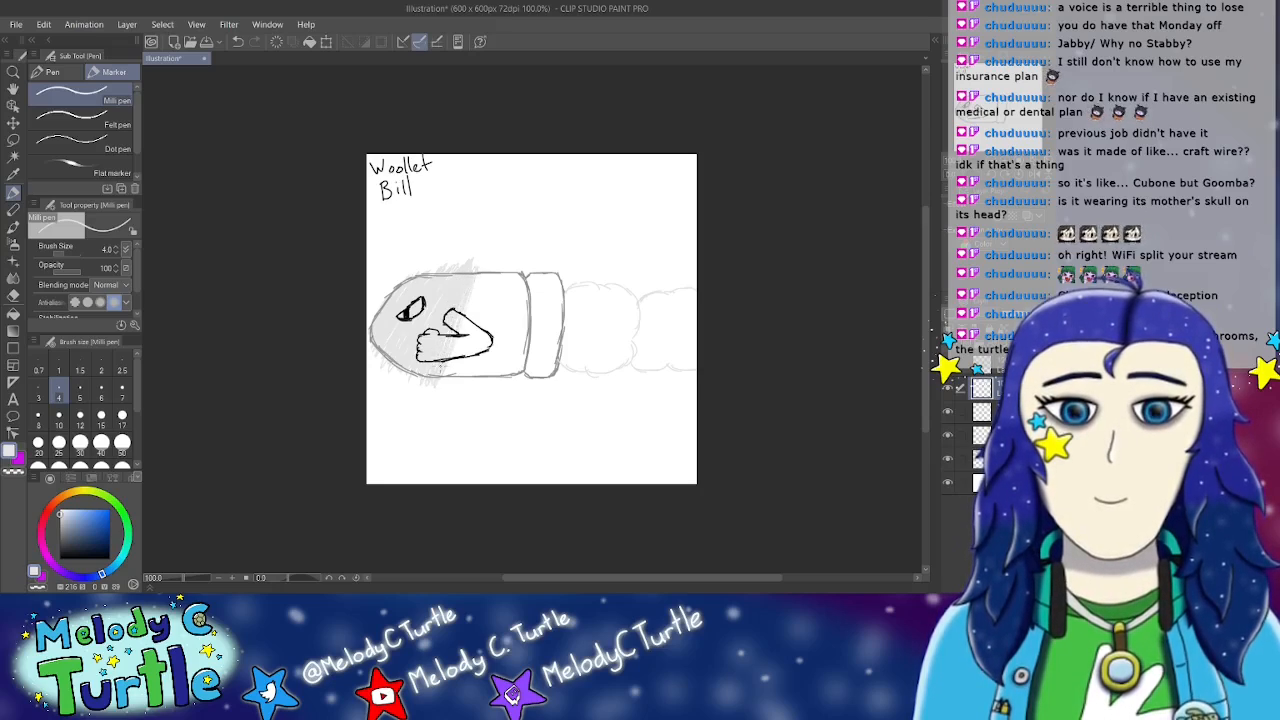
left_click_drag(478, 290, 471, 318)
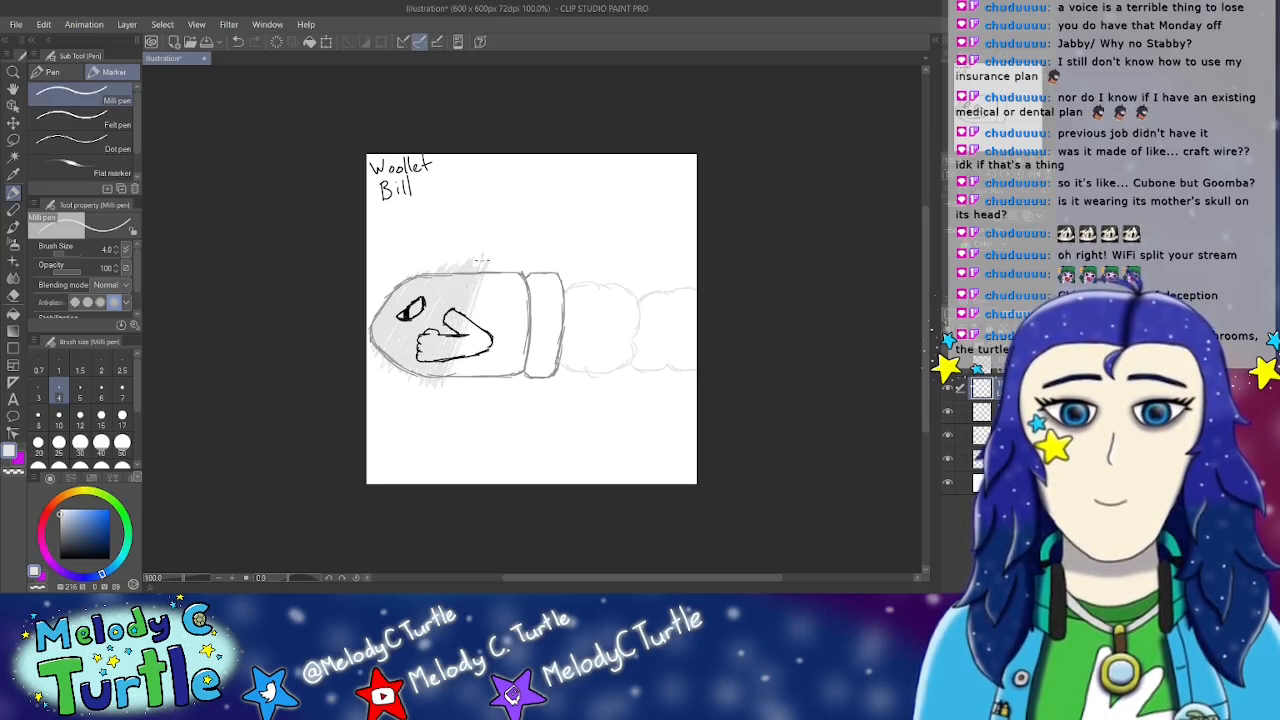
mouse_move(489, 254)
left_mouse_down()
mouse_move(447, 386)
mouse_move(489, 280)
left_mouse_up()
left_click_drag(474, 362, 458, 369)
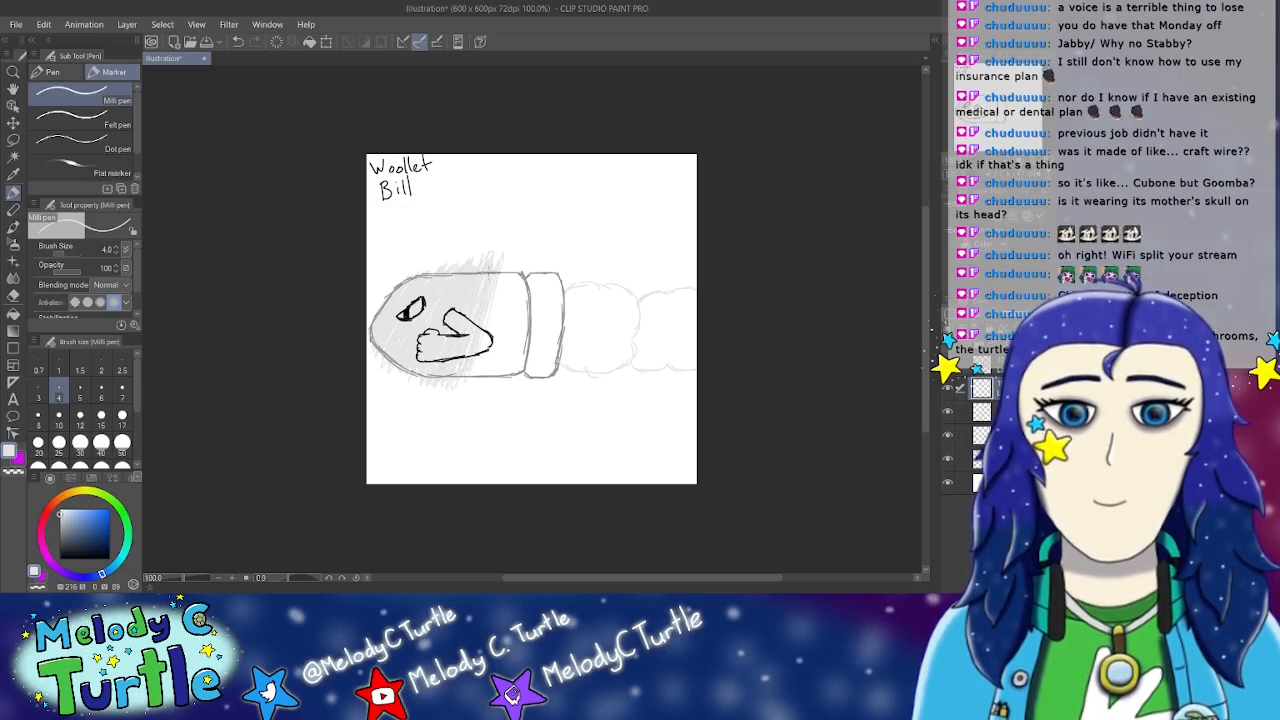
Step: Continue the light grey slanted shading over the rear part of the body up to the band
left_click_drag(502, 270, 455, 396)
left_click_drag(508, 283, 490, 342)
left_click_drag(522, 256, 497, 375)
left_click_drag(527, 285, 511, 313)
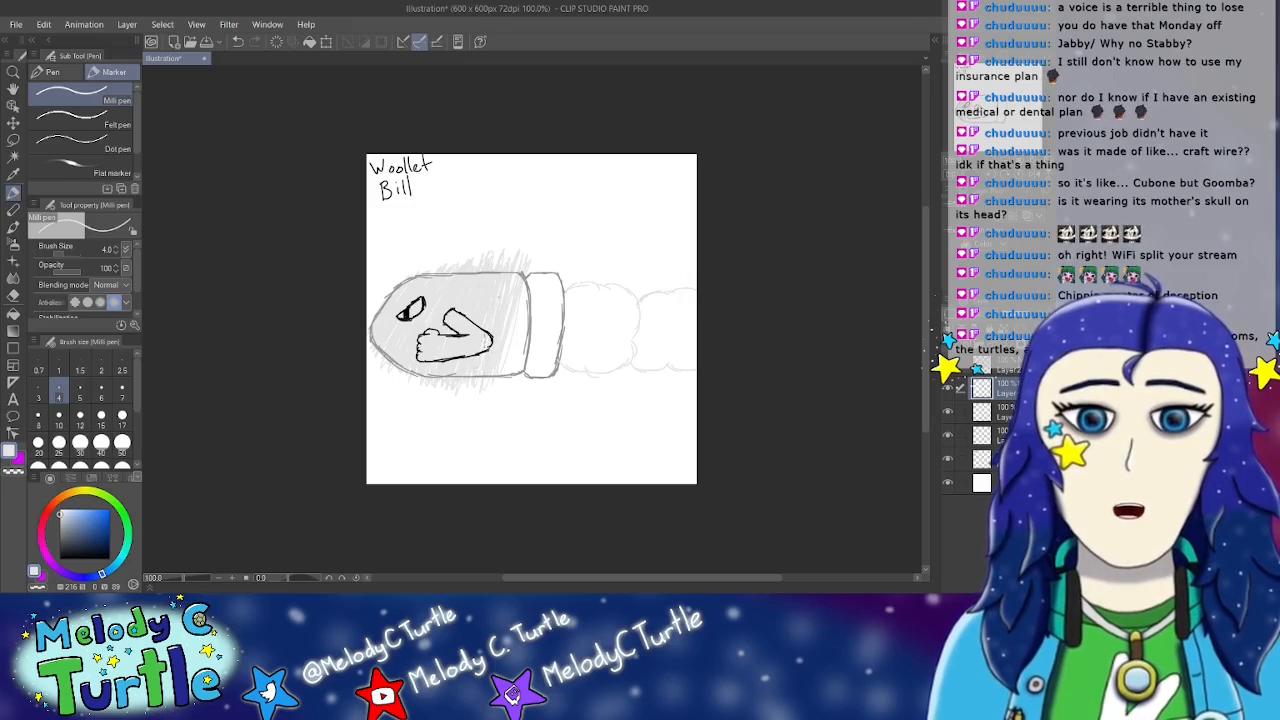
left_click_drag(511, 301, 505, 319)
mouse_move(532, 265)
left_mouse_down()
mouse_move(497, 397)
mouse_move(506, 376)
left_mouse_up()
Step: Fill the band behind the body with the same light grey strokes
mouse_move(537, 276)
left_mouse_down()
mouse_move(529, 290)
mouse_move(545, 269)
left_mouse_up()
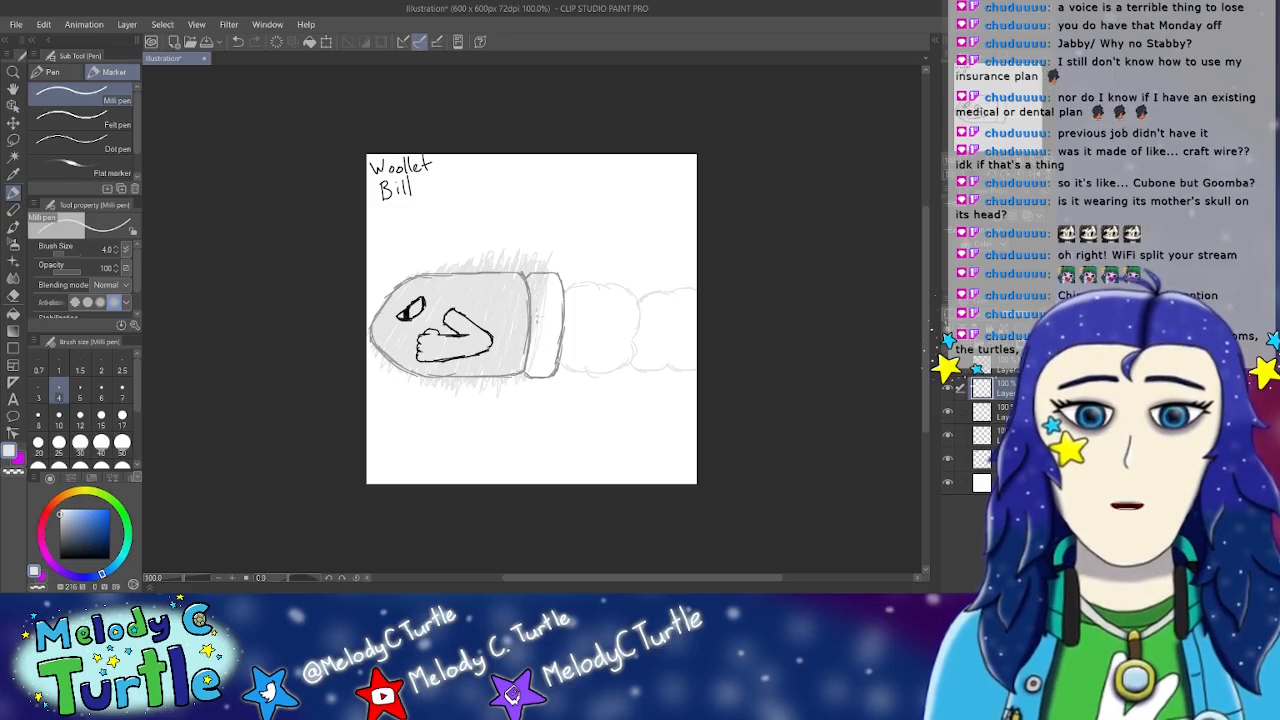
left_click_drag(557, 281, 551, 313)
left_click_drag(557, 279, 541, 325)
mouse_move(535, 379)
left_mouse_down()
mouse_move(527, 393)
mouse_move(539, 375)
left_mouse_up()
left_click_drag(559, 287, 553, 369)
left_click_drag(567, 293, 563, 307)
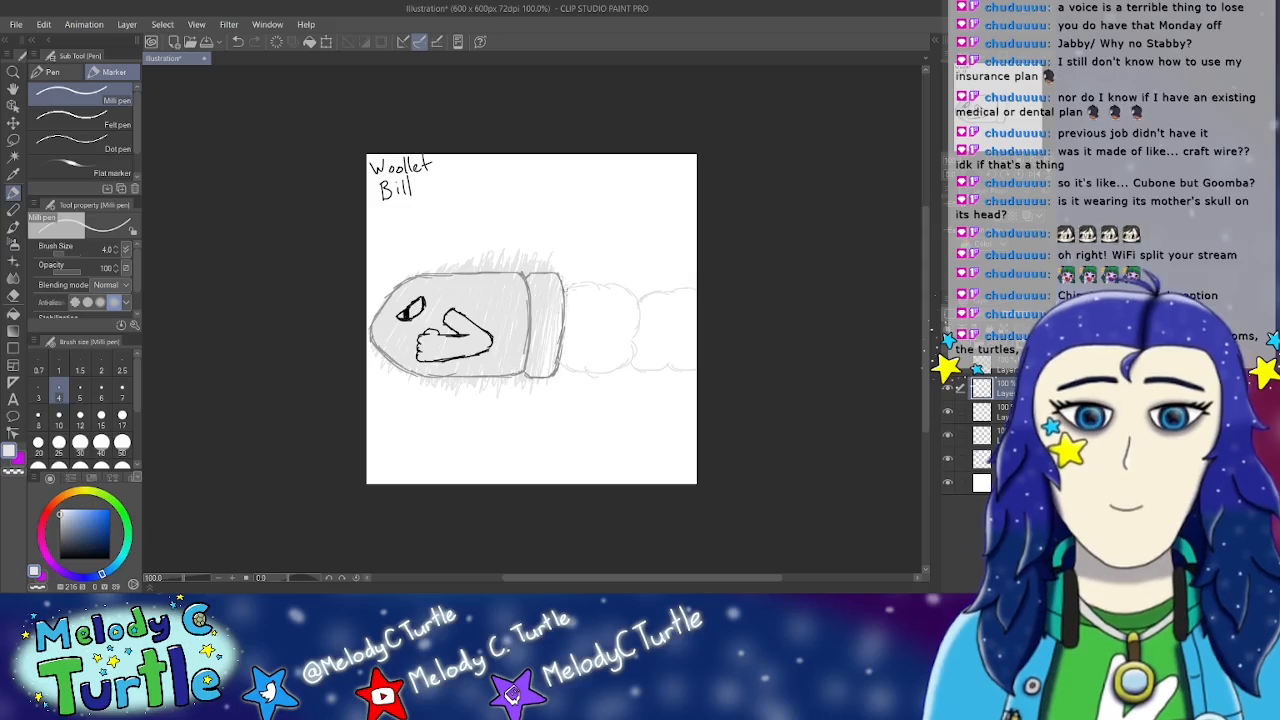
left_click_drag(544, 362, 543, 381)
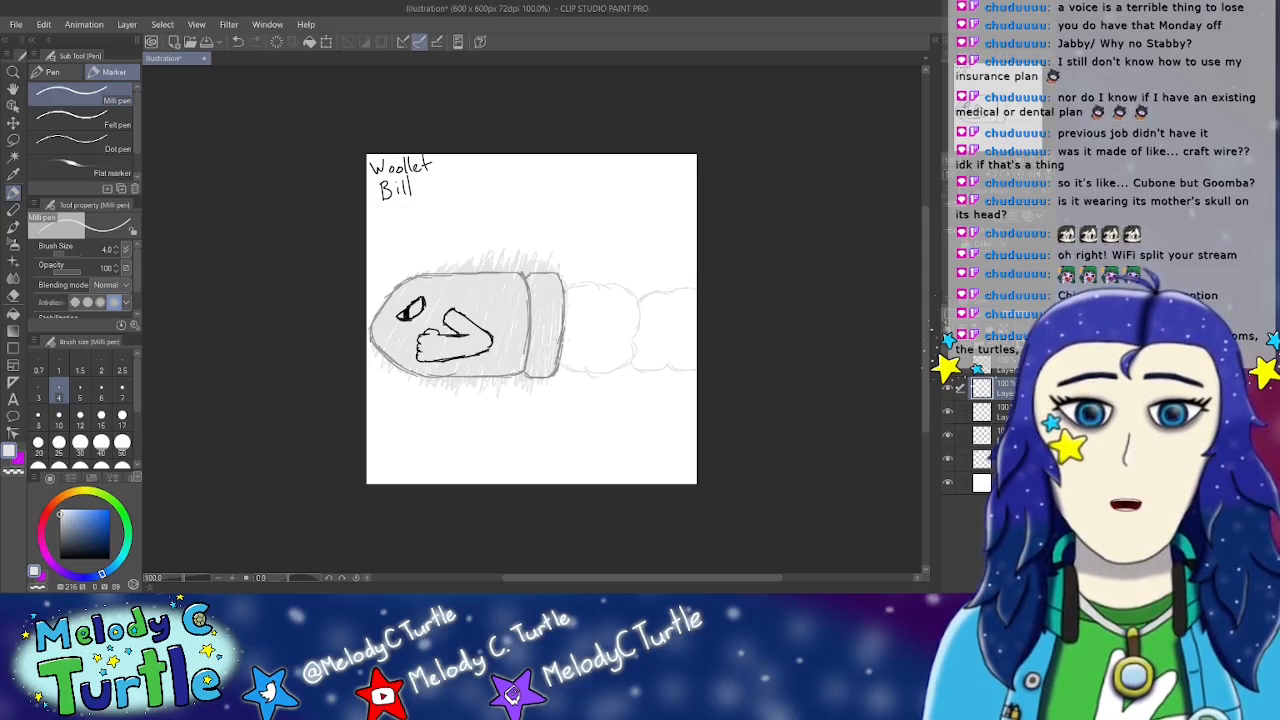
left_click(491, 585)
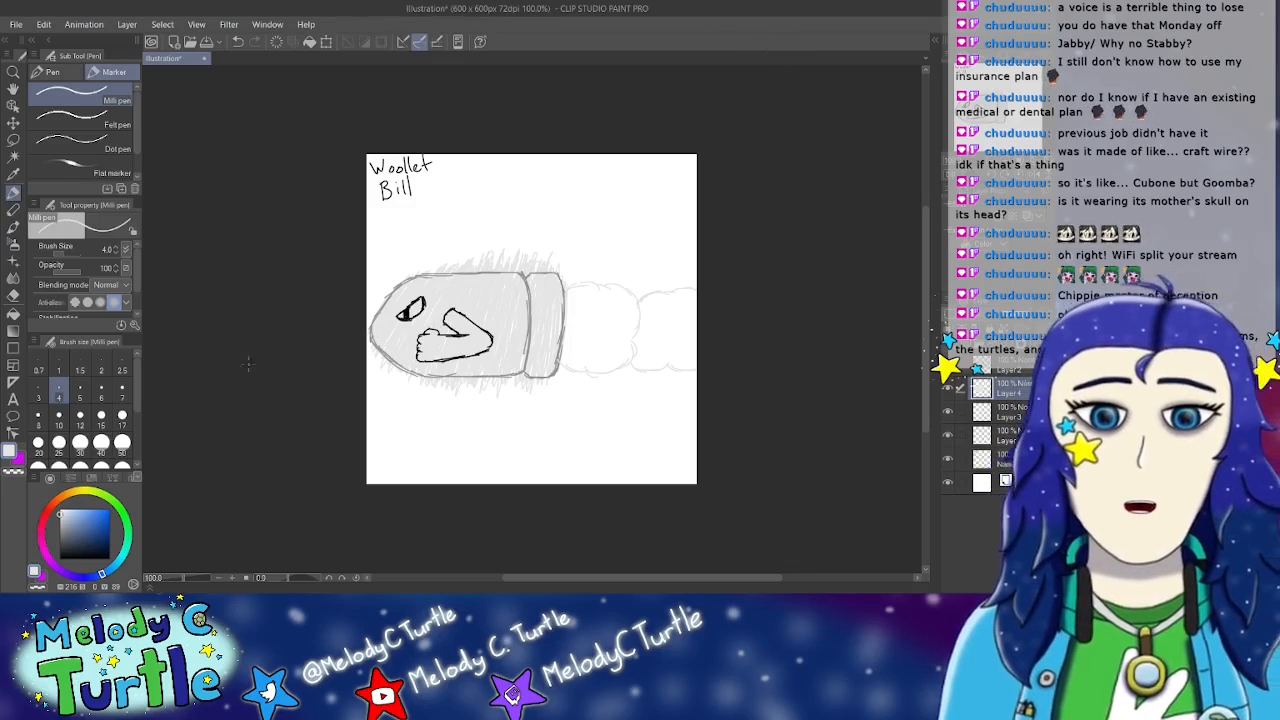
Step: Erase the light grey shading from the arm and fist and around the outside of the bullet's outline with the size 15 Rough eraser
left_click(13, 294)
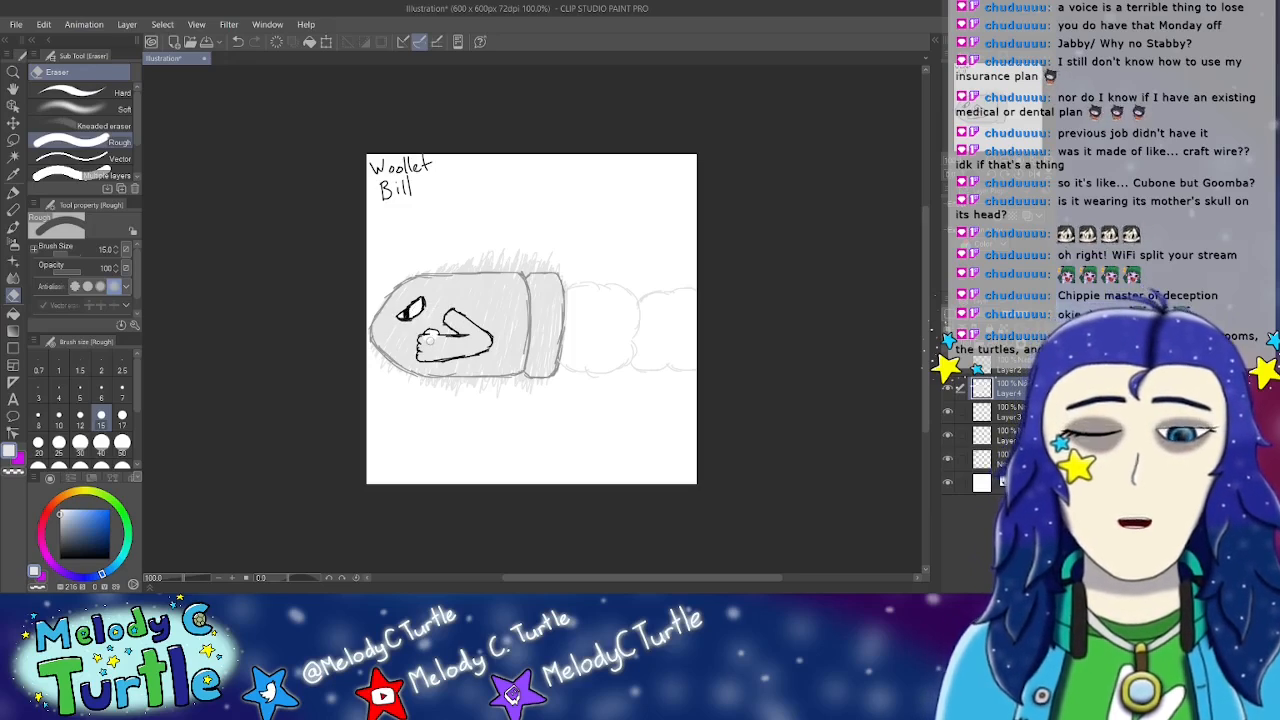
mouse_move(422, 340)
left_mouse_down()
mouse_move(424, 357)
mouse_move(447, 352)
mouse_move(432, 342)
mouse_move(472, 350)
mouse_move(485, 338)
mouse_move(447, 321)
mouse_move(461, 316)
mouse_move(483, 337)
left_mouse_up()
mouse_move(410, 272)
left_mouse_down()
mouse_move(568, 258)
mouse_move(519, 270)
left_mouse_up()
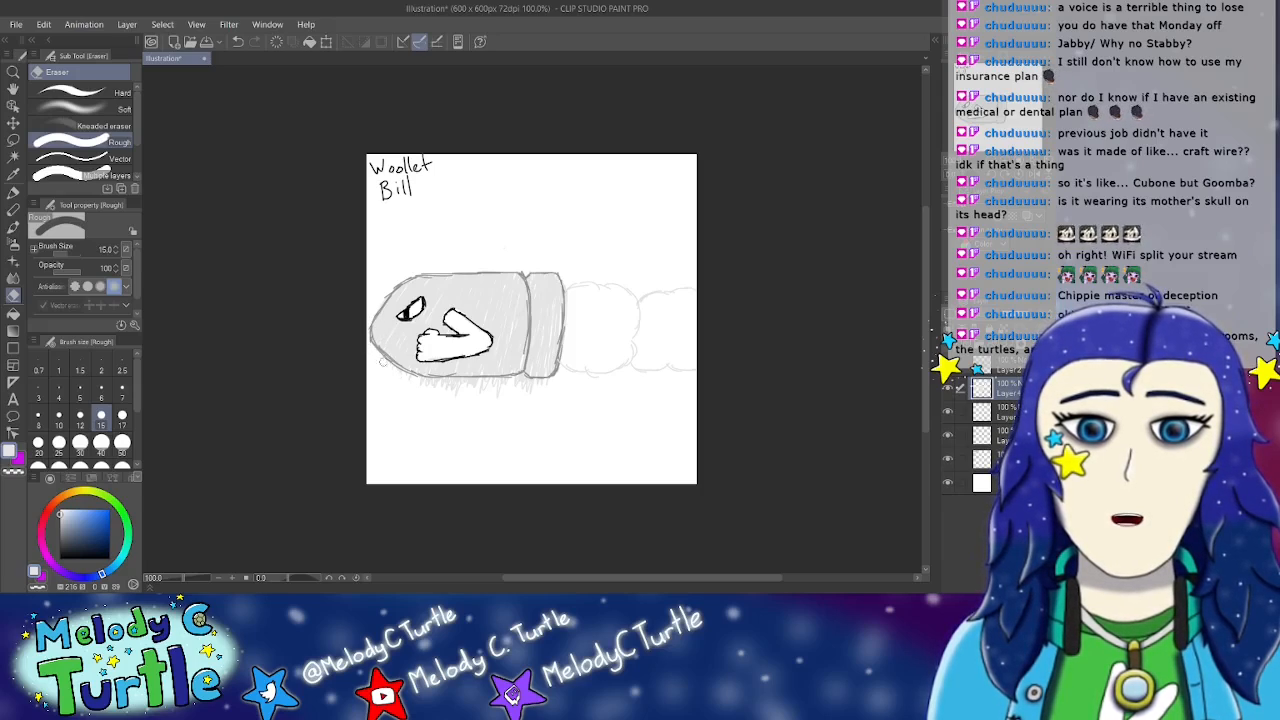
mouse_move(457, 388)
left_mouse_down()
mouse_move(500, 392)
mouse_move(432, 382)
mouse_move(503, 383)
mouse_move(487, 387)
mouse_move(524, 397)
mouse_move(530, 388)
mouse_move(510, 381)
mouse_move(558, 377)
left_mouse_up()
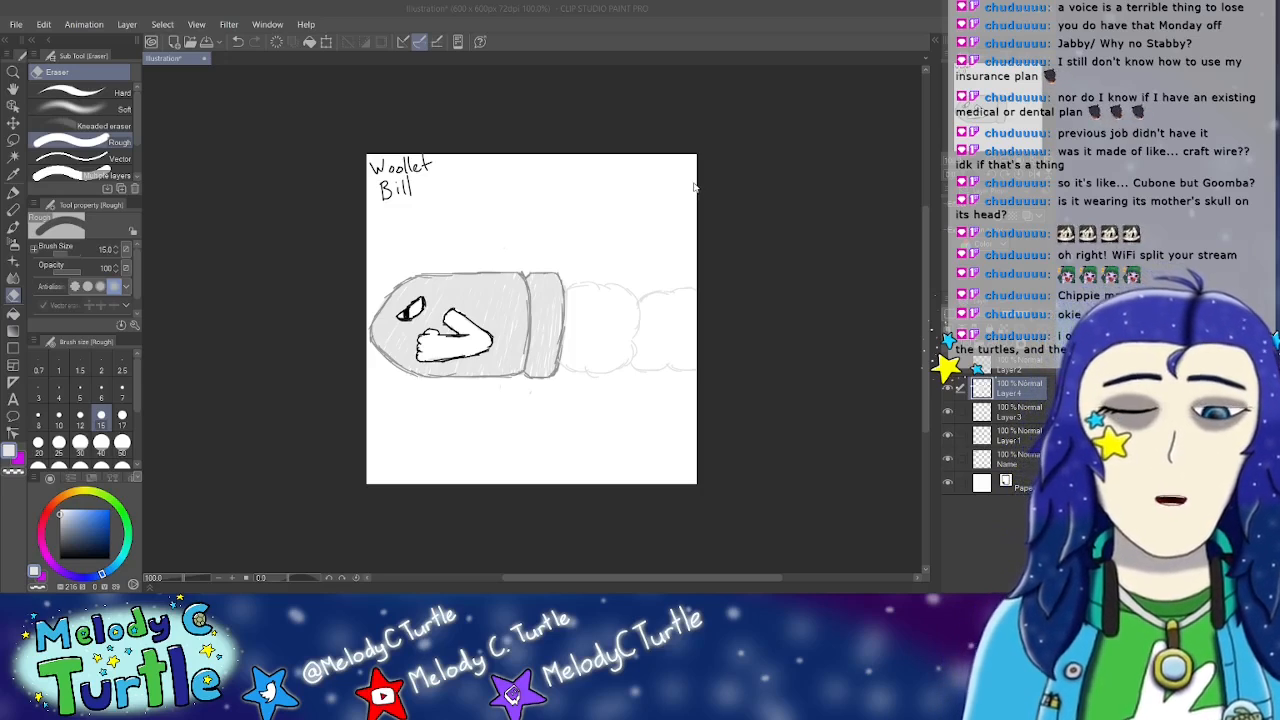
Step: Hide the Name layer that holds the handwritten title
left_click(946, 459)
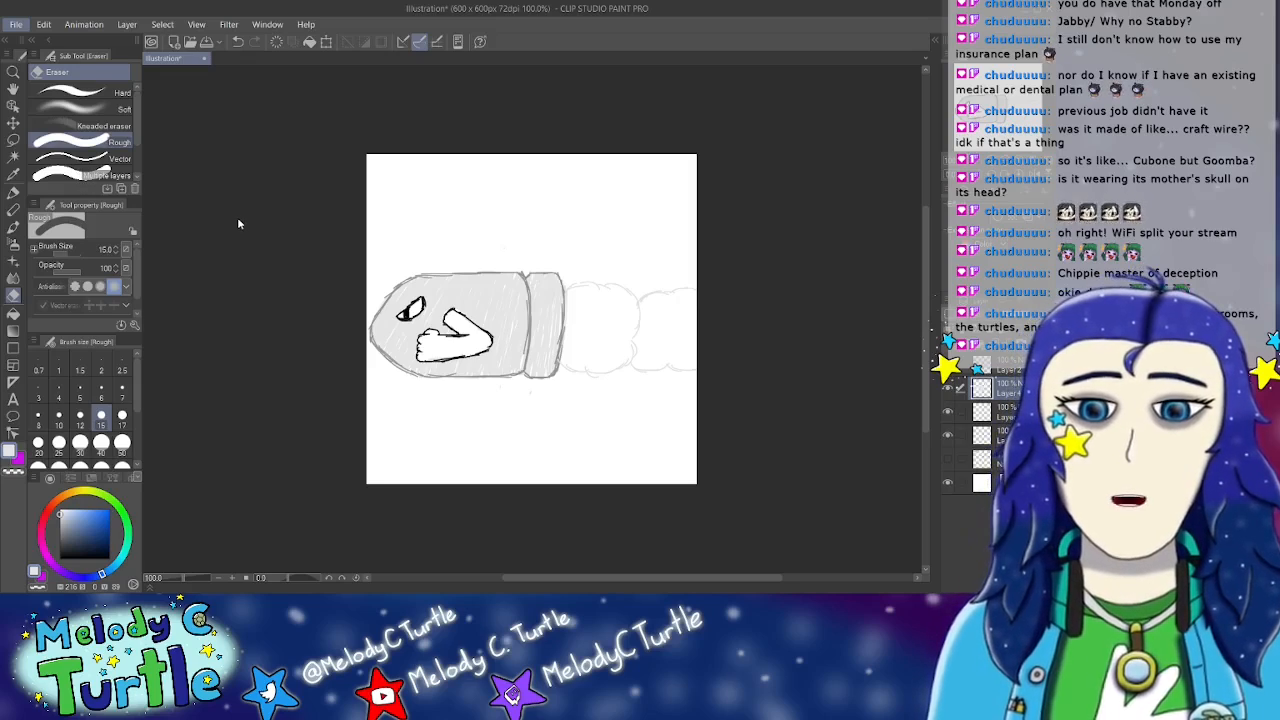
key("alt+Tab")
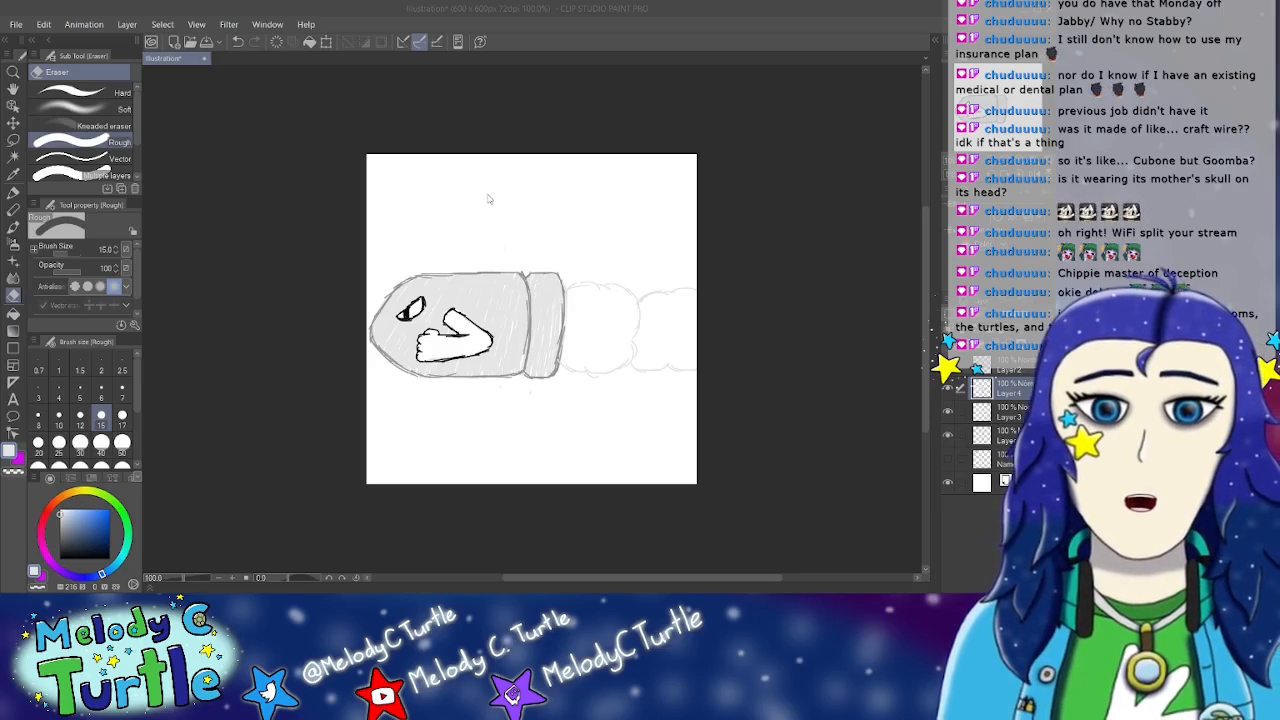
left_click_drag(398, 320, 405, 312)
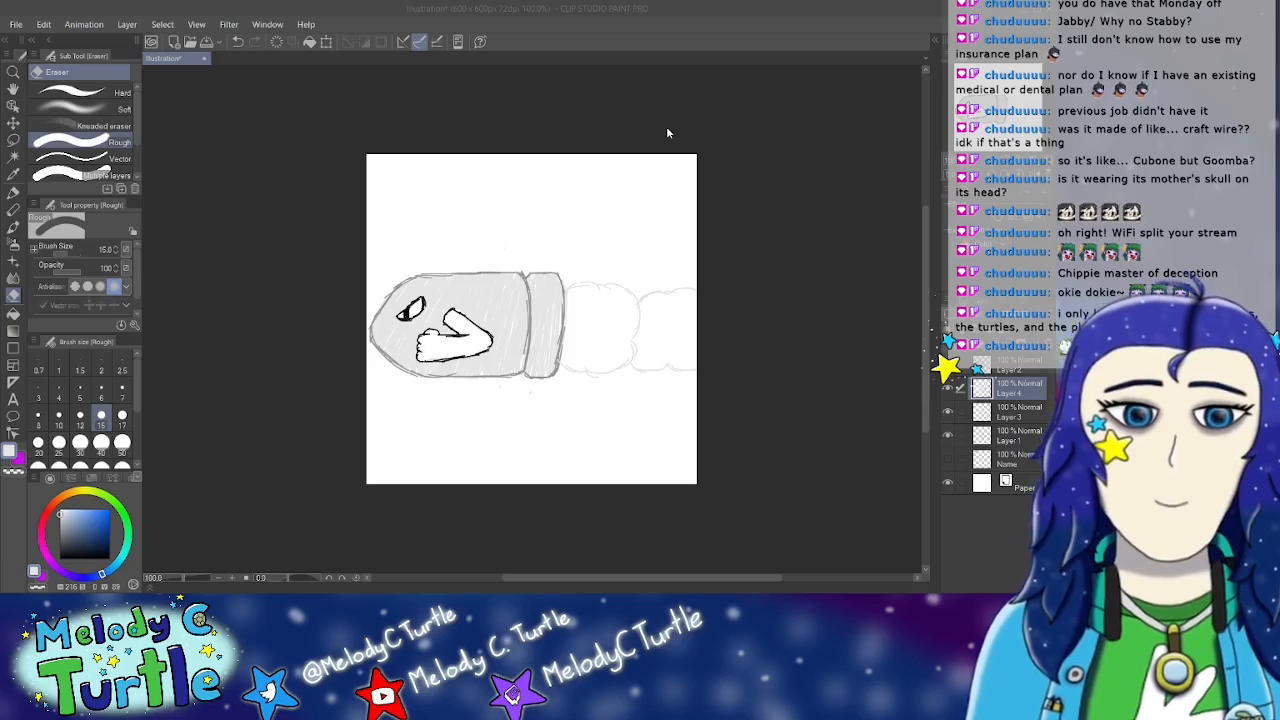
left_click(702, 177)
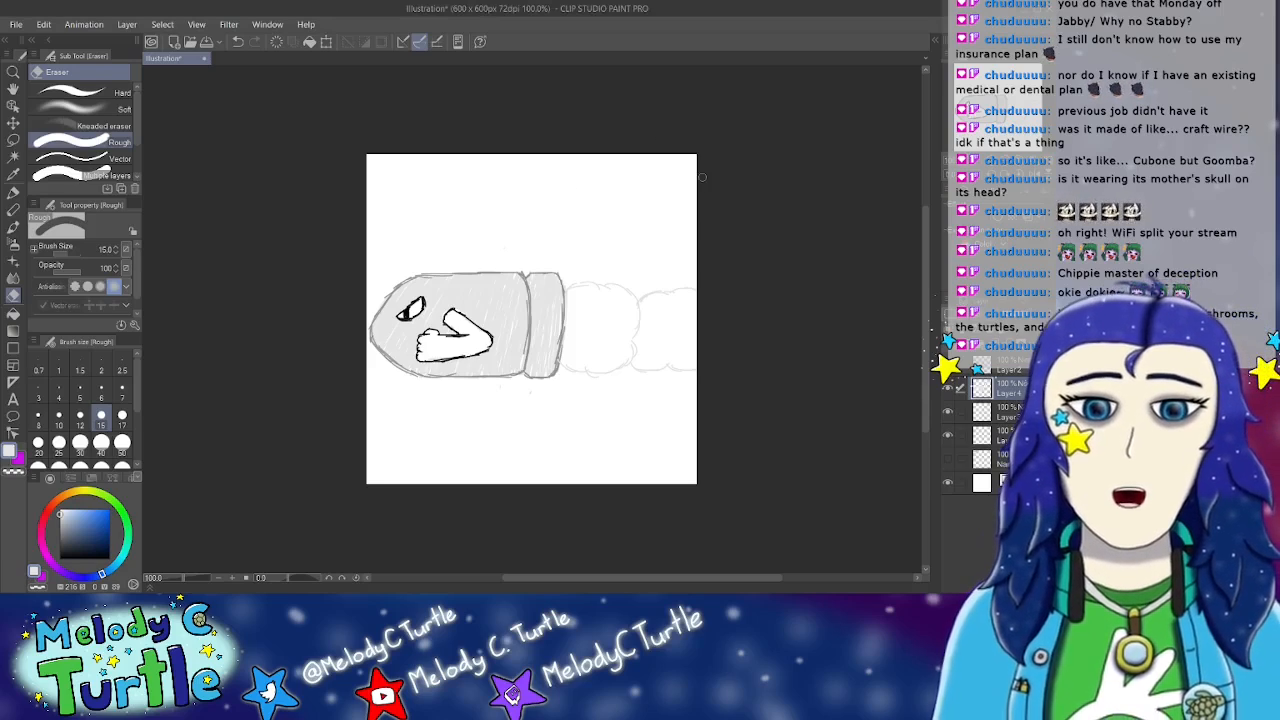
left_click(355, 578)
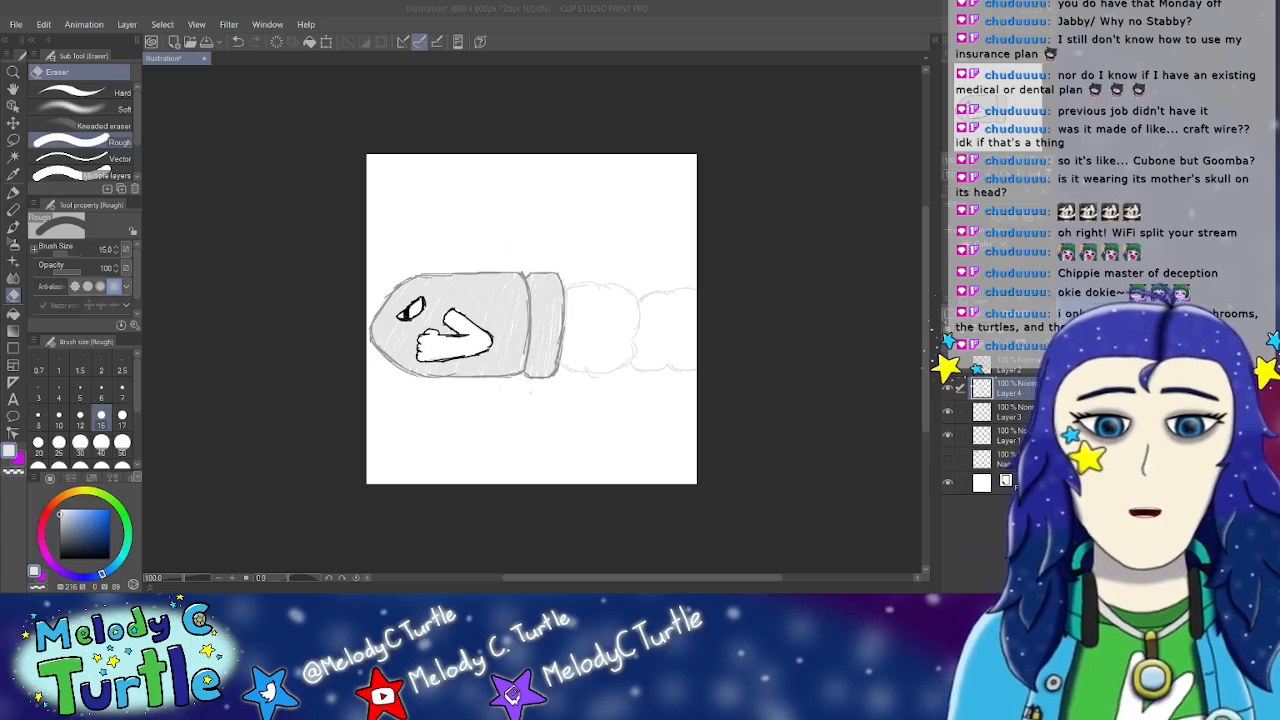
Step: Create a new blank 600 x 600 px illustration at 72 dpi
left_click(25, 25)
left_click(47, 41)
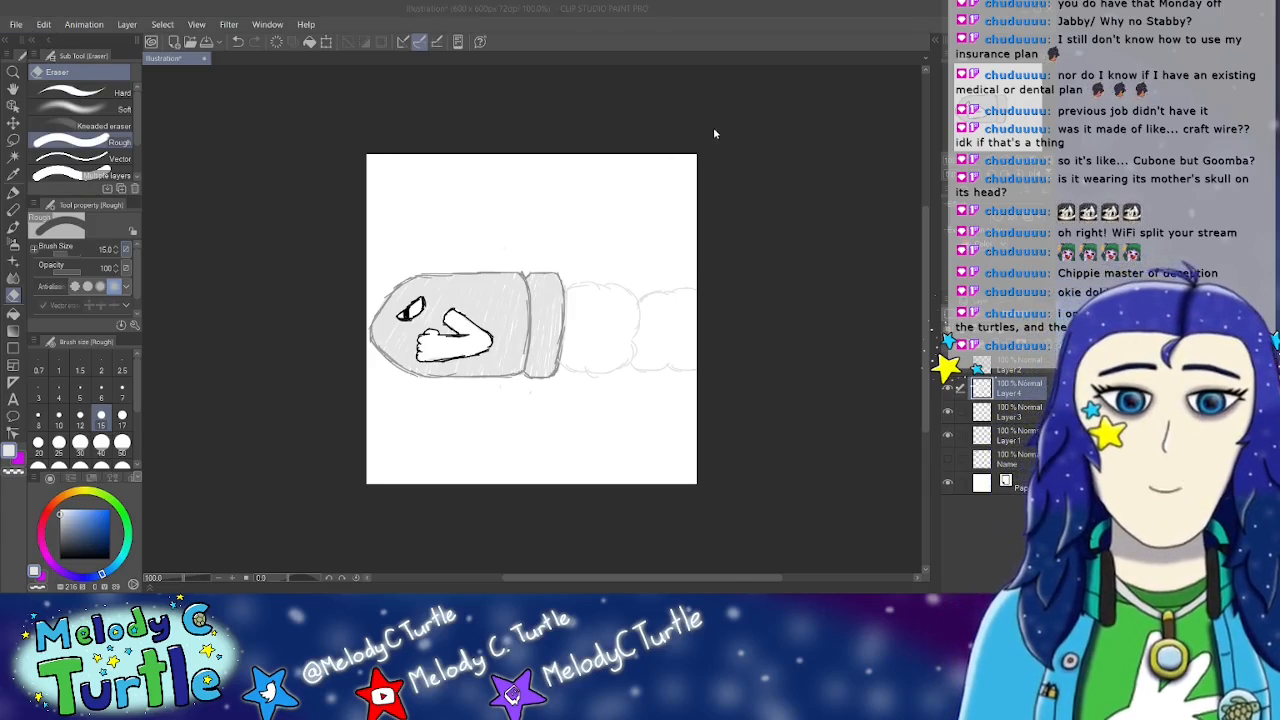
left_click(713, 129)
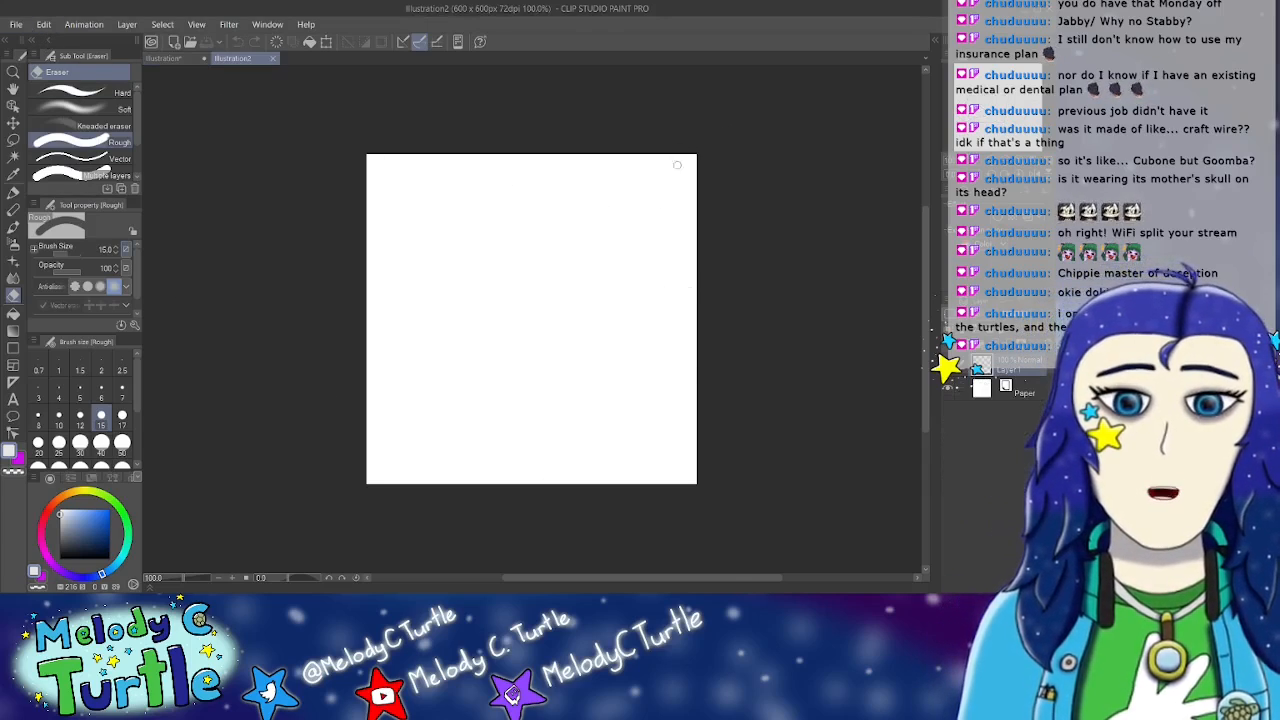
left_click(16, 25)
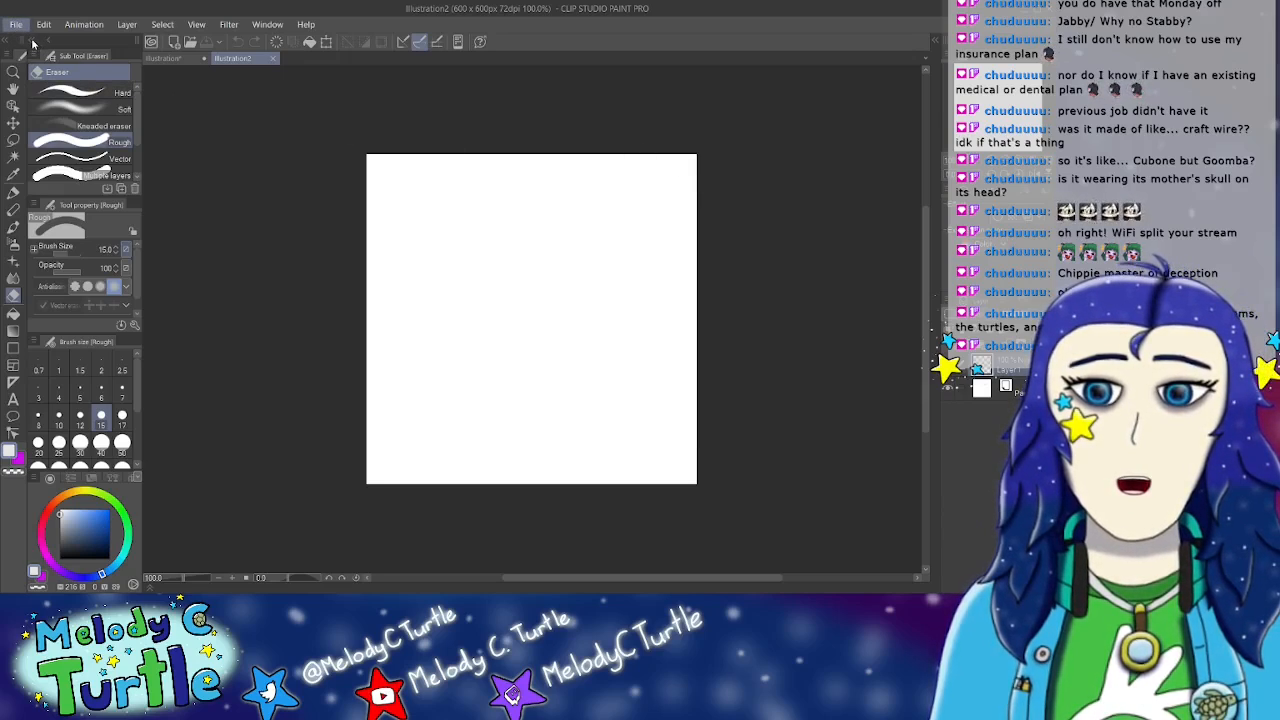
left_click(58, 56)
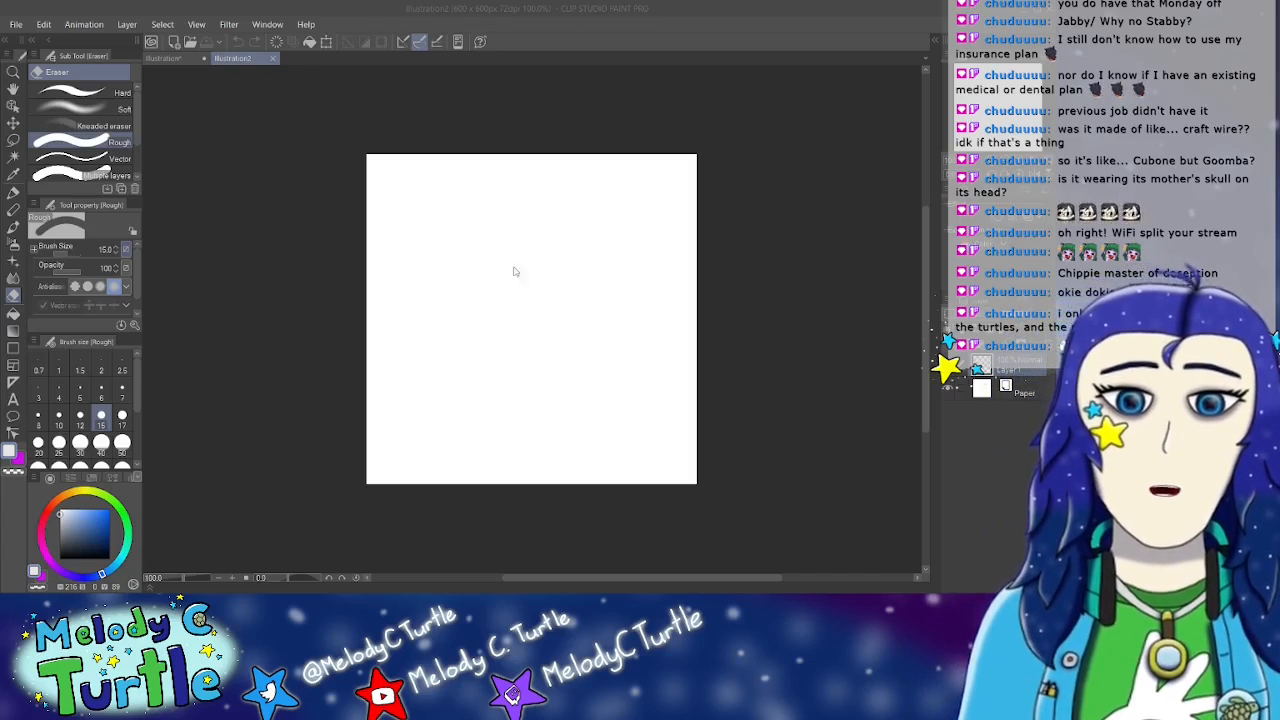
left_click(721, 156)
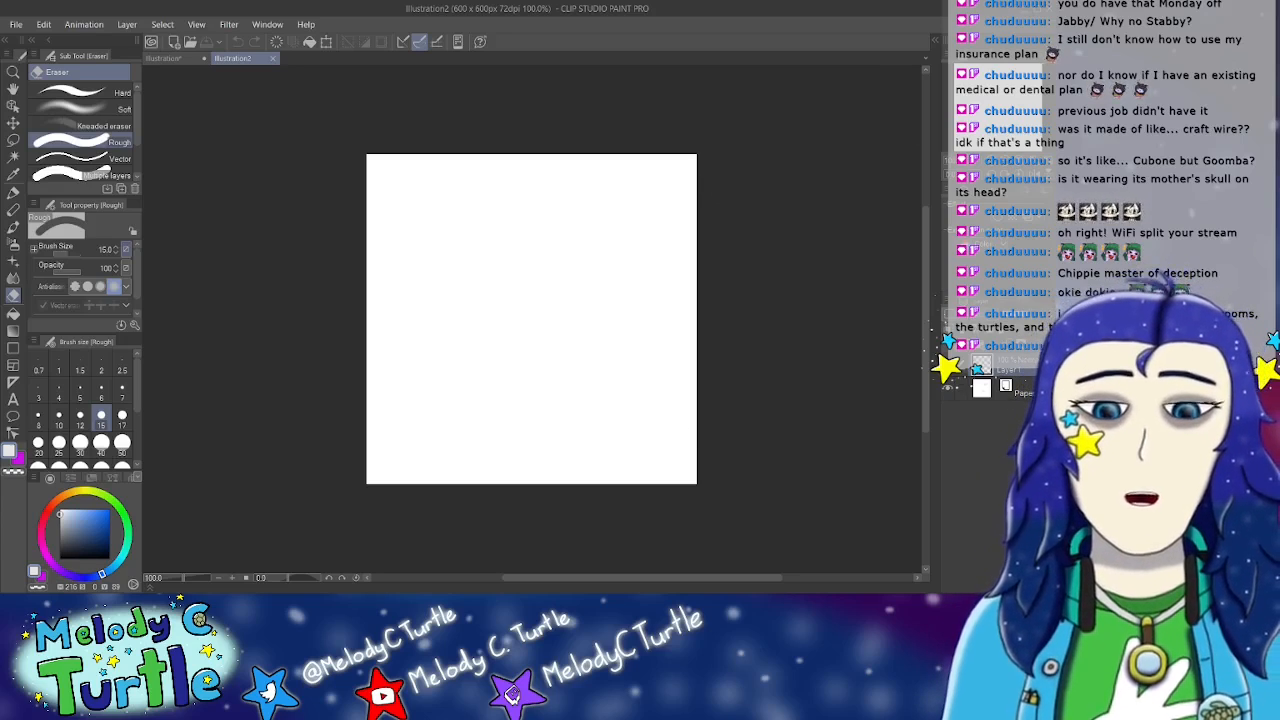
Step: Switch to the browser to view the wiki page on the Chair enemy from Super Mario 64, and return to the blank canvas
key("alt+Tab")
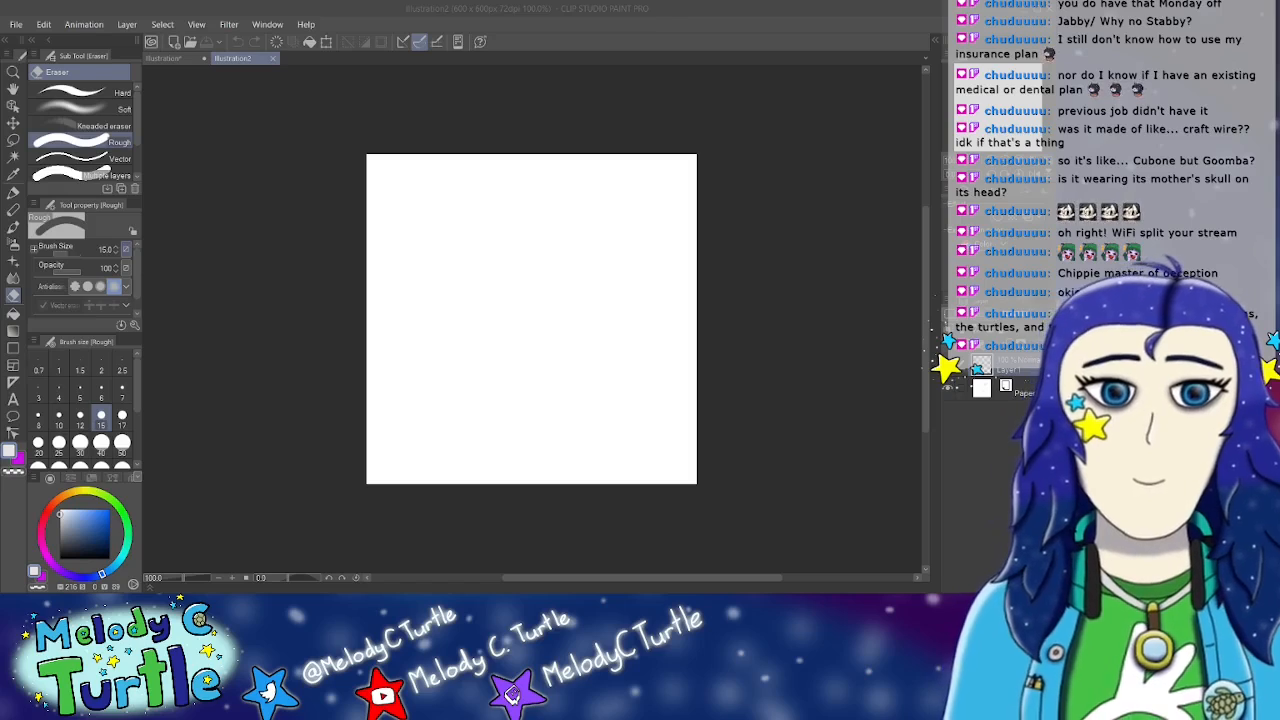
key("alt+Tab")
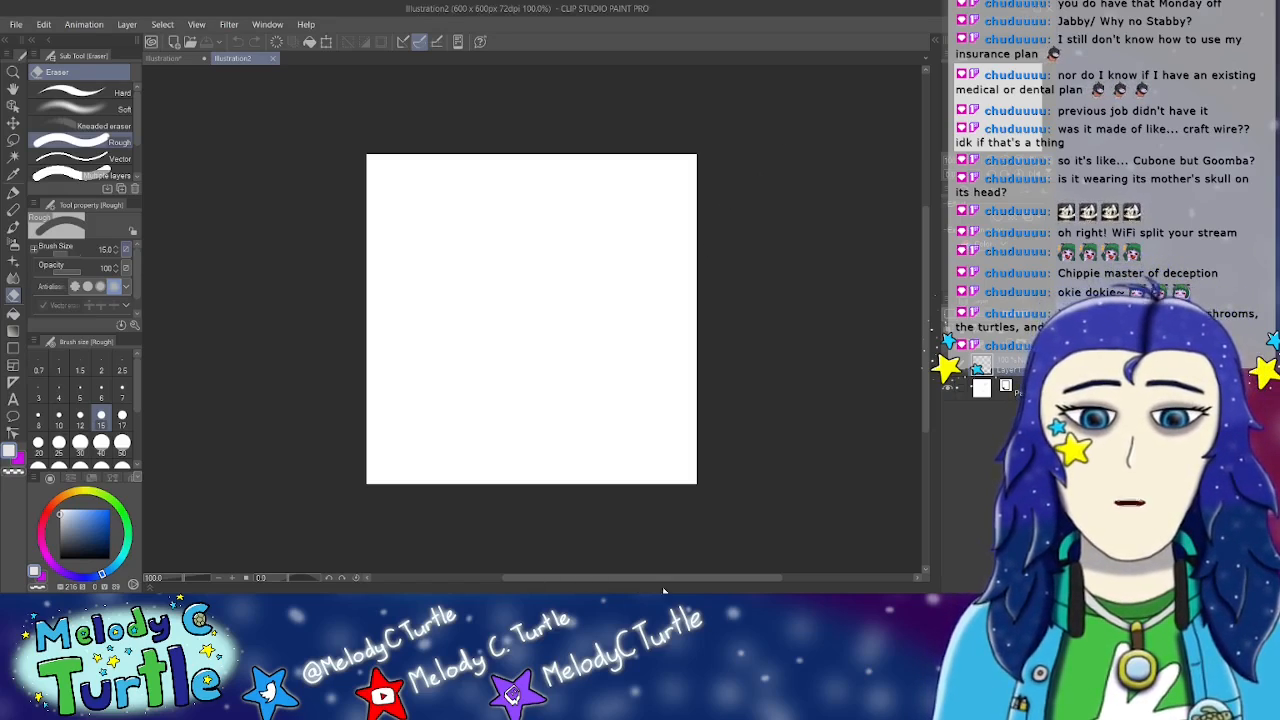
key("alt+Tab")
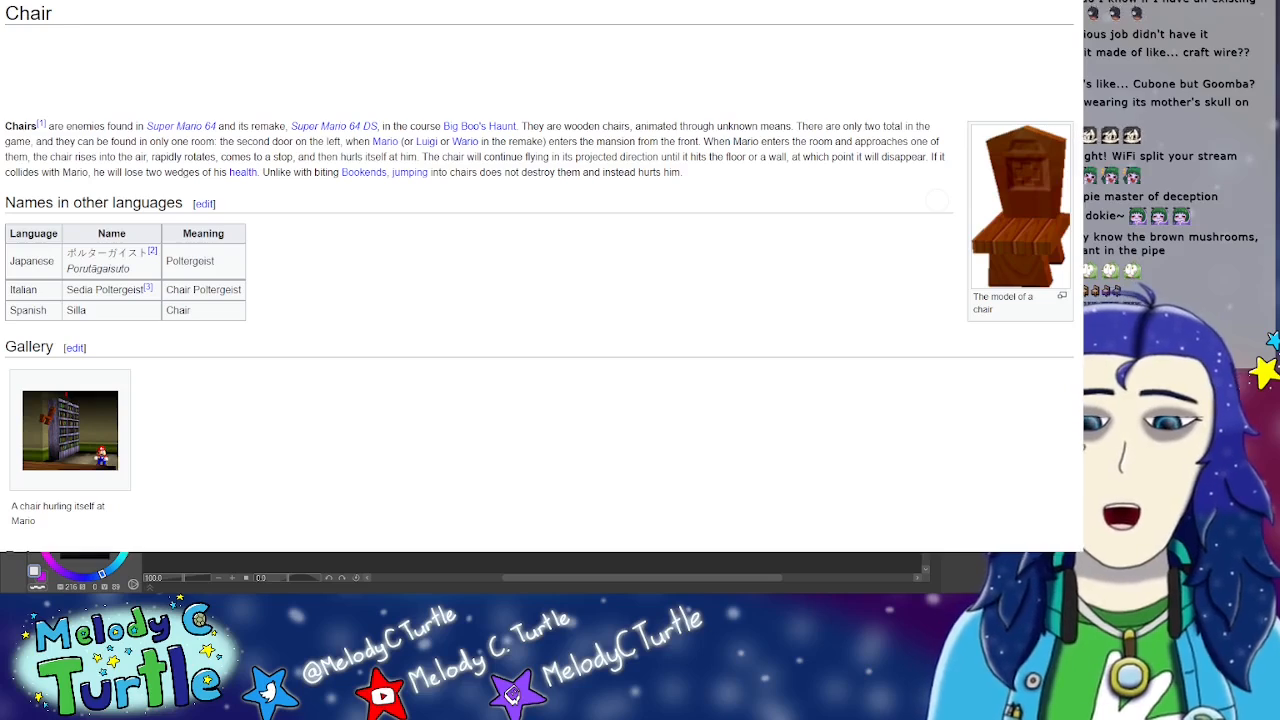
key("alt+Tab")
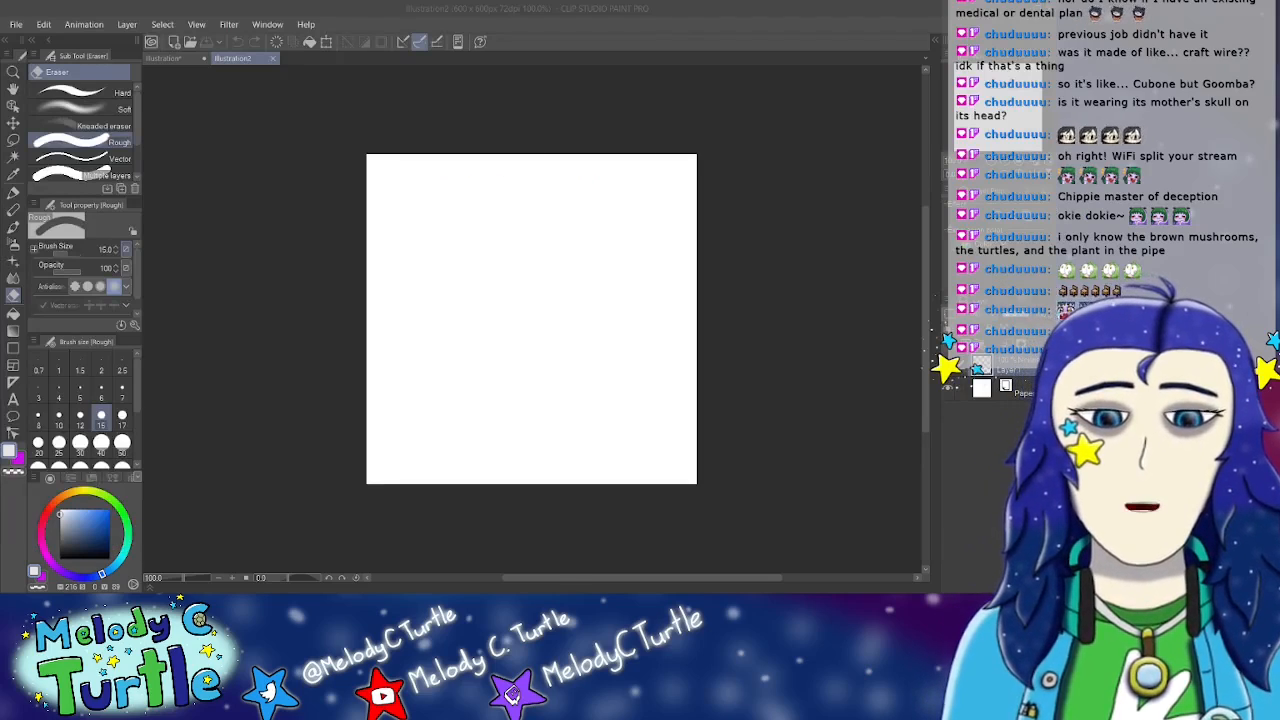